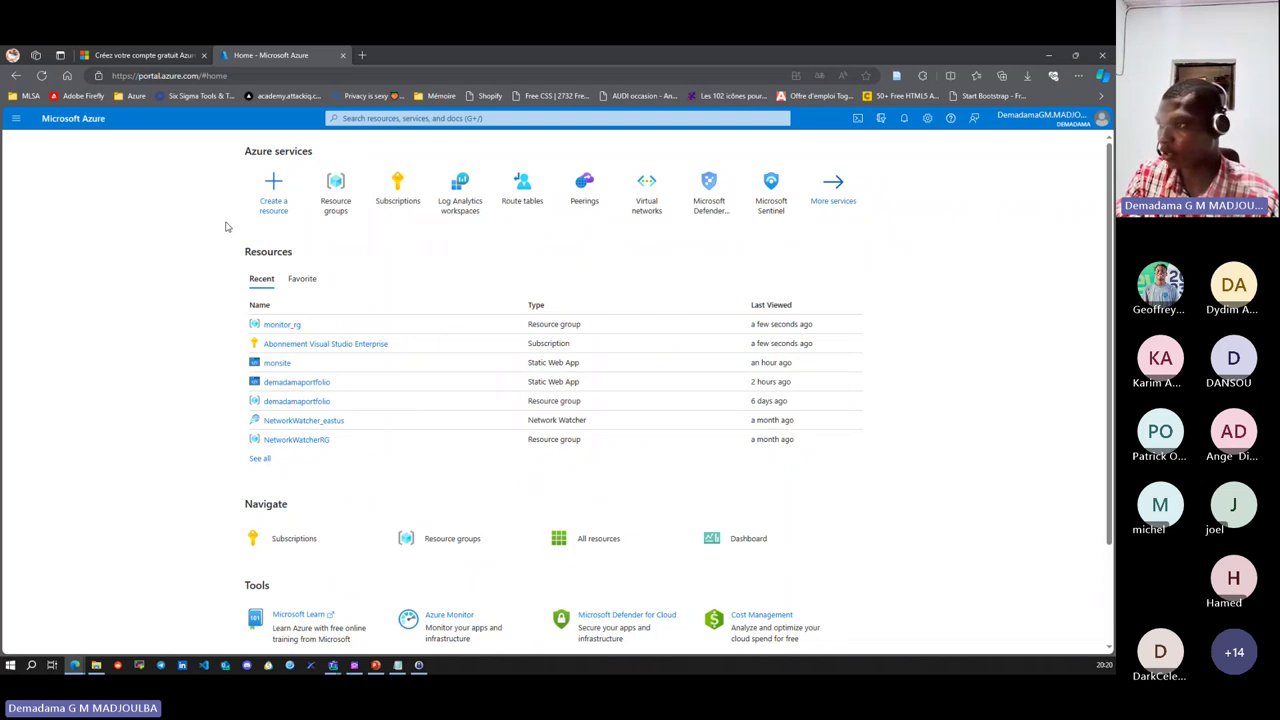
- Look at the list of resource groups and return to the portal home page
{"action": "left_click", "coordinate": [336, 190]}
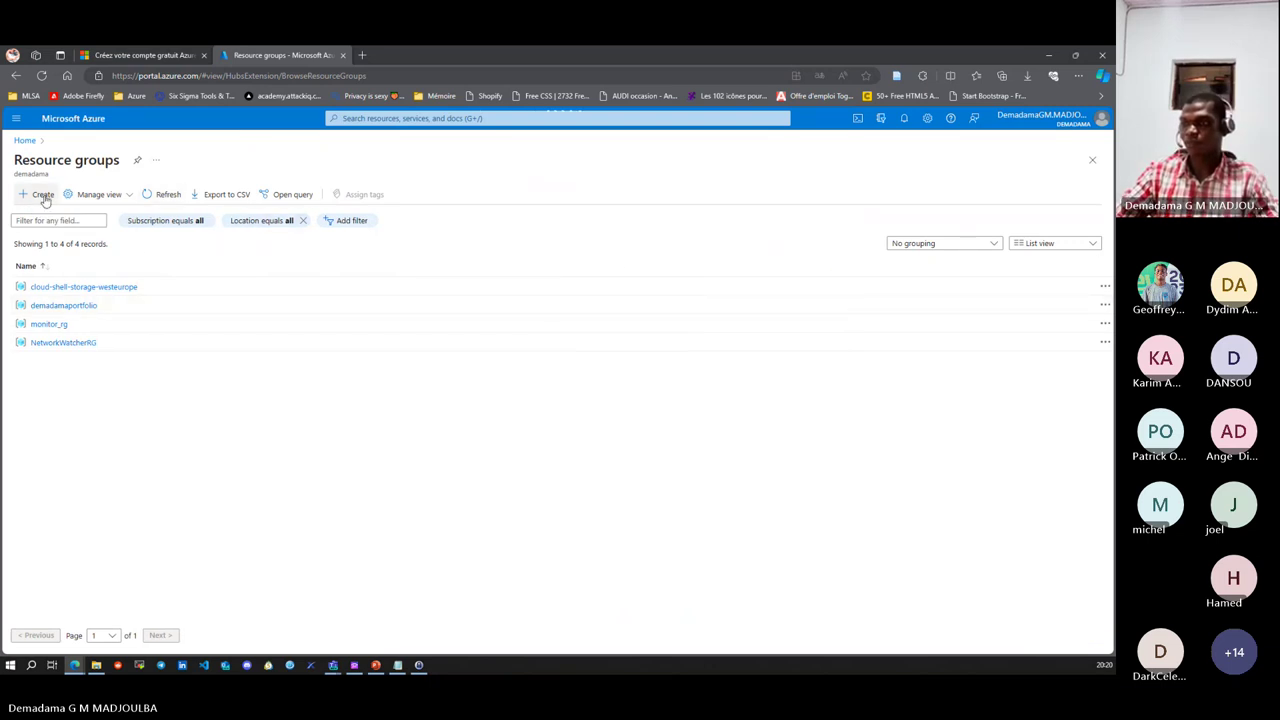
{"action": "key", "text": "alt+Left"}
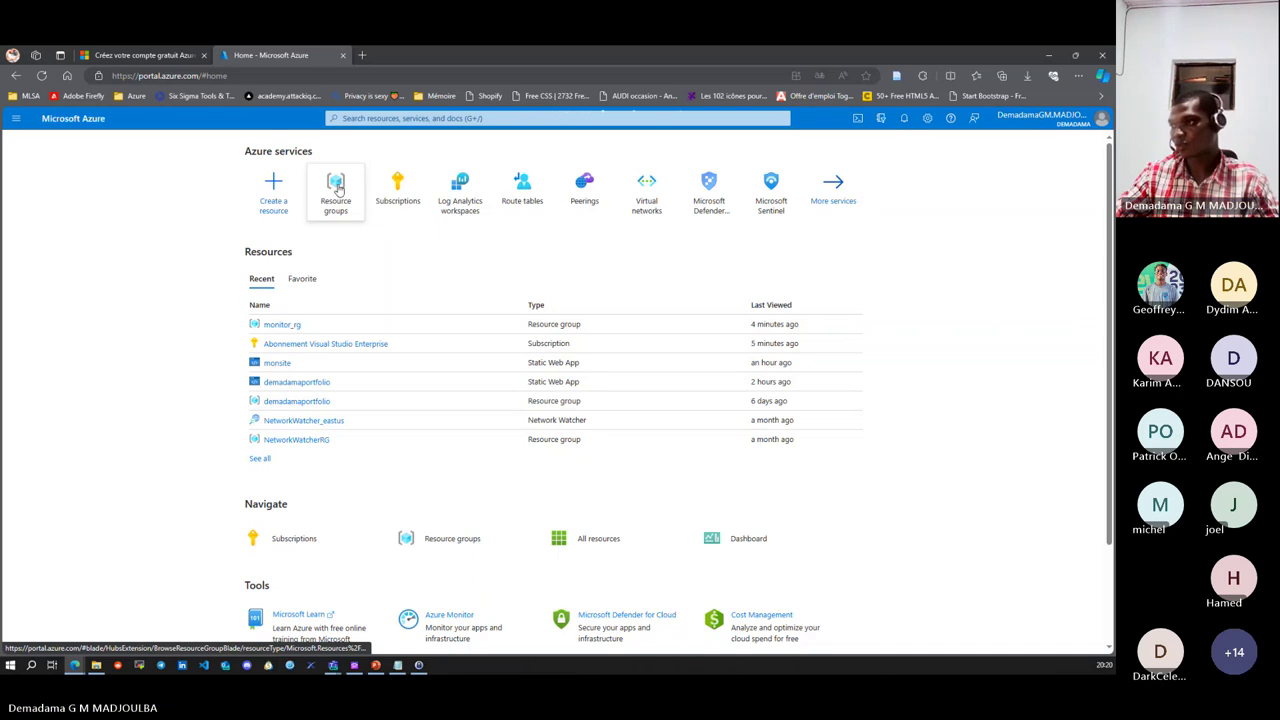
{"action": "mouse_move", "coordinate": [333, 195]}
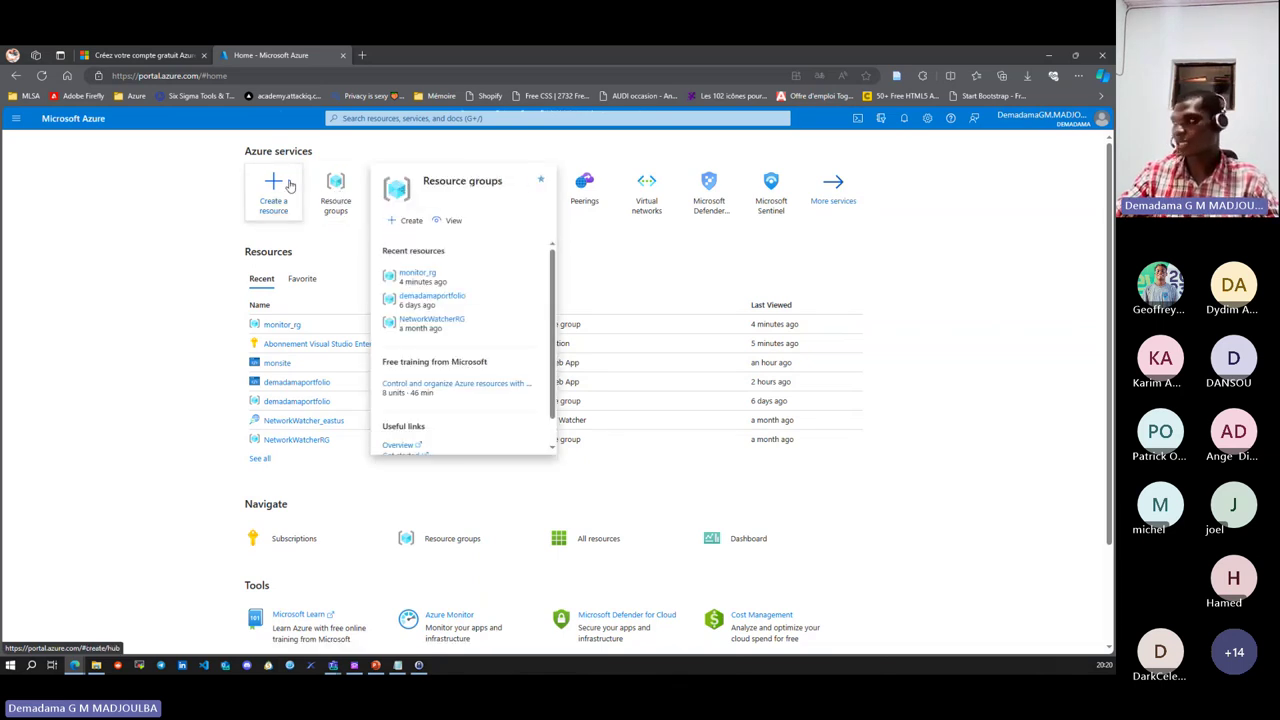
- View the signed-in account's details page, dismiss its feedback survey, and return to the Azure portal
{"action": "left_click", "coordinate": [1053, 124]}
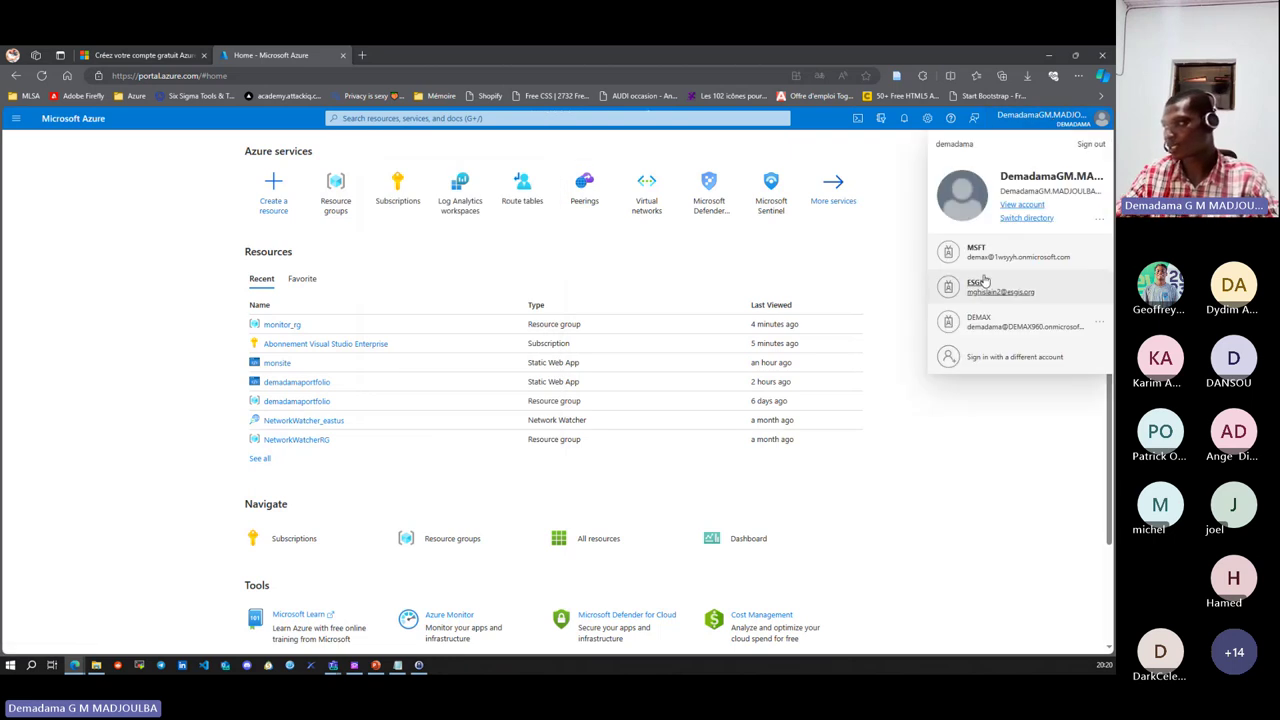
{"action": "left_click", "coordinate": [1022, 206]}
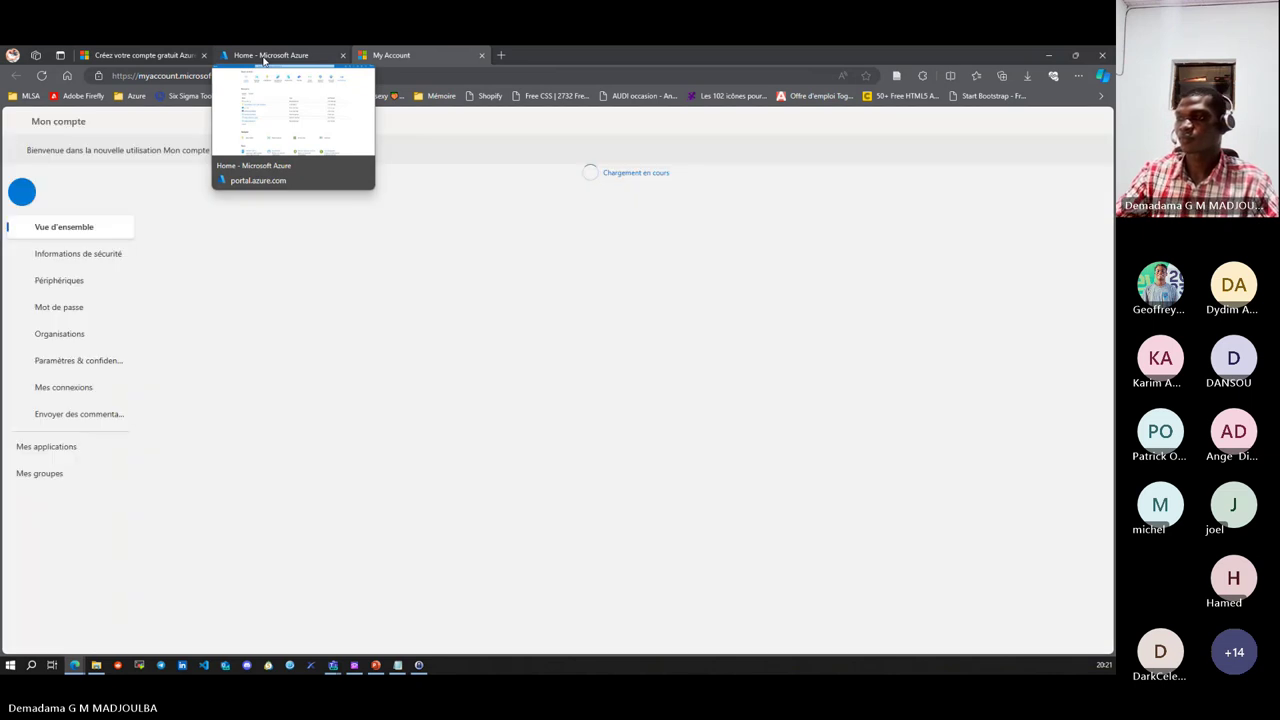
{"action": "left_click", "coordinate": [265, 60]}
{"action": "left_click", "coordinate": [377, 60]}
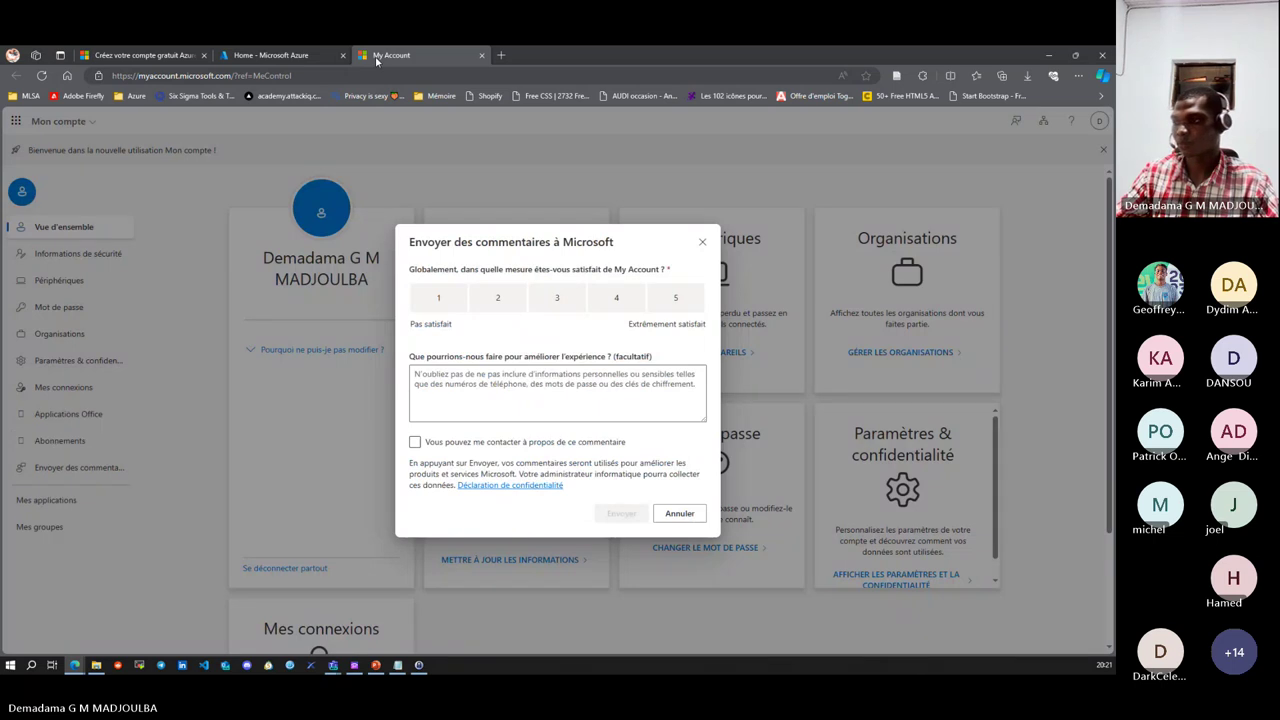
{"action": "left_click", "coordinate": [702, 243]}
{"action": "key", "text": "ctrl+shift+Tab"}
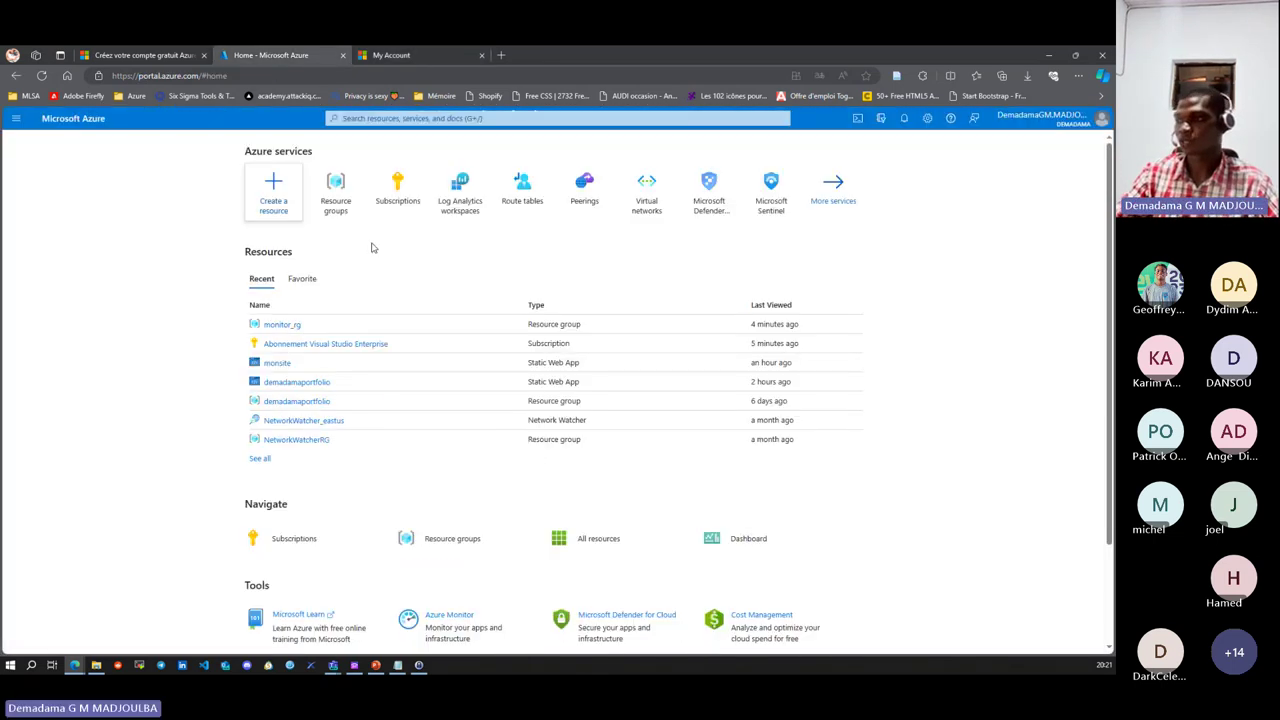
- Change the portal language to Français in the portal settings, apply it, and sign back in with the same account
{"action": "left_click", "coordinate": [335, 188]}
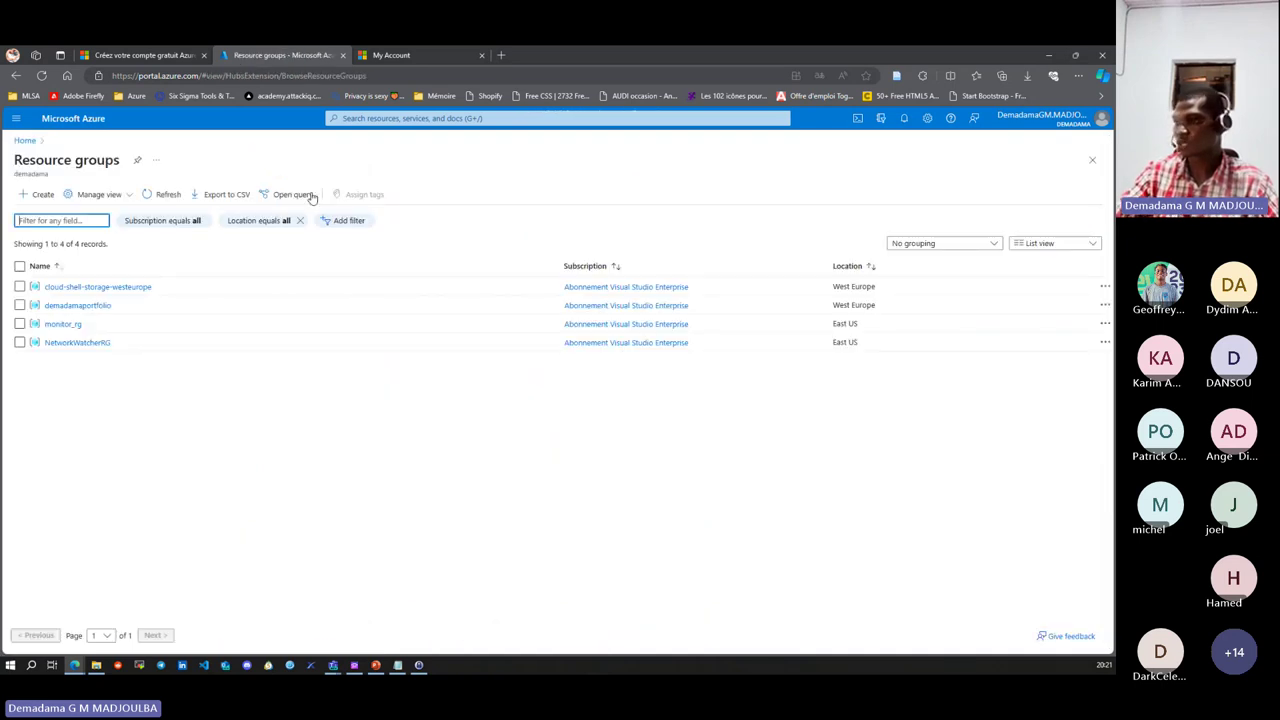
{"action": "left_click", "coordinate": [927, 118]}
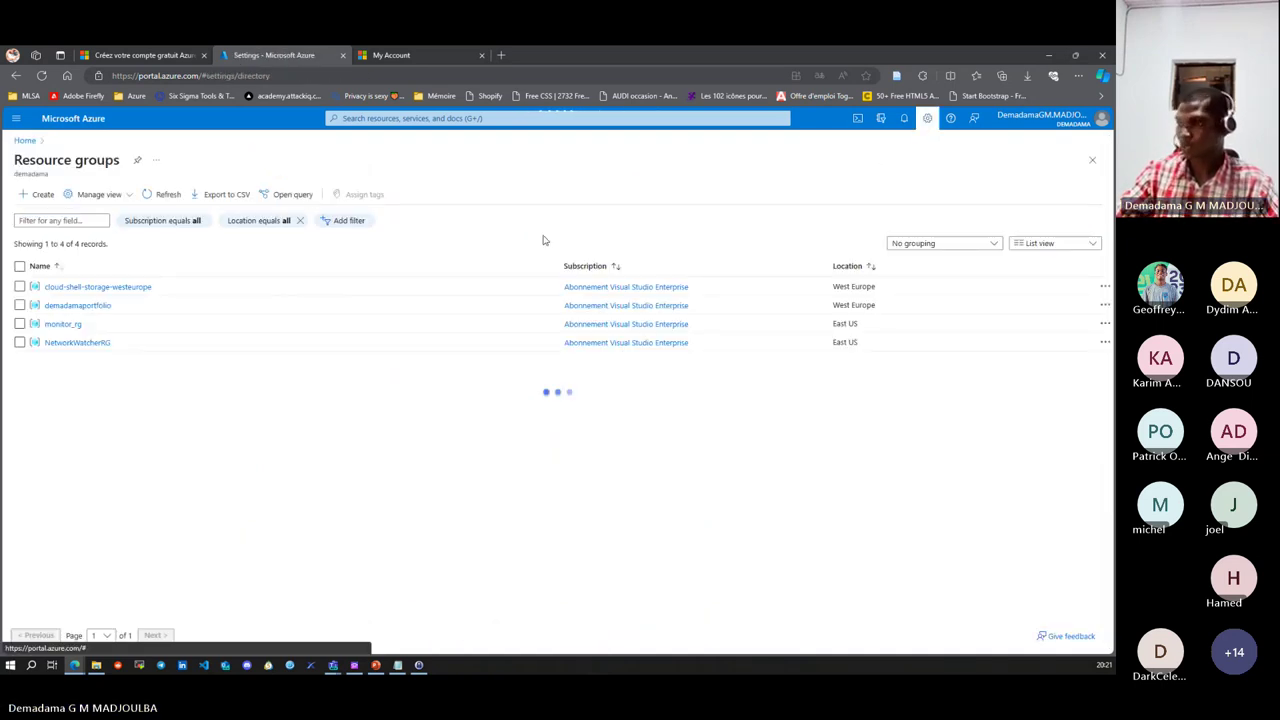
{"action": "left_click", "coordinate": [30, 256]}
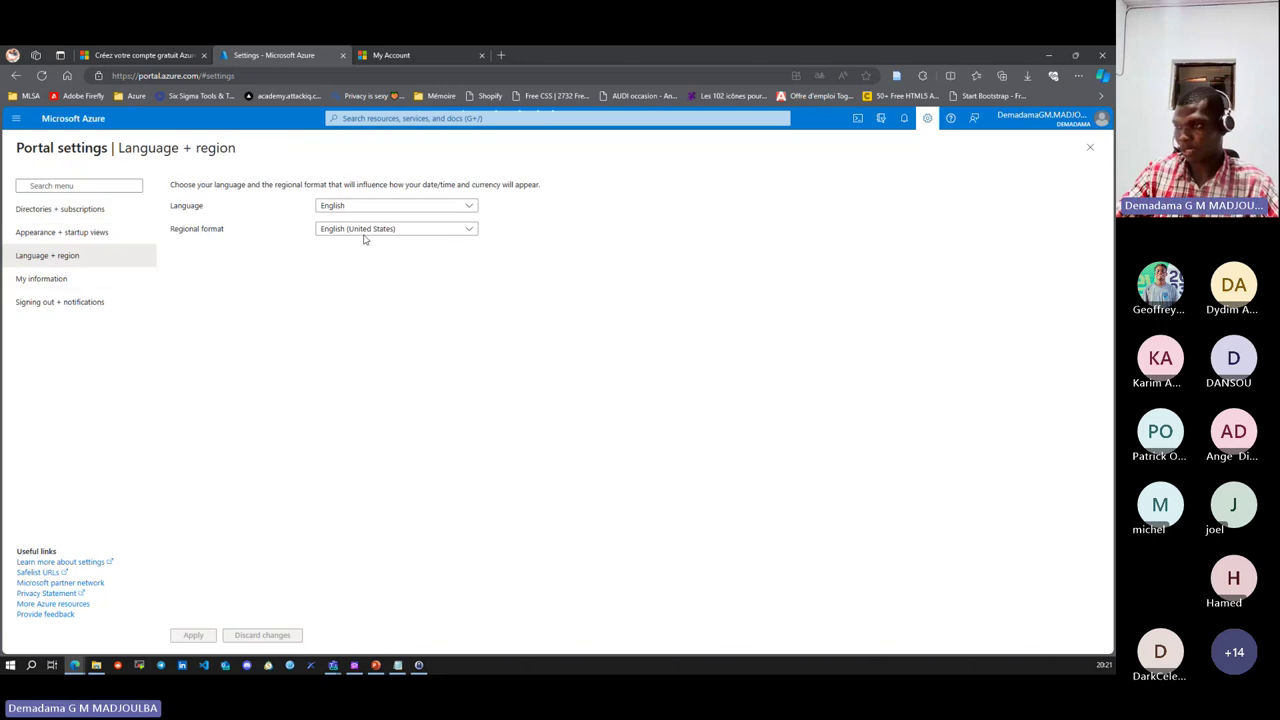
{"action": "left_click", "coordinate": [373, 208]}
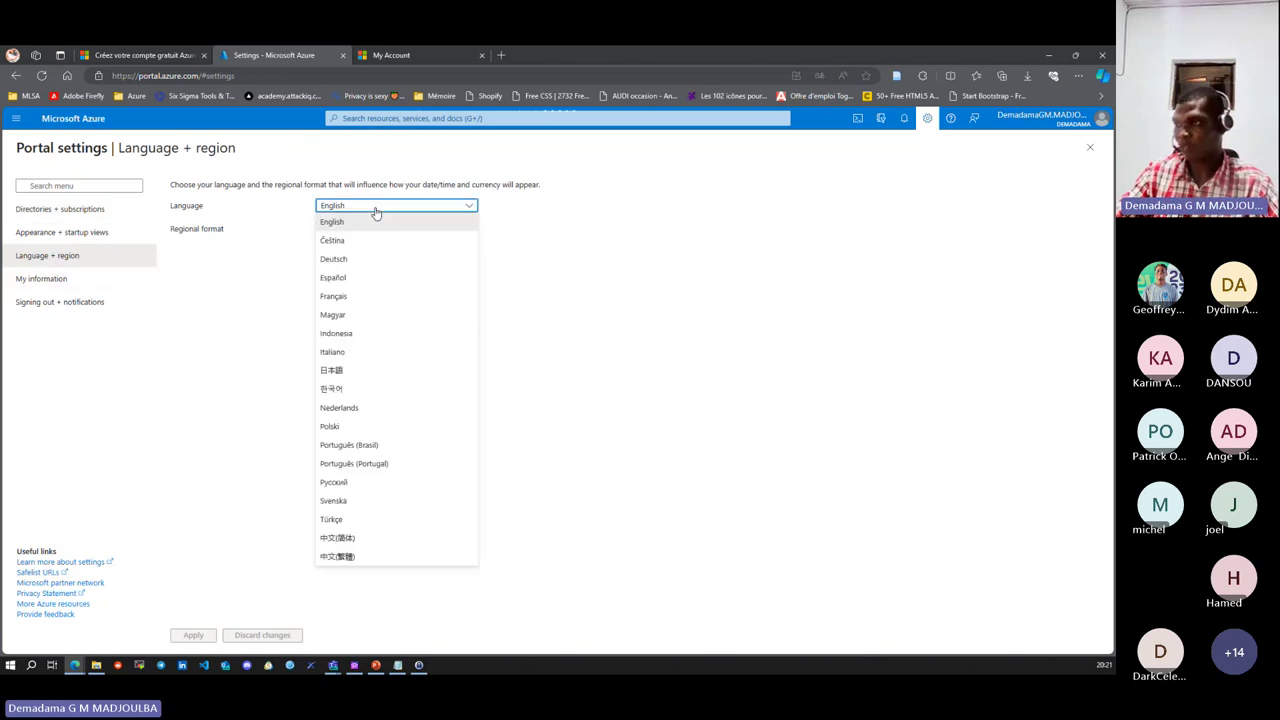
{"action": "left_click", "coordinate": [358, 296]}
{"action": "left_click", "coordinate": [200, 637]}
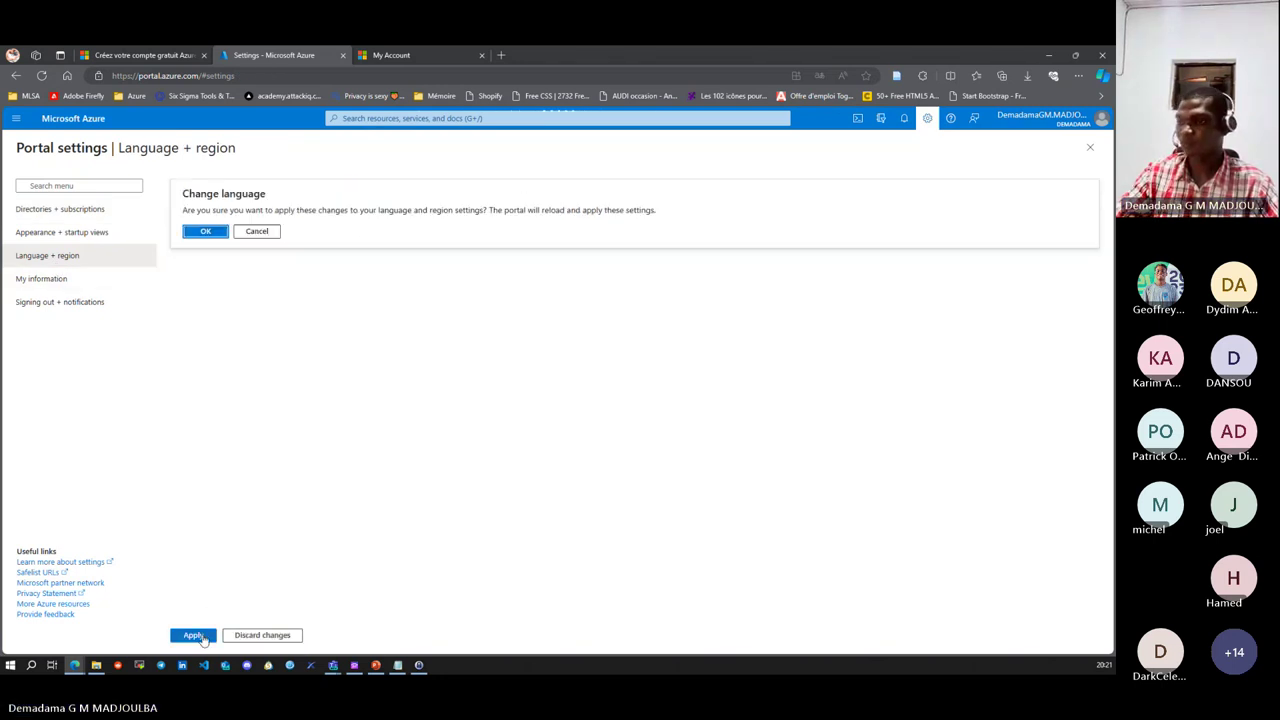
{"action": "left_click", "coordinate": [211, 235]}
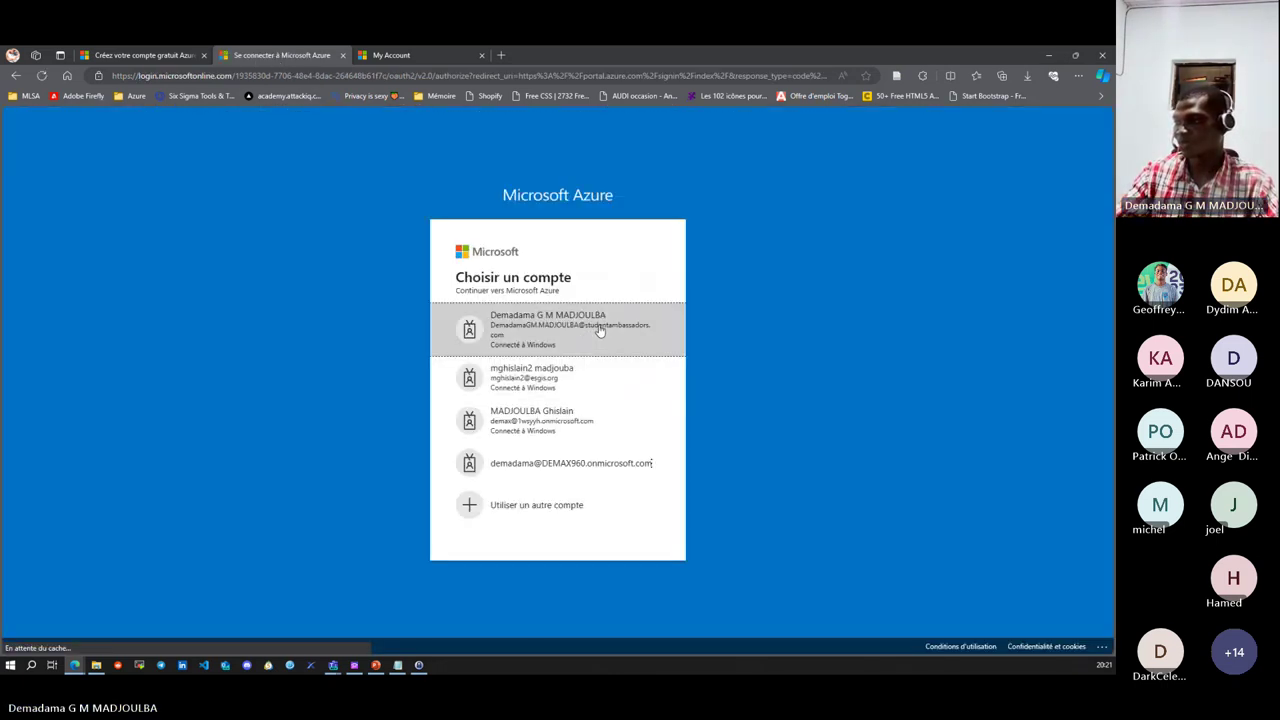
{"action": "left_click", "coordinate": [598, 329]}
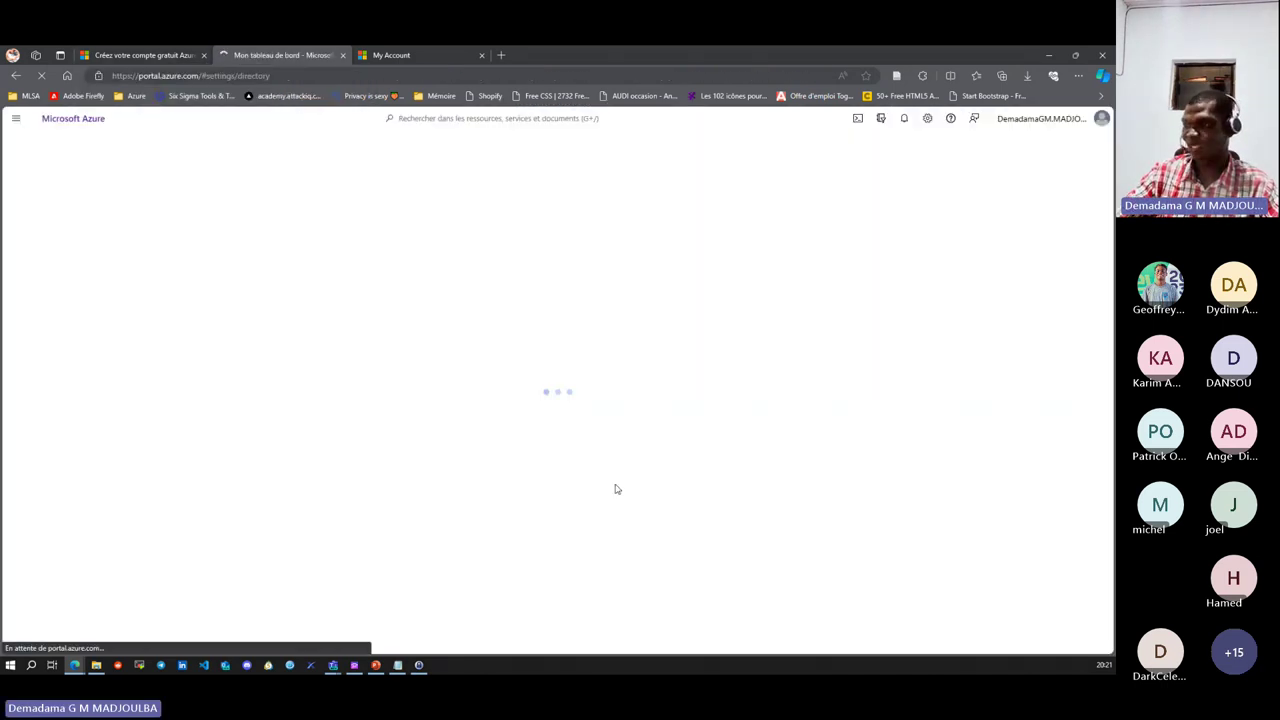
- View the resource groups list from the portal home page, and open the Créer une ressource page
{"action": "left_click", "coordinate": [80, 124]}
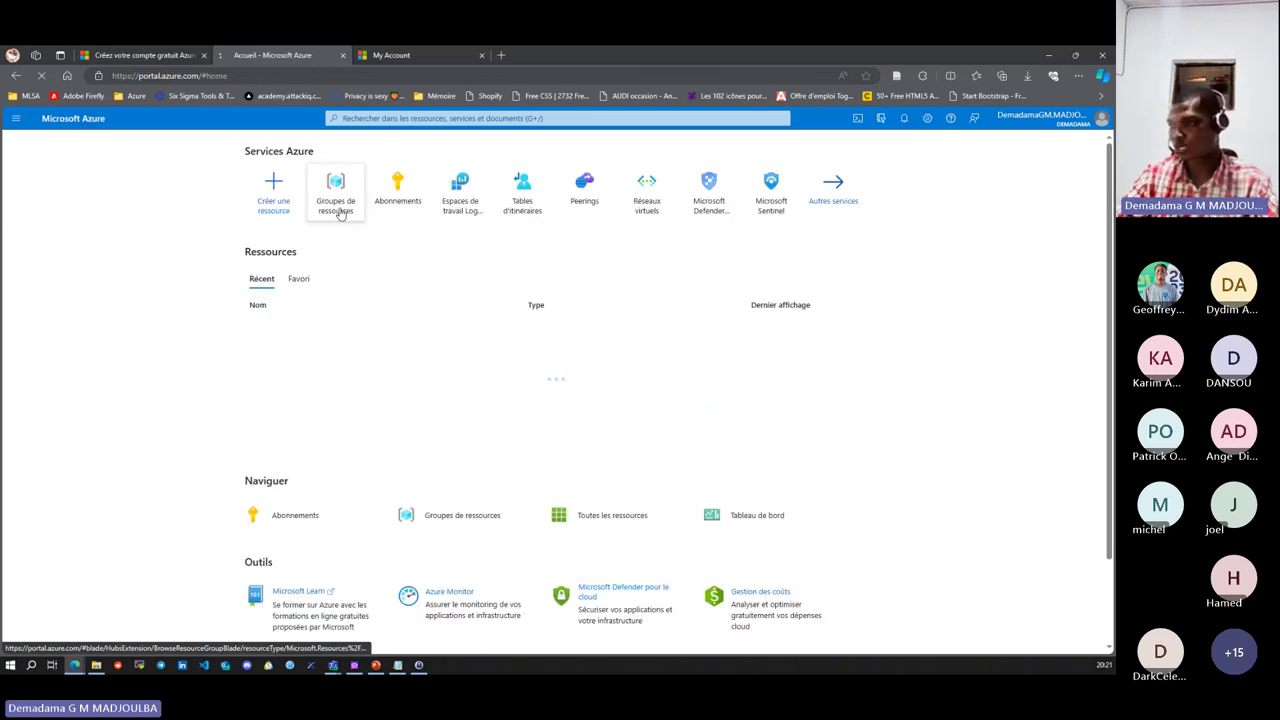
{"action": "mouse_move", "coordinate": [344, 211]}
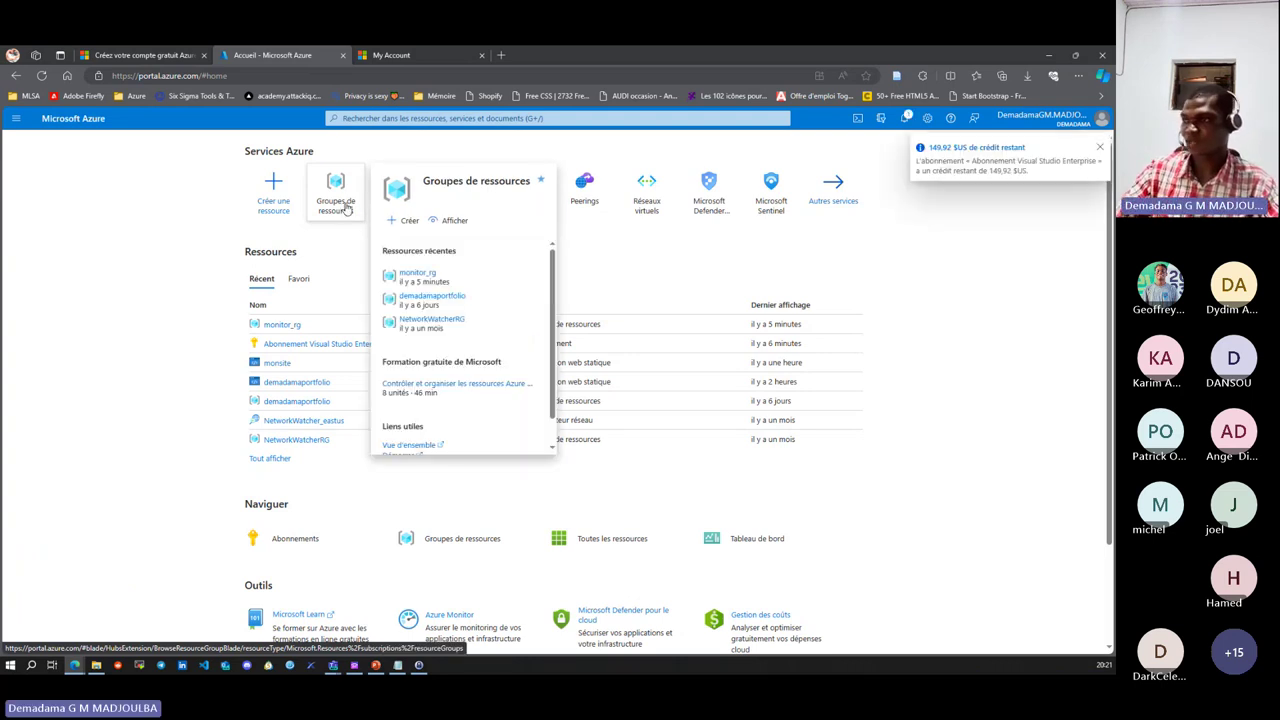
{"action": "left_click", "coordinate": [333, 196]}
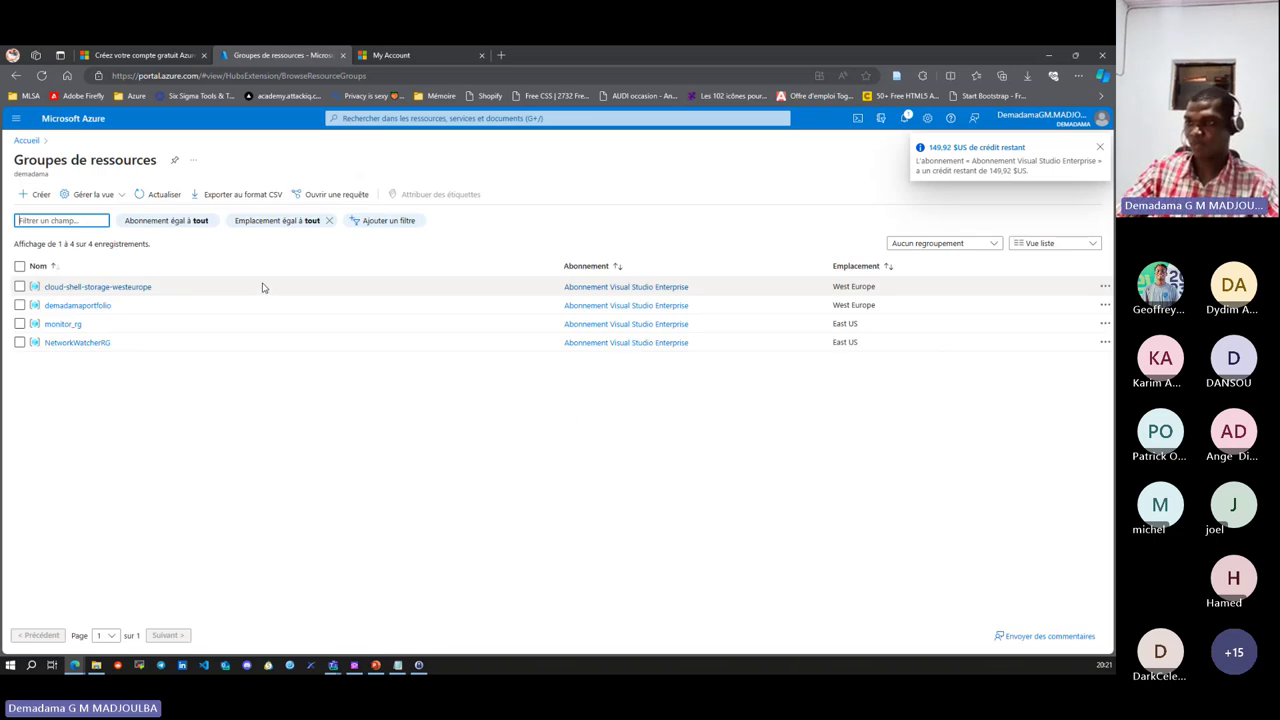
{"action": "left_click", "coordinate": [24, 142]}
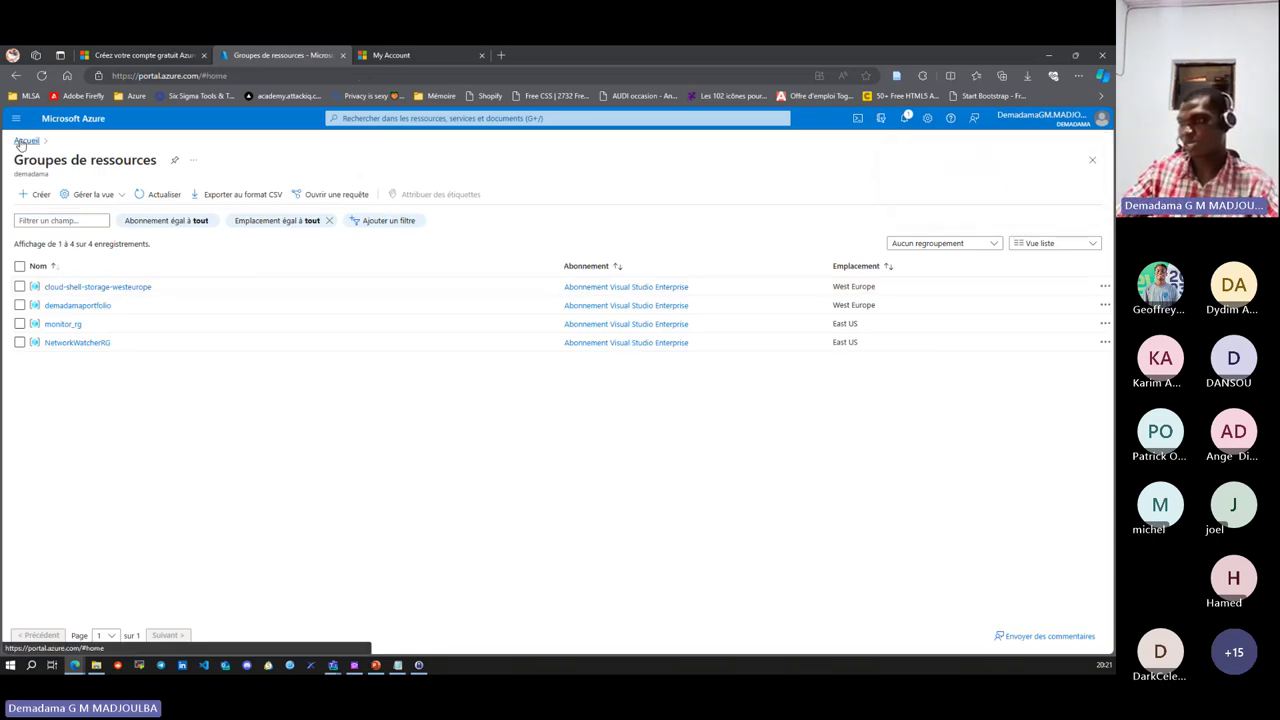
{"action": "left_click", "coordinate": [314, 180]}
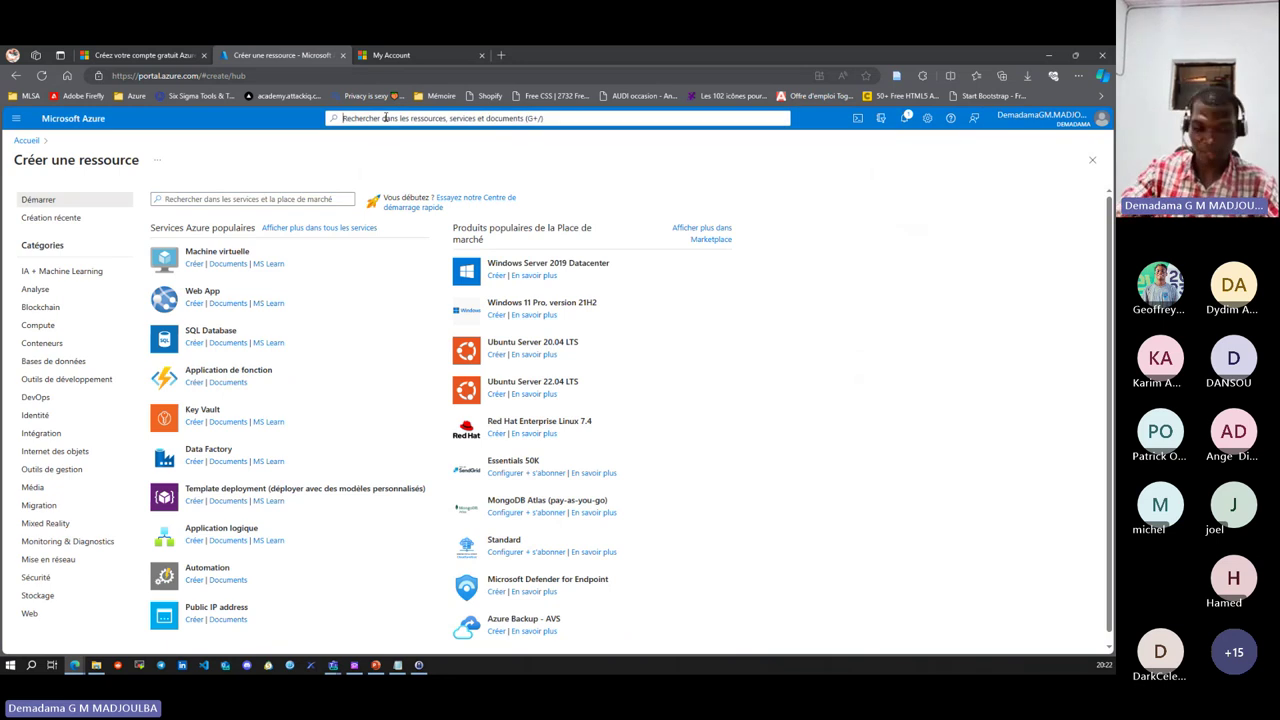
- Search the portal for "groupe de ressou" and open the Groupes de ressources service
{"action": "left_click", "coordinate": [385, 117]}
{"action": "type", "text": "groupe"}
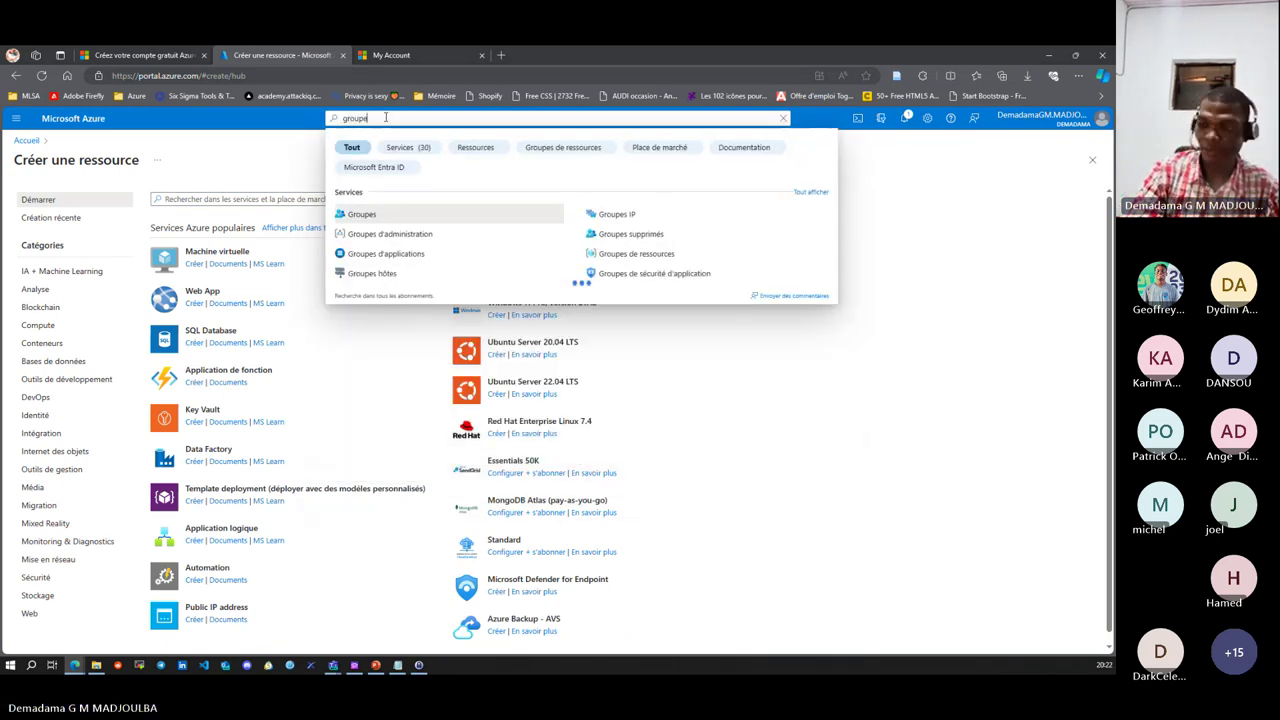
{"action": "type", "text": " de"}
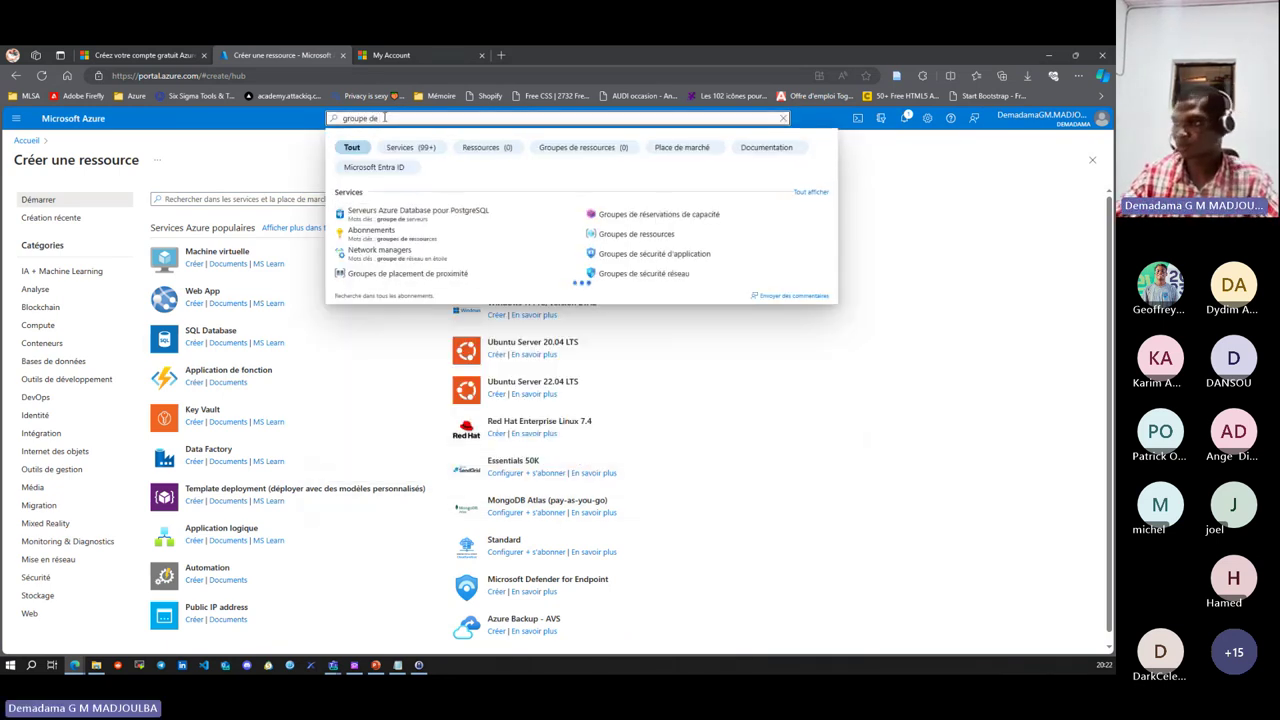
{"action": "type", "text": " ressou"}
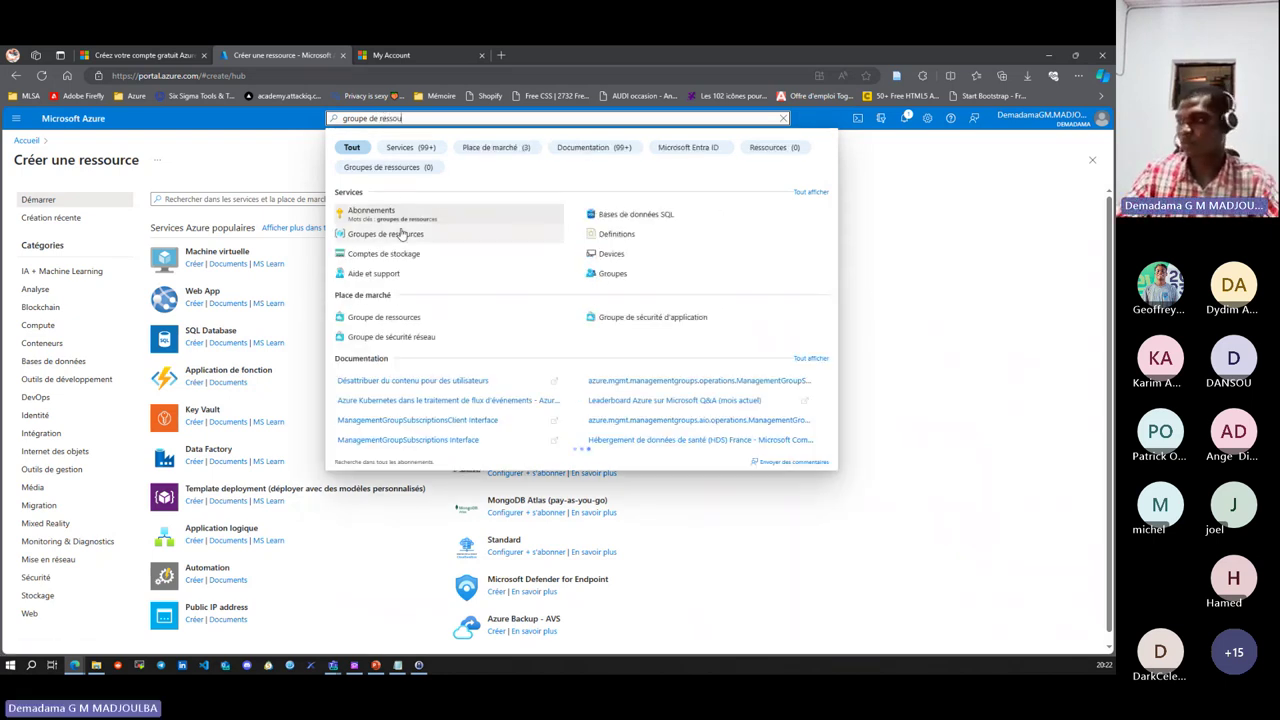
{"action": "left_click", "coordinate": [386, 233]}
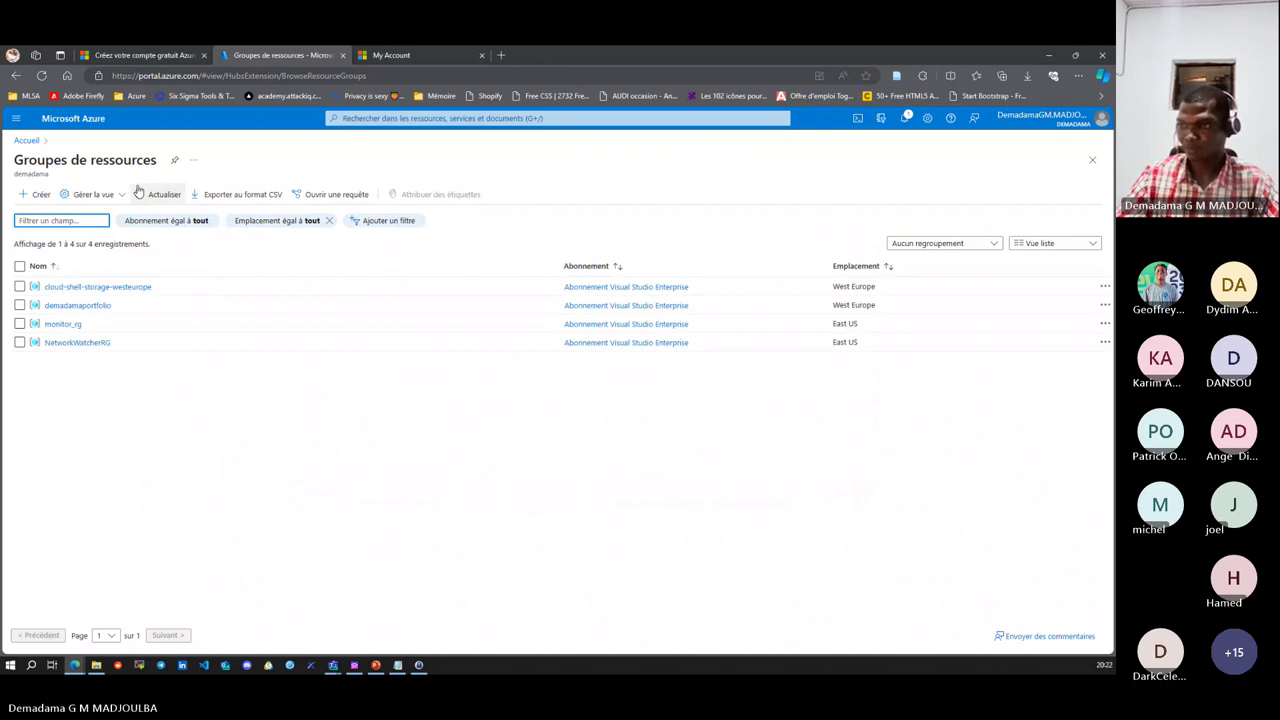
- Start creating a resource group under the Abonnement Visual Studio Enterprise subscription
{"action": "left_click", "coordinate": [33, 195]}
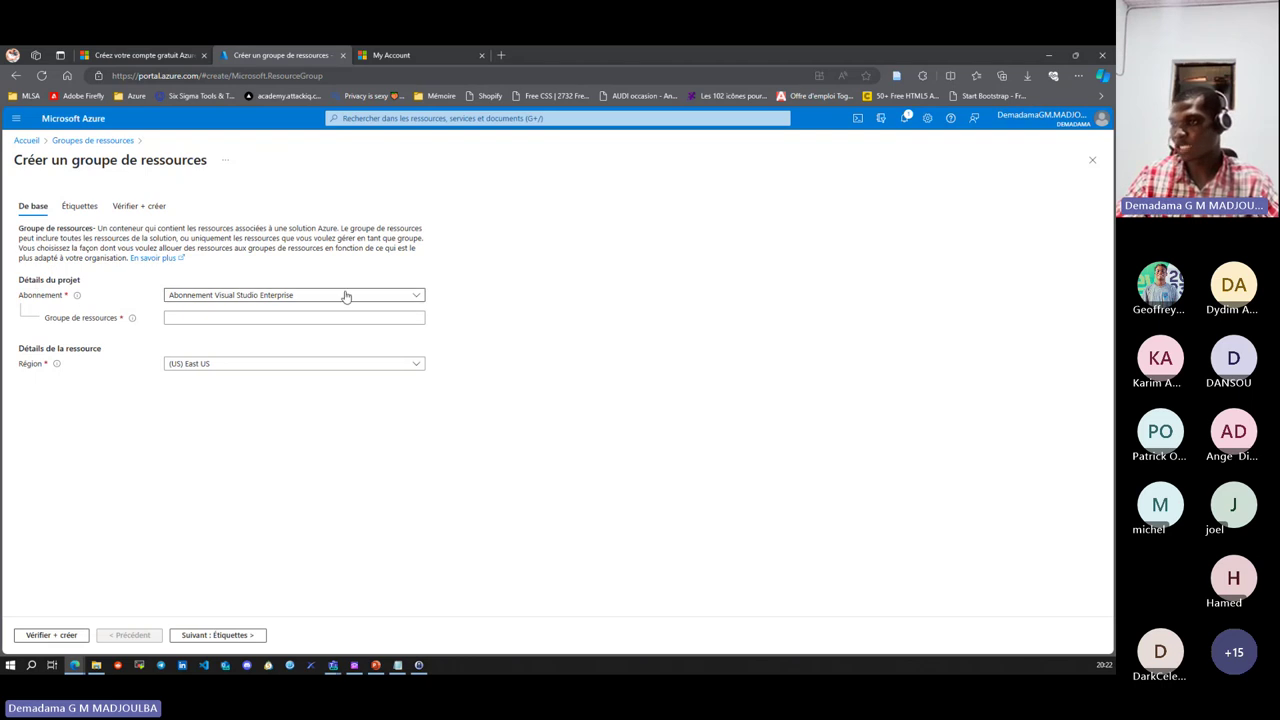
{"action": "left_click", "coordinate": [412, 298]}
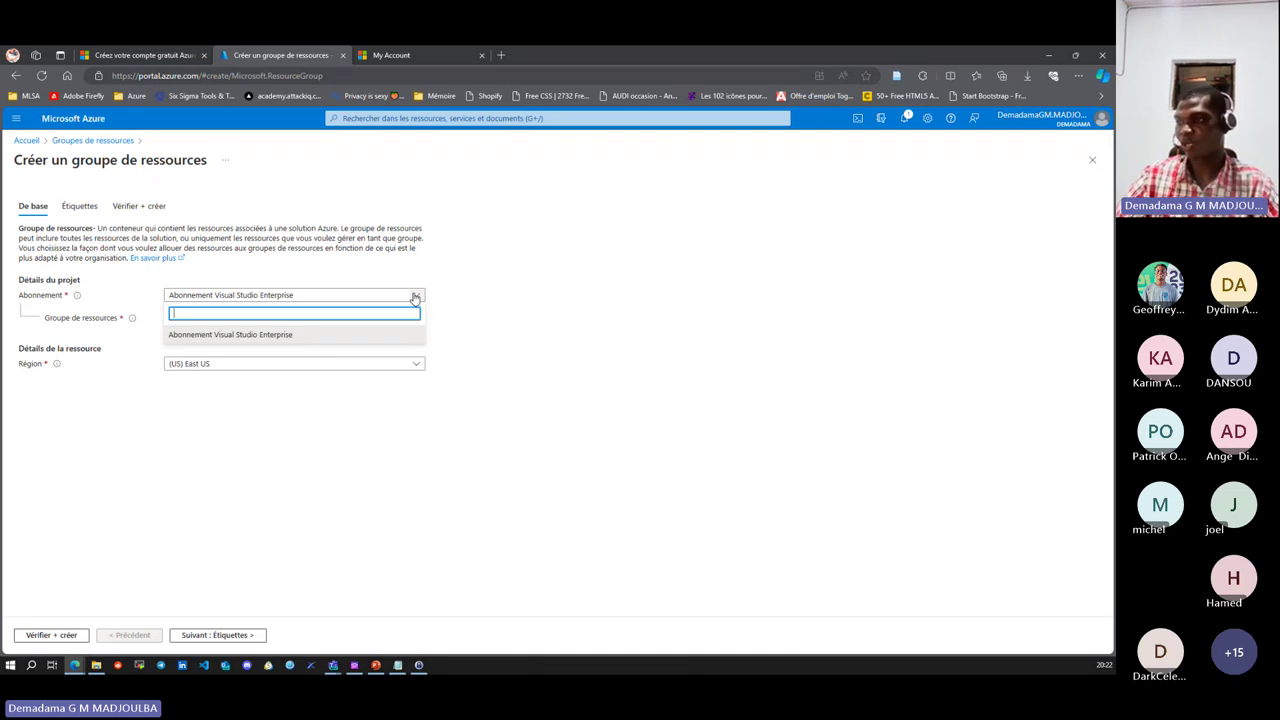
{"action": "left_click", "coordinate": [300, 336]}
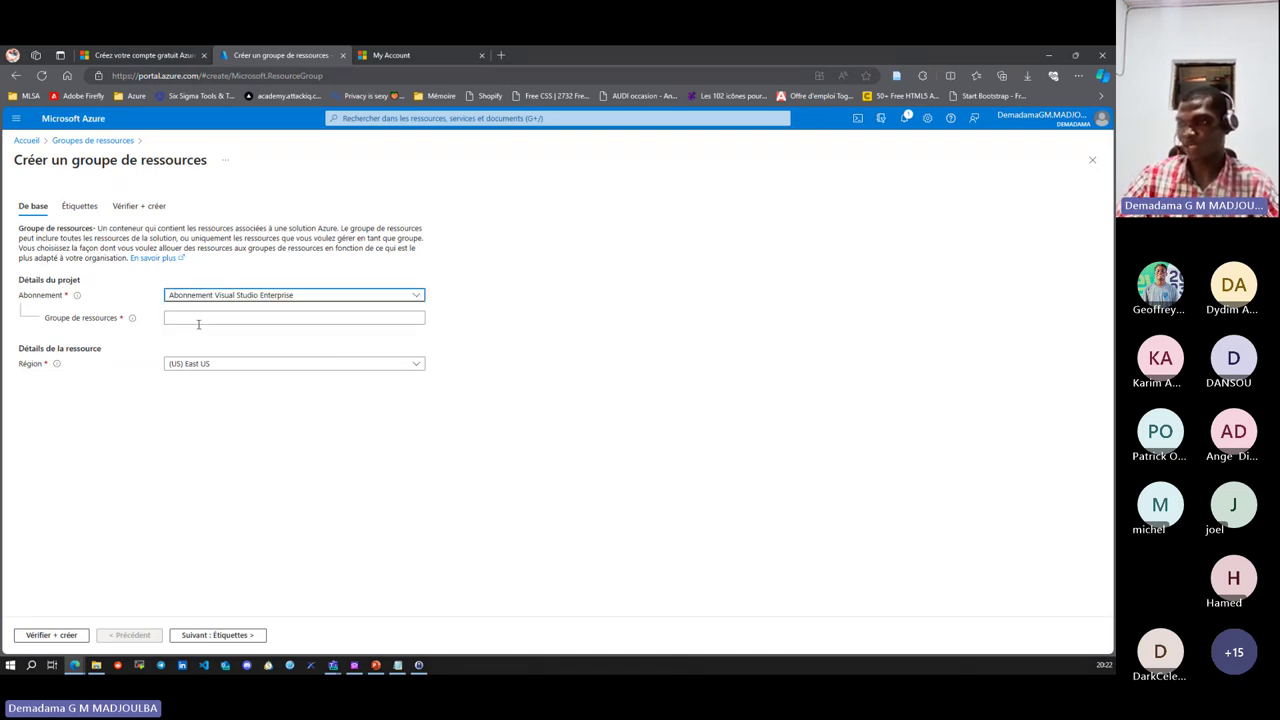
- Enter AzureIntro as the name of the new resource group
{"action": "left_click", "coordinate": [209, 318]}
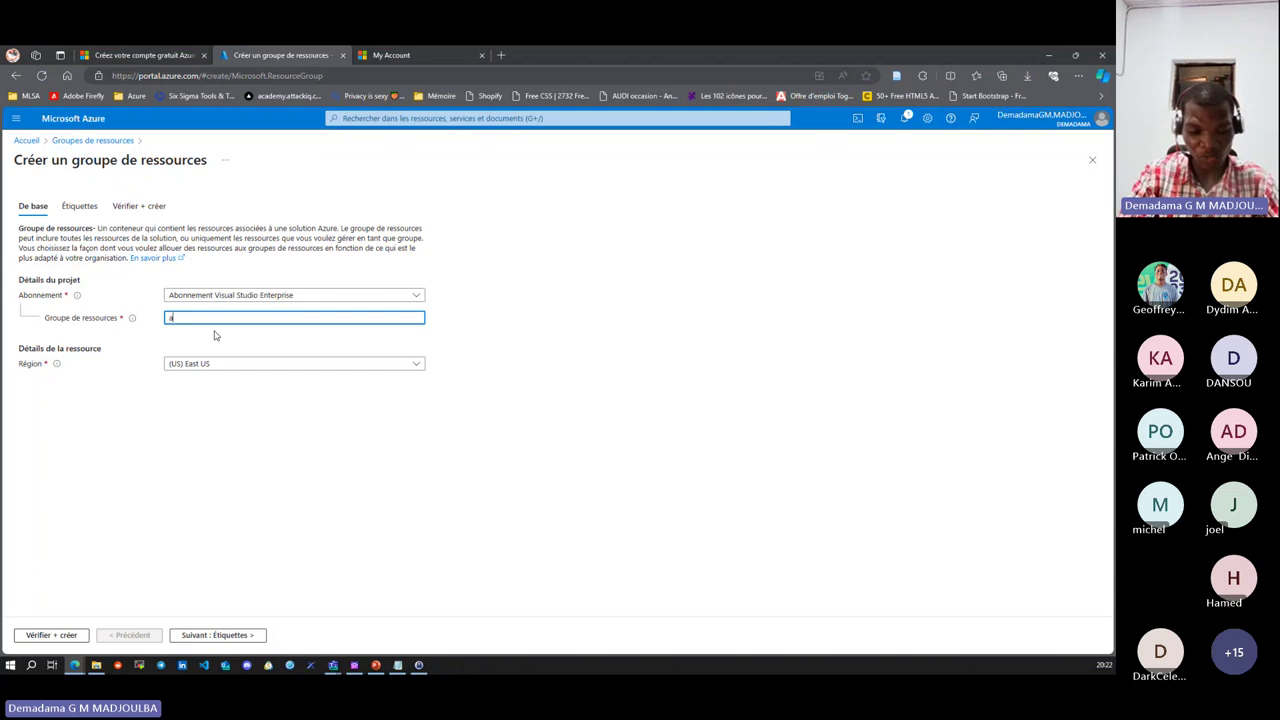
{"action": "type", "text": "azur"}
{"action": "key", "text": "BackSpace"}
{"action": "key", "text": "BackSpace"}
{"action": "key", "text": "BackSpace"}
{"action": "key", "text": "BackSpace"}
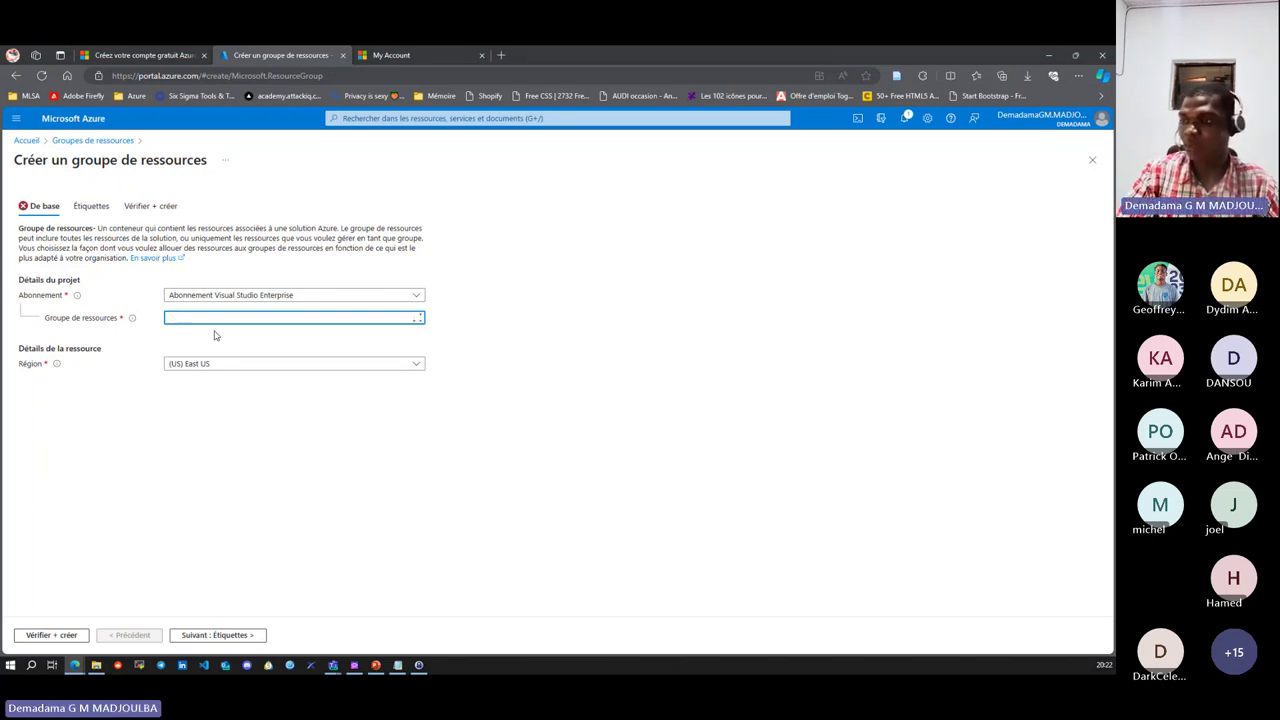
{"action": "type", "text": "Azure"}
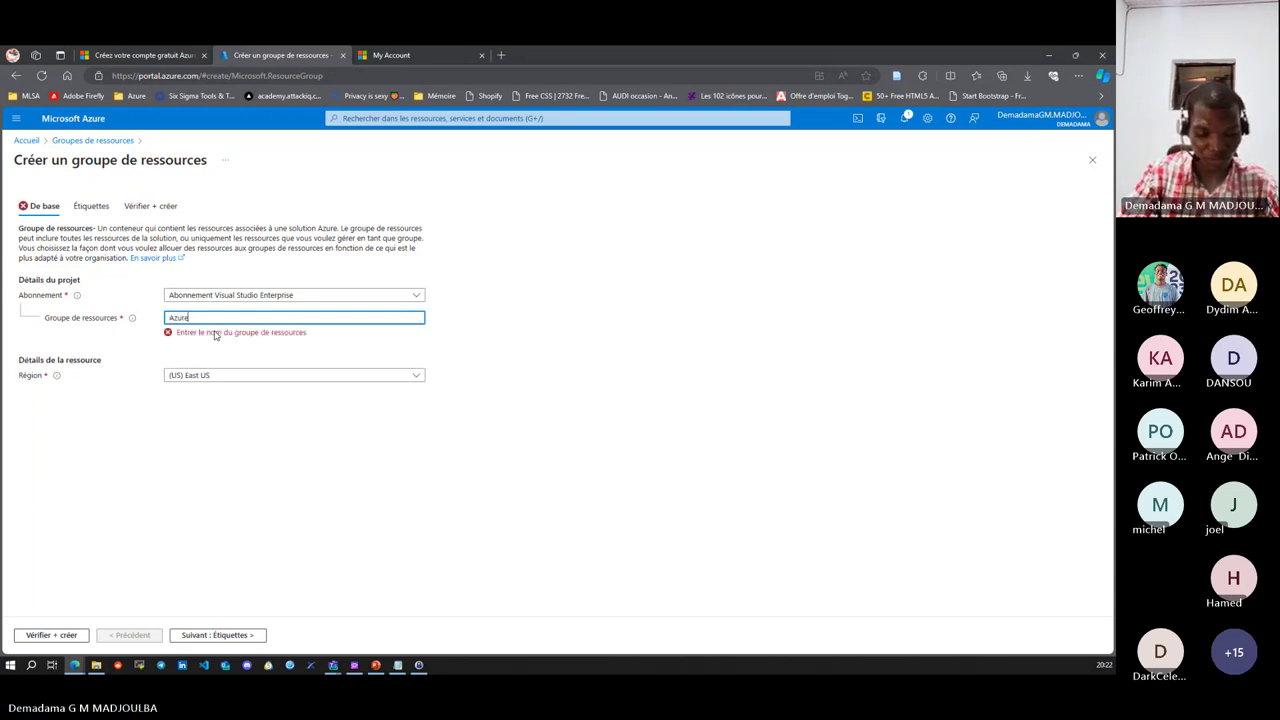
{"action": "type", "text": "Intro"}
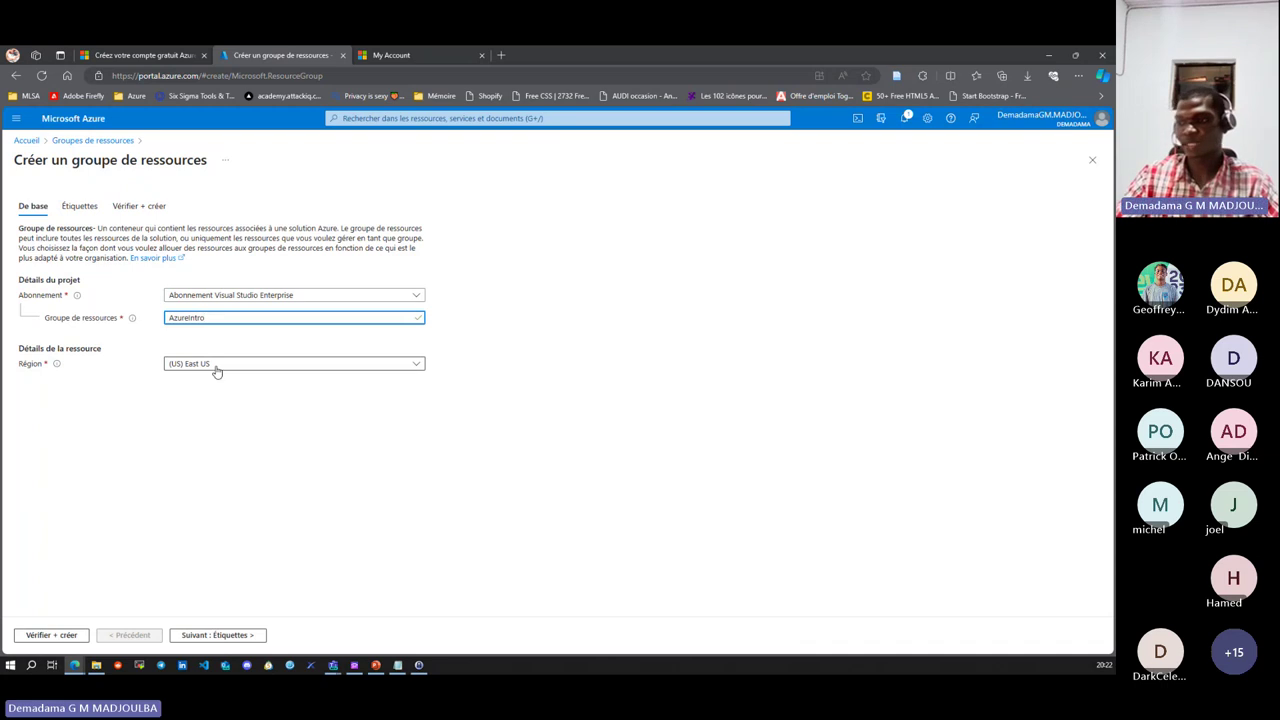
- Look through the available regions and choose (US) East US for the resource group
{"action": "left_click", "coordinate": [267, 366]}
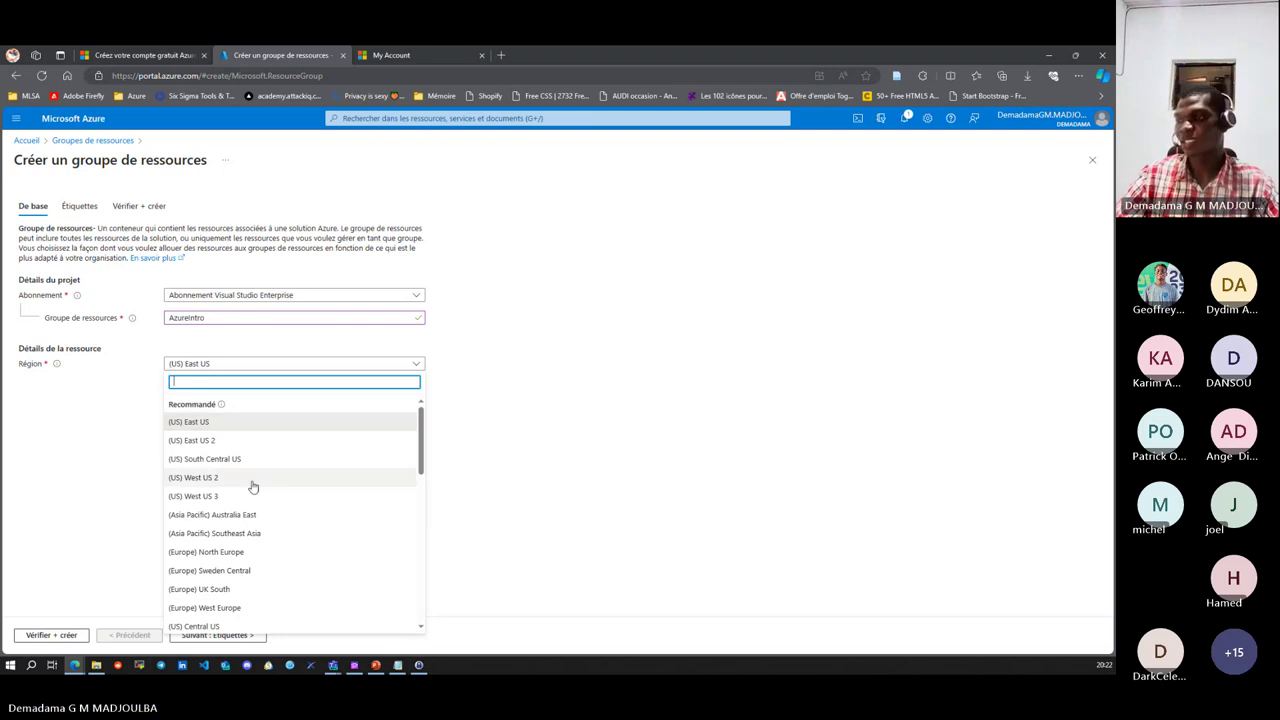
{"action": "scroll", "coordinate": [254, 484], "scroll_direction": "down", "scroll_amount": 5}
{"action": "scroll", "coordinate": [254, 484], "scroll_direction": "down", "scroll_amount": 3}
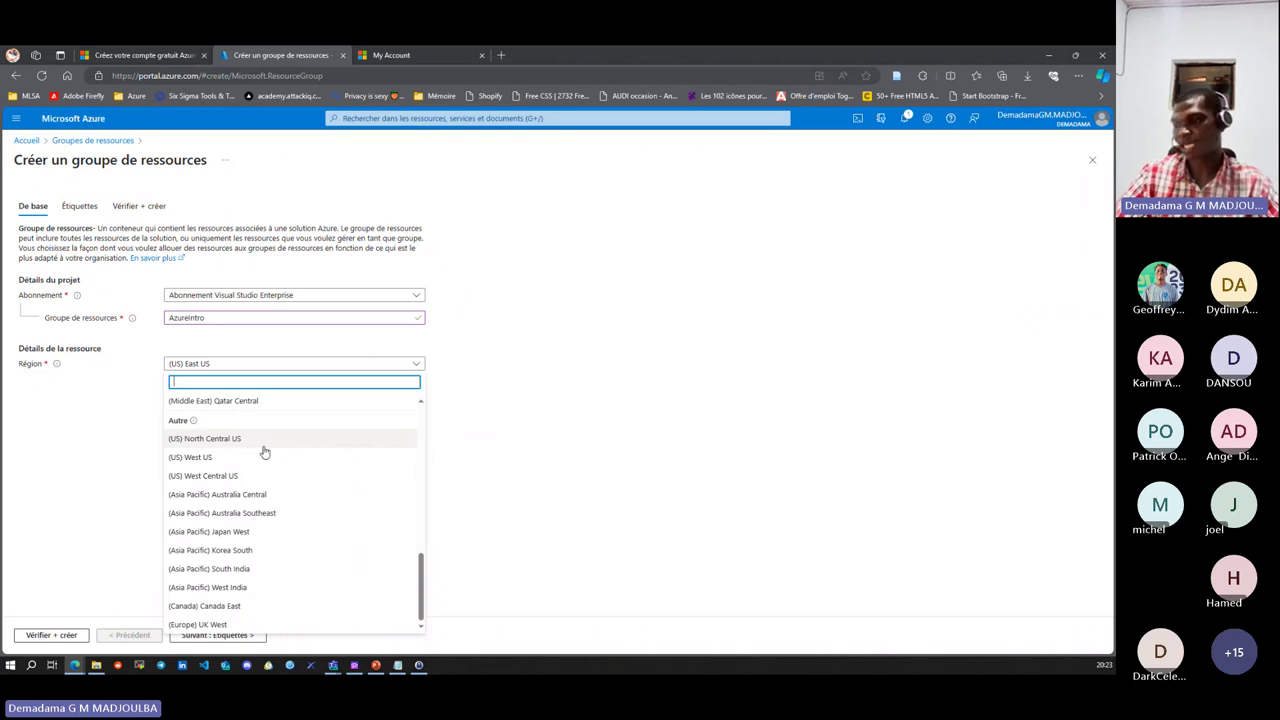
{"action": "scroll", "coordinate": [262, 453], "scroll_direction": "up", "scroll_amount": 10}
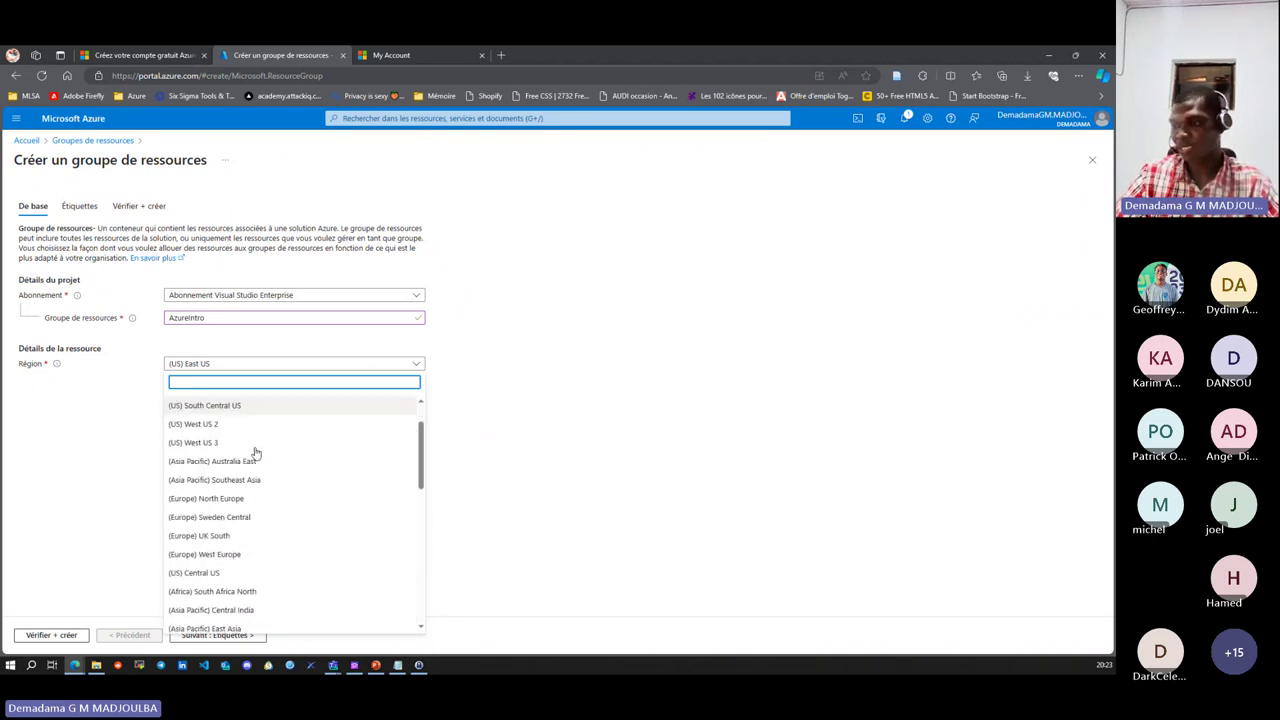
{"action": "scroll", "coordinate": [256, 453], "scroll_direction": "down", "scroll_amount": 10}
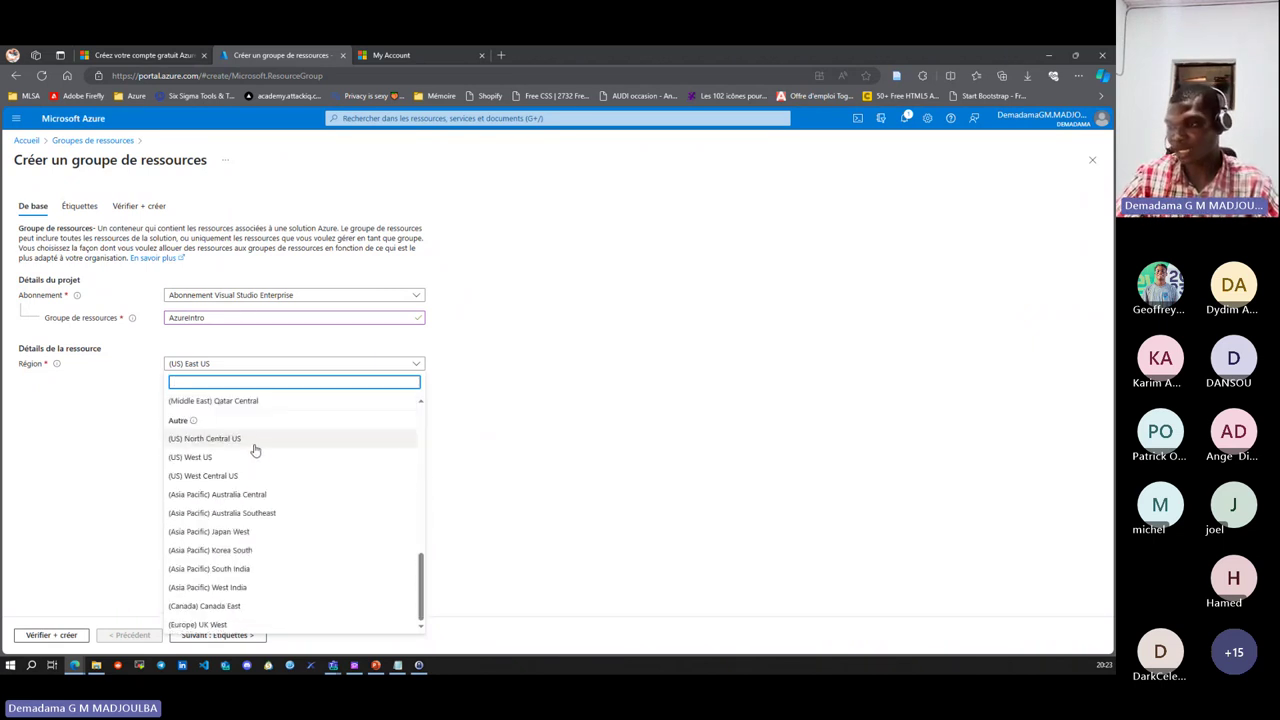
{"action": "scroll", "coordinate": [255, 453], "scroll_direction": "up", "scroll_amount": 15}
{"action": "scroll", "coordinate": [255, 451], "scroll_direction": "down", "scroll_amount": 3}
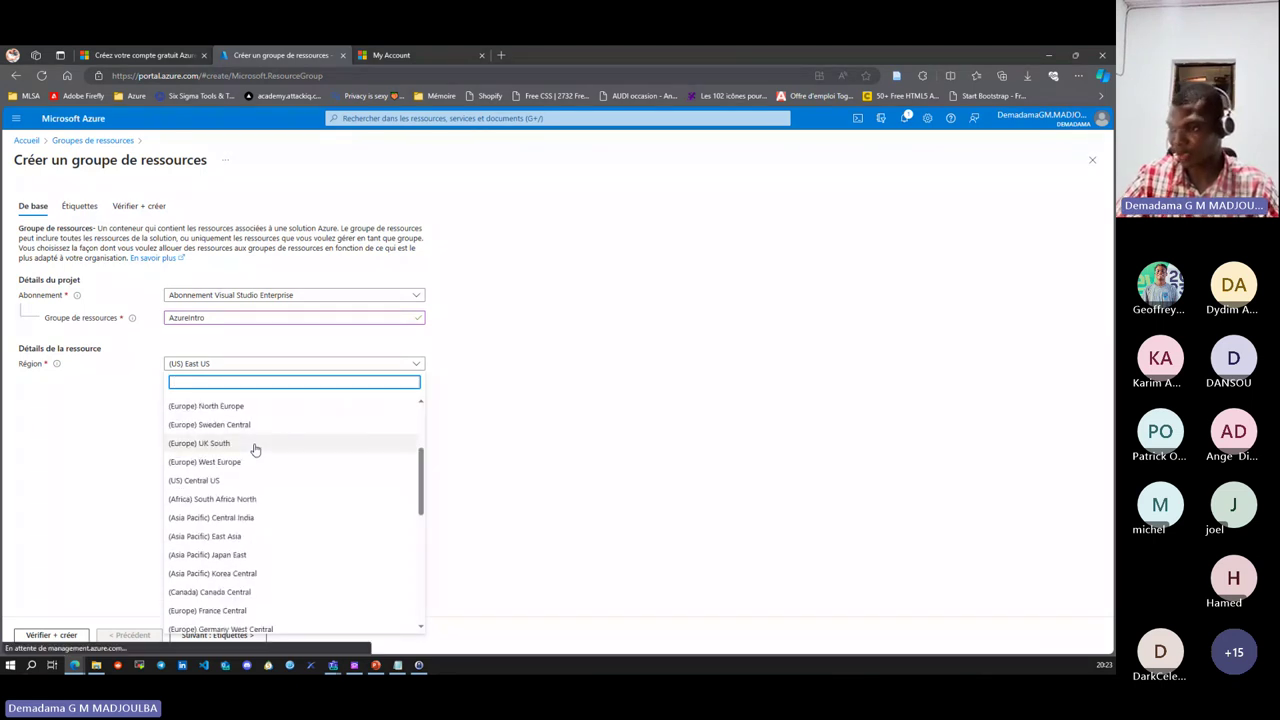
{"action": "scroll", "coordinate": [256, 450], "scroll_direction": "down", "scroll_amount": 3}
{"action": "scroll", "coordinate": [205, 535], "scroll_direction": "down", "scroll_amount": 4}
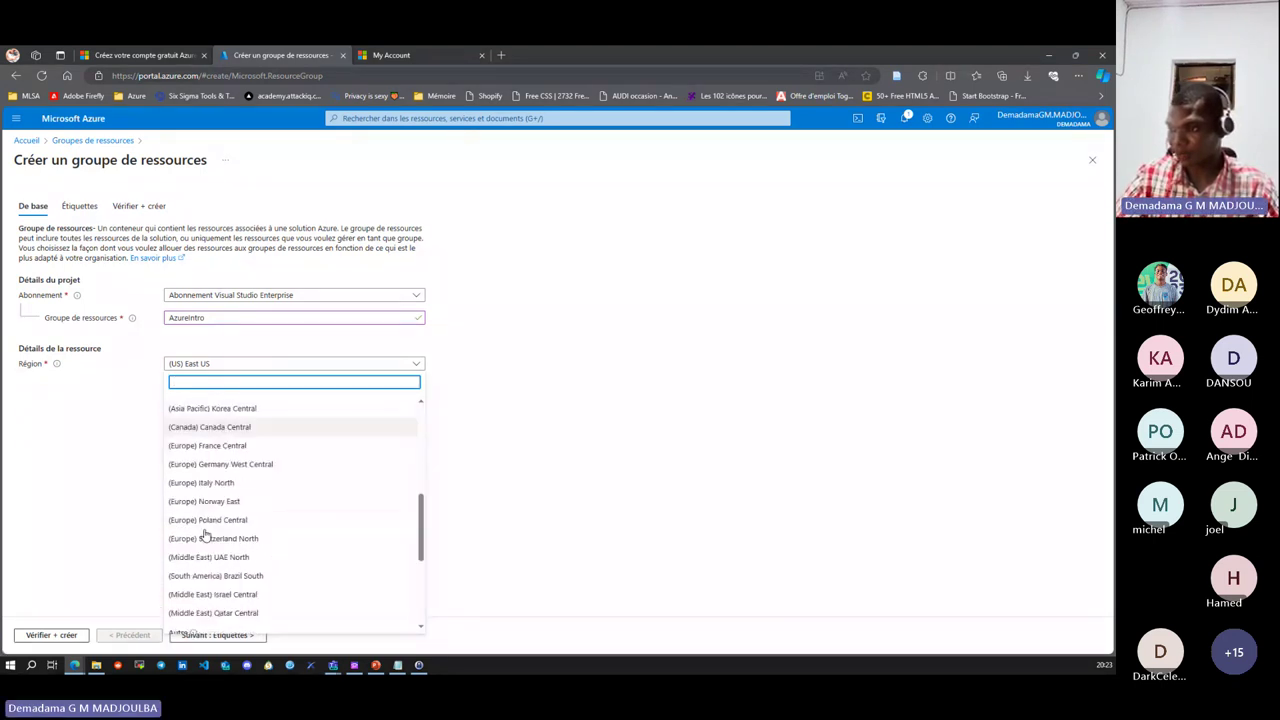
{"action": "scroll", "coordinate": [220, 590], "scroll_direction": "up", "scroll_amount": 7}
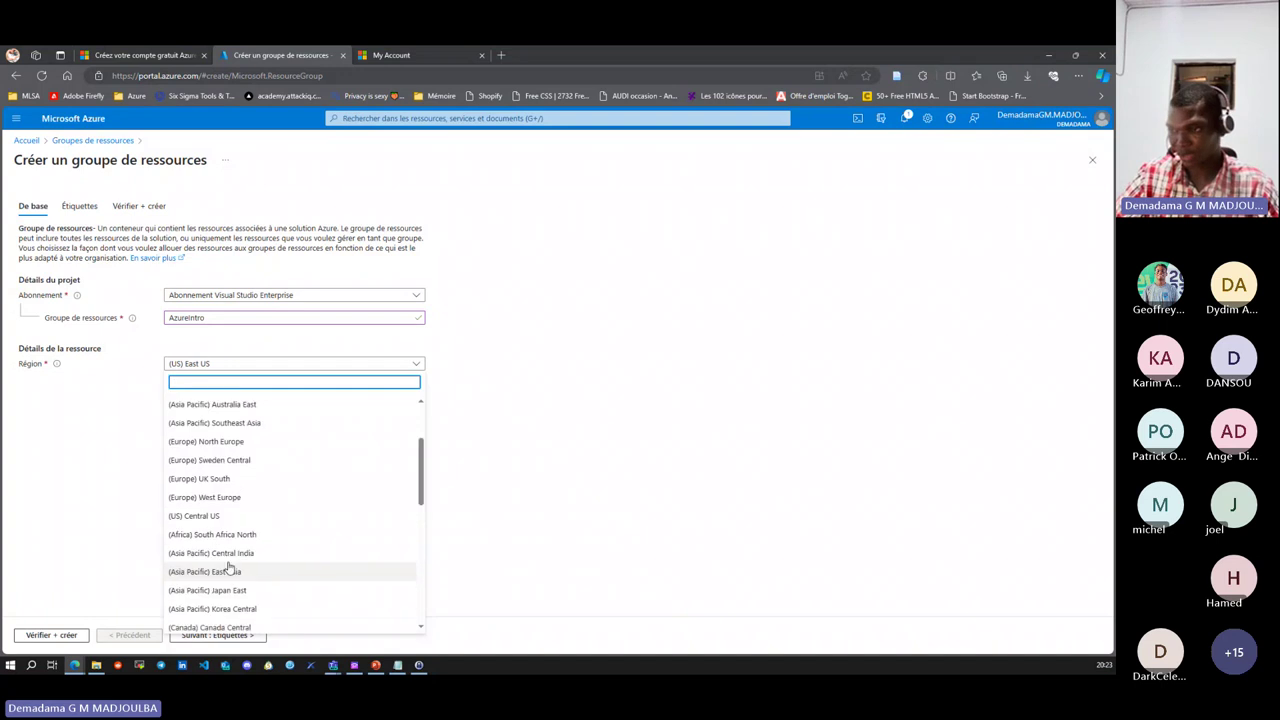
{"action": "scroll", "coordinate": [224, 535], "scroll_direction": "up", "scroll_amount": 7}
{"action": "scroll", "coordinate": [220, 525], "scroll_direction": "down", "scroll_amount": 10}
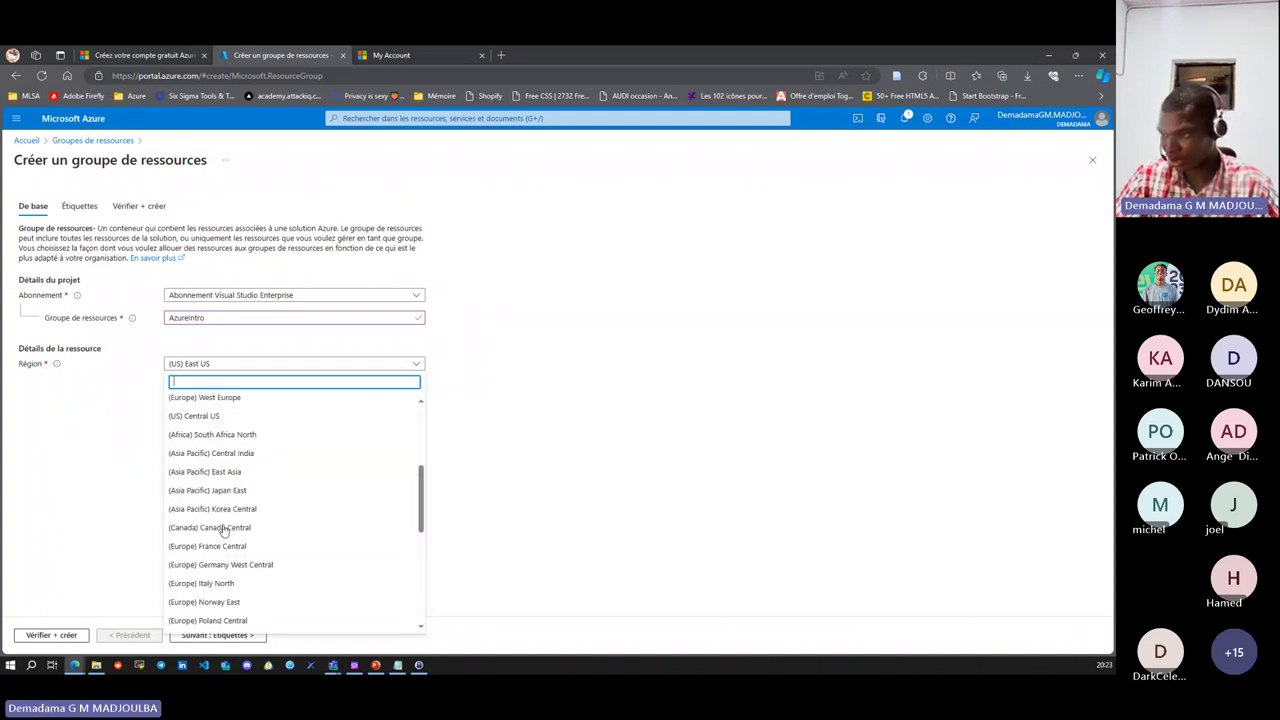
{"action": "scroll", "coordinate": [213, 507], "scroll_direction": "down", "scroll_amount": 8}
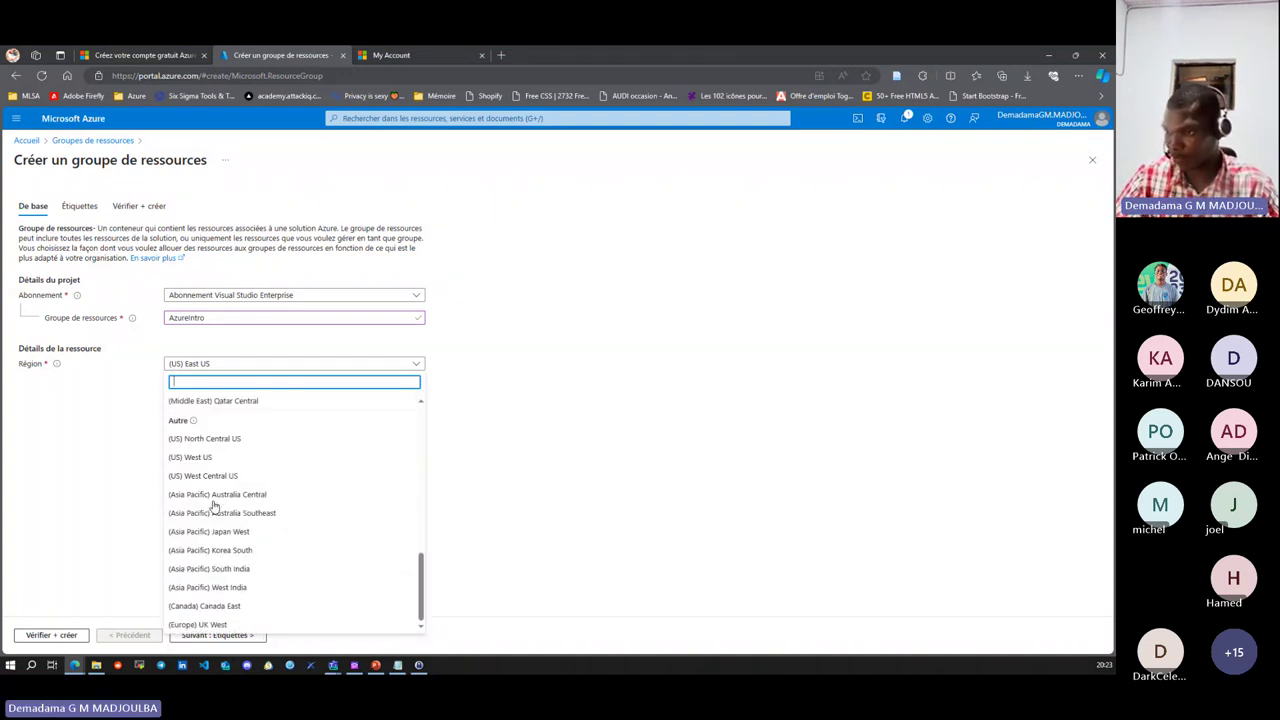
{"action": "scroll", "coordinate": [213, 507], "scroll_direction": "up", "scroll_amount": 12}
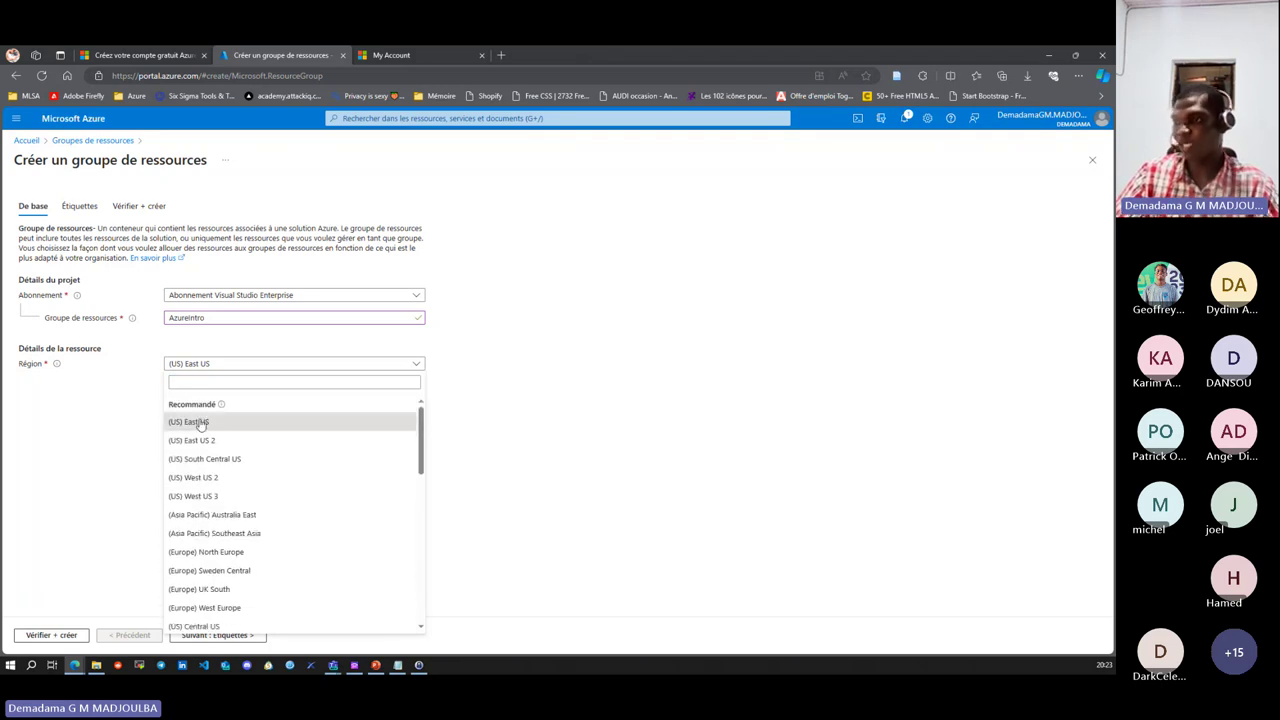
{"action": "left_click", "coordinate": [223, 426]}
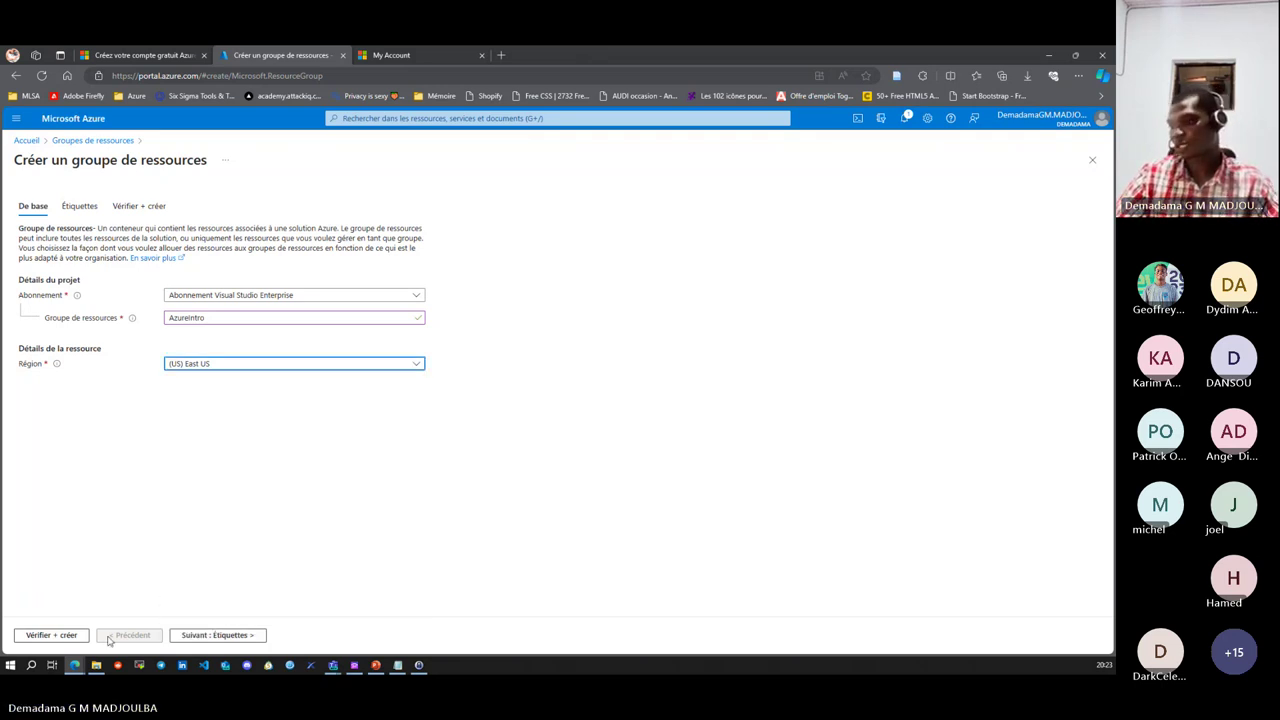
- Leave the tags empty, then validate and create the AzureIntro resource group
{"action": "left_click", "coordinate": [217, 635]}
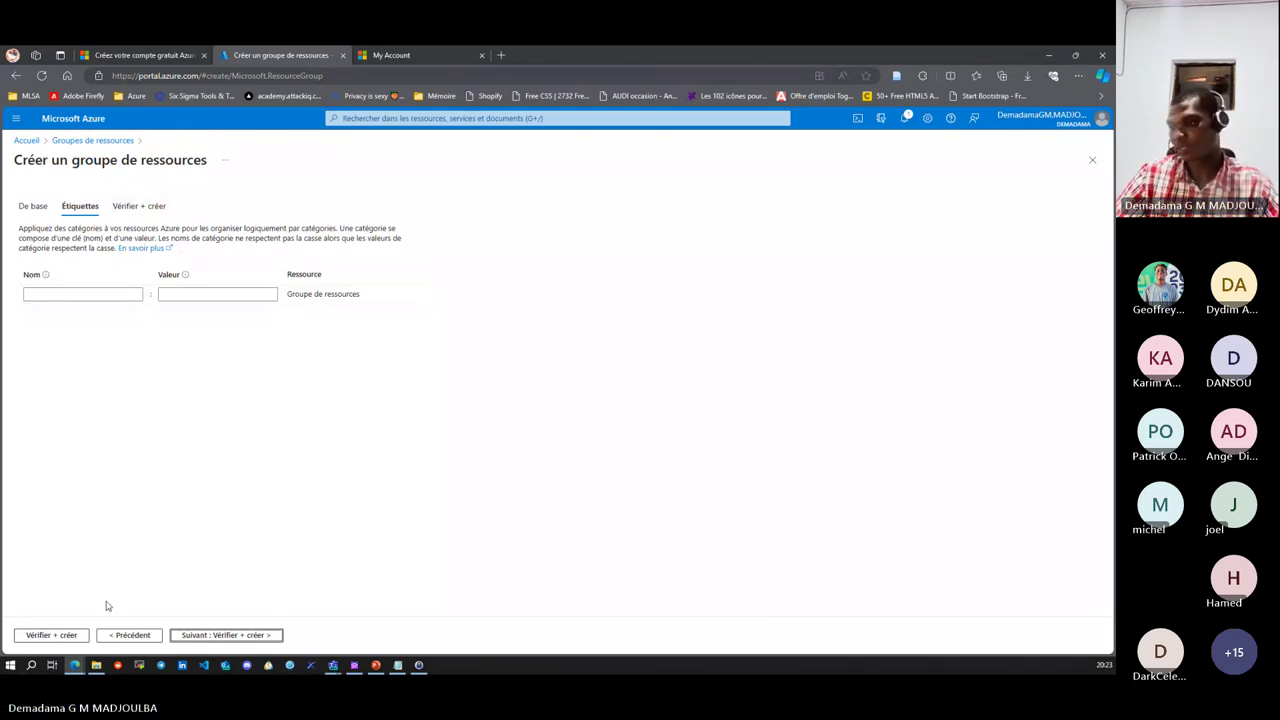
{"action": "left_click", "coordinate": [70, 636]}
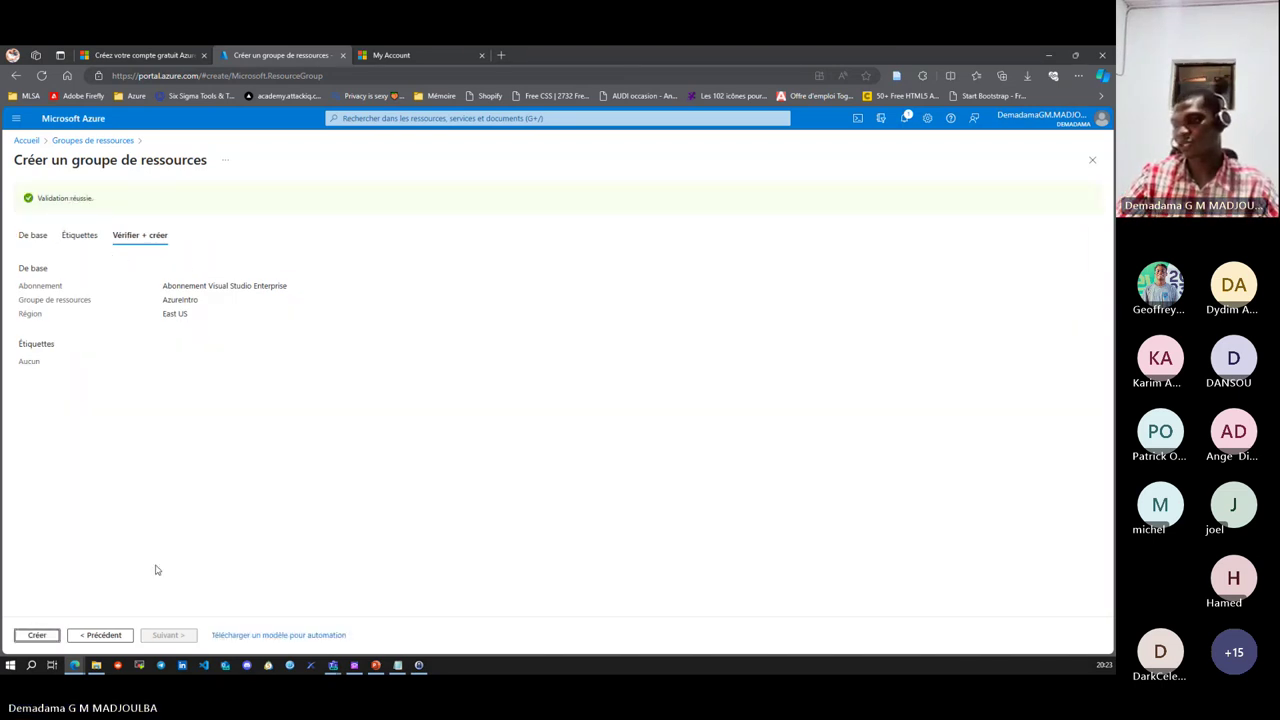
{"action": "left_click", "coordinate": [37, 635]}
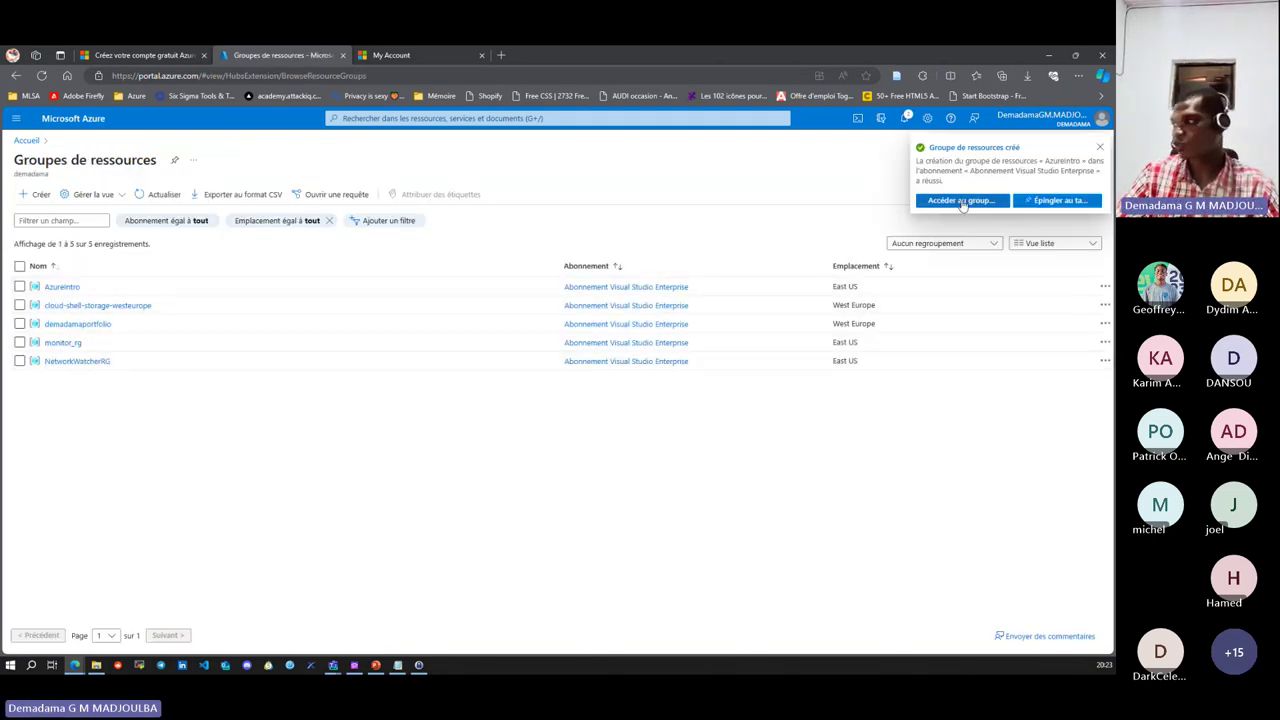
- Check the portal notifications and open the AzureIntro resource group, closing the notifications again
{"action": "left_click", "coordinate": [907, 119]}
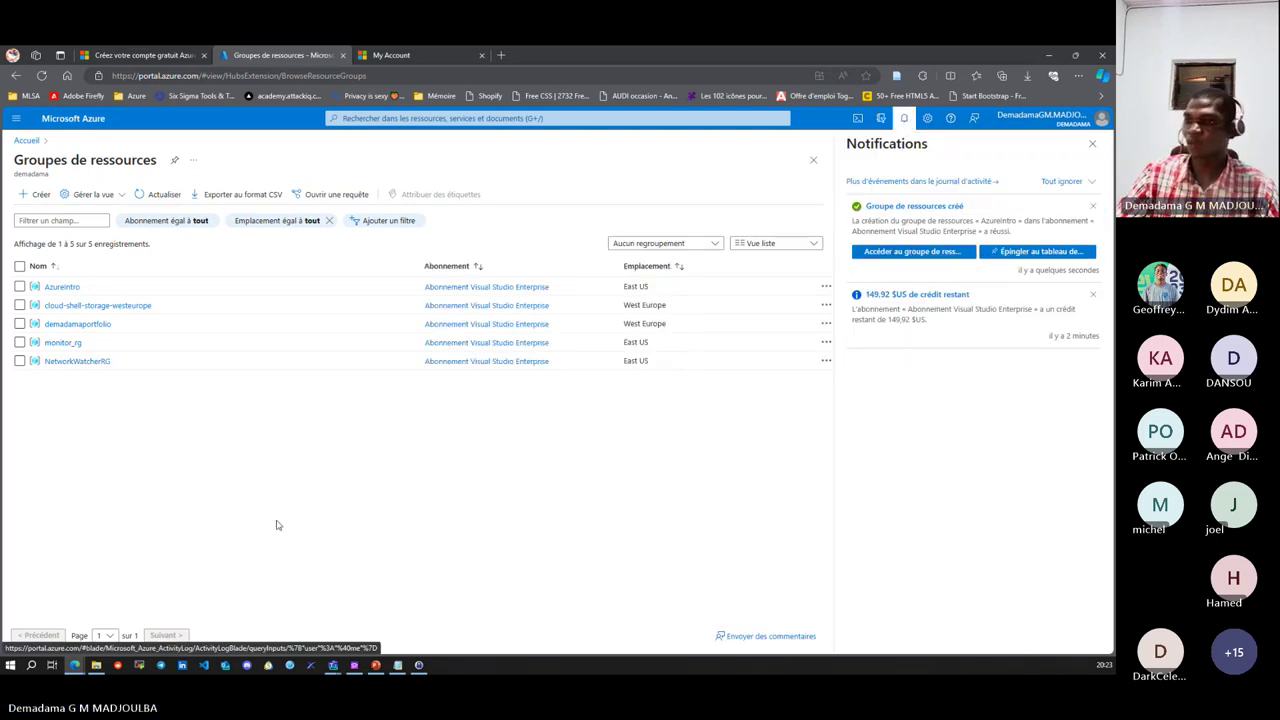
{"action": "left_click", "coordinate": [60, 287]}
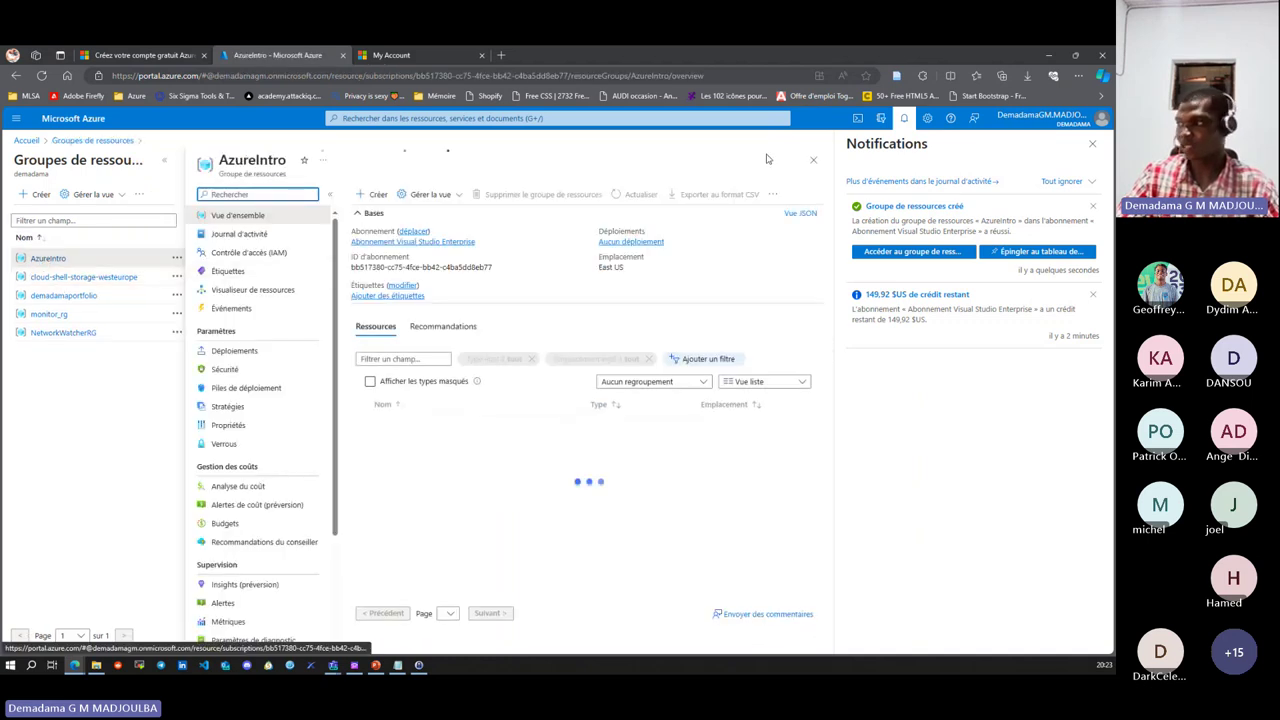
{"action": "left_click", "coordinate": [904, 118]}
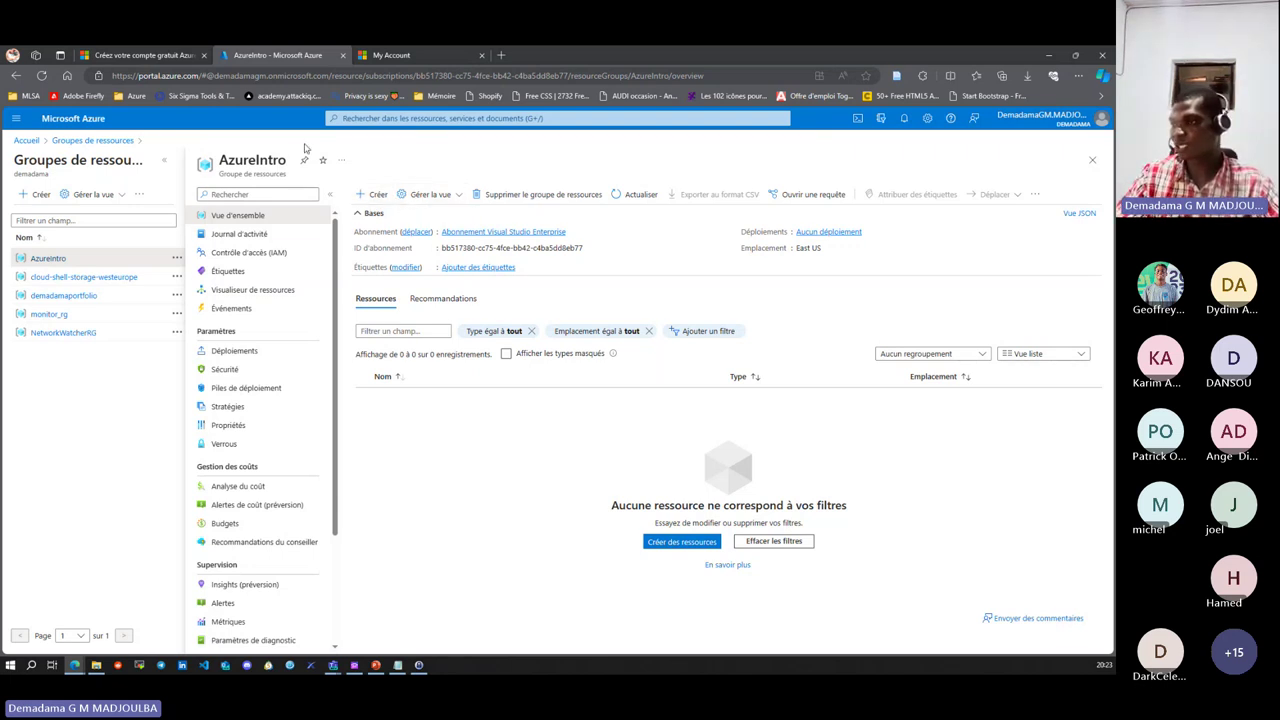
- Start adding a resource to AzureIntro and open the Windows Server offer in the marketplace's Compute category
{"action": "left_click", "coordinate": [377, 195]}
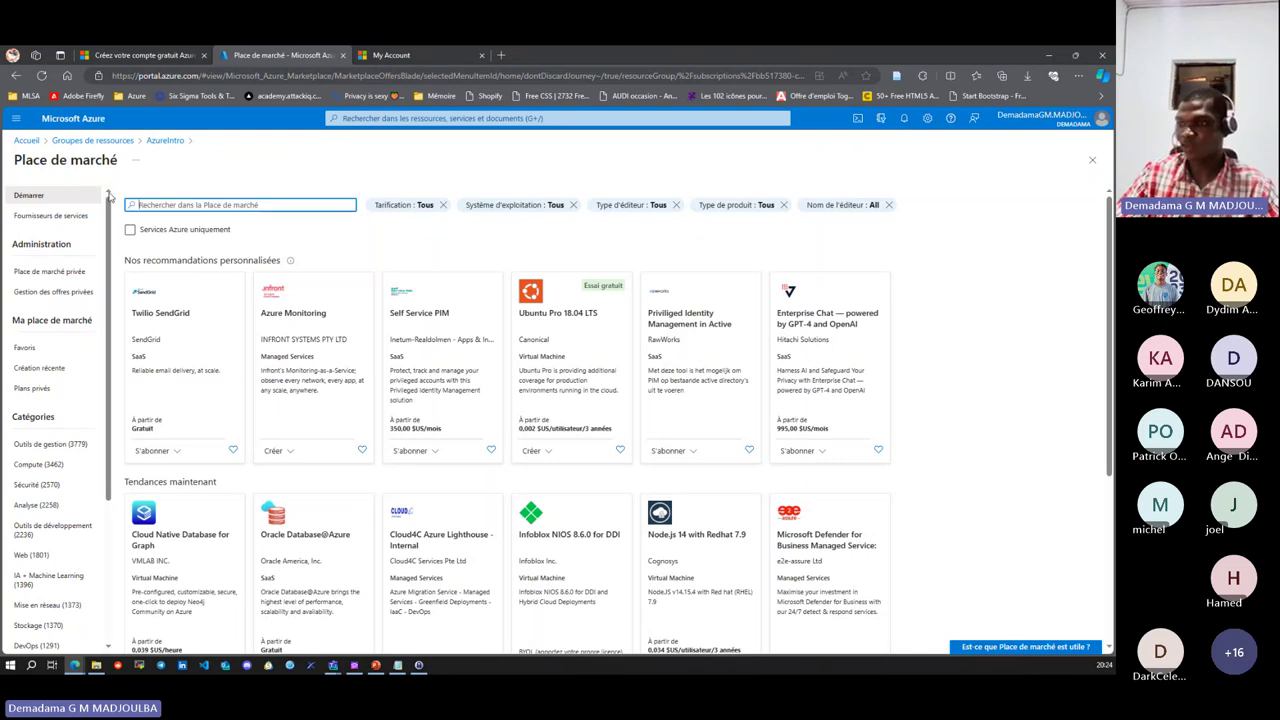
{"action": "scroll", "coordinate": [68, 380], "scroll_direction": "down", "scroll_amount": 2}
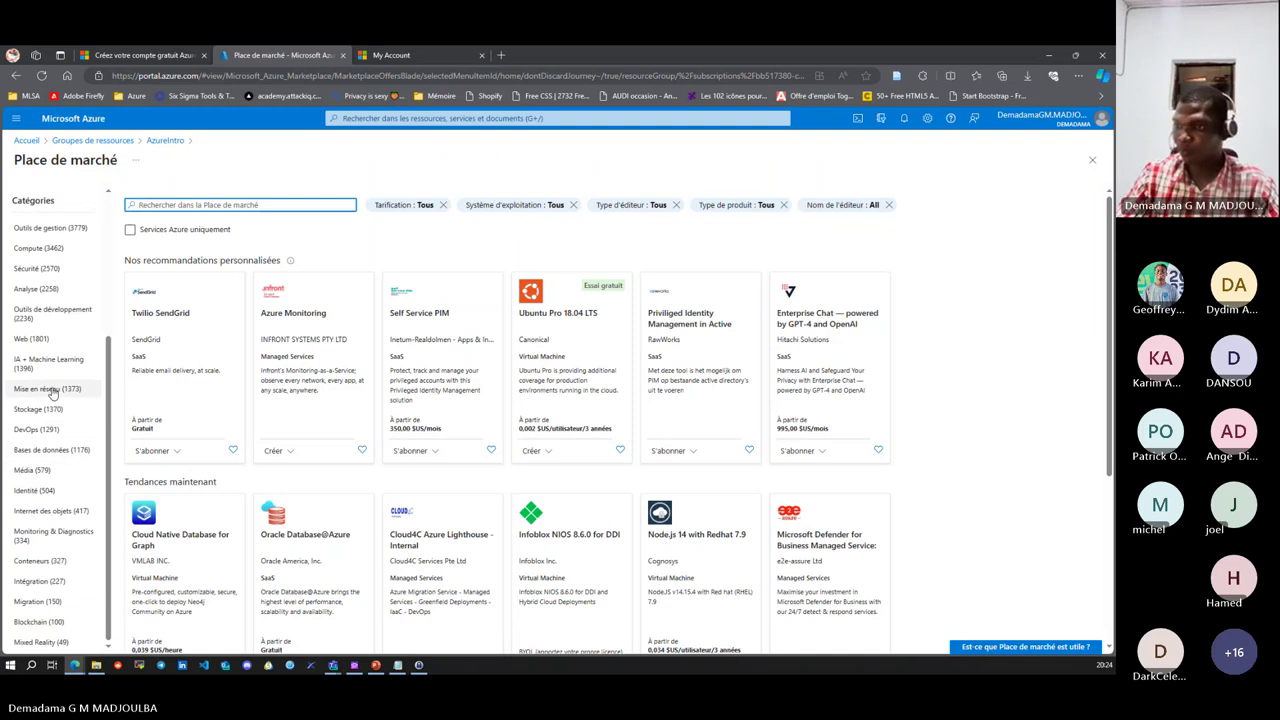
{"action": "left_click", "coordinate": [40, 248]}
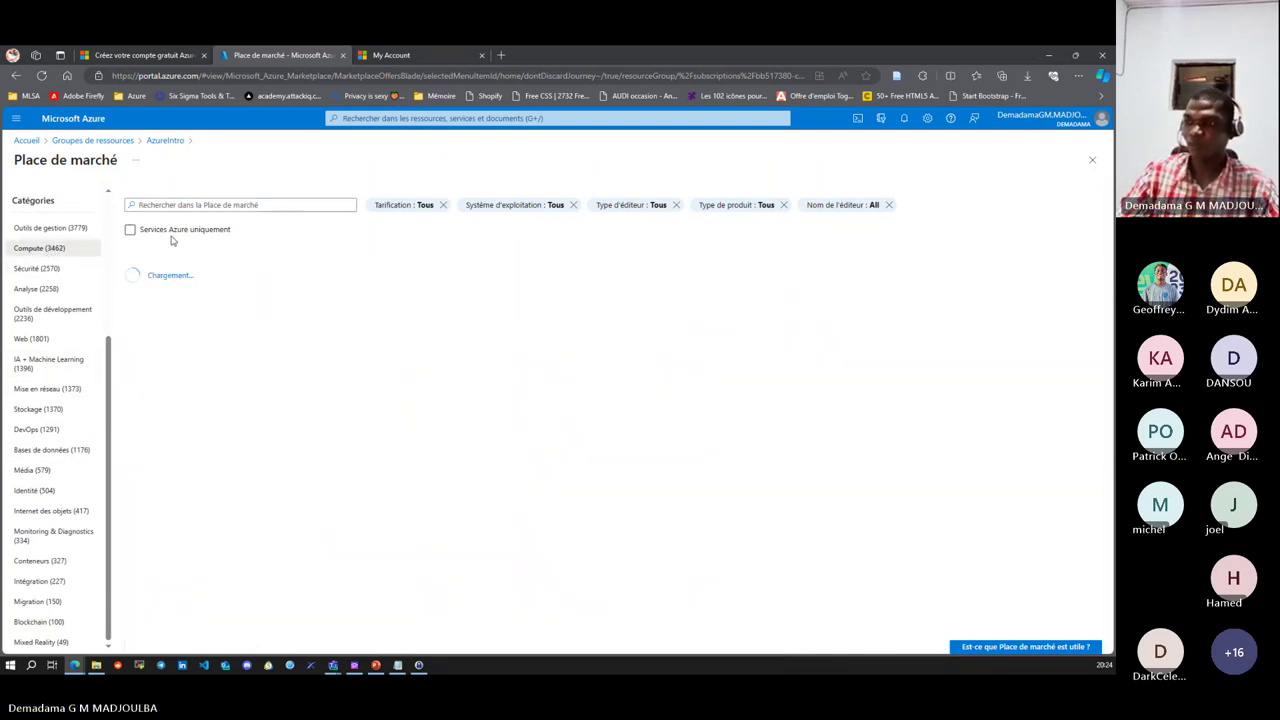
{"action": "left_click", "coordinate": [188, 205]}
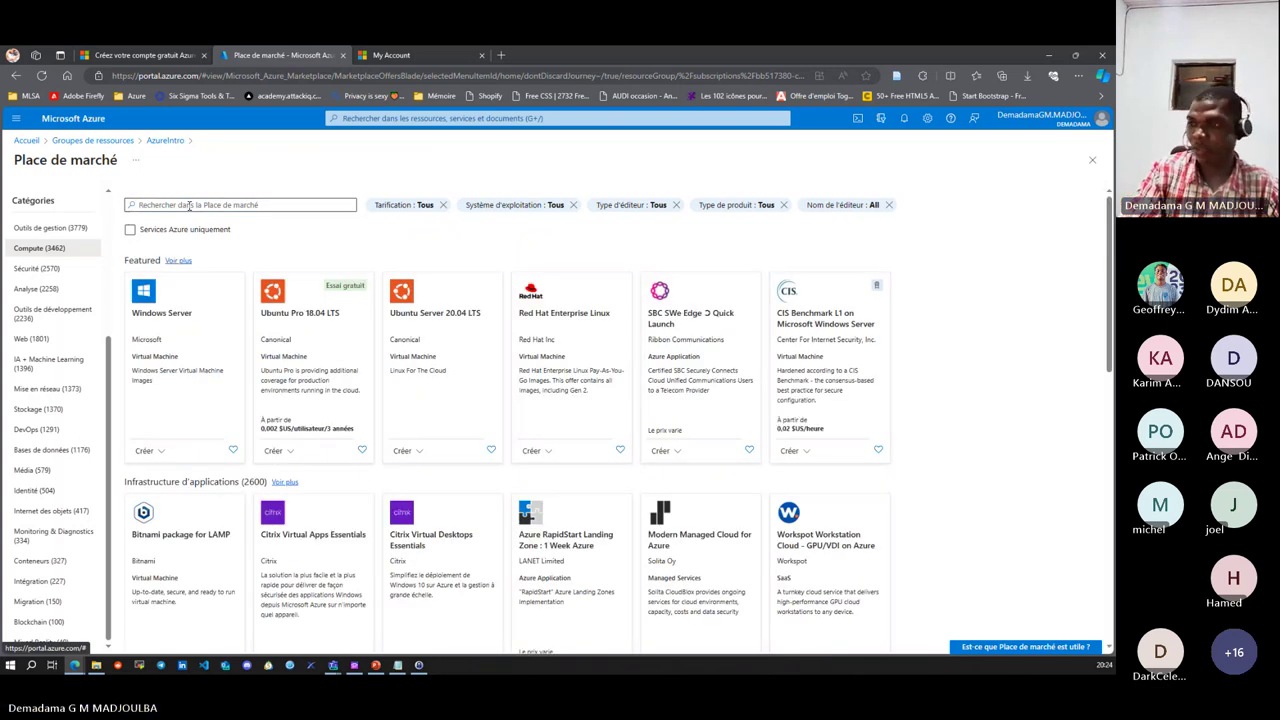
{"action": "left_click", "coordinate": [190, 205]}
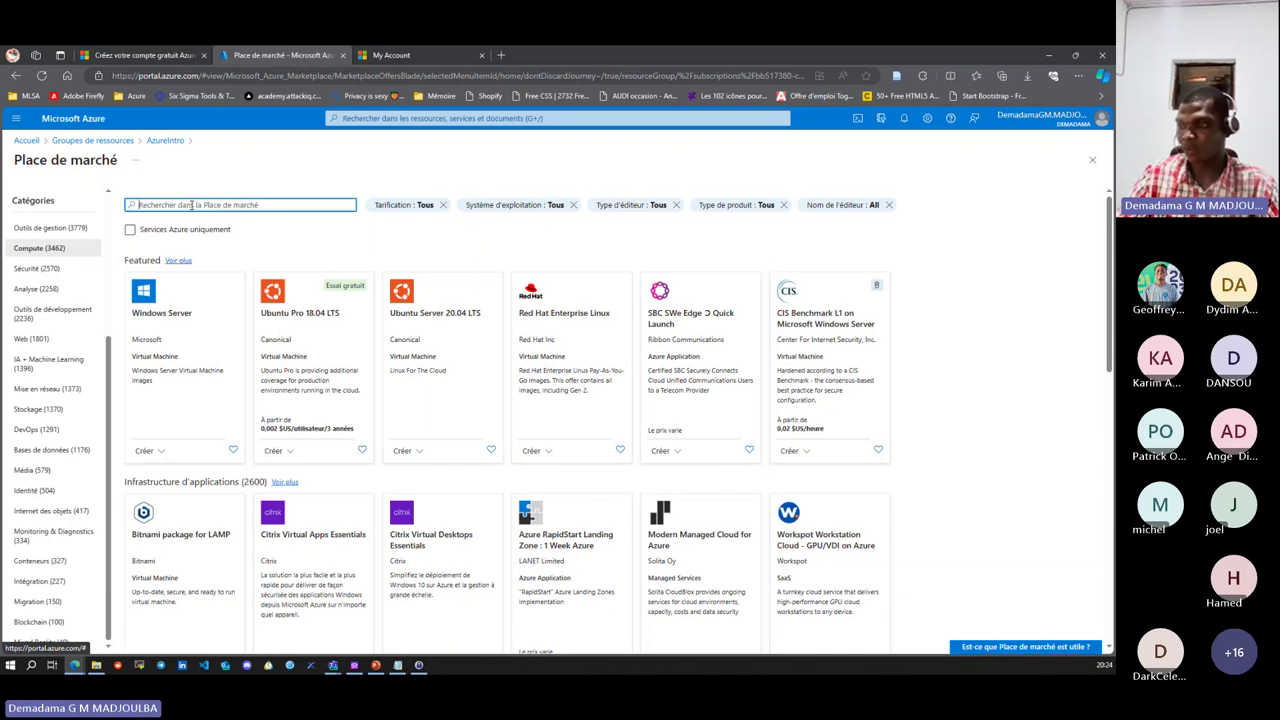
{"action": "left_click", "coordinate": [143, 323]}
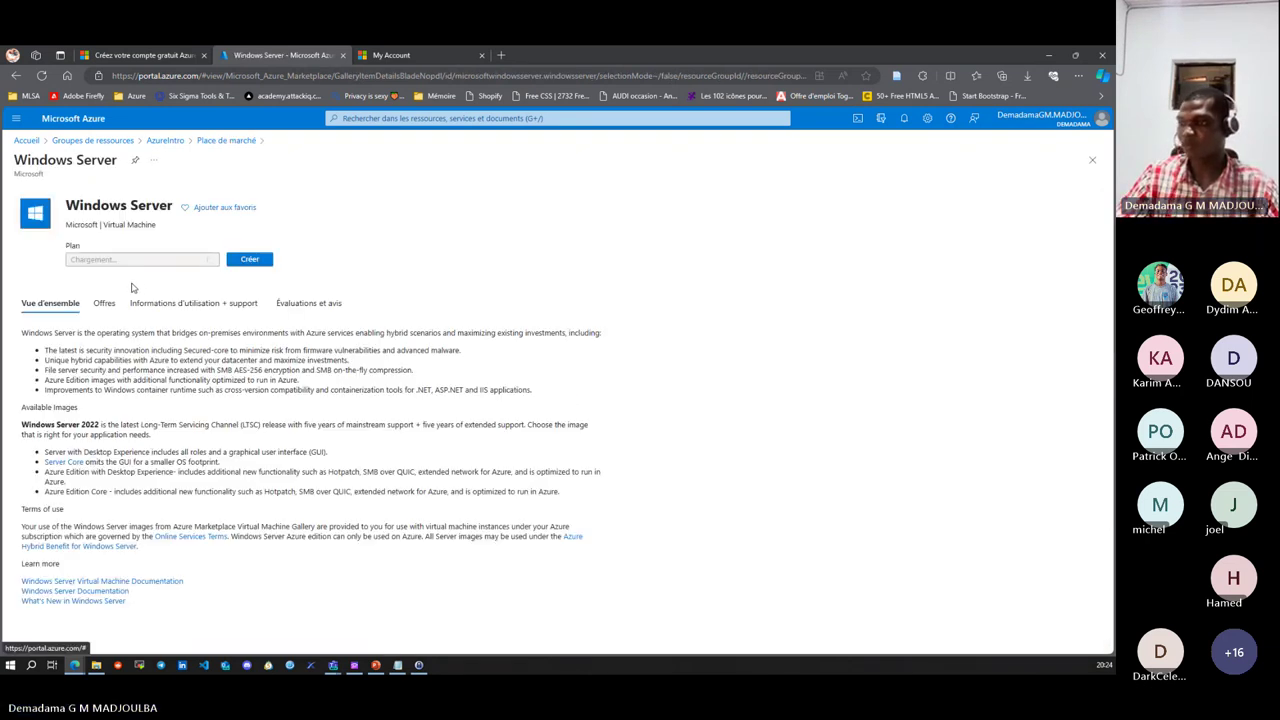
- Choose the Windows Server 2022 Datacenter plan and start creating the virtual machine
{"action": "left_click", "coordinate": [212, 277]}
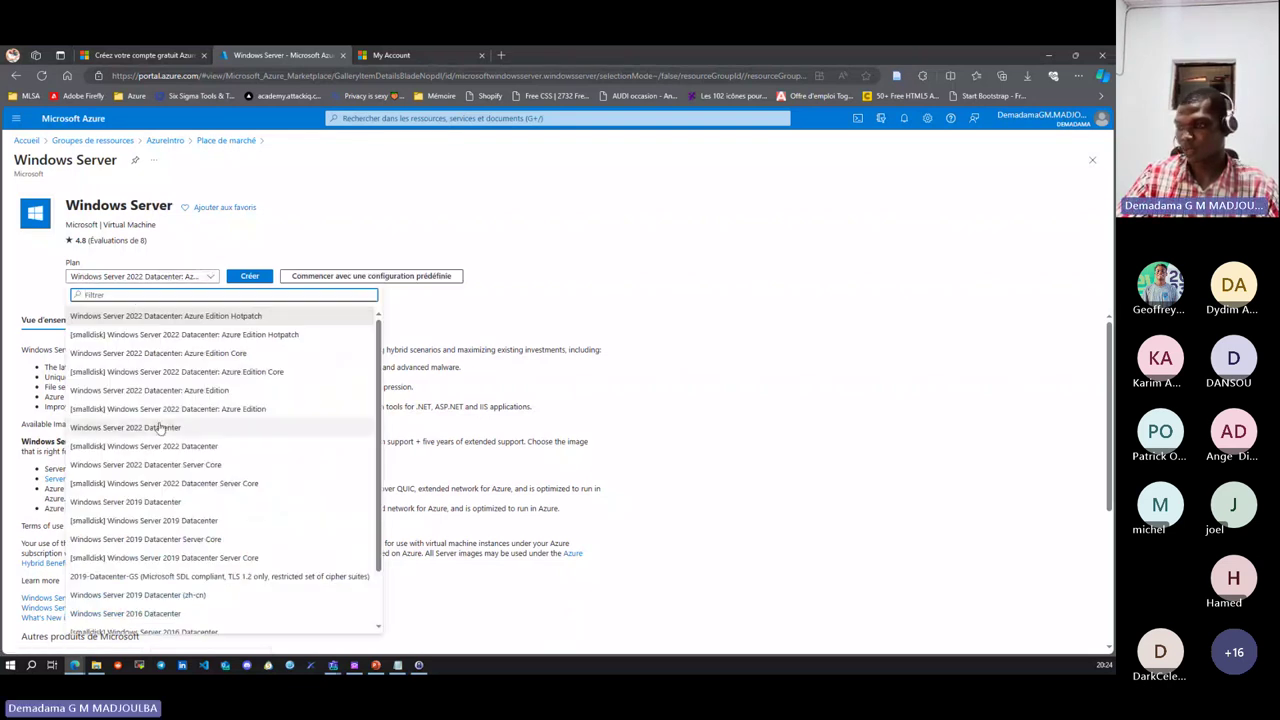
{"action": "scroll", "coordinate": [170, 422], "scroll_direction": "down", "scroll_amount": 2}
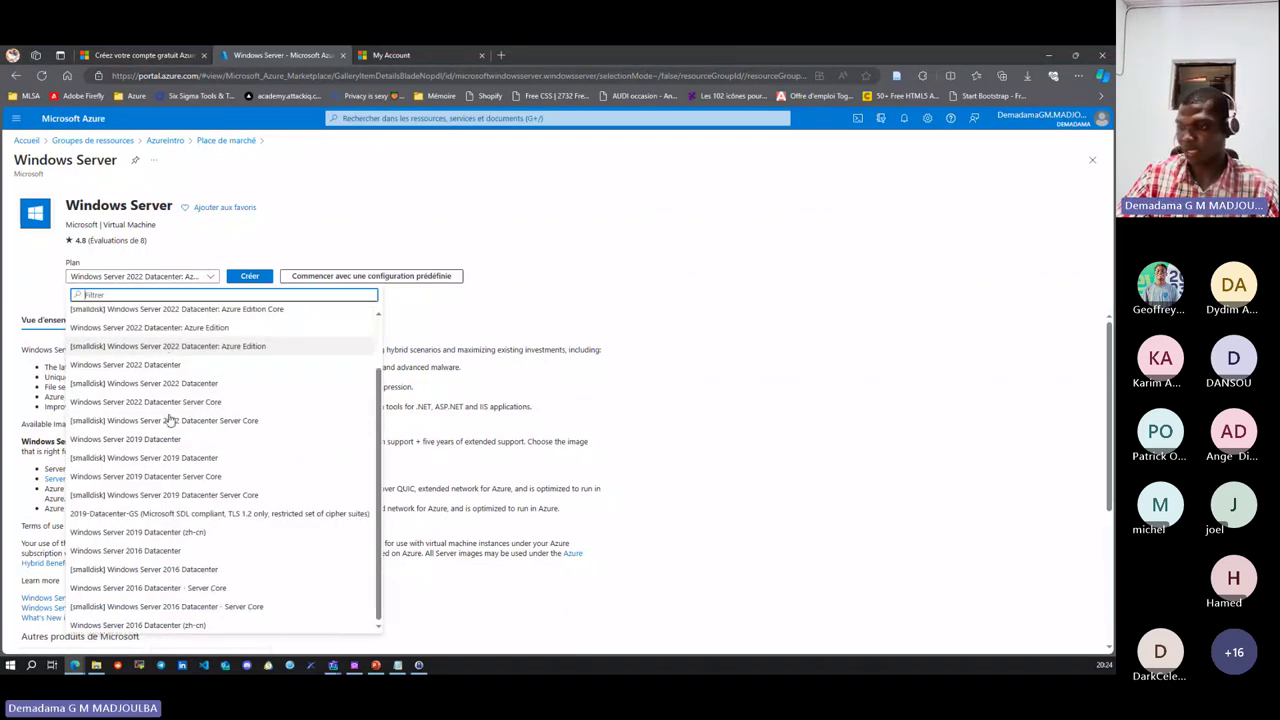
{"action": "scroll", "coordinate": [182, 568], "scroll_direction": "up", "scroll_amount": 2}
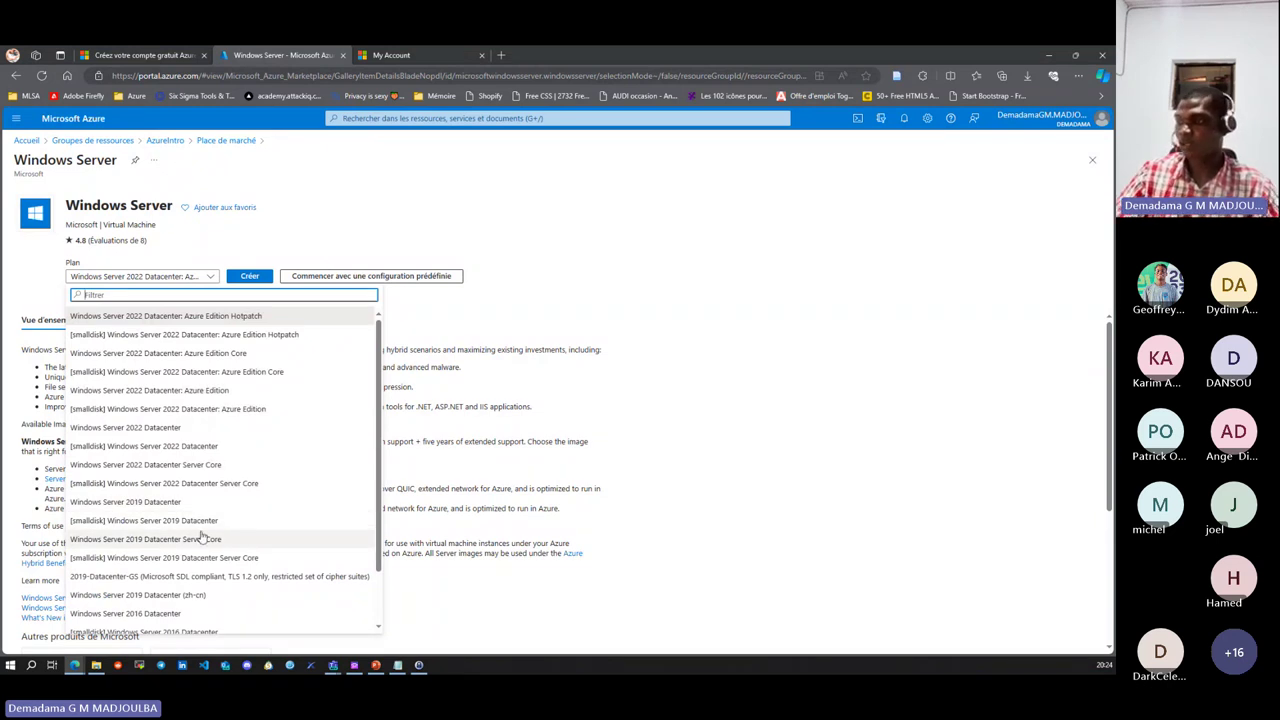
{"action": "left_click", "coordinate": [136, 427]}
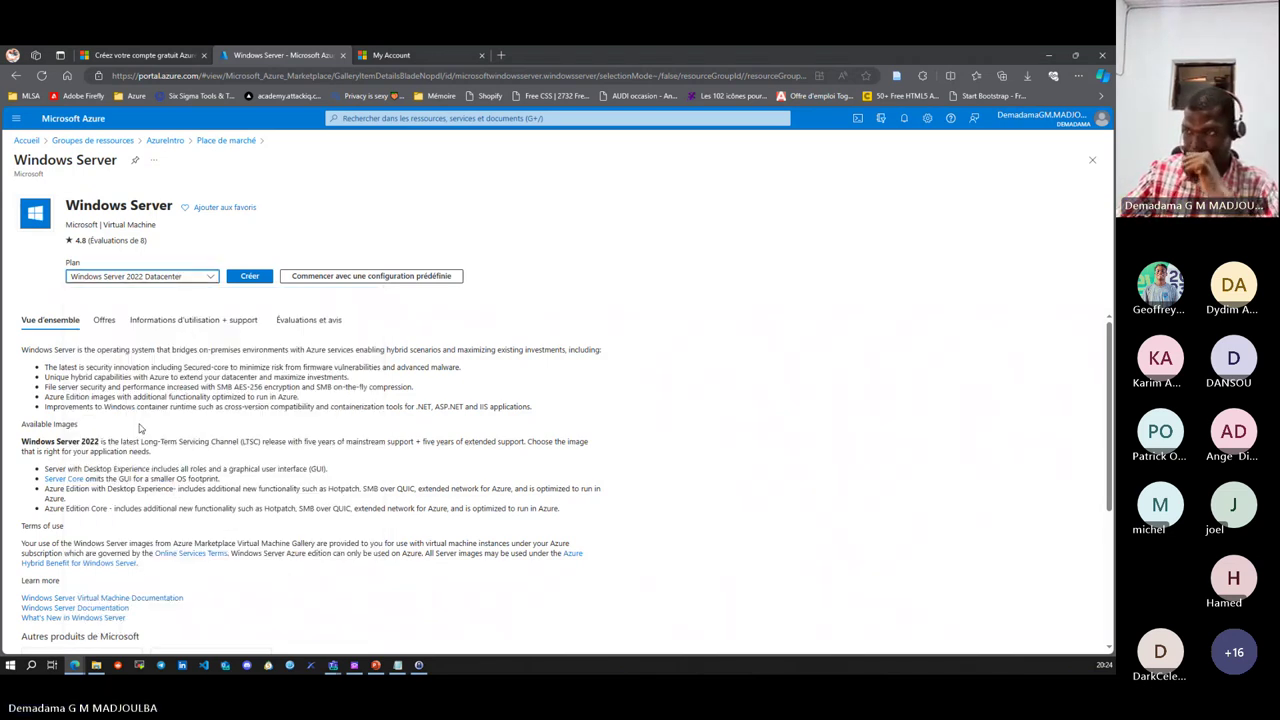
{"action": "left_click", "coordinate": [248, 279]}
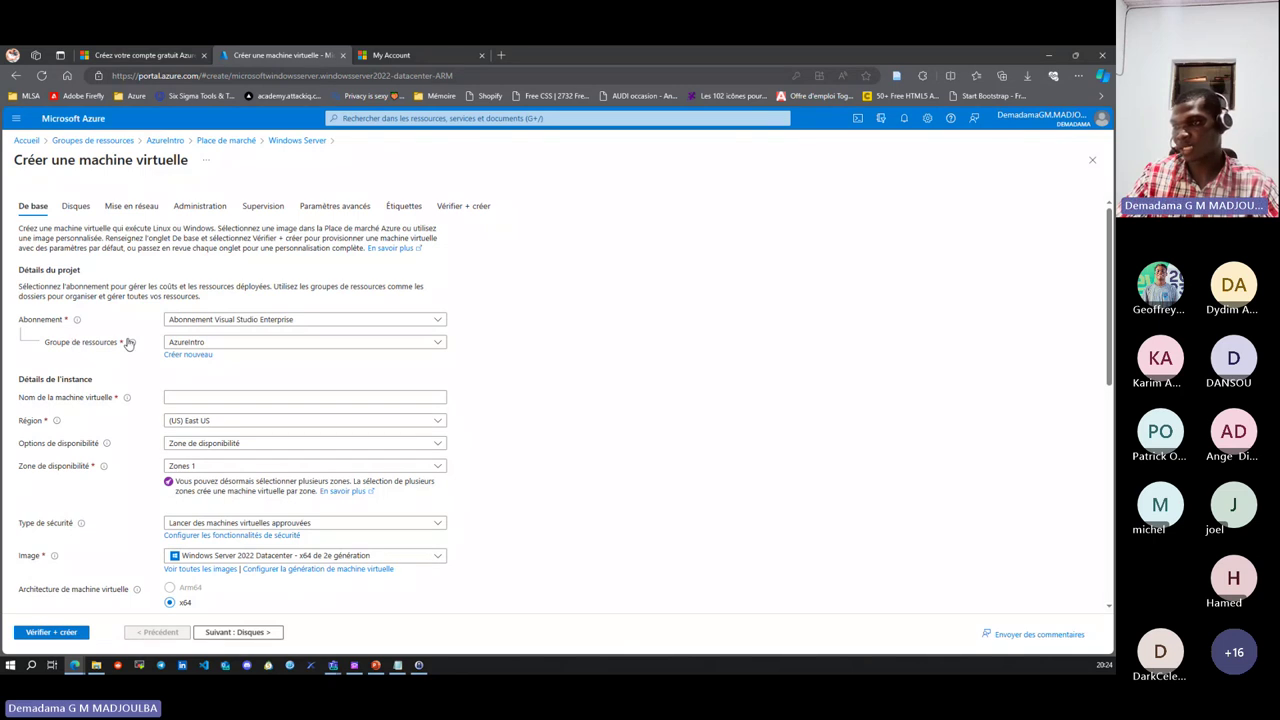
- Keep AzureIntro as the virtual machine's resource group and name the machine SRV1
{"action": "left_click", "coordinate": [309, 343]}
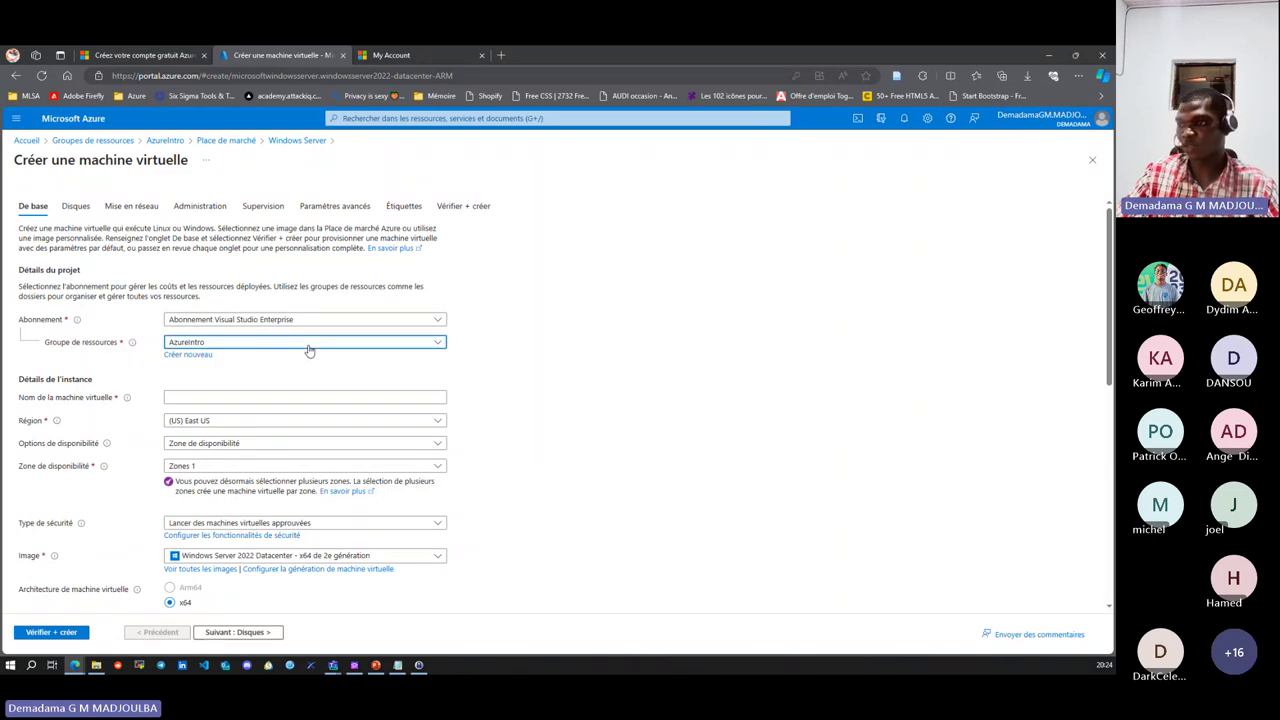
{"action": "left_click", "coordinate": [205, 381]}
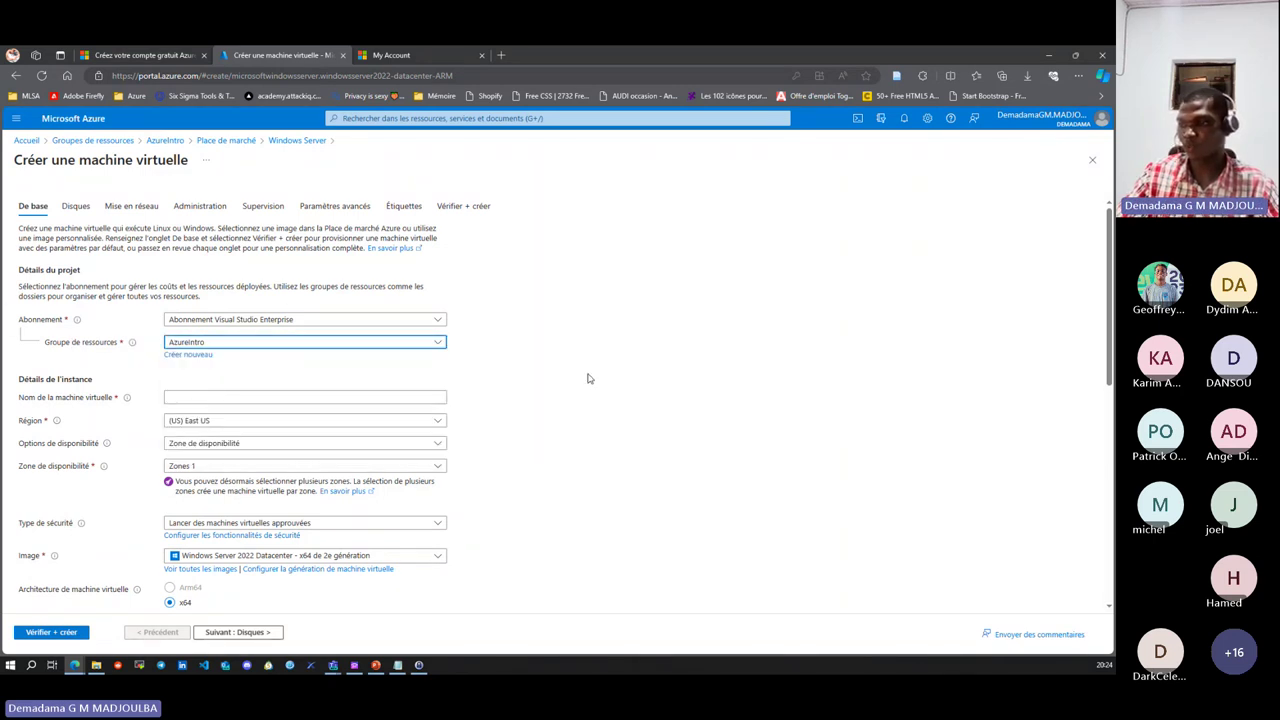
{"action": "left_click", "coordinate": [179, 396]}
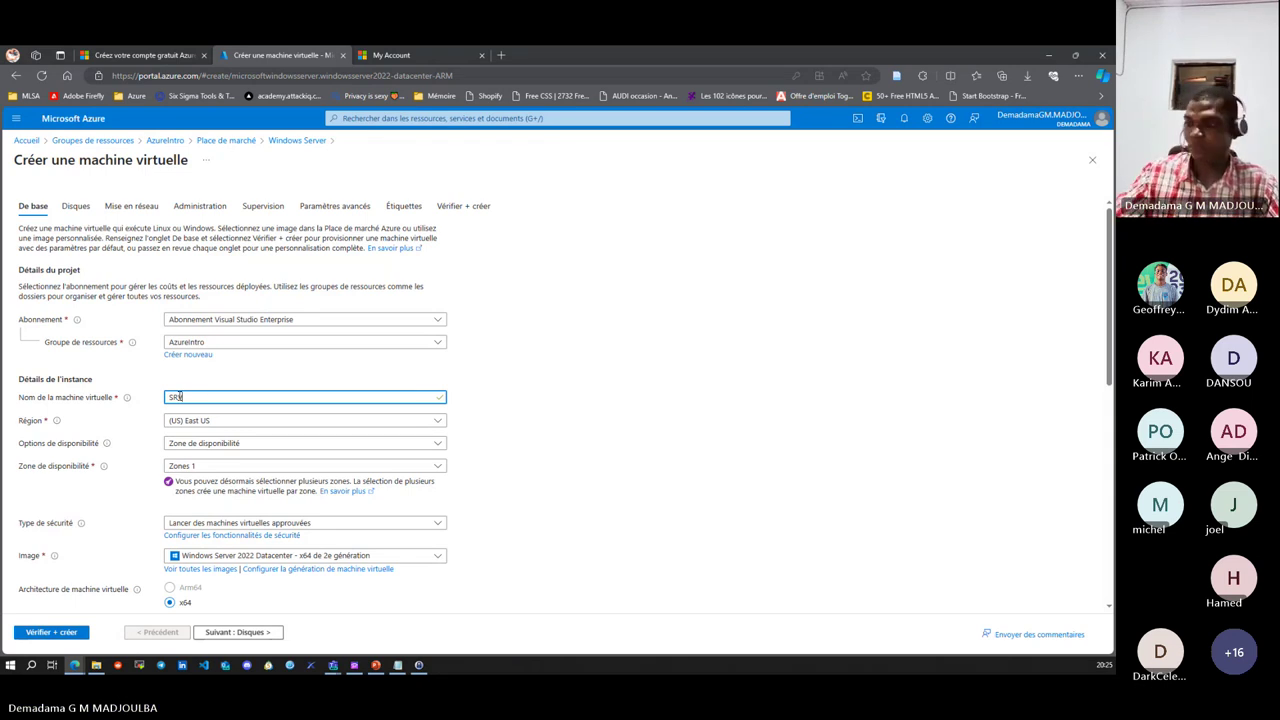
{"action": "type", "text": "SRV"}
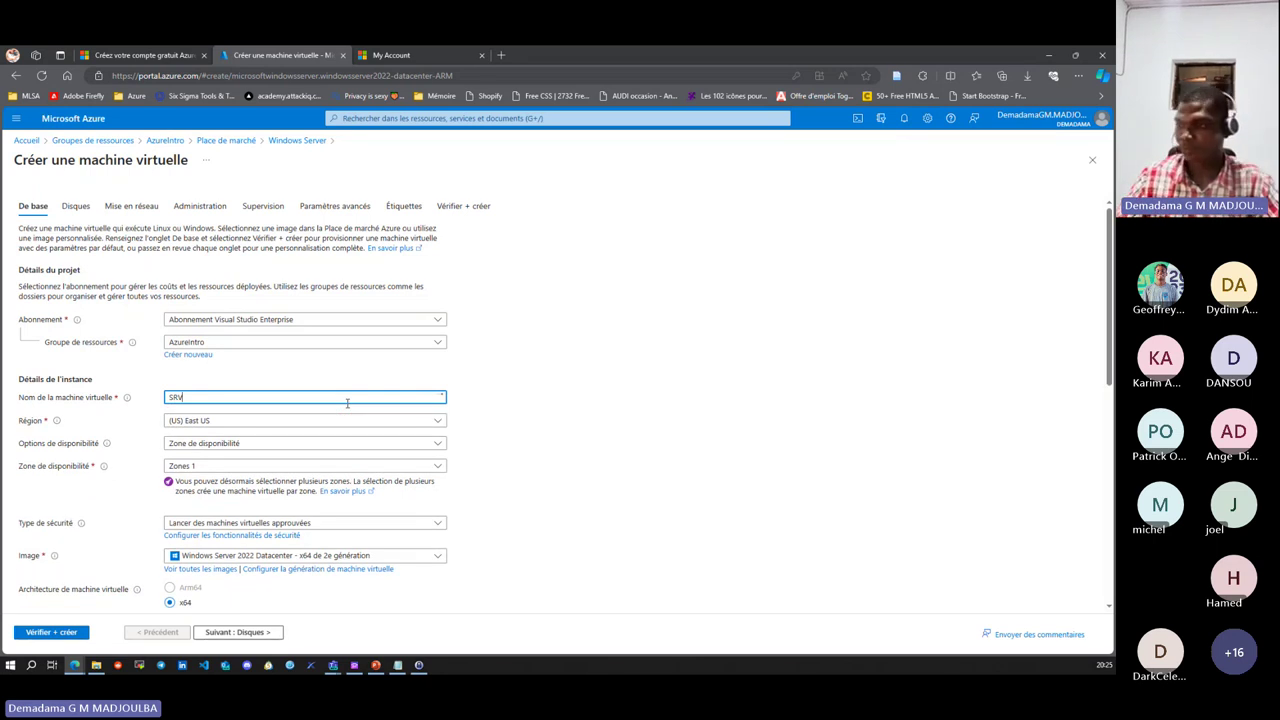
{"action": "type", "text": "_11"}
{"action": "left_click", "coordinate": [551, 431]}
- Keep (US) East US as the region of the virtual machine SRV1
{"action": "scroll", "coordinate": [68, 420], "scroll_direction": "down", "scroll_amount": 1}
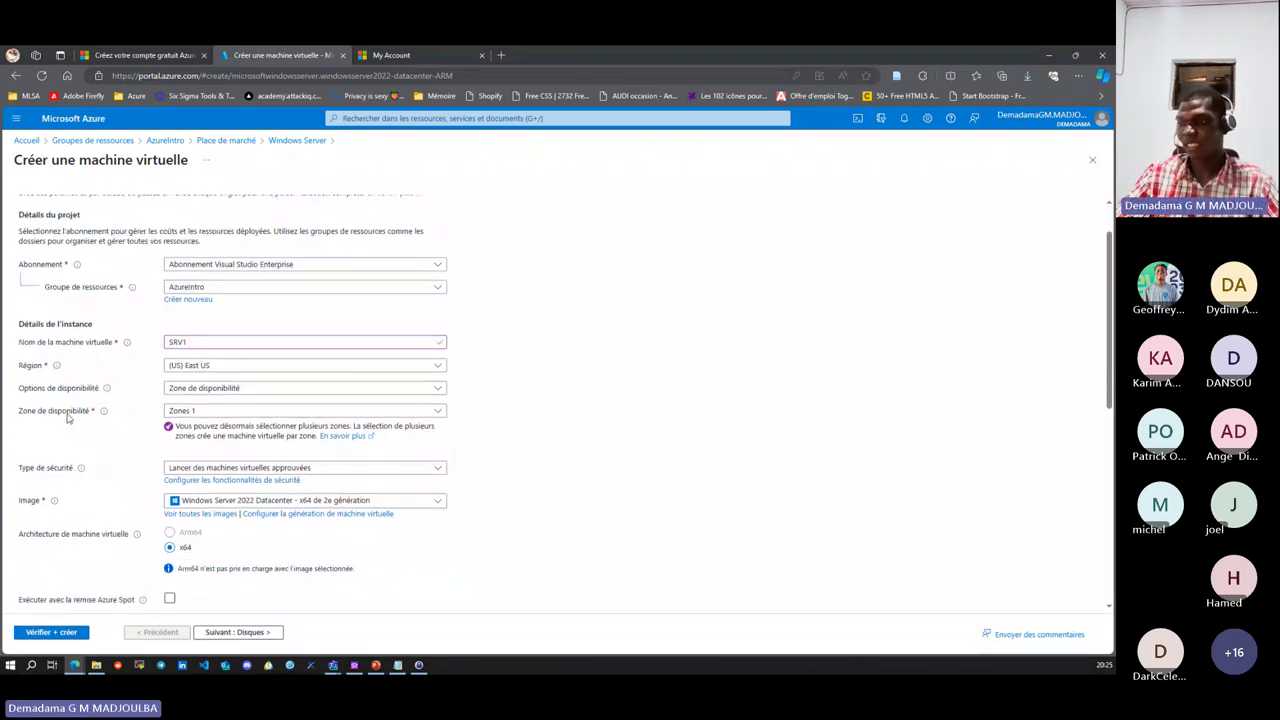
{"action": "scroll", "coordinate": [180, 374], "scroll_direction": "down", "scroll_amount": 1}
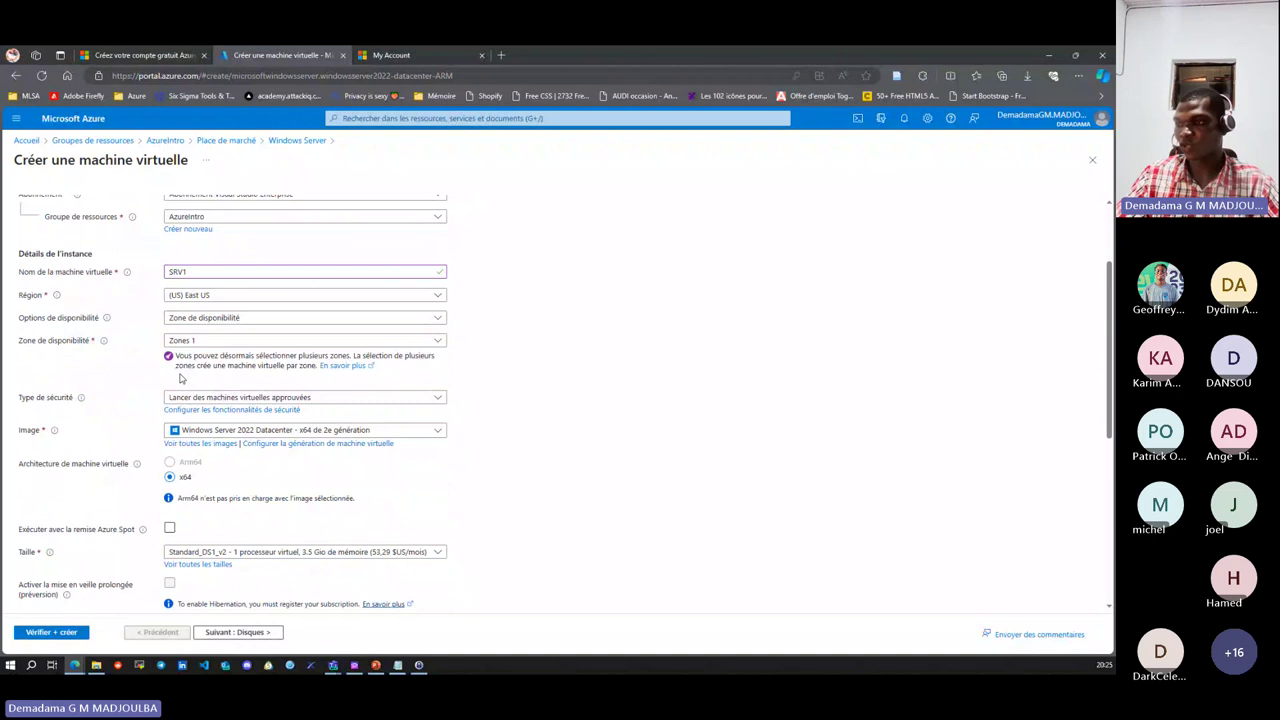
{"action": "left_click", "coordinate": [212, 298]}
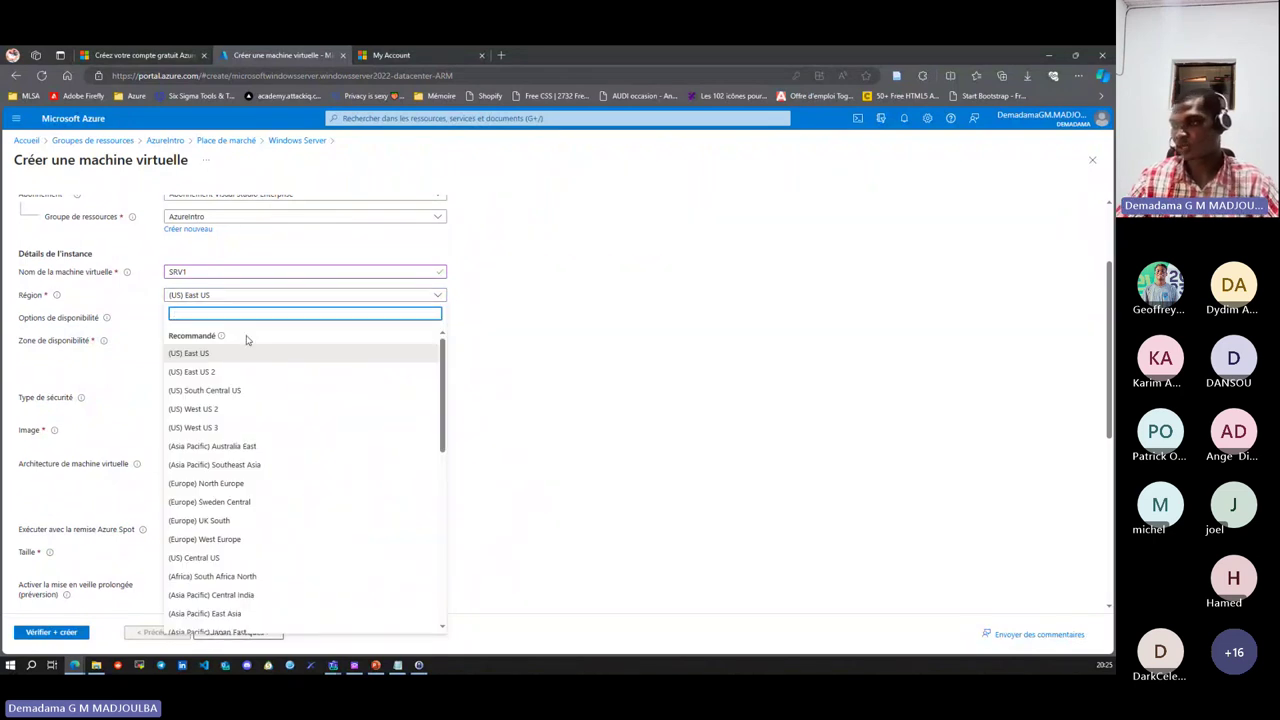
{"action": "left_click", "coordinate": [254, 356]}
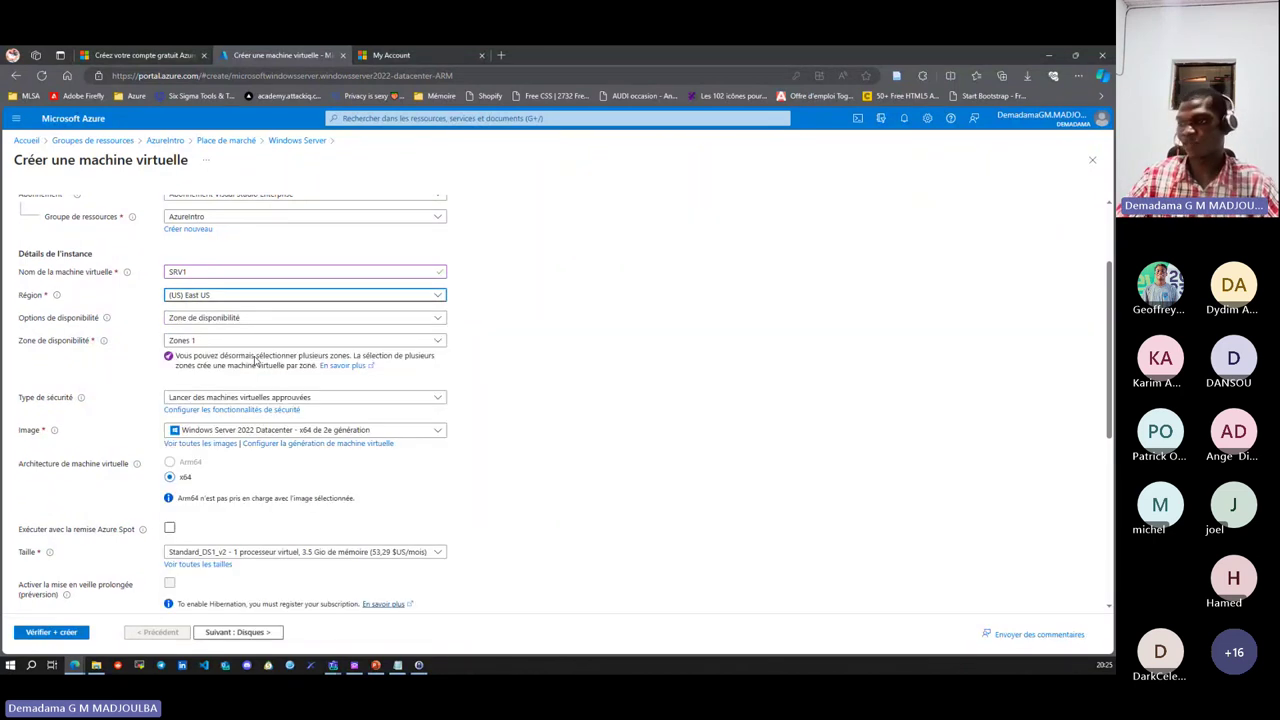
- Look through the recommended and other regions offered for the virtual machine without changing the selection
{"action": "left_click", "coordinate": [255, 299]}
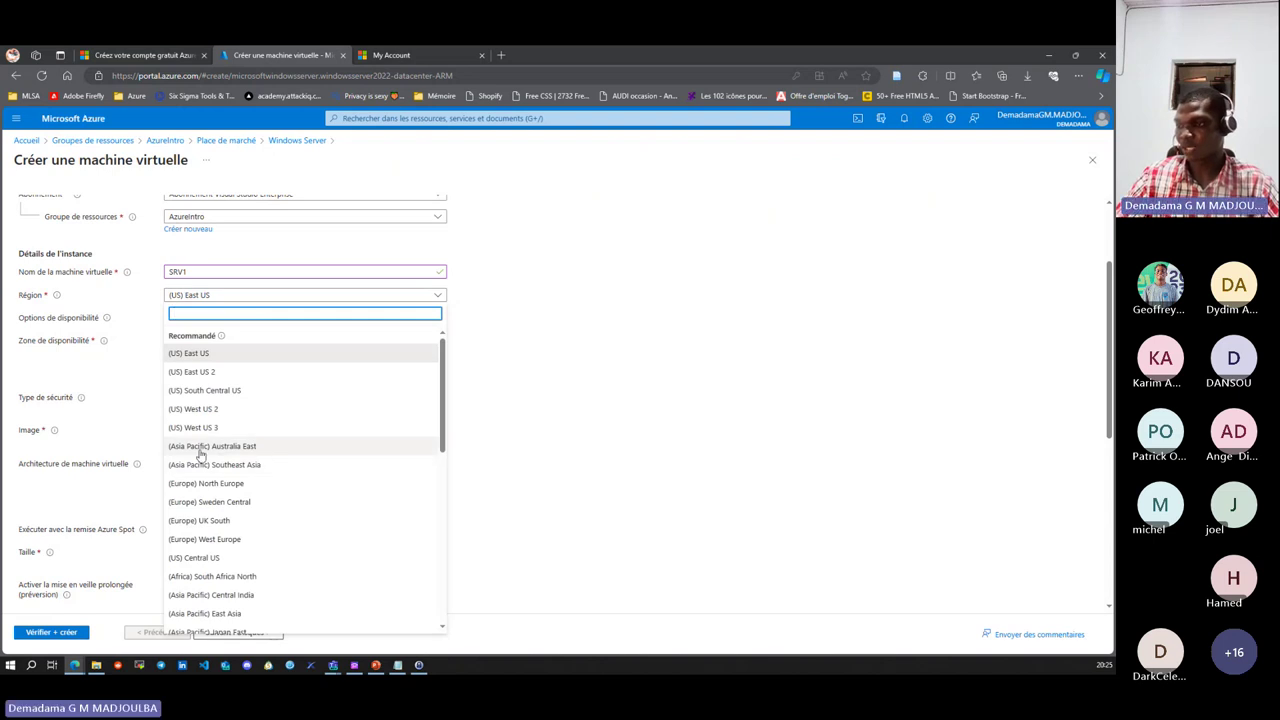
{"action": "scroll", "coordinate": [212, 497], "scroll_direction": "down", "scroll_amount": 2}
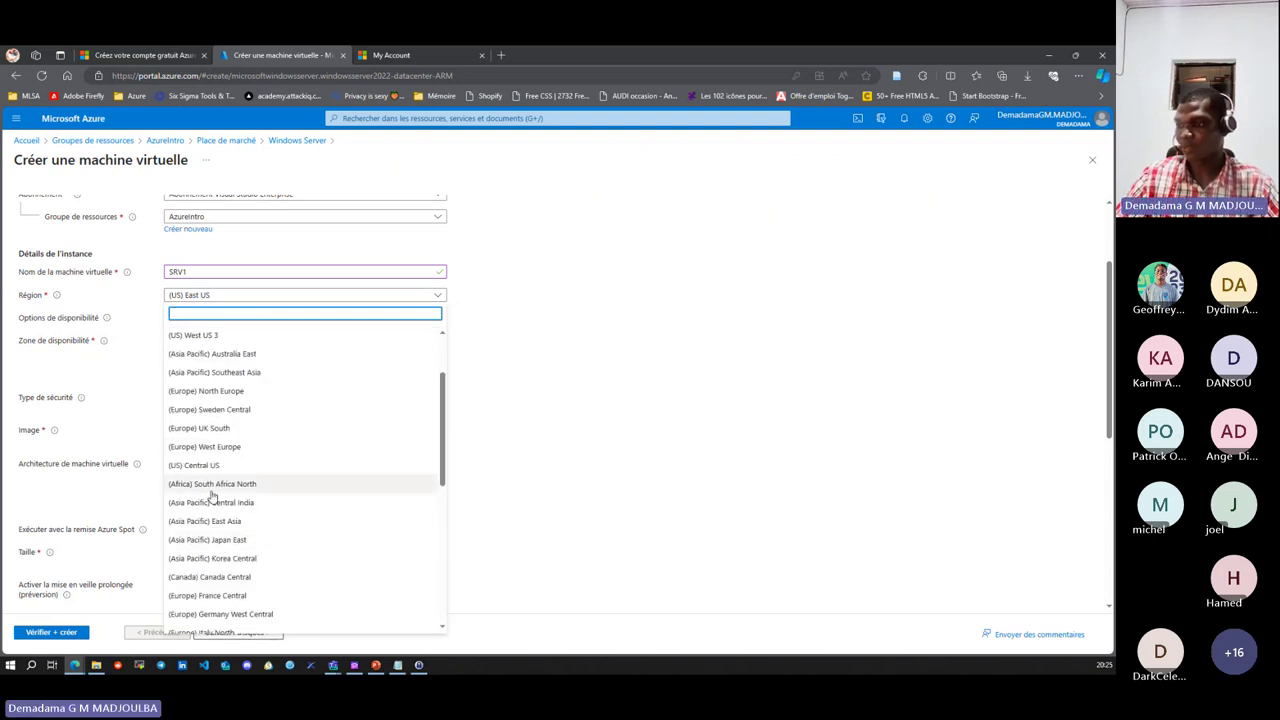
{"action": "scroll", "coordinate": [215, 480], "scroll_direction": "down", "scroll_amount": 6}
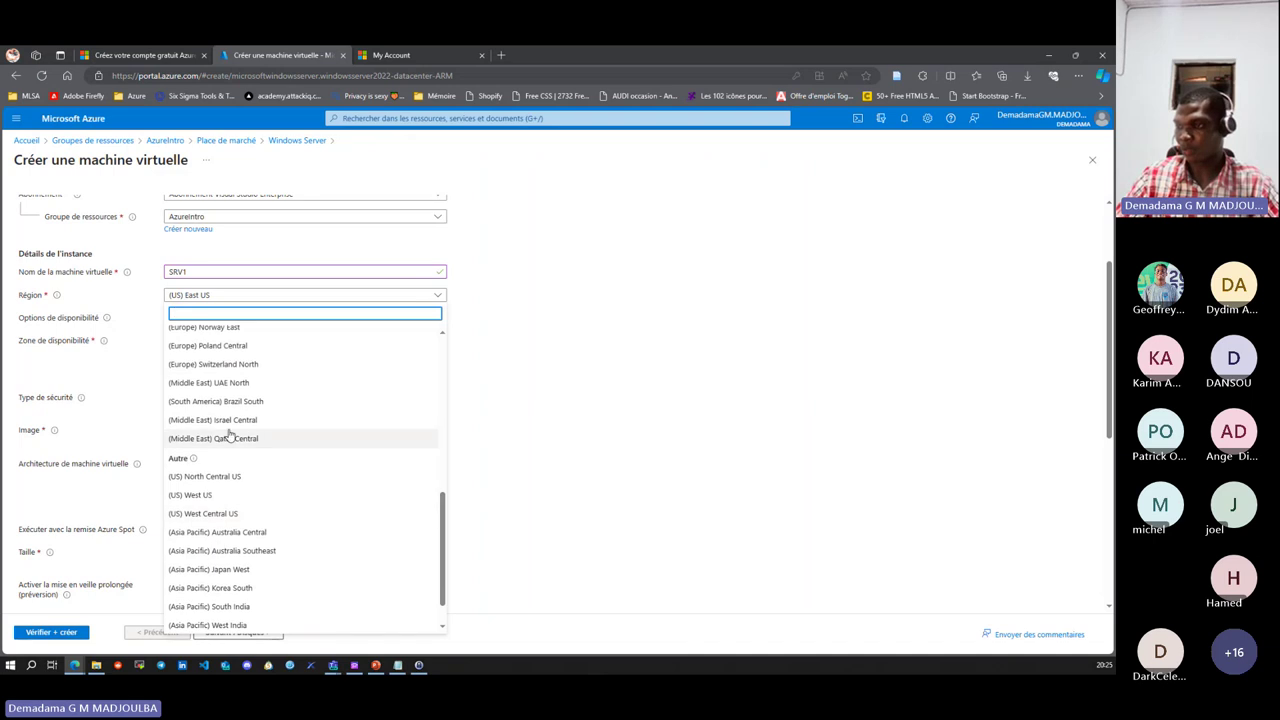
{"action": "scroll", "coordinate": [214, 490], "scroll_direction": "down", "scroll_amount": 1}
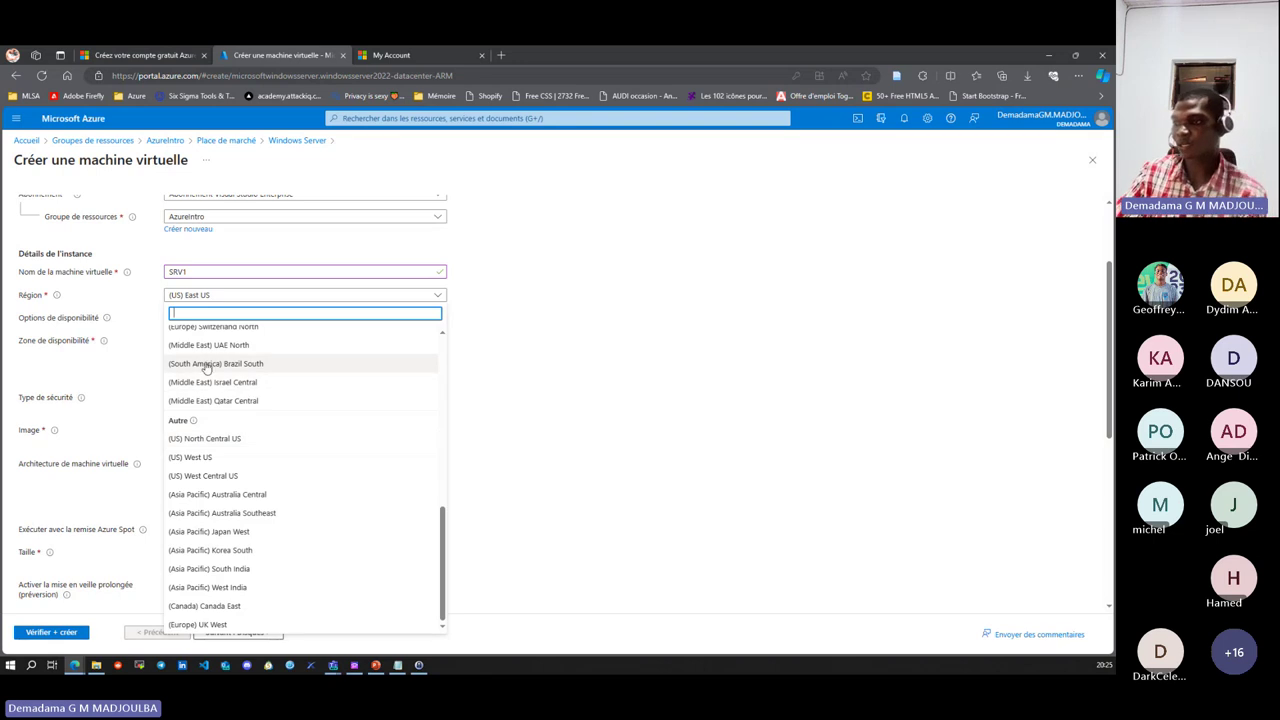
{"action": "scroll", "coordinate": [243, 368], "scroll_direction": "up", "scroll_amount": 3}
{"action": "scroll", "coordinate": [251, 434], "scroll_direction": "up", "scroll_amount": 10}
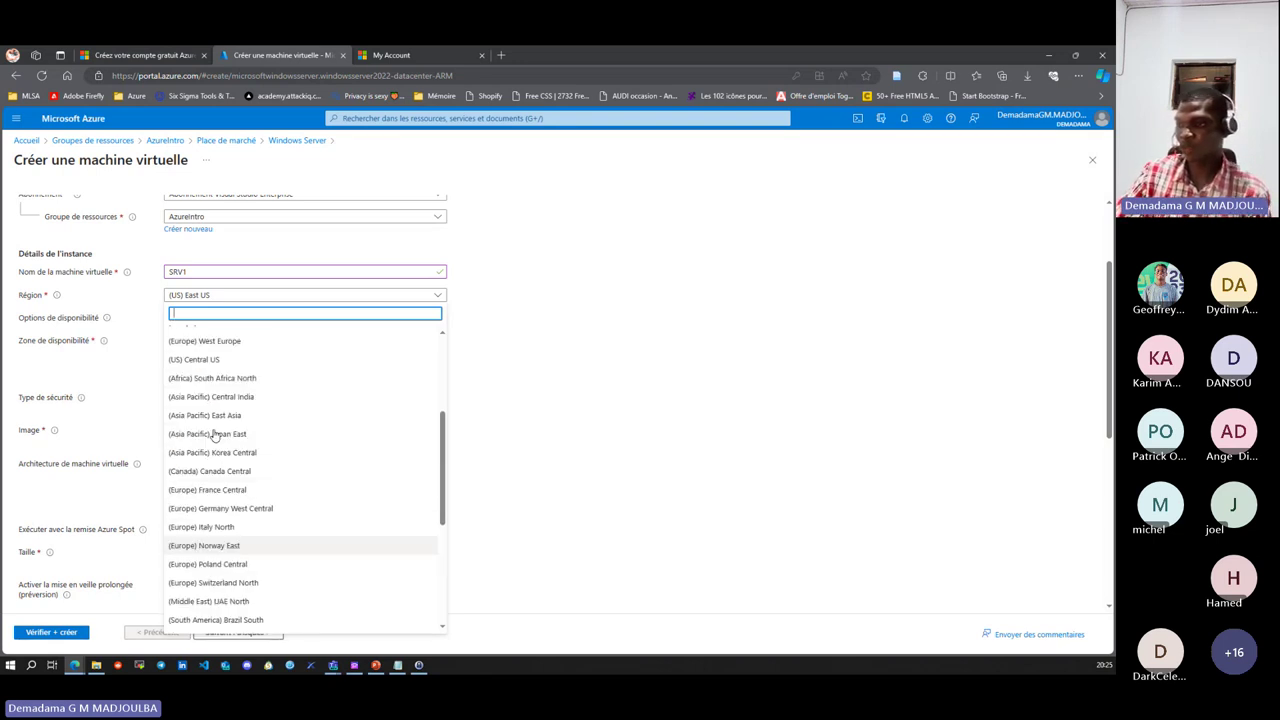
{"action": "left_click", "coordinate": [686, 366]}
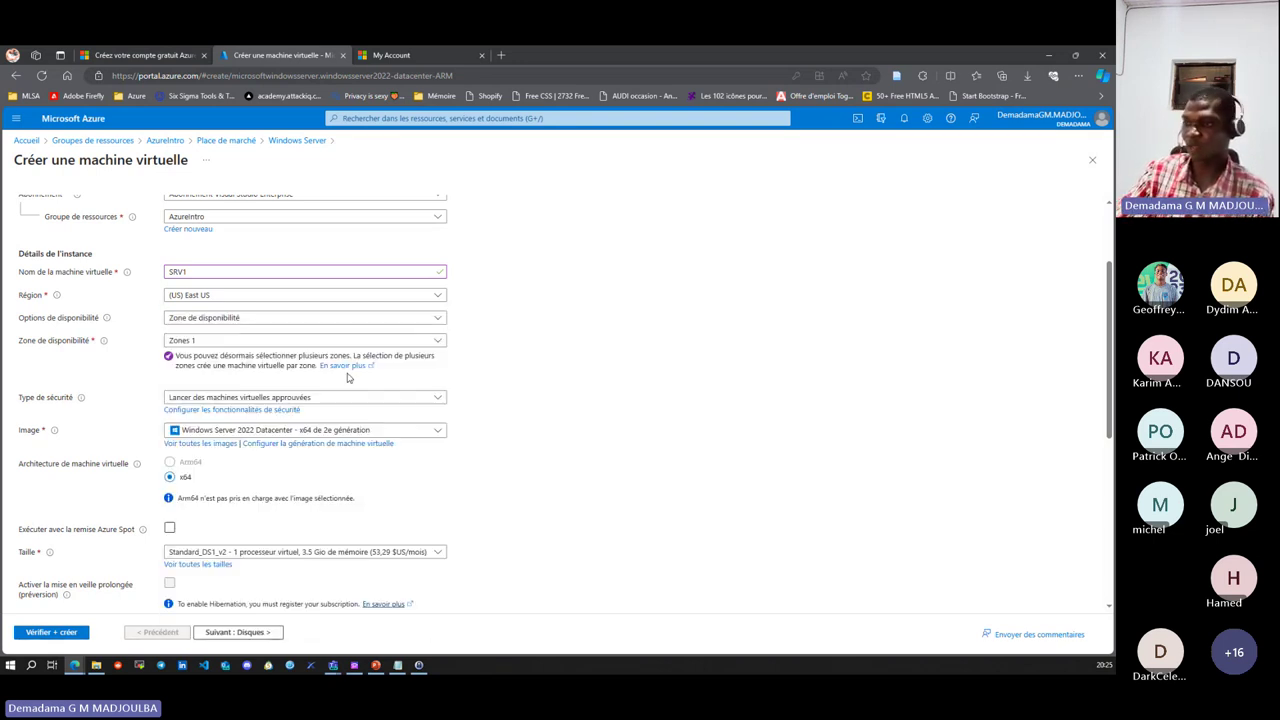
- Keep "Zone de disponibilité" as the virtual machine's availability option
{"action": "left_click", "coordinate": [193, 320]}
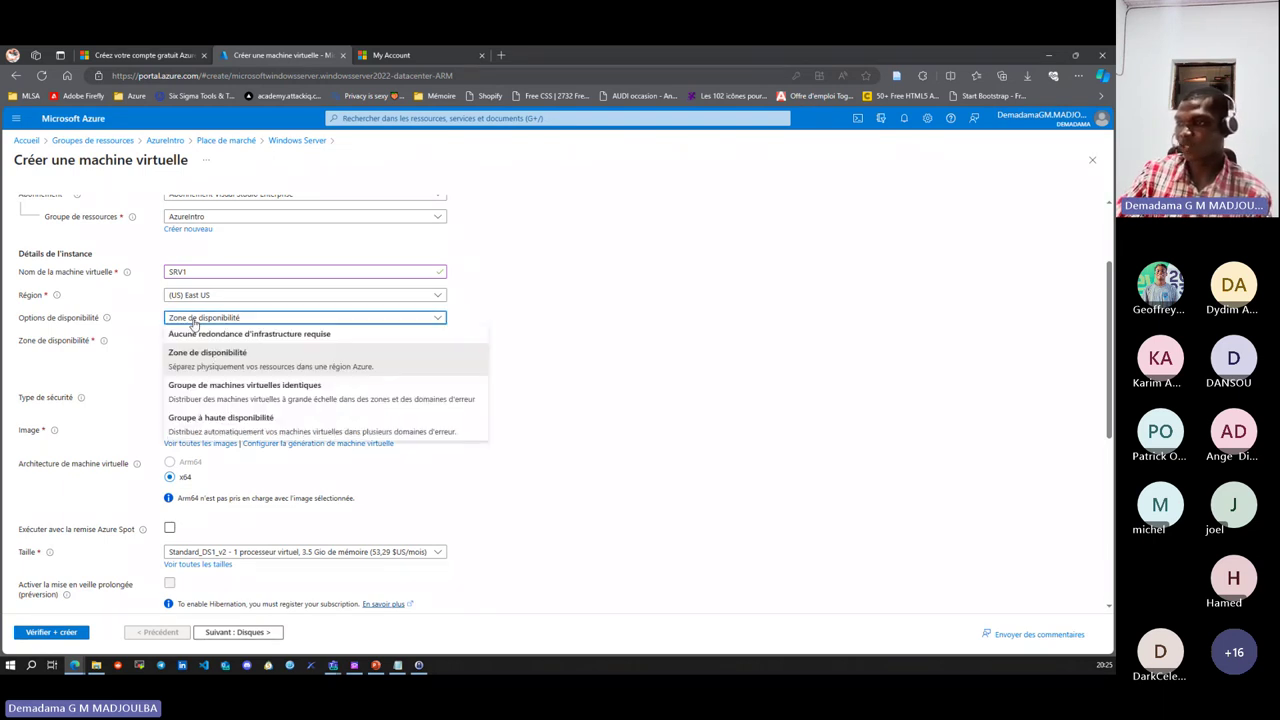
{"action": "left_click", "coordinate": [242, 360]}
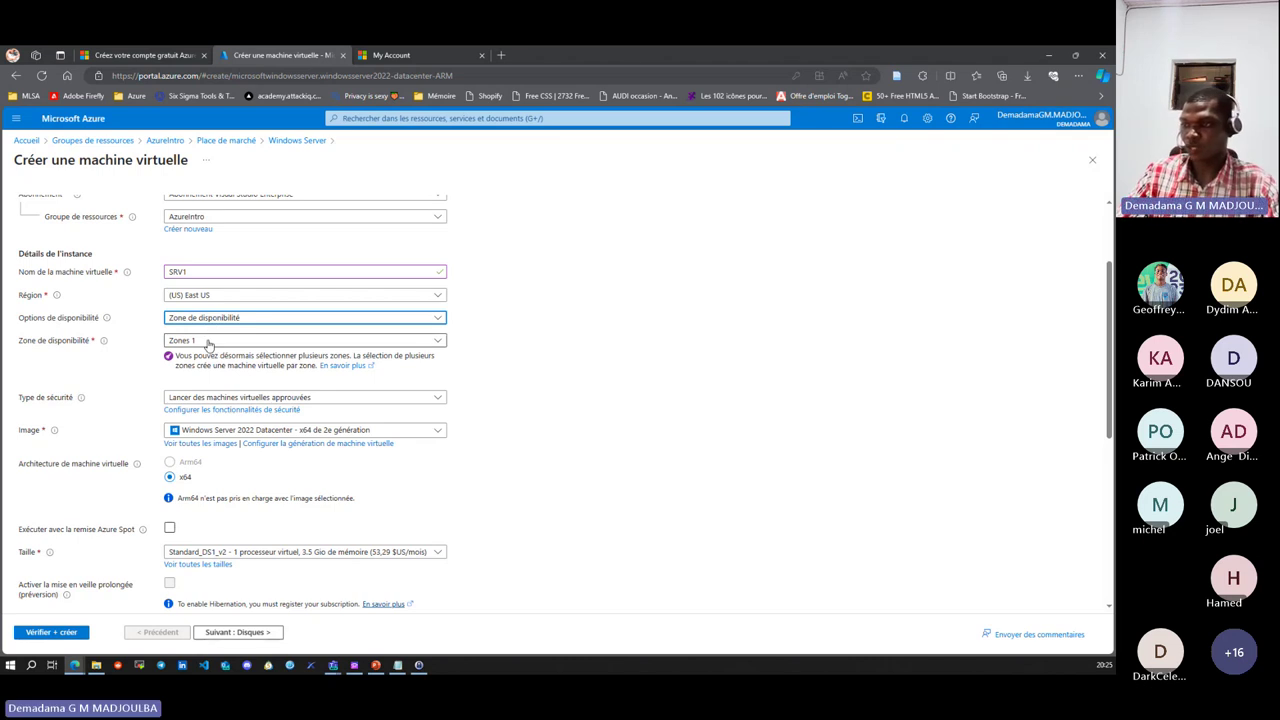
- Add Zone 2 to the availability zones alongside Zone 1, and remove it again
{"action": "left_click", "coordinate": [204, 341]}
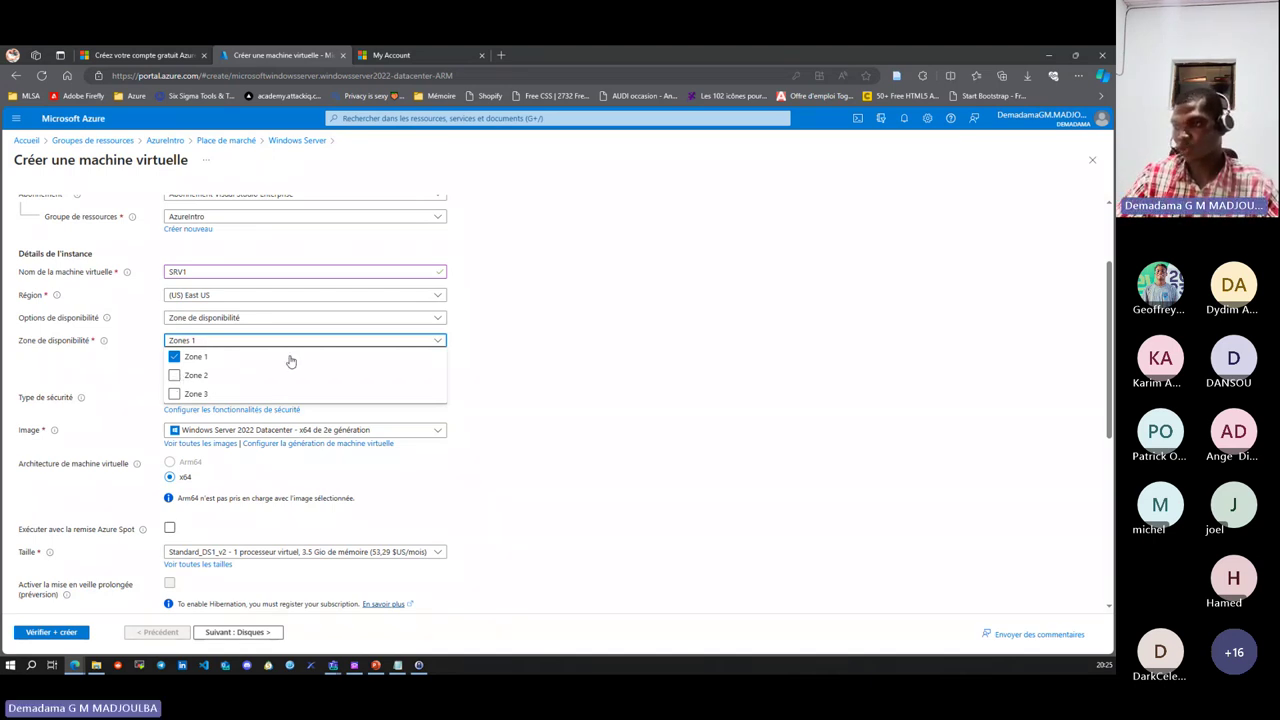
{"action": "left_click", "coordinate": [175, 377]}
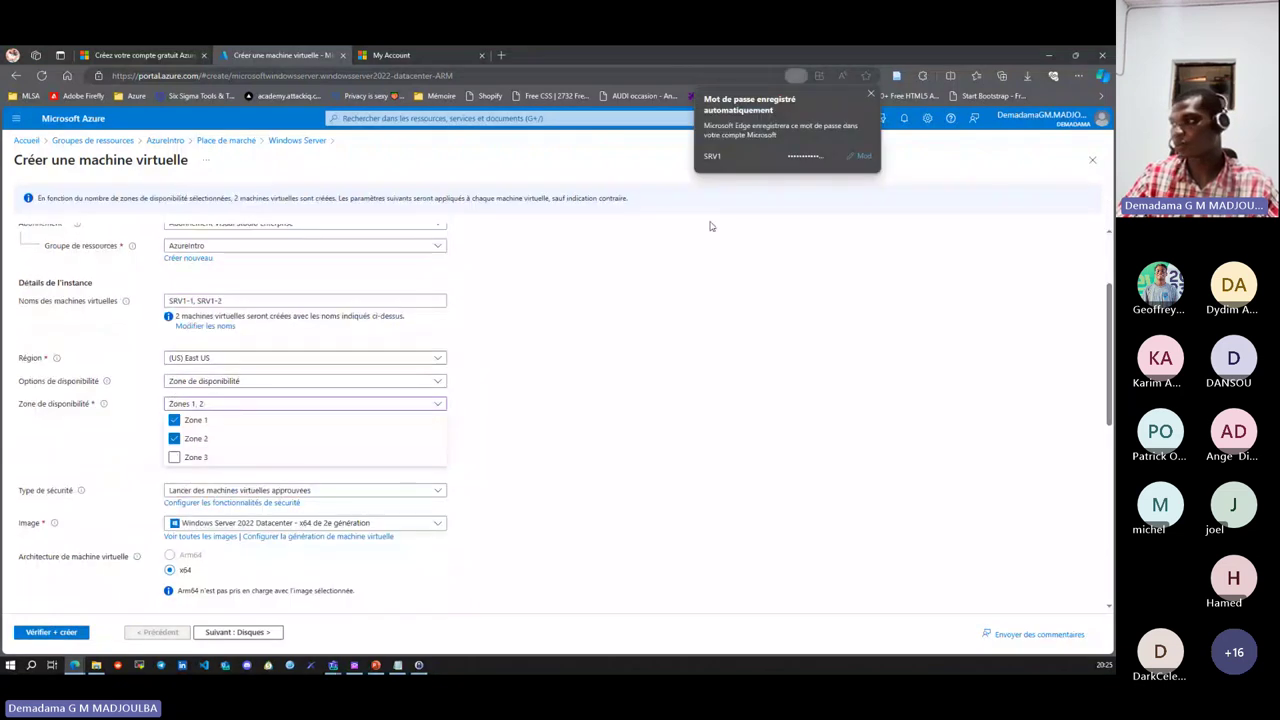
{"action": "left_click", "coordinate": [793, 79]}
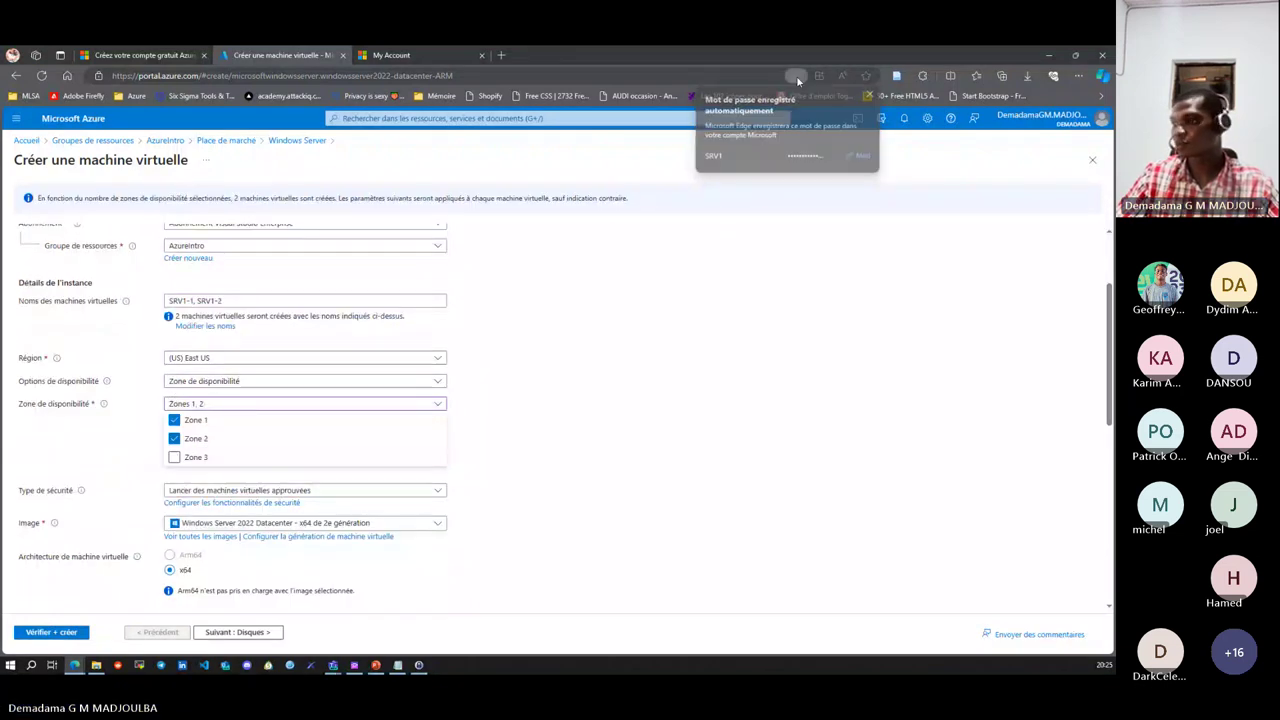
{"action": "left_click", "coordinate": [175, 438]}
{"action": "left_click", "coordinate": [677, 382]}
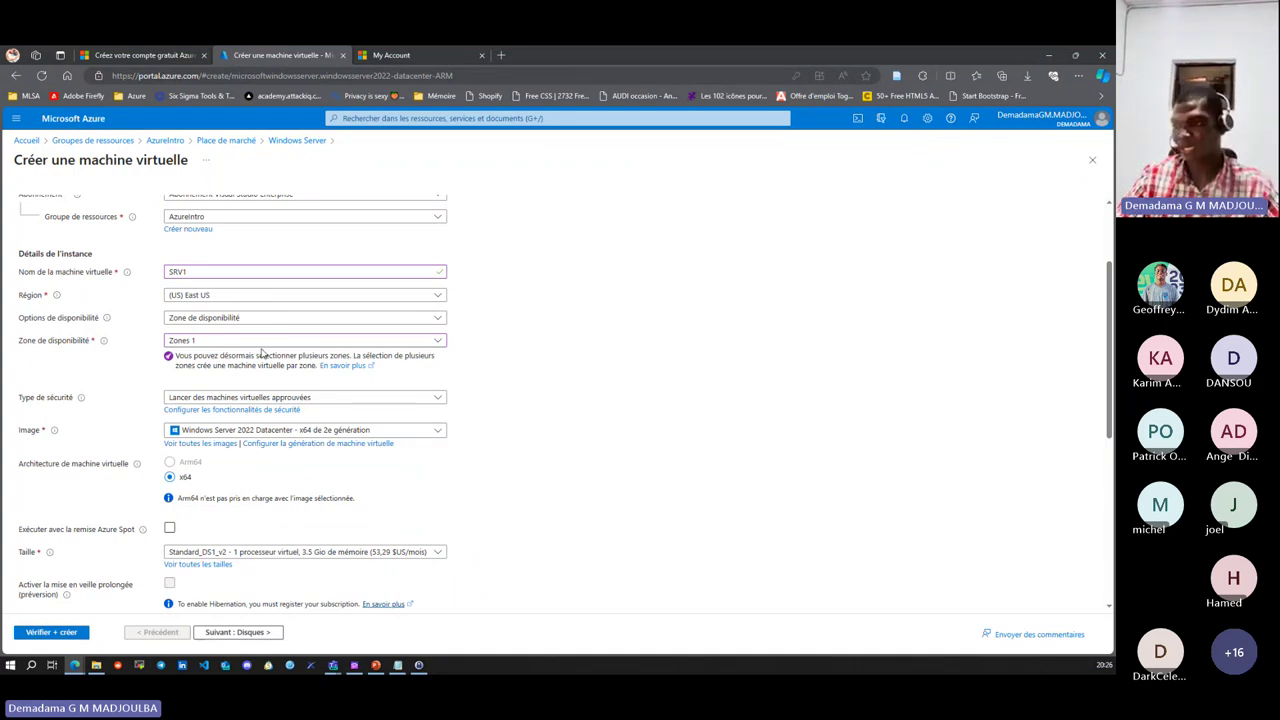
- Keep "Lancer des machines virtuelles approuvées" as the virtual machine's security type
{"action": "scroll", "coordinate": [587, 379], "scroll_direction": "down", "scroll_amount": 2}
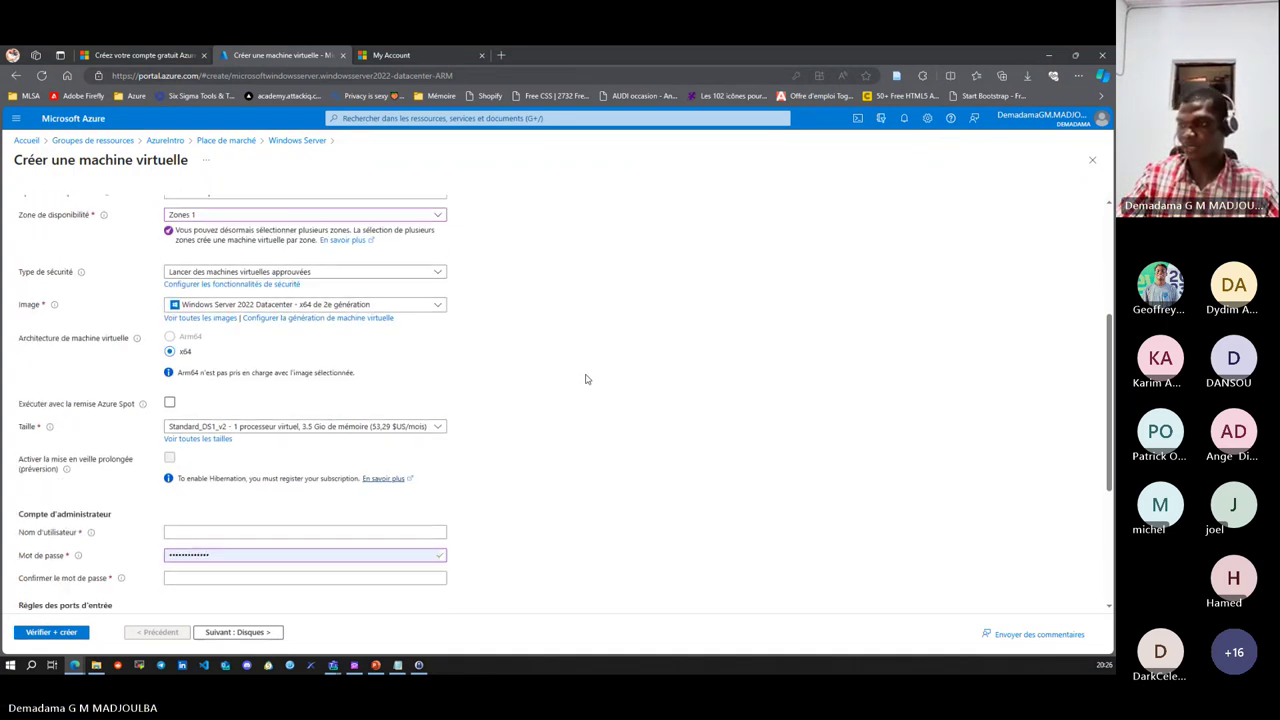
{"action": "scroll", "coordinate": [587, 379], "scroll_direction": "up", "scroll_amount": 1}
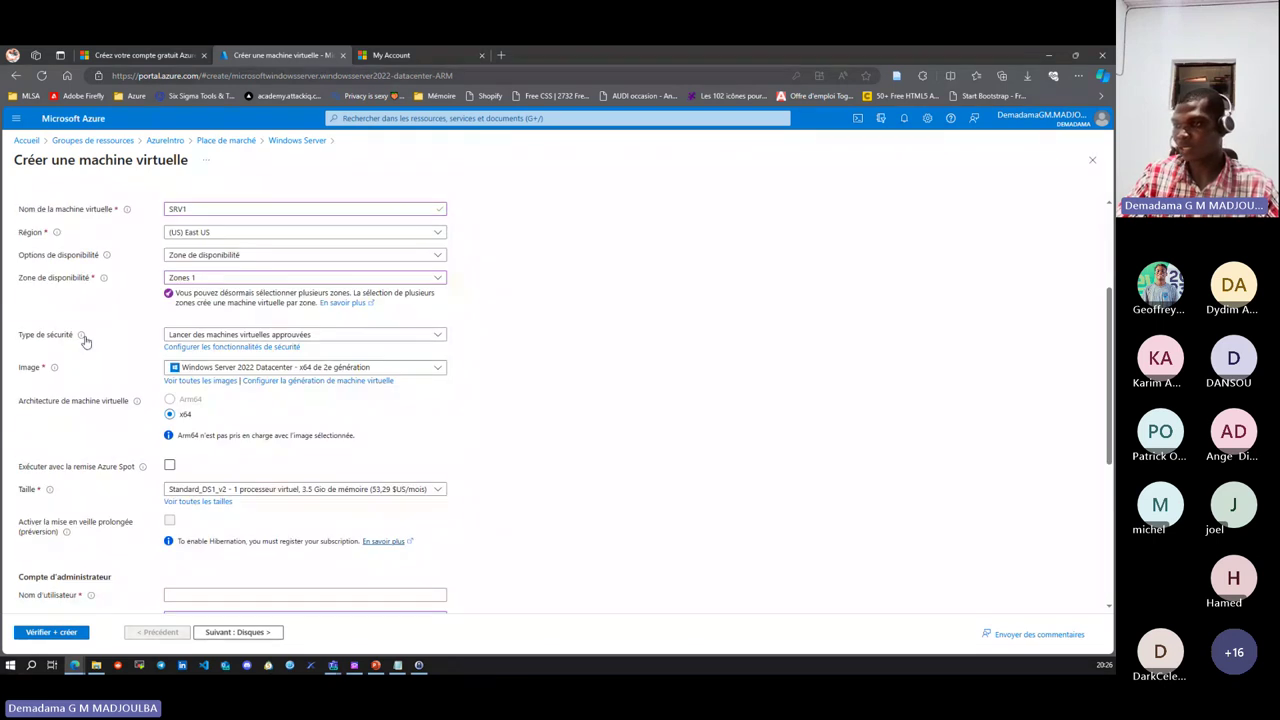
{"action": "left_click", "coordinate": [242, 337]}
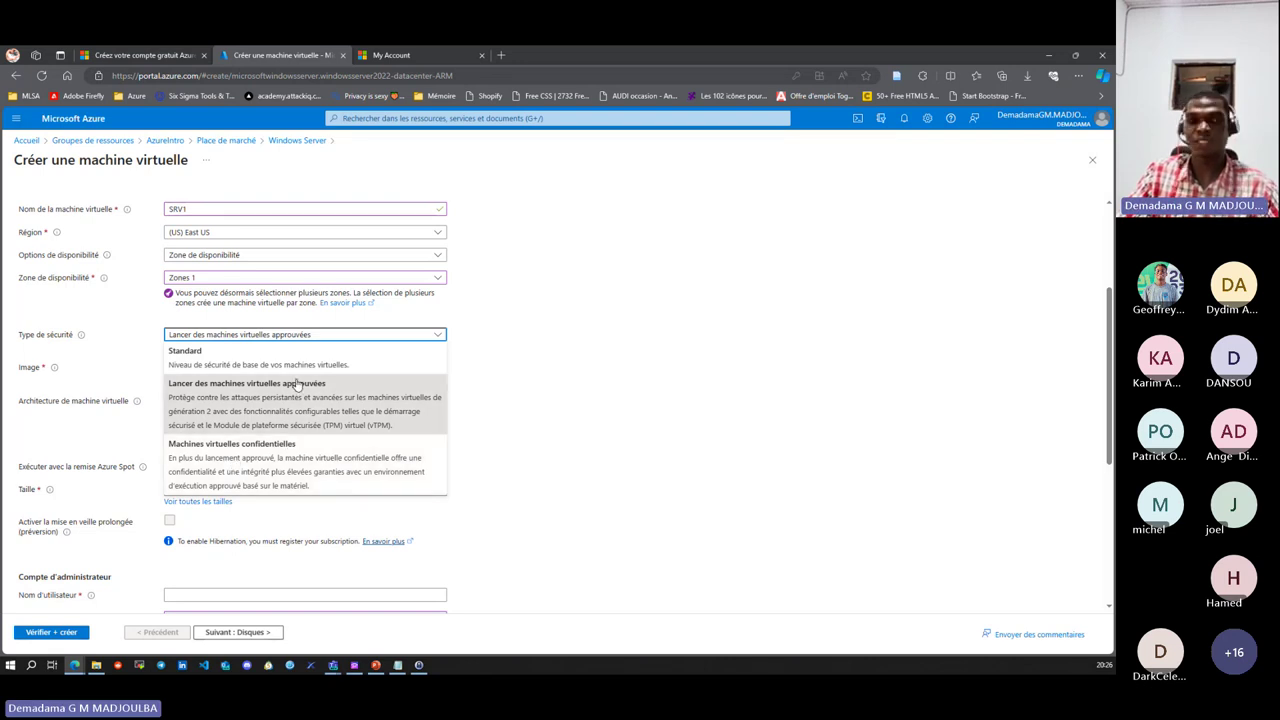
{"action": "left_click", "coordinate": [250, 383]}
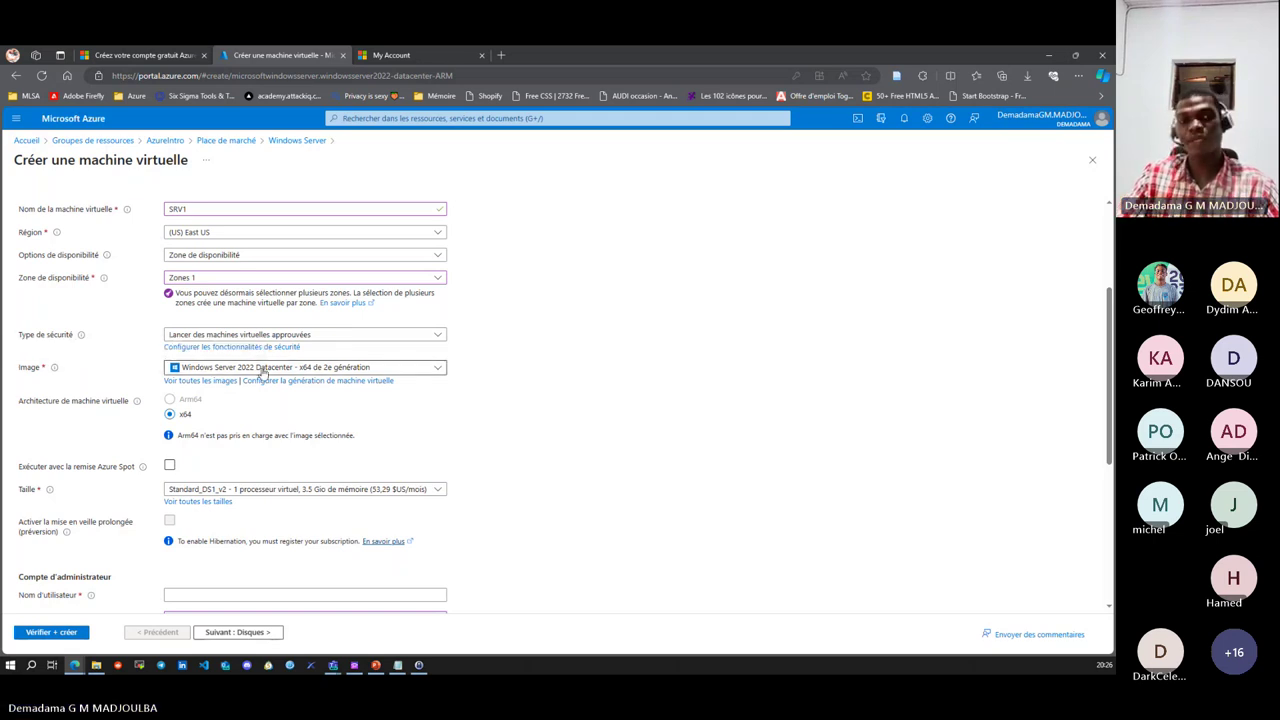
- Browse all marketplace images and the range of result pages, and return to the virtual machine form without picking an image
{"action": "left_click", "coordinate": [206, 381]}
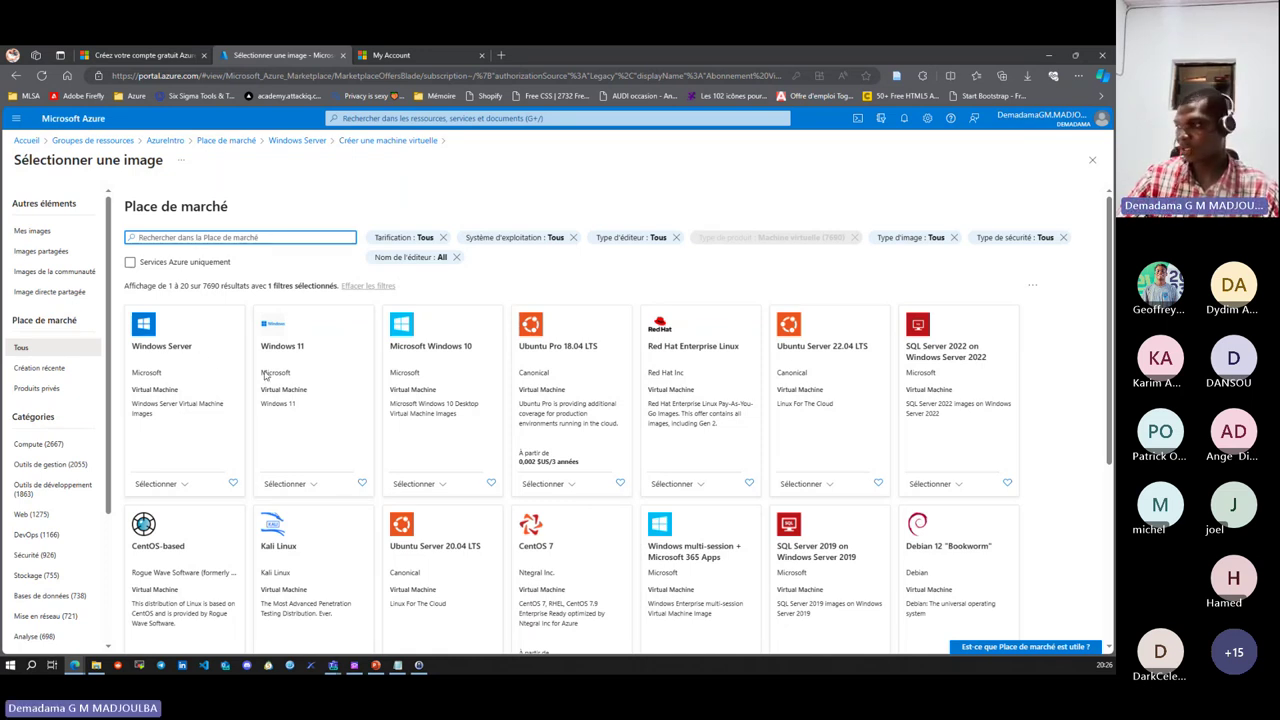
{"action": "scroll", "coordinate": [860, 328], "scroll_direction": "down", "scroll_amount": 1}
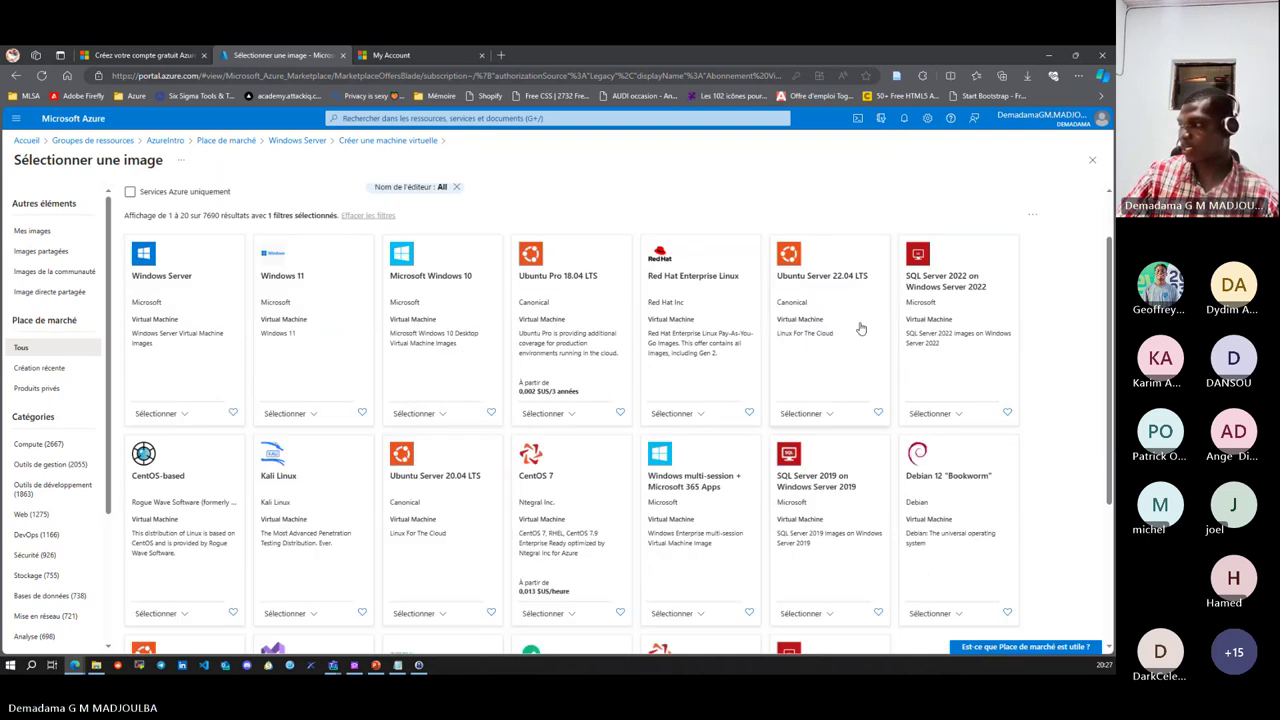
{"action": "scroll", "coordinate": [525, 310], "scroll_direction": "down", "scroll_amount": 3}
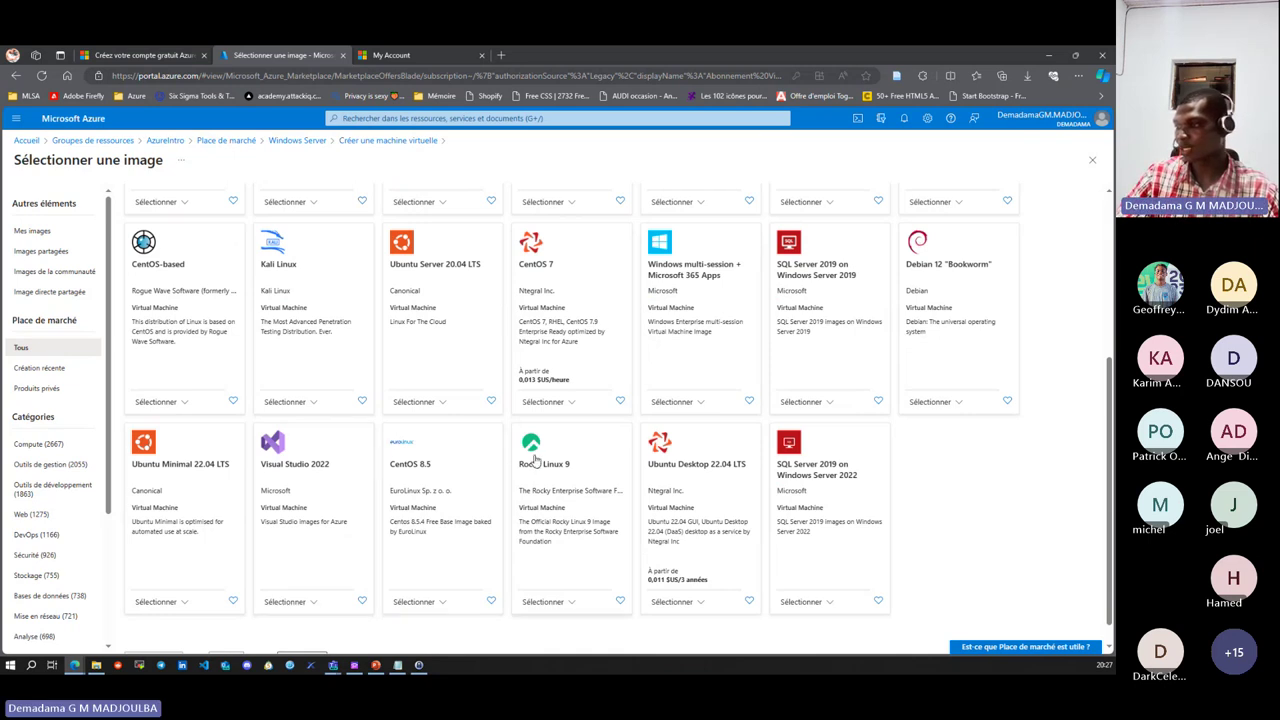
{"action": "scroll", "coordinate": [572, 434], "scroll_direction": "down", "scroll_amount": 1}
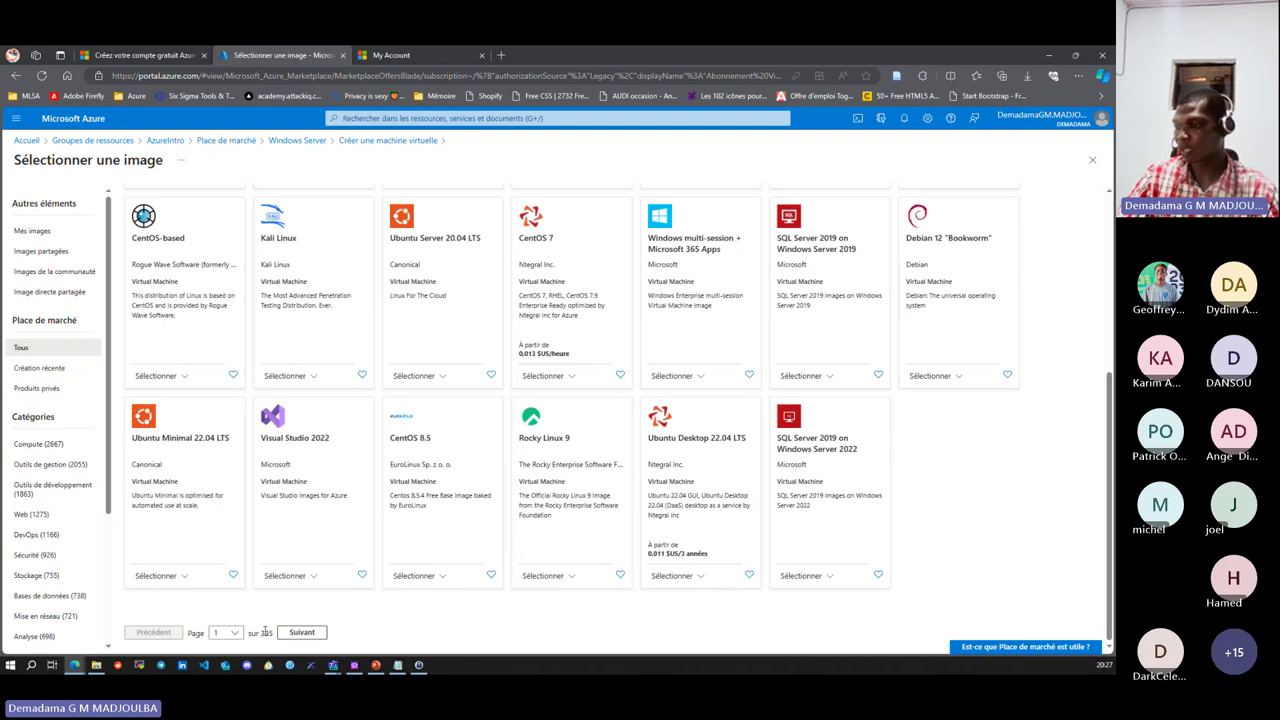
{"action": "left_click", "coordinate": [230, 632]}
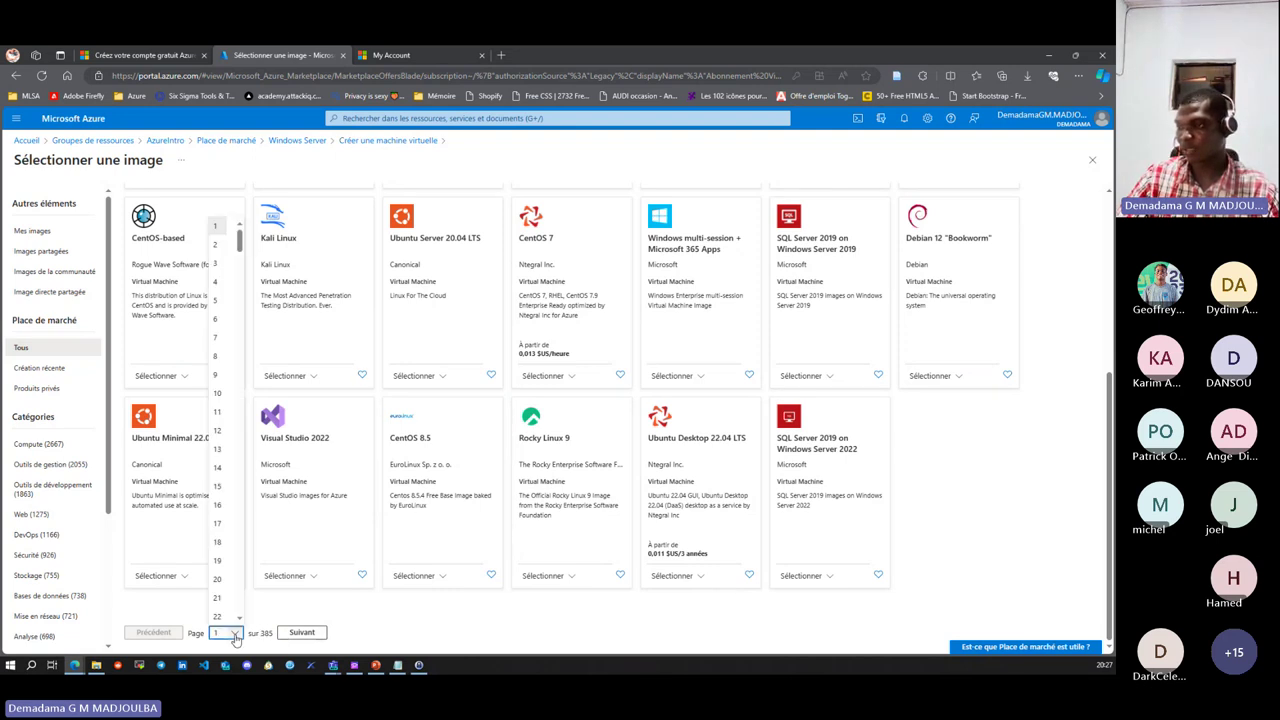
{"action": "scroll", "coordinate": [222, 546], "scroll_direction": "down", "scroll_amount": 5}
{"action": "scroll", "coordinate": [222, 546], "scroll_direction": "down", "scroll_amount": 9}
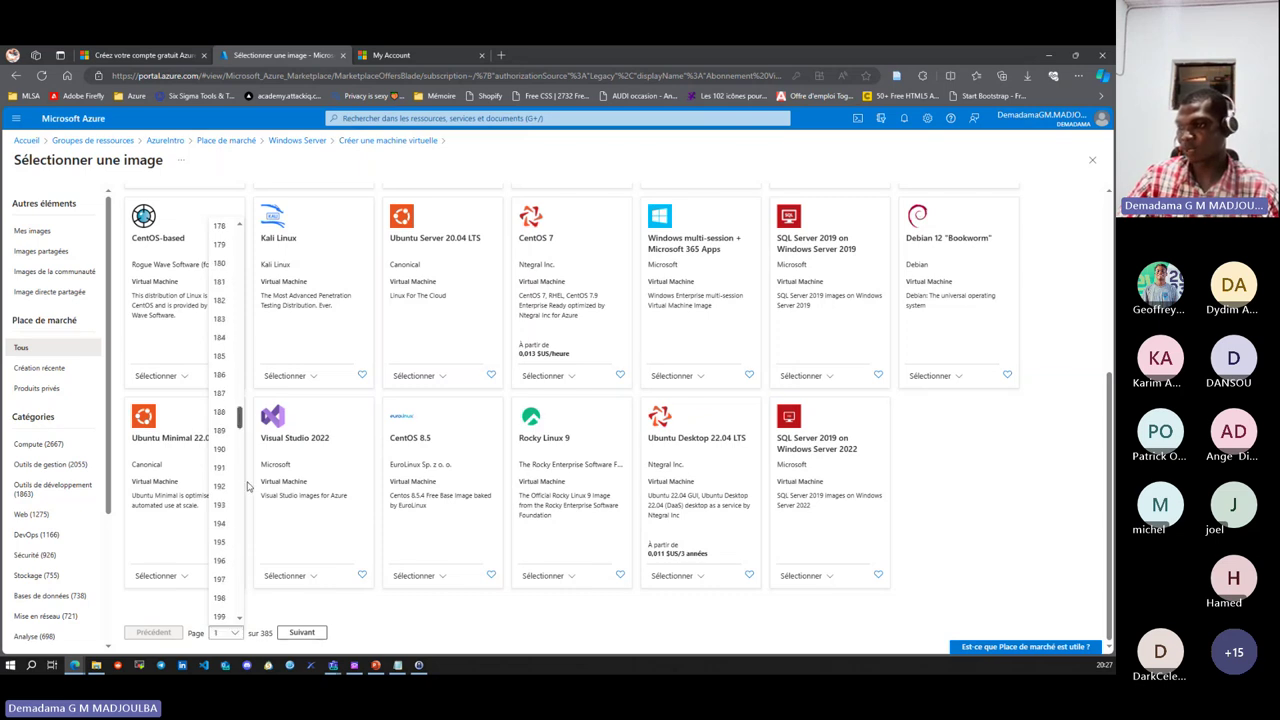
{"action": "left_click_drag", "start_coordinate": [240, 356], "coordinate": [244, 612]}
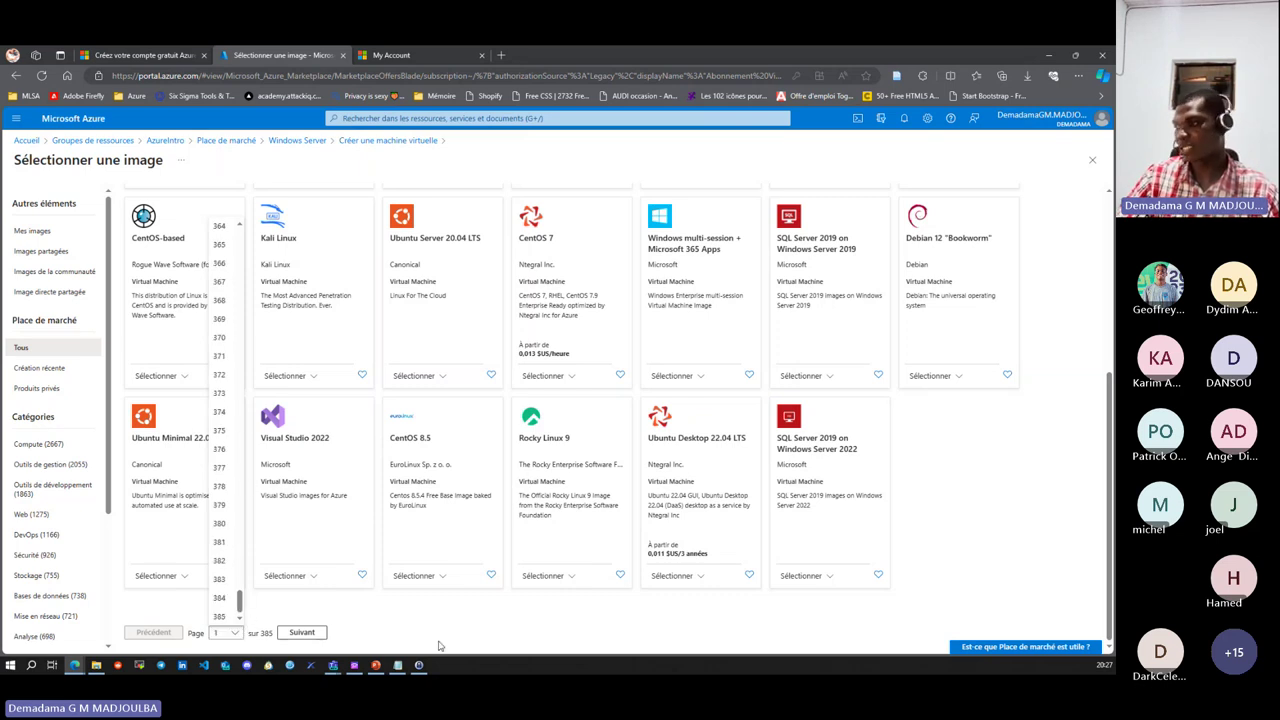
{"action": "left_click", "coordinate": [582, 455]}
{"action": "scroll", "coordinate": [582, 455], "scroll_direction": "up", "scroll_amount": 4}
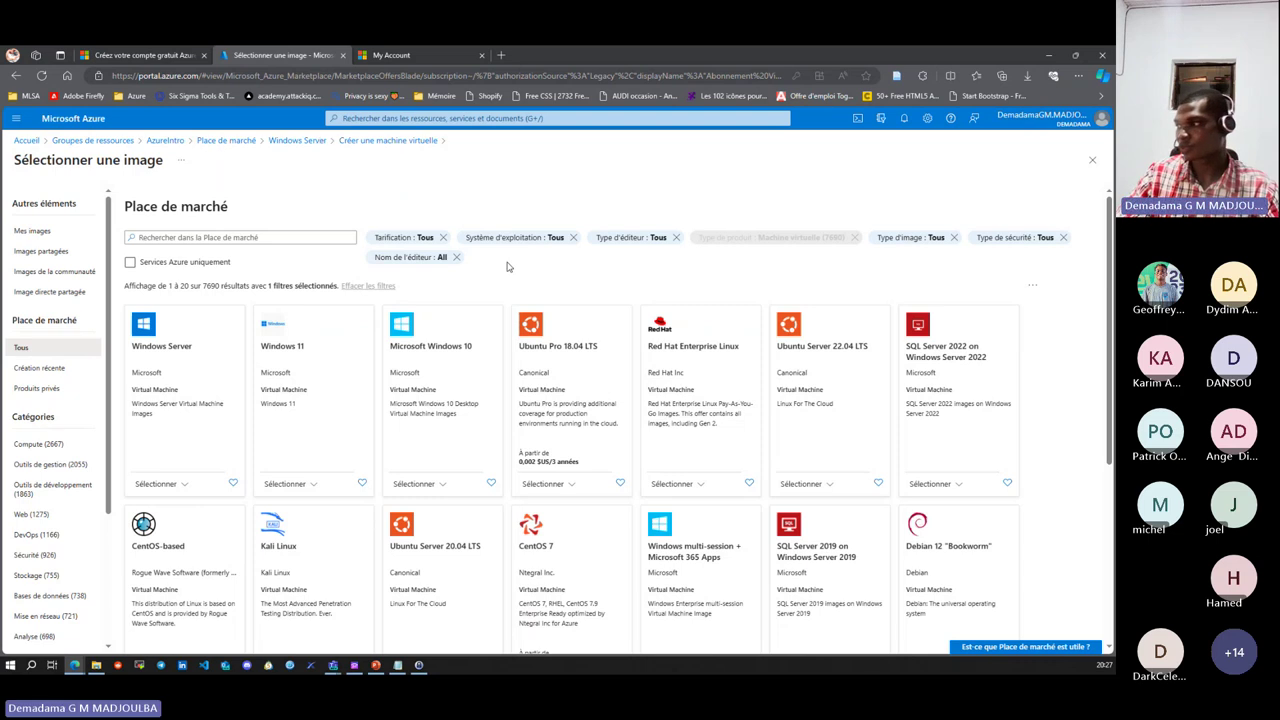
{"action": "left_click", "coordinate": [1090, 160]}
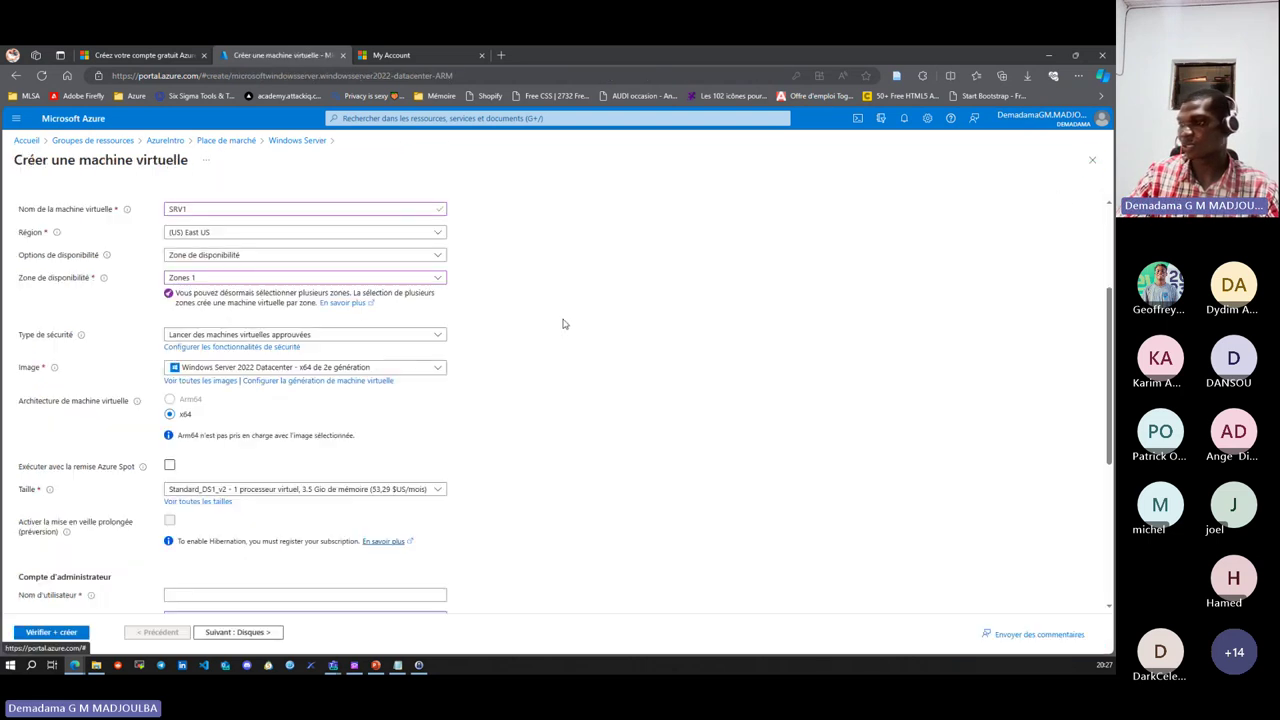
- Keep the "Windows Server 2022 Datacenter - x64 de 2e génération" image and enable running with the Azure Spot discount
{"action": "left_click", "coordinate": [328, 368]}
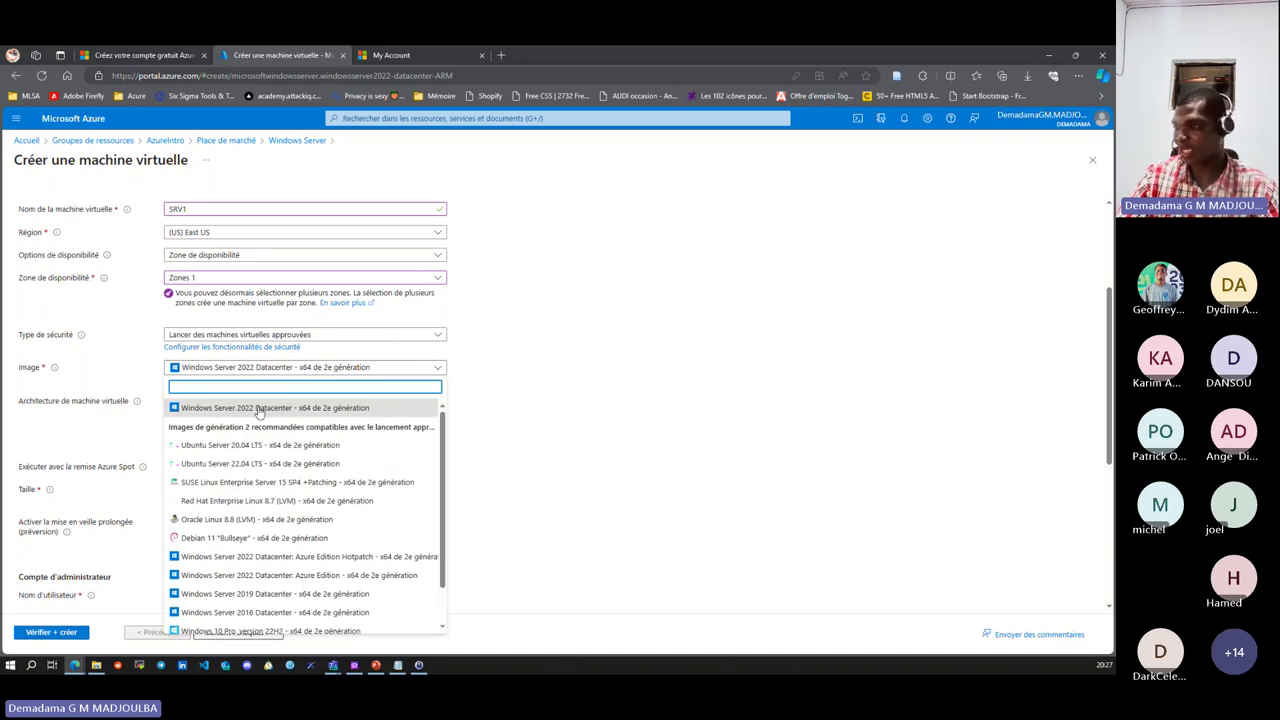
{"action": "left_click", "coordinate": [306, 410]}
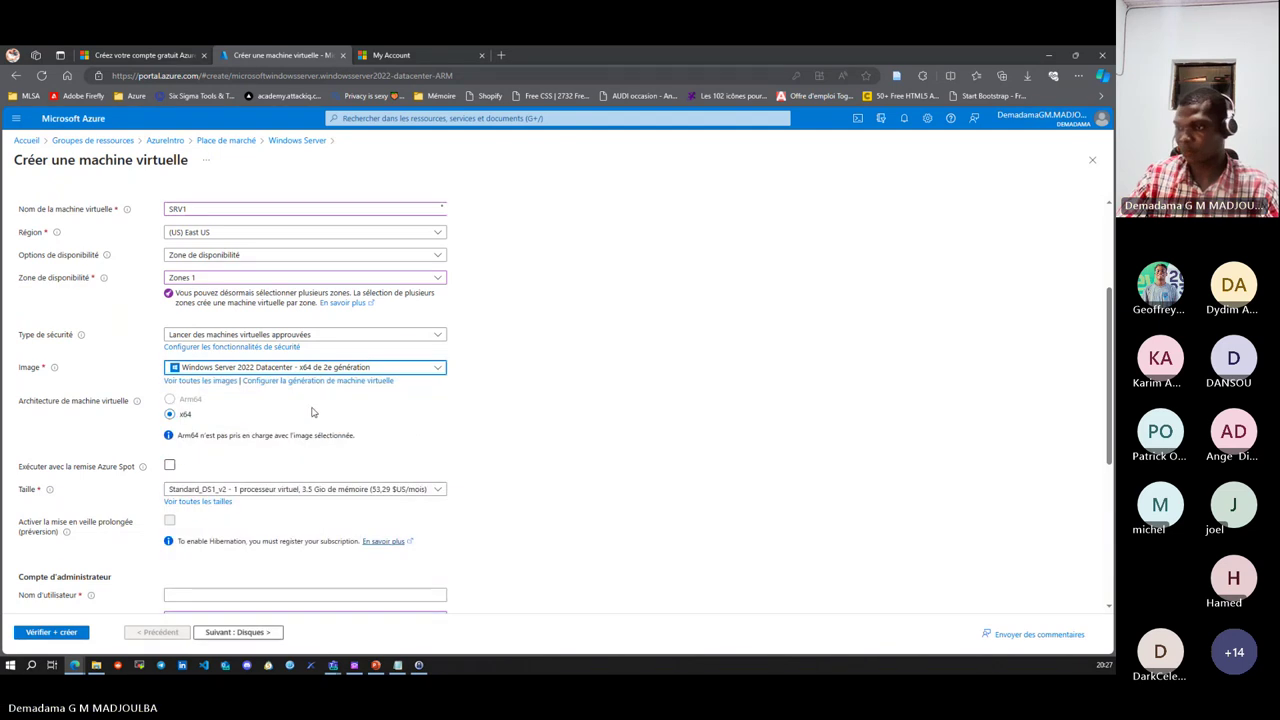
{"action": "scroll", "coordinate": [529, 406], "scroll_direction": "down", "scroll_amount": 2}
{"action": "scroll", "coordinate": [529, 406], "scroll_direction": "down", "scroll_amount": 1}
{"action": "scroll", "coordinate": [471, 366], "scroll_direction": "up", "scroll_amount": 1}
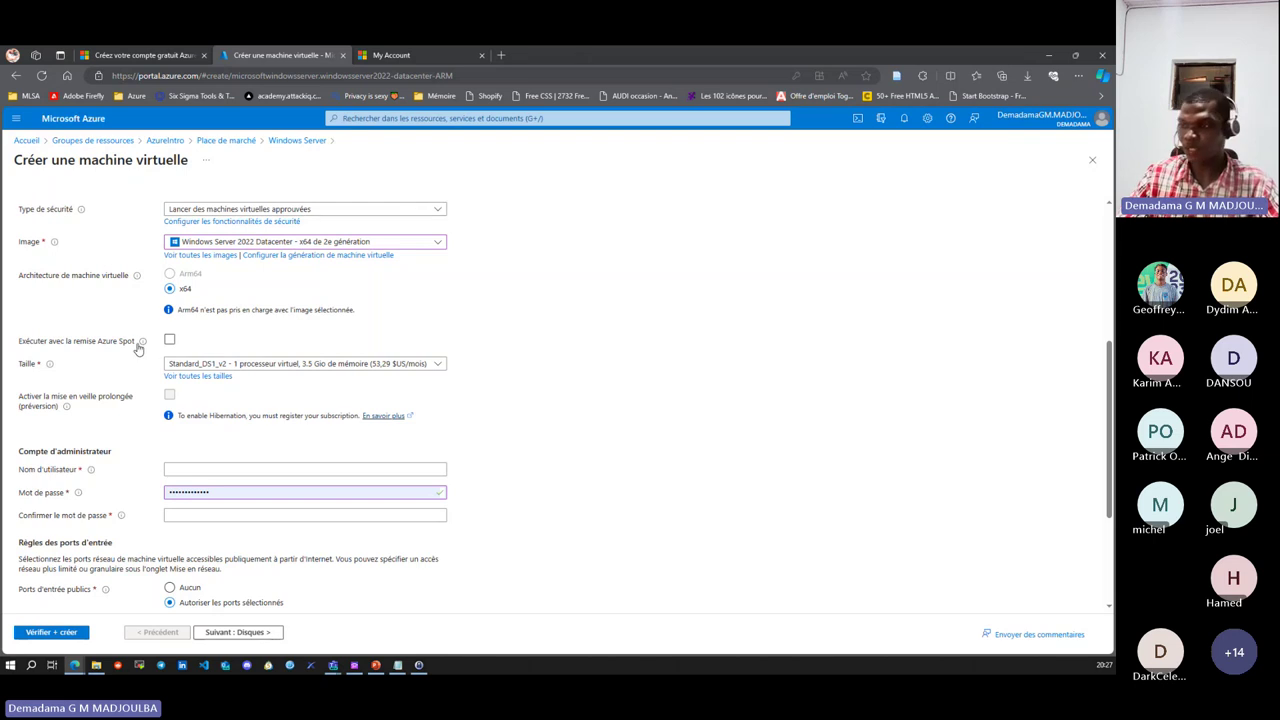
{"action": "mouse_move", "coordinate": [142, 344]}
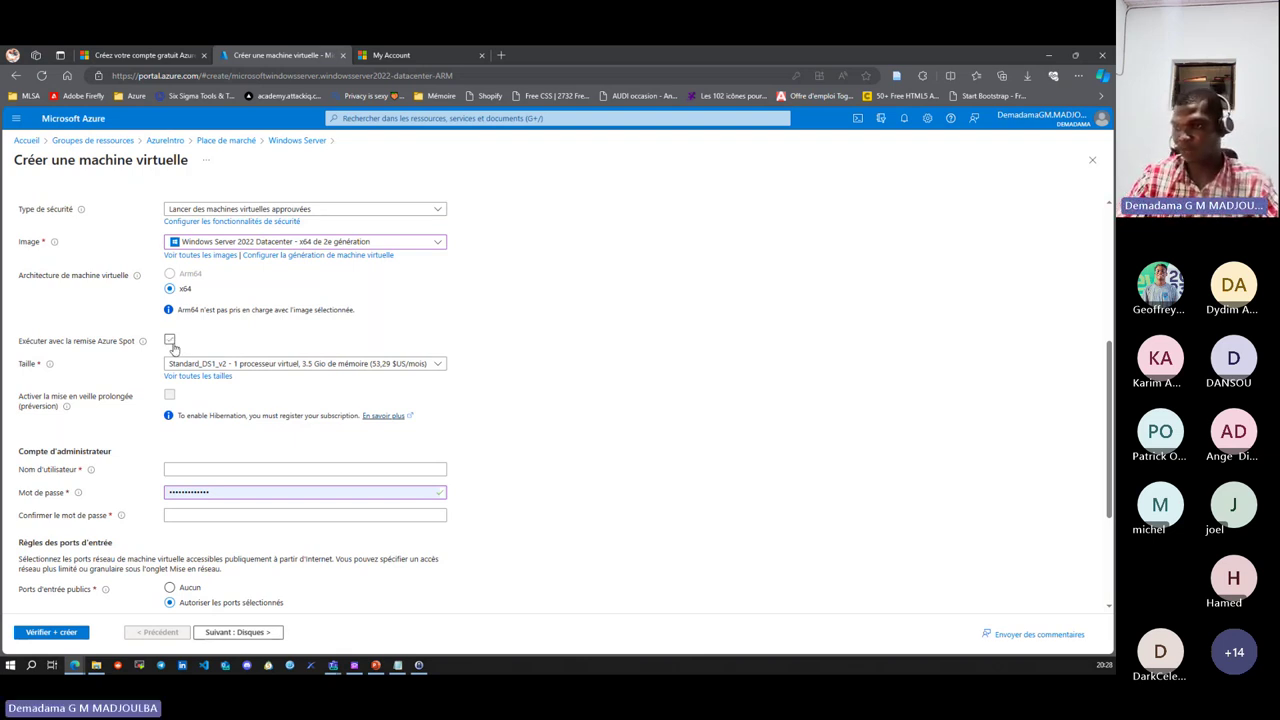
{"action": "left_click", "coordinate": [171, 341]}
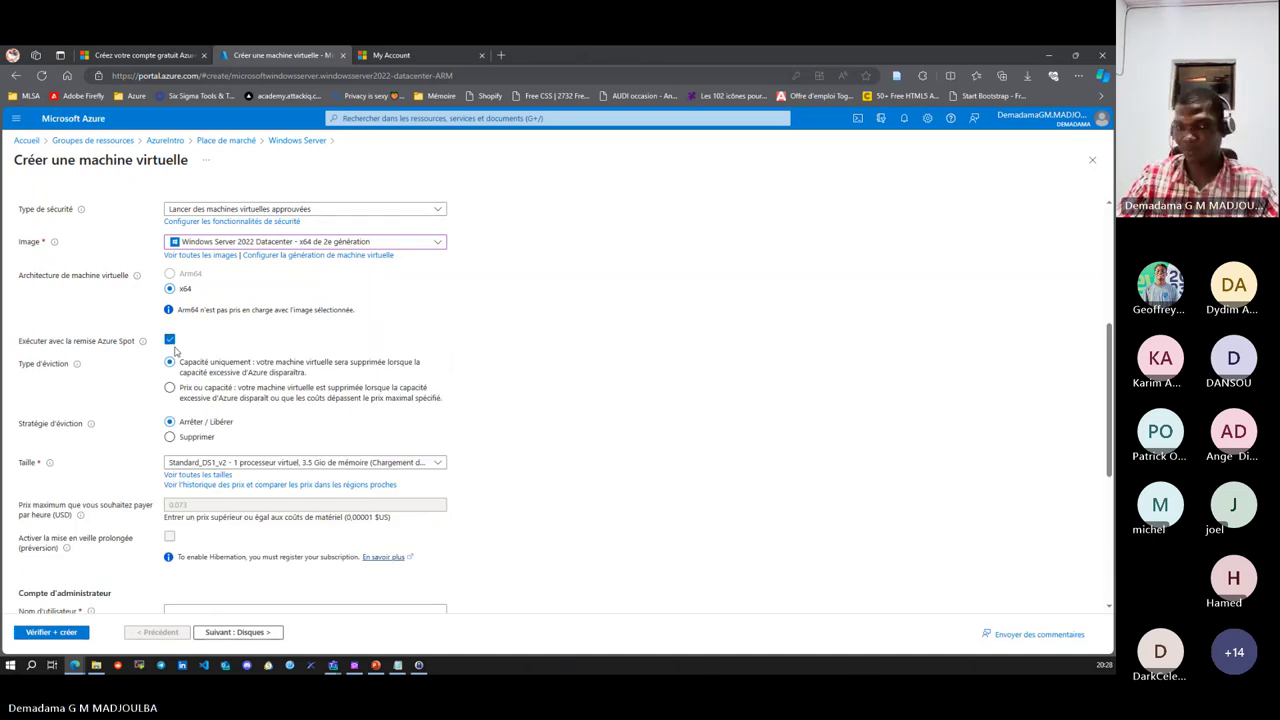
{"action": "scroll", "coordinate": [165, 330], "scroll_direction": "down", "scroll_amount": 1}
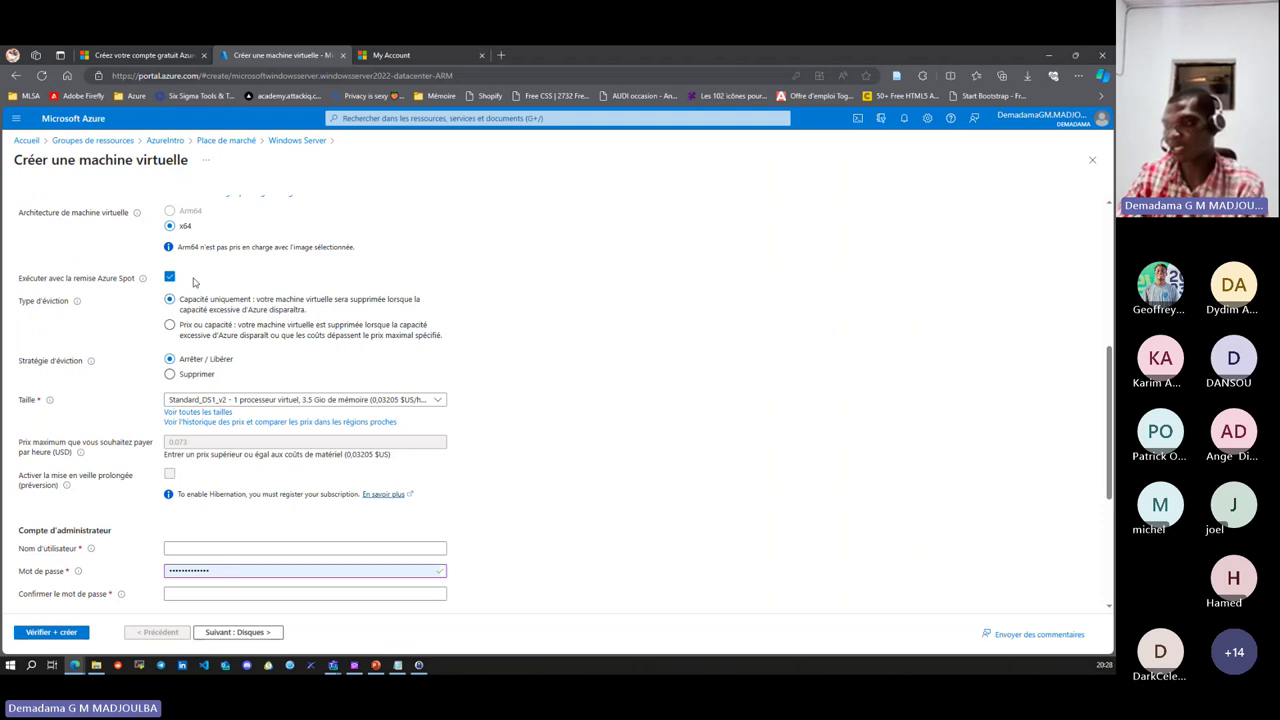
- Turn off the Azure Spot discount and open the full list of virtual machine sizes
{"action": "left_click", "coordinate": [169, 277]}
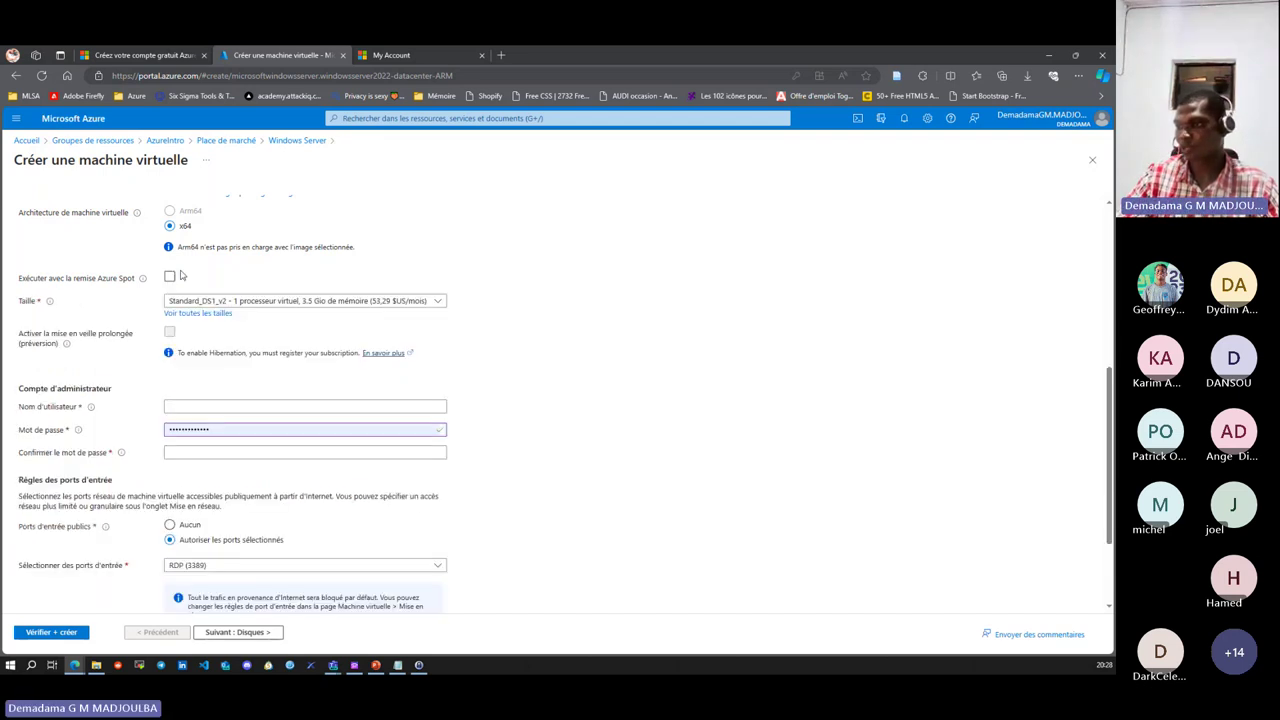
{"action": "left_click", "coordinate": [300, 301]}
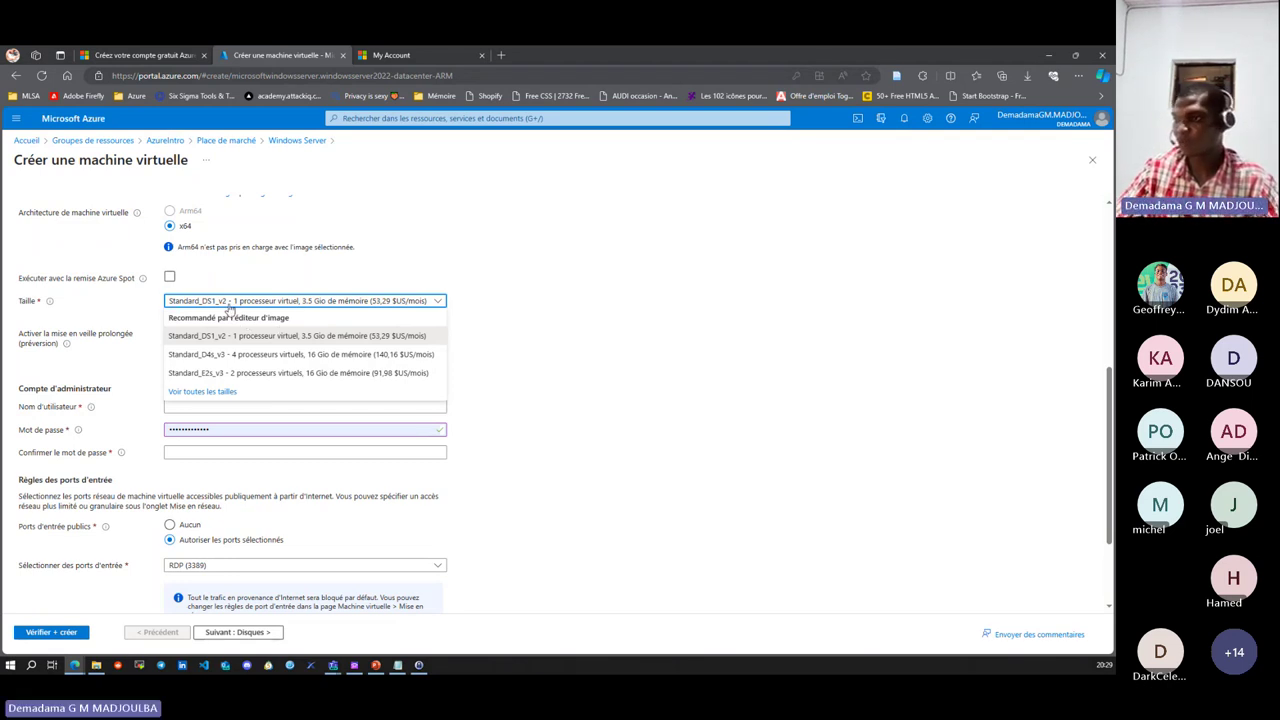
{"action": "left_click", "coordinate": [202, 391]}
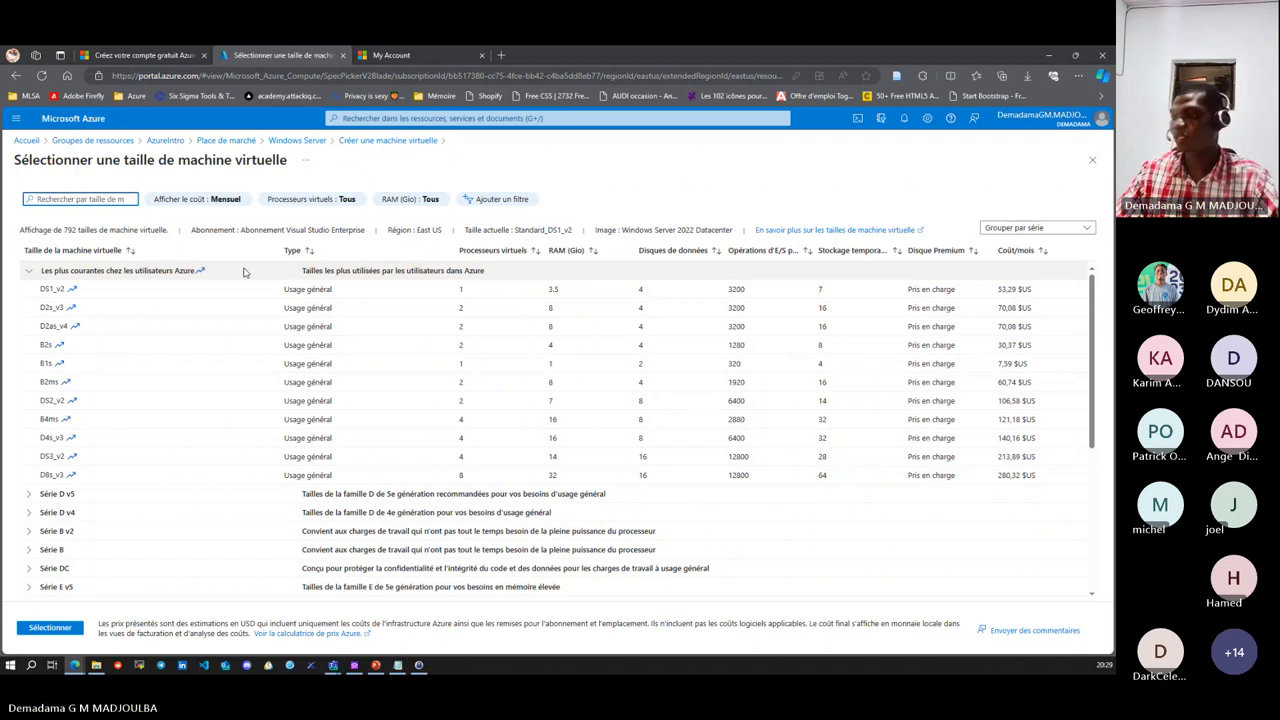
- Examine the most common virtual machine sizes and the other size series, including their processors, RAM, storage and monthly cost
{"action": "scroll", "coordinate": [85, 285], "scroll_direction": "down", "scroll_amount": 1}
{"action": "scroll", "coordinate": [83, 286], "scroll_direction": "up", "scroll_amount": 1}
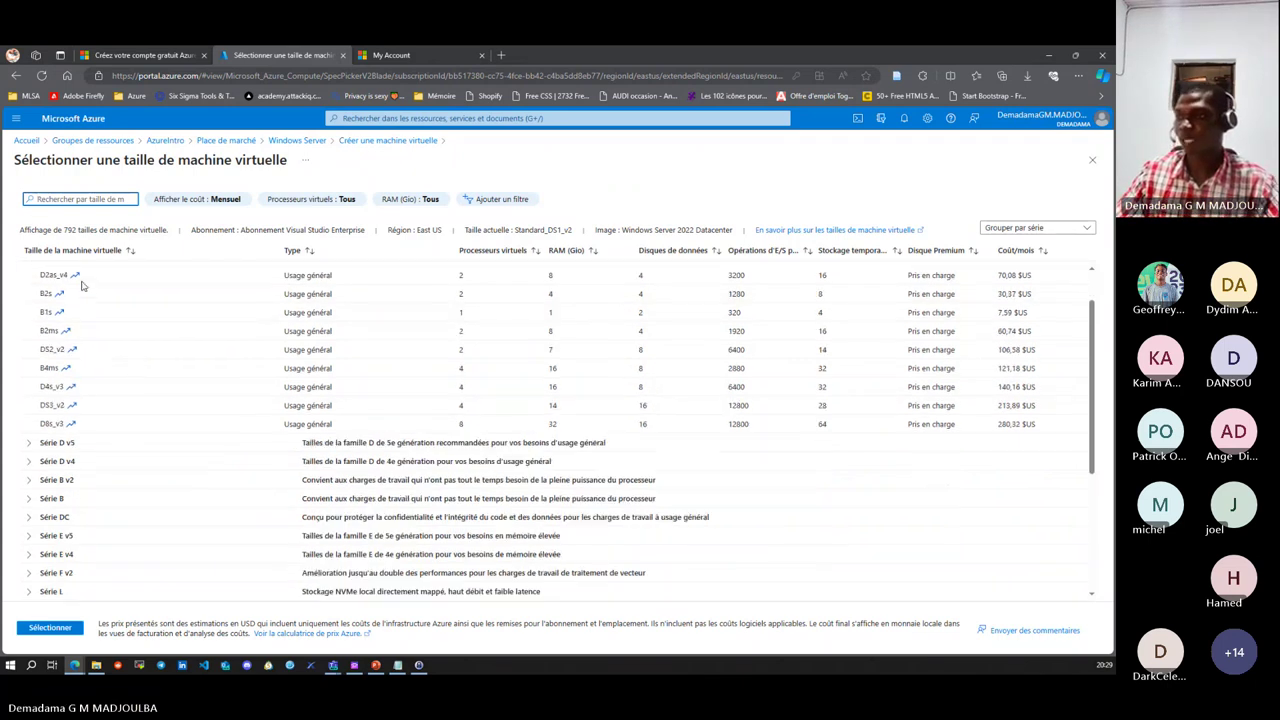
{"action": "scroll", "coordinate": [85, 288], "scroll_direction": "down", "scroll_amount": 5}
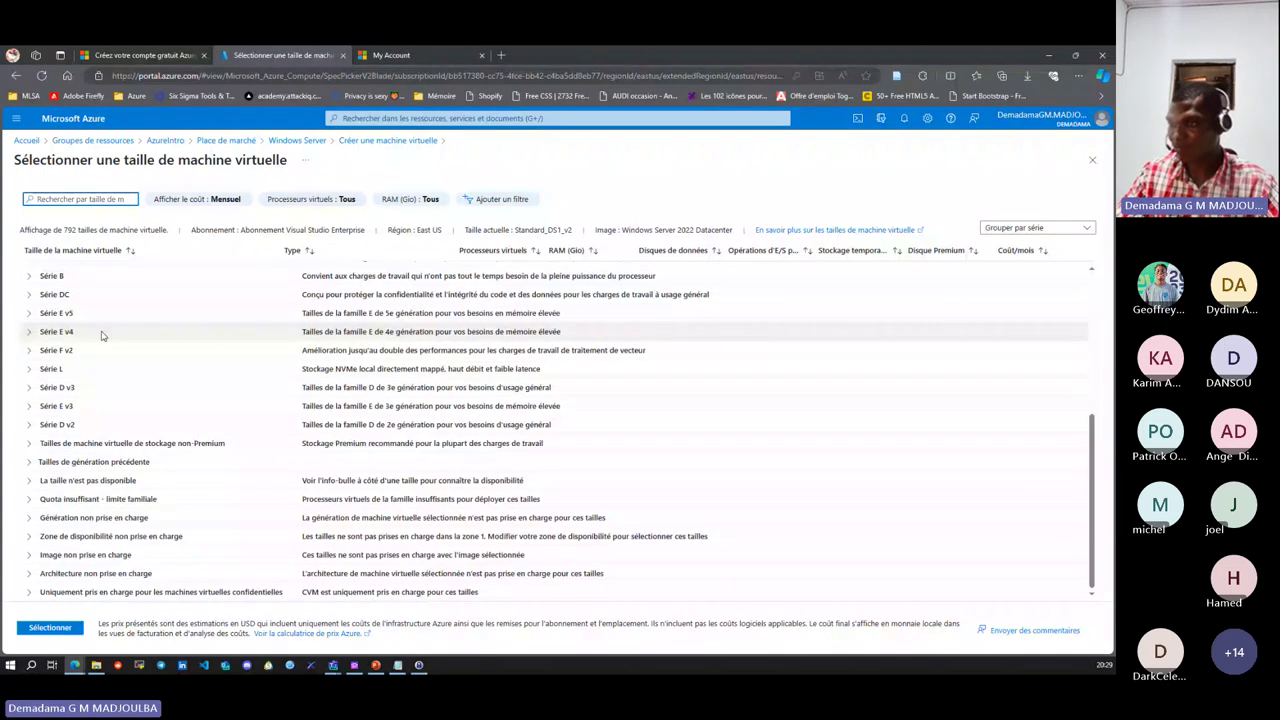
{"action": "scroll", "coordinate": [58, 327], "scroll_direction": "up", "scroll_amount": 5}
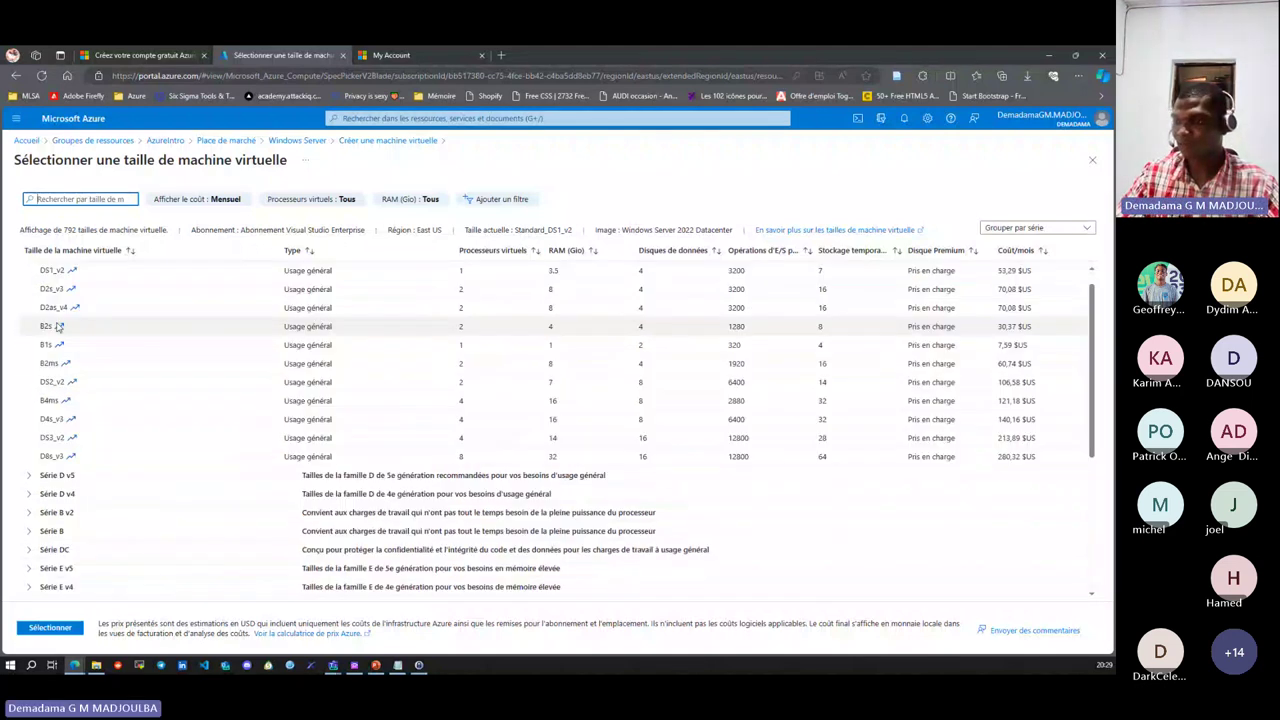
{"action": "scroll", "coordinate": [58, 327], "scroll_direction": "up", "scroll_amount": 1}
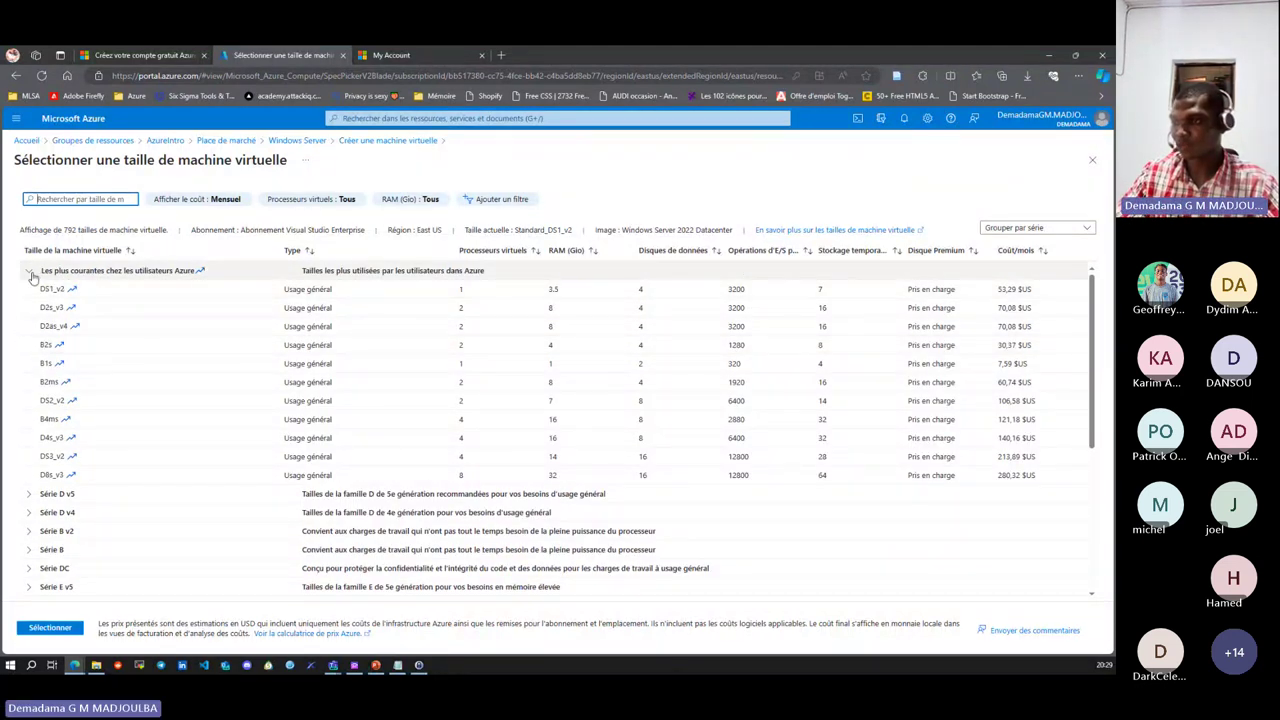
{"action": "scroll", "coordinate": [63, 414], "scroll_direction": "down", "scroll_amount": 3}
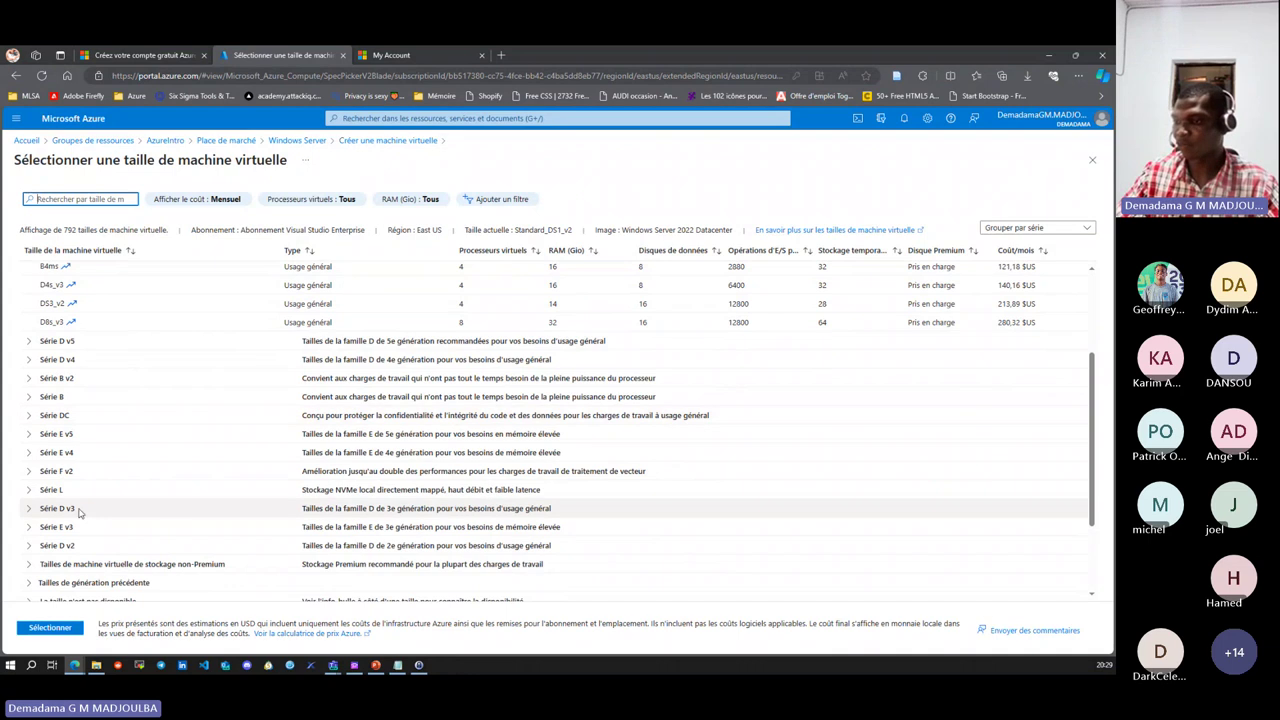
{"action": "scroll", "coordinate": [140, 365], "scroll_direction": "up", "scroll_amount": 3}
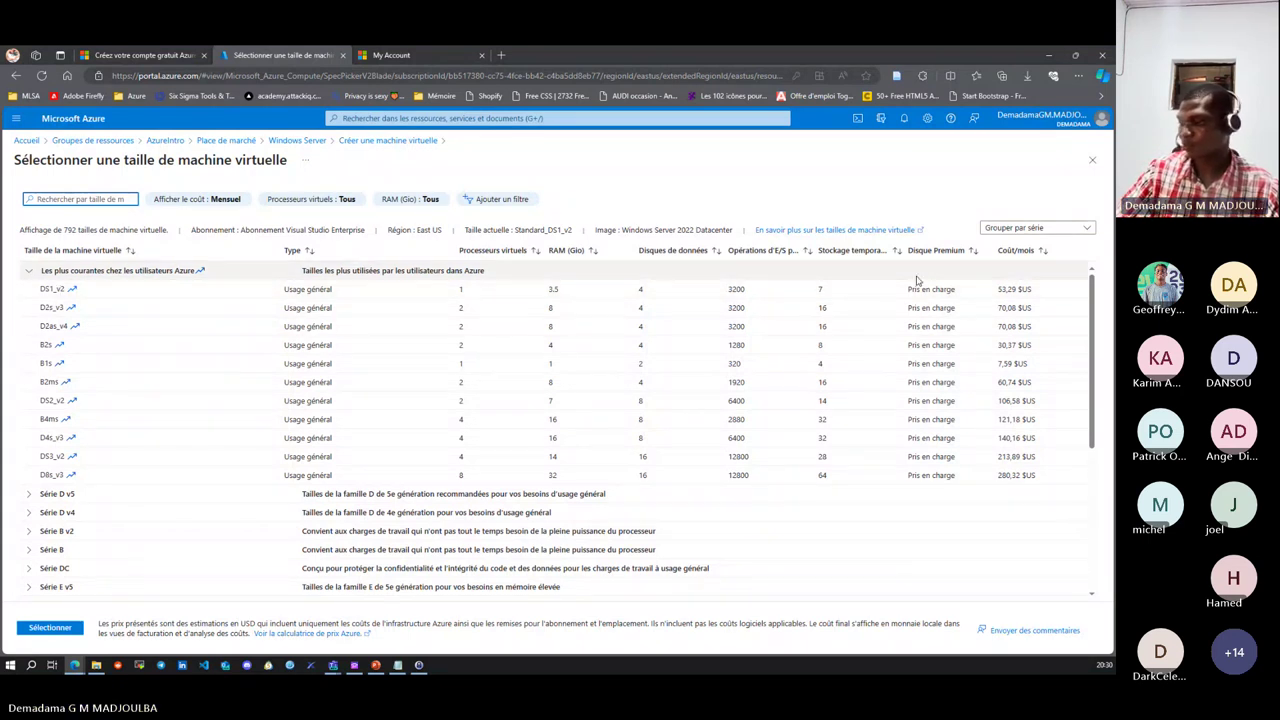
{"action": "scroll", "coordinate": [20, 345], "scroll_direction": "down", "scroll_amount": 2}
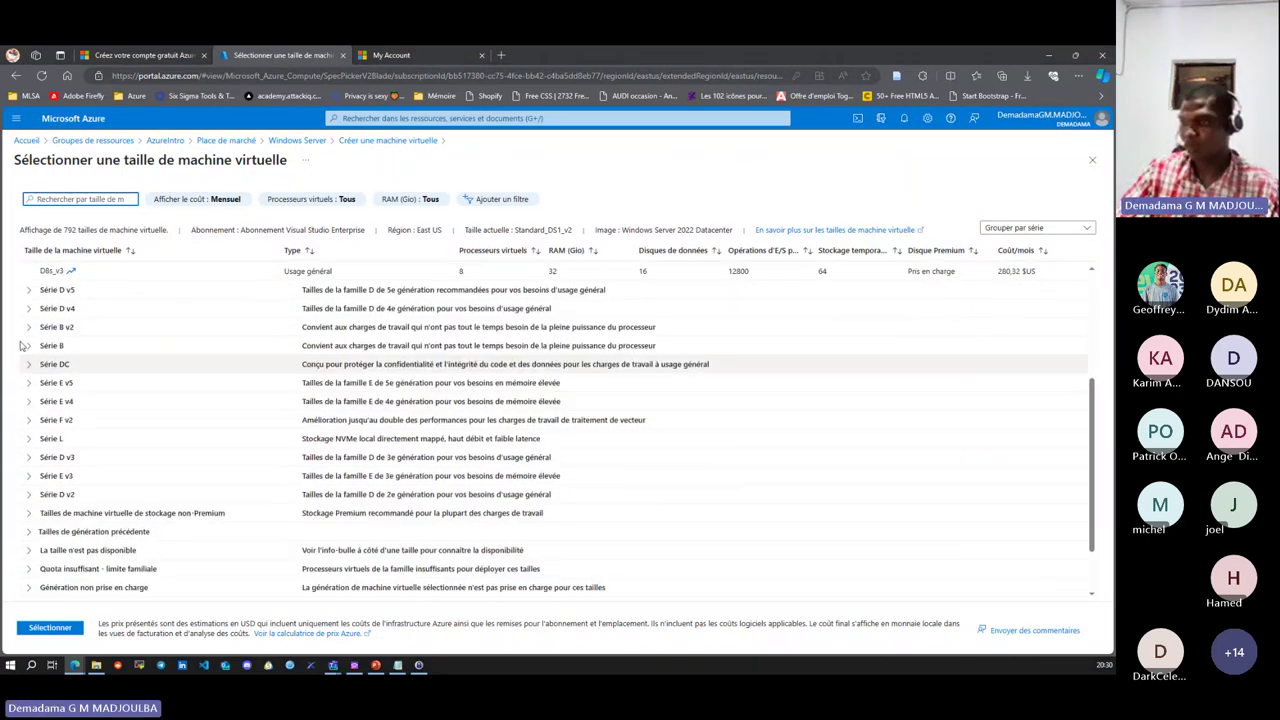
- Expand the Série D v5 and Série F v2 sizes to compare them, and return to the virtual machine form without picking a size
{"action": "left_click", "coordinate": [28, 290]}
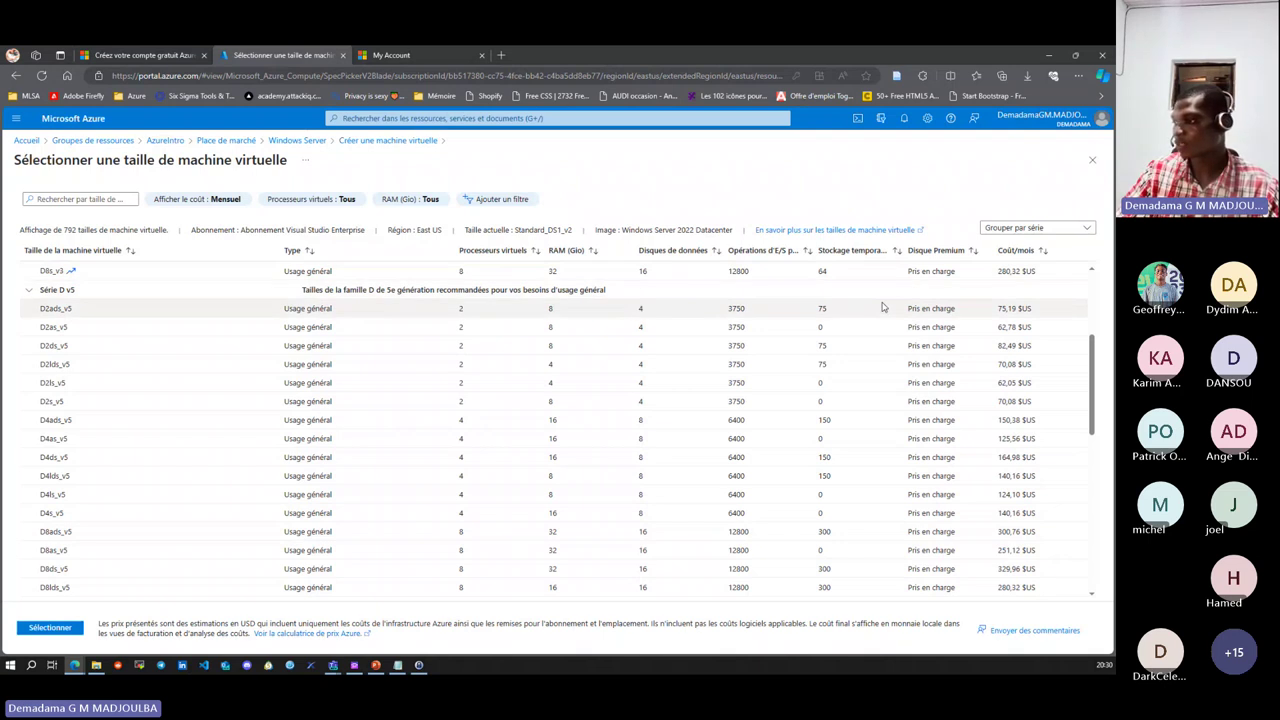
{"action": "scroll", "coordinate": [880, 310], "scroll_direction": "up", "scroll_amount": 3}
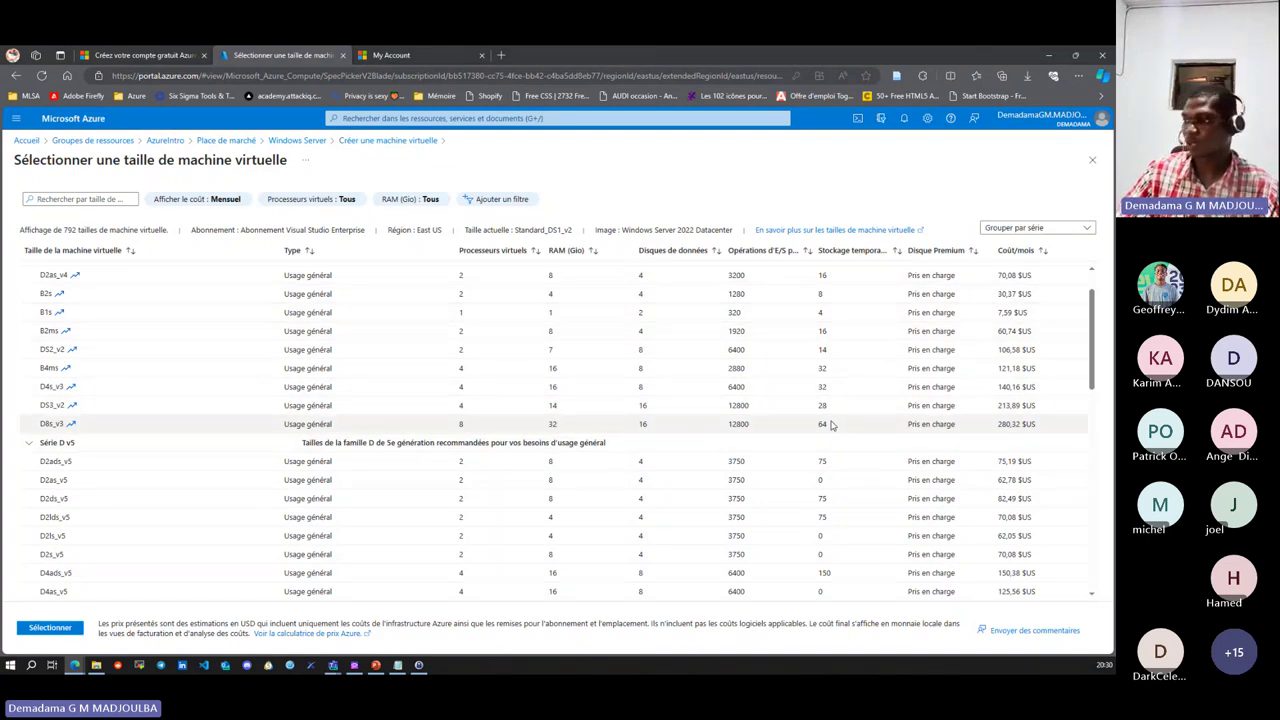
{"action": "scroll", "coordinate": [820, 430], "scroll_direction": "down", "scroll_amount": 4}
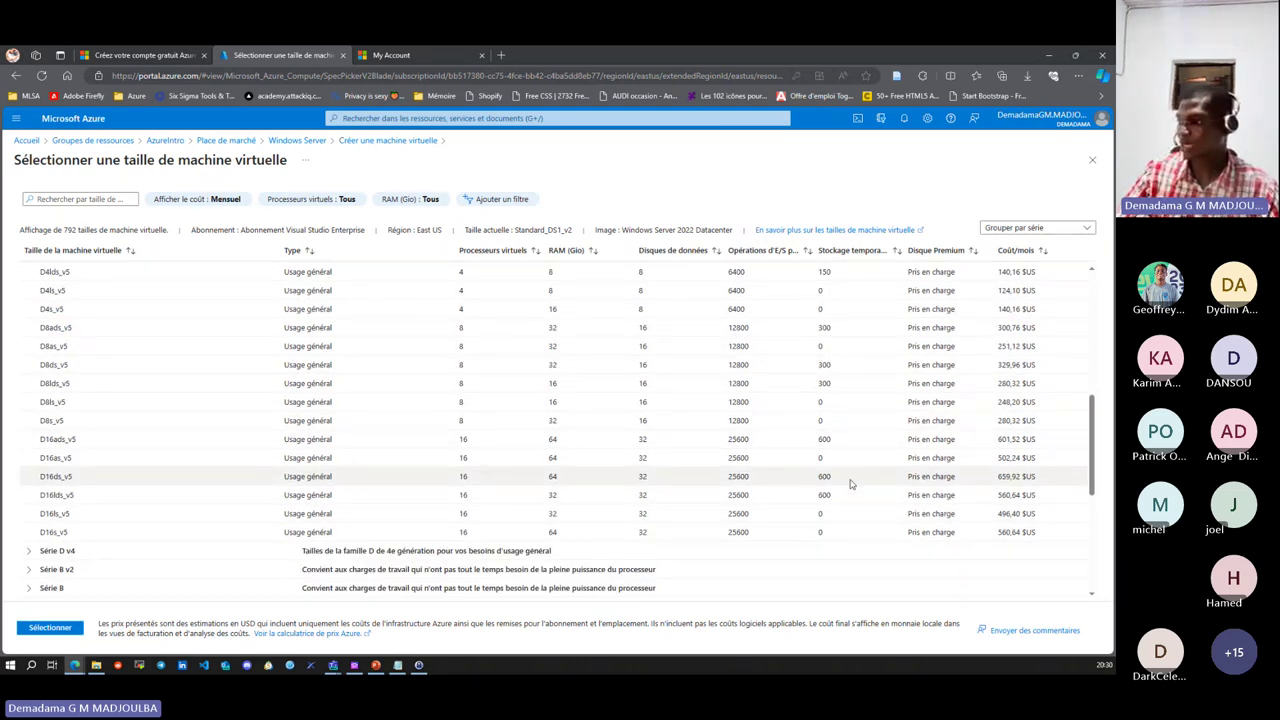
{"action": "scroll", "coordinate": [194, 366], "scroll_direction": "down", "scroll_amount": 5}
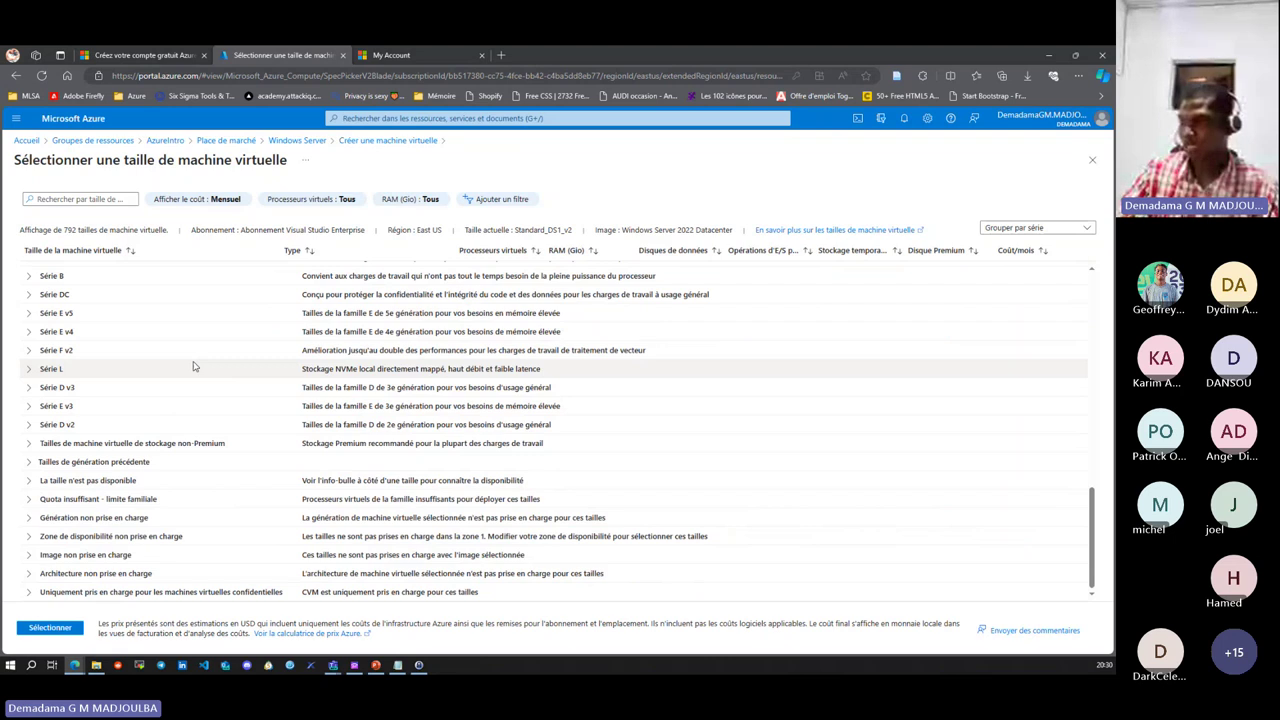
{"action": "left_click", "coordinate": [29, 350]}
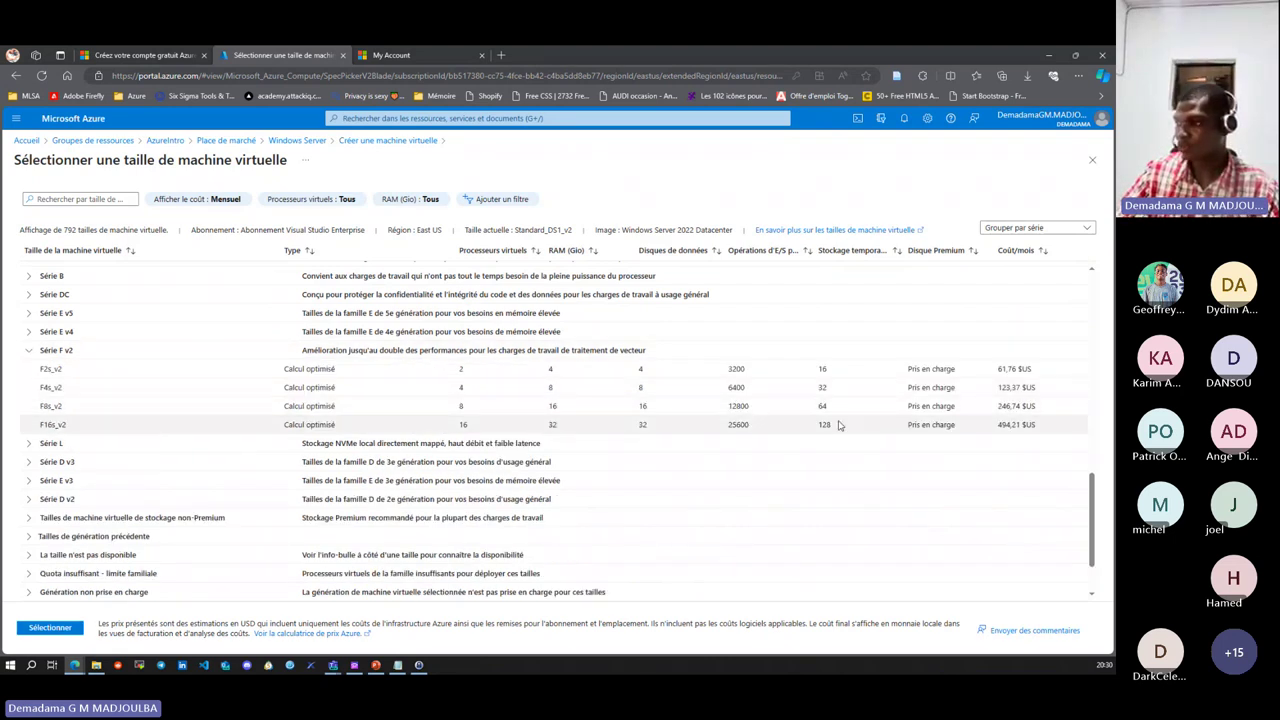
{"action": "scroll", "coordinate": [370, 416], "scroll_direction": "up", "scroll_amount": 10}
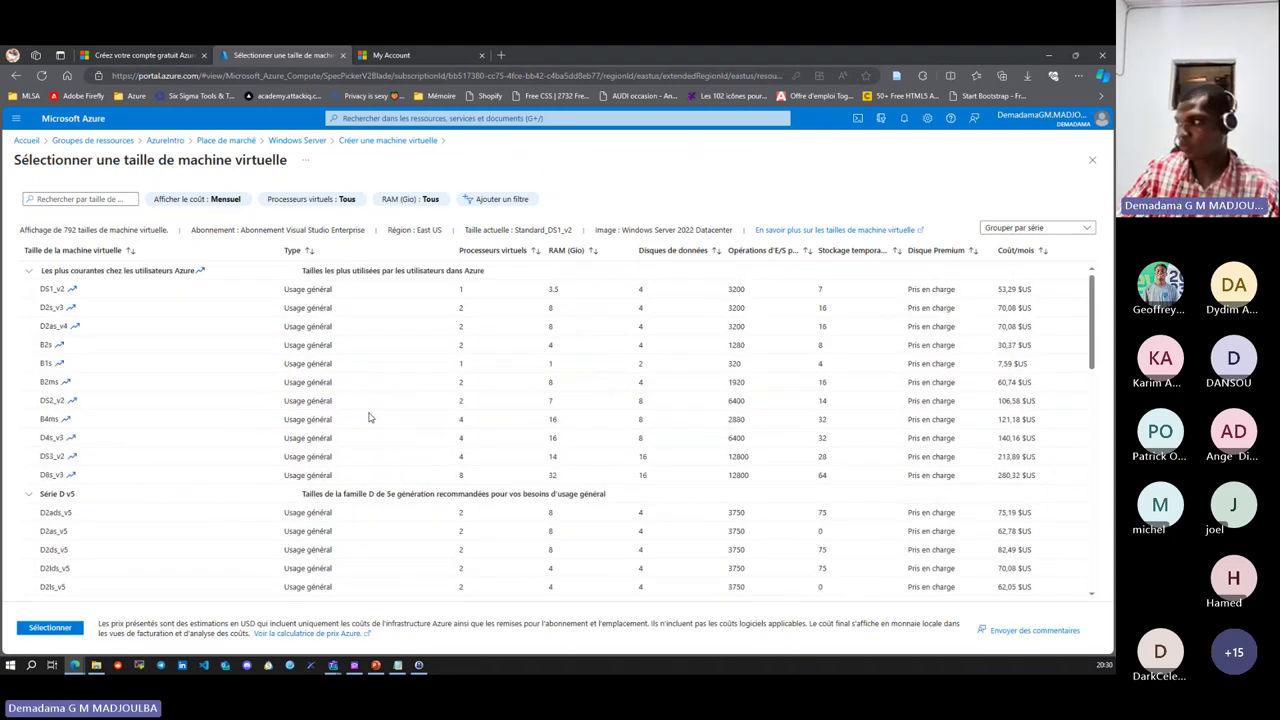
{"action": "left_click", "coordinate": [1090, 160]}
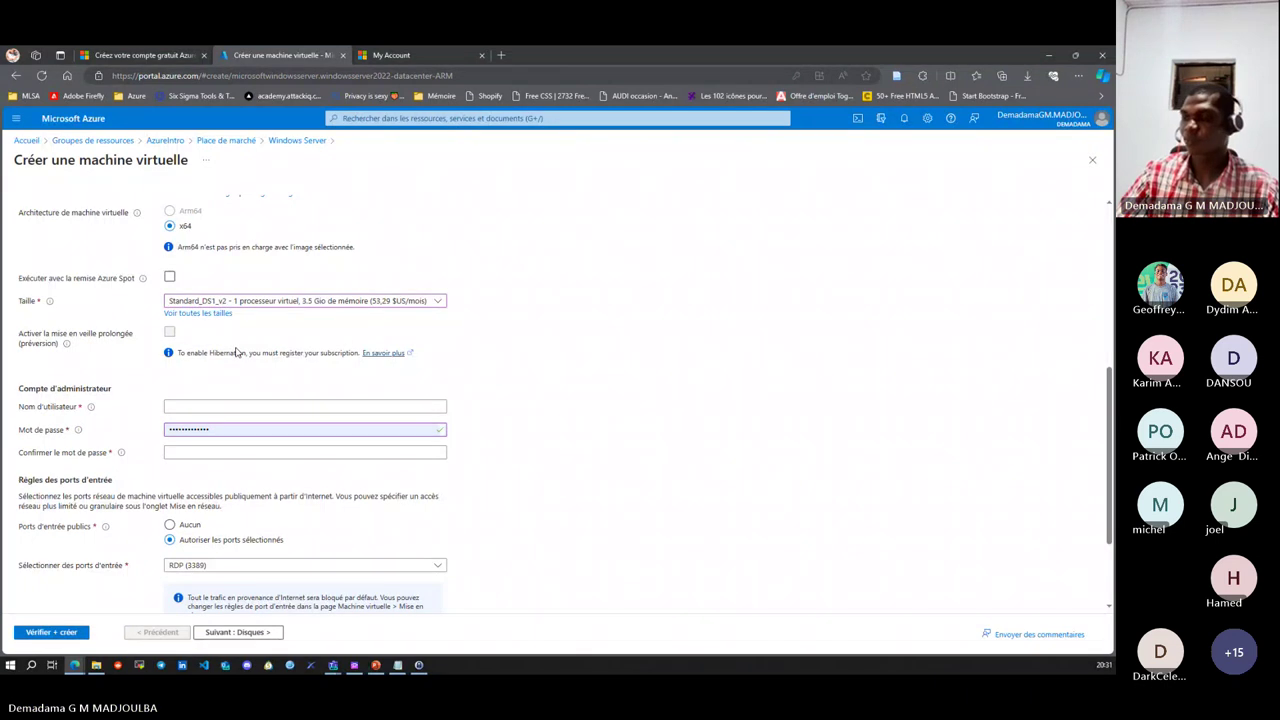
- Try "admin" as the user name of the virtual machine's administrator account
{"action": "scroll", "coordinate": [237, 352], "scroll_direction": "down", "scroll_amount": 1}
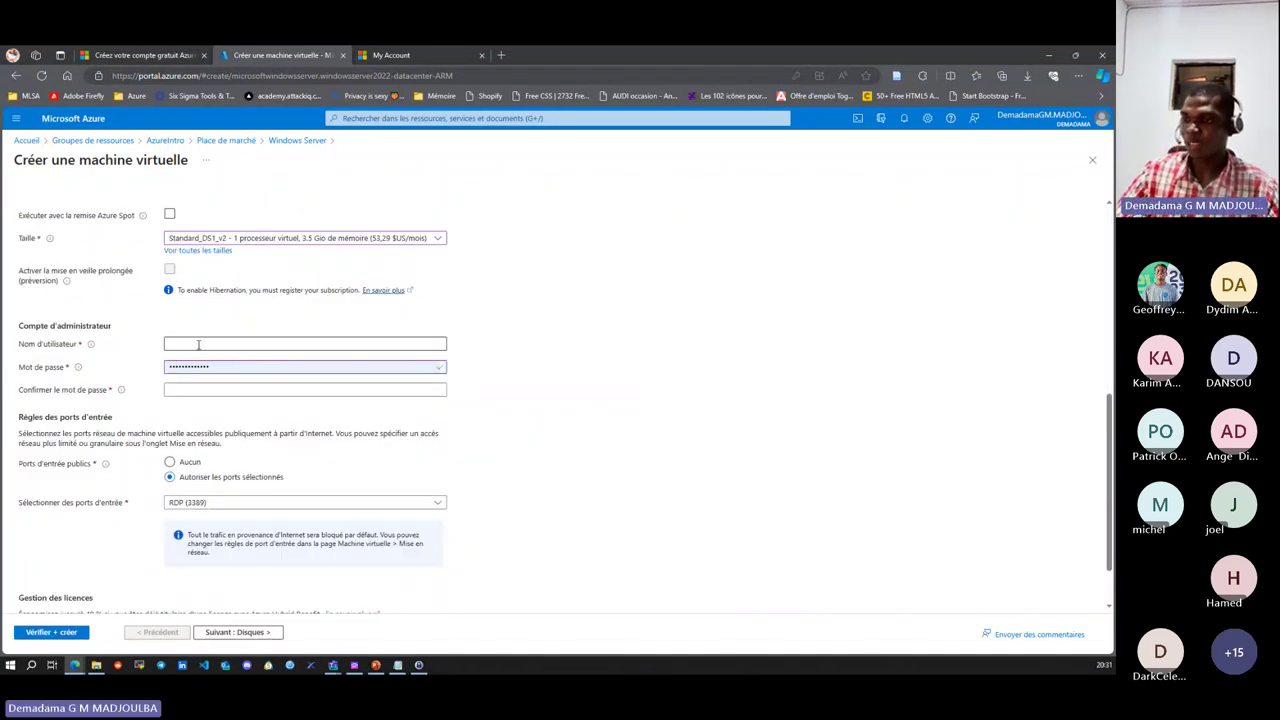
{"action": "left_click", "coordinate": [198, 344]}
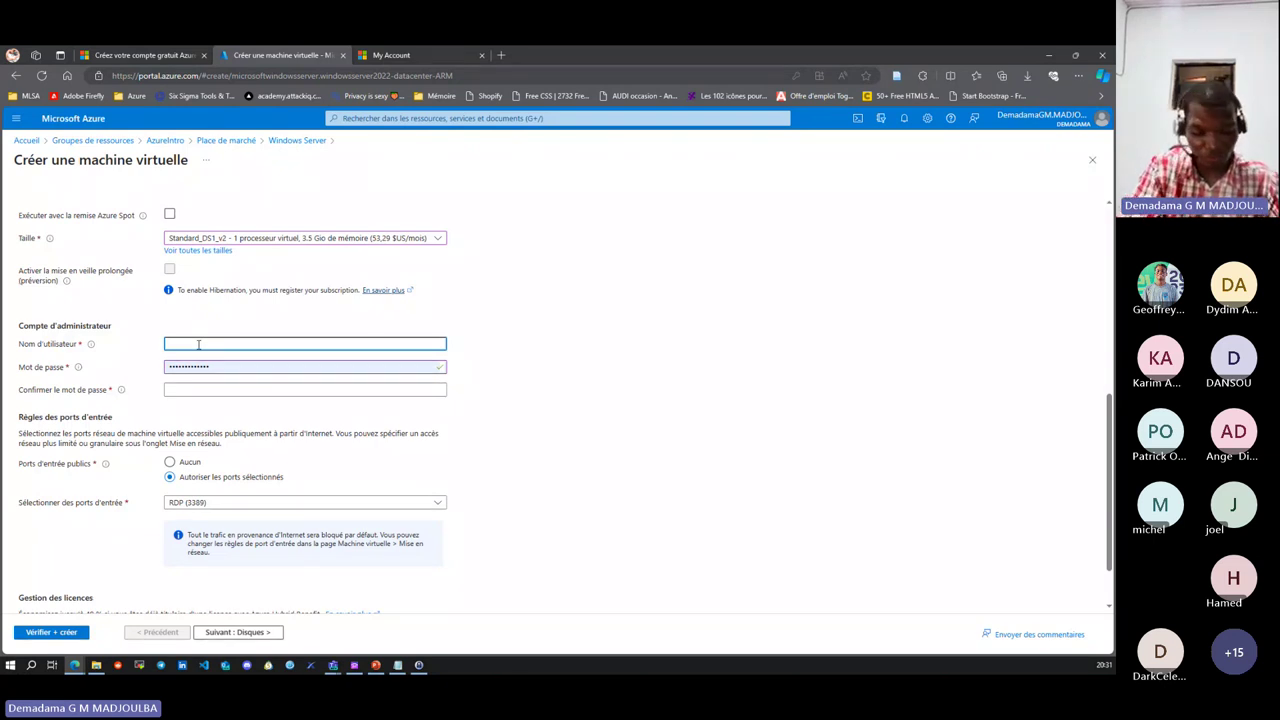
{"action": "type", "text": "ghi"}
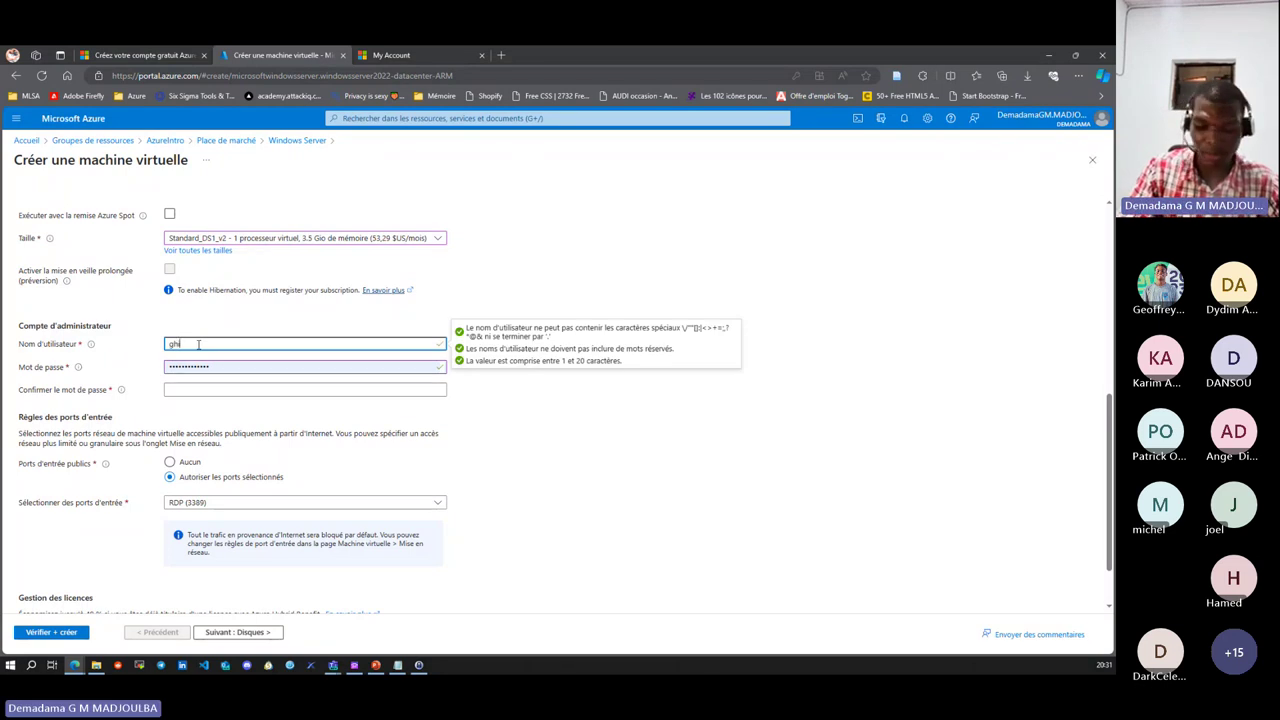
{"action": "key", "text": "BackSpace"}
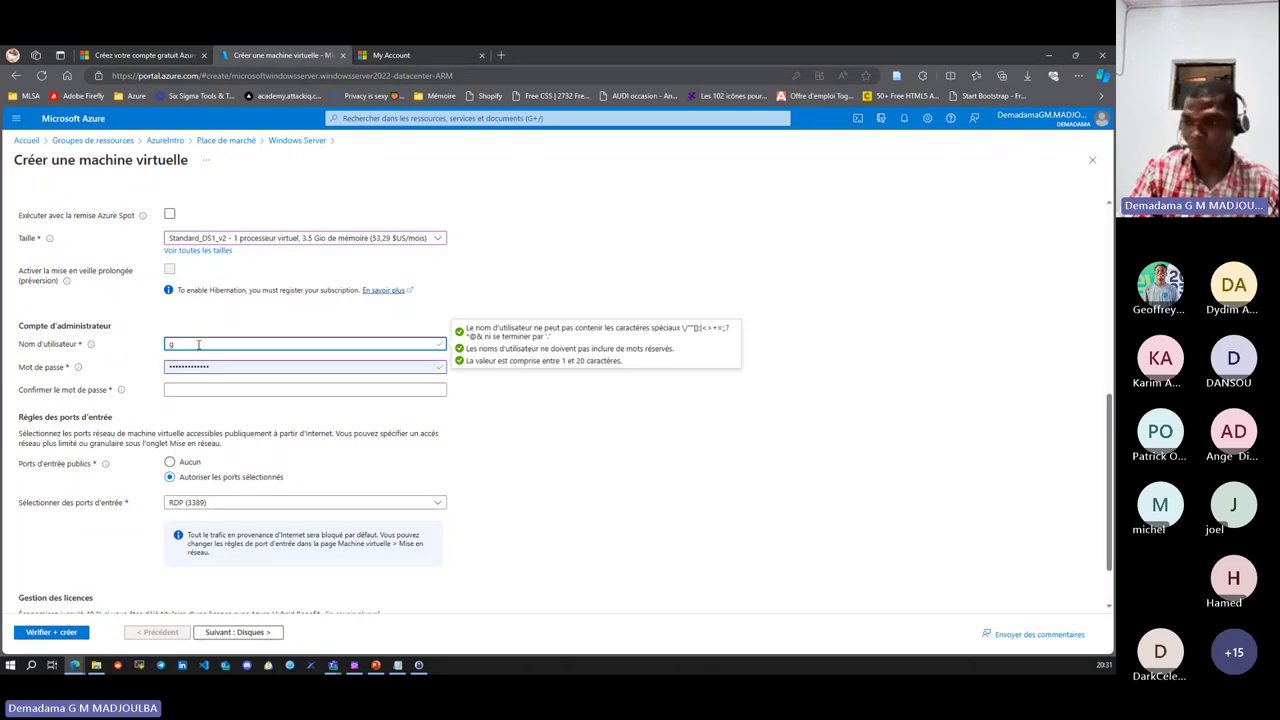
{"action": "type", "text": "dmin"}
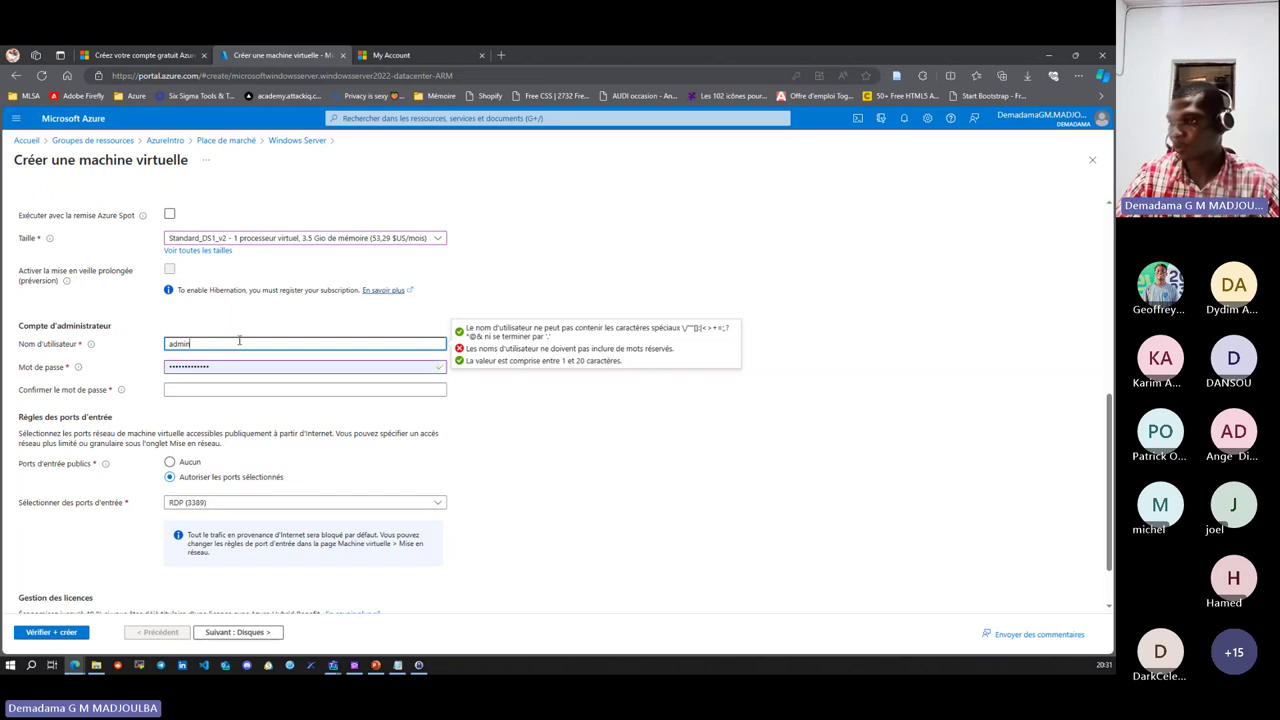
- Replace the administrator account's user name with the administrator's first name
{"action": "double_click", "coordinate": [183, 343]}
{"action": "type", "text": "gh"}
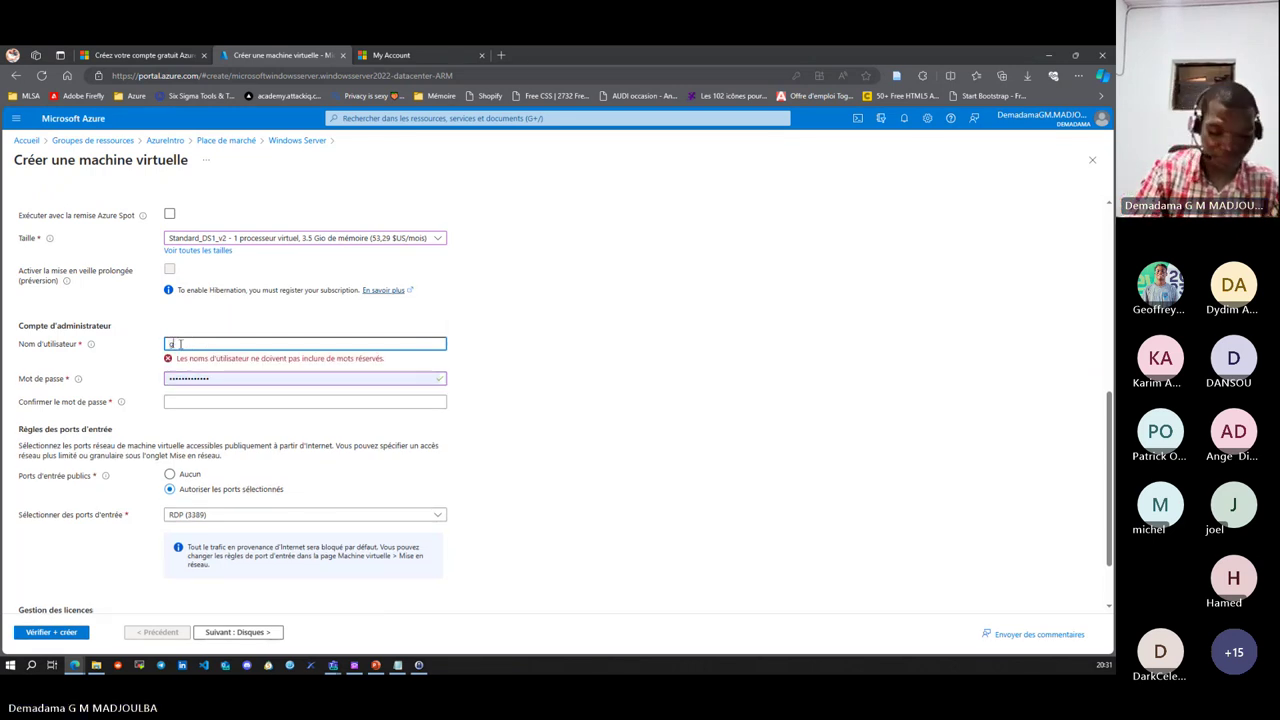
{"action": "type", "text": "lain"}
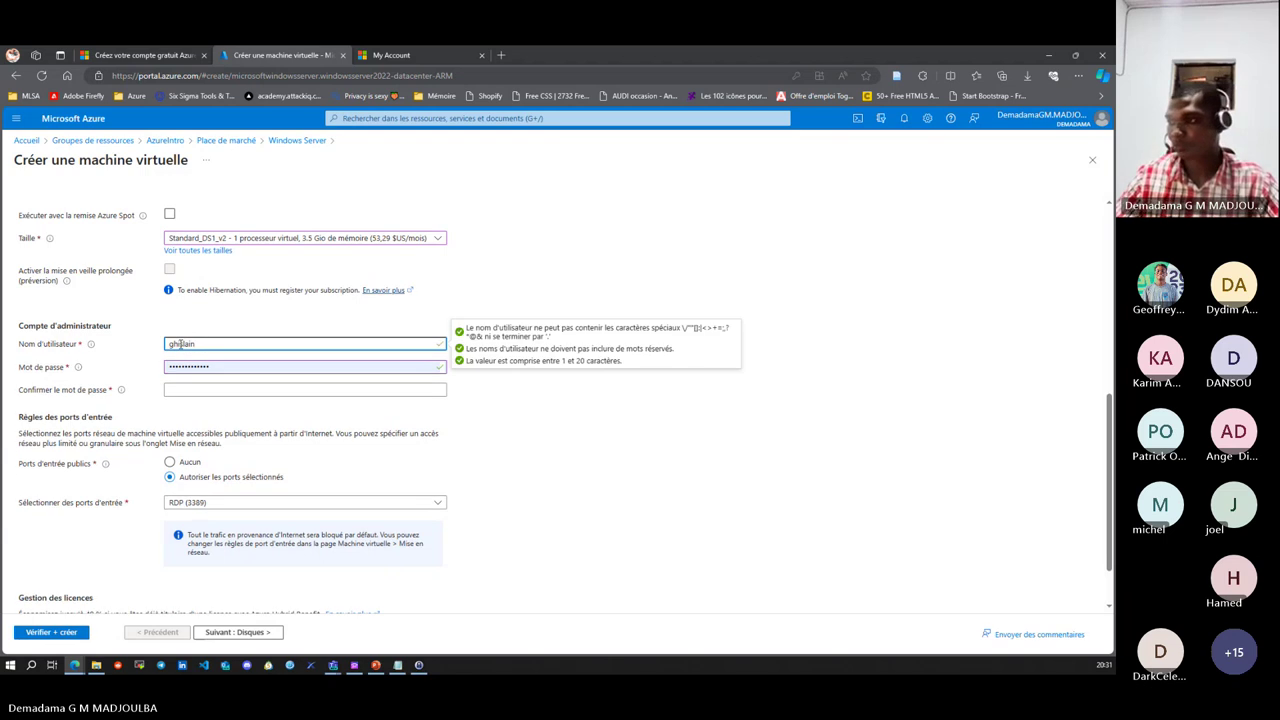
- Replace the prefilled administrator password with a new account password, dismissing the saved password suggestions
{"action": "key", "text": "Tab"}
{"action": "key", "text": "BackSpace"}
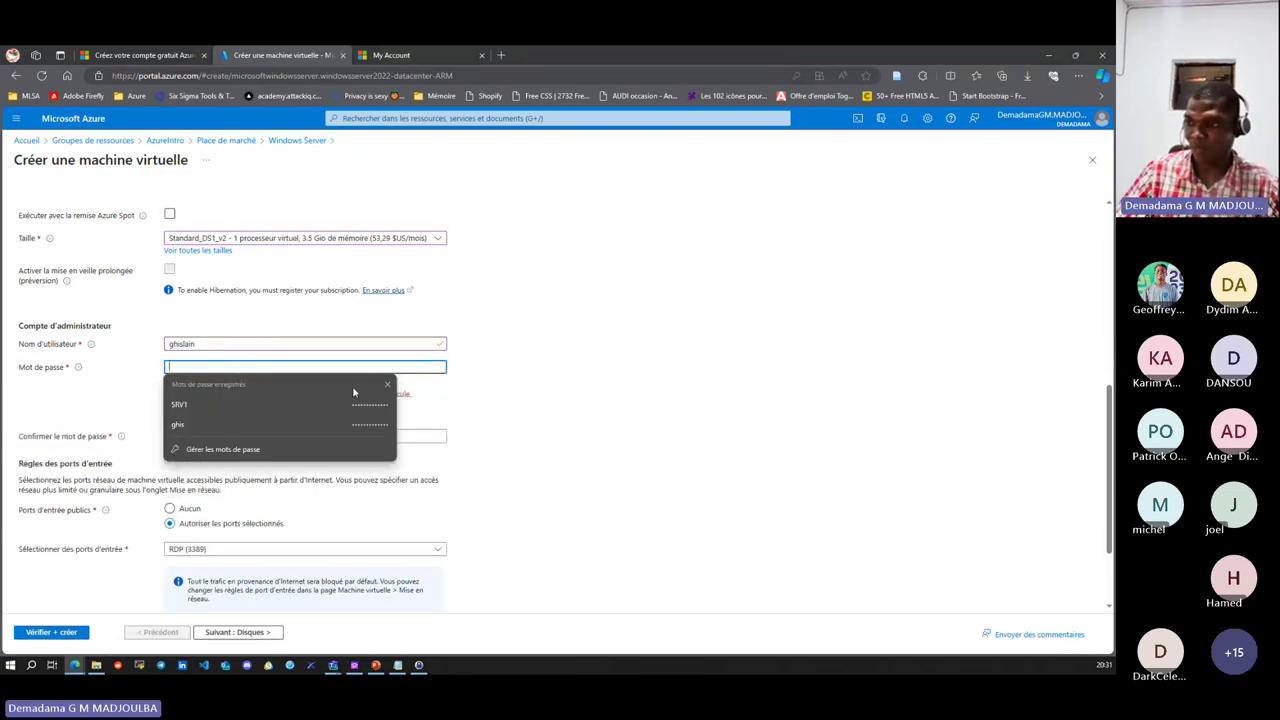
{"action": "left_click", "coordinate": [387, 384]}
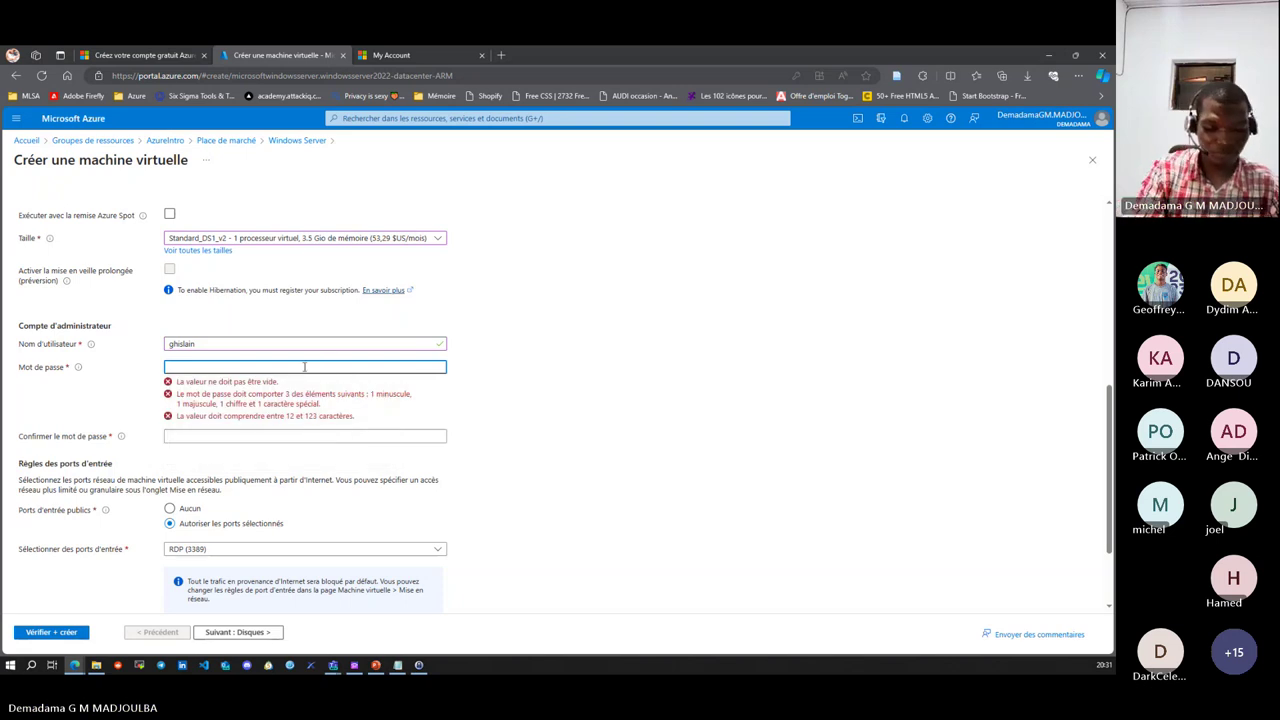
{"action": "type", "text": "•••••"}
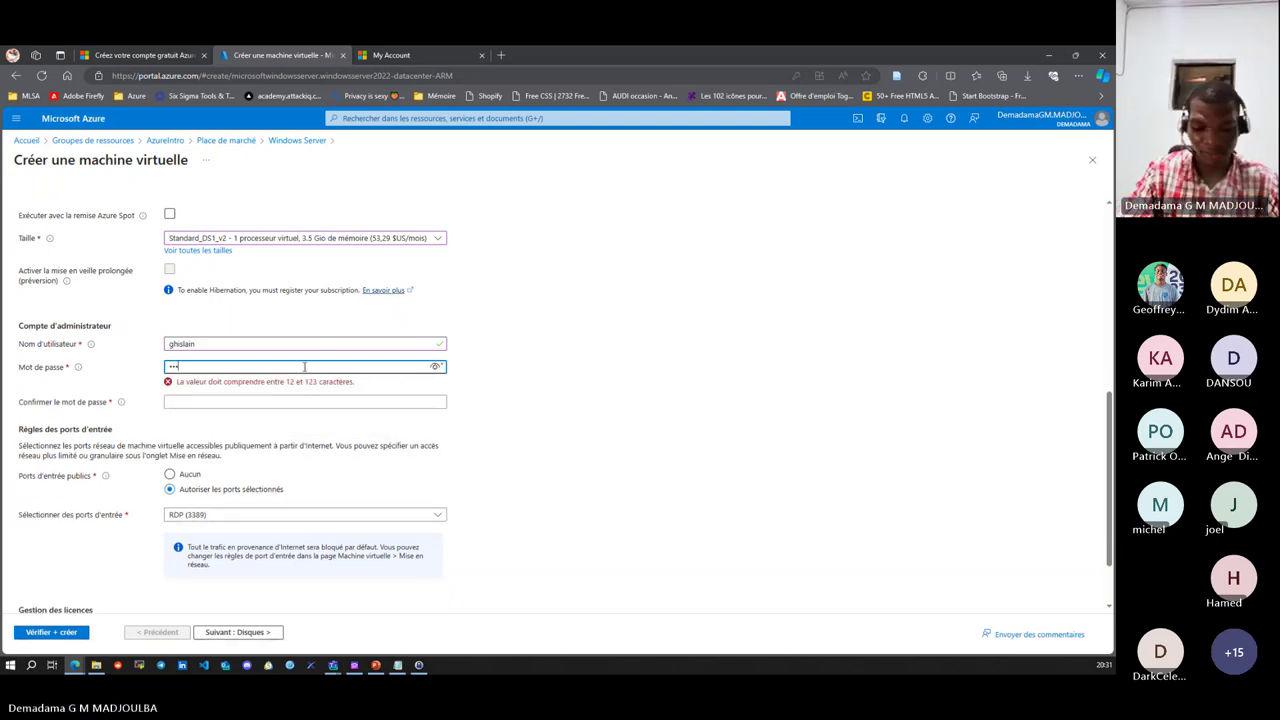
{"action": "key", "text": "BackSpace"}
{"action": "key", "text": "BackSpace"}
{"action": "key", "text": "BackSpace"}
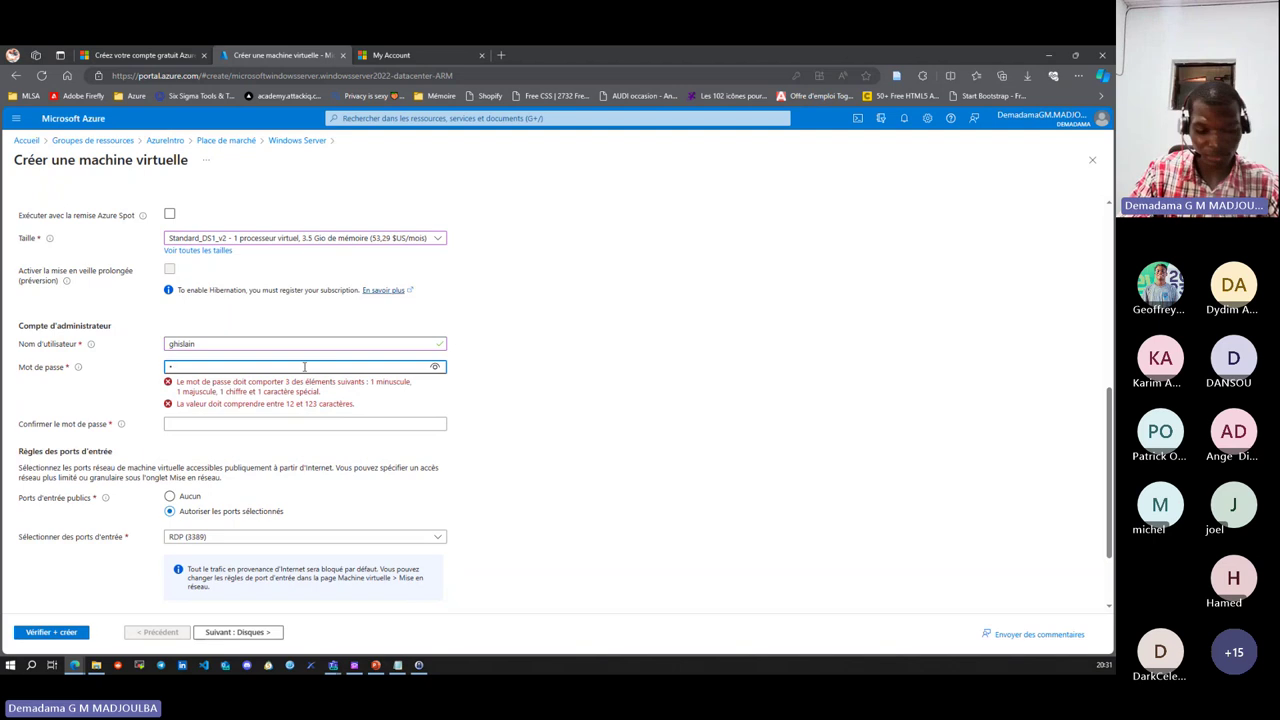
{"action": "type", "text": "•••••••"}
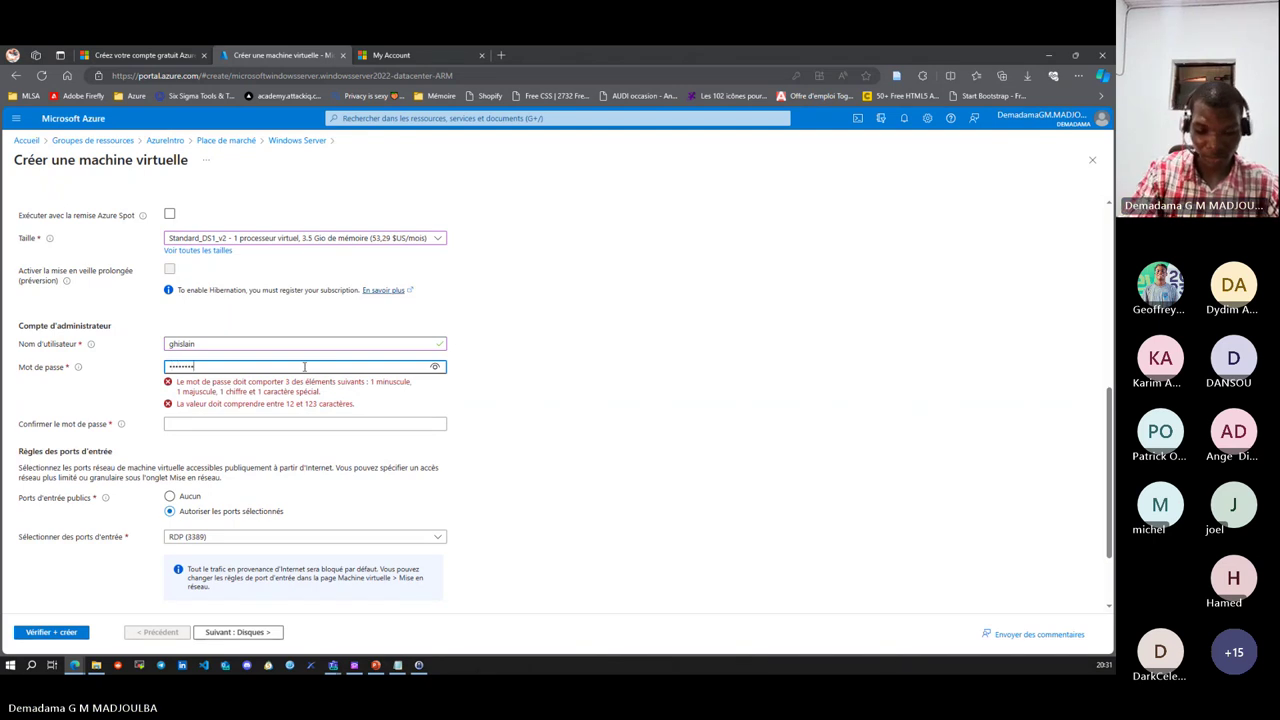
{"action": "type", "text": "••••"}
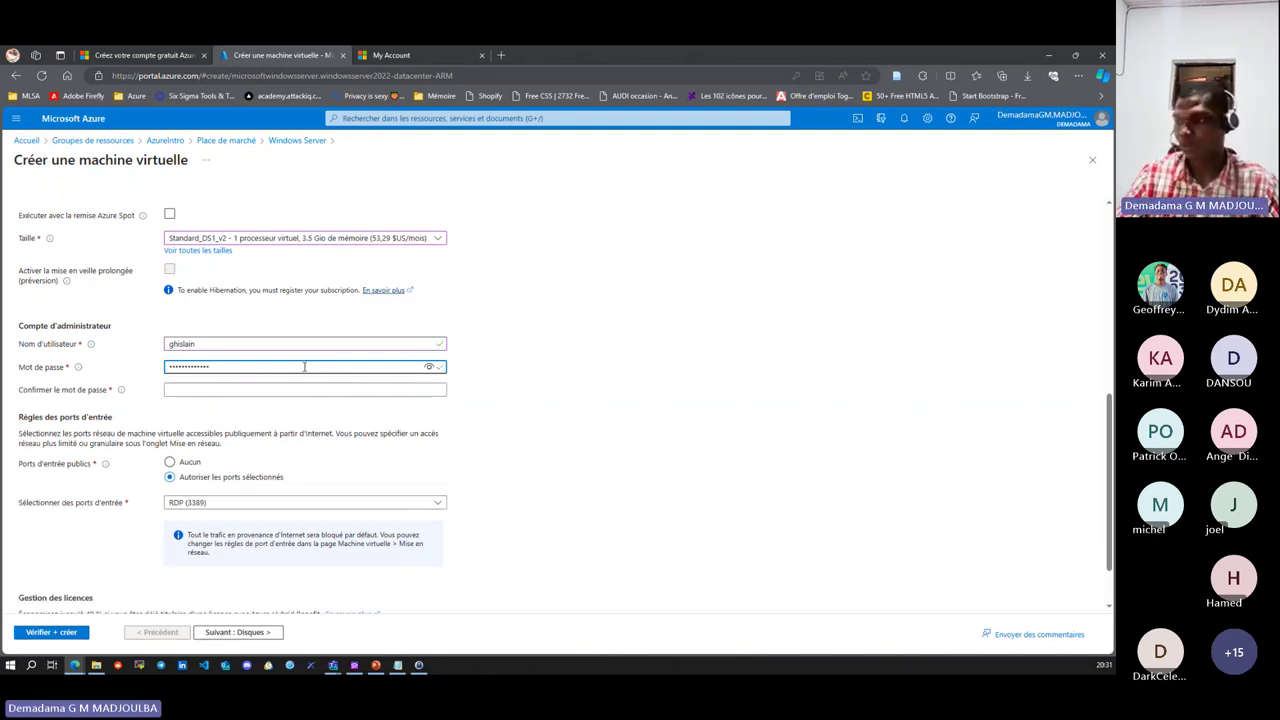
- Confirm the administrator account's password by entering it again
{"action": "left_click", "coordinate": [277, 389]}
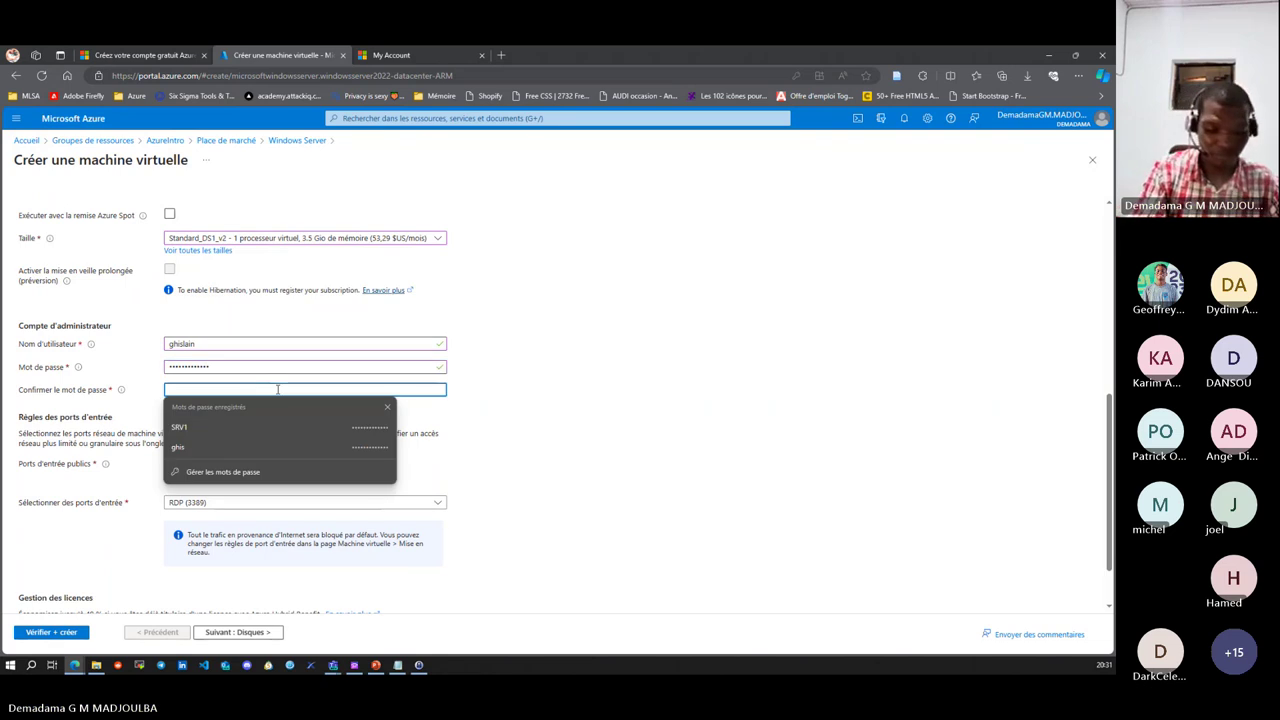
{"action": "type", "text": "••••••••"}
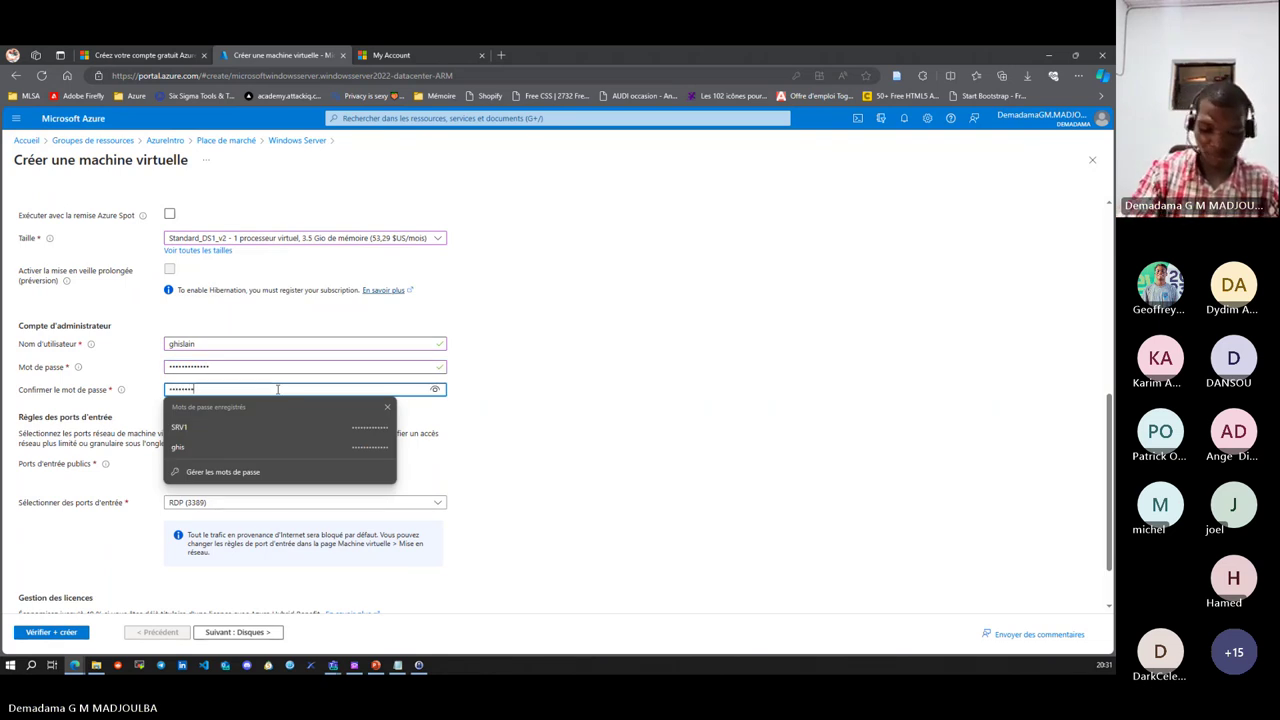
{"action": "type", "text": "••••"}
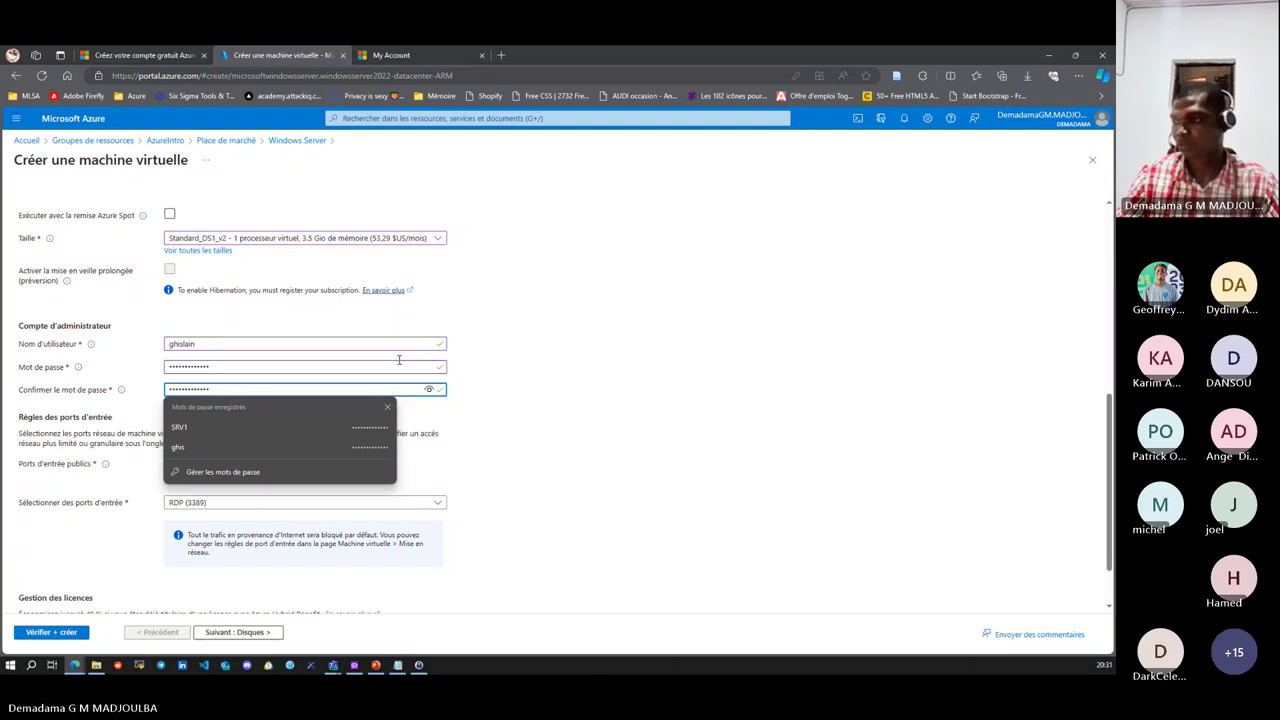
{"action": "left_click", "coordinate": [570, 354]}
- Review the public inbound ports that can be allowed for the virtual machine, keeping RDP (3389) selected
{"action": "scroll", "coordinate": [177, 423], "scroll_direction": "down", "scroll_amount": 1}
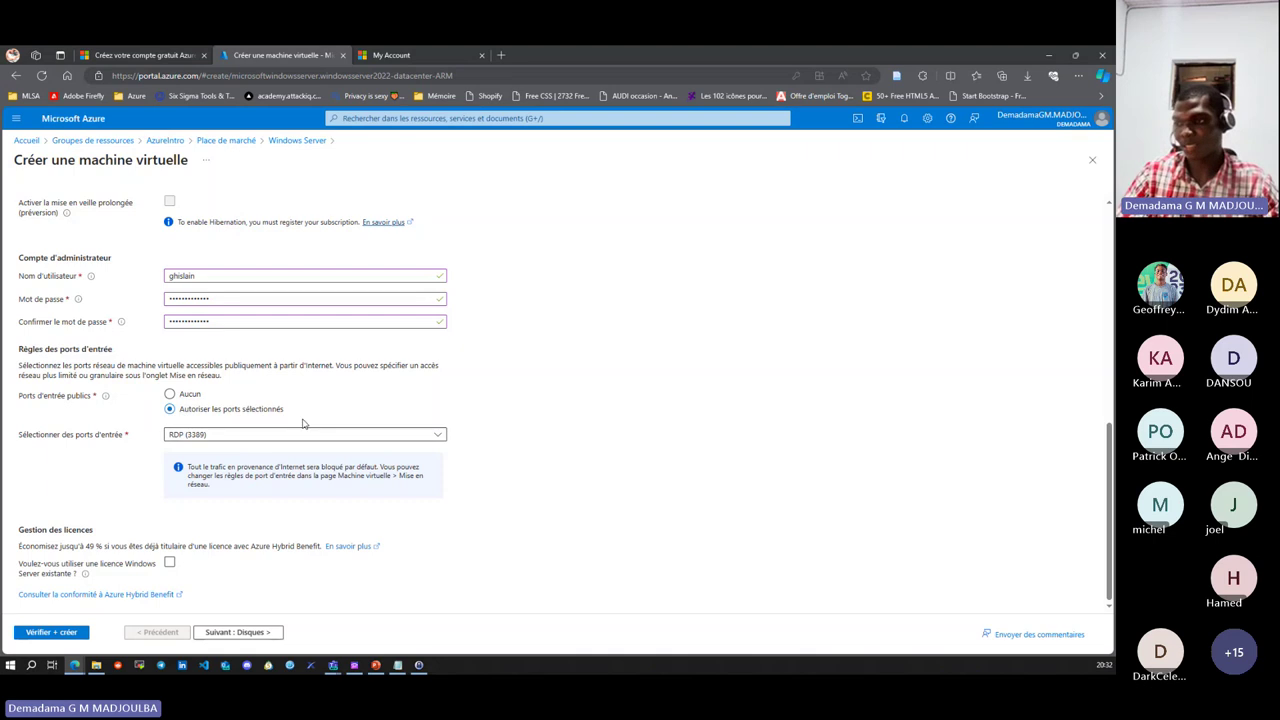
{"action": "left_click", "coordinate": [262, 437]}
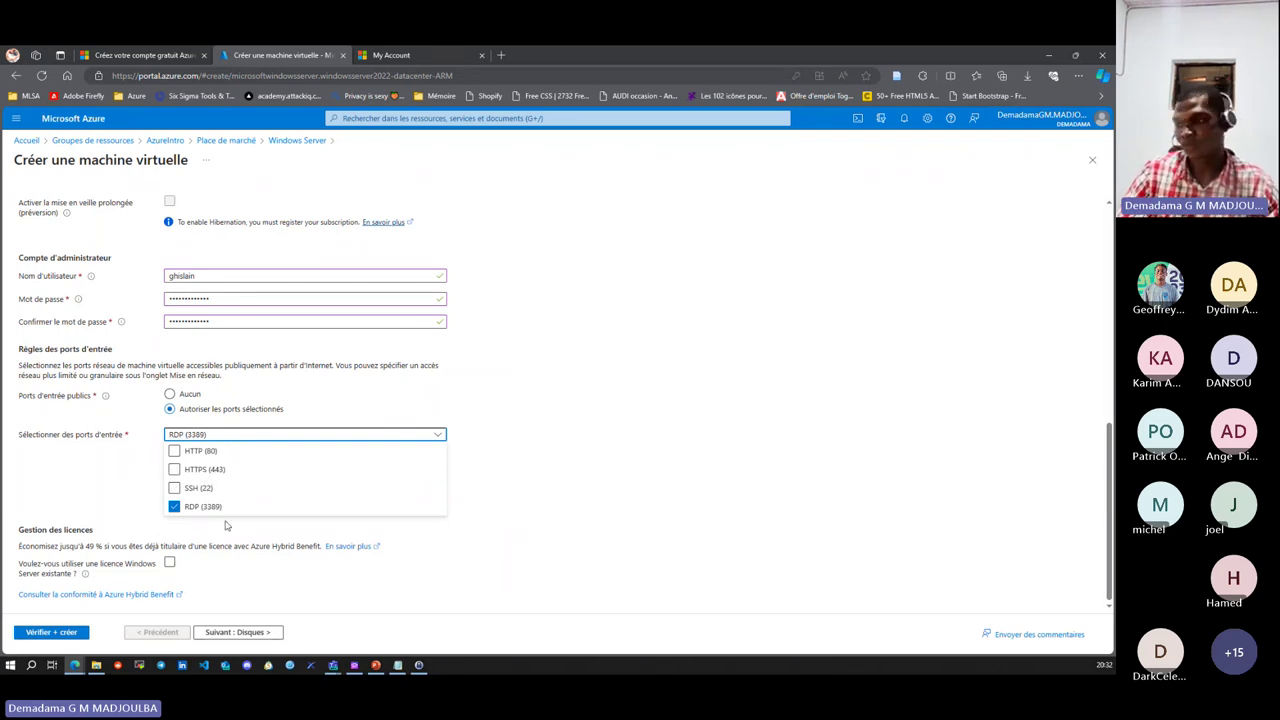
{"action": "left_click", "coordinate": [440, 438]}
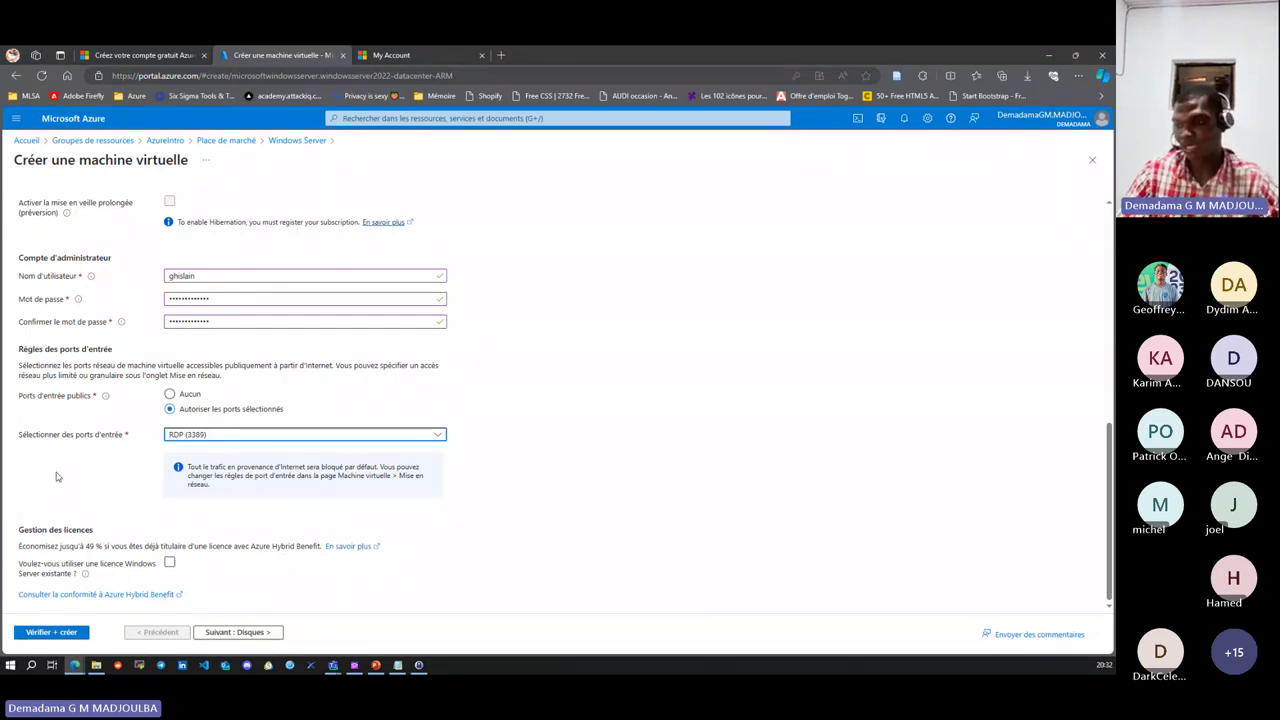
- Try using an existing Windows Server licence for the virtual machine and confirming its eligibility for Azure Hybrid Benefit
{"action": "left_click", "coordinate": [169, 562]}
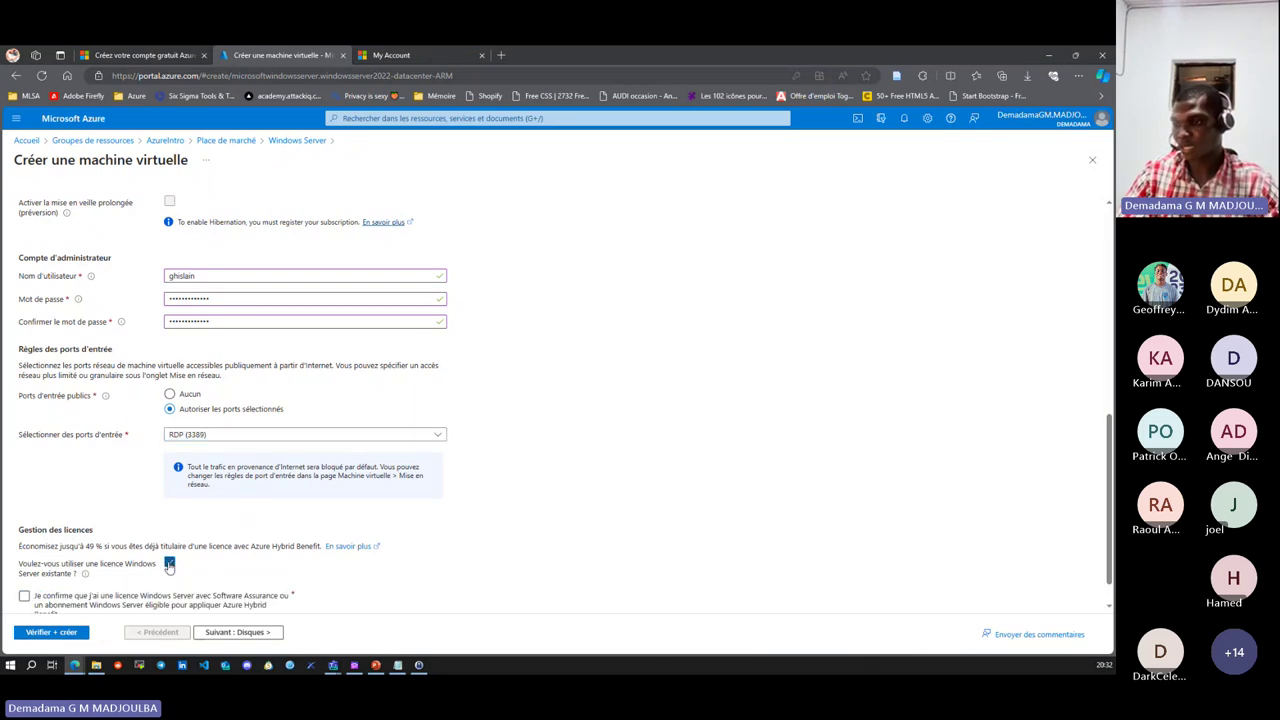
{"action": "scroll", "coordinate": [152, 545], "scroll_direction": "down", "scroll_amount": 1}
{"action": "left_click", "coordinate": [25, 558]}
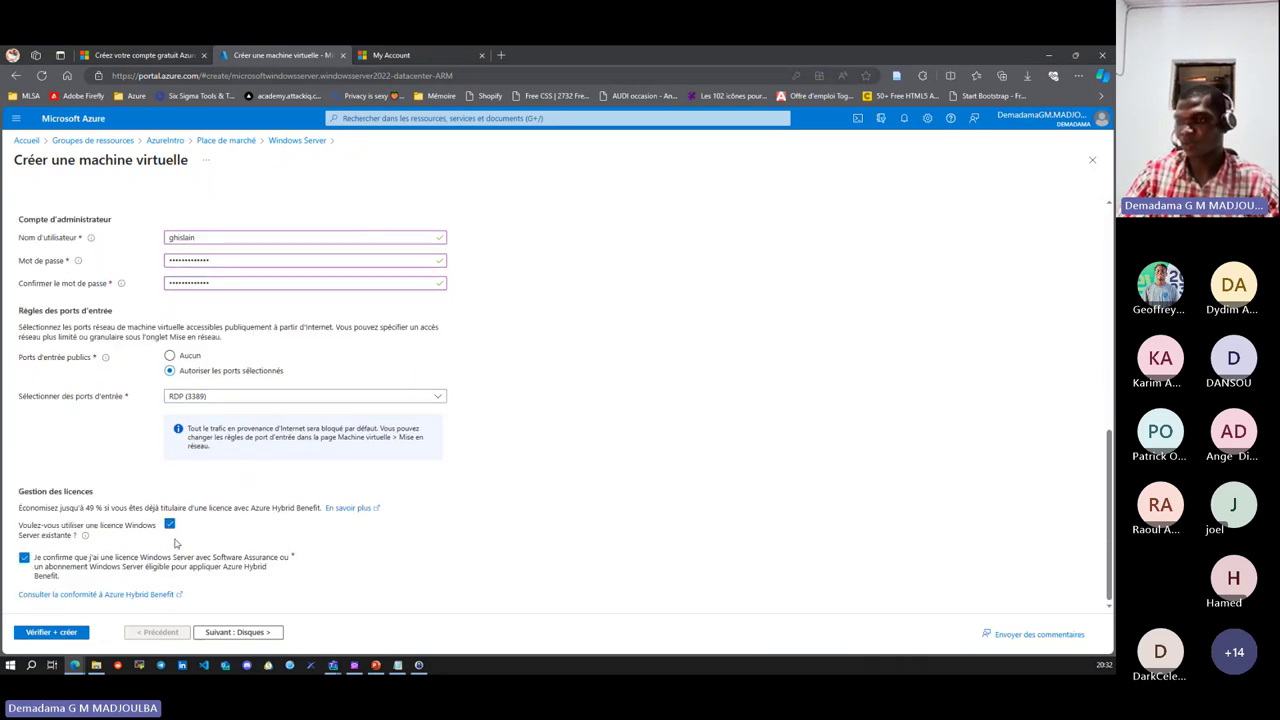
{"action": "scroll", "coordinate": [171, 530], "scroll_direction": "up", "scroll_amount": 10}
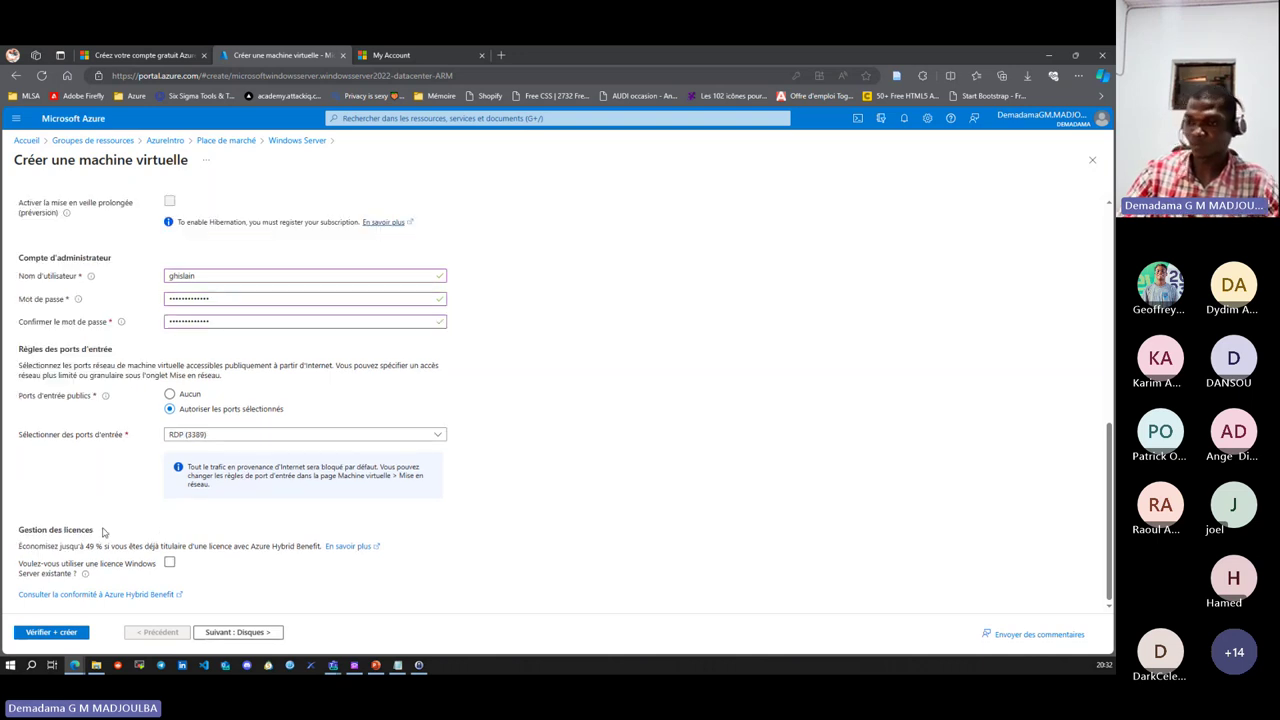
{"action": "scroll", "coordinate": [102, 532], "scroll_direction": "down", "scroll_amount": 10}
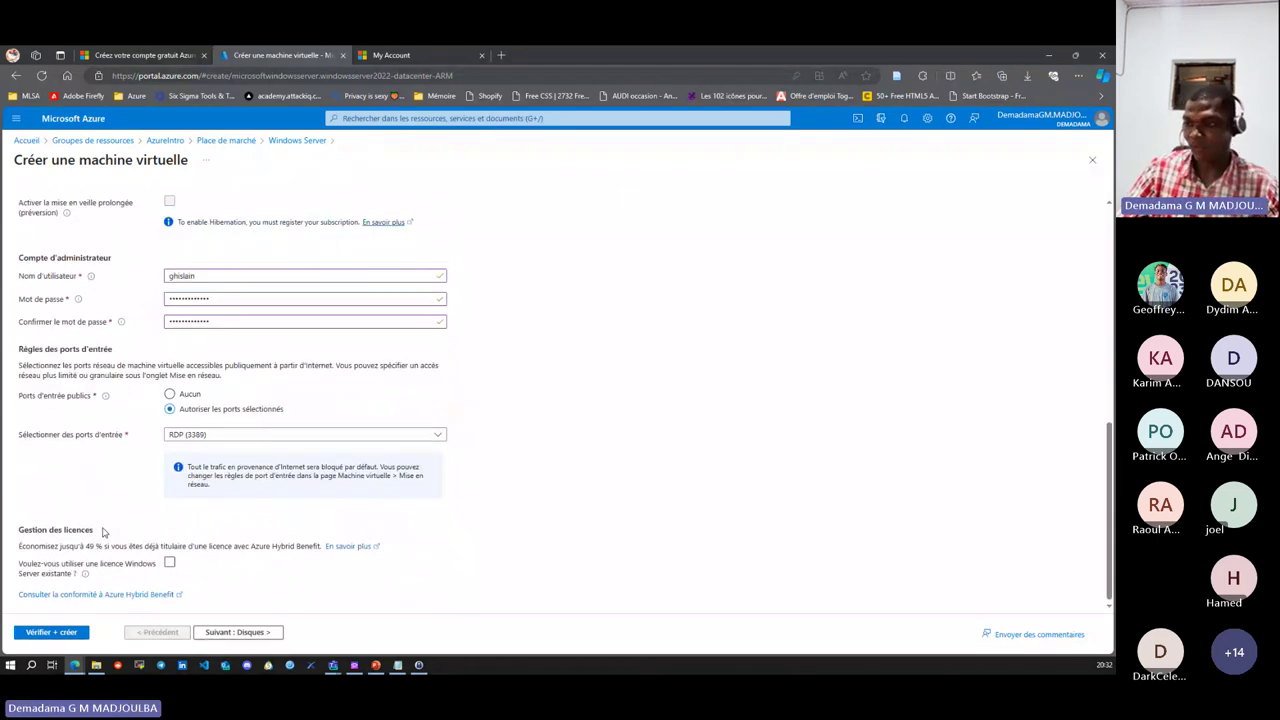
- Continue to the disk settings and look through the available operating system disk sizes, keeping the default image size
{"action": "scroll", "coordinate": [102, 532], "scroll_direction": "up", "scroll_amount": 10}
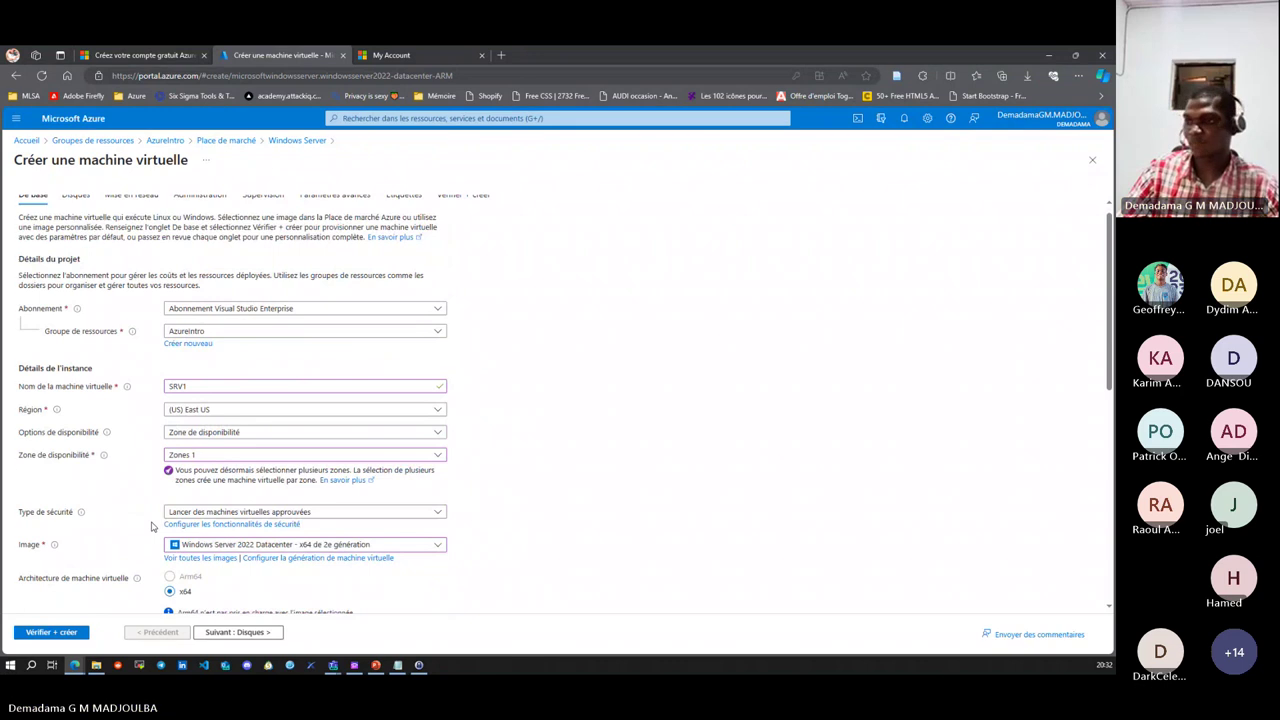
{"action": "left_click", "coordinate": [237, 632]}
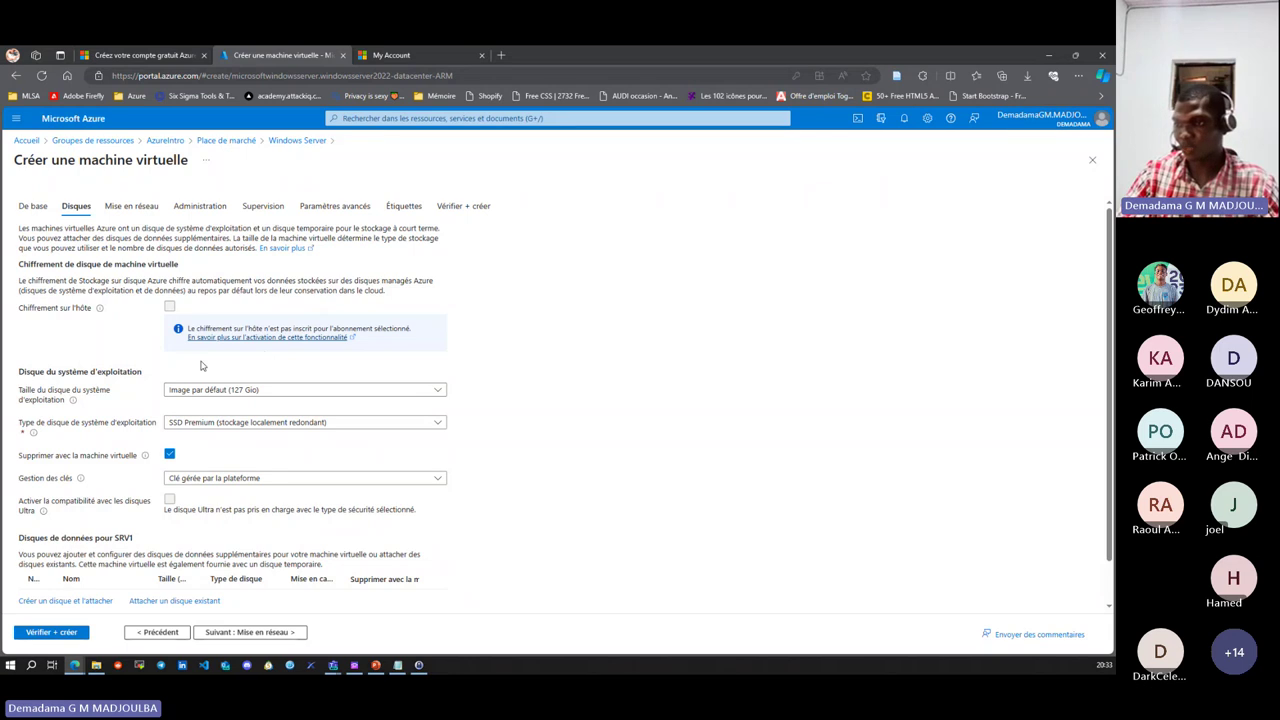
{"action": "scroll", "coordinate": [188, 368], "scroll_direction": "down", "scroll_amount": 2}
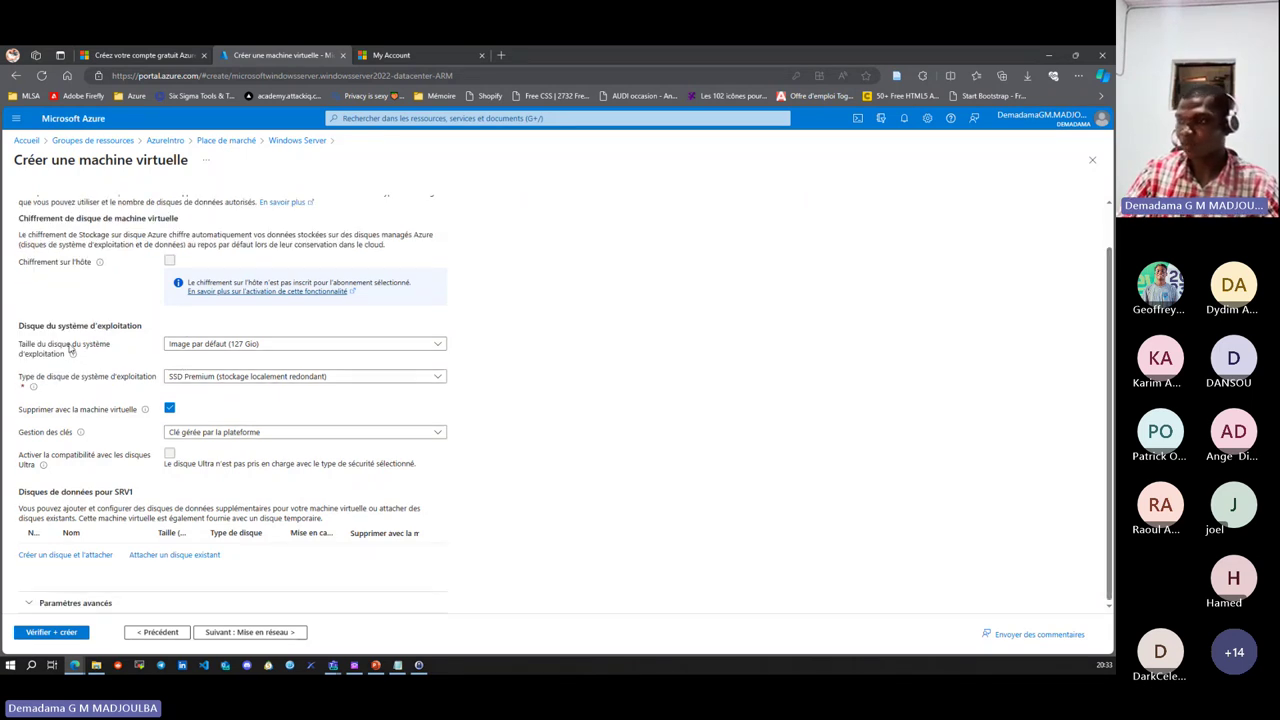
{"action": "left_click", "coordinate": [312, 345]}
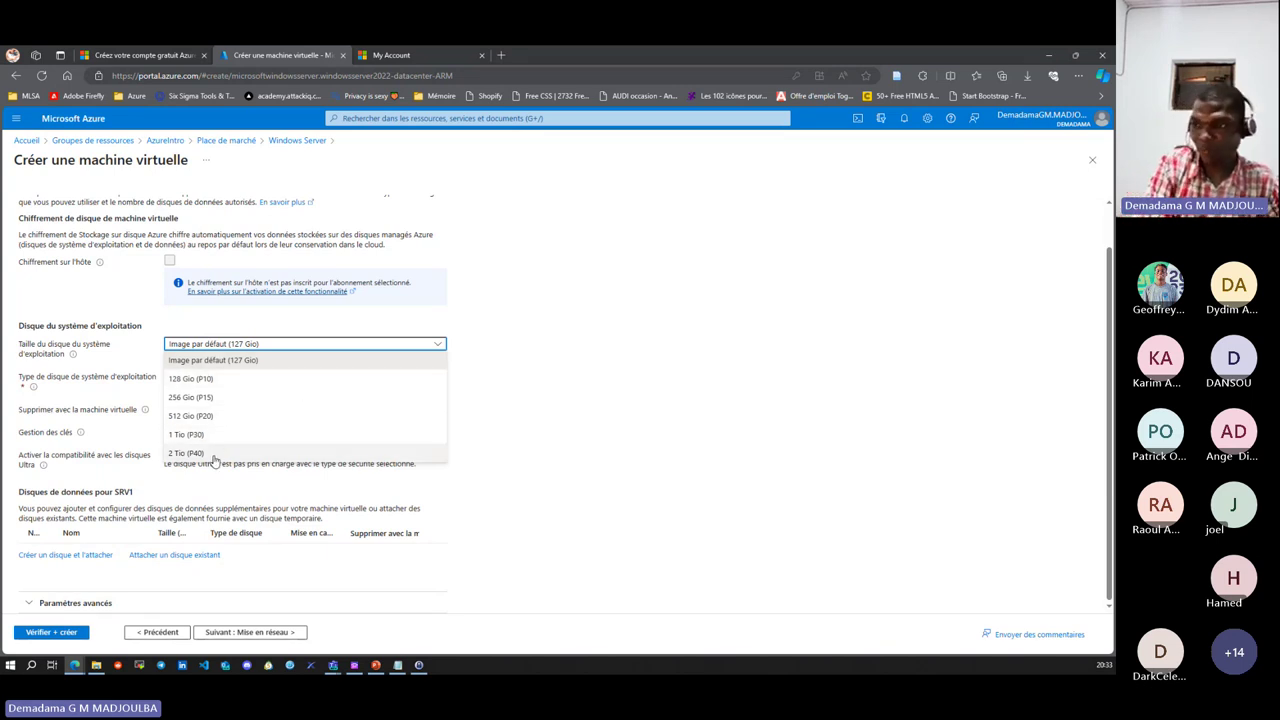
{"action": "left_click", "coordinate": [614, 292]}
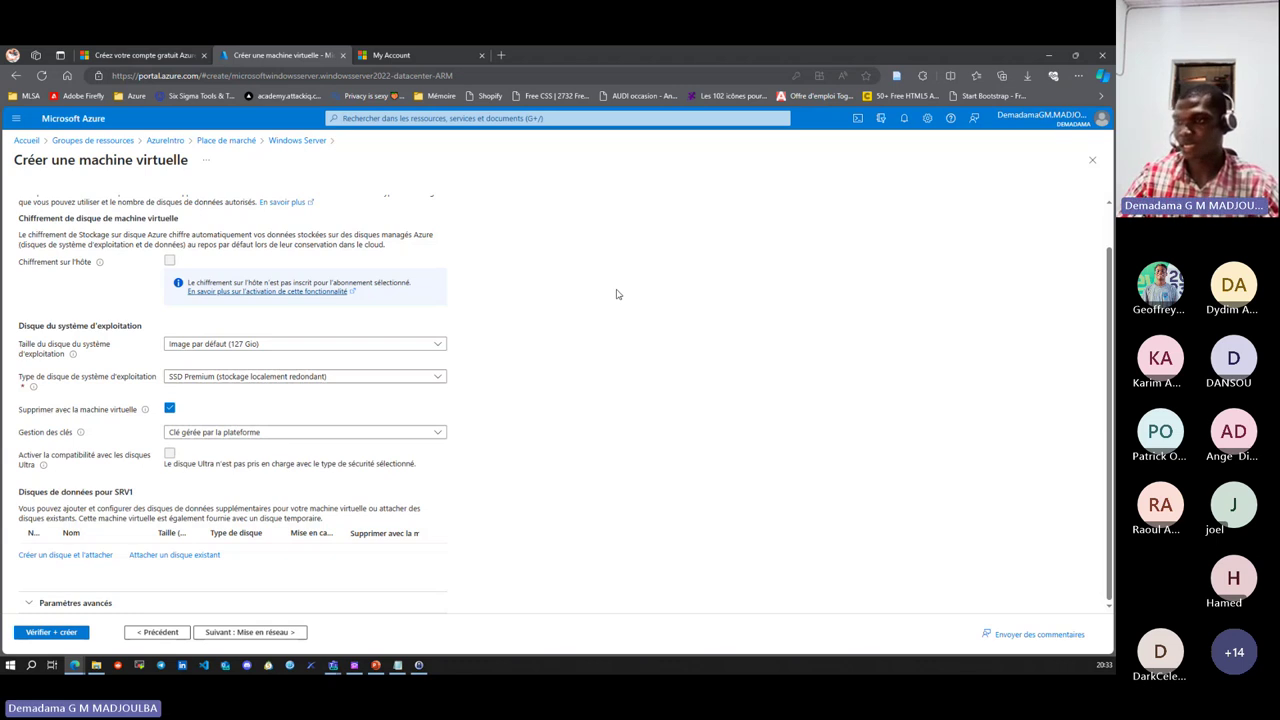
- Examine the operating system disk types offered for locally redundant and zone-redundant storage, keeping the locally redundant SSD Premium
{"action": "left_click", "coordinate": [301, 379]}
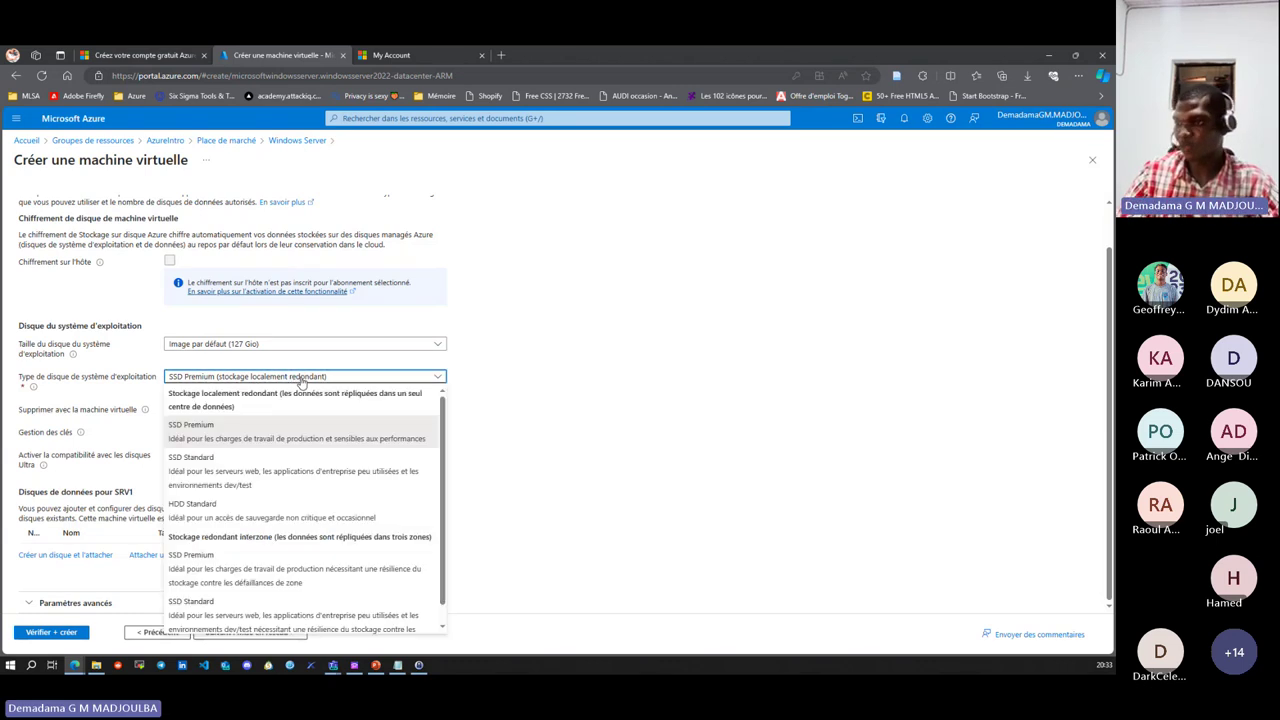
{"action": "left_click", "coordinate": [565, 348]}
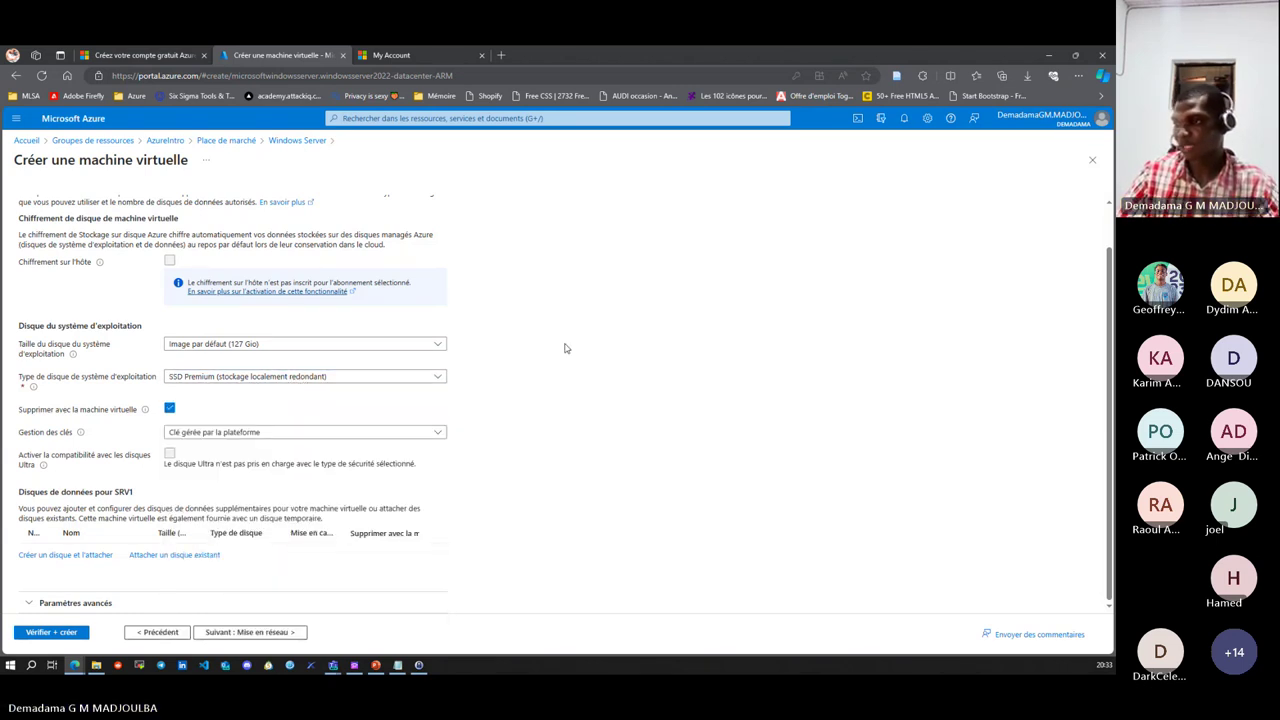
{"action": "left_click", "coordinate": [392, 377]}
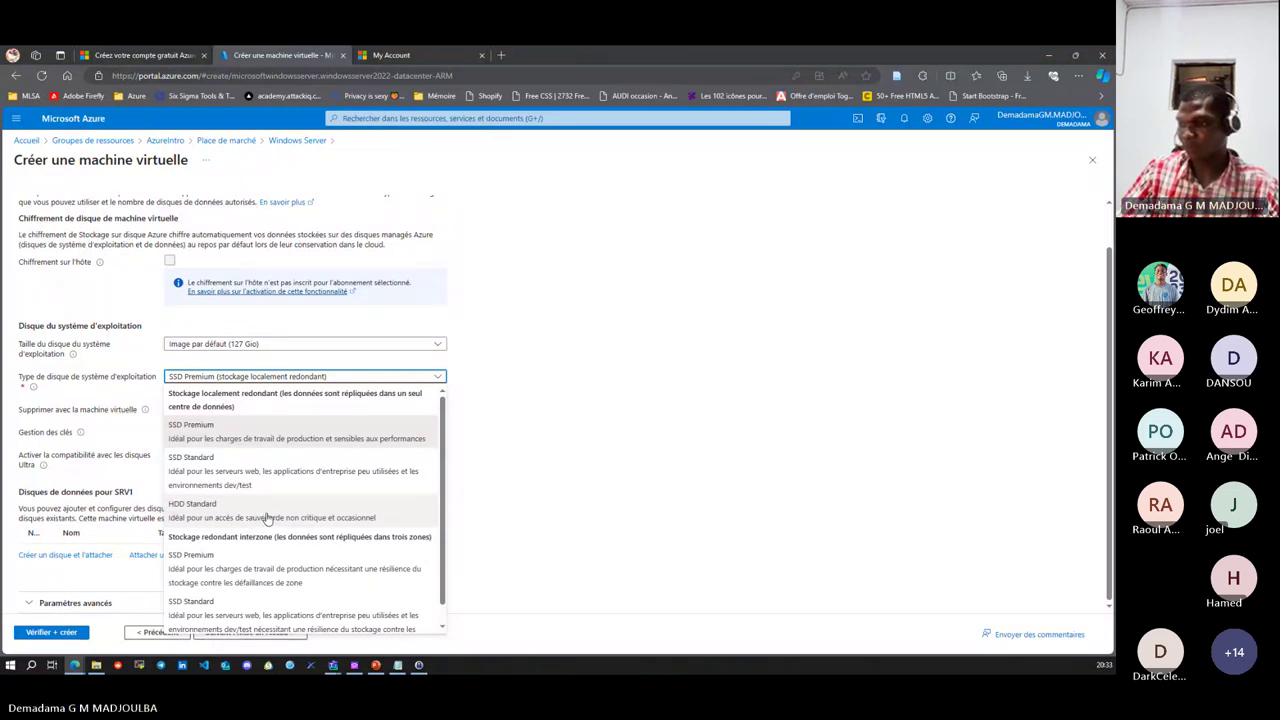
{"action": "scroll", "coordinate": [258, 515], "scroll_direction": "down", "scroll_amount": 1}
{"action": "scroll", "coordinate": [258, 511], "scroll_direction": "up", "scroll_amount": 1}
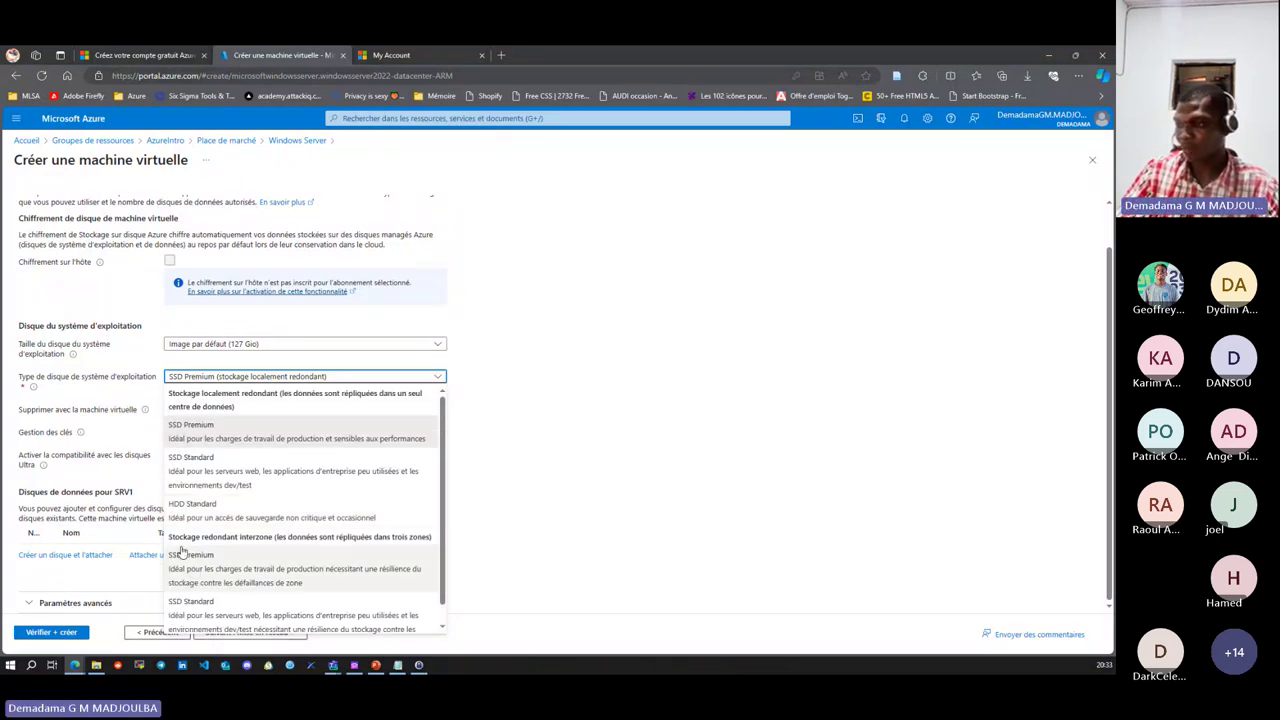
{"action": "scroll", "coordinate": [198, 540], "scroll_direction": "down", "scroll_amount": 1}
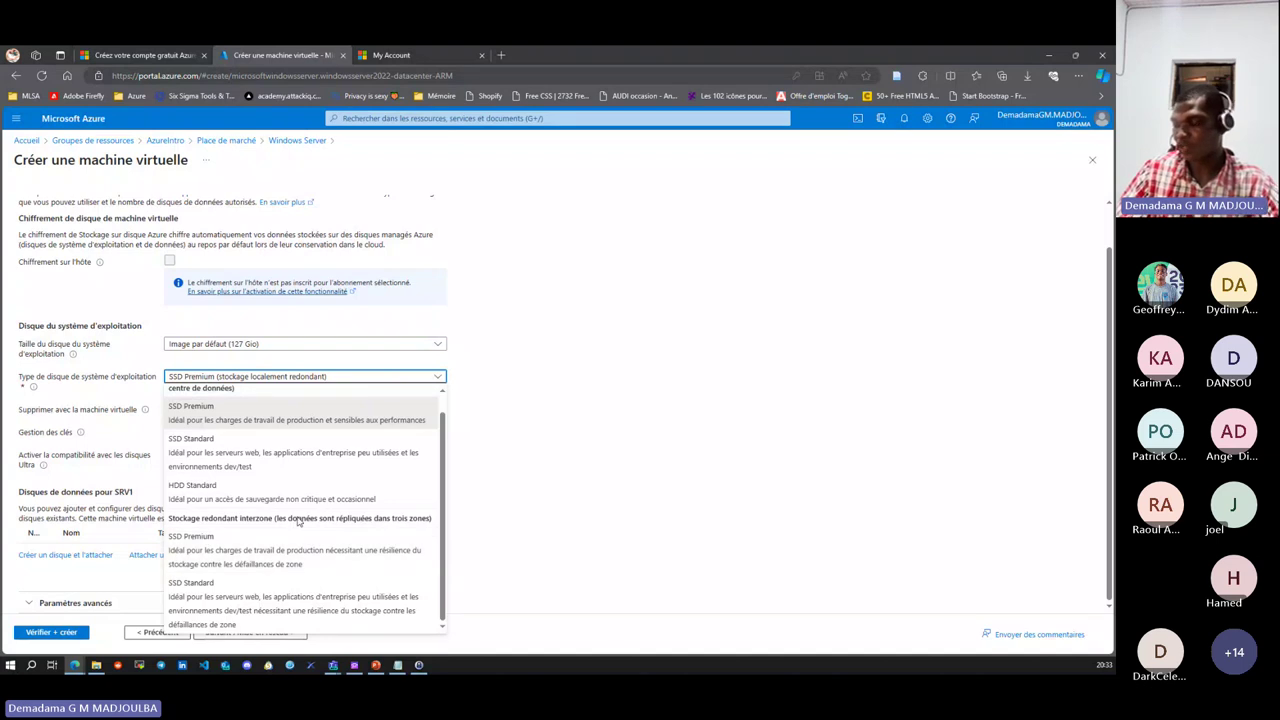
{"action": "scroll", "coordinate": [343, 507], "scroll_direction": "up", "scroll_amount": 1}
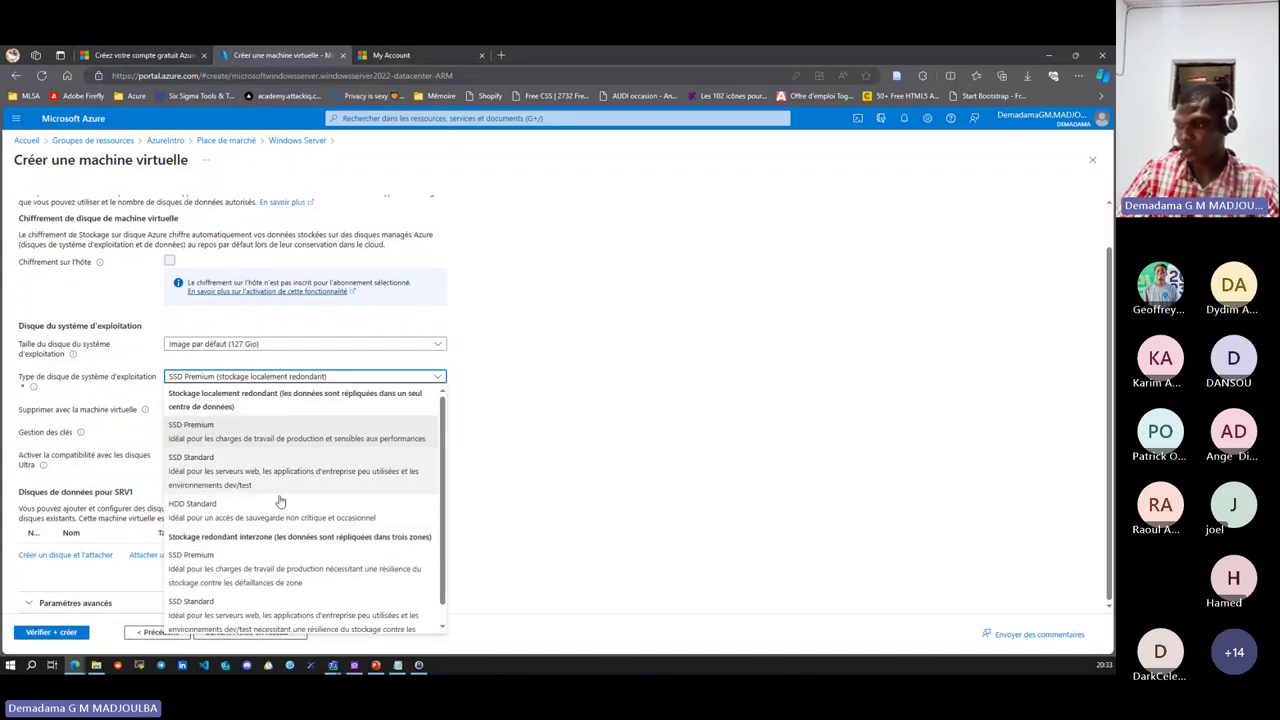
{"action": "scroll", "coordinate": [270, 525], "scroll_direction": "down", "scroll_amount": 1}
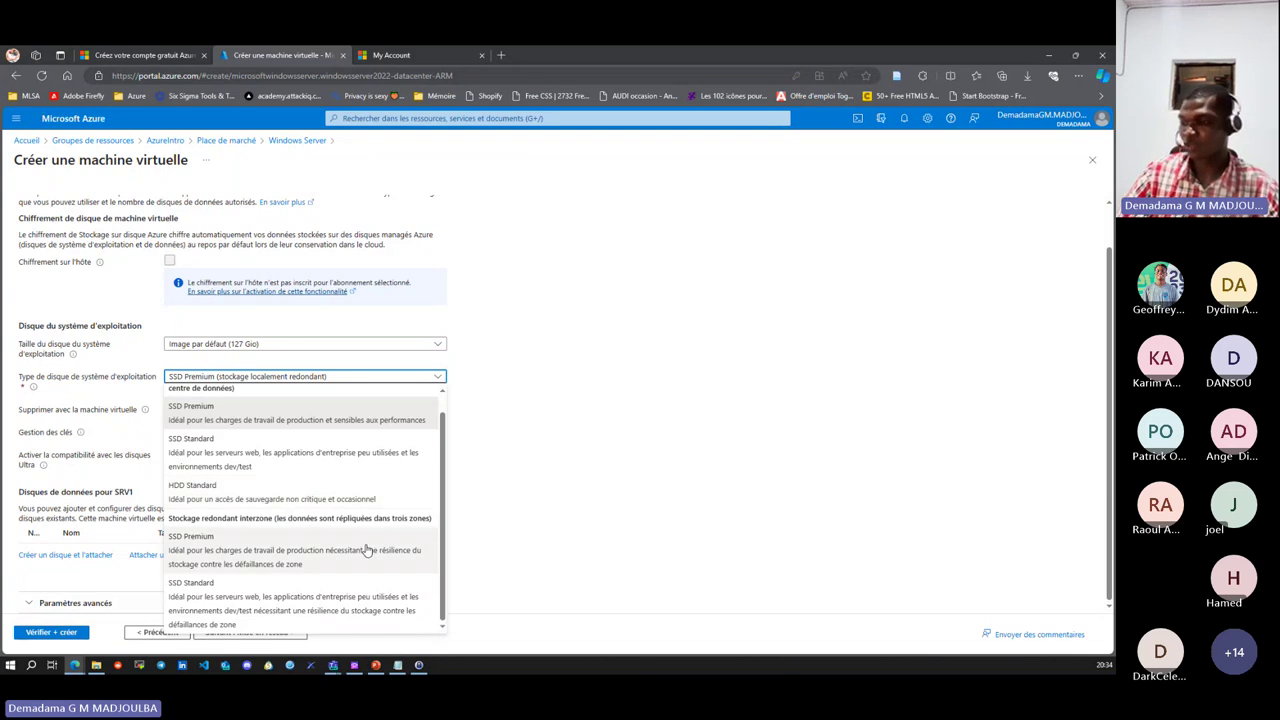
{"action": "left_click", "coordinate": [633, 427]}
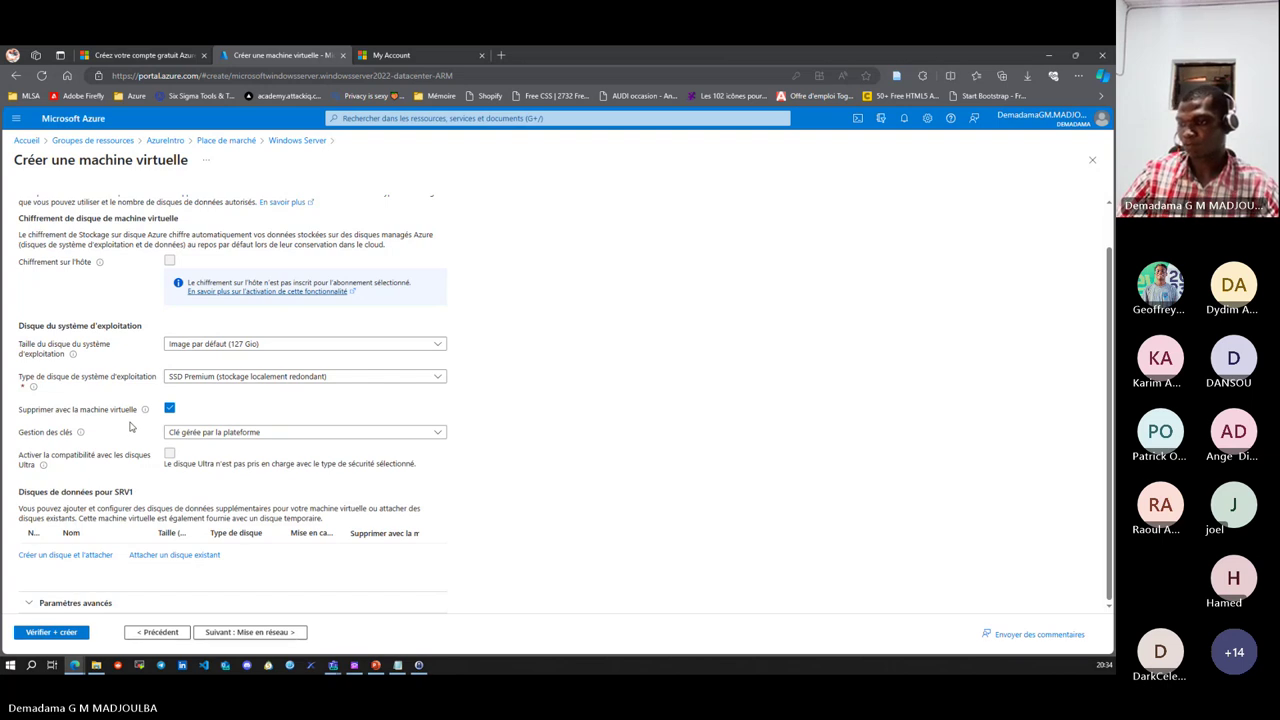
- Try creating a data disk for SRV1 with Objet blob de stockage as the source type, then discard it
{"action": "scroll", "coordinate": [129, 427], "scroll_direction": "up", "scroll_amount": 1}
{"action": "scroll", "coordinate": [129, 427], "scroll_direction": "down", "scroll_amount": 1}
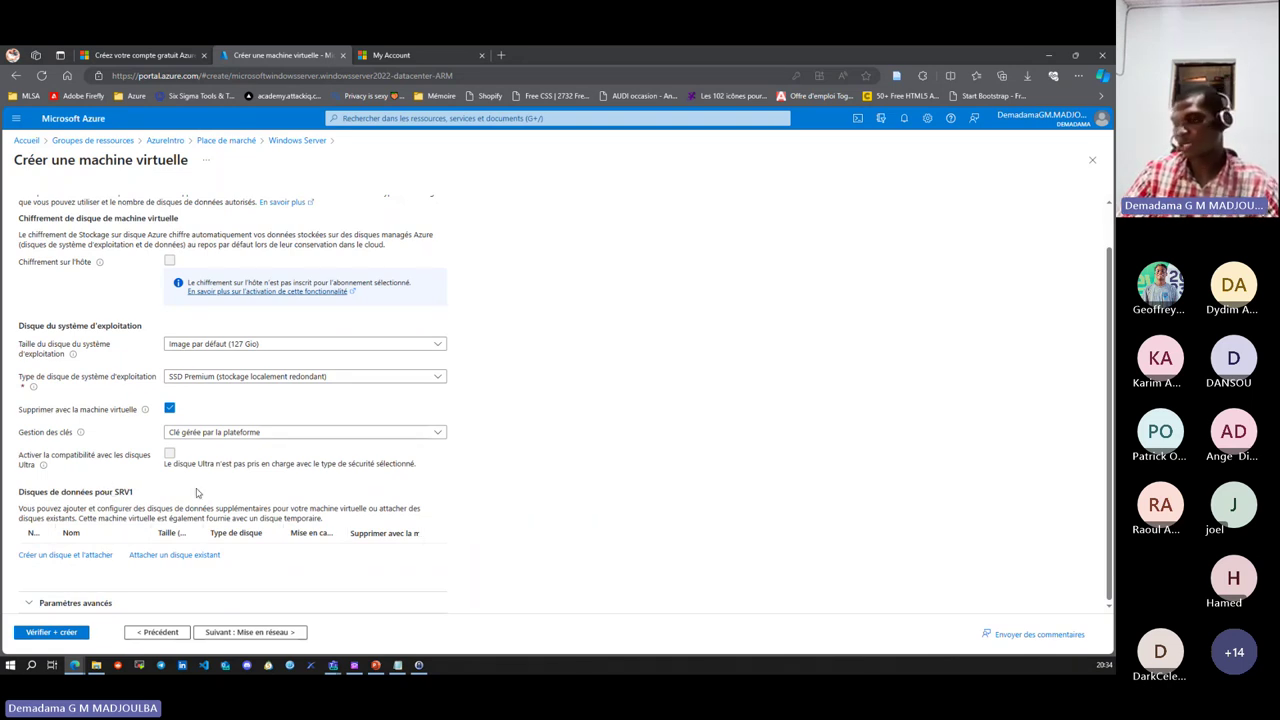
{"action": "left_click", "coordinate": [88, 557]}
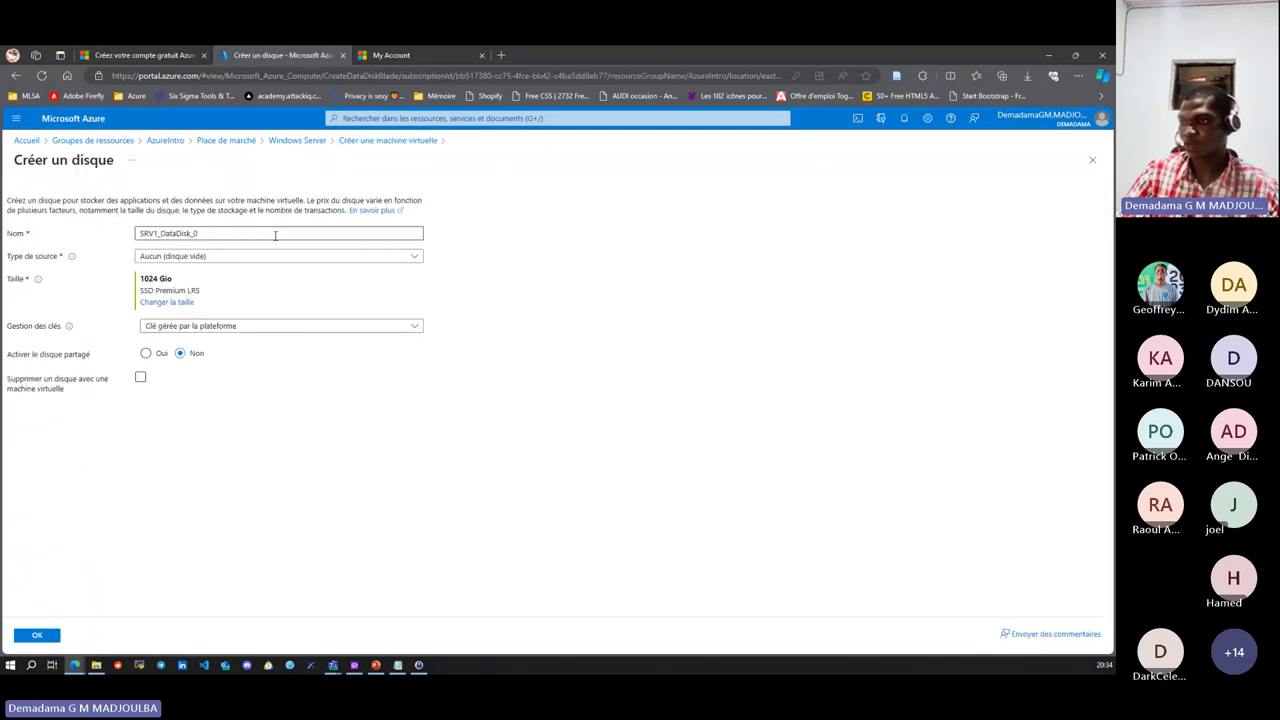
{"action": "left_click", "coordinate": [170, 257]}
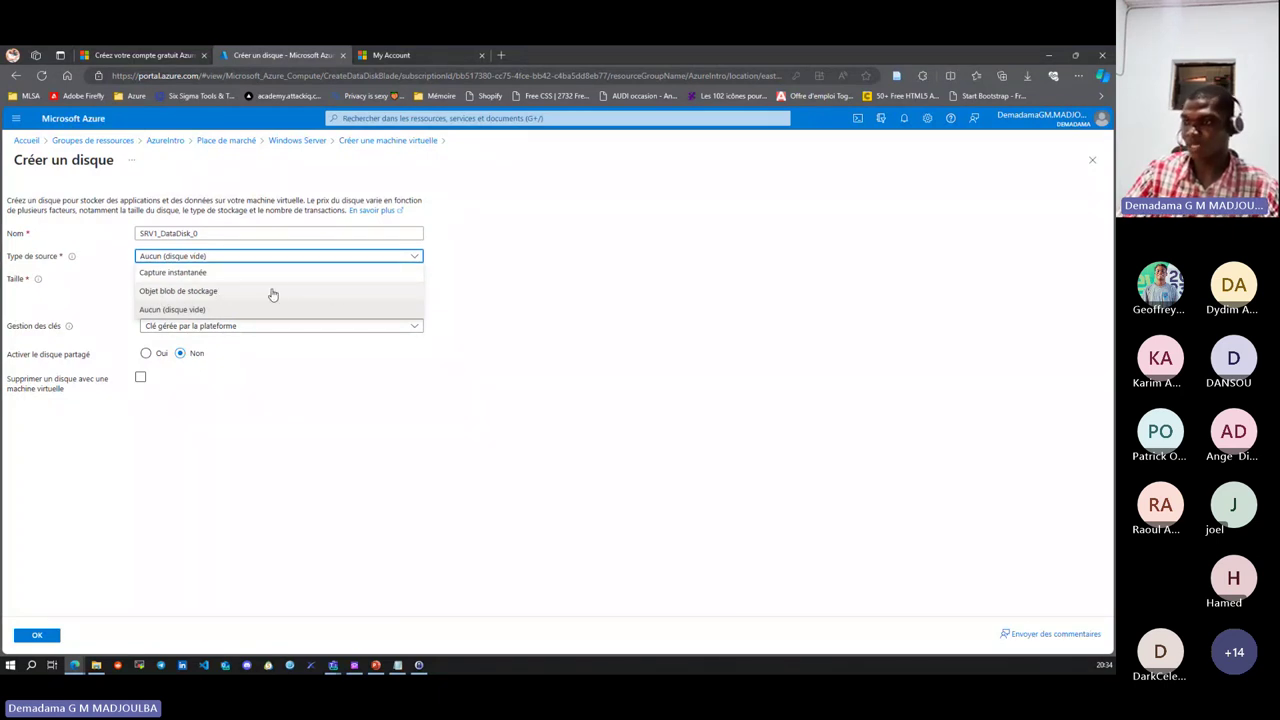
{"action": "left_click", "coordinate": [262, 256]}
{"action": "left_click", "coordinate": [193, 256]}
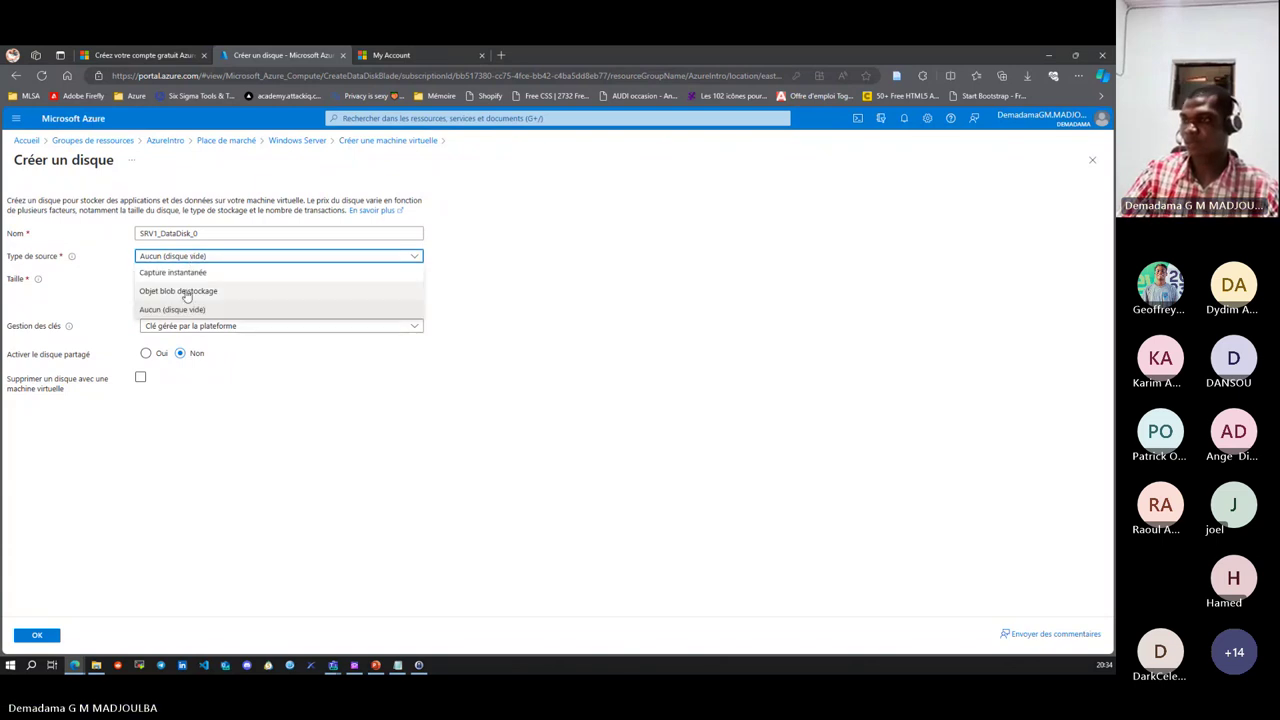
{"action": "left_click", "coordinate": [189, 290]}
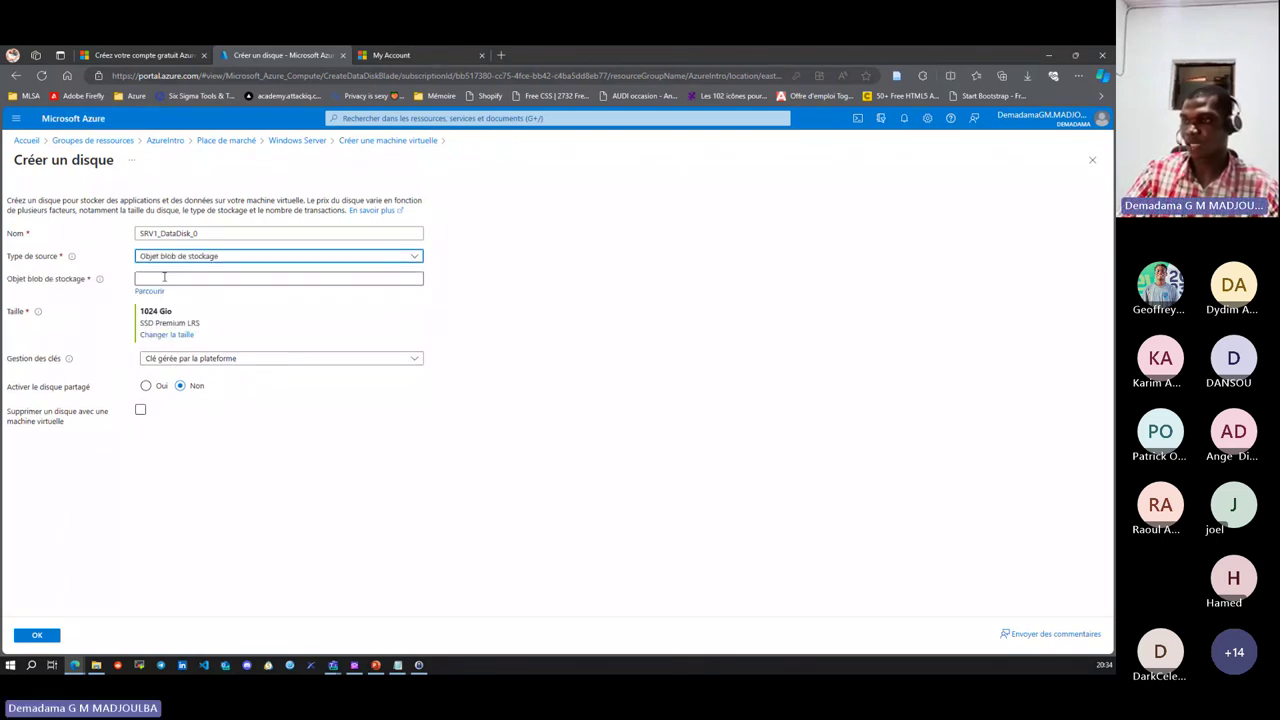
{"action": "left_click", "coordinate": [163, 278]}
{"action": "left_click", "coordinate": [204, 360]}
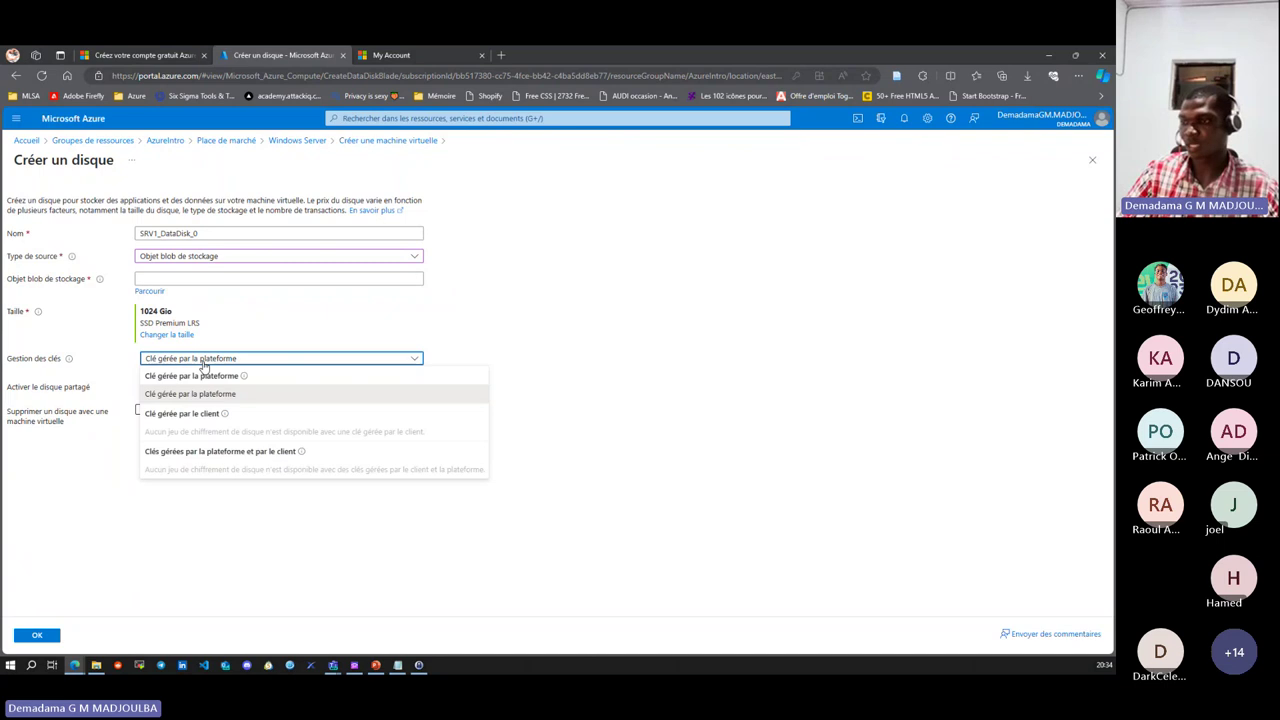
{"action": "left_click", "coordinate": [90, 486]}
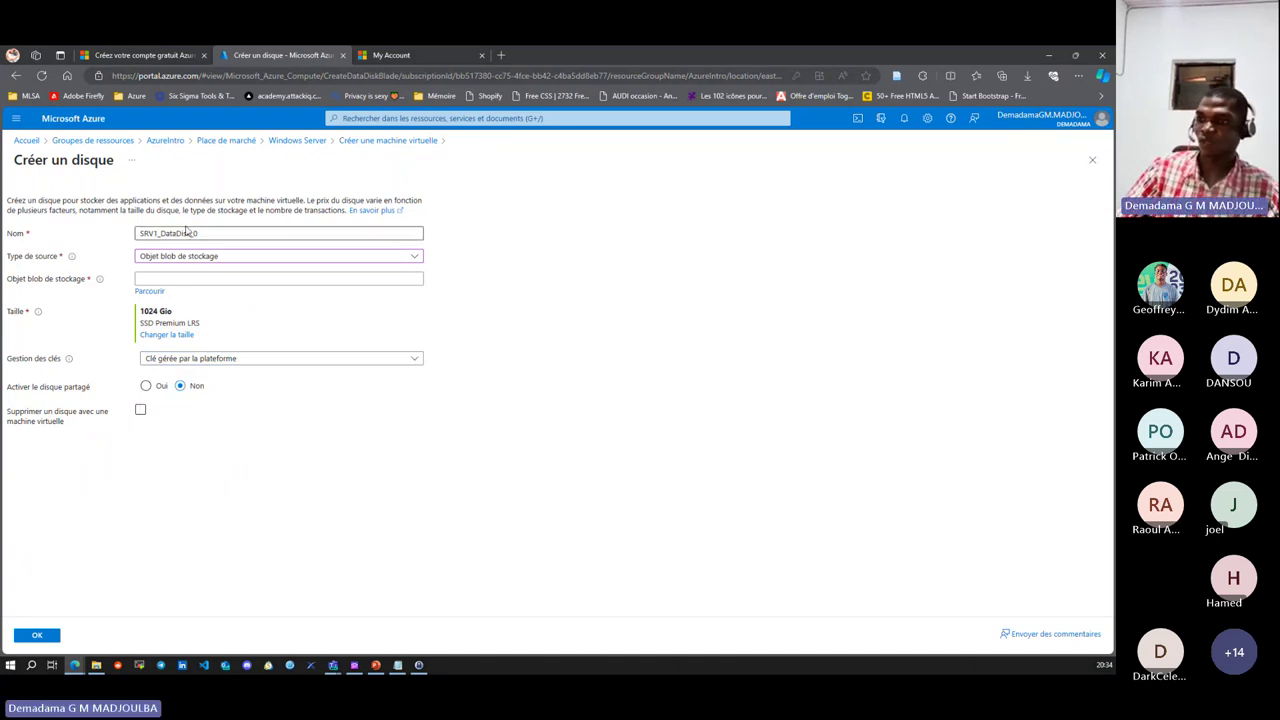
{"action": "left_click", "coordinate": [1092, 160]}
{"action": "left_click", "coordinate": [605, 139]}
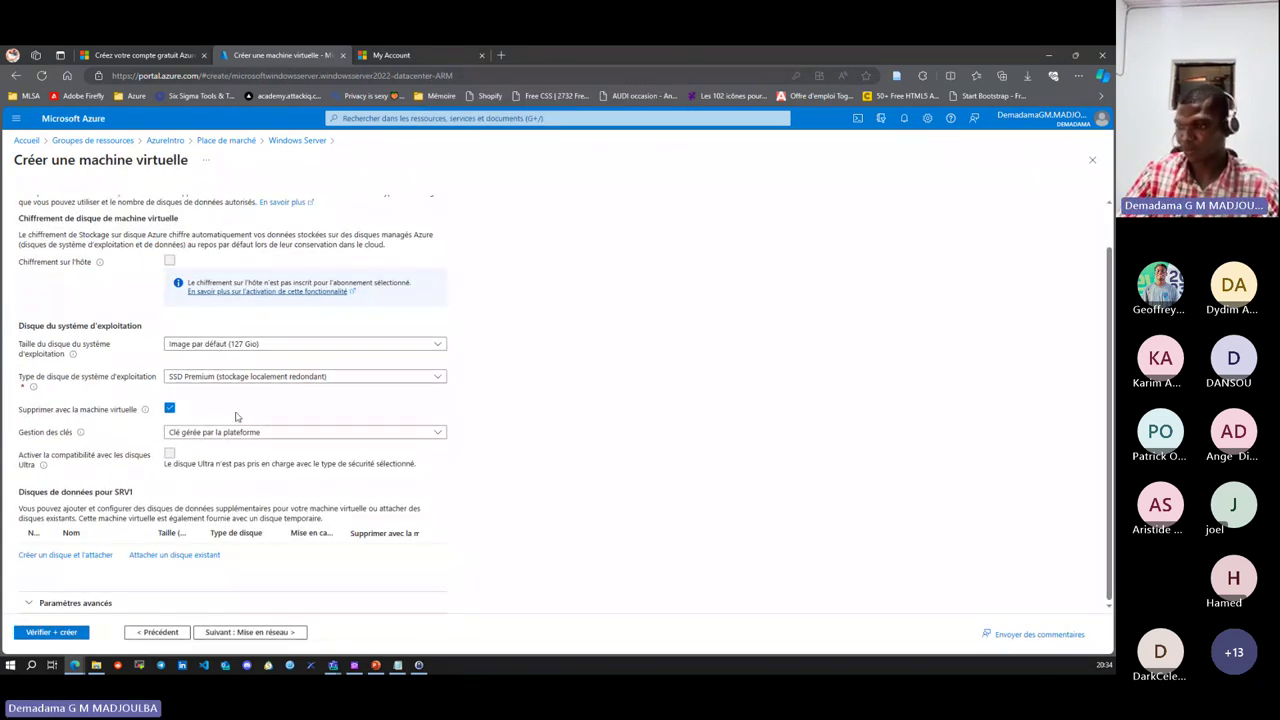
- Continue to the network settings and check the virtual network choices, keeping the new SRV1-vnet
{"action": "scroll", "coordinate": [248, 485], "scroll_direction": "up", "scroll_amount": 1}
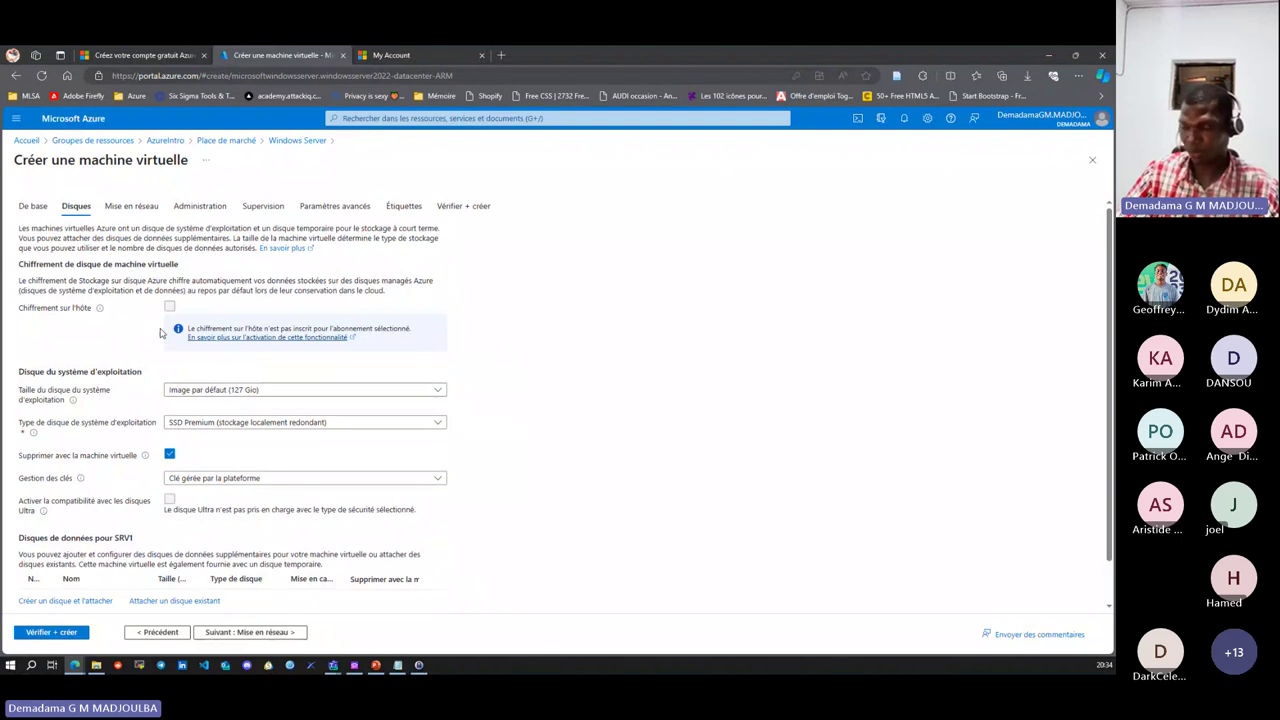
{"action": "left_click", "coordinate": [249, 632]}
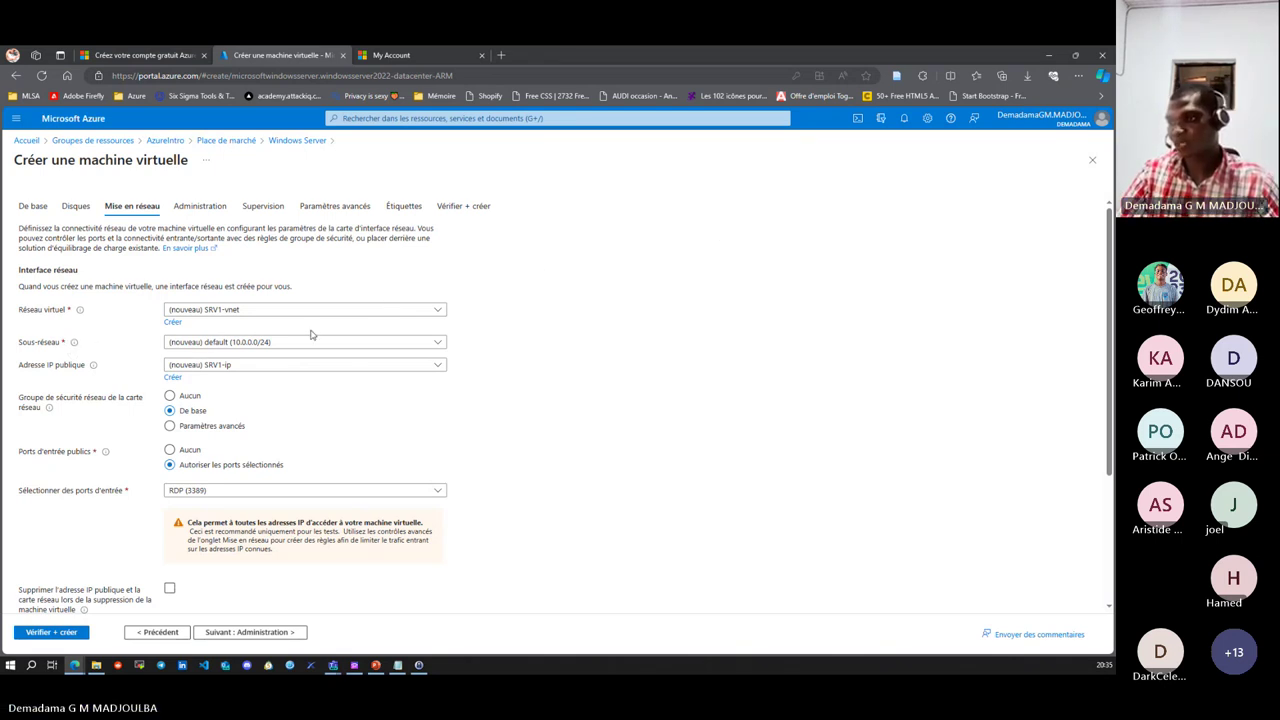
{"action": "left_click", "coordinate": [226, 311]}
{"action": "left_click", "coordinate": [226, 311]}
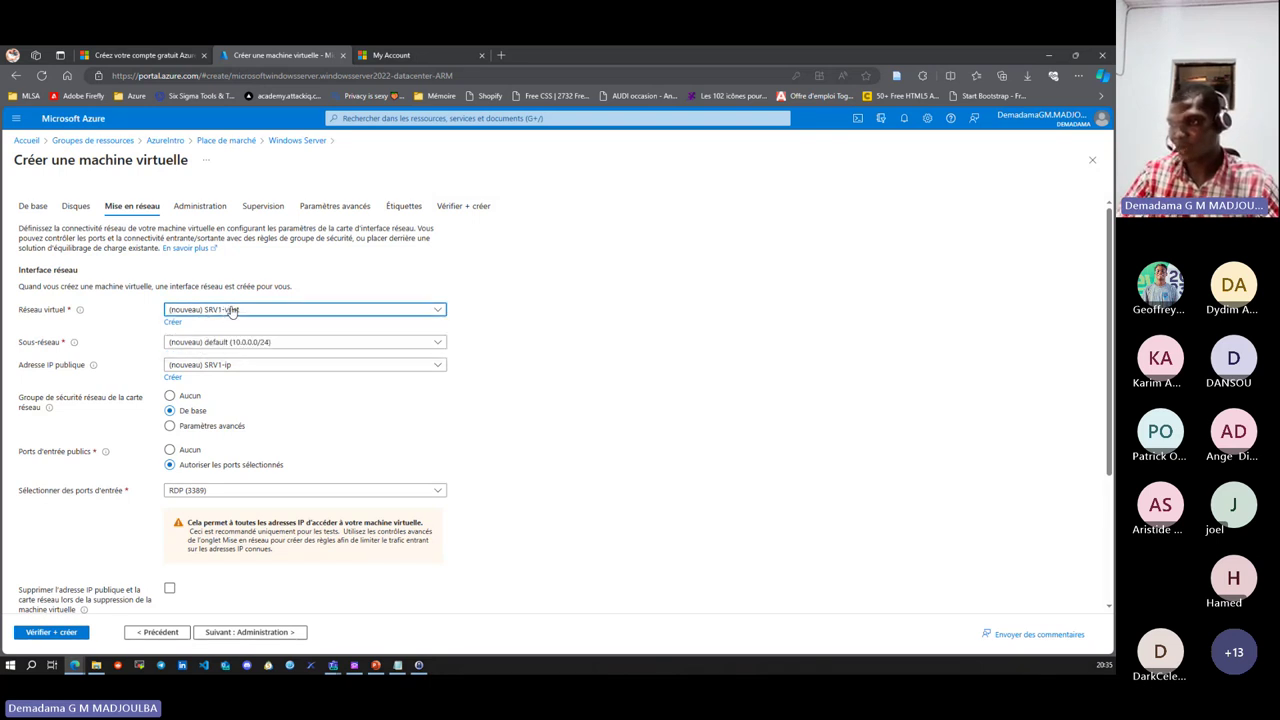
- Examine the address range and subnet fields of the SRV1-vnet virtual network, closing its creation form without changes
{"action": "left_click", "coordinate": [173, 324]}
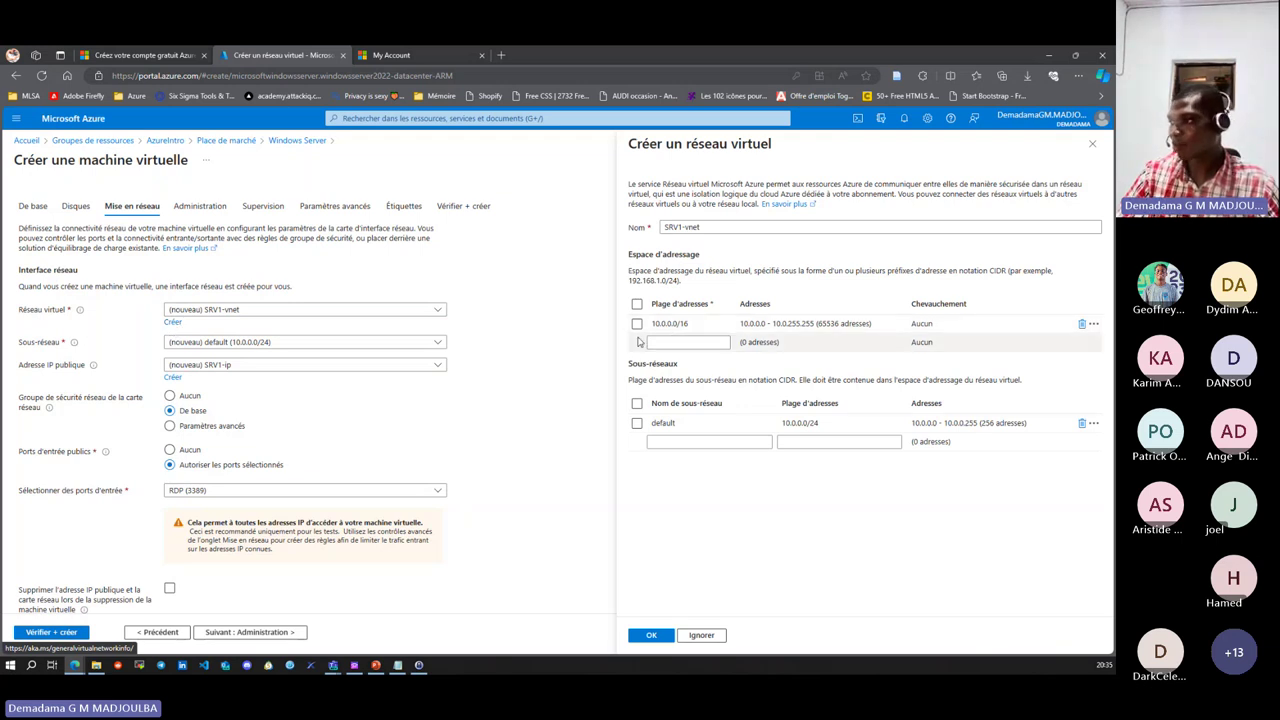
{"action": "left_click", "coordinate": [699, 324]}
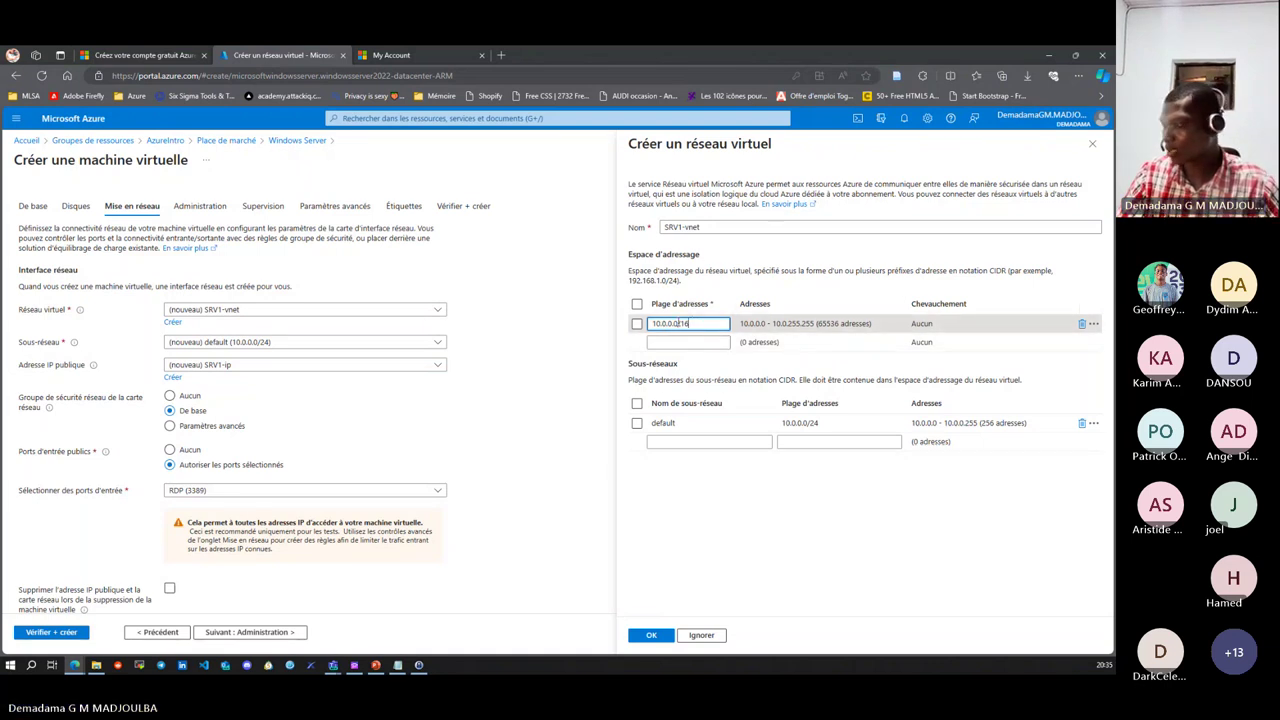
{"action": "left_click", "coordinate": [703, 443]}
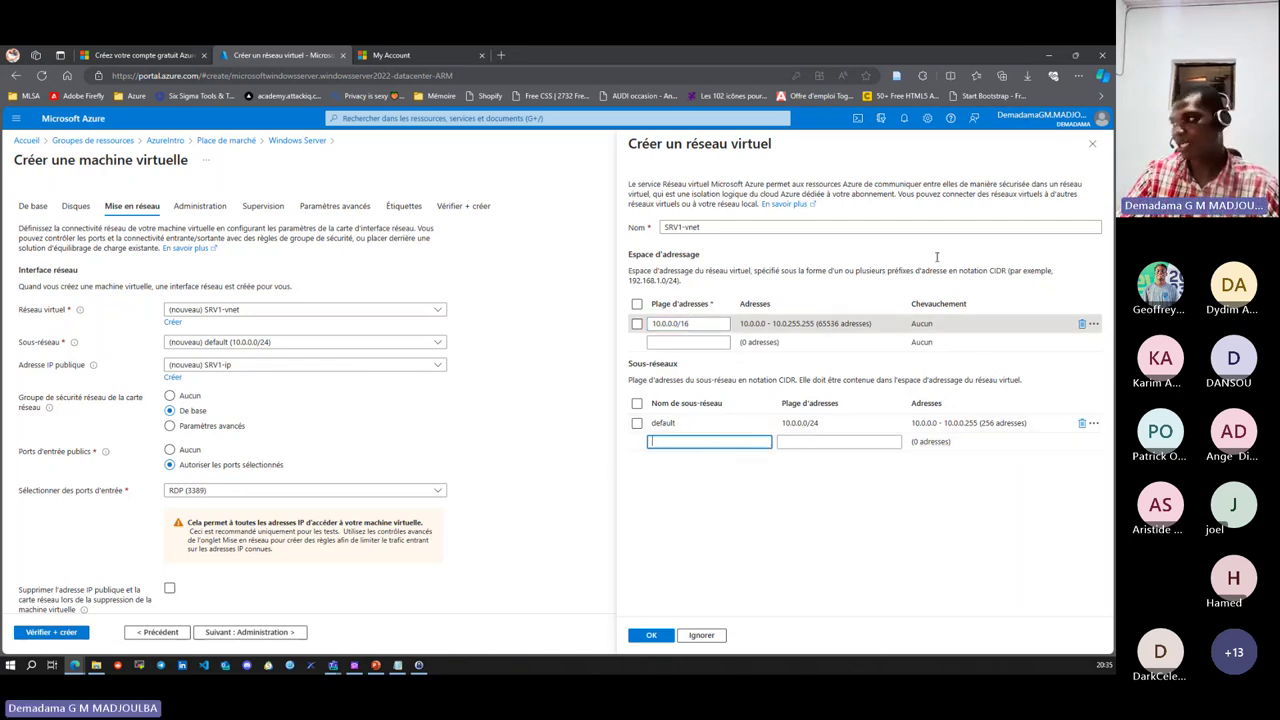
{"action": "left_click", "coordinate": [1095, 132]}
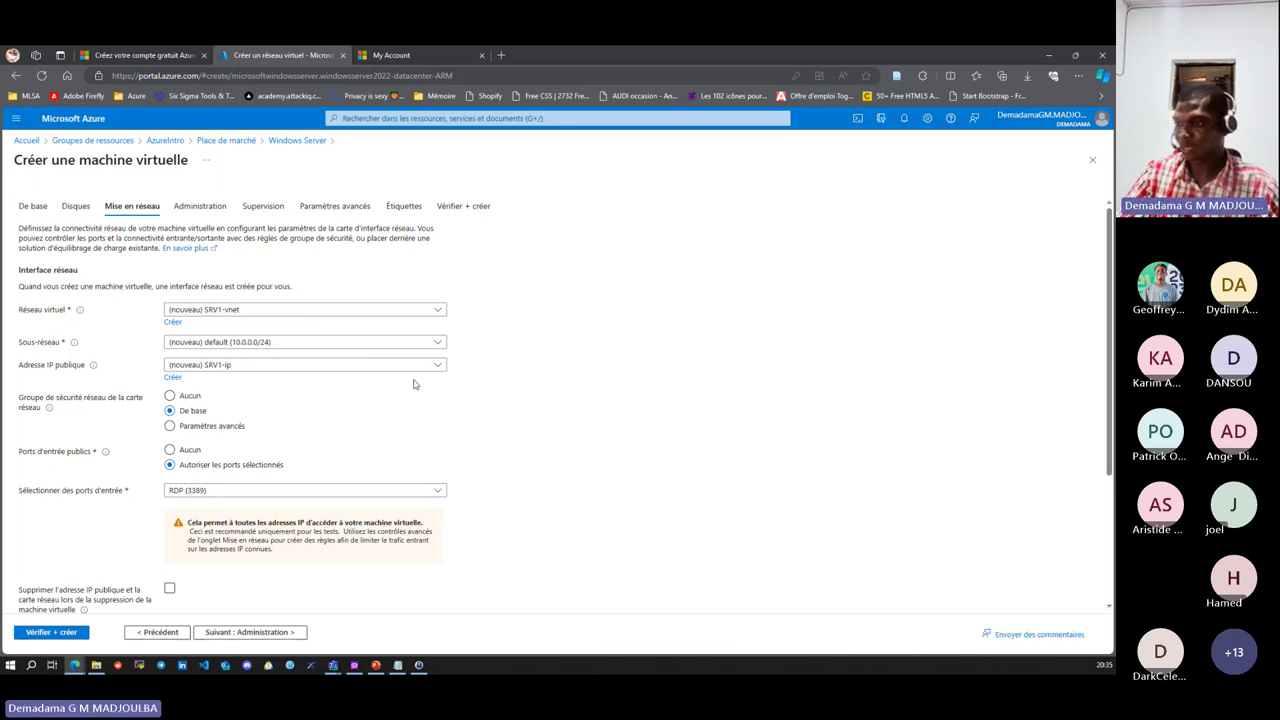
- Examine the public IP address choices and the SRV1-ip creation form, closing it without changes
{"action": "left_click", "coordinate": [229, 365]}
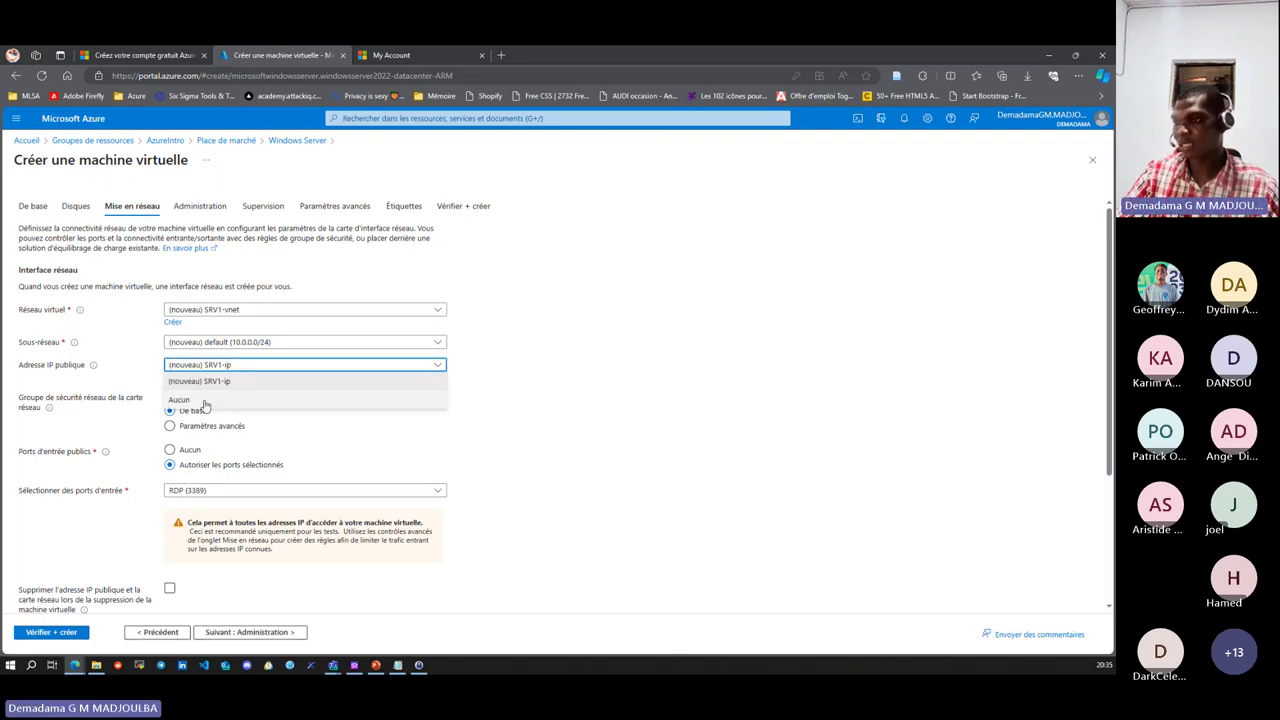
{"action": "left_click", "coordinate": [335, 386]}
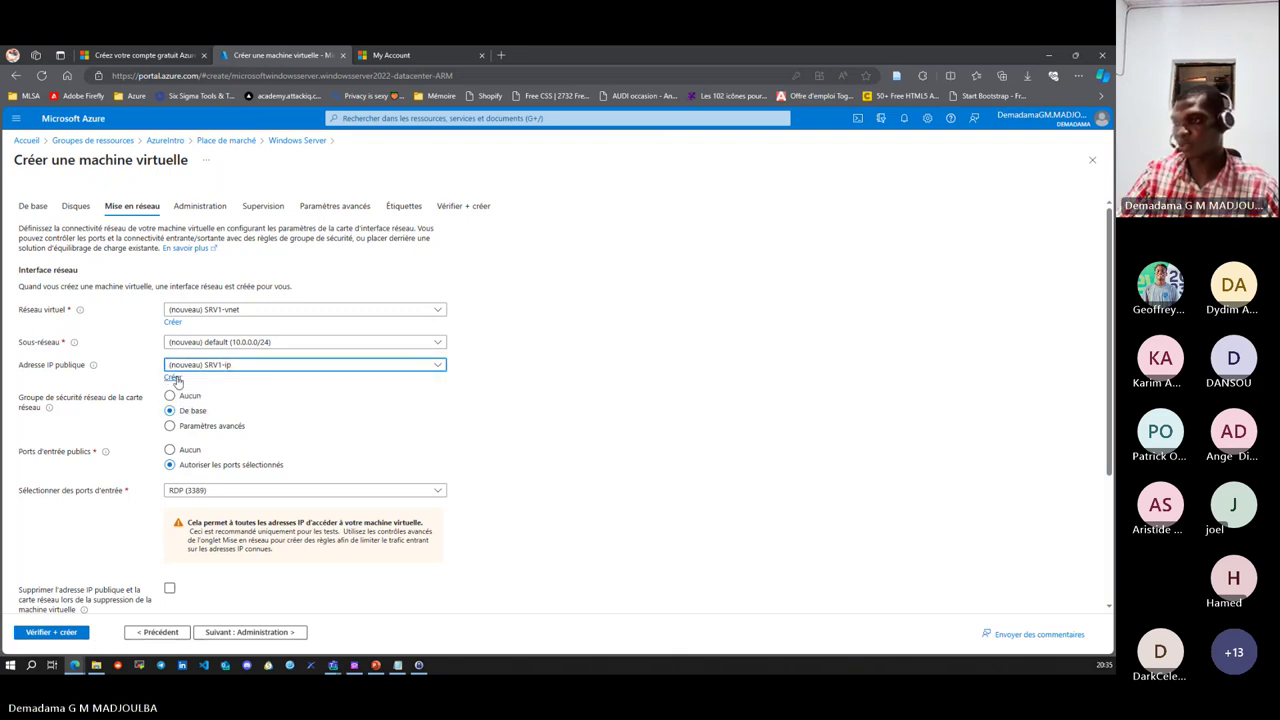
{"action": "left_click", "coordinate": [193, 376]}
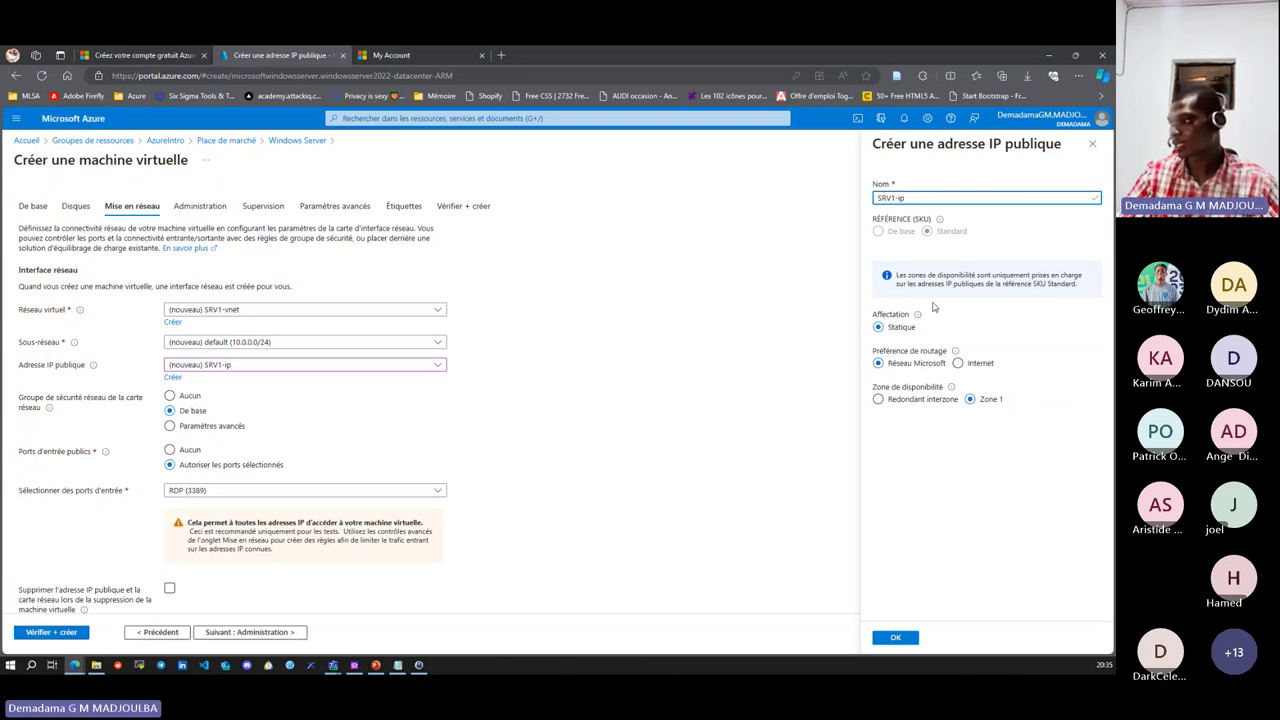
{"action": "left_click", "coordinate": [1092, 143]}
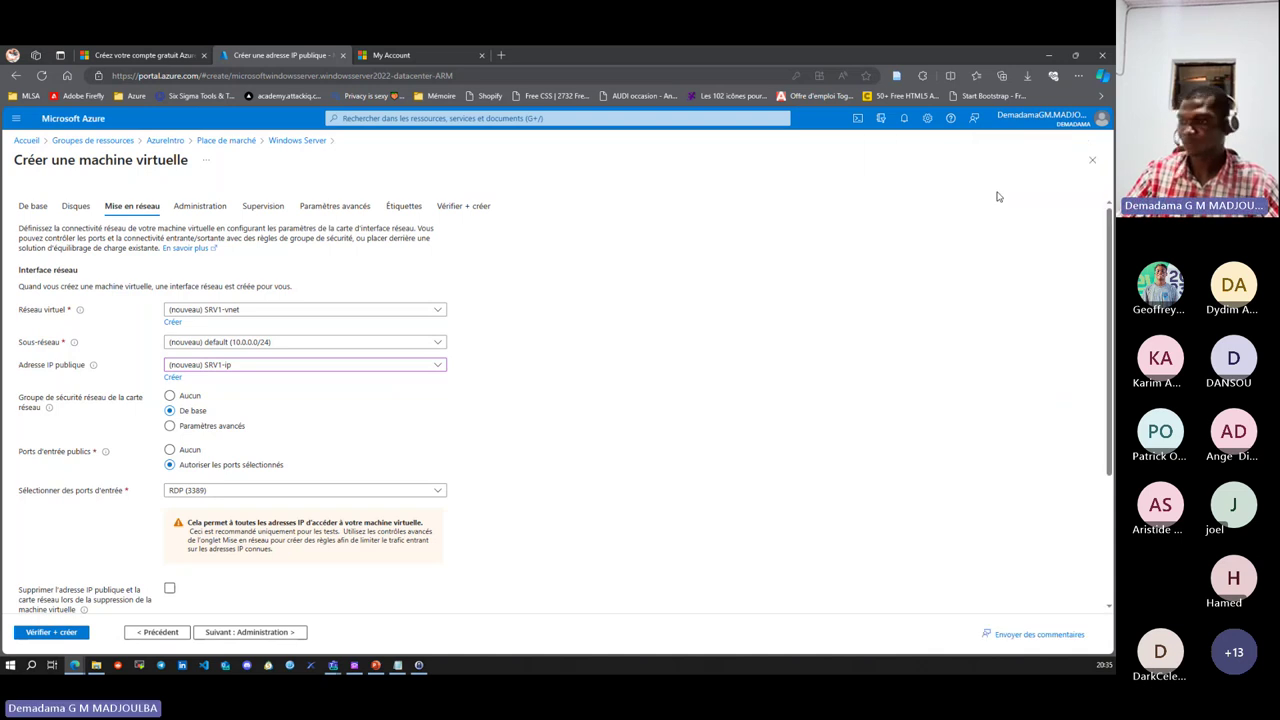
- Review the remaining inbound port and load-balancing settings, then continue to the Administration settings of the virtual machine
{"action": "scroll", "coordinate": [530, 440], "scroll_direction": "down", "scroll_amount": 3}
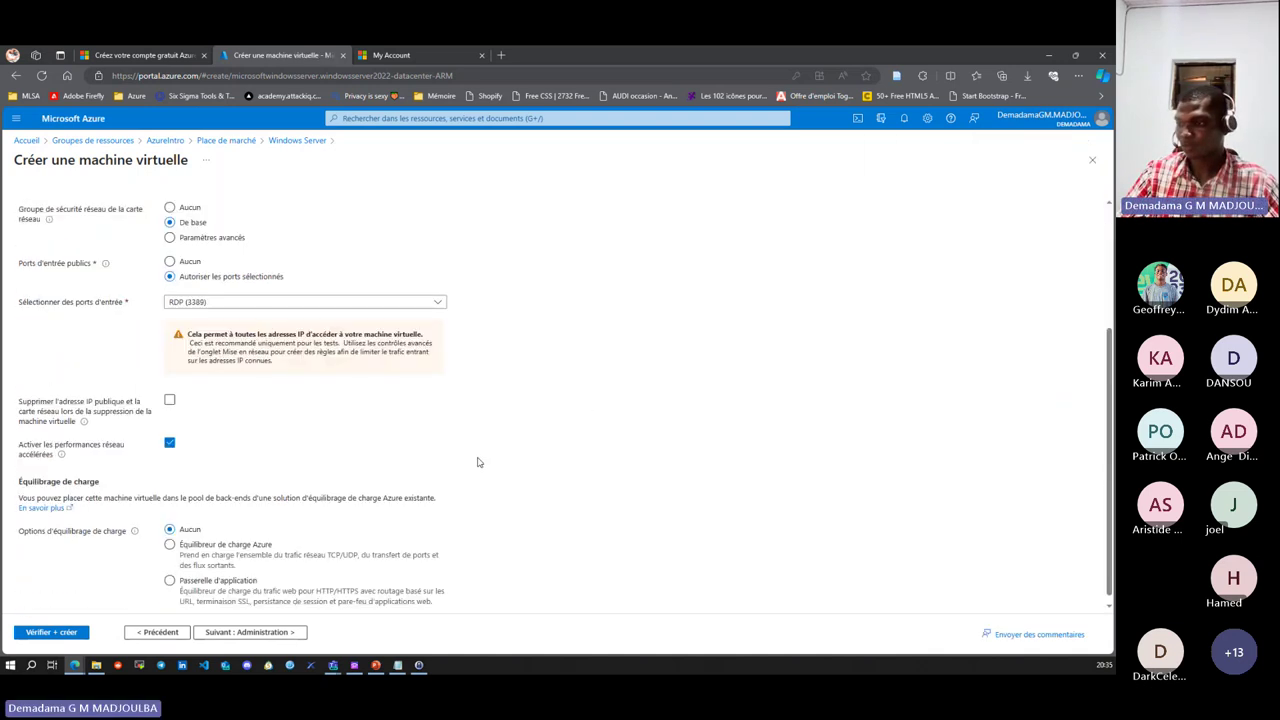
{"action": "scroll", "coordinate": [429, 449], "scroll_direction": "up", "scroll_amount": 3}
{"action": "left_click", "coordinate": [270, 634]}
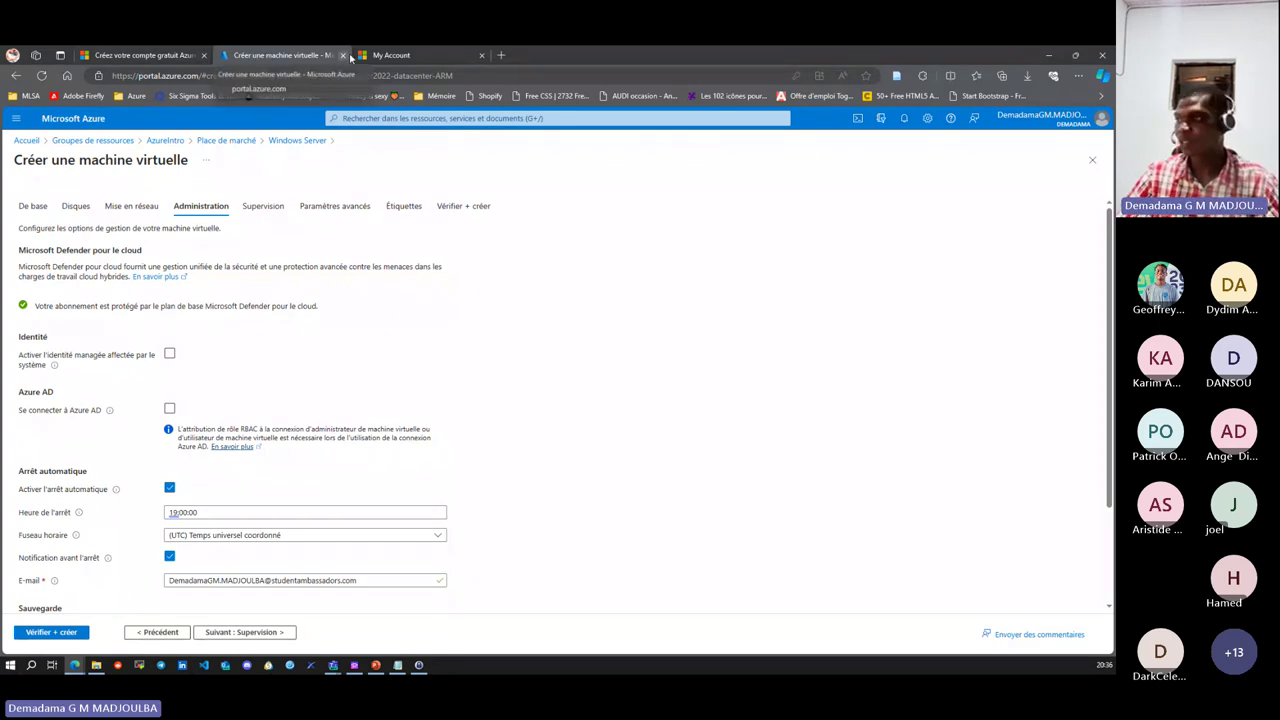
- Load portal.azure.com in the browser tab showing My Account and sign in with the existing account
{"action": "left_click", "coordinate": [395, 56]}
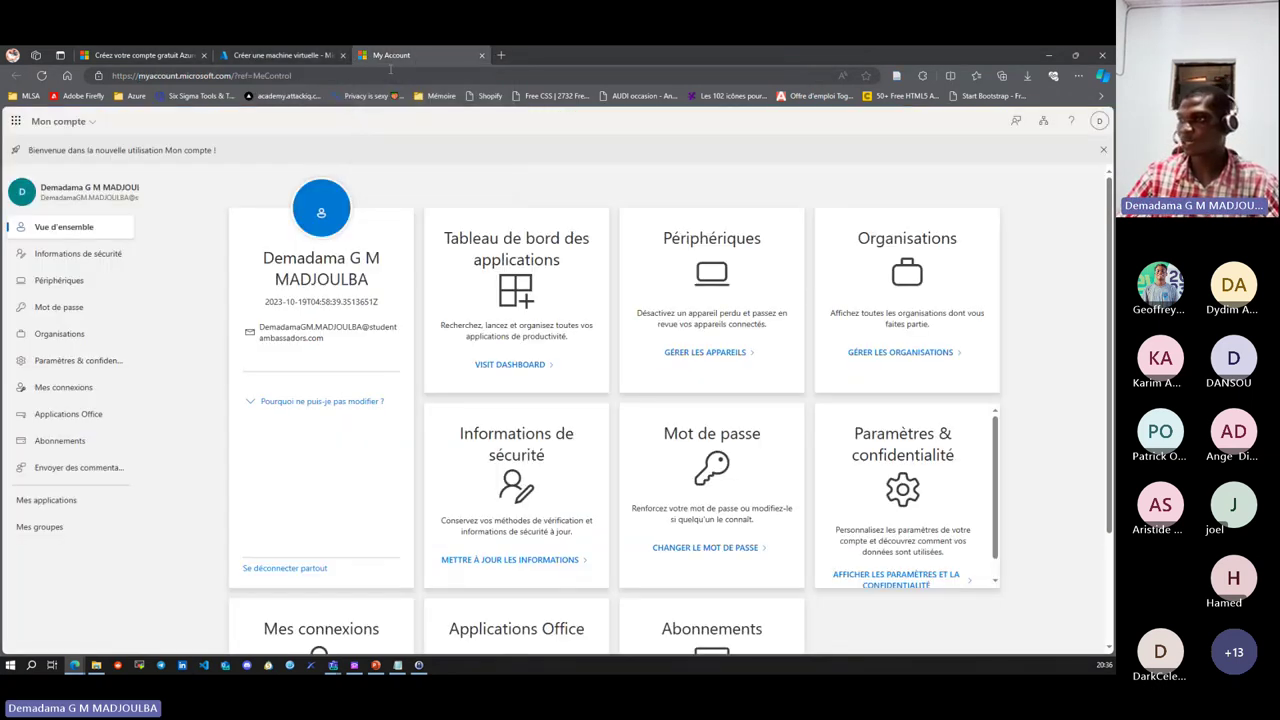
{"action": "left_click", "coordinate": [391, 73]}
{"action": "type", "text": "po"}
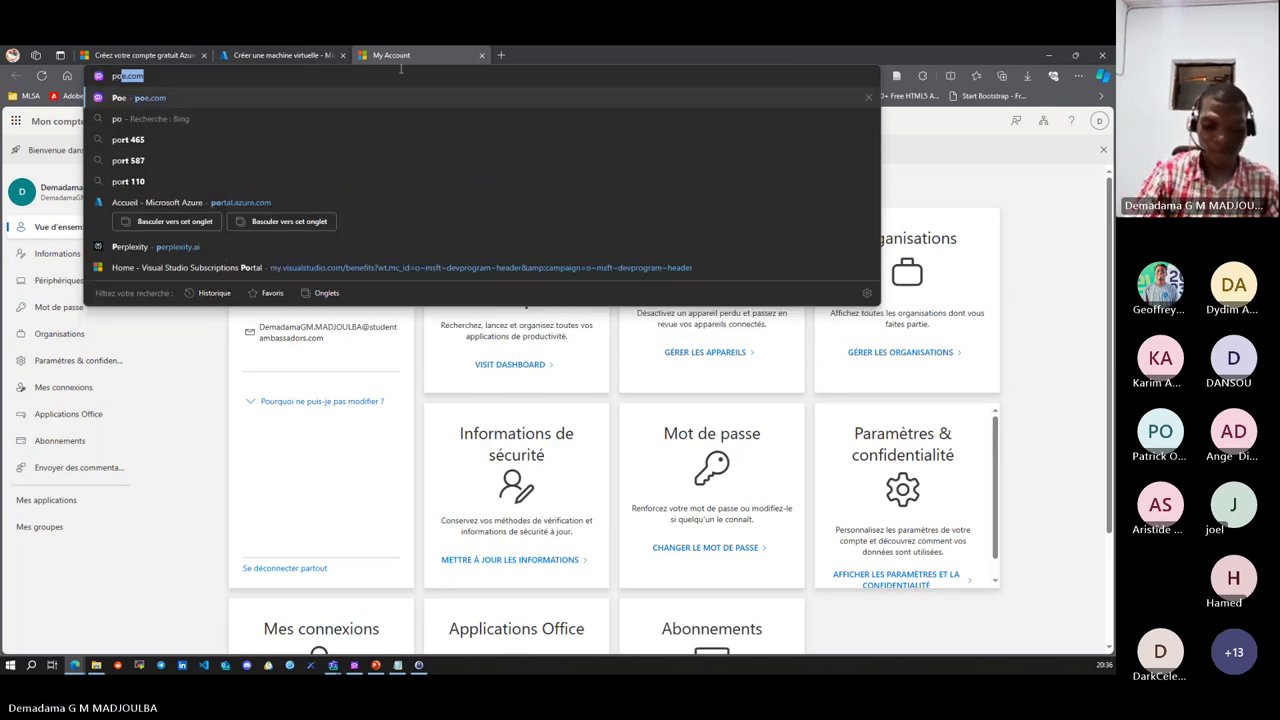
{"action": "type", "text": "rtal"}
{"action": "key", "text": "Return"}
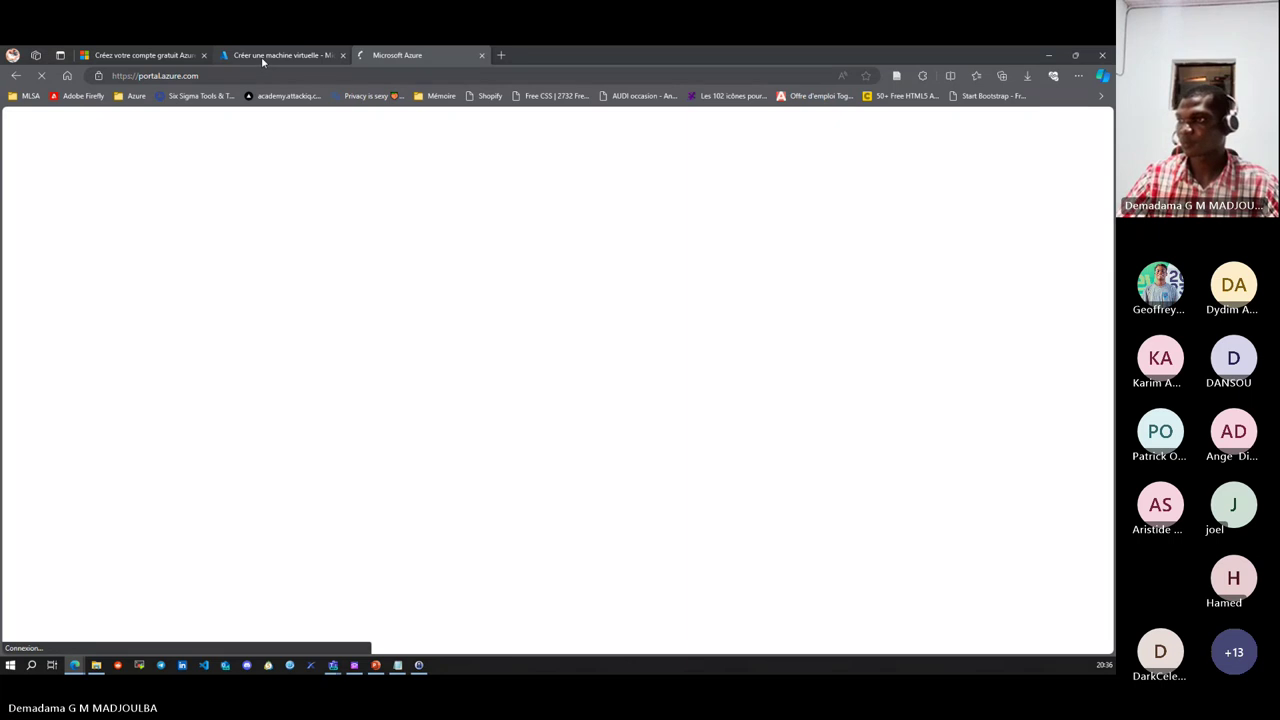
{"action": "left_click", "coordinate": [263, 57]}
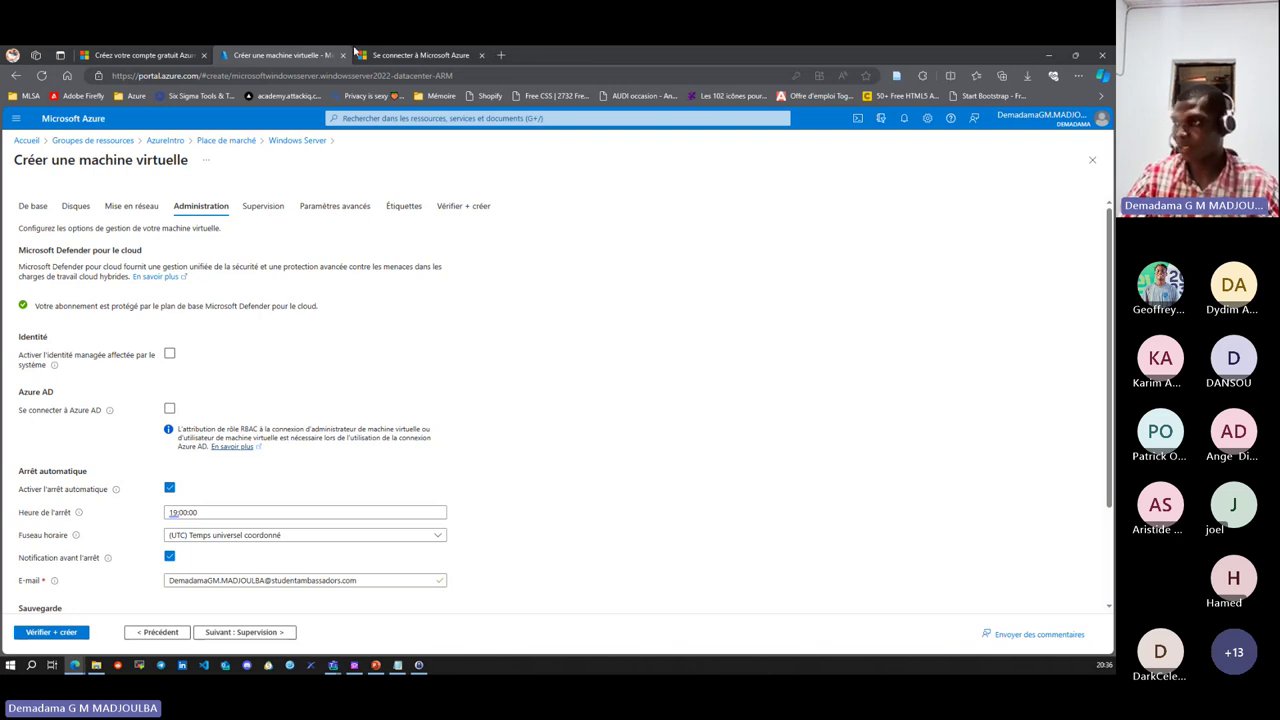
{"action": "left_click", "coordinate": [466, 56]}
{"action": "left_click", "coordinate": [493, 352]}
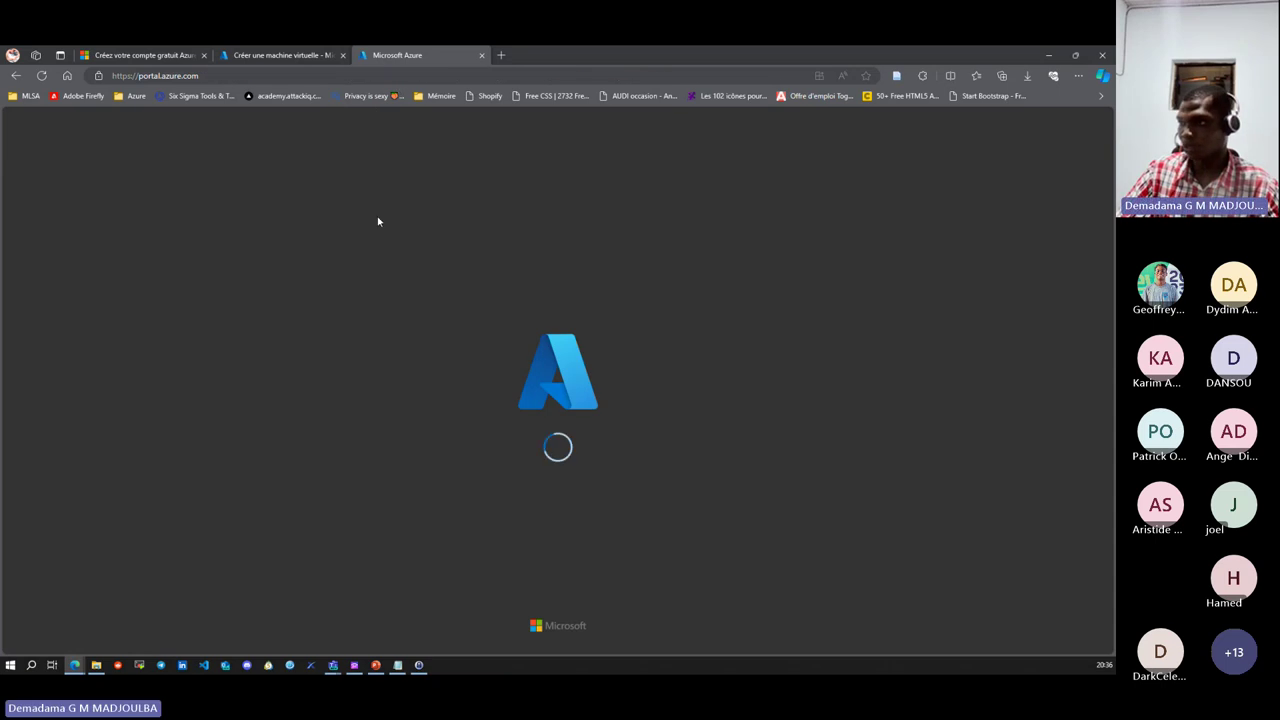
{"action": "left_click", "coordinate": [304, 57]}
{"action": "left_click", "coordinate": [405, 55]}
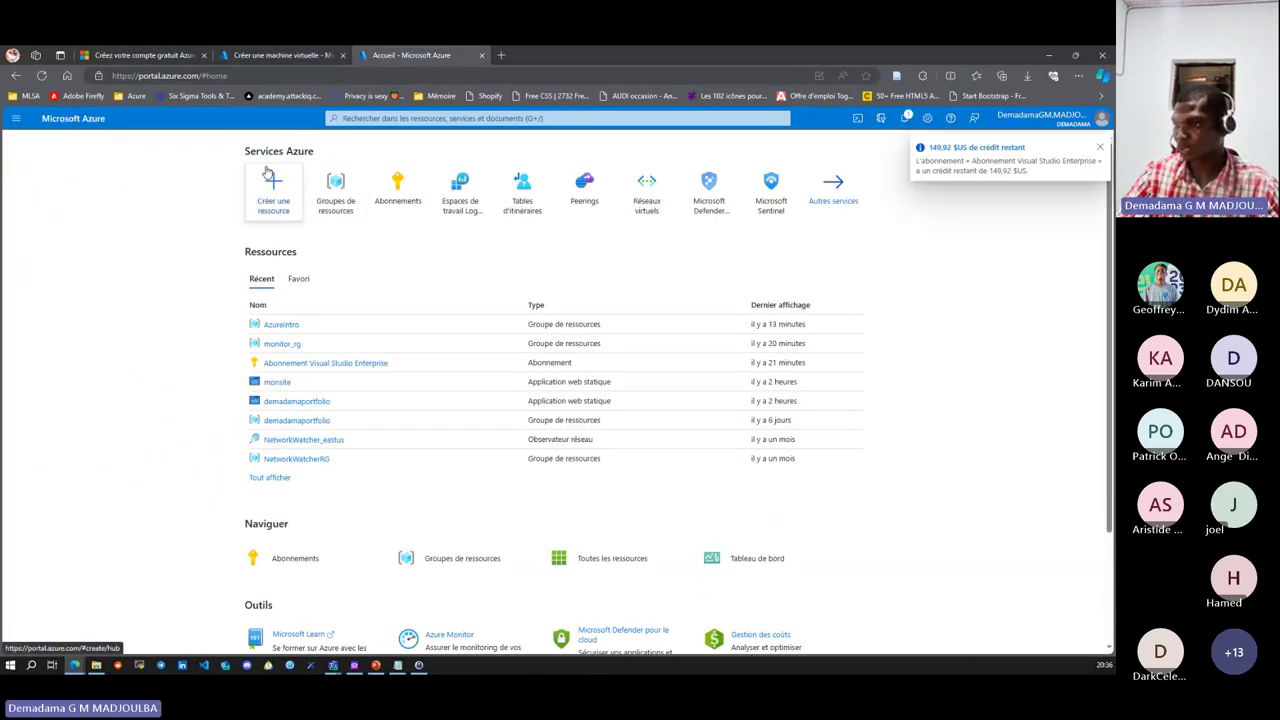
- Search the portal for "entra" and open the Utilisateurs list of Microsoft Entra ID
{"action": "left_click", "coordinate": [10, 118]}
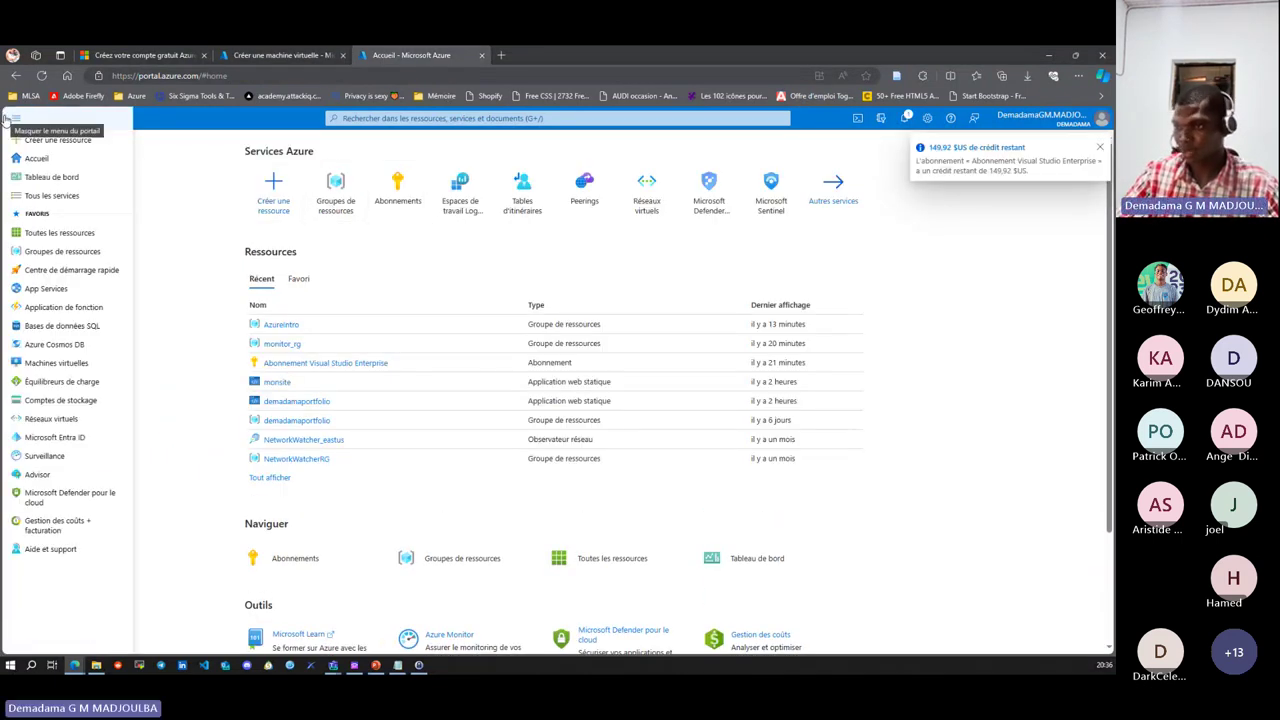
{"action": "left_click", "coordinate": [405, 118]}
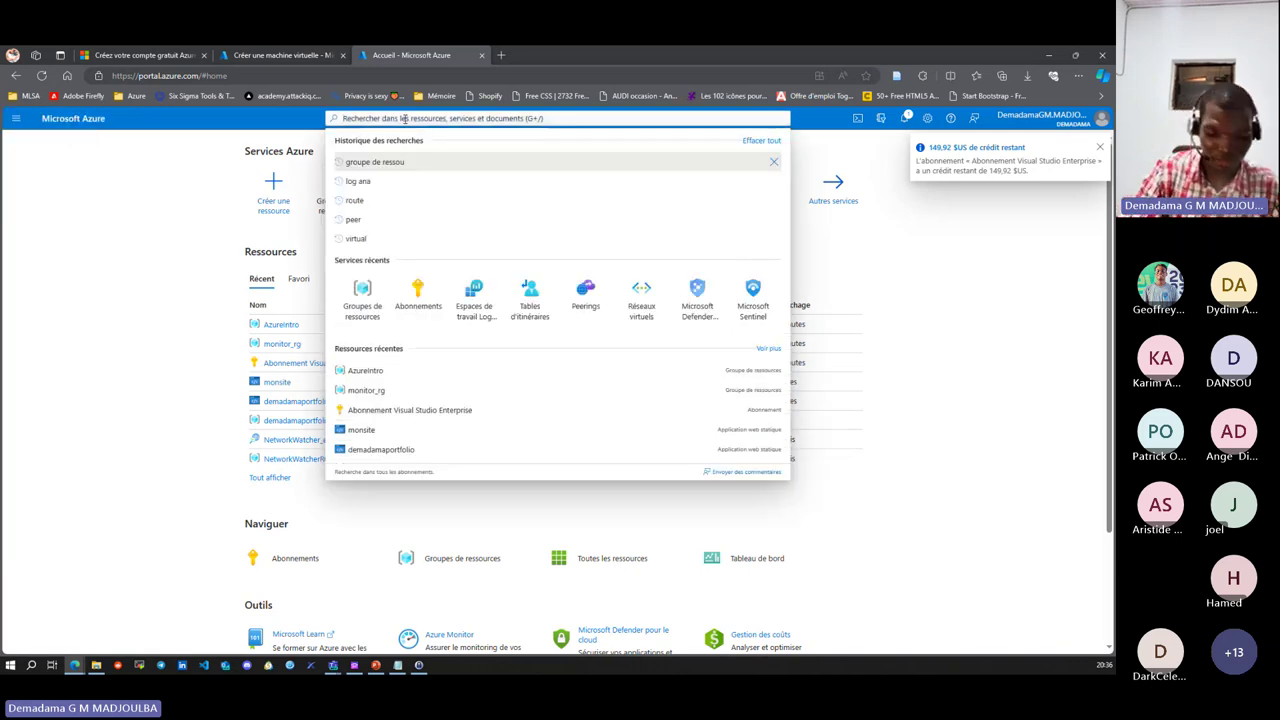
{"action": "type", "text": "entra"}
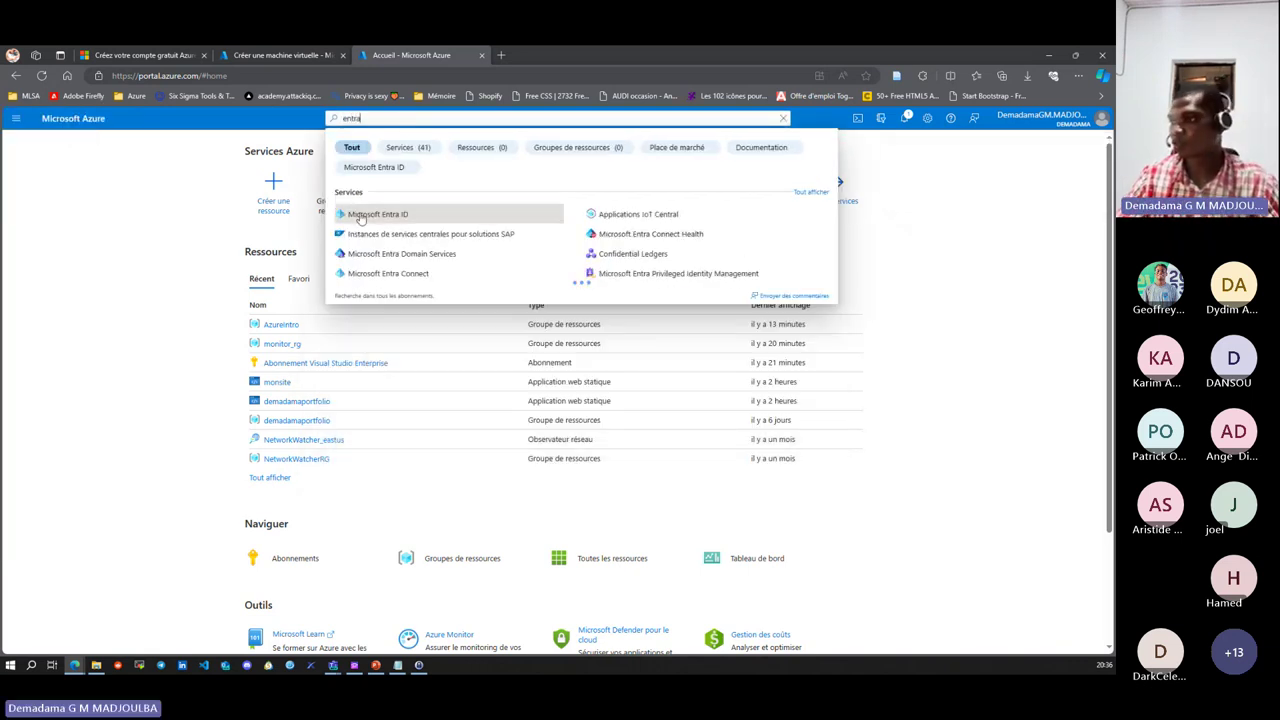
{"action": "left_click", "coordinate": [362, 214]}
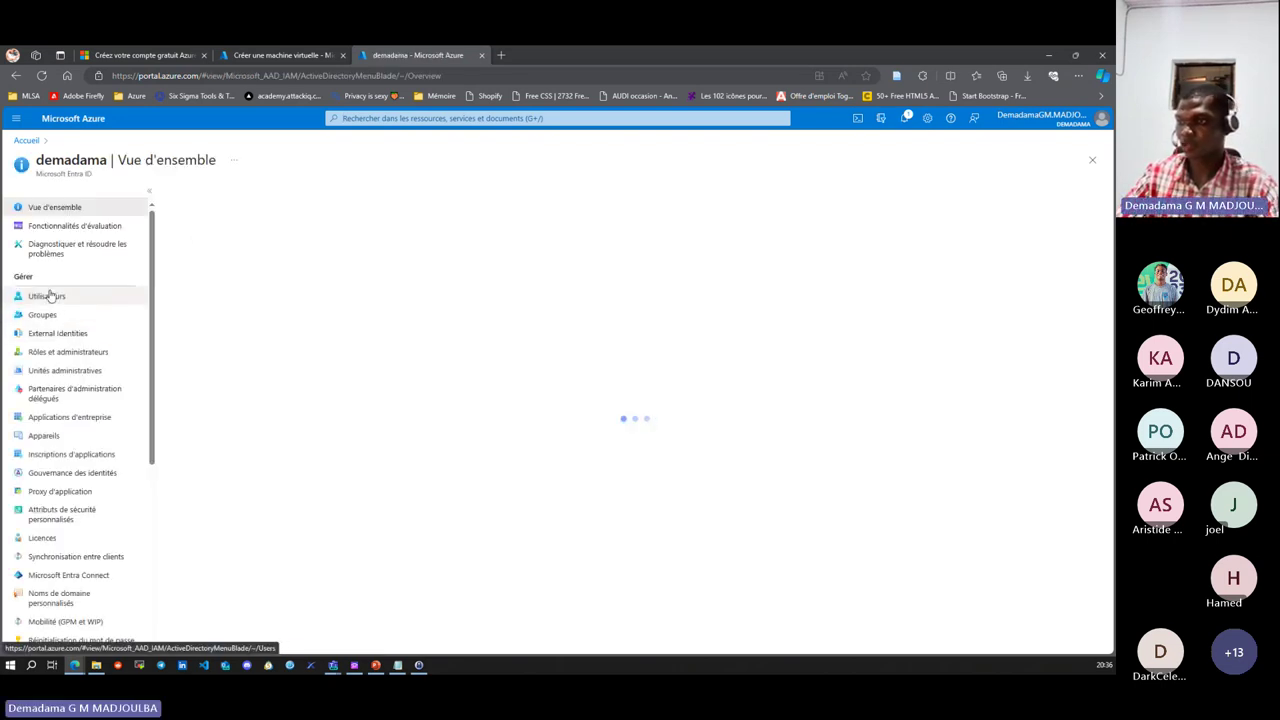
{"action": "left_click", "coordinate": [48, 296]}
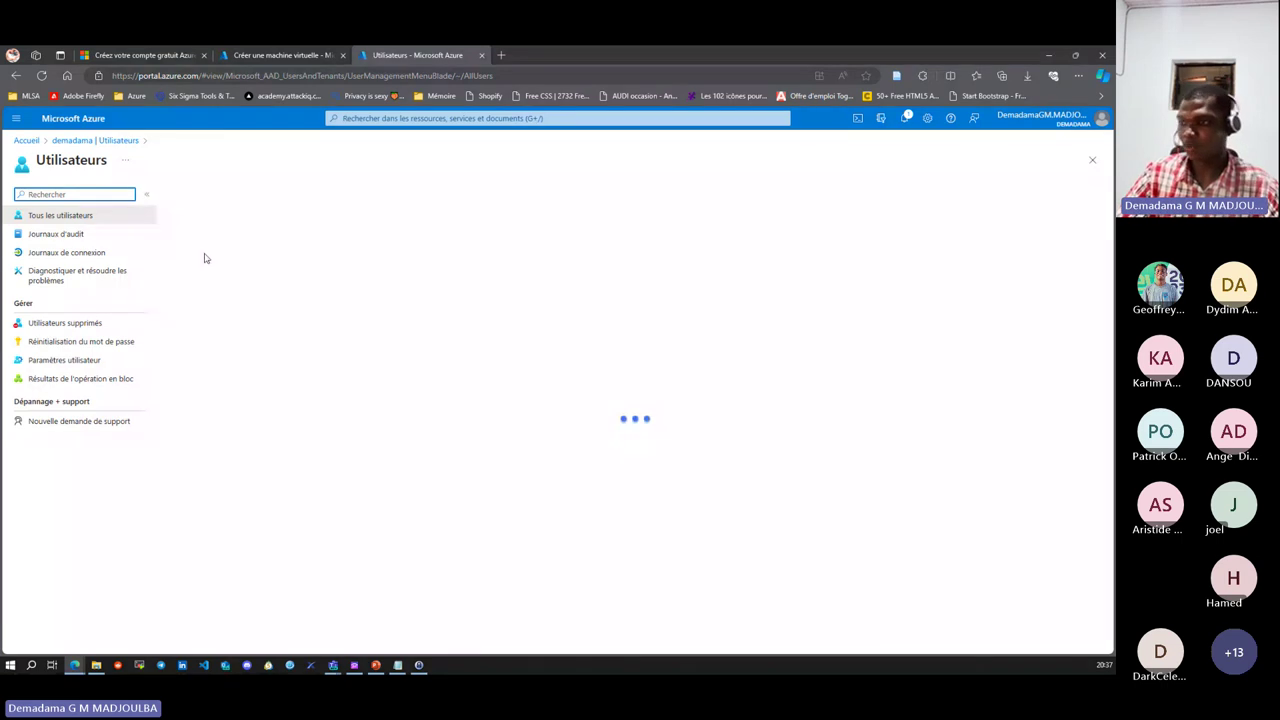
- Try enabling Azure AD login for the virtual machine, then clear it together with the system-assigned managed identity
{"action": "left_click", "coordinate": [277, 57]}
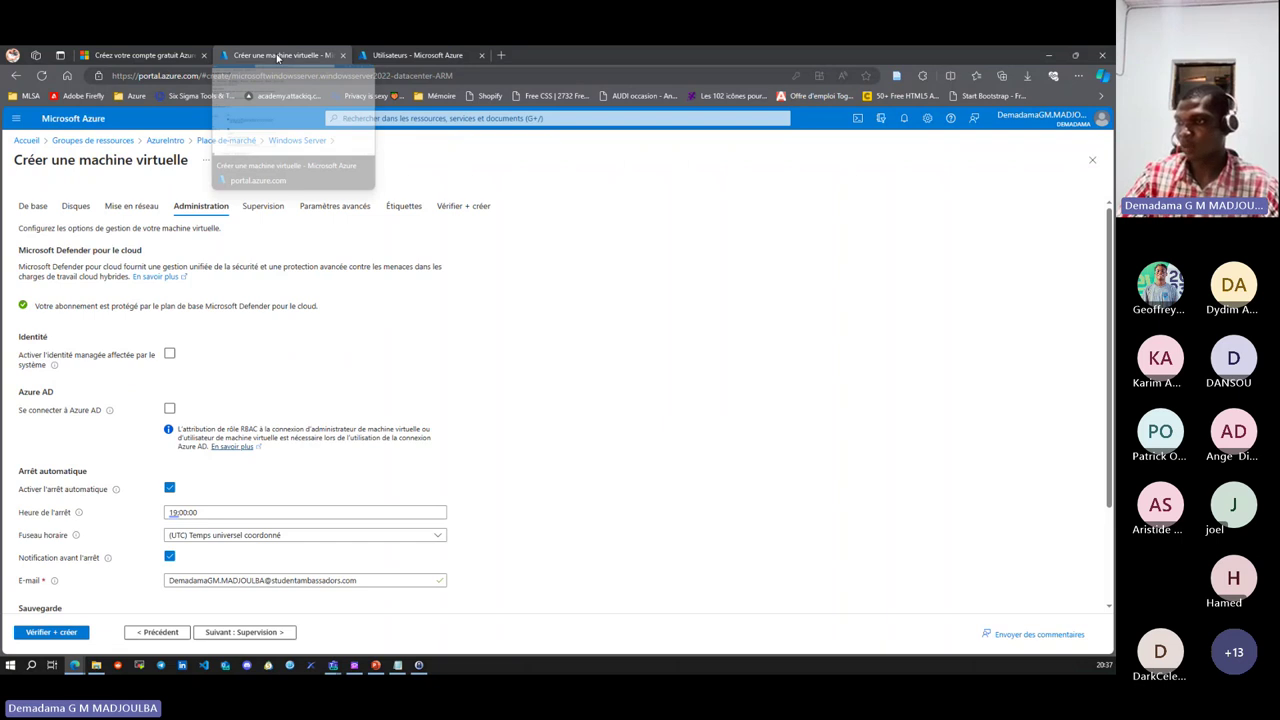
{"action": "left_click", "coordinate": [169, 409]}
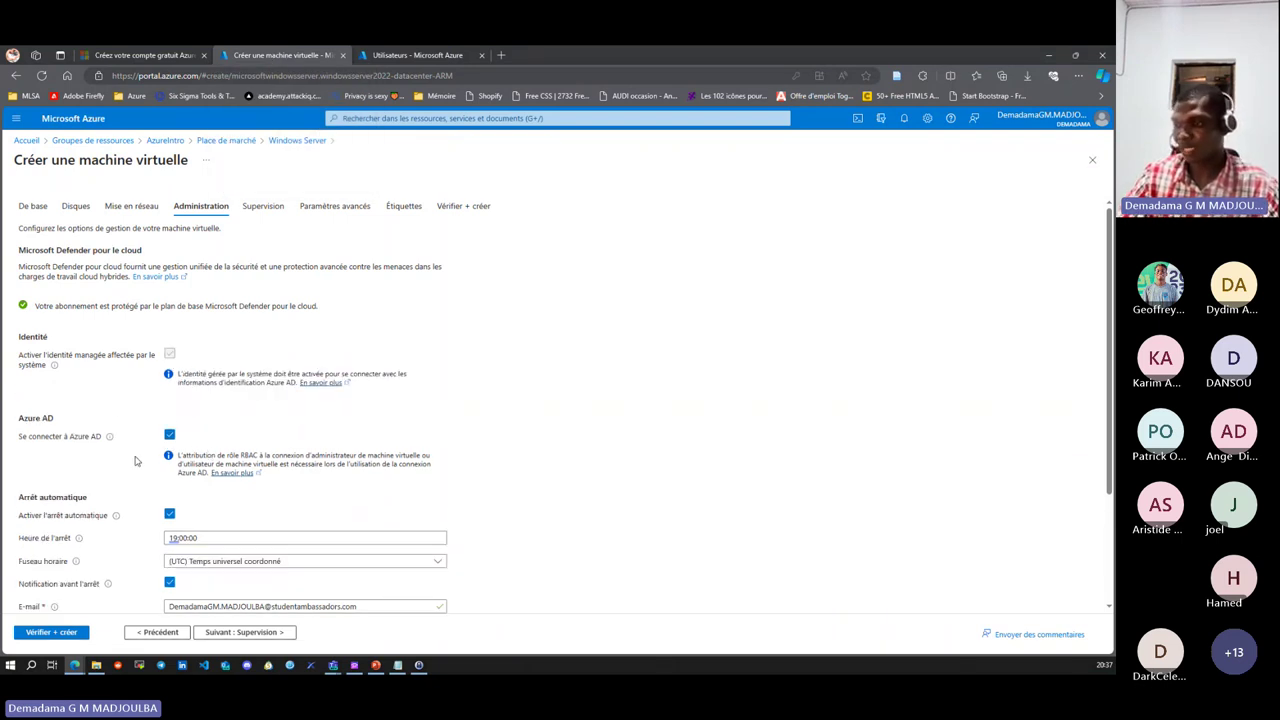
{"action": "left_click", "coordinate": [409, 57]}
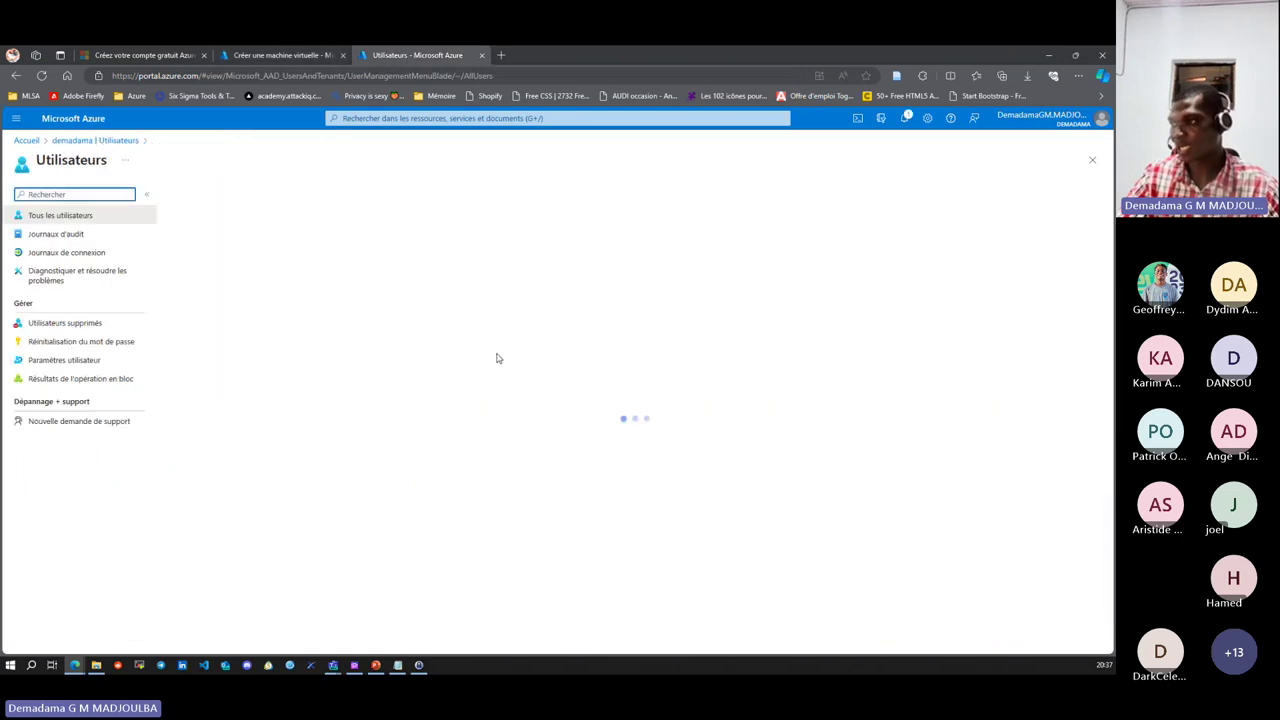
{"action": "left_click", "coordinate": [298, 57]}
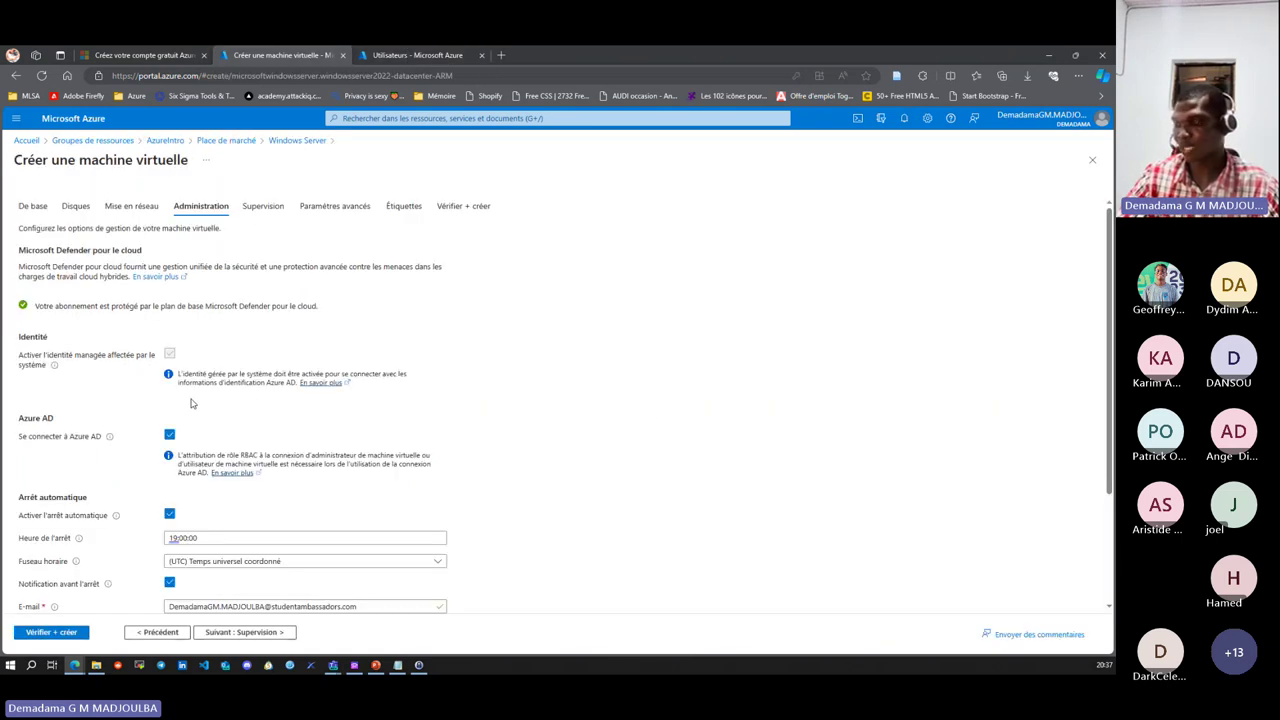
{"action": "left_click", "coordinate": [169, 437]}
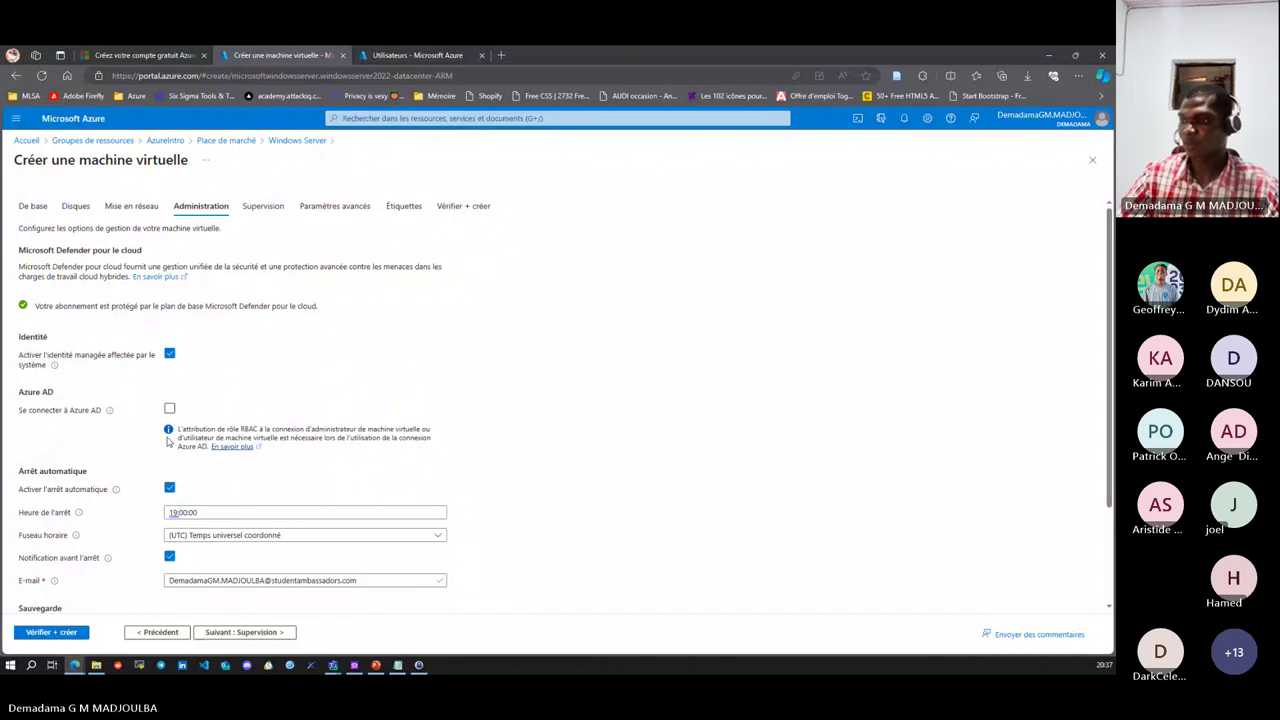
{"action": "left_click", "coordinate": [170, 355]}
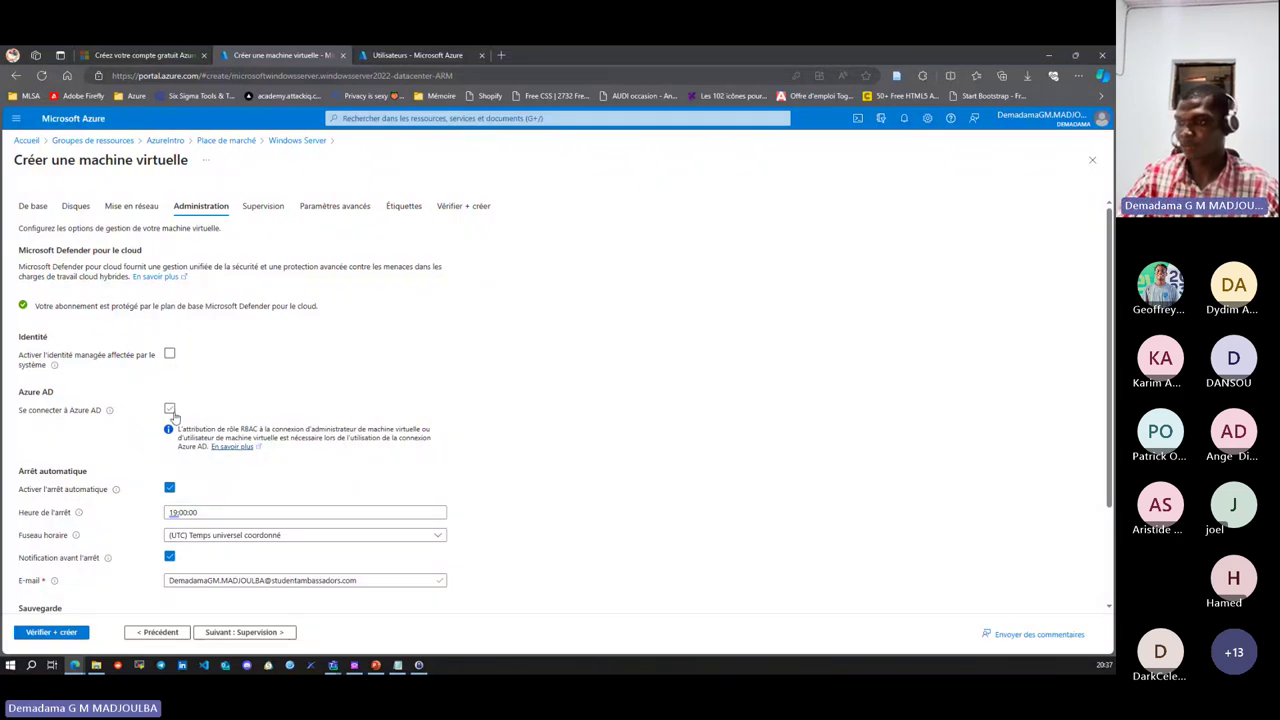
- Check the shutdown time setting and disable automatic shutdown for the virtual machine
{"action": "scroll", "coordinate": [277, 371], "scroll_direction": "down", "scroll_amount": 2}
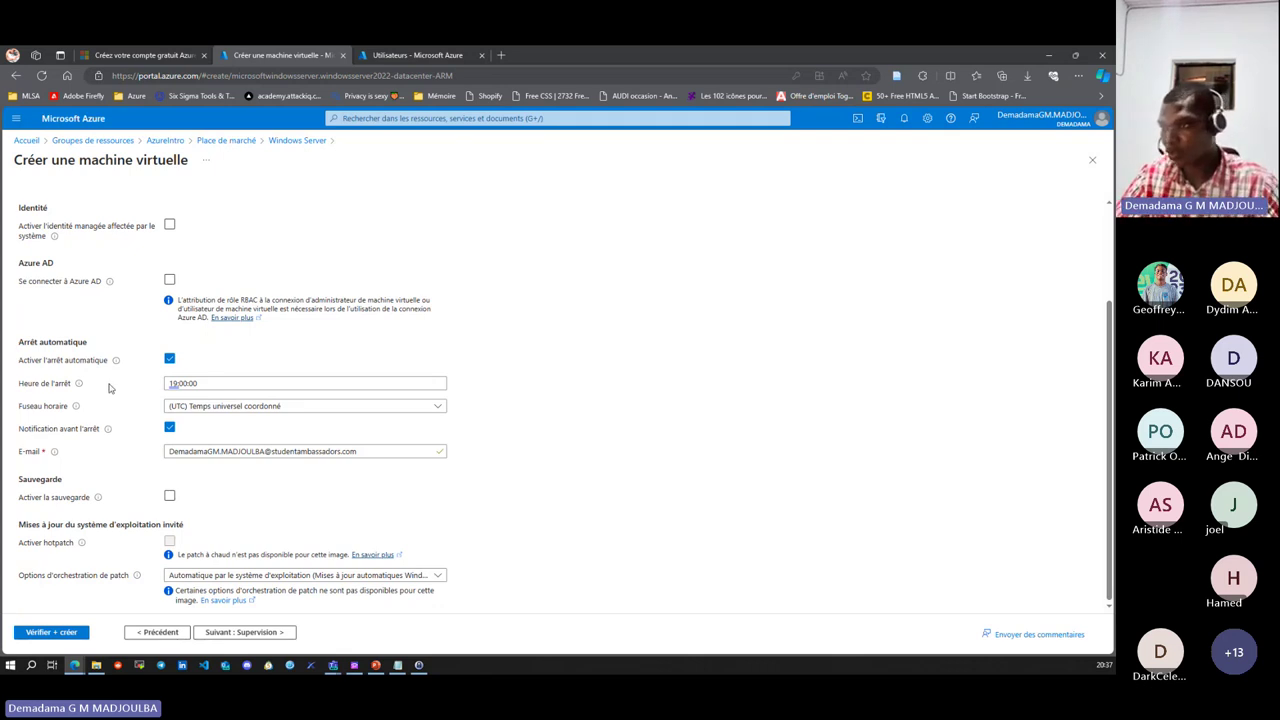
{"action": "left_click", "coordinate": [208, 383]}
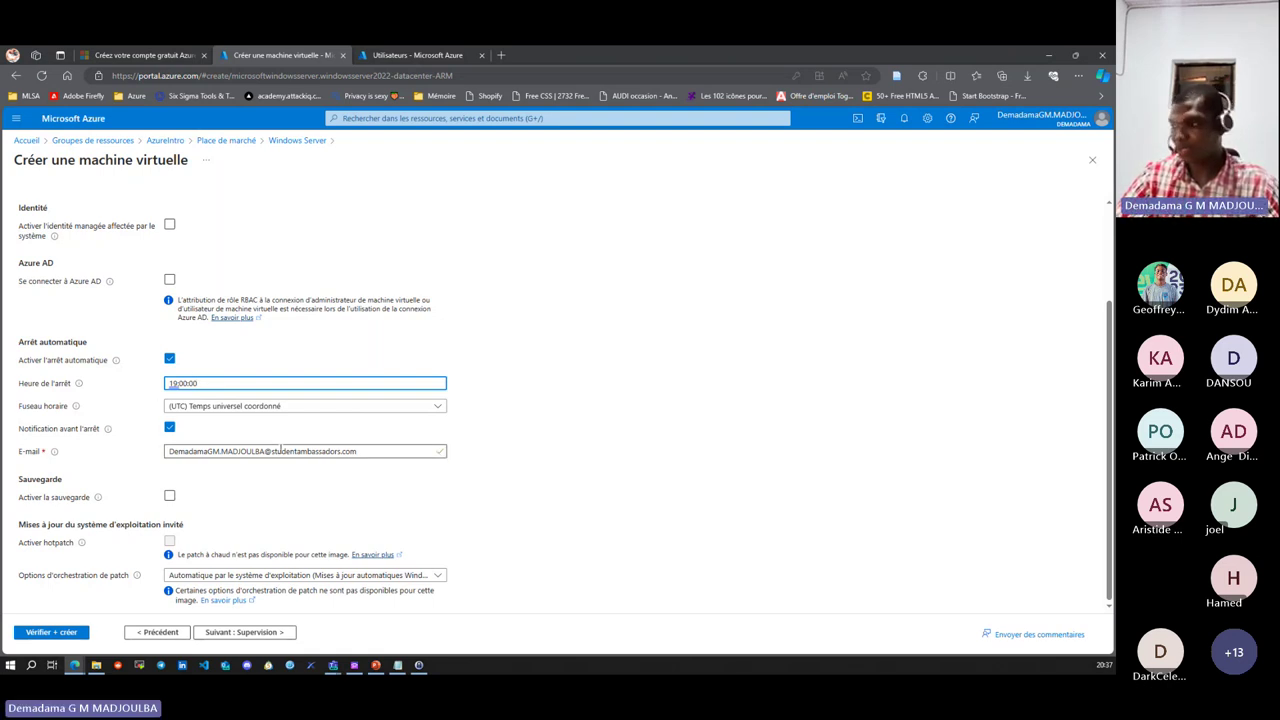
{"action": "left_click", "coordinate": [169, 358]}
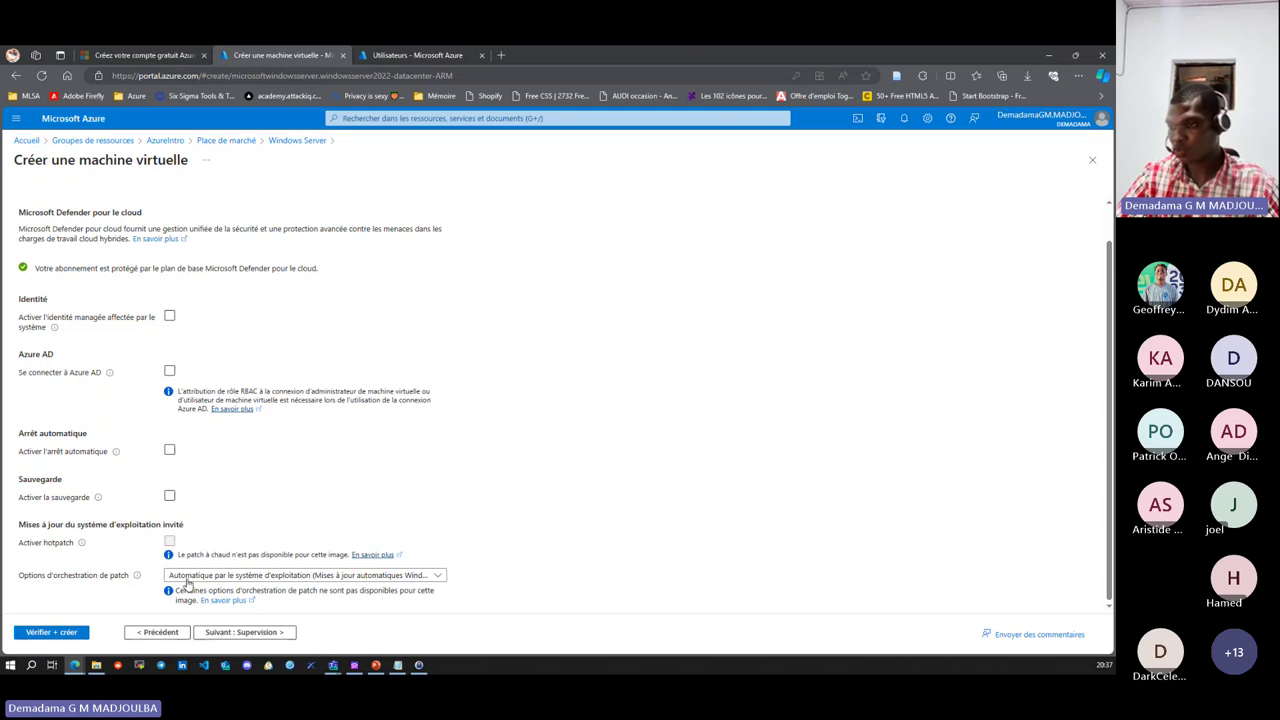
- Check the patch orchestration options, keeping the automatic Windows updates, and continue to the Supervision settings
{"action": "left_click", "coordinate": [283, 577]}
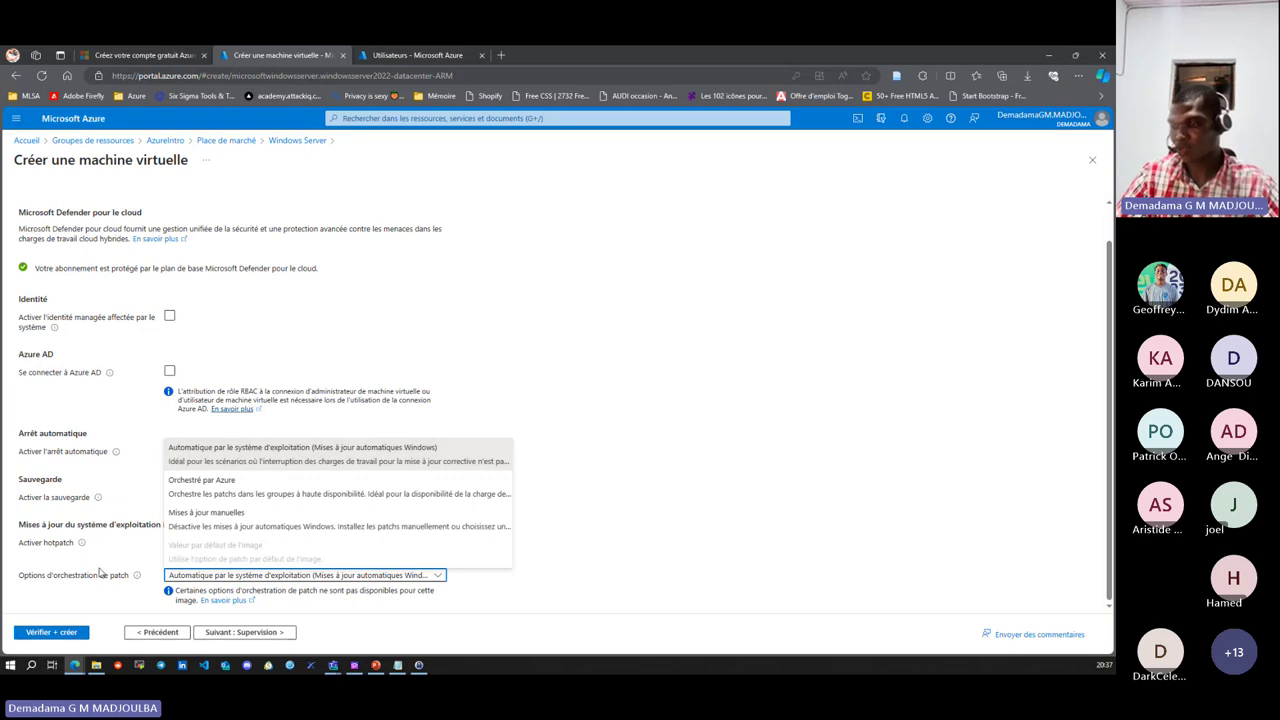
{"action": "left_click", "coordinate": [268, 578]}
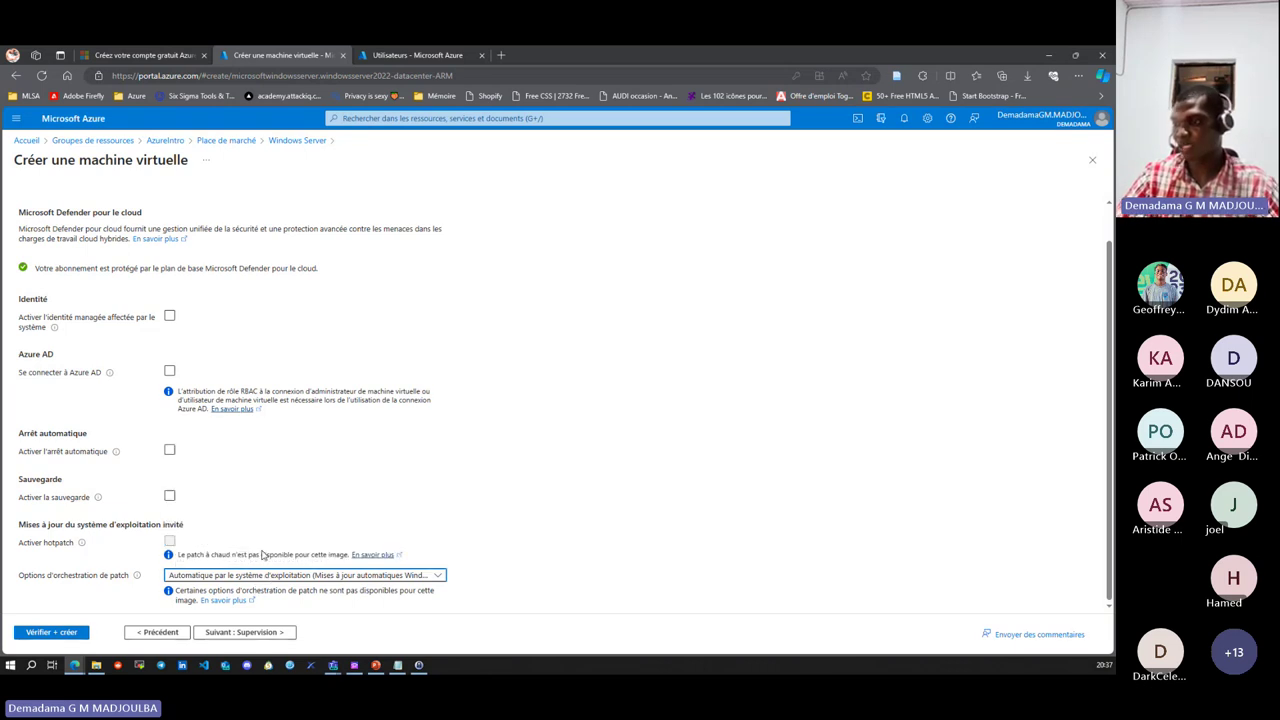
{"action": "left_click", "coordinate": [244, 632]}
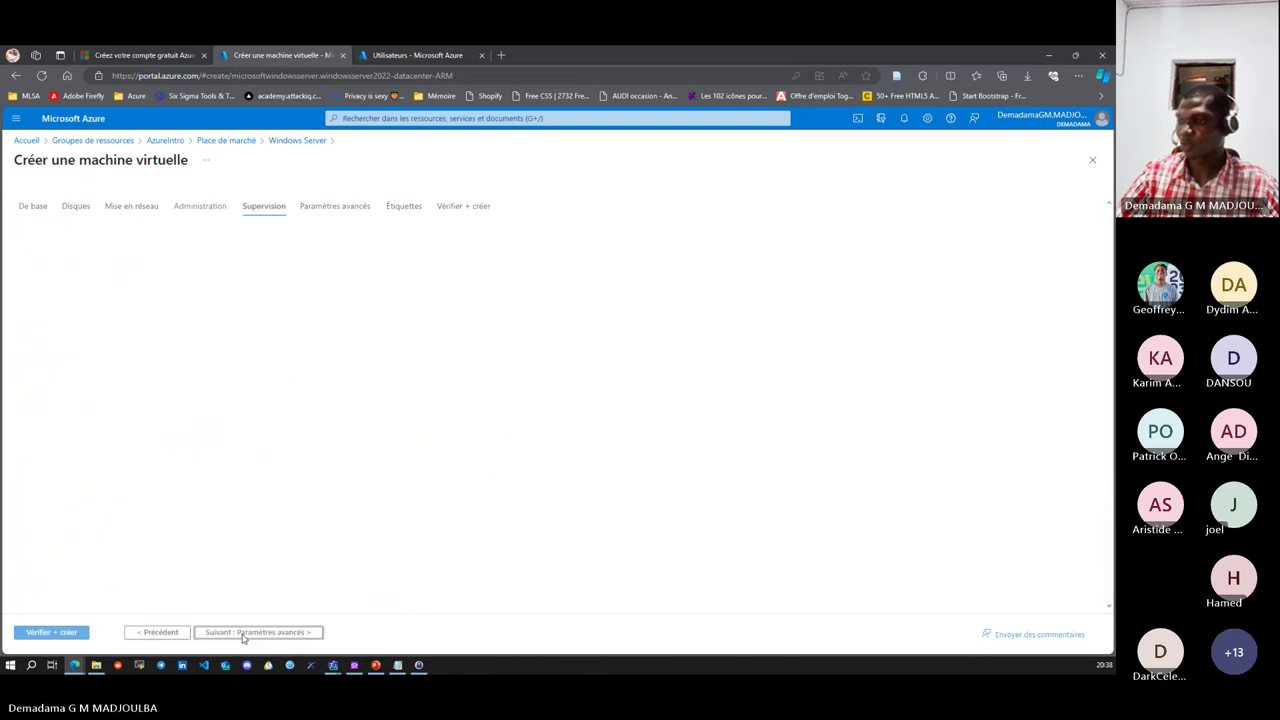
{"action": "left_click", "coordinate": [414, 56]}
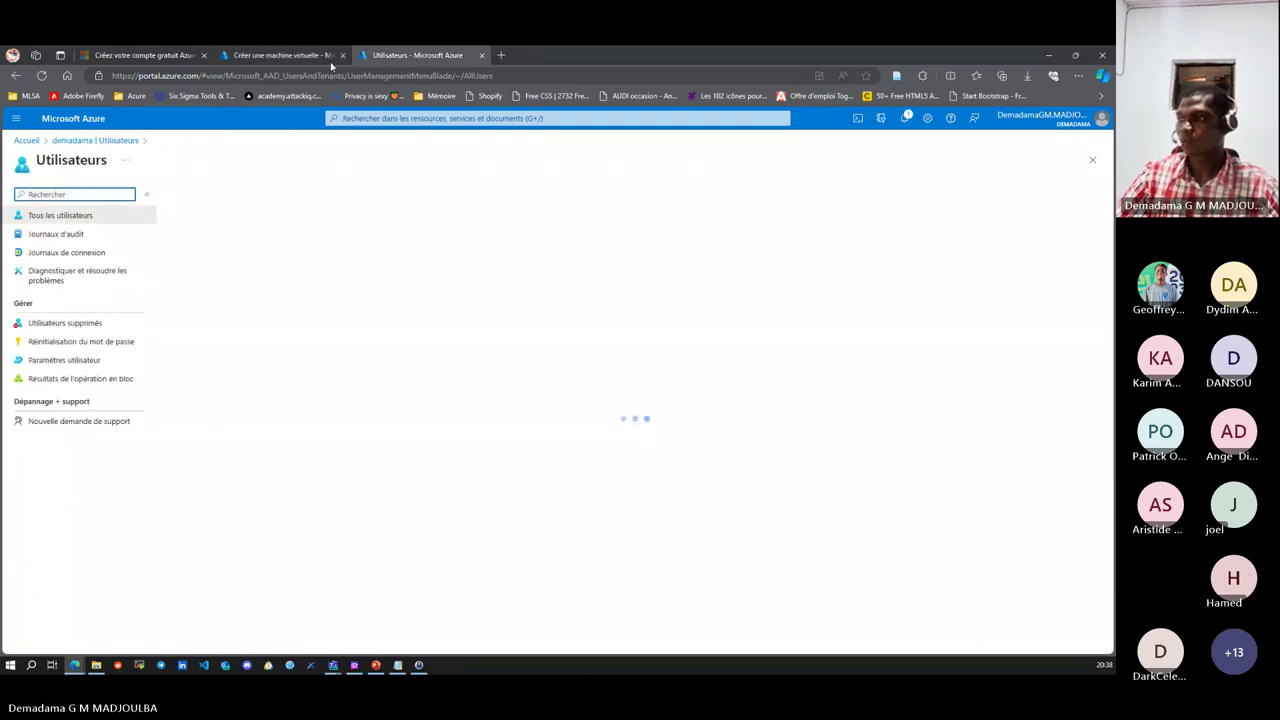
{"action": "left_click", "coordinate": [300, 57]}
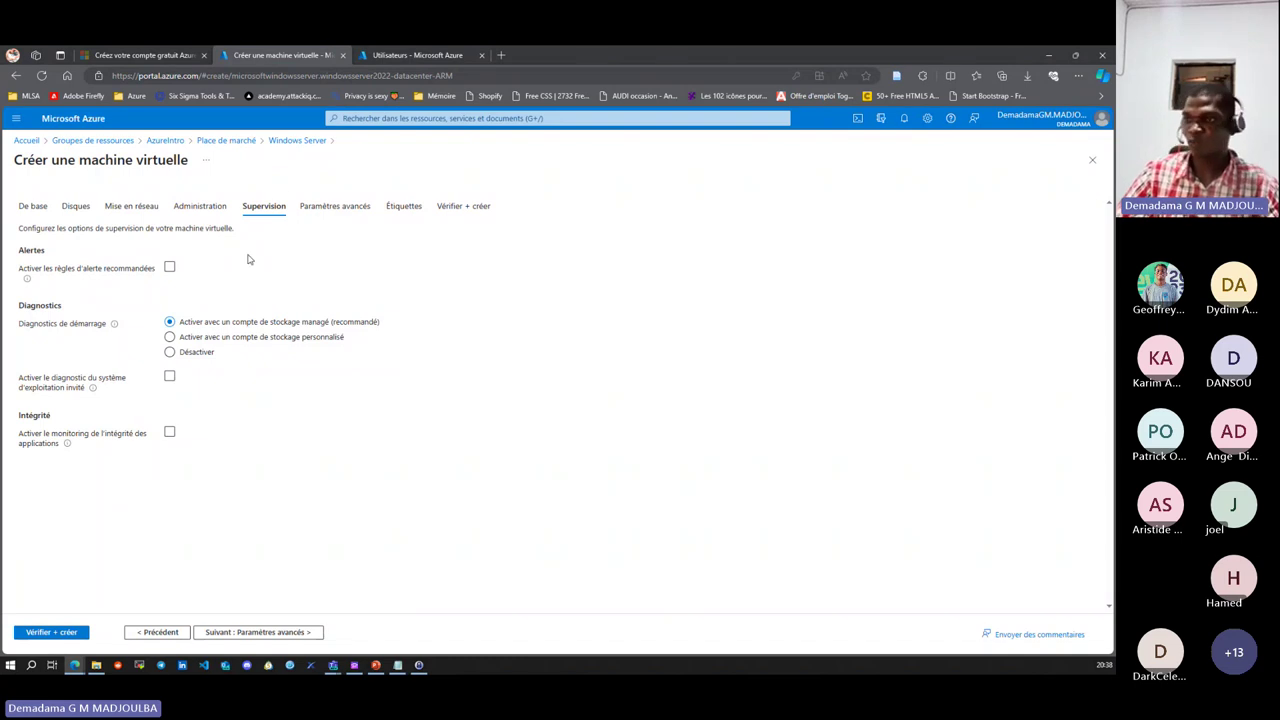
- Try enabling the recommended alert rules, review their thresholds and e-mail notification options, then discard them and leave the alerts disabled
{"action": "left_click", "coordinate": [170, 268]}
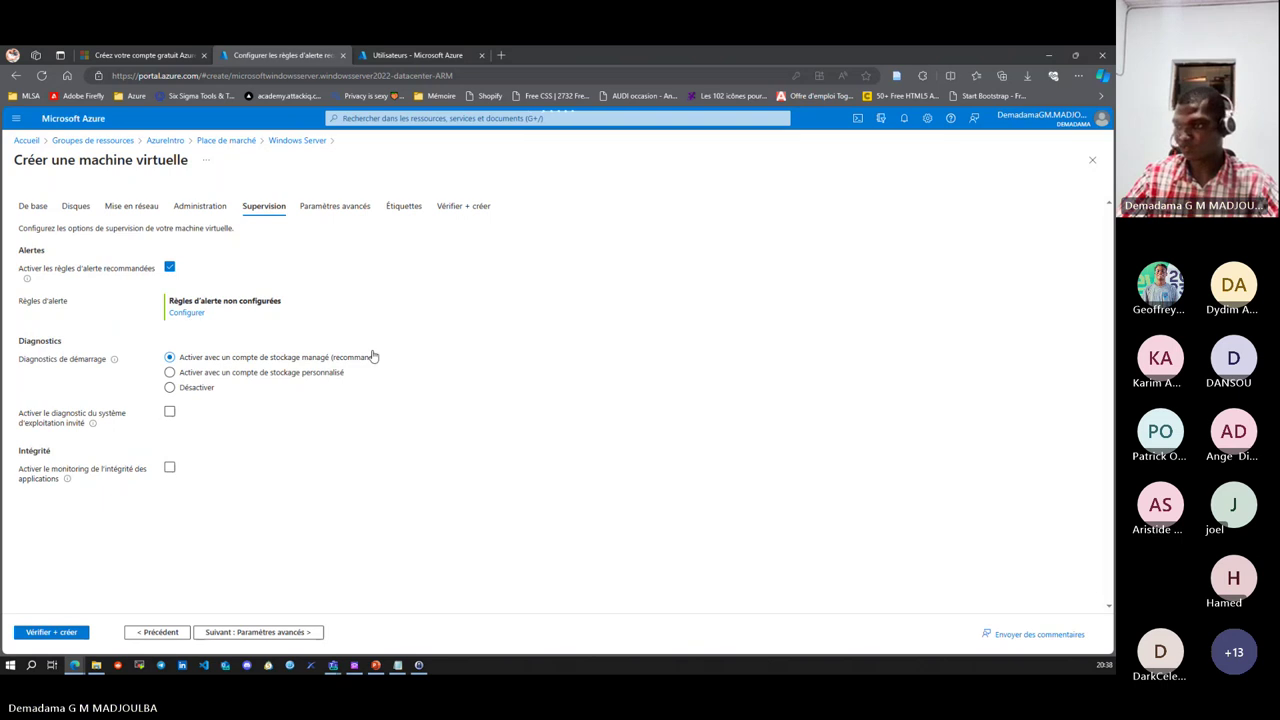
{"action": "left_click", "coordinate": [193, 314]}
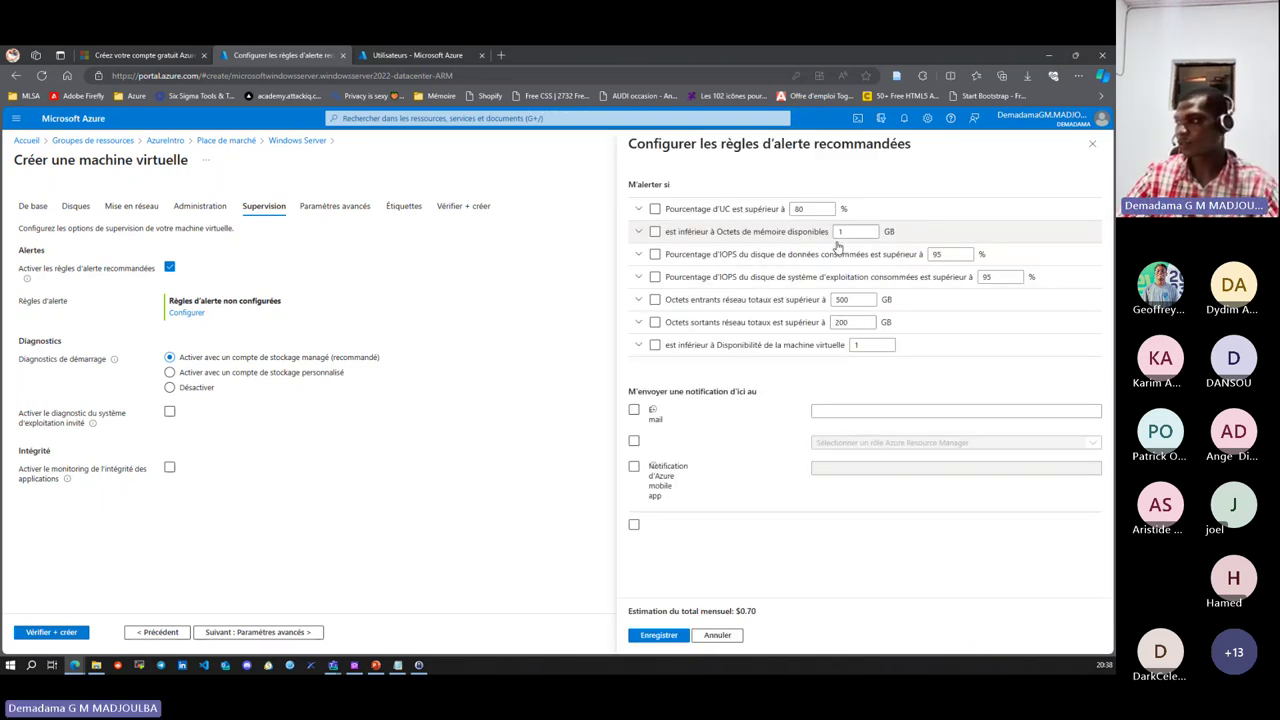
{"action": "left_click", "coordinate": [816, 208]}
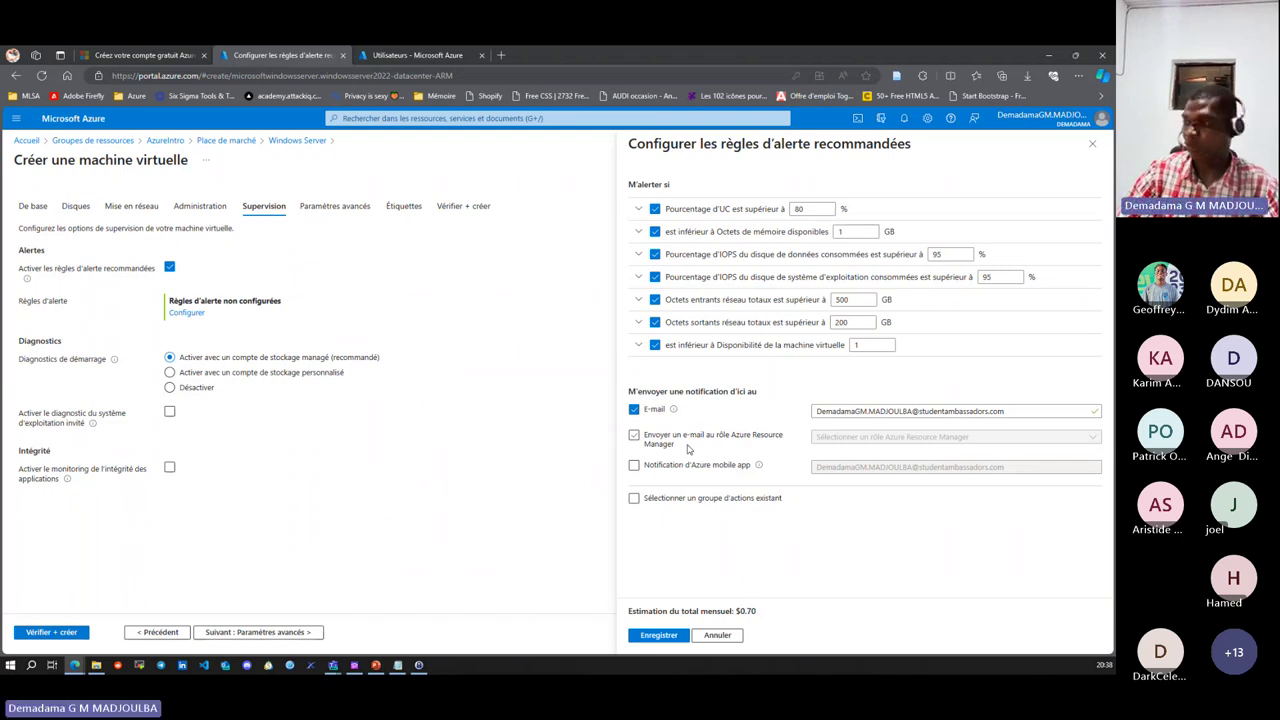
{"action": "left_click", "coordinate": [633, 436]}
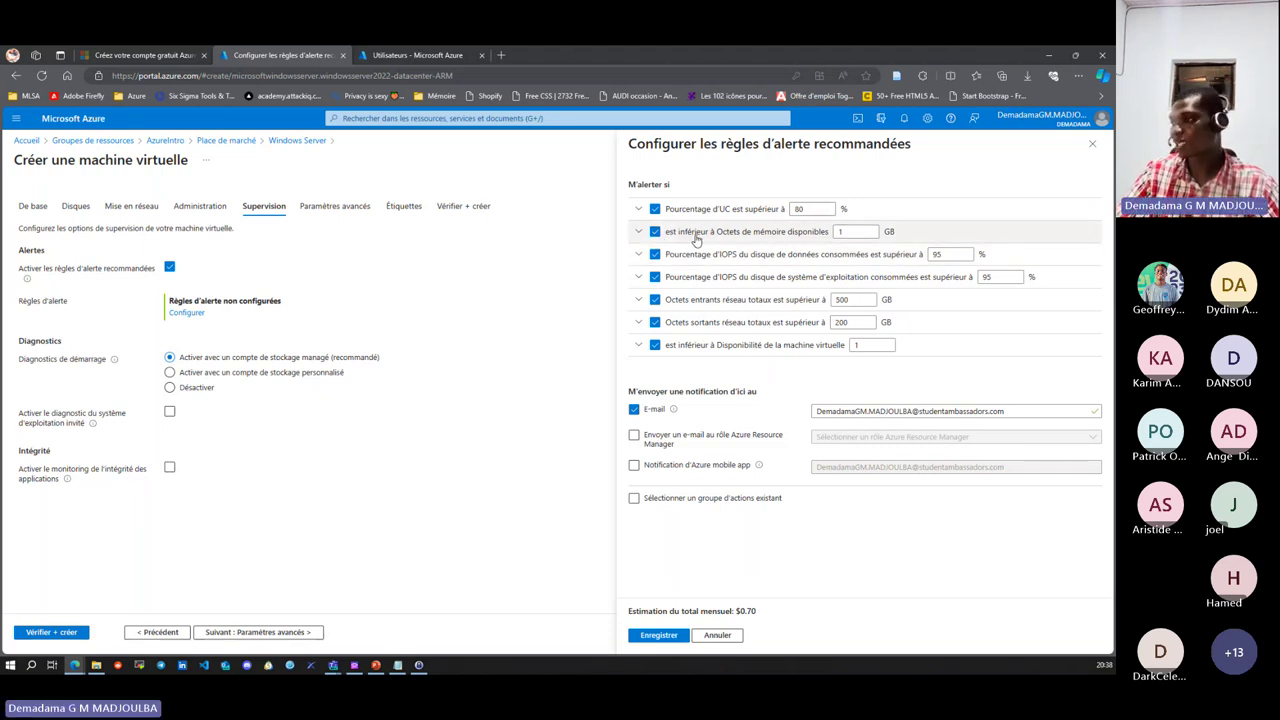
{"action": "double_click", "coordinate": [862, 231]}
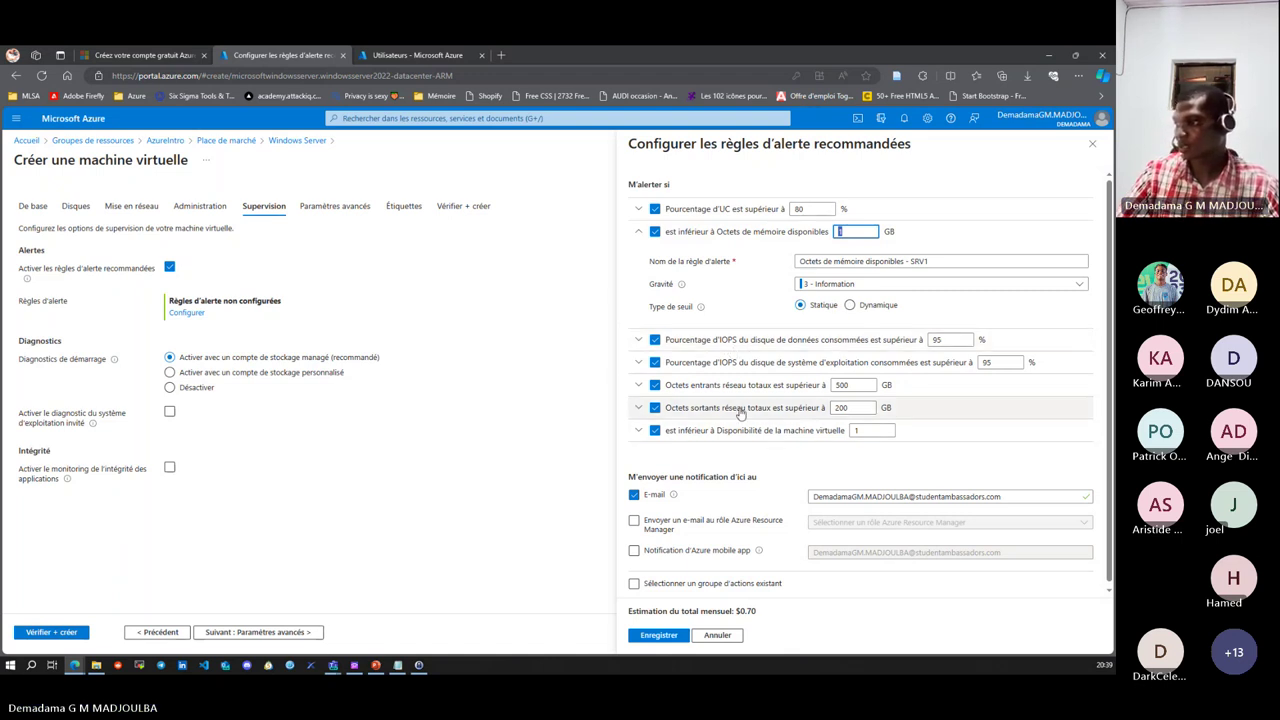
{"action": "scroll", "coordinate": [725, 400], "scroll_direction": "down", "scroll_amount": 1}
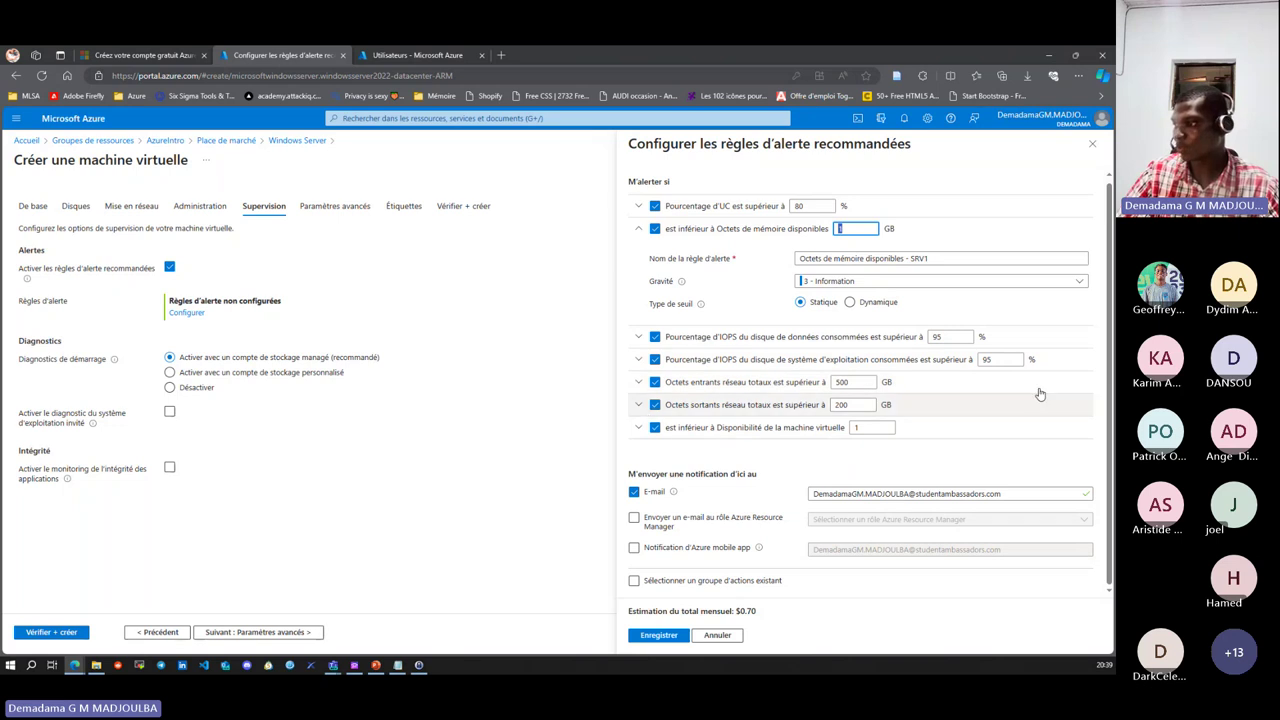
{"action": "left_click", "coordinate": [1092, 145]}
{"action": "left_click", "coordinate": [170, 269]}
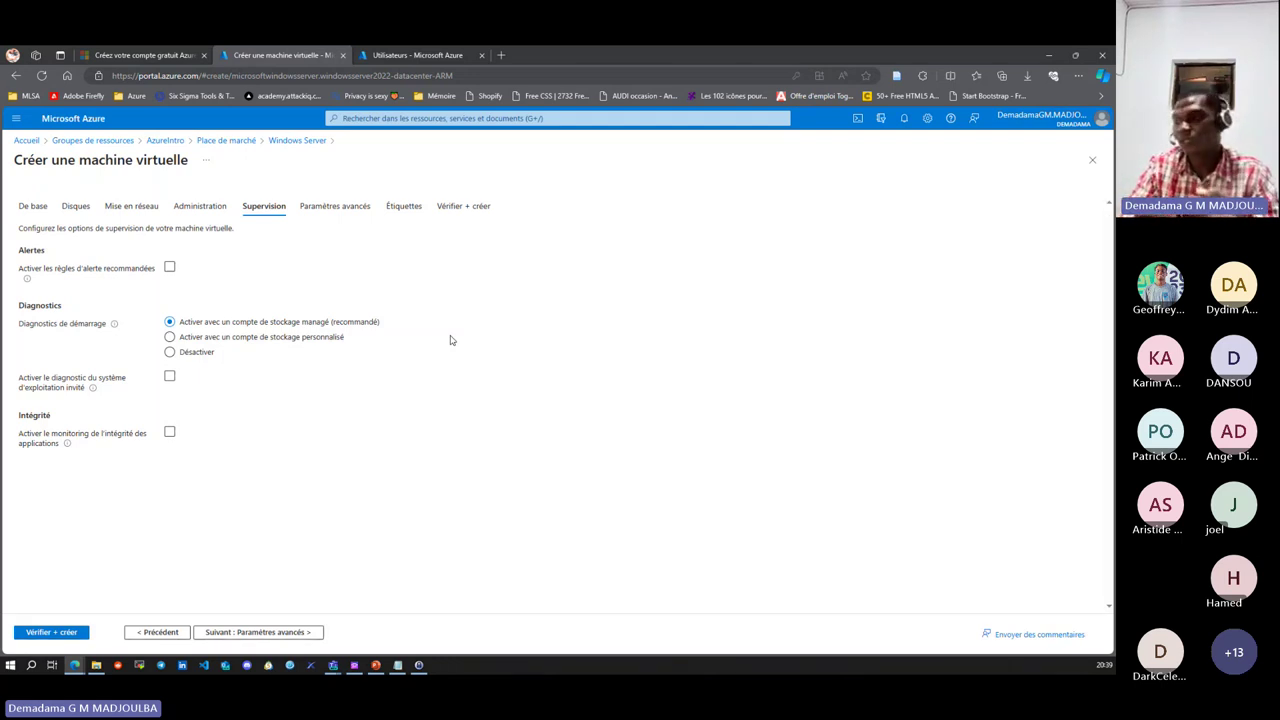
{"action": "left_click", "coordinate": [166, 272]}
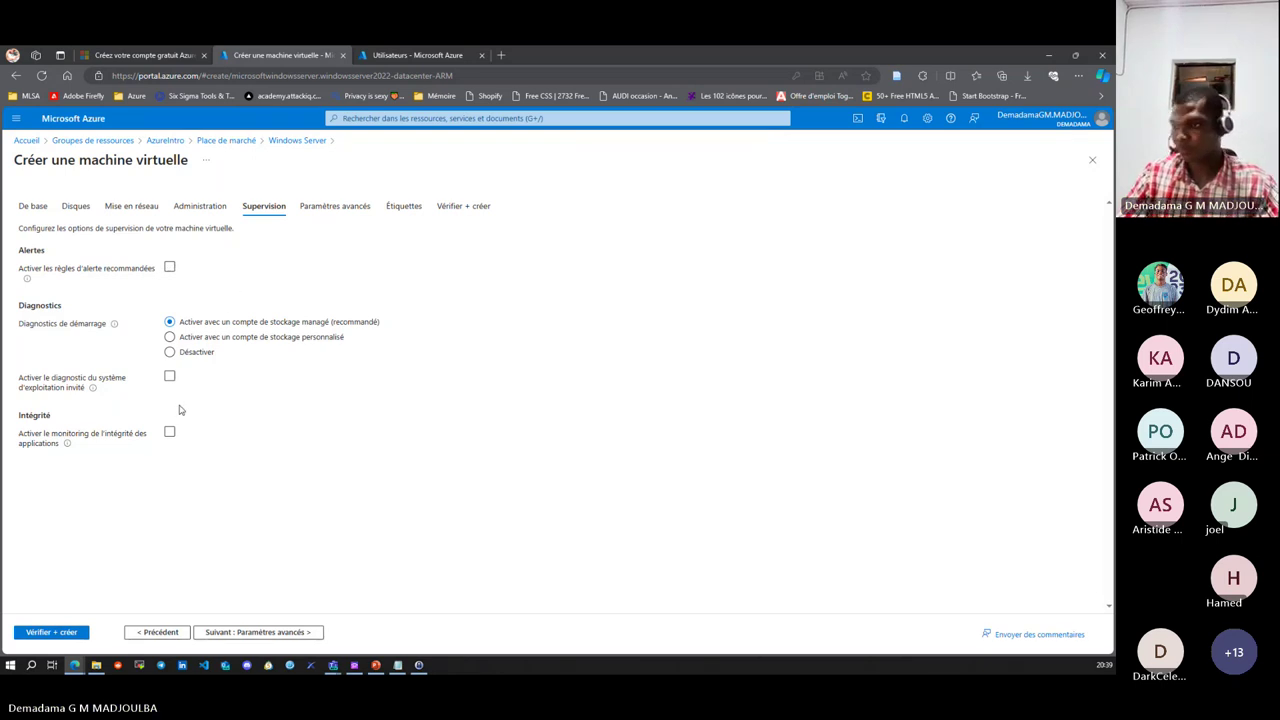
- Continue to Paramètres avancés and review the extension, host group and capacity reservation settings of the virtual machine
{"action": "left_click", "coordinate": [270, 633]}
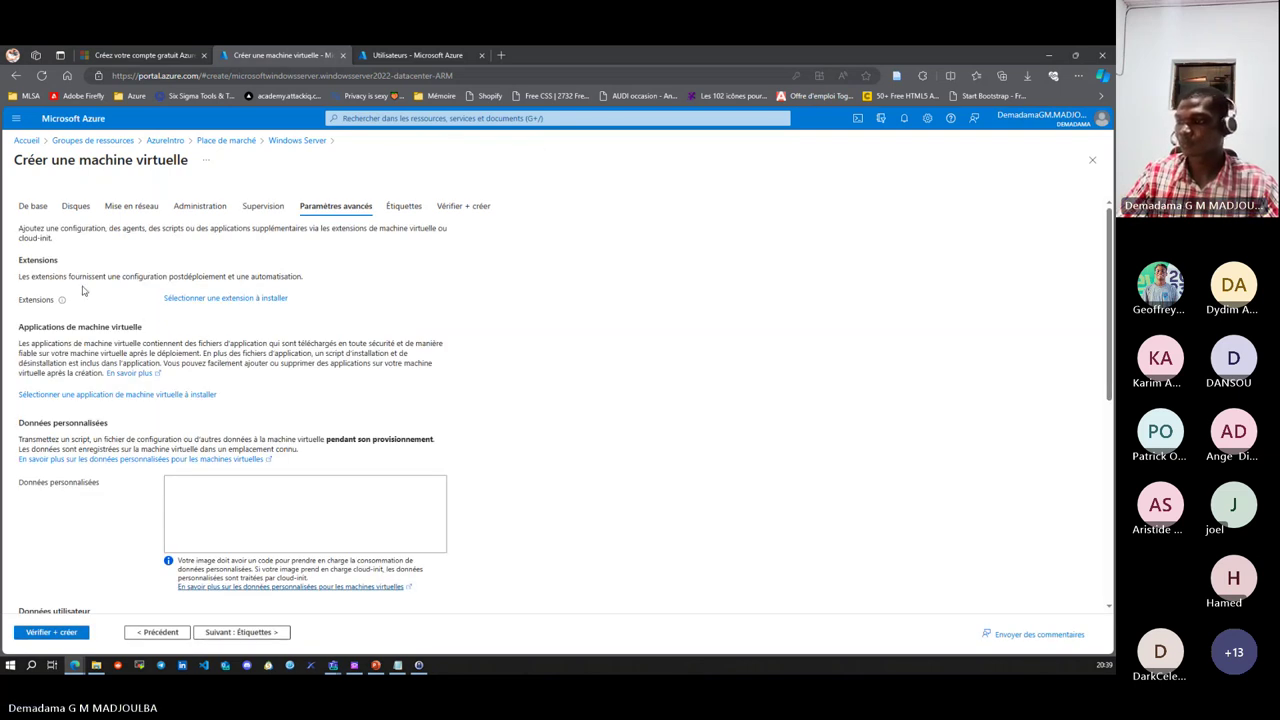
{"action": "scroll", "coordinate": [85, 300], "scroll_direction": "down", "scroll_amount": 5}
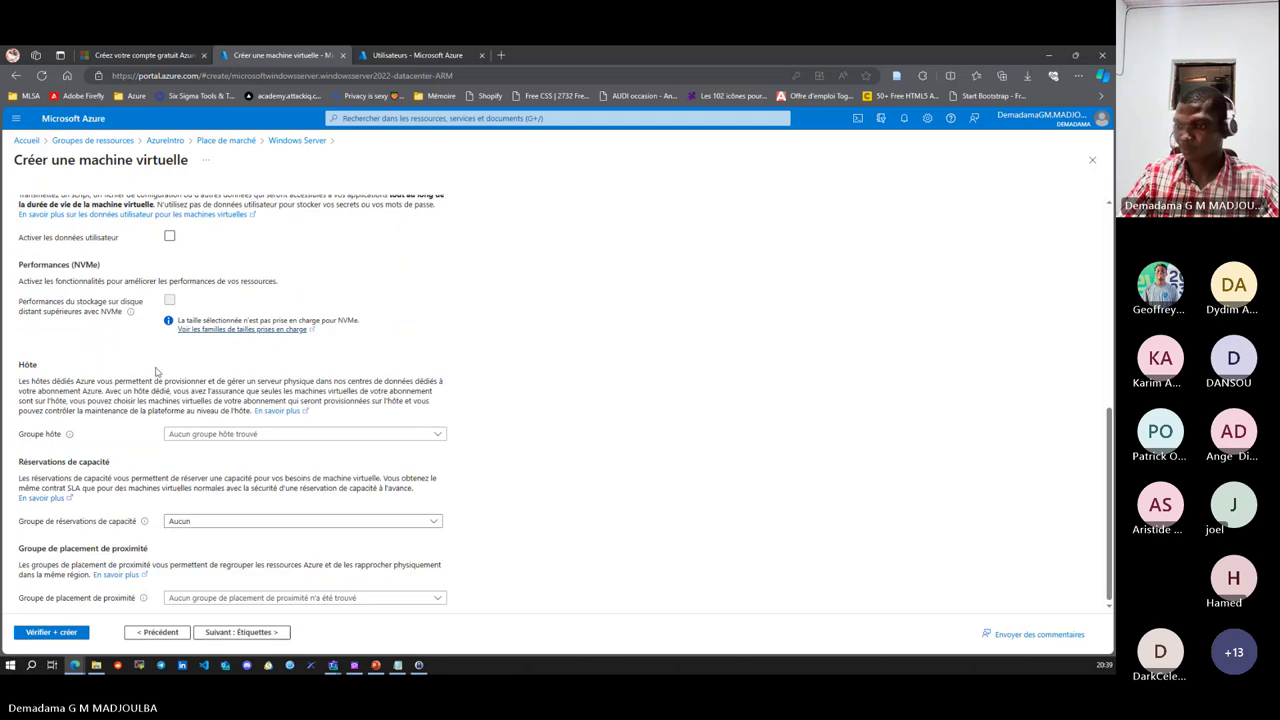
{"action": "left_click", "coordinate": [222, 522]}
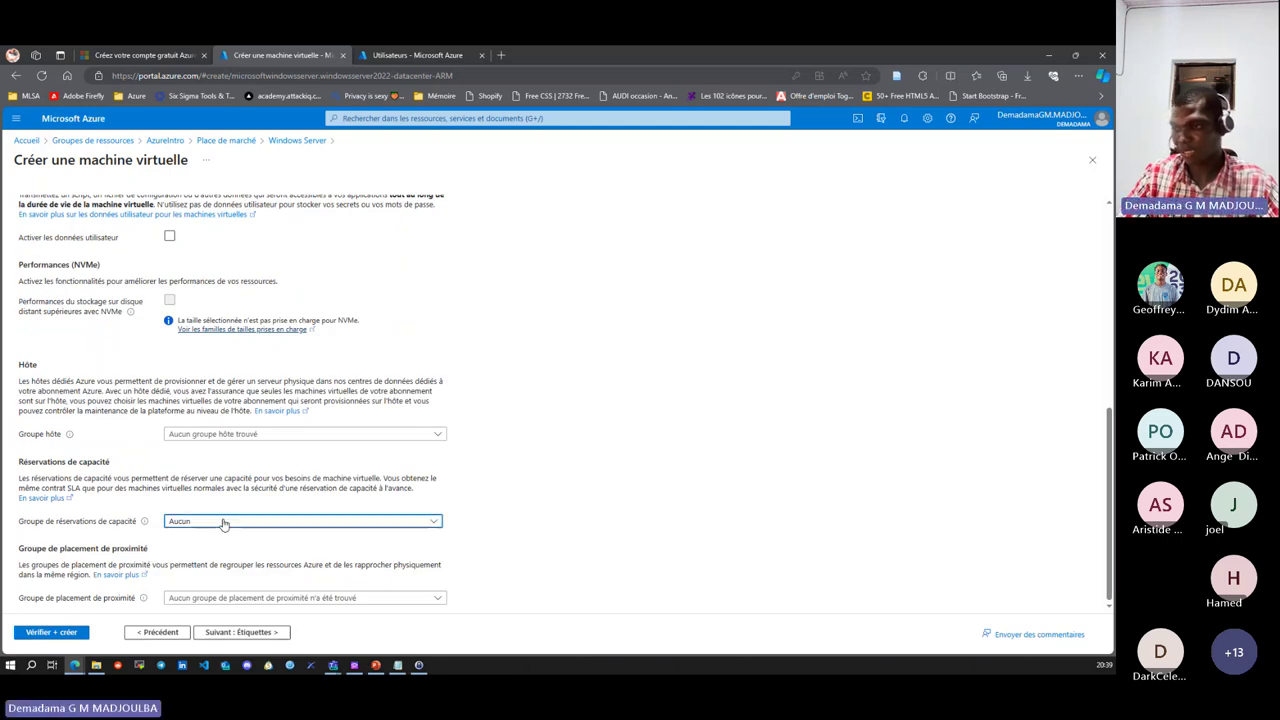
{"action": "left_click", "coordinate": [222, 522]}
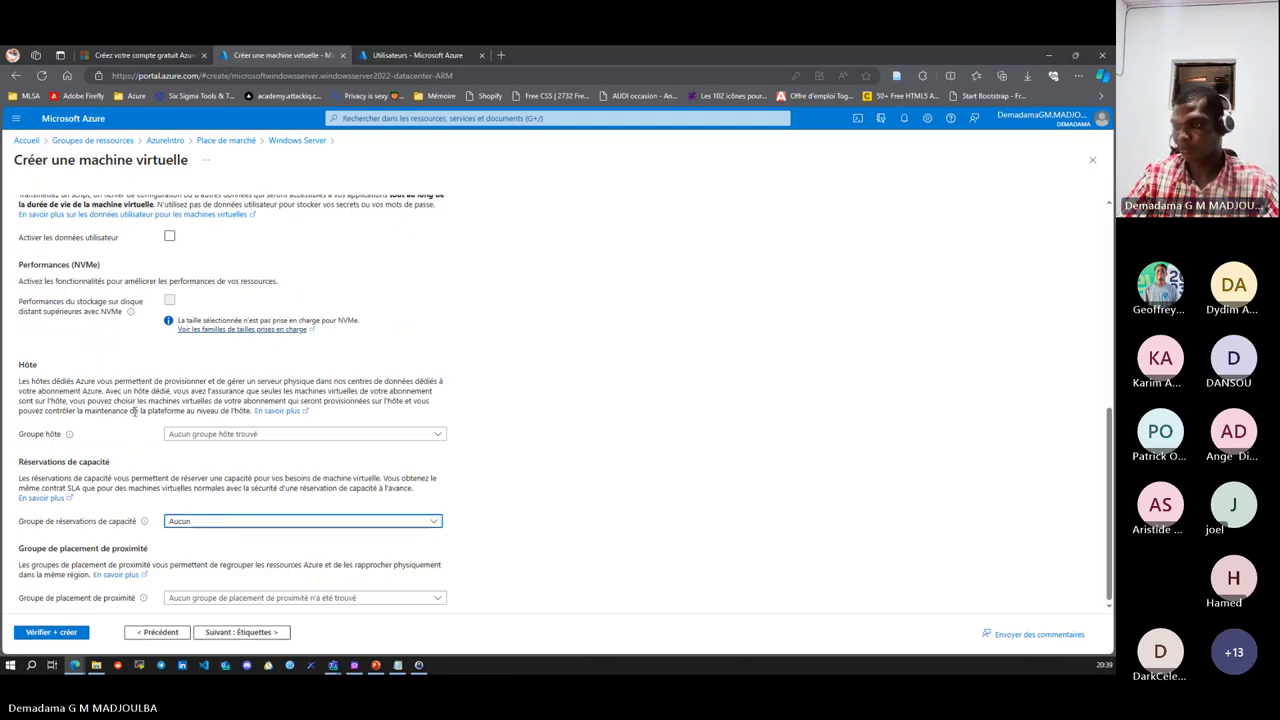
{"action": "scroll", "coordinate": [133, 413], "scroll_direction": "up", "scroll_amount": 10}
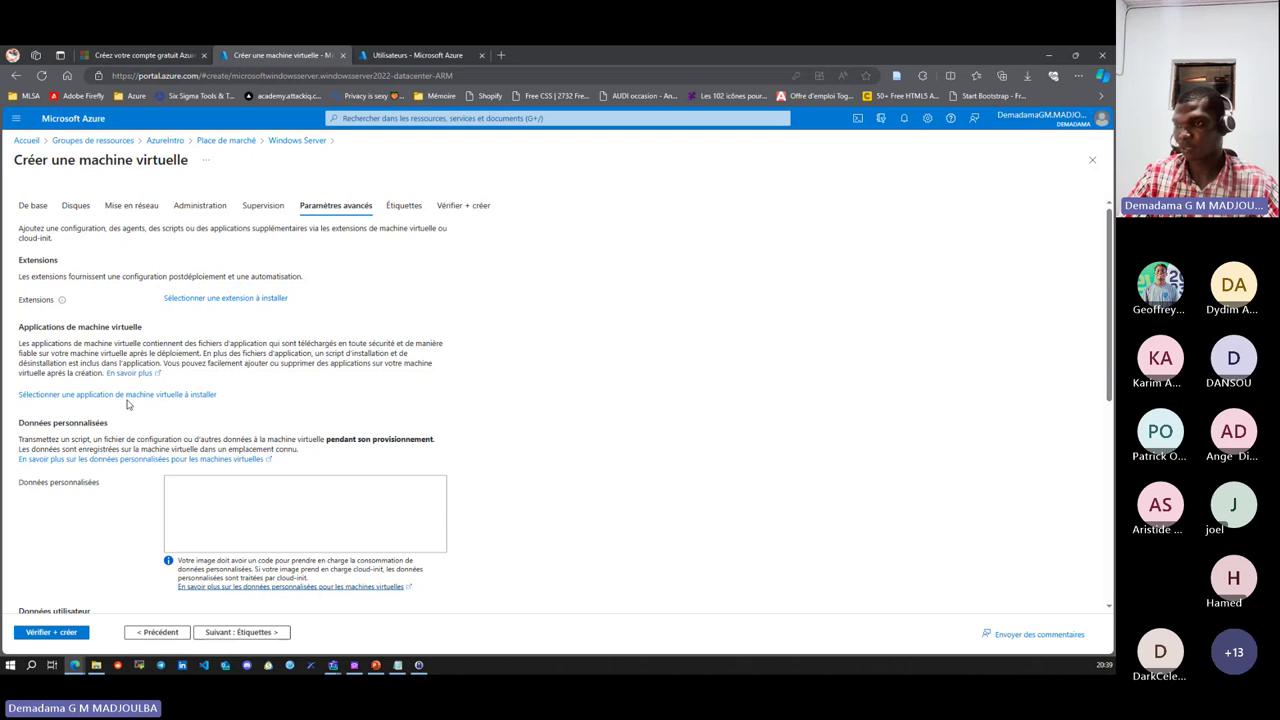
- Check which resource types the Étiquettes apply to, leave the tags empty and continue to Vérifier + créer
{"action": "left_click", "coordinate": [404, 206]}
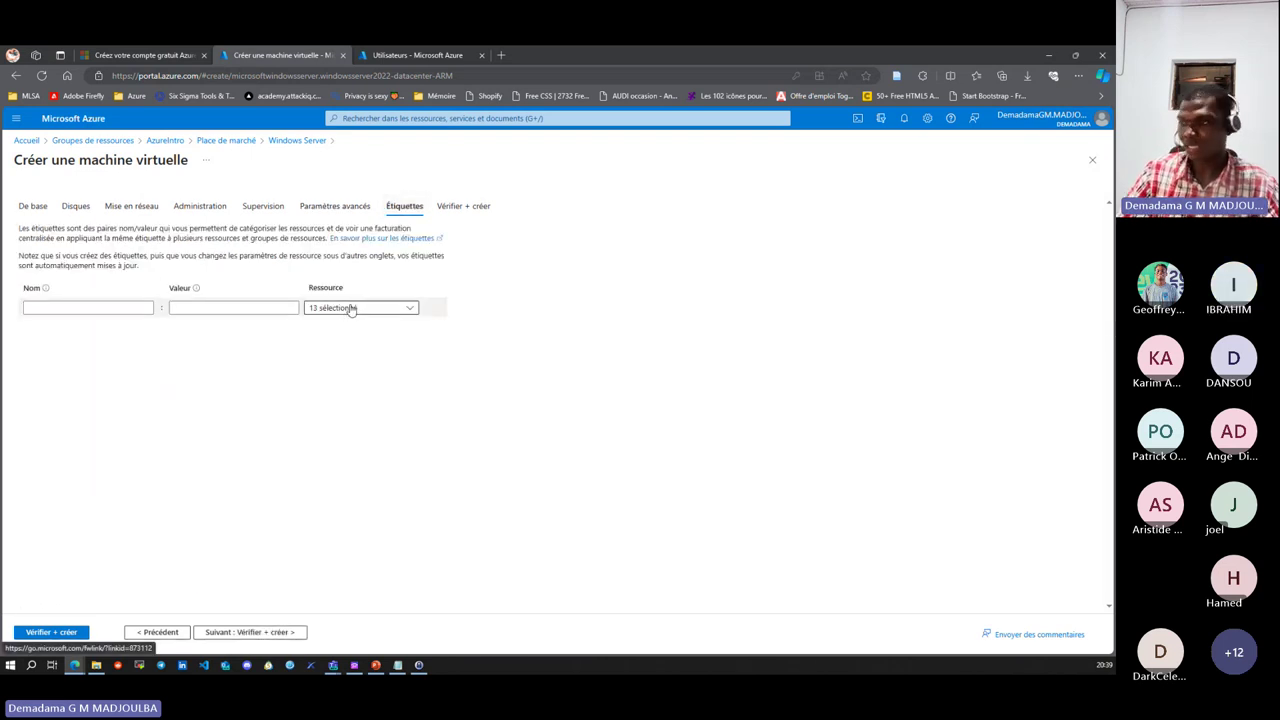
{"action": "left_click", "coordinate": [411, 309]}
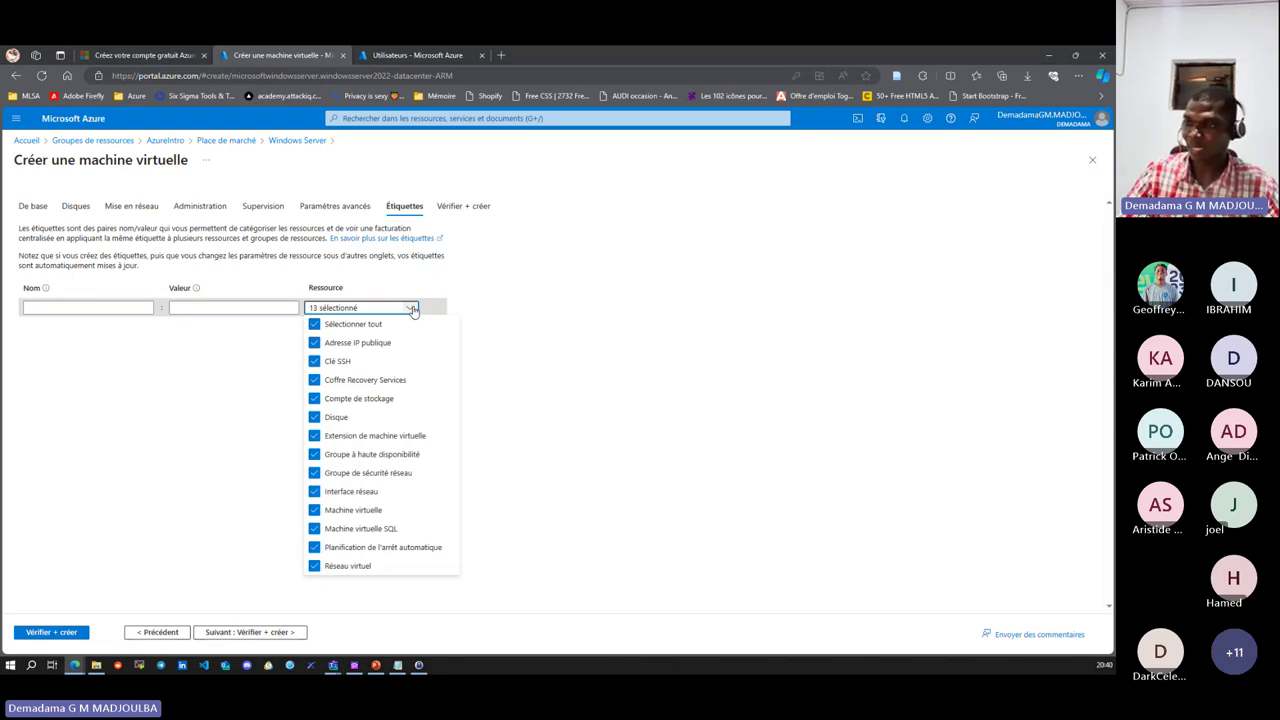
{"action": "left_click", "coordinate": [413, 310]}
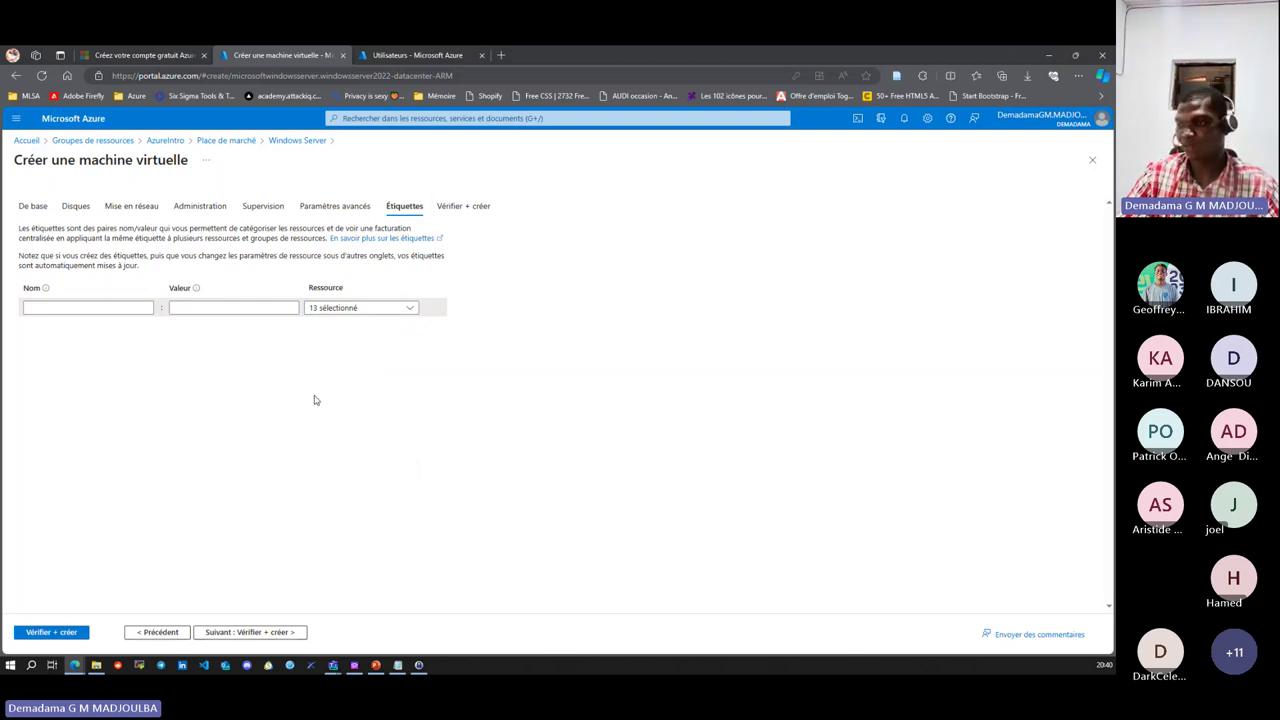
{"action": "left_click", "coordinate": [285, 633]}
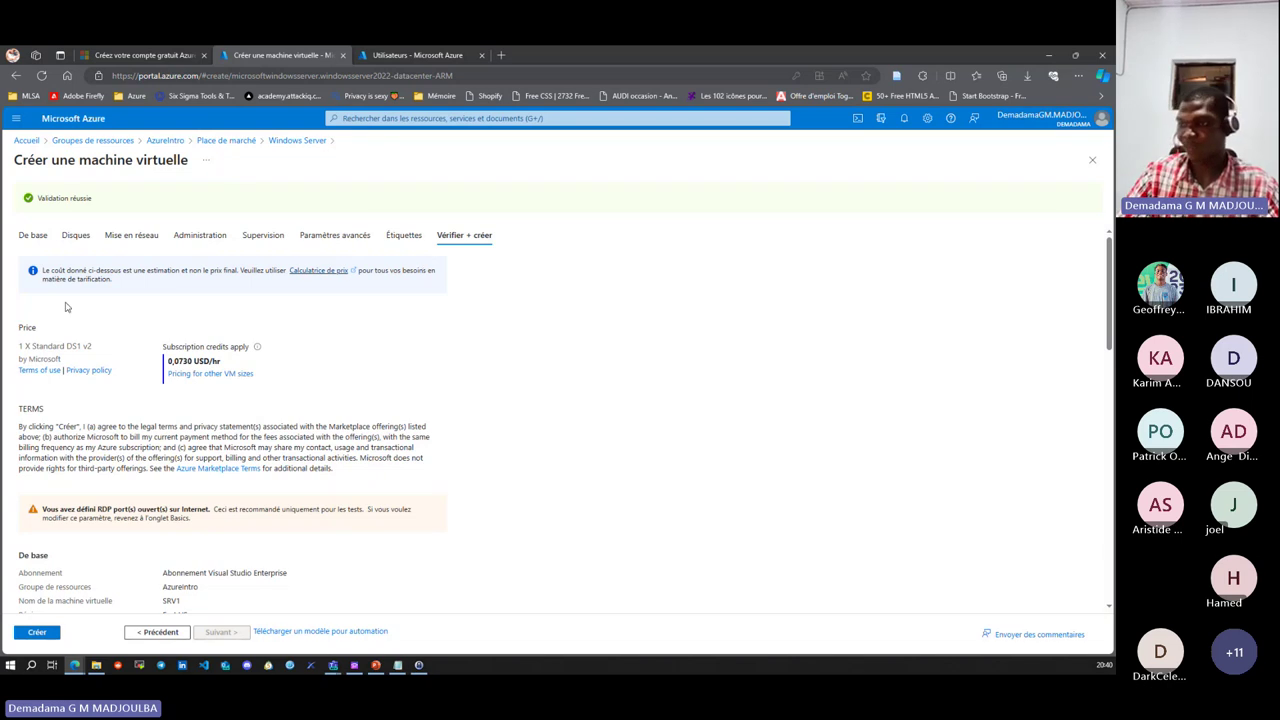
- Review the virtual machine's hourly price in the summary and open the linked Azure pricing calculator
{"action": "scroll", "coordinate": [175, 318], "scroll_direction": "down", "scroll_amount": 1}
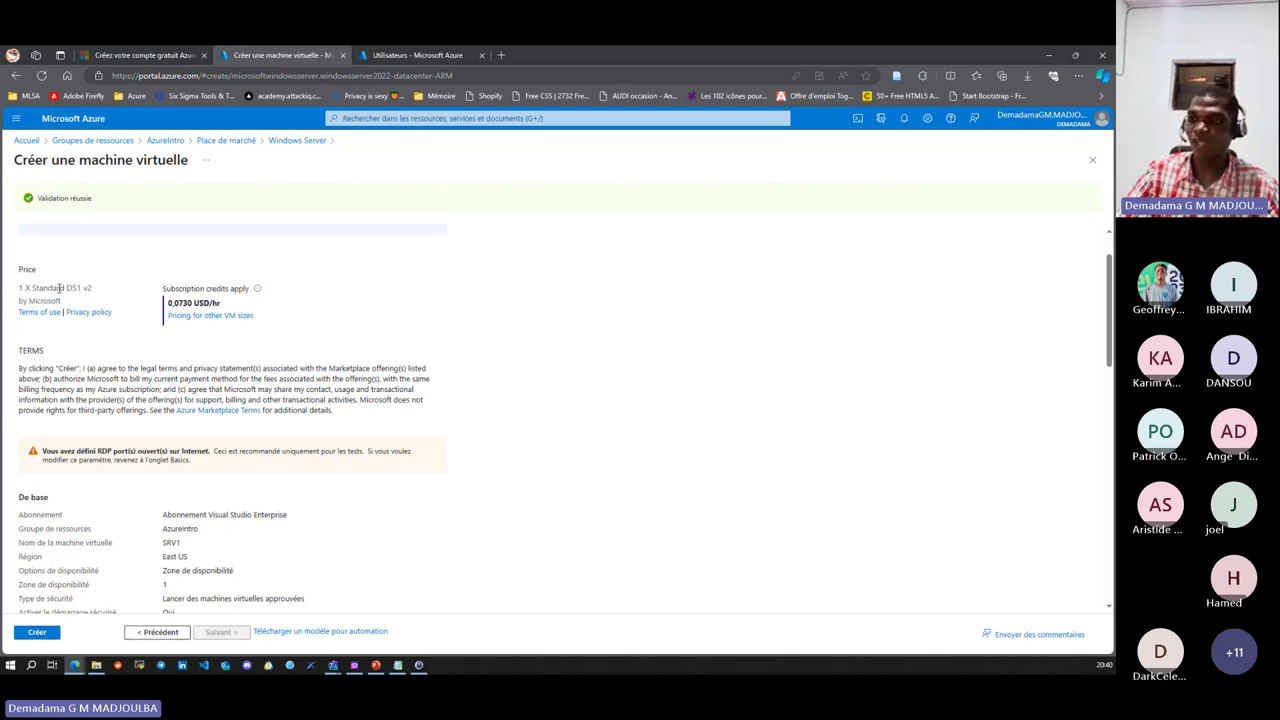
{"action": "left_click_drag", "start_coordinate": [22, 285], "coordinate": [224, 303]}
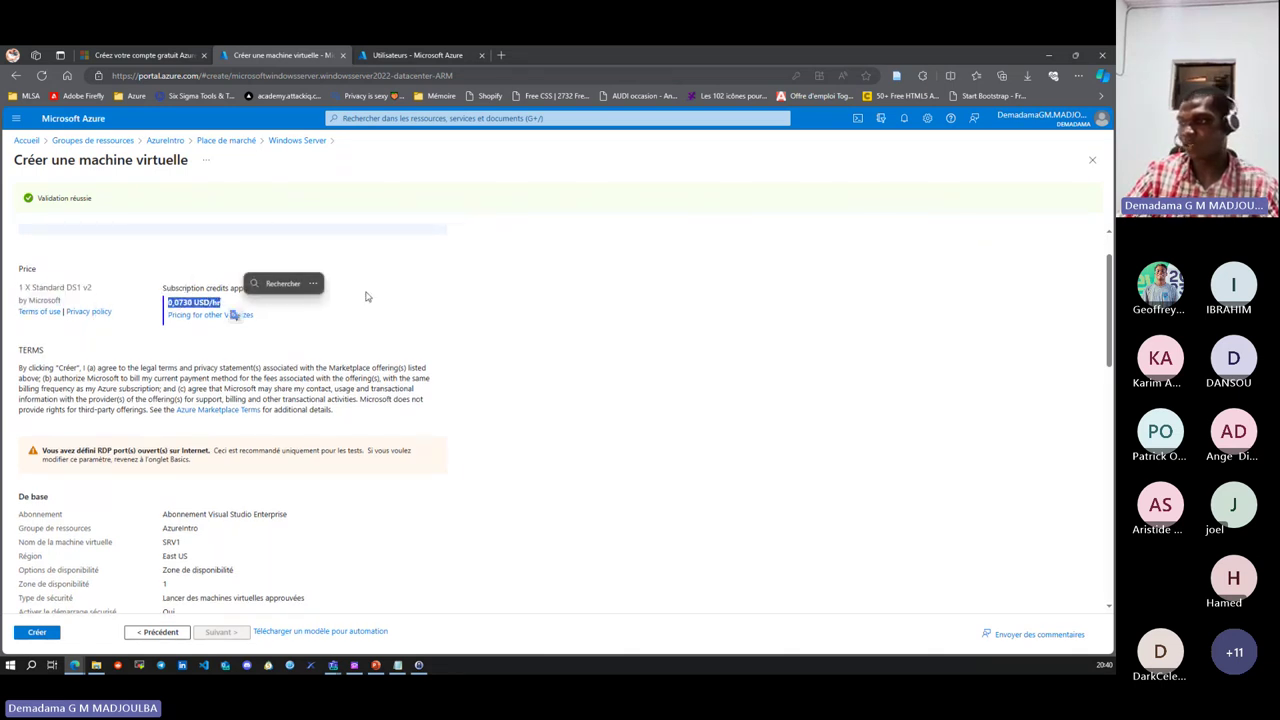
{"action": "left_click", "coordinate": [321, 276]}
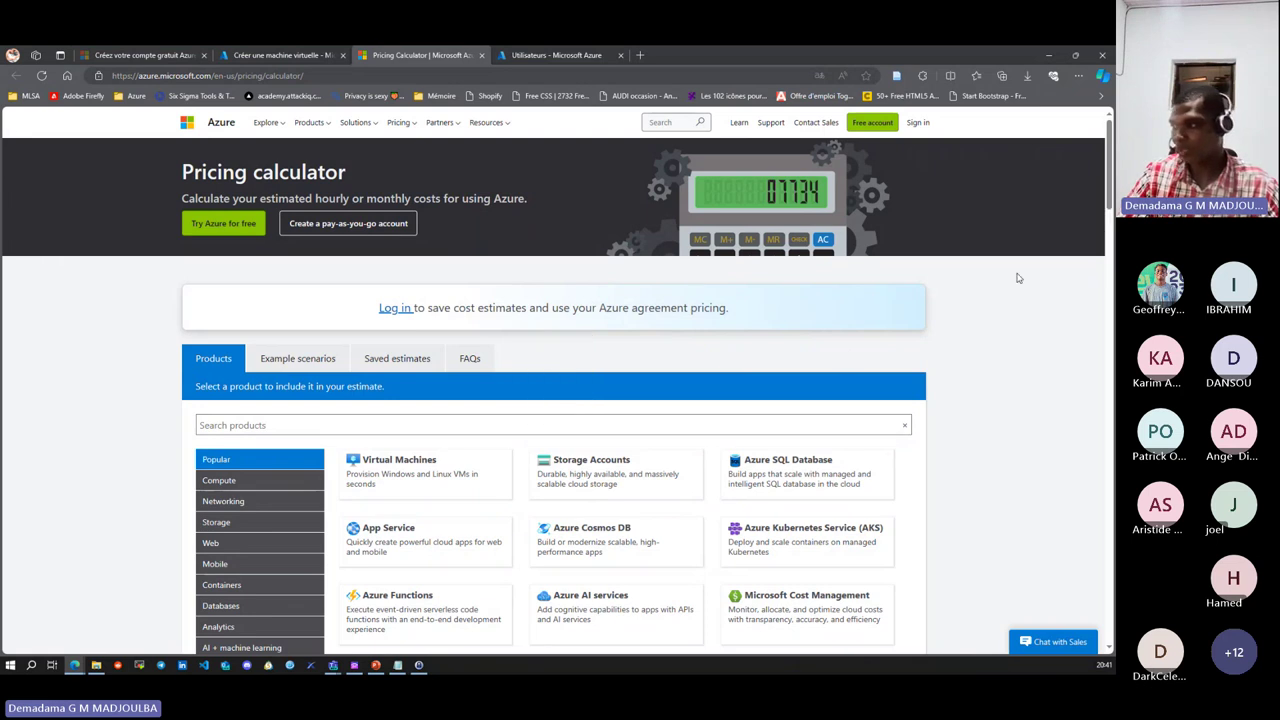
- Add the Virtual Machines product to the pricing estimate and go to its configuration
{"action": "scroll", "coordinate": [962, 285], "scroll_direction": "down", "scroll_amount": 2}
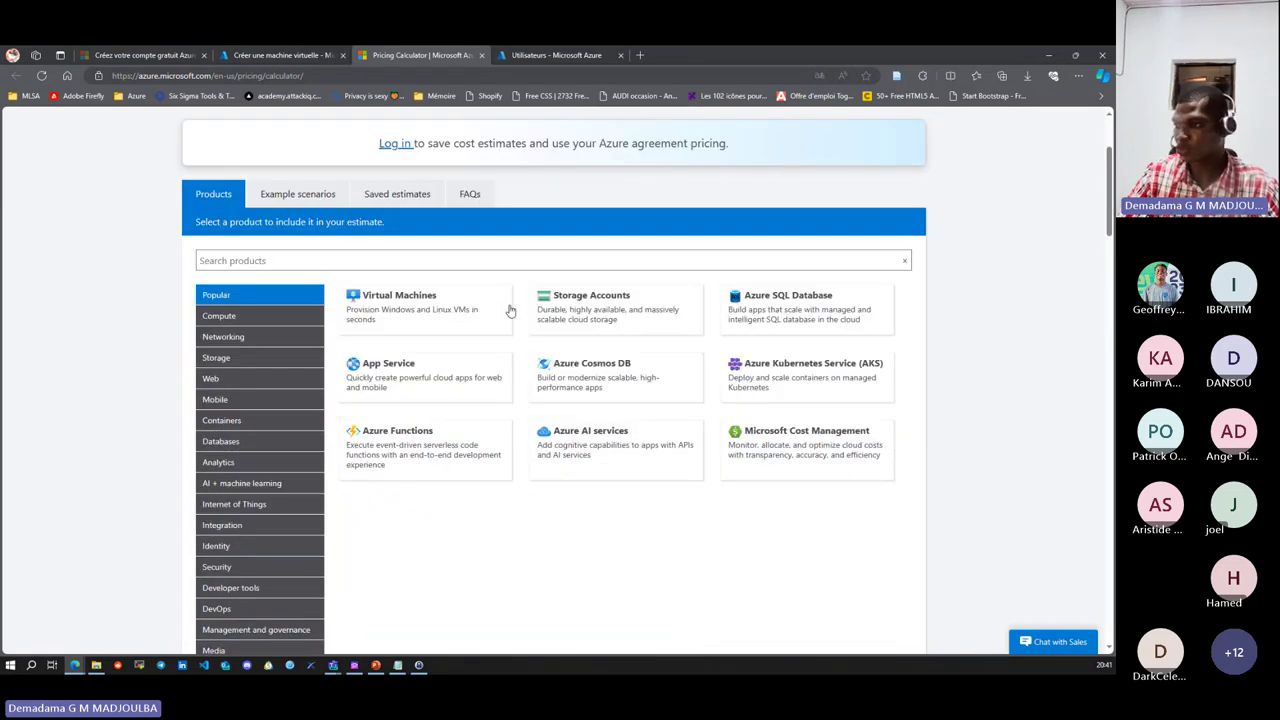
{"action": "left_click", "coordinate": [410, 309]}
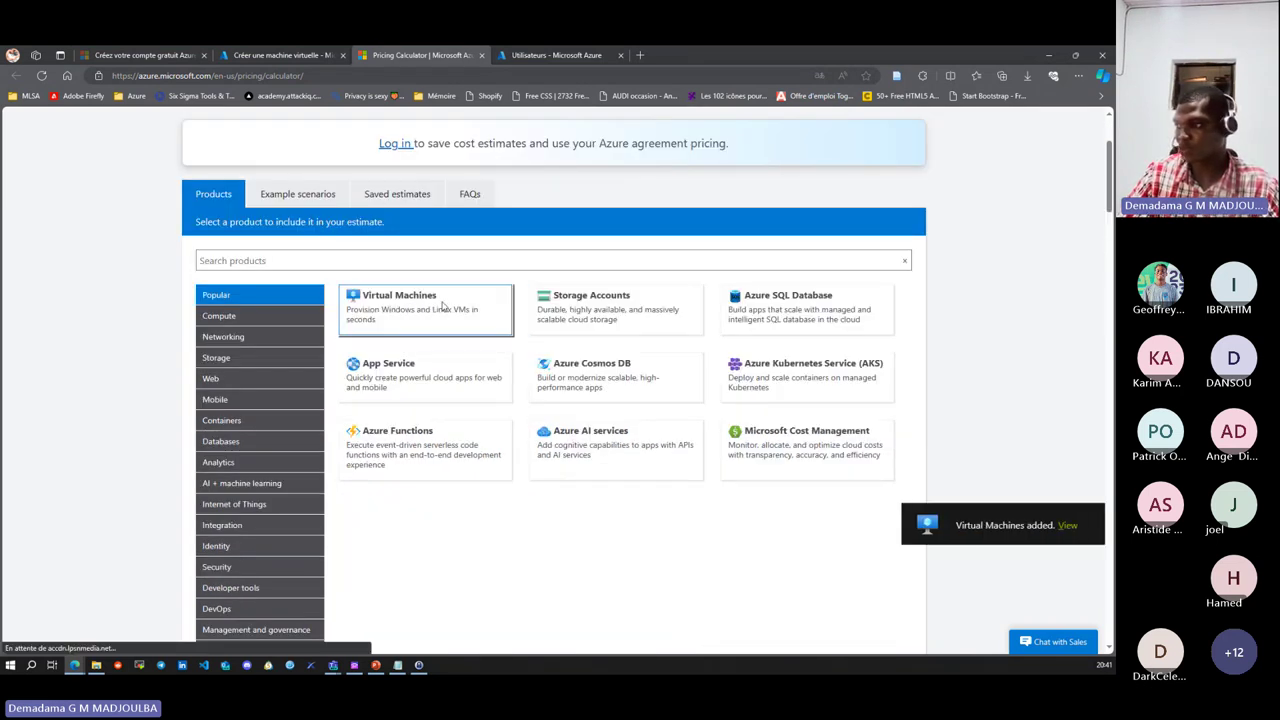
{"action": "scroll", "coordinate": [470, 308], "scroll_direction": "down", "scroll_amount": 5}
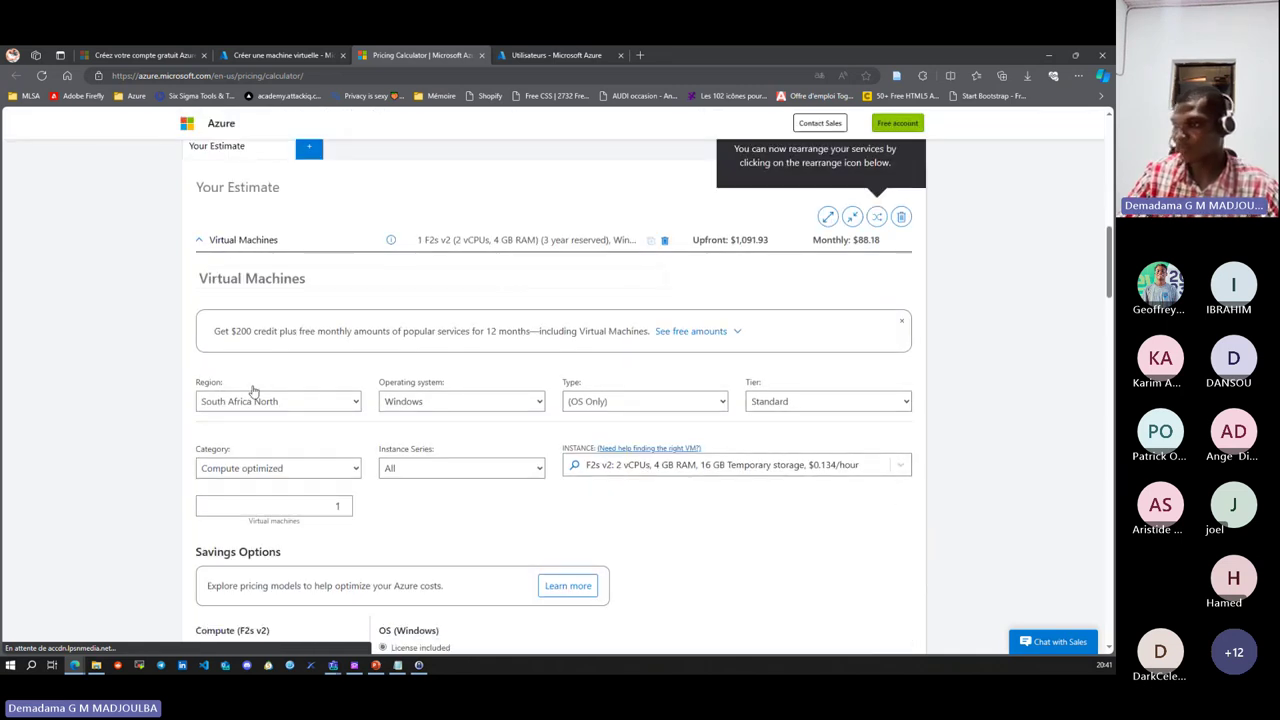
- Configure the estimate for the South Africa North region, Windows operating system, SQL Server type and Standard tier
{"action": "left_click", "coordinate": [324, 403]}
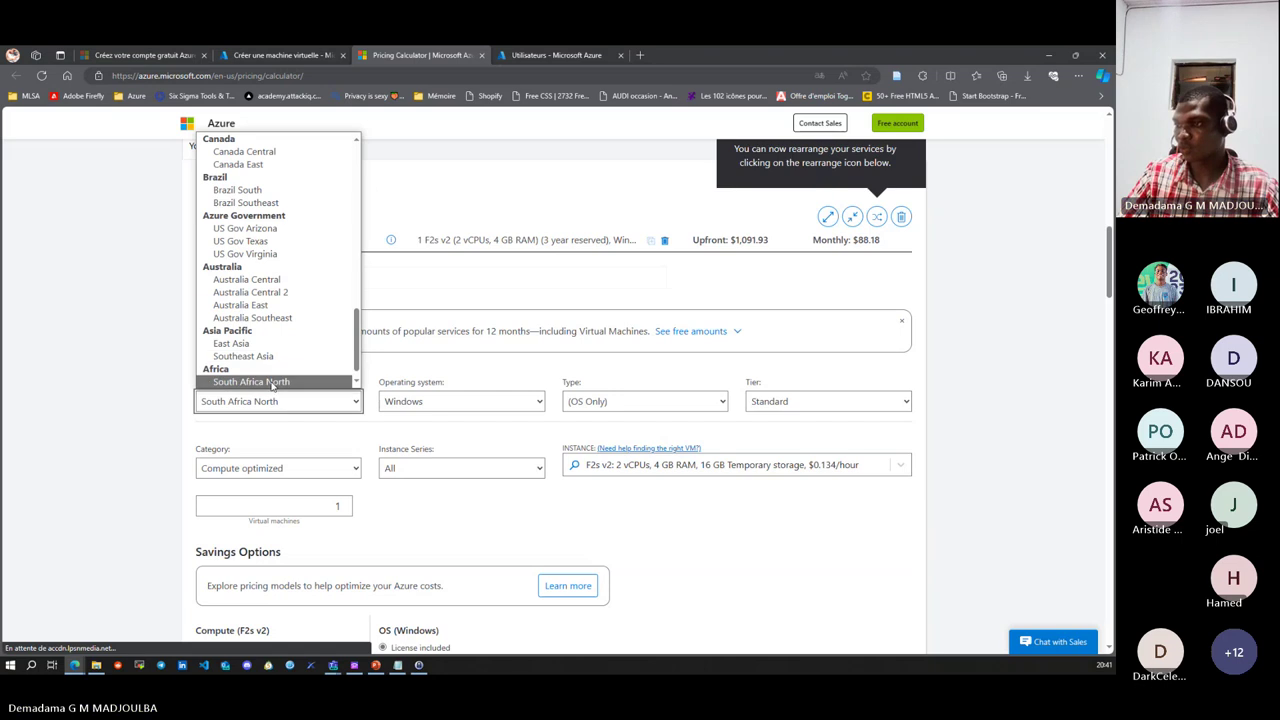
{"action": "left_click", "coordinate": [274, 384]}
{"action": "left_click", "coordinate": [505, 400]}
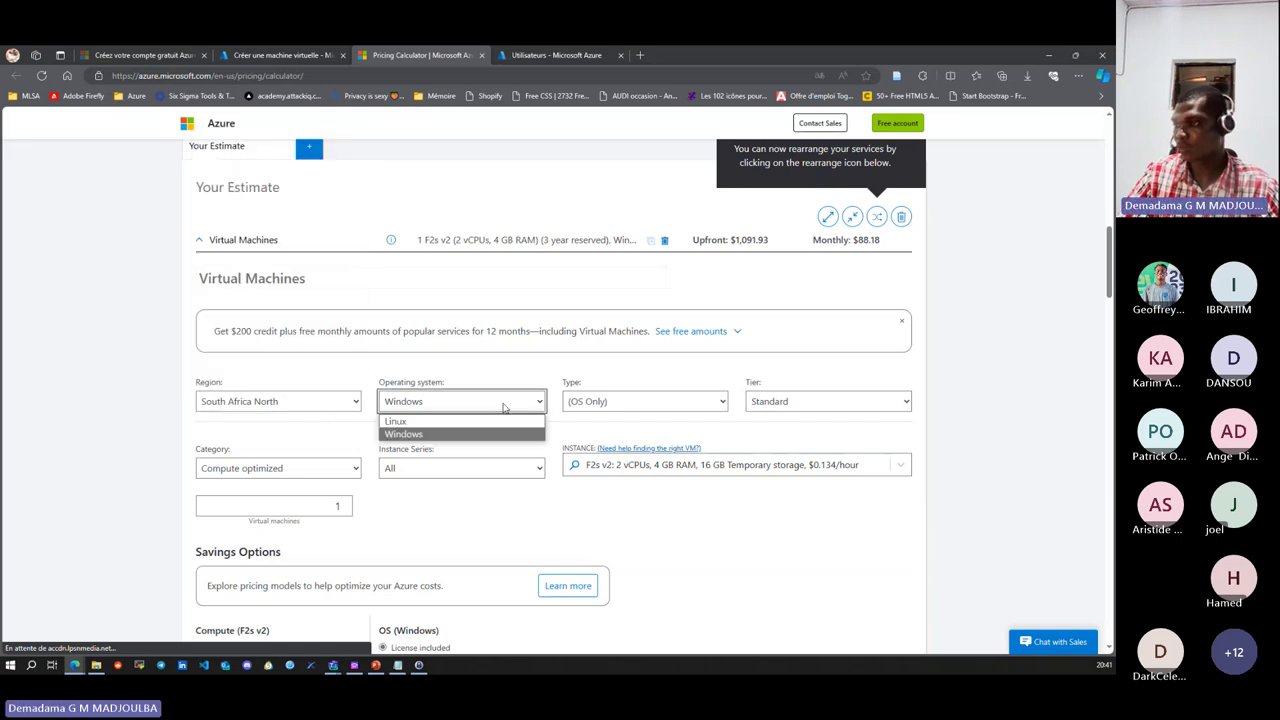
{"action": "left_click", "coordinate": [407, 436]}
{"action": "left_click", "coordinate": [670, 405]}
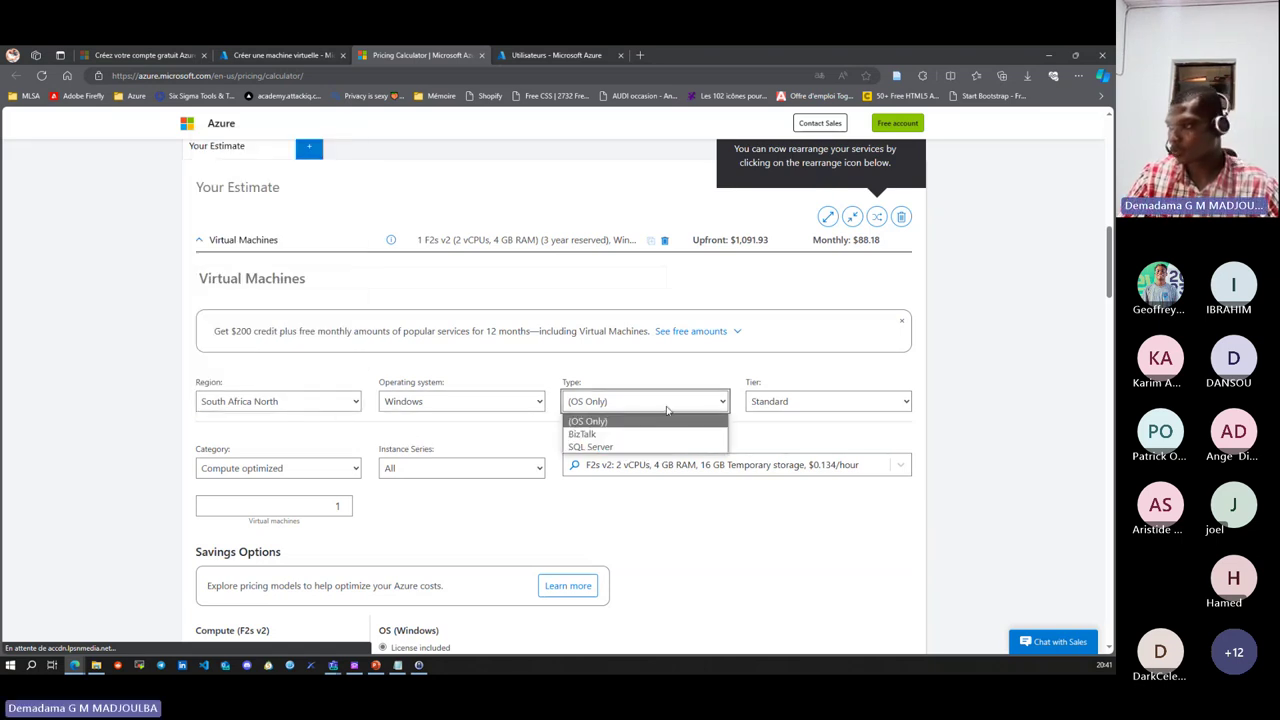
{"action": "left_click", "coordinate": [610, 449]}
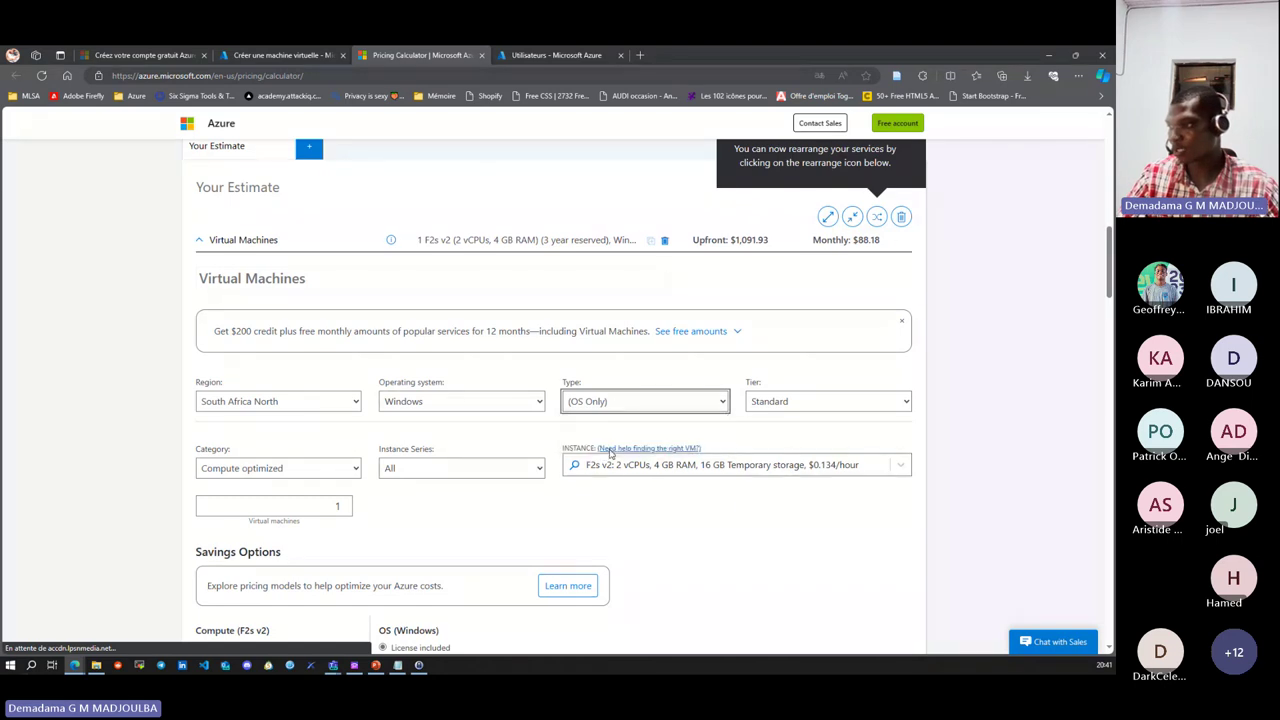
{"action": "left_click", "coordinate": [848, 401]}
{"action": "left_click", "coordinate": [451, 443]}
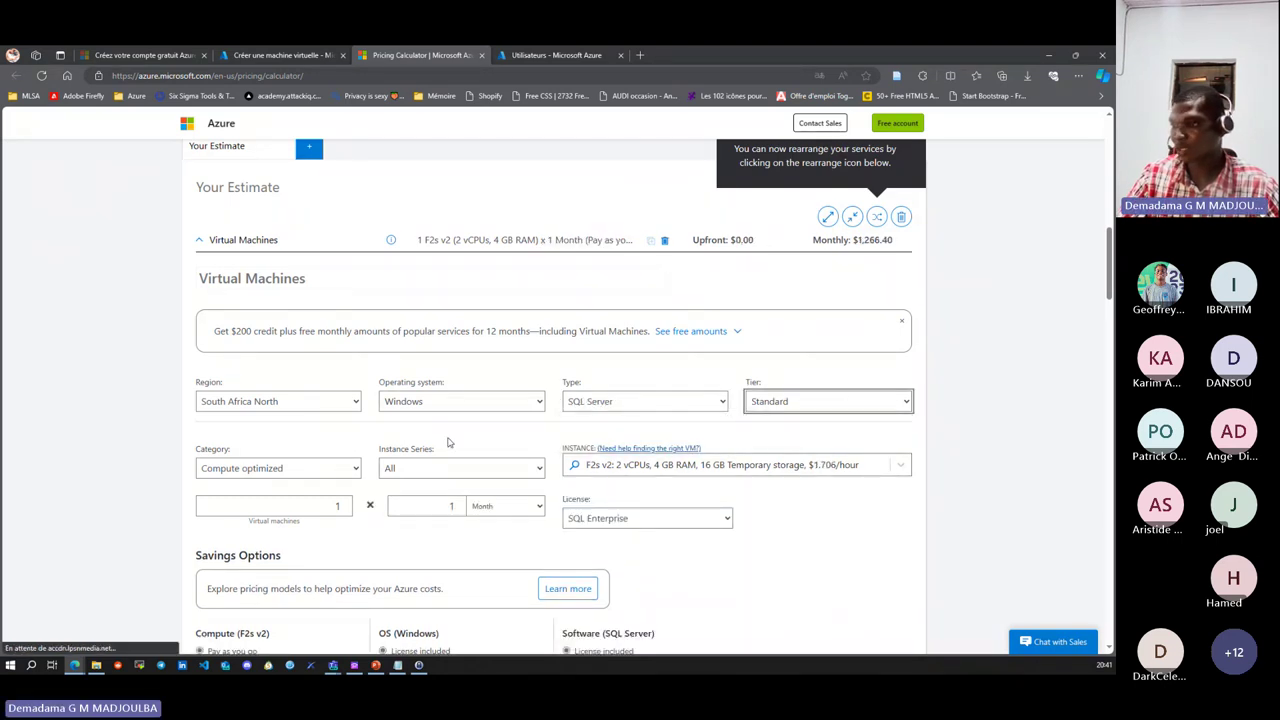
- Keep the Compute optimized category with all instance series, and choose the F8 instance with 8 vCPUs and 16 GB RAM
{"action": "left_click", "coordinate": [352, 476]}
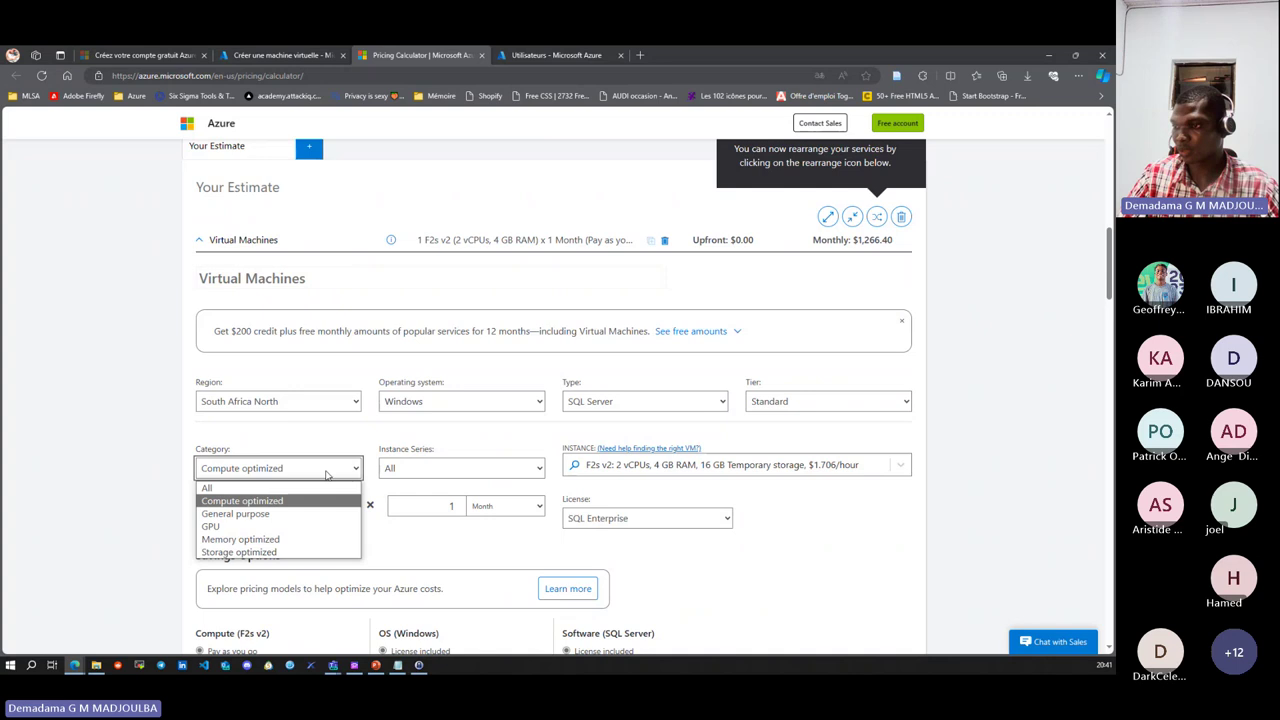
{"action": "left_click", "coordinate": [259, 503]}
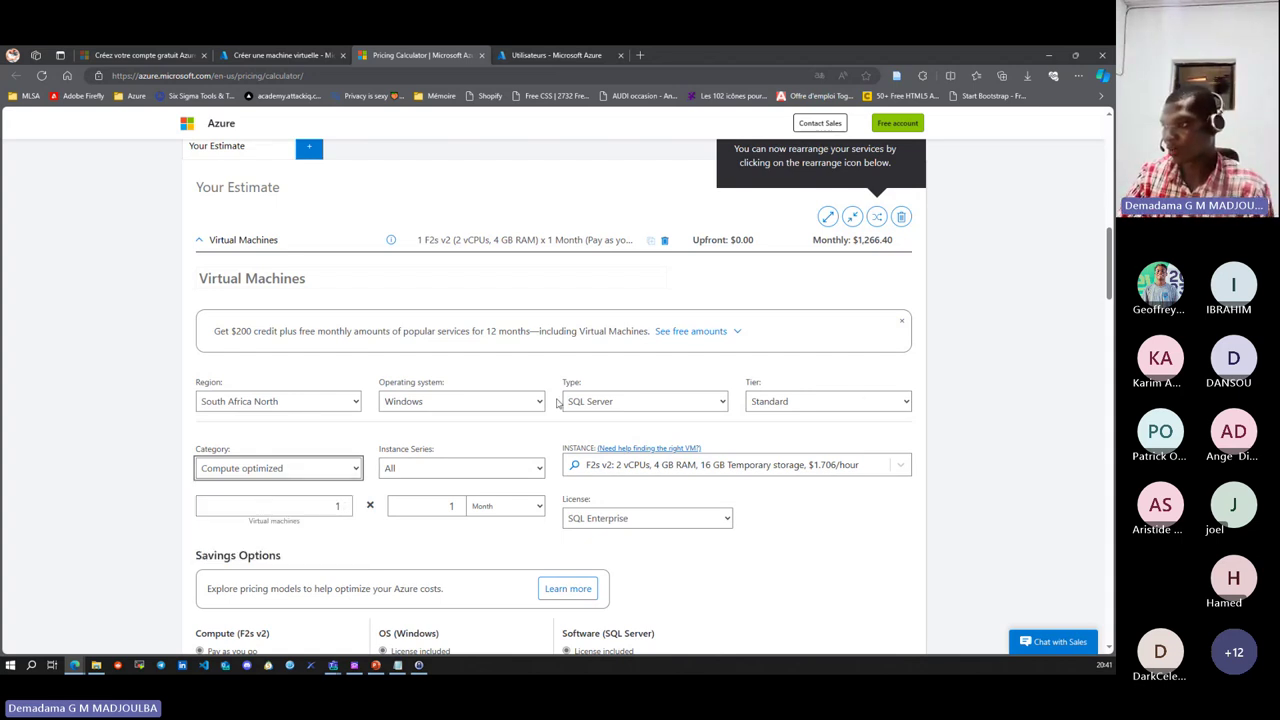
{"action": "left_click", "coordinate": [452, 470]}
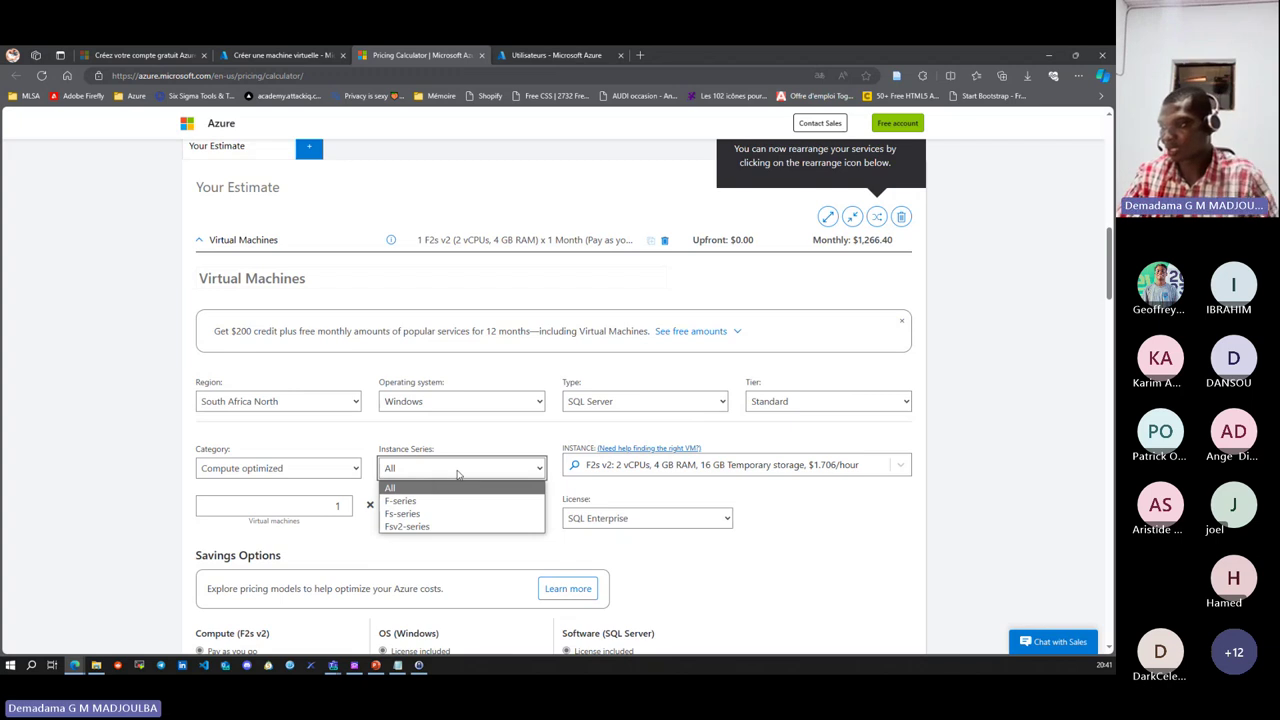
{"action": "left_click", "coordinate": [469, 468]}
{"action": "left_click", "coordinate": [844, 464]}
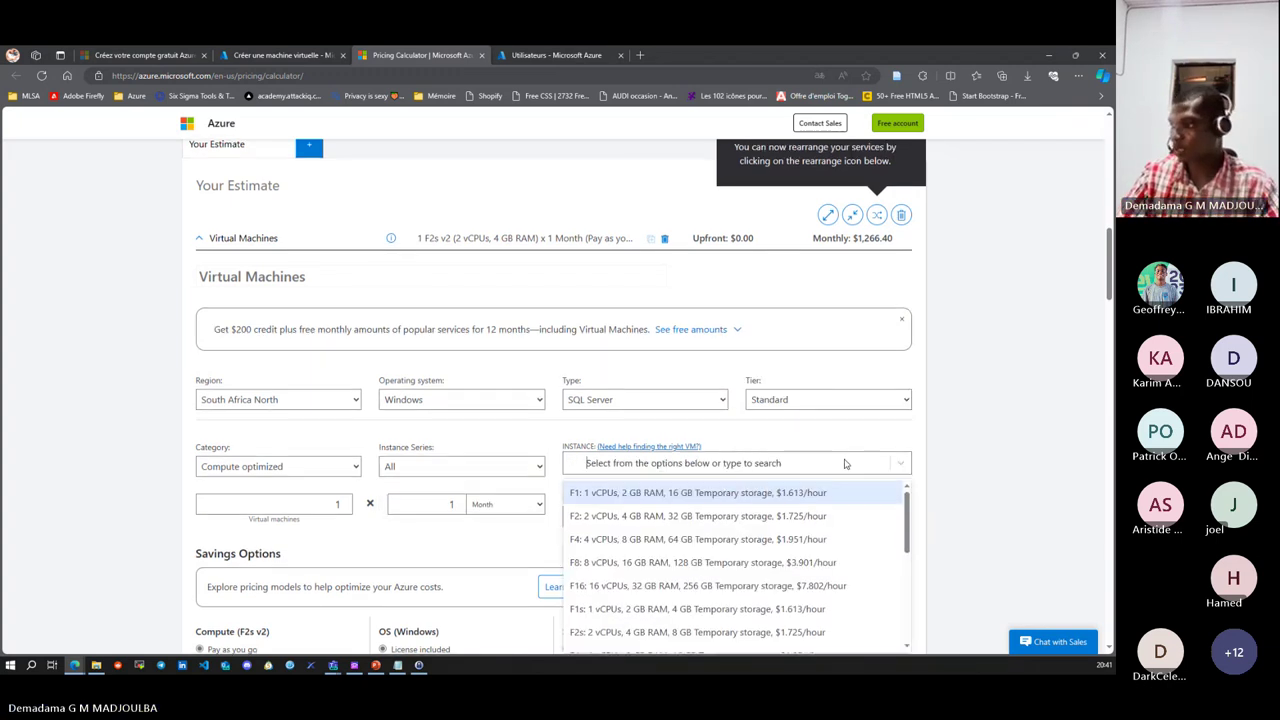
{"action": "scroll", "coordinate": [997, 451], "scroll_direction": "down", "scroll_amount": 3}
{"action": "scroll", "coordinate": [1000, 406], "scroll_direction": "up", "scroll_amount": 1}
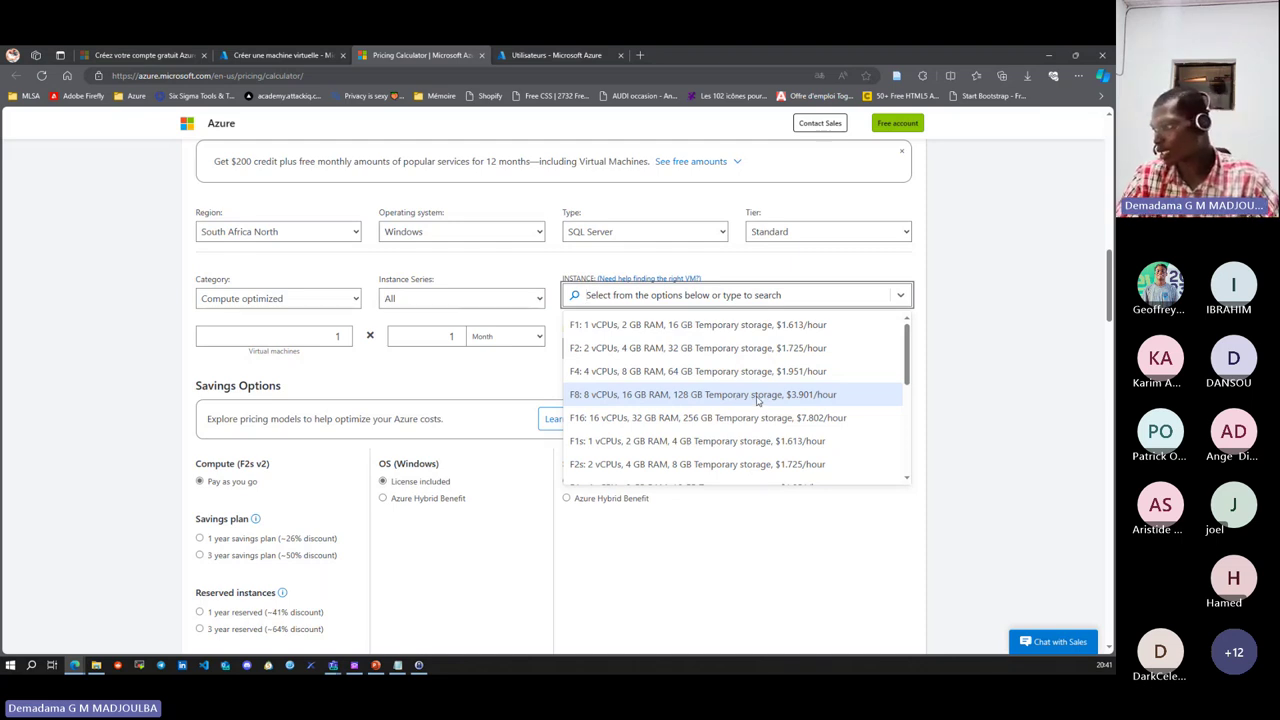
{"action": "left_click", "coordinate": [824, 397]}
- Keep the usage duration at 1 Month and choose the SQL Enterprise license for the F8 instance
{"action": "left_click", "coordinate": [443, 336]}
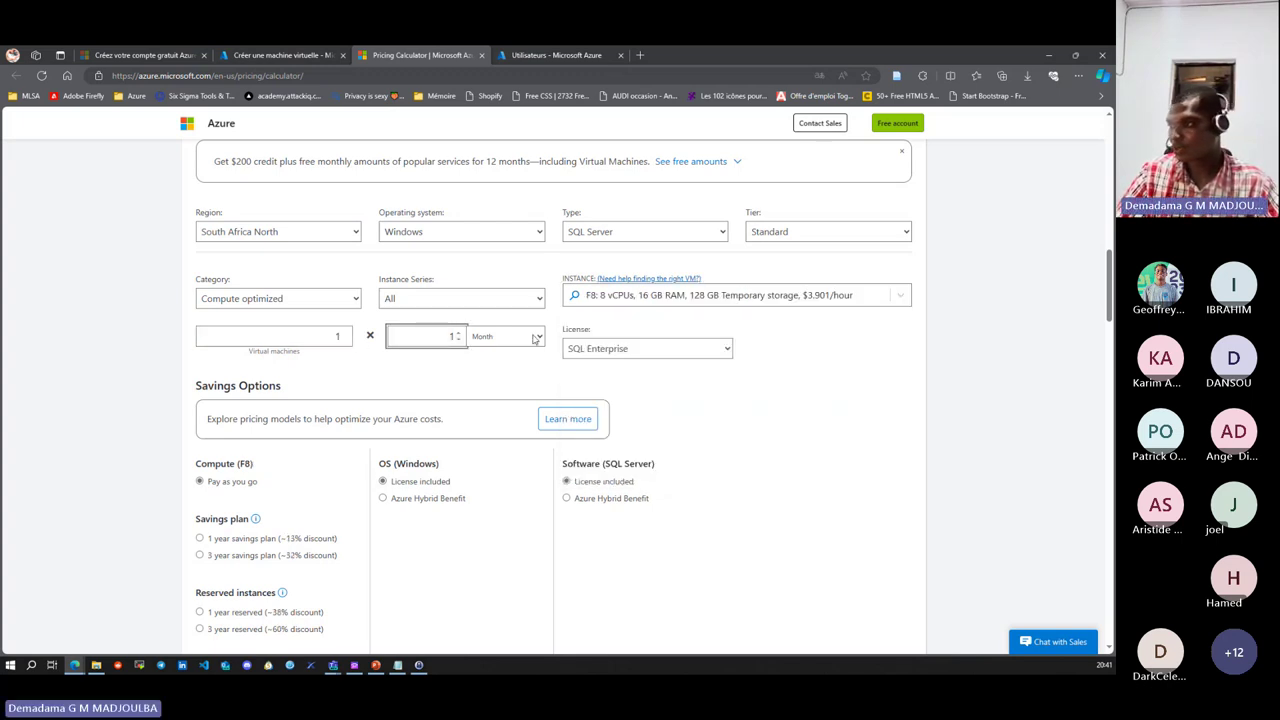
{"action": "left_click", "coordinate": [520, 342]}
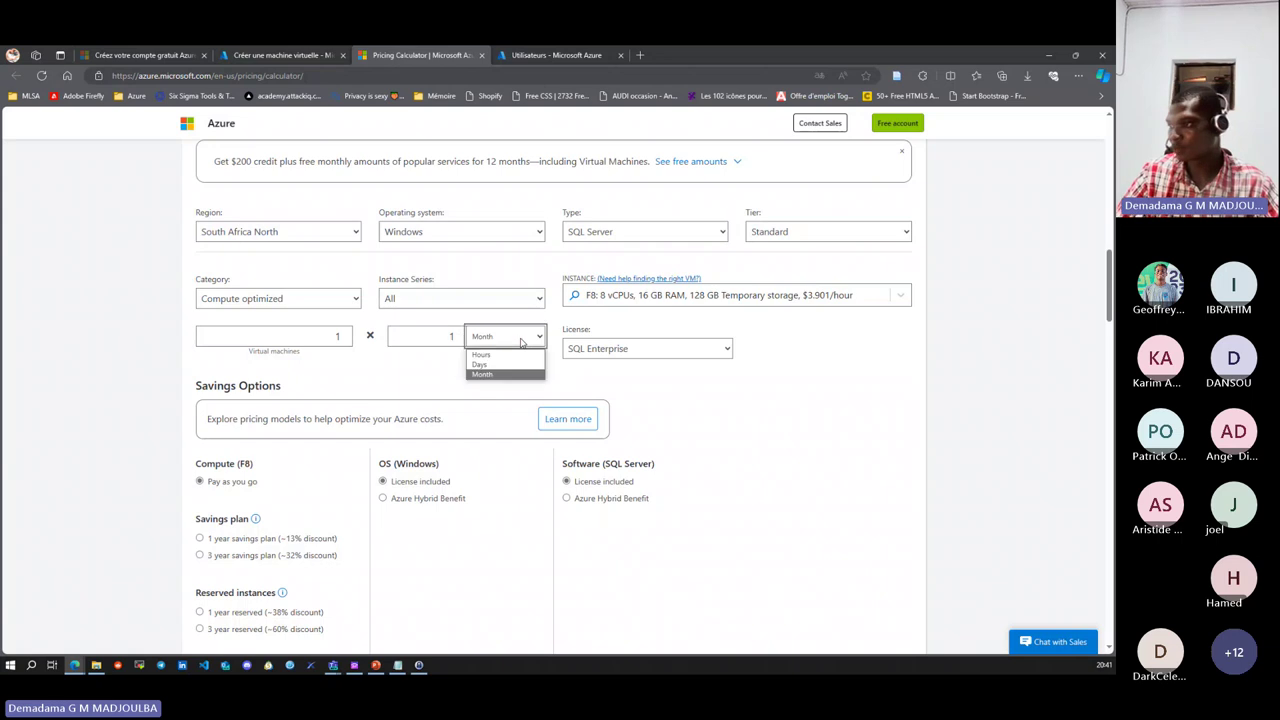
{"action": "left_click", "coordinate": [628, 349]}
{"action": "left_click", "coordinate": [671, 349]}
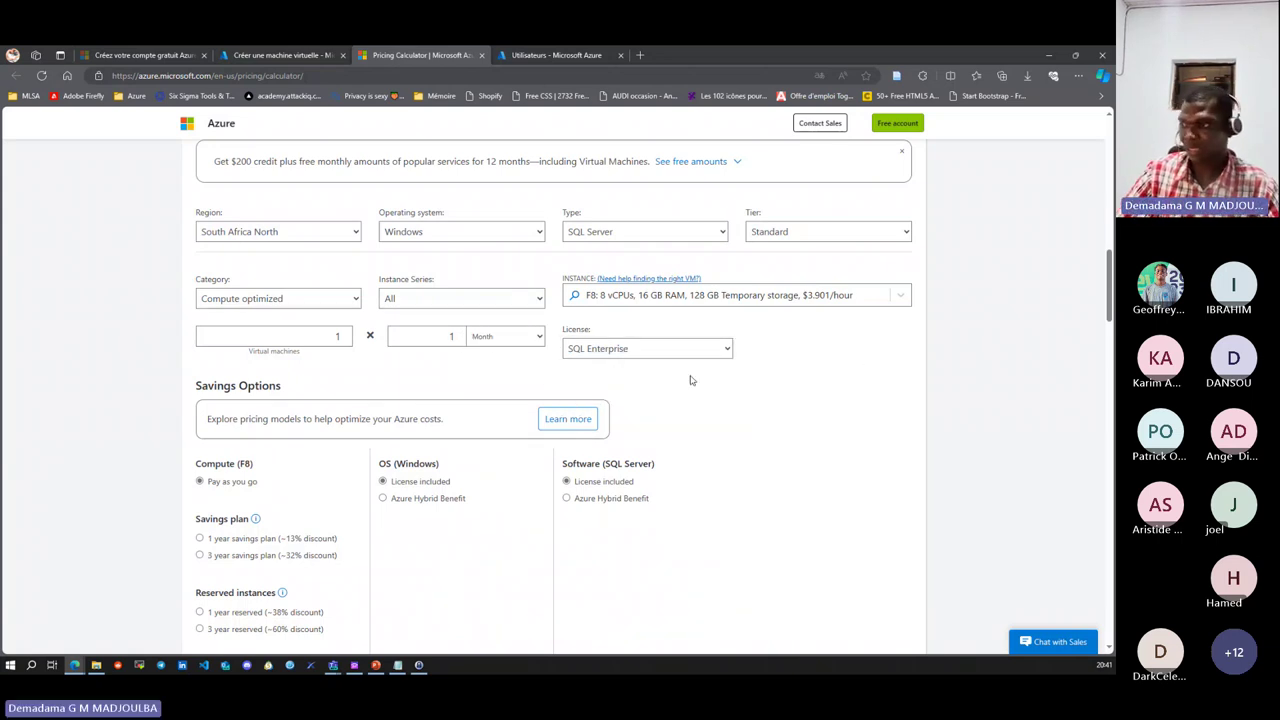
{"action": "left_click", "coordinate": [648, 351]}
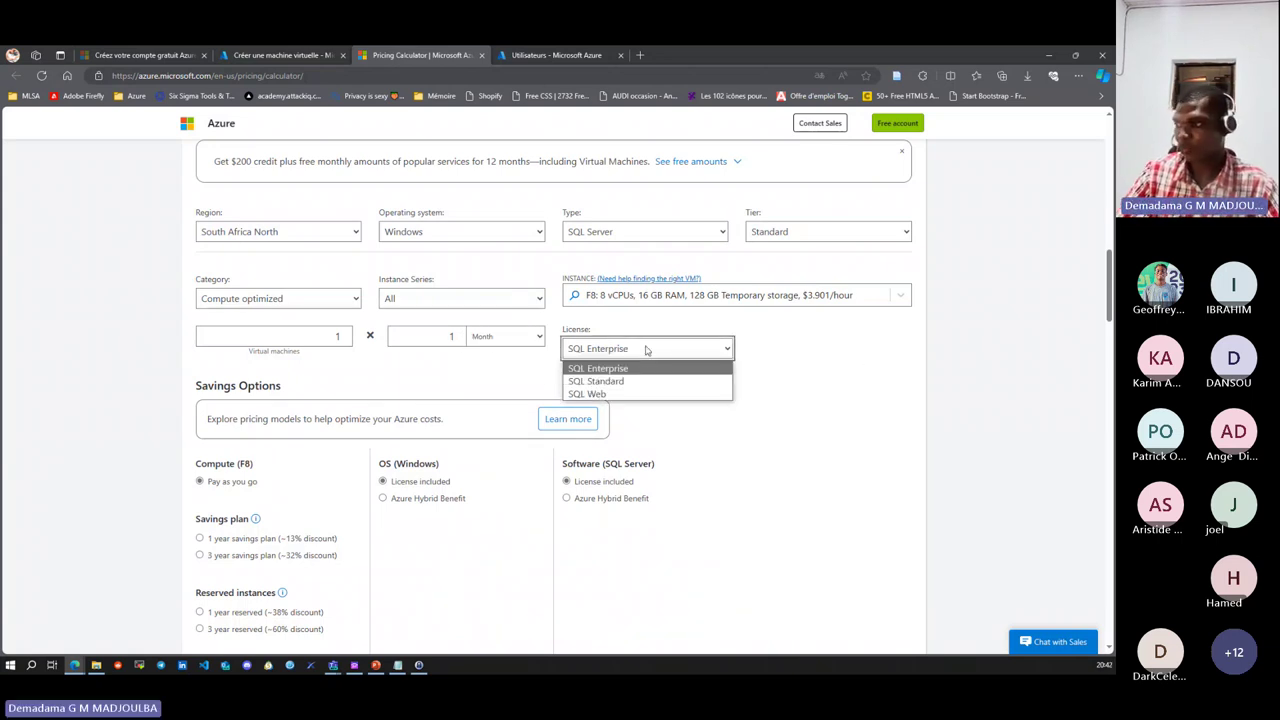
{"action": "left_click", "coordinate": [600, 368]}
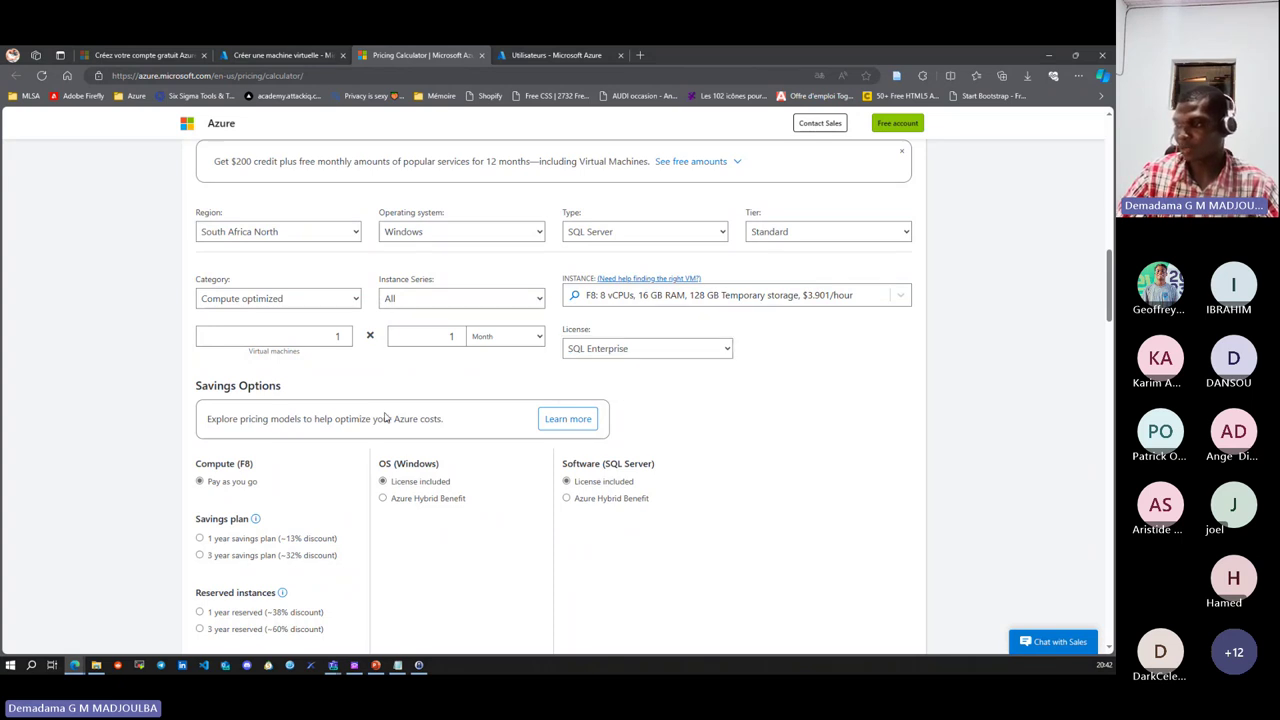
- Compare the Windows OS monthly cost under Azure Hybrid Benefit and License included, ending on License included
{"action": "scroll", "coordinate": [384, 418], "scroll_direction": "down", "scroll_amount": 2}
{"action": "scroll", "coordinate": [386, 419], "scroll_direction": "down", "scroll_amount": 1}
{"action": "scroll", "coordinate": [386, 420], "scroll_direction": "up", "scroll_amount": 1}
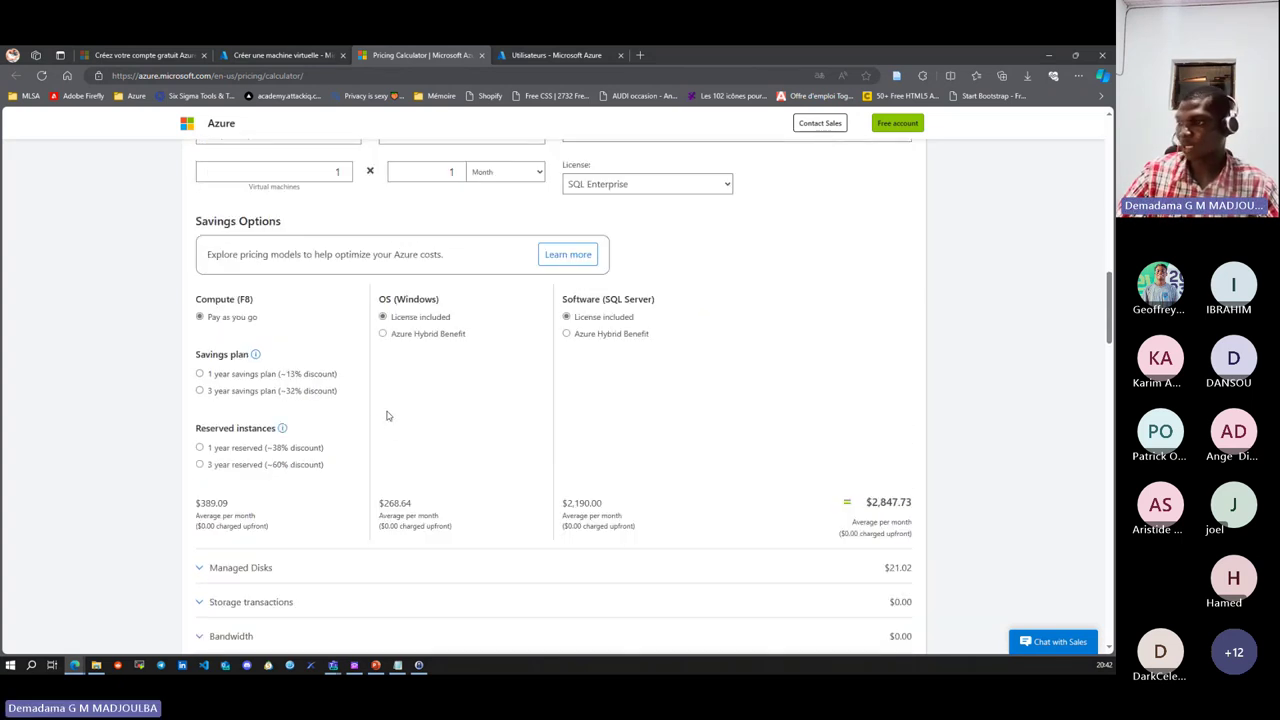
{"action": "scroll", "coordinate": [249, 348], "scroll_direction": "down", "scroll_amount": 1}
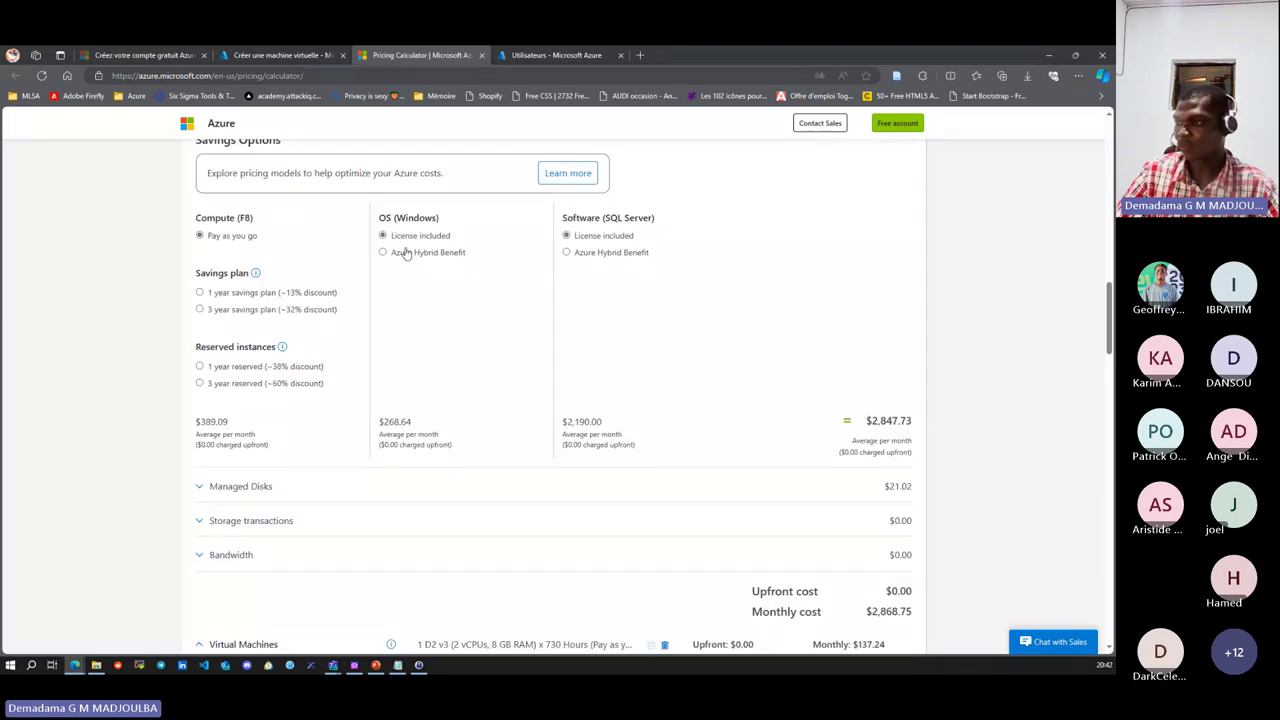
{"action": "left_click", "coordinate": [382, 253]}
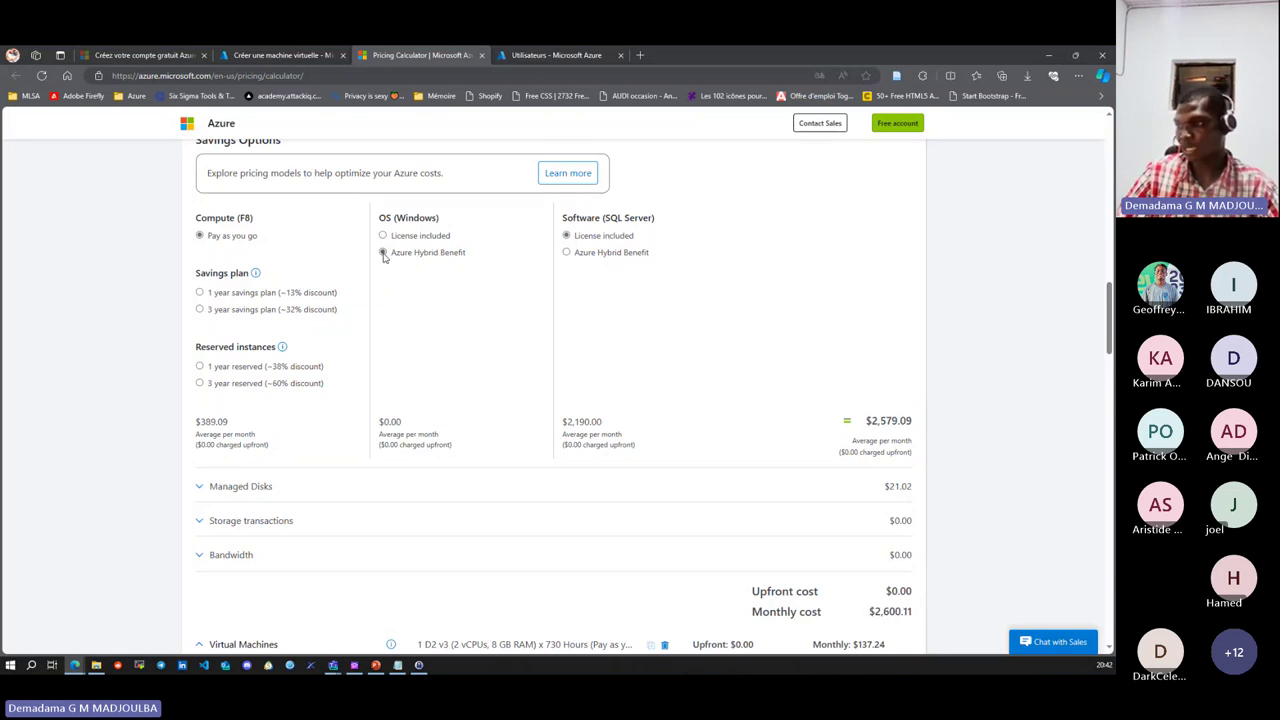
{"action": "double_click", "coordinate": [383, 423]}
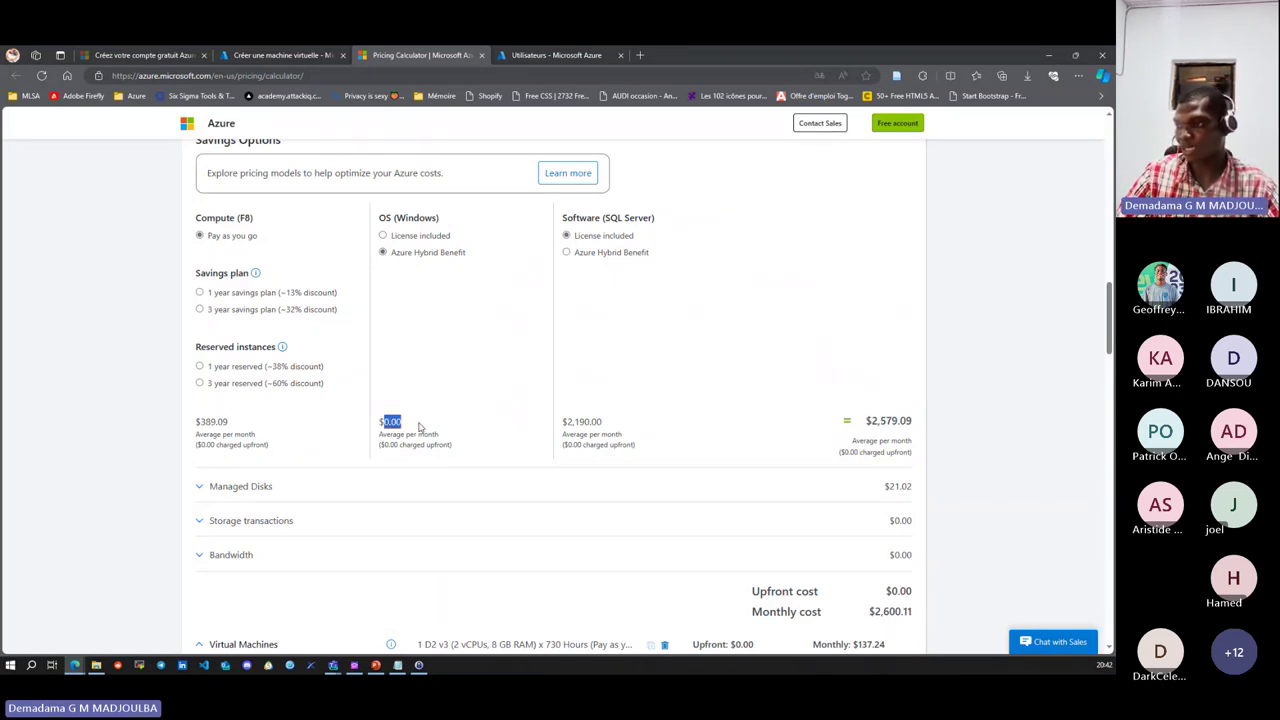
{"action": "left_click", "coordinate": [405, 300]}
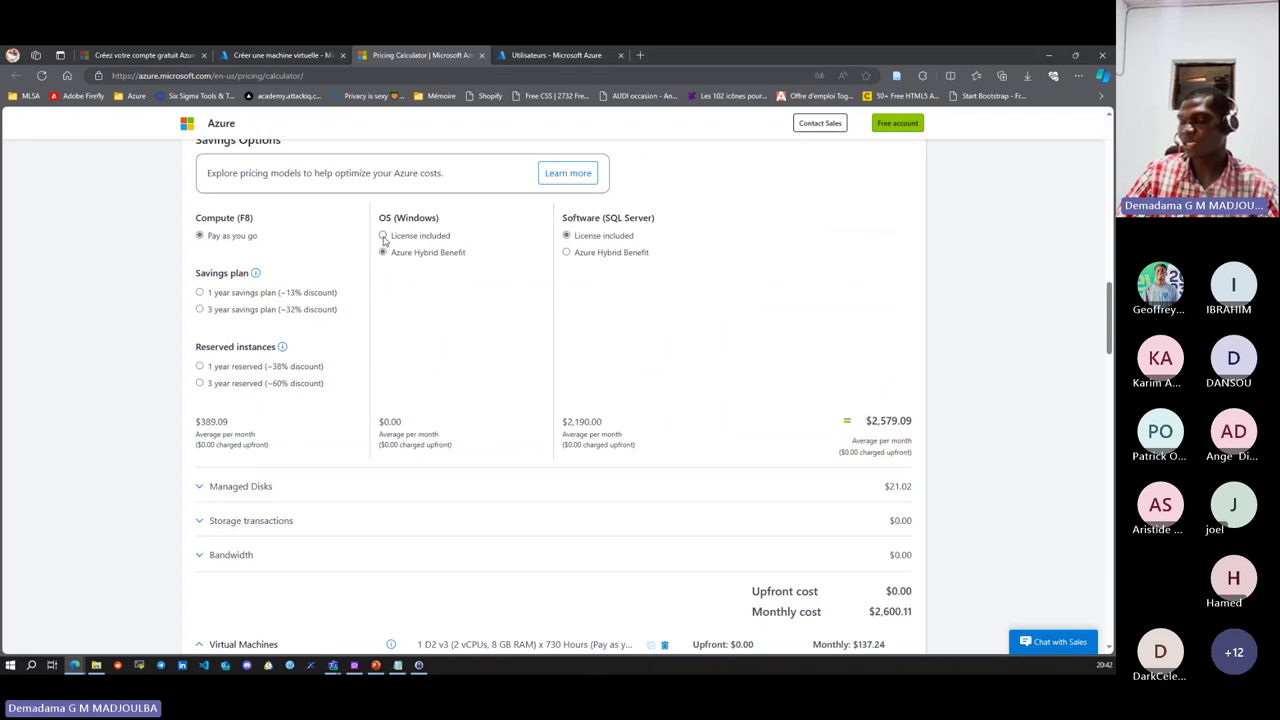
{"action": "left_click", "coordinate": [382, 236]}
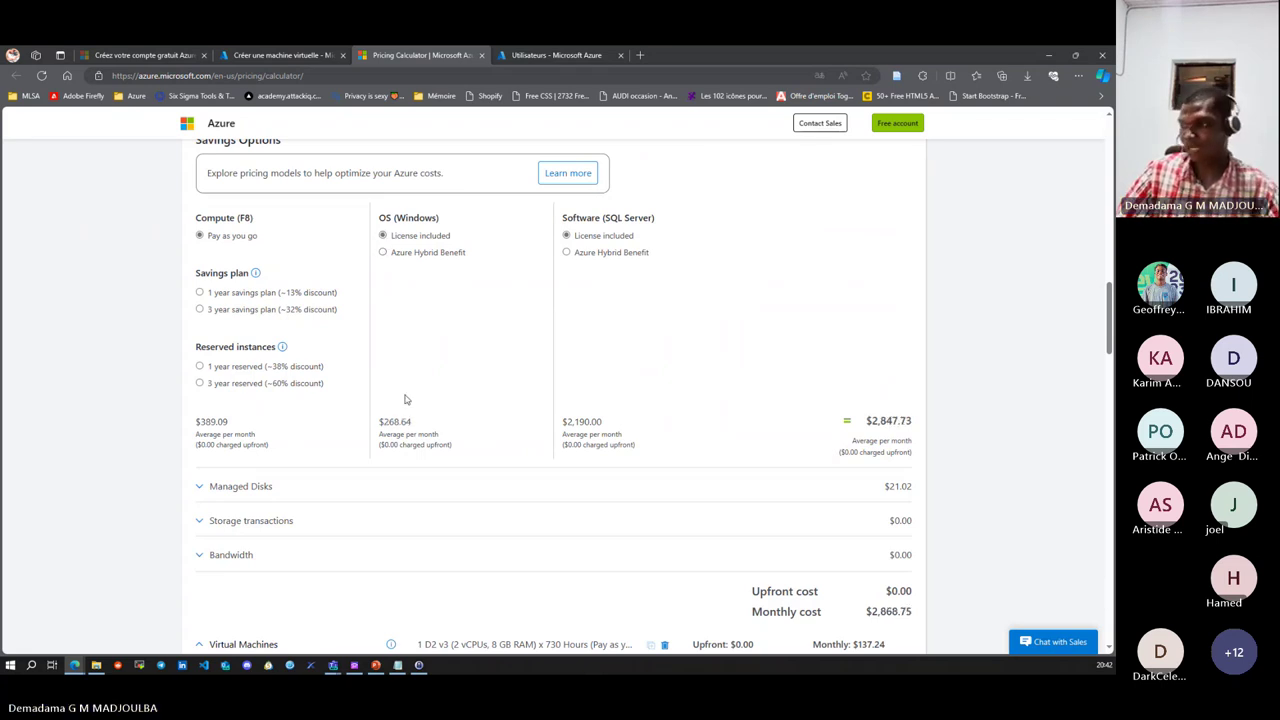
{"action": "double_click", "coordinate": [385, 423]}
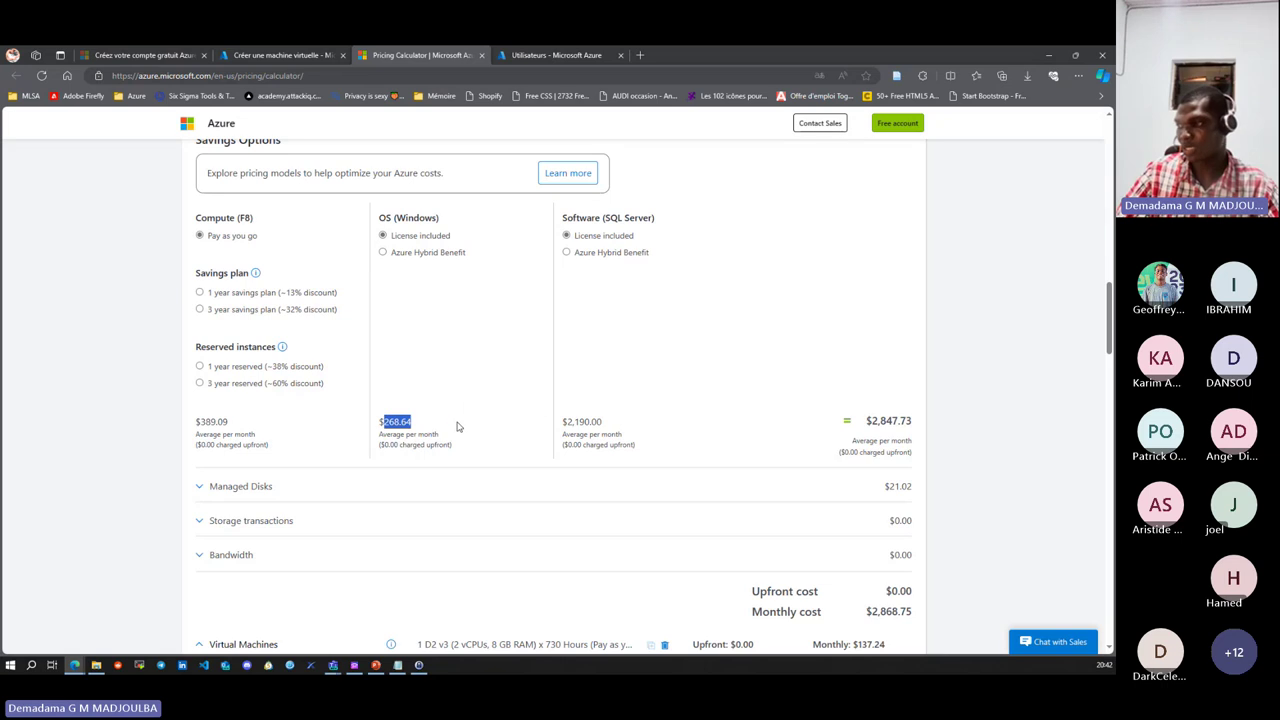
{"action": "left_click", "coordinate": [527, 452]}
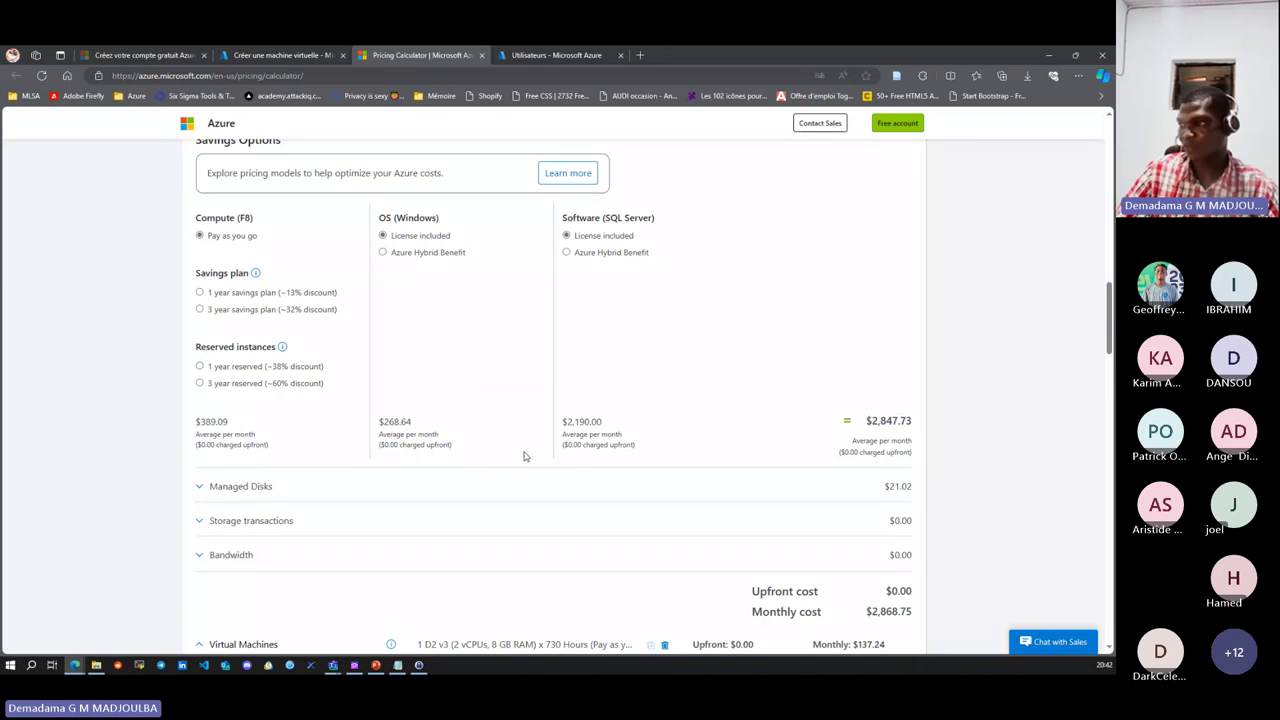
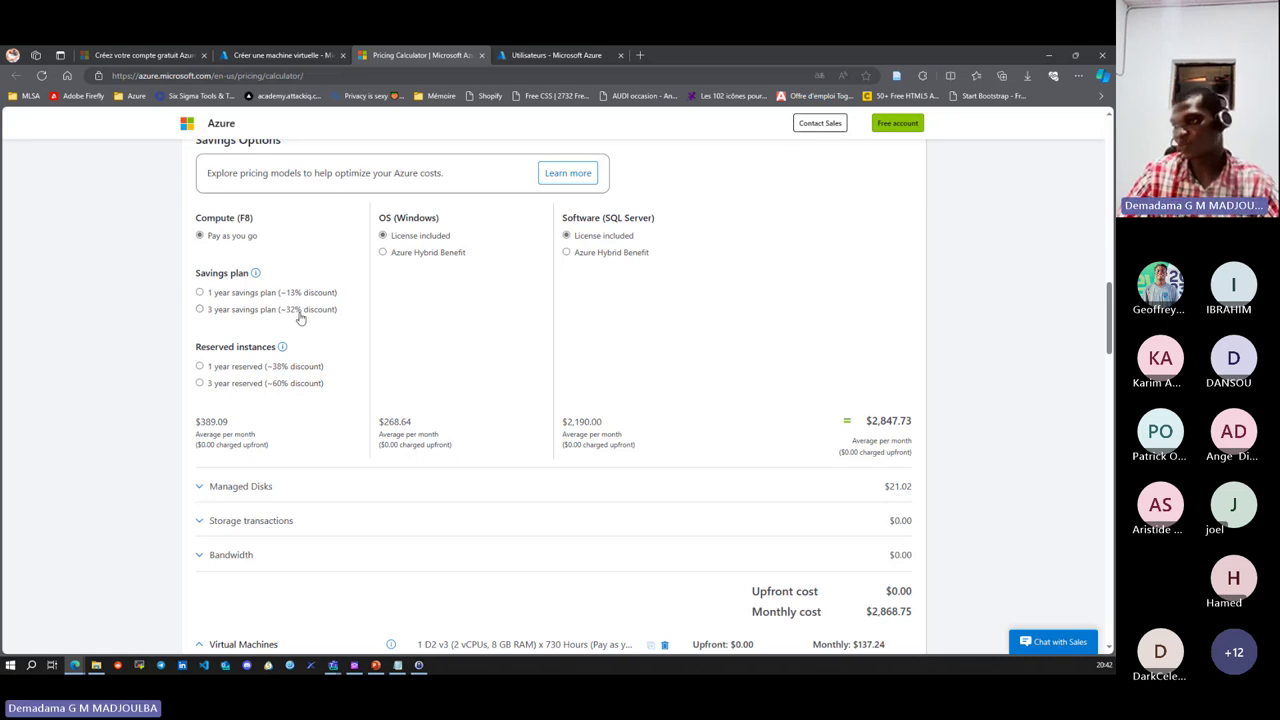
- Select the 1 year savings plan for compute and compare the Monthly and Upfront payment options, ending on Upfront
{"action": "left_click", "coordinate": [200, 293]}
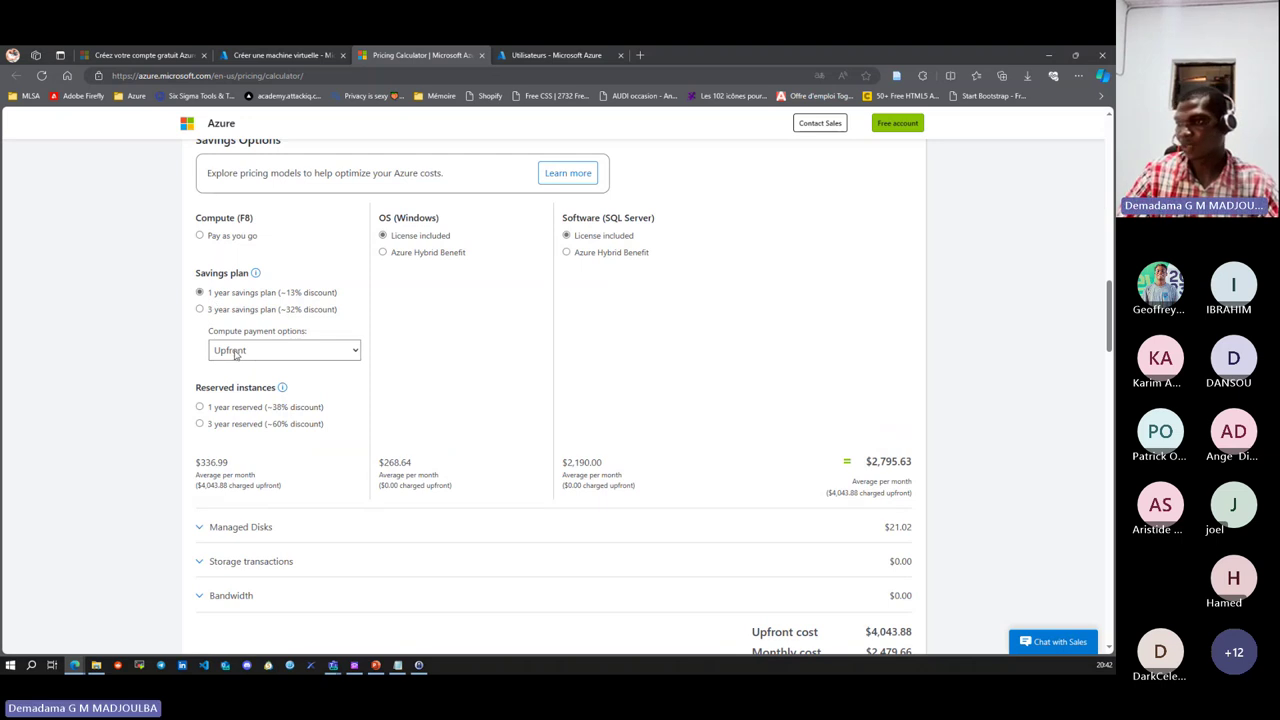
{"action": "left_click", "coordinate": [322, 352]}
{"action": "left_click", "coordinate": [253, 370]}
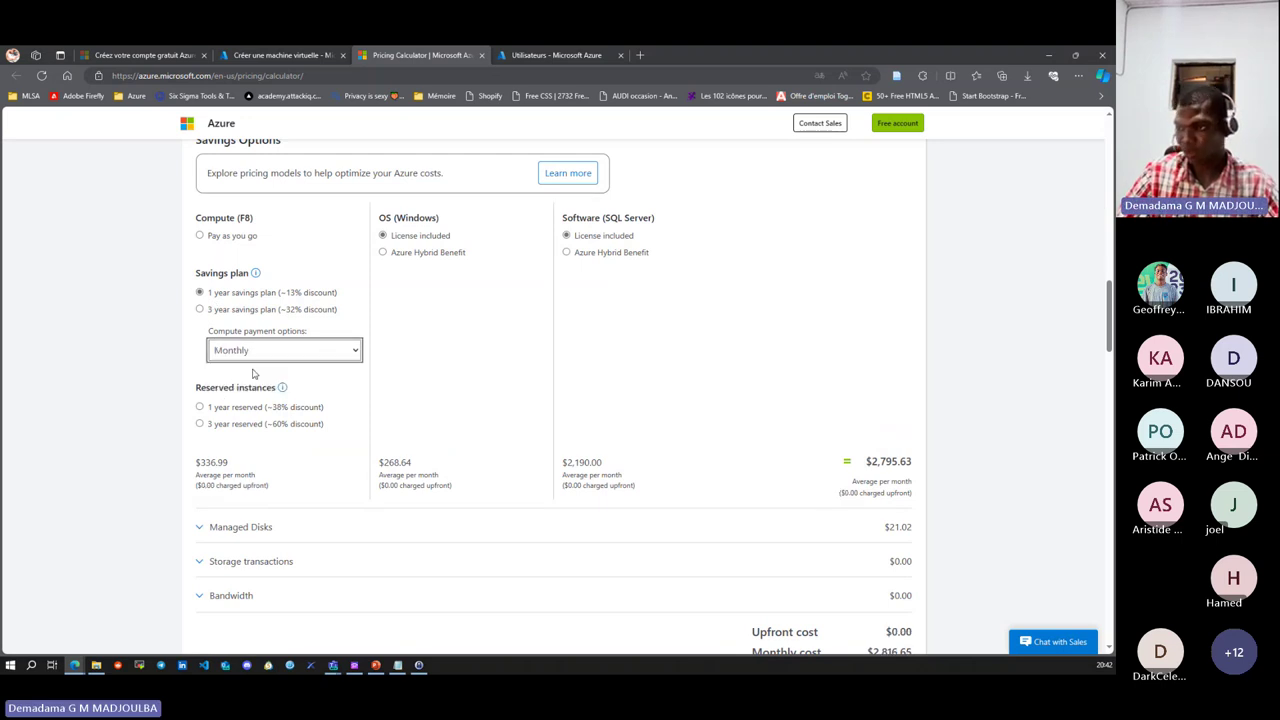
{"action": "left_click", "coordinate": [330, 350]}
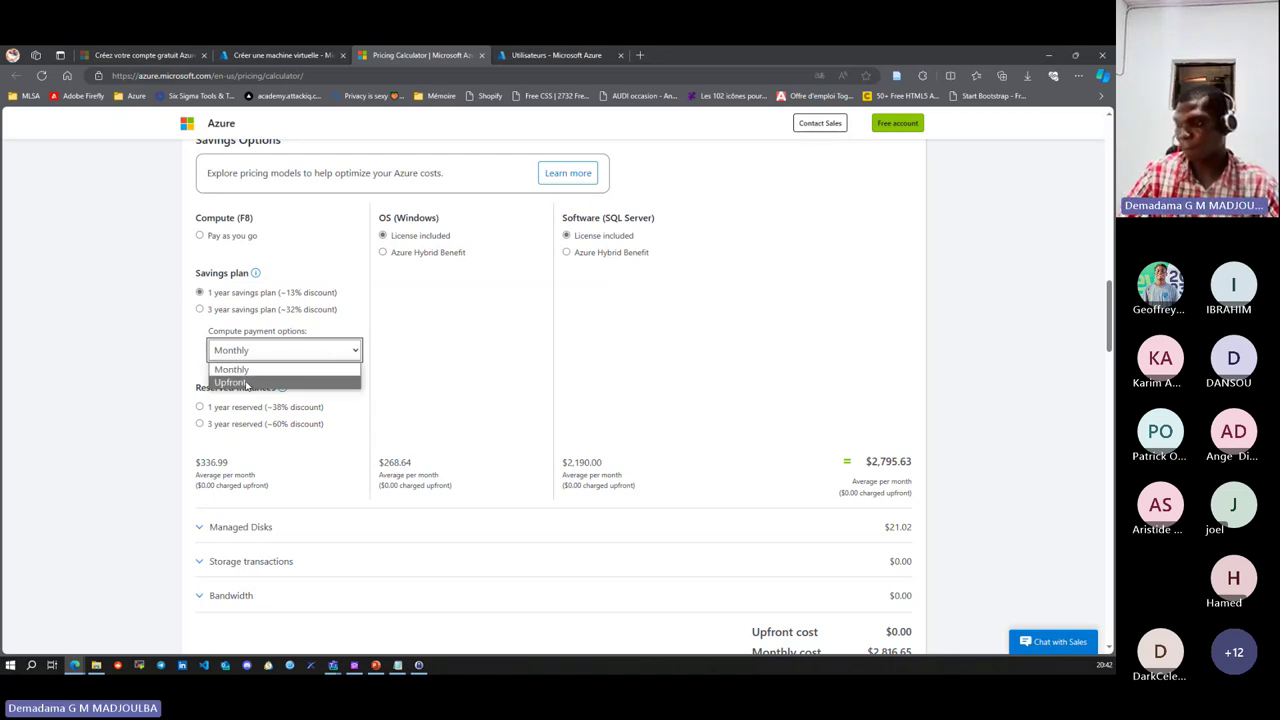
{"action": "left_click", "coordinate": [246, 384]}
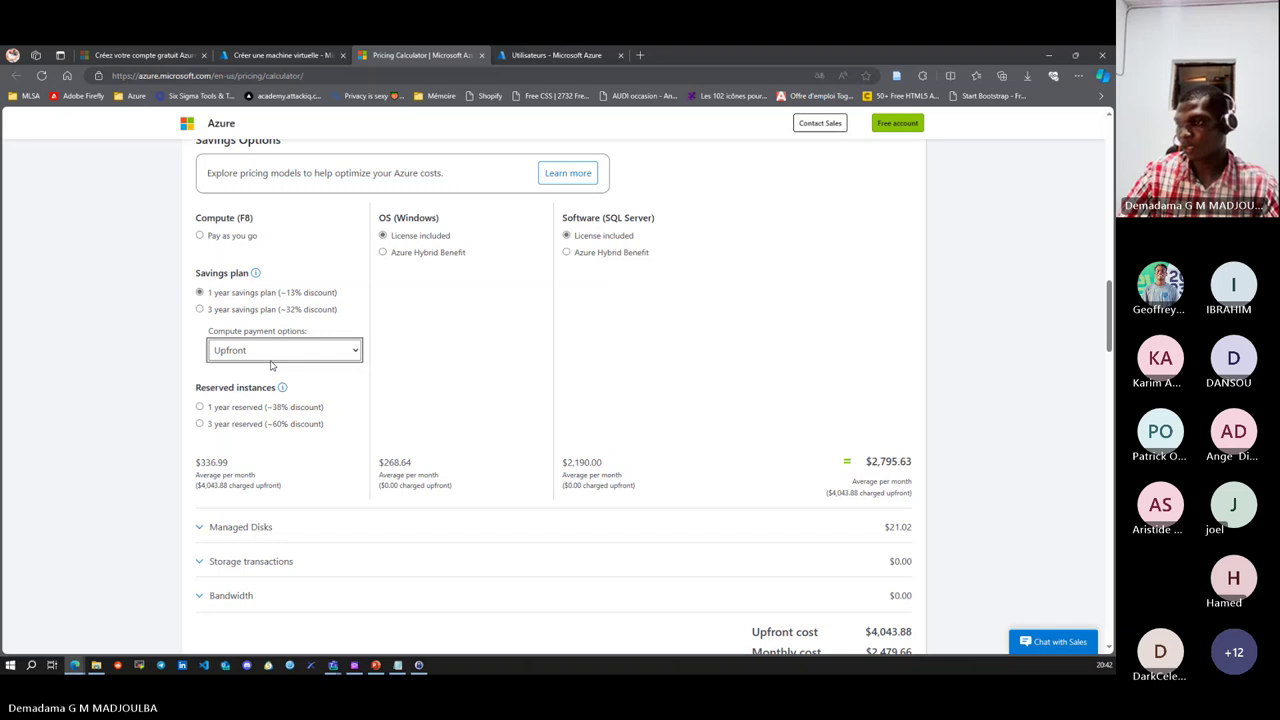
{"action": "left_click", "coordinate": [130, 446]}
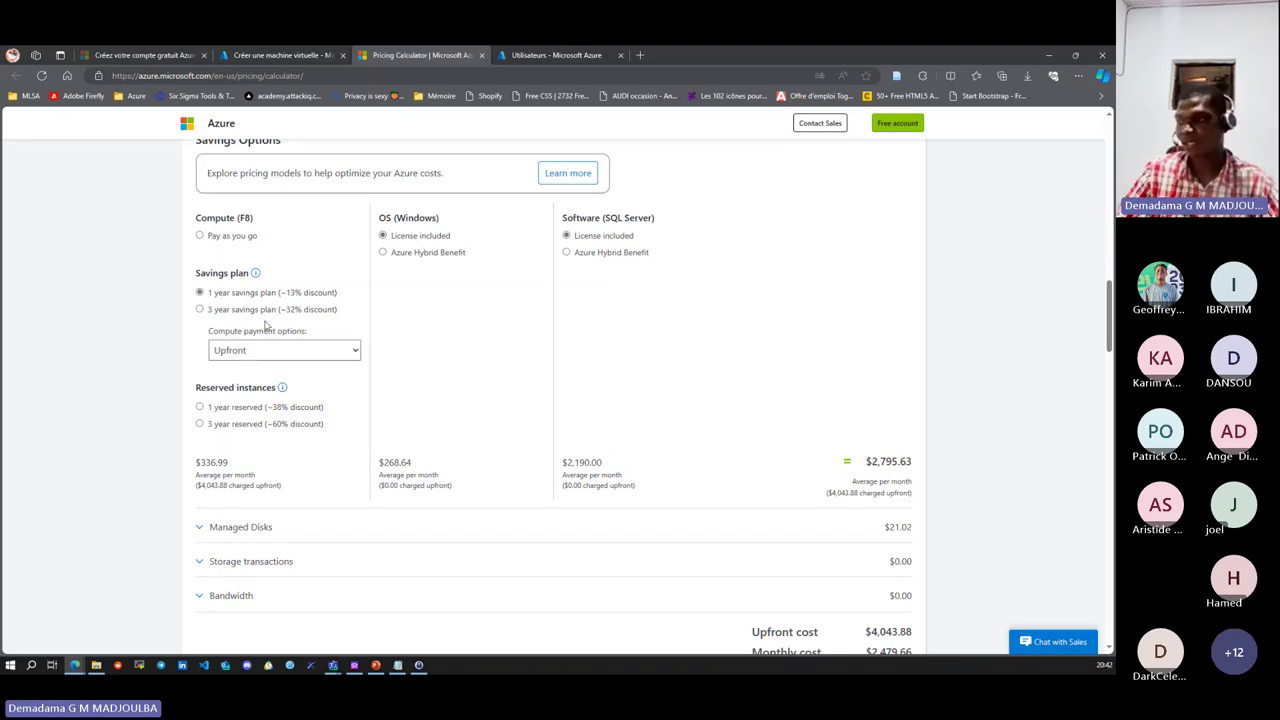
- Set the 1 year savings plan's compute payment to Monthly and review the resulting estimate
{"action": "left_click", "coordinate": [356, 354]}
{"action": "left_click", "coordinate": [274, 368]}
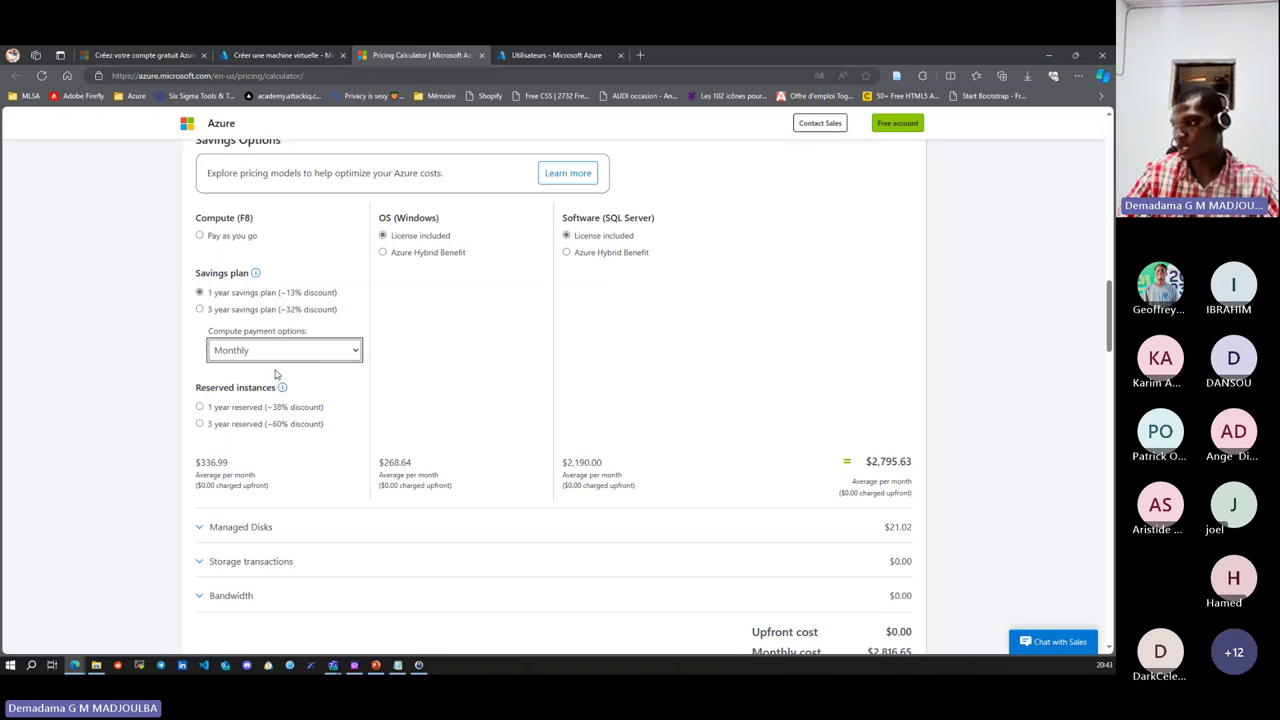
{"action": "scroll", "coordinate": [660, 426], "scroll_direction": "down", "scroll_amount": 4}
{"action": "scroll", "coordinate": [660, 406], "scroll_direction": "up", "scroll_amount": 5}
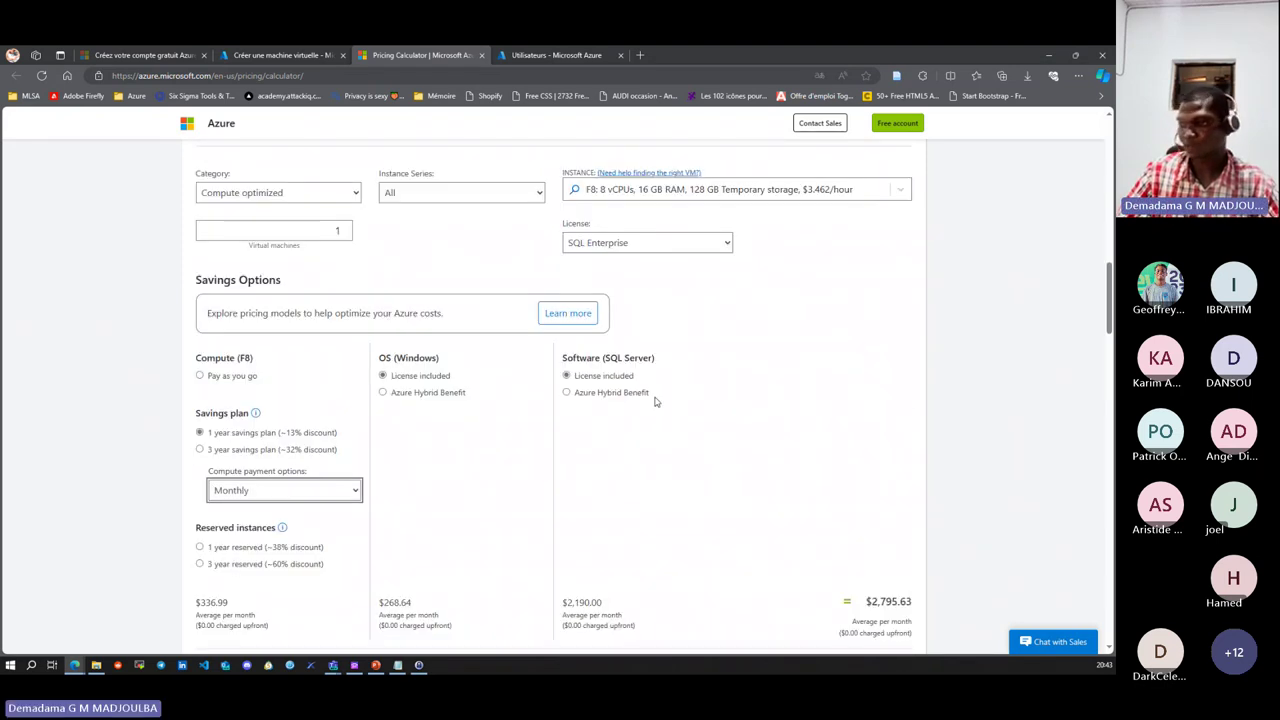
{"action": "scroll", "coordinate": [600, 400], "scroll_direction": "down", "scroll_amount": 1}
{"action": "scroll", "coordinate": [520, 390], "scroll_direction": "down", "scroll_amount": 2}
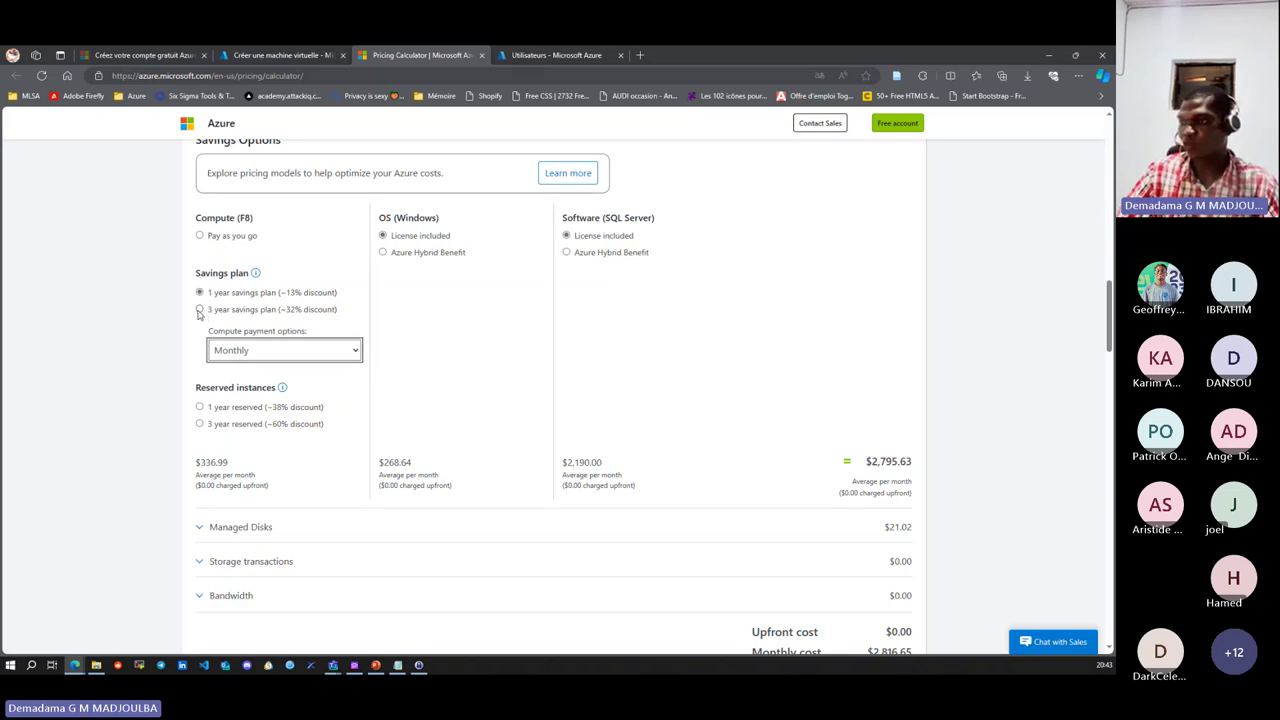
- Switch compute to the 3 year savings plan, keeping the Monthly payment option
{"action": "left_click", "coordinate": [199, 313]}
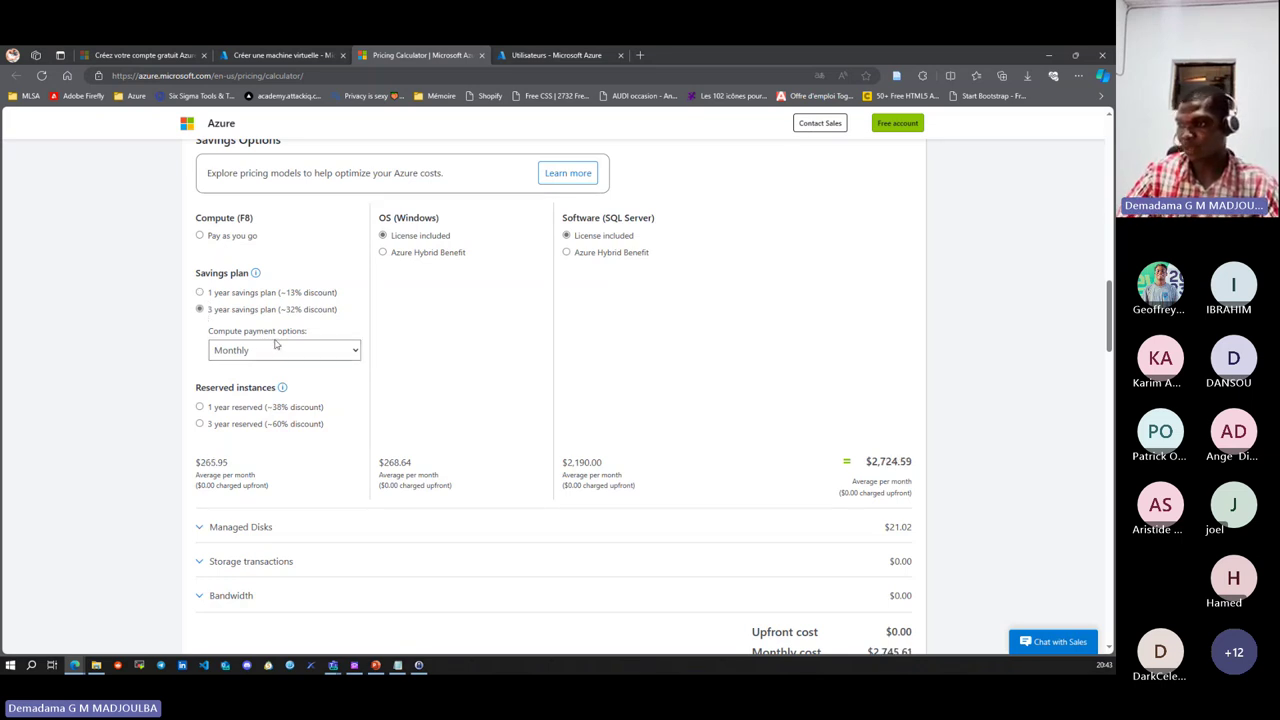
{"action": "left_click", "coordinate": [353, 350]}
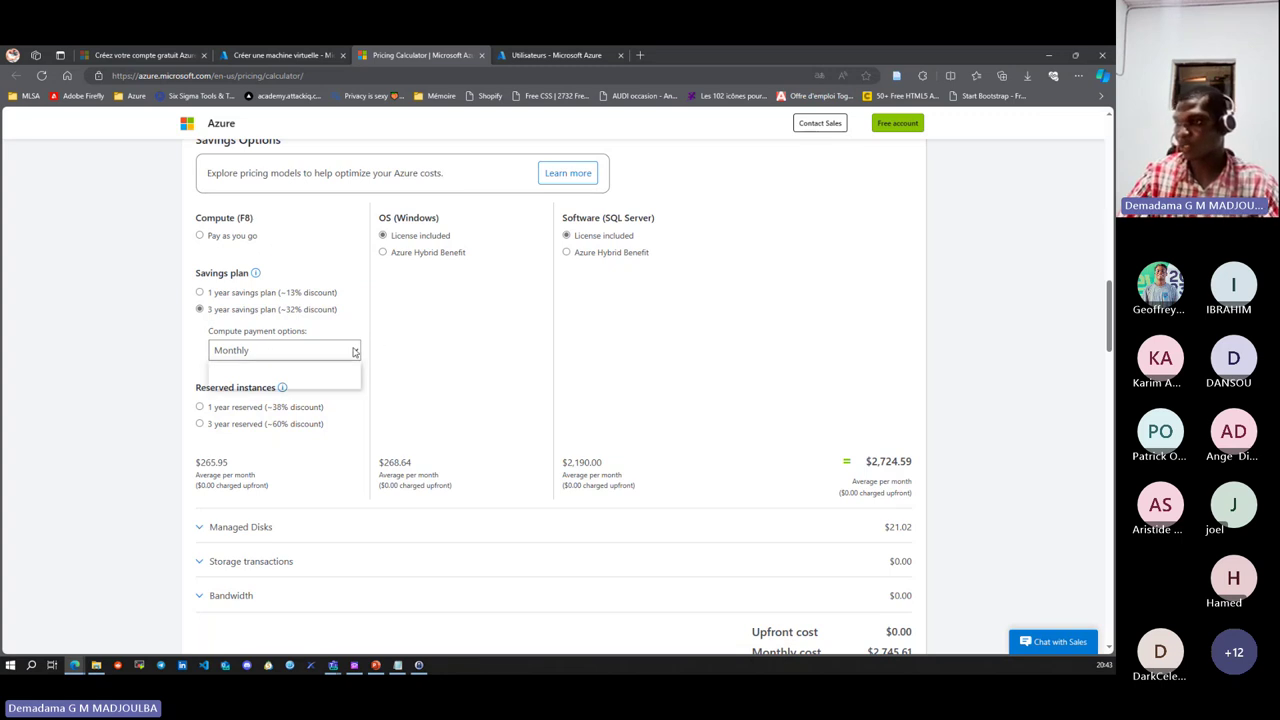
{"action": "left_click", "coordinate": [355, 350]}
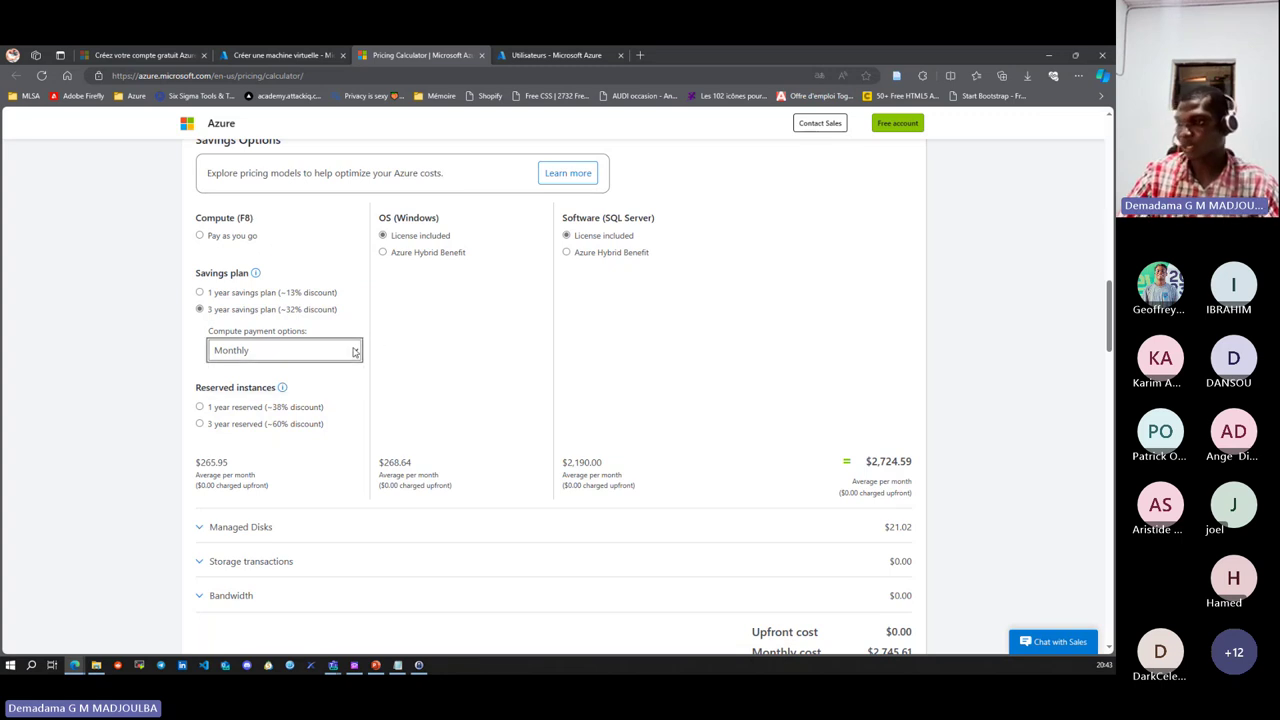
- Choose the 3 year reserved instance with Upfront compute payment and check the monthly cost
{"action": "left_click", "coordinate": [200, 423]}
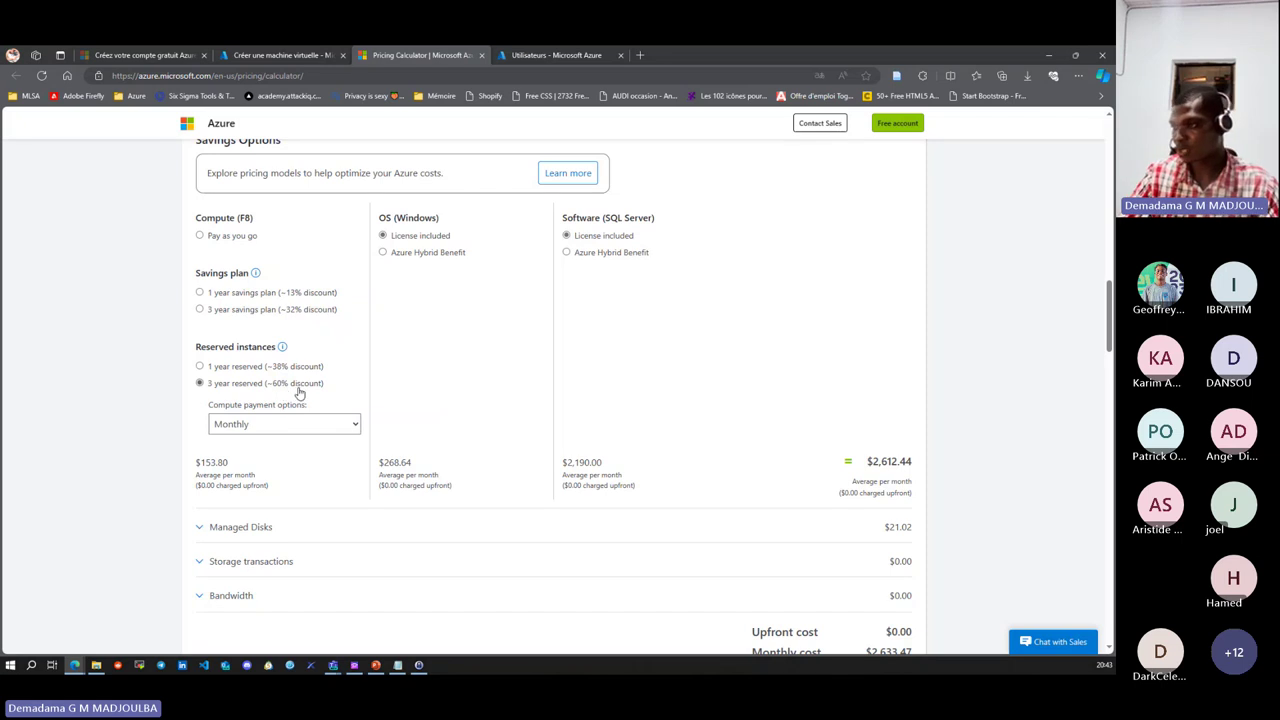
{"action": "scroll", "coordinate": [340, 419], "scroll_direction": "down", "scroll_amount": 1}
{"action": "left_click", "coordinate": [300, 423]}
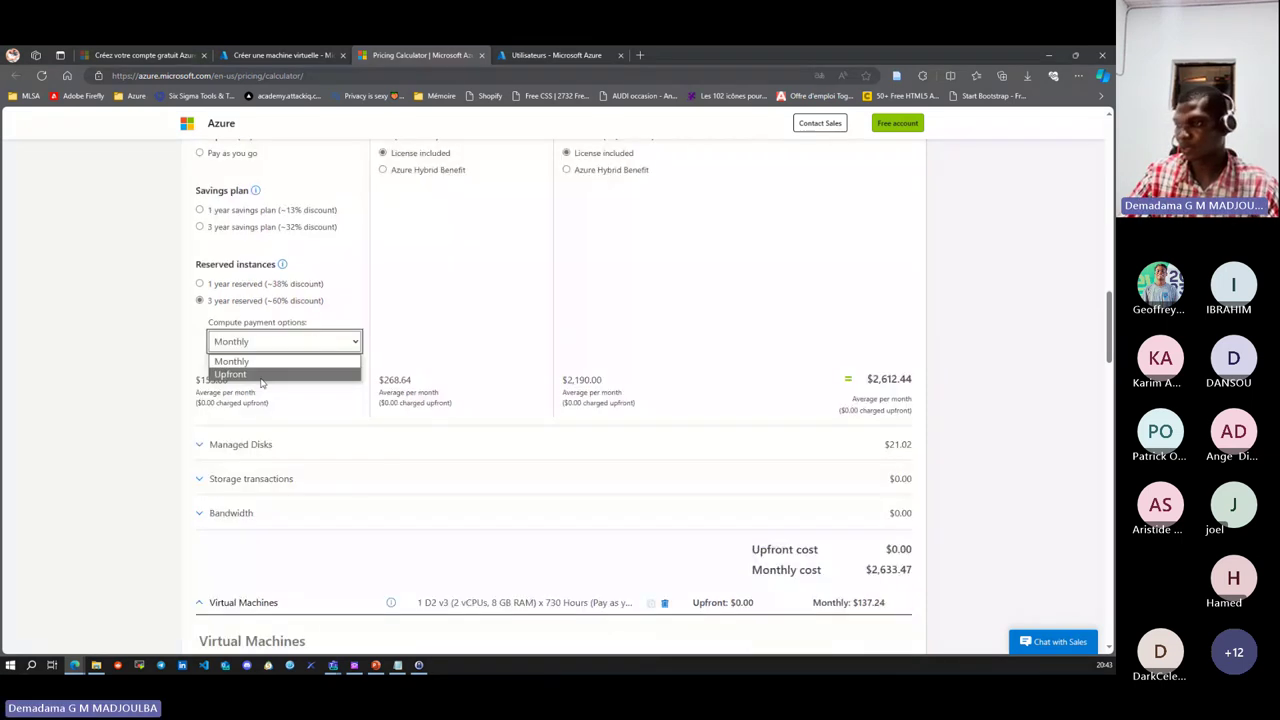
{"action": "scroll", "coordinate": [874, 422], "scroll_direction": "down", "scroll_amount": 1}
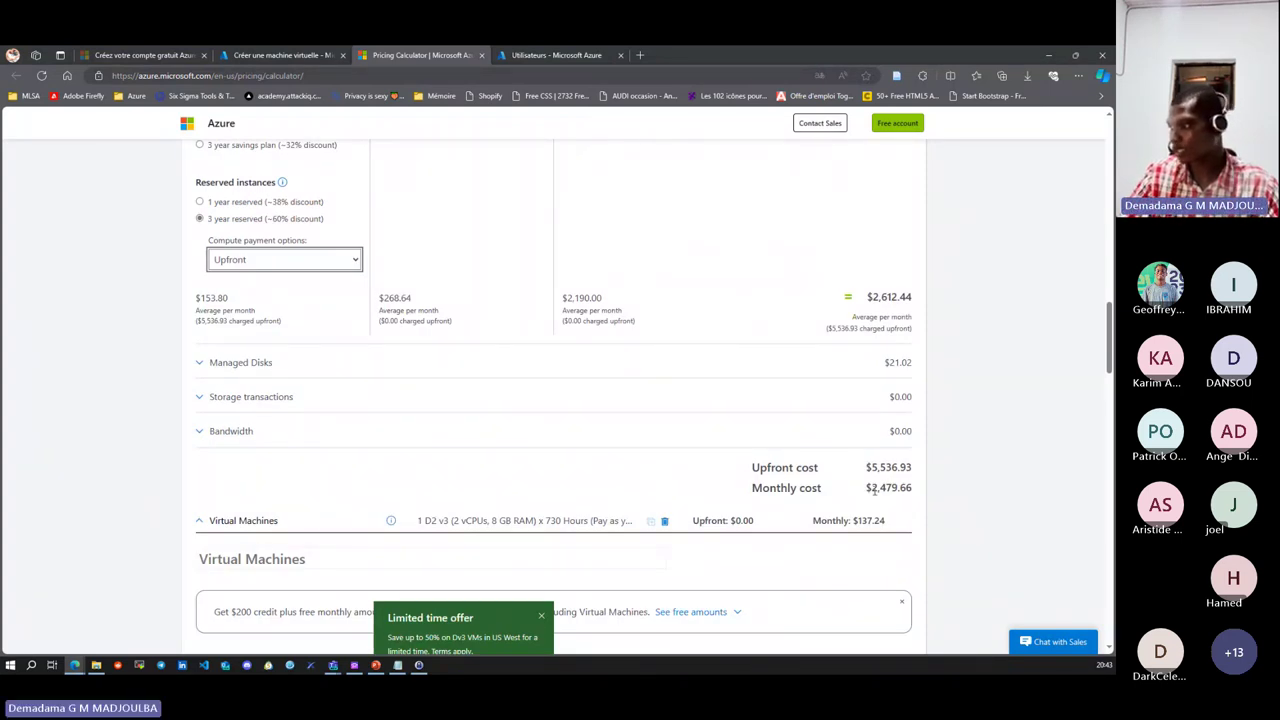
{"action": "left_click_drag", "start_coordinate": [866, 487], "coordinate": [946, 487]}
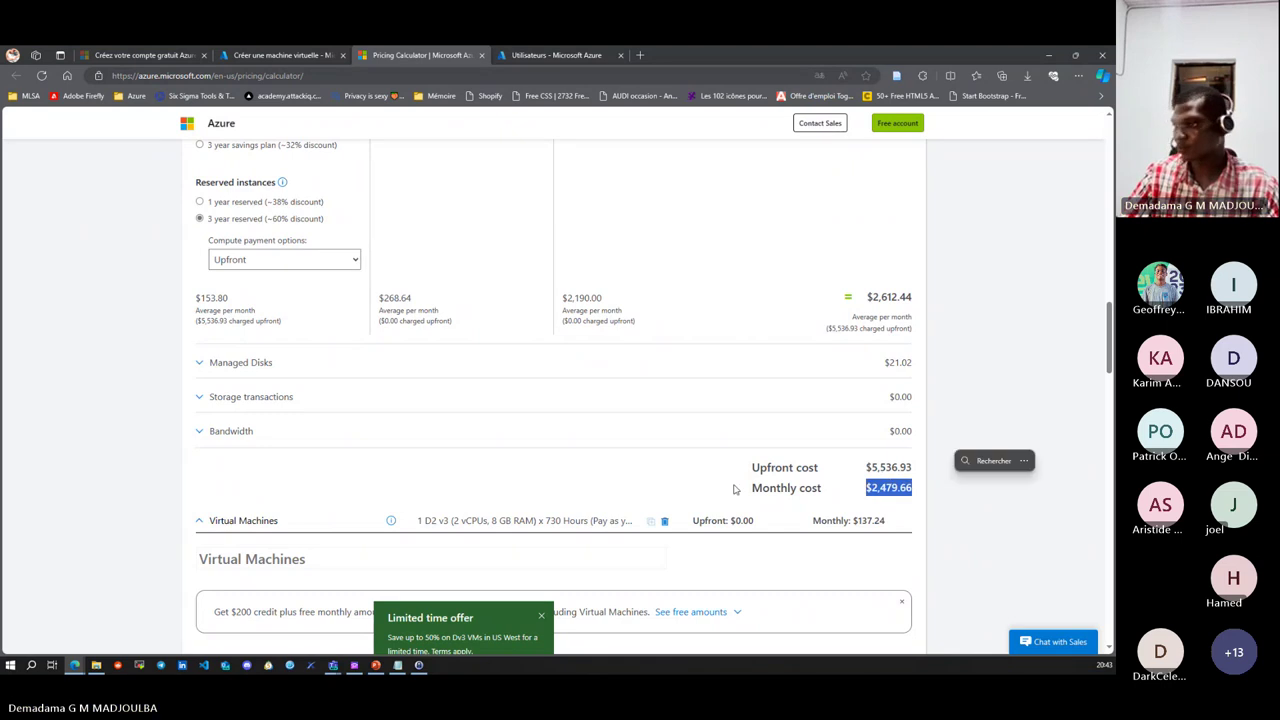
- Switch the 3 year reservation's compute payment to Monthly and check the upfront and monthly costs
{"action": "left_click", "coordinate": [340, 260]}
{"action": "left_click", "coordinate": [286, 280]}
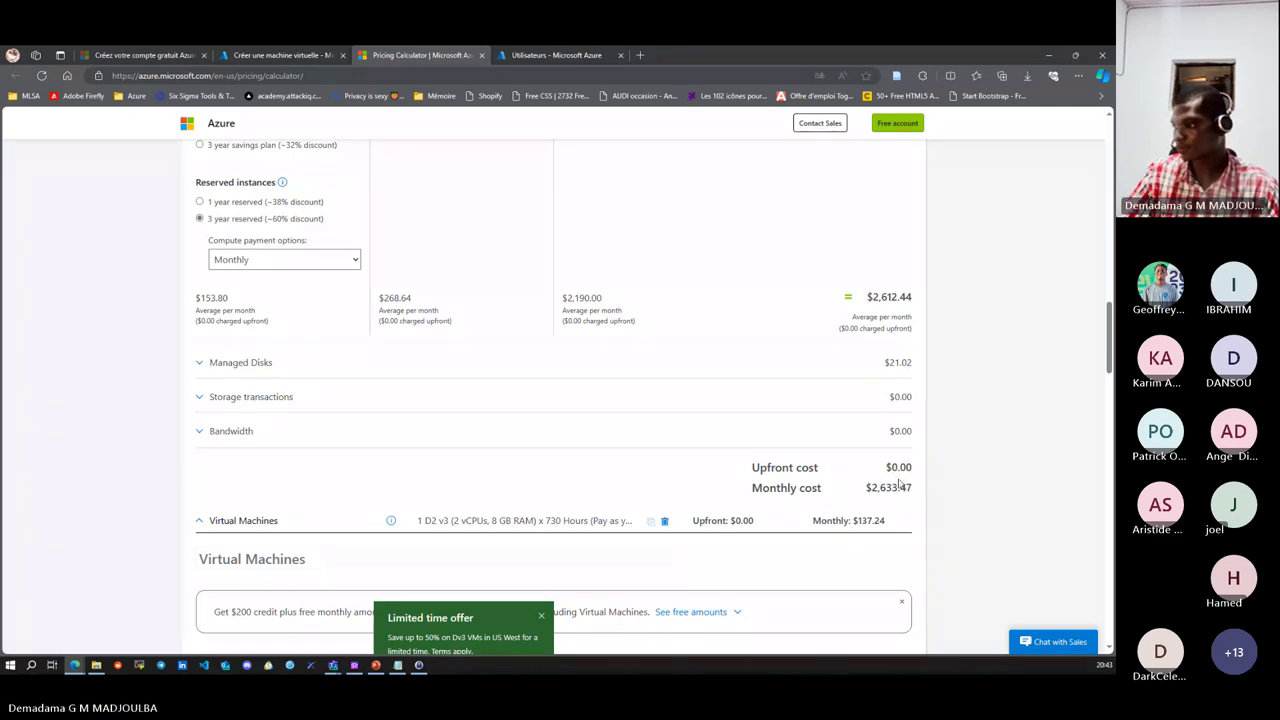
{"action": "scroll", "coordinate": [665, 323], "scroll_direction": "down", "scroll_amount": 2}
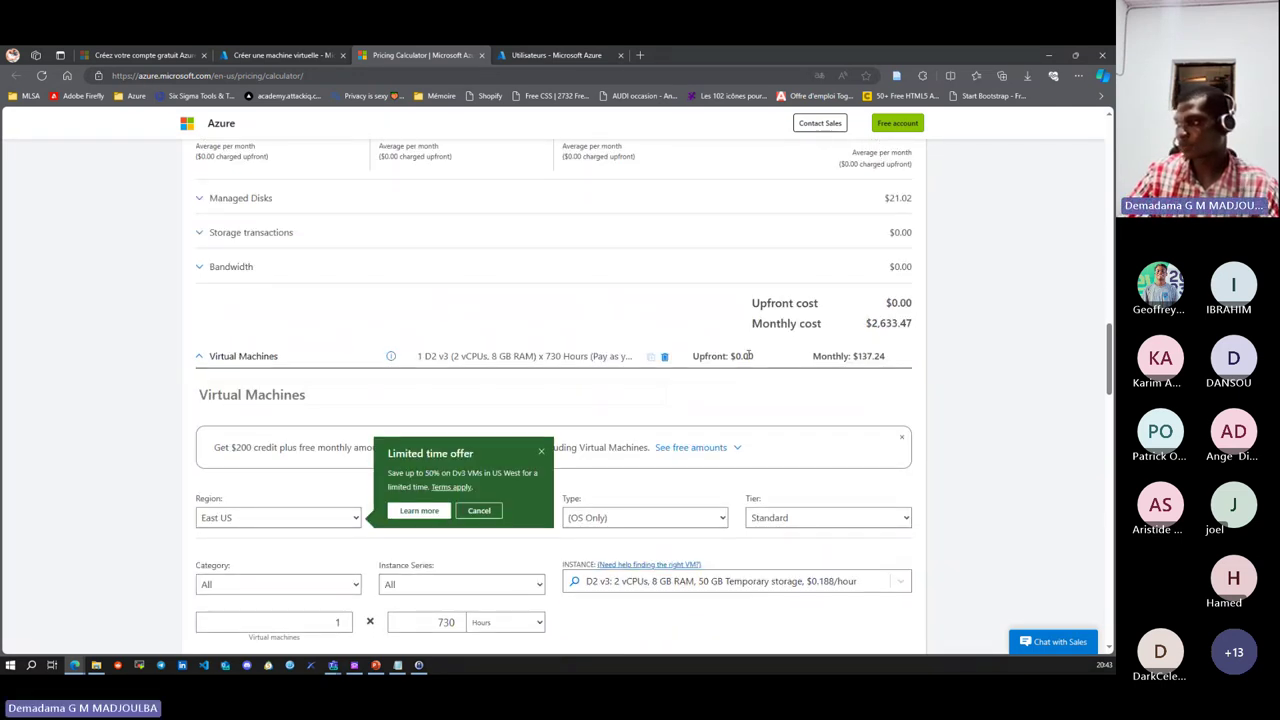
{"action": "left_click_drag", "start_coordinate": [818, 368], "coordinate": [914, 357]}
{"action": "left_click", "coordinate": [897, 357]}
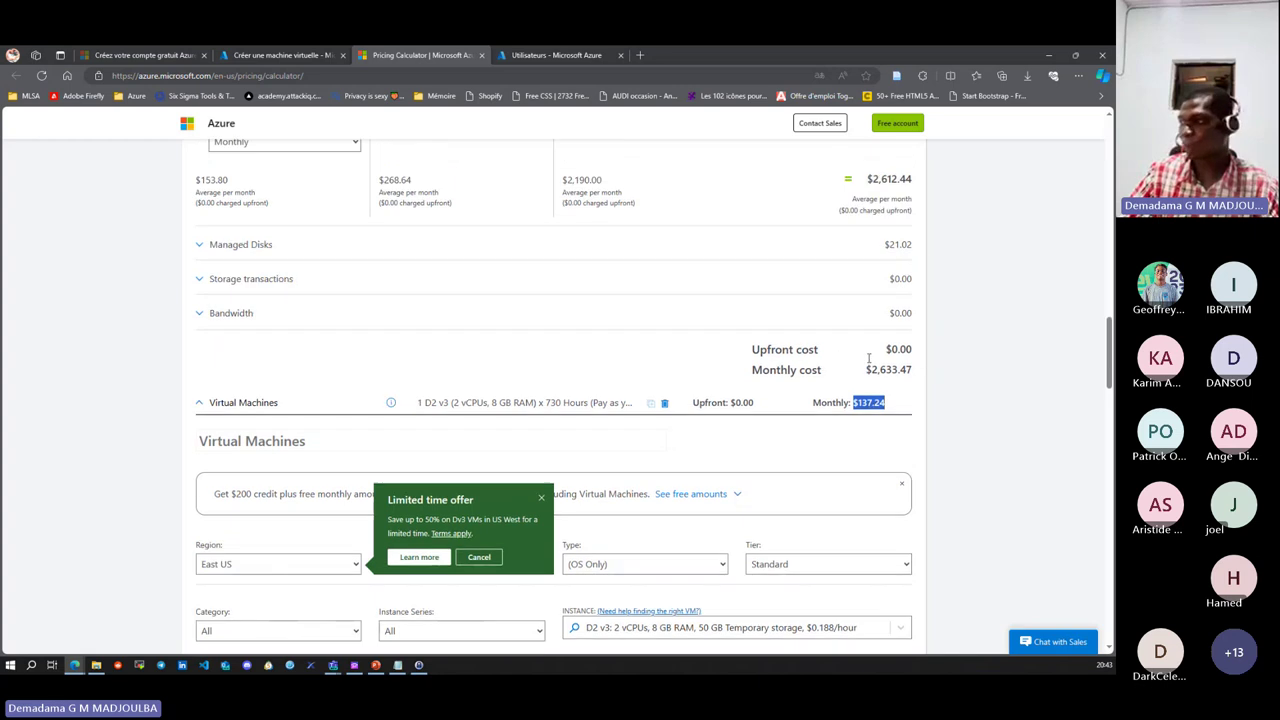
- Set the 3 year reservation's compute payment back to Upfront and review the estimate's cost totals
{"action": "scroll", "coordinate": [868, 358], "scroll_direction": "up", "scroll_amount": 1}
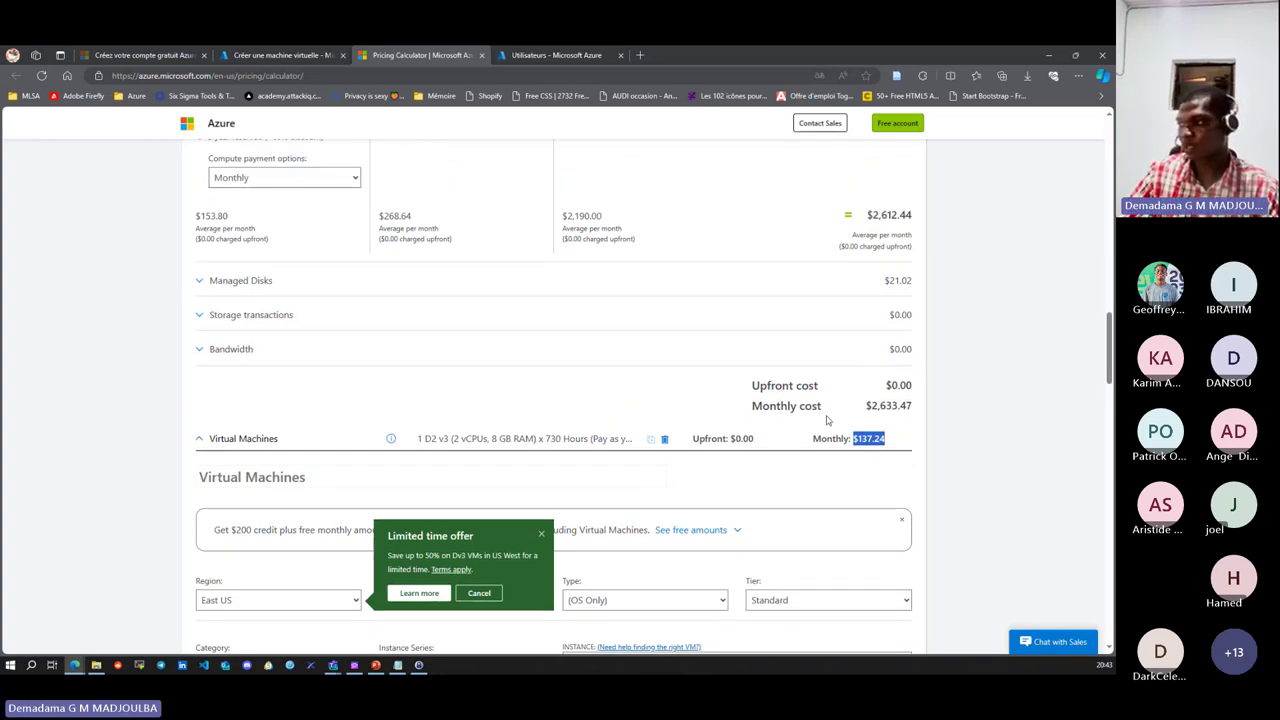
{"action": "left_click", "coordinate": [330, 178]}
{"action": "left_click", "coordinate": [220, 206]}
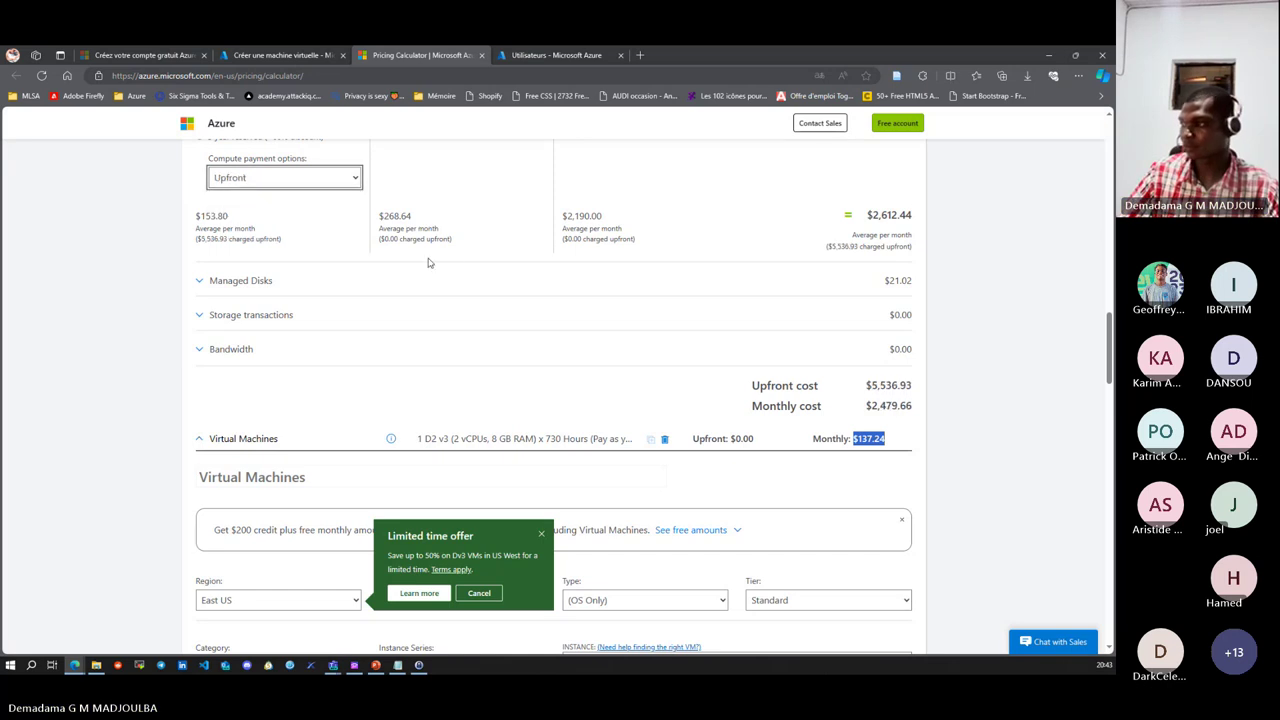
{"action": "left_click", "coordinate": [858, 433]}
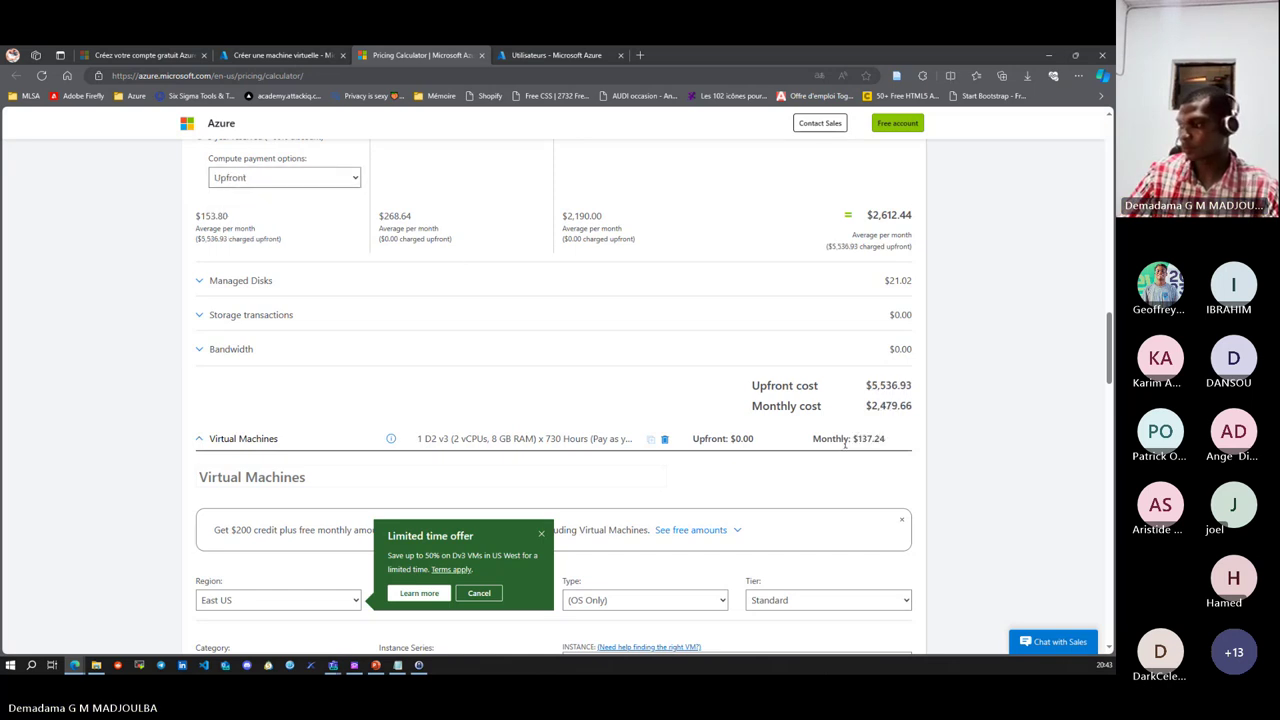
- Return to the Azure portal and review the SRV1 validation summary, from subscription and basics through disks, networking, administration and monitoring
{"action": "left_click_drag", "start_coordinate": [813, 440], "coordinate": [886, 440]}
{"action": "left_click", "coordinate": [315, 57]}
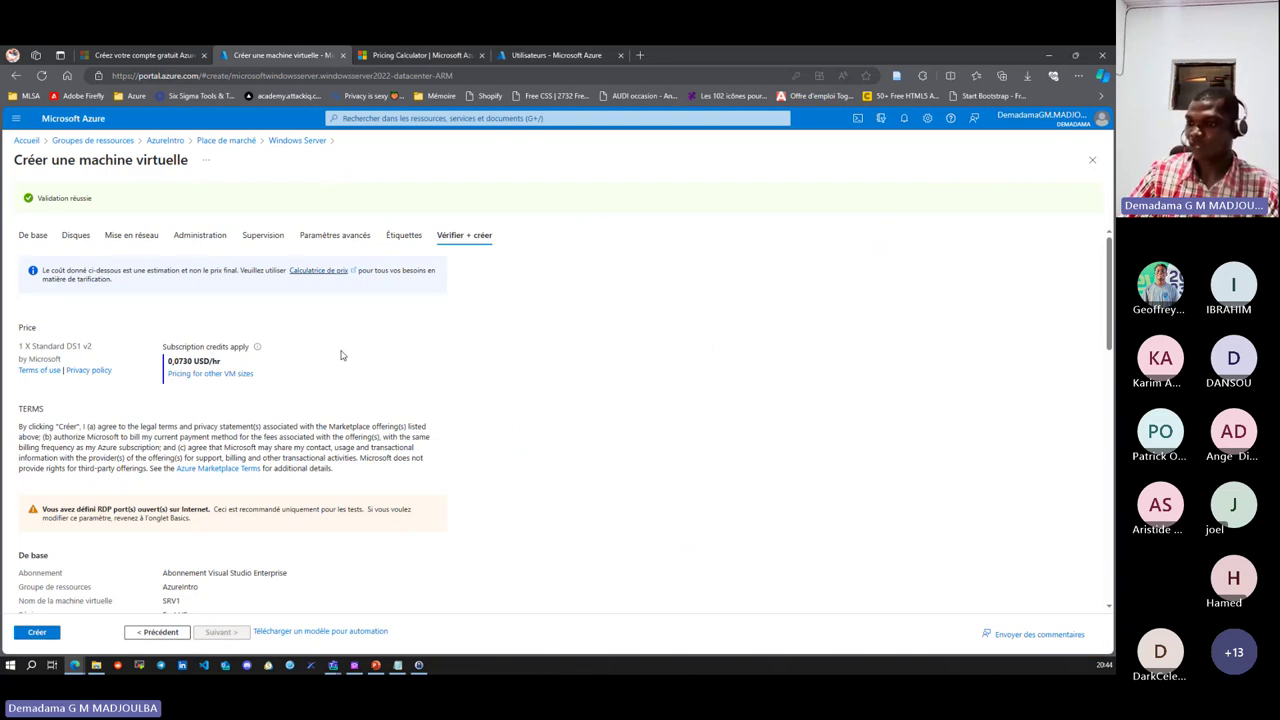
{"action": "scroll", "coordinate": [540, 368], "scroll_direction": "down", "scroll_amount": 10}
{"action": "scroll", "coordinate": [563, 374], "scroll_direction": "up", "scroll_amount": 10}
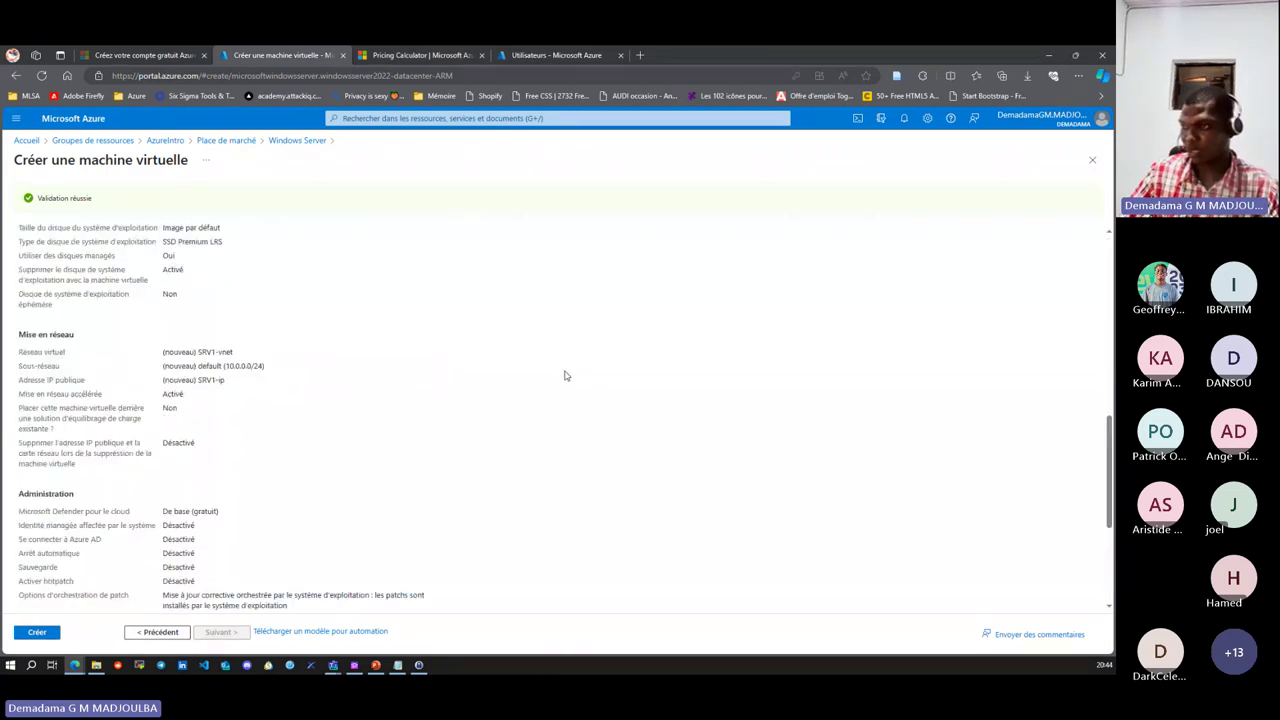
{"action": "scroll", "coordinate": [173, 426], "scroll_direction": "down", "scroll_amount": 3}
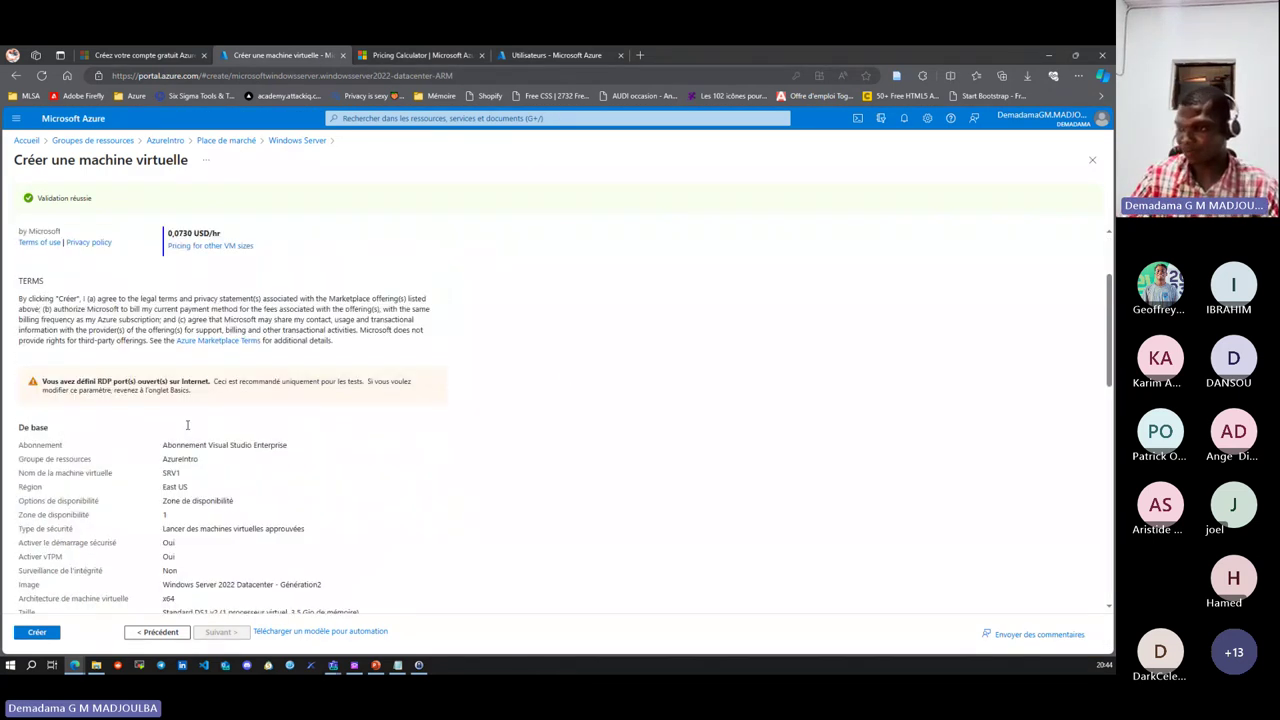
{"action": "left_click_drag", "start_coordinate": [162, 339], "coordinate": [374, 340]}
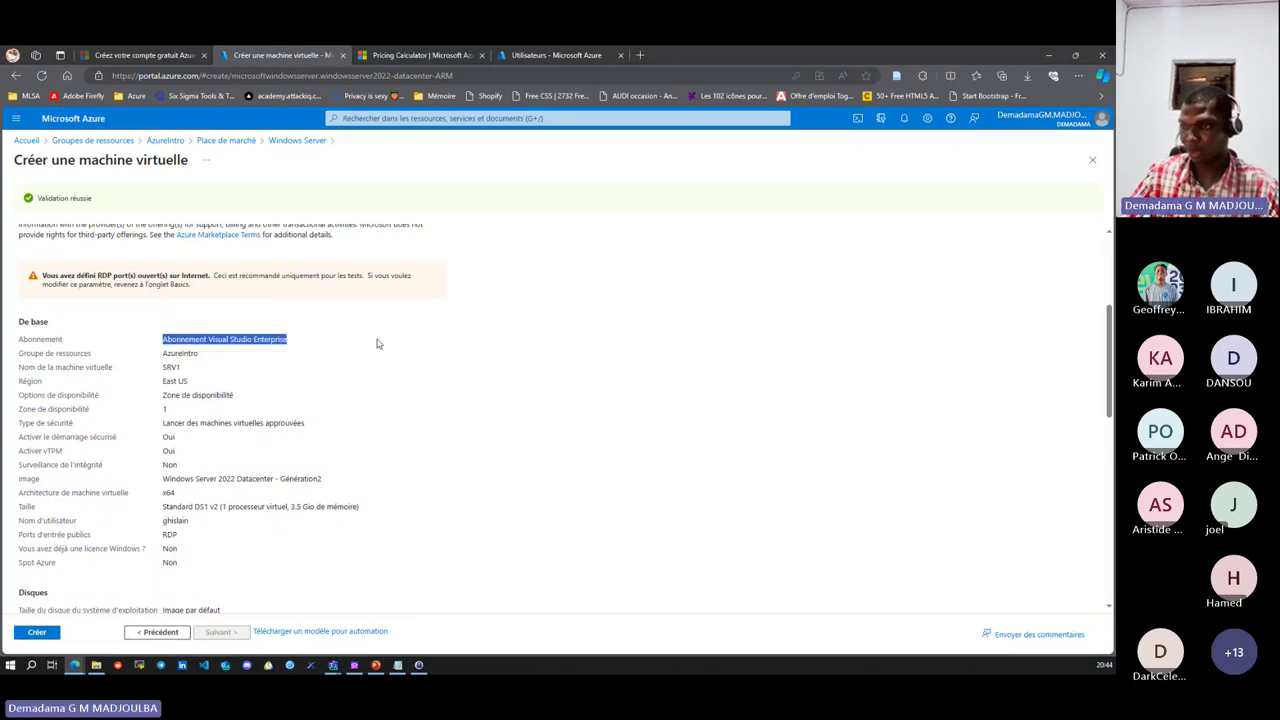
{"action": "left_click_drag", "start_coordinate": [162, 353], "coordinate": [199, 423]}
{"action": "scroll", "coordinate": [172, 417], "scroll_direction": "down", "scroll_amount": 1}
{"action": "scroll", "coordinate": [199, 423], "scroll_direction": "down", "scroll_amount": 5}
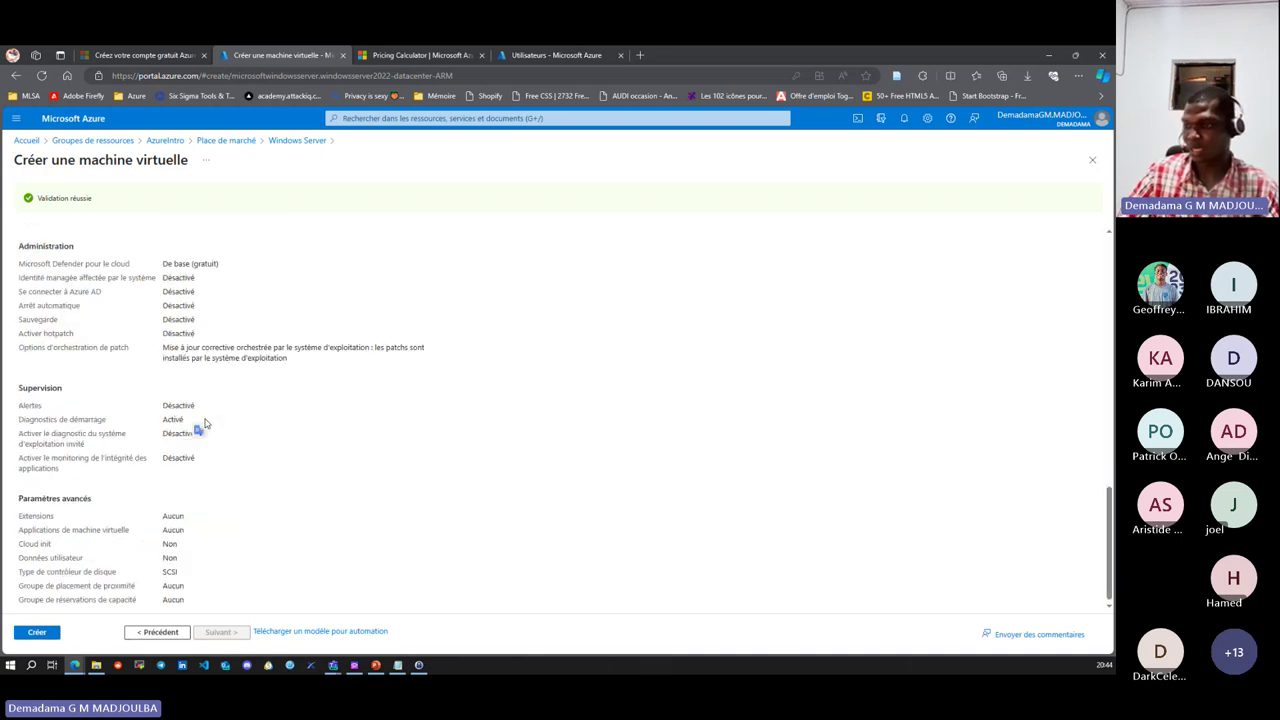
{"action": "scroll", "coordinate": [277, 443], "scroll_direction": "up", "scroll_amount": 8}
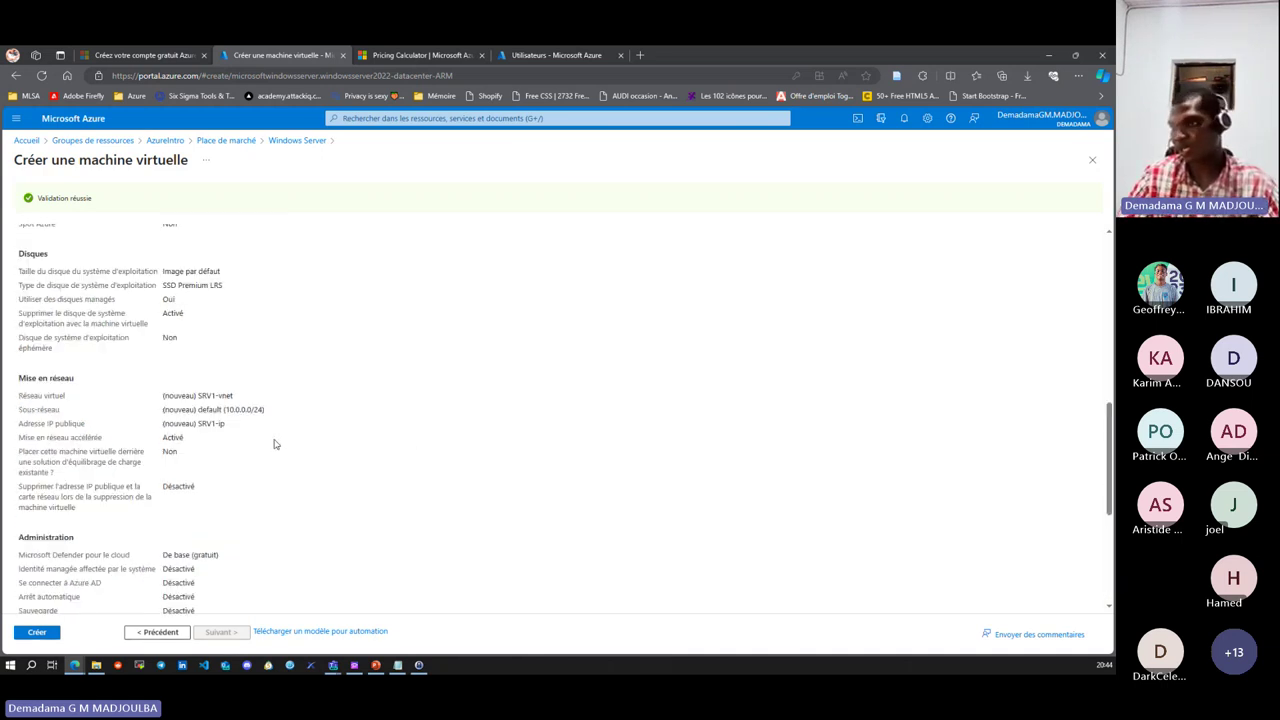
{"action": "left_click_drag", "start_coordinate": [101, 210], "coordinate": [26, 202]}
{"action": "left_click", "coordinate": [15, 203]}
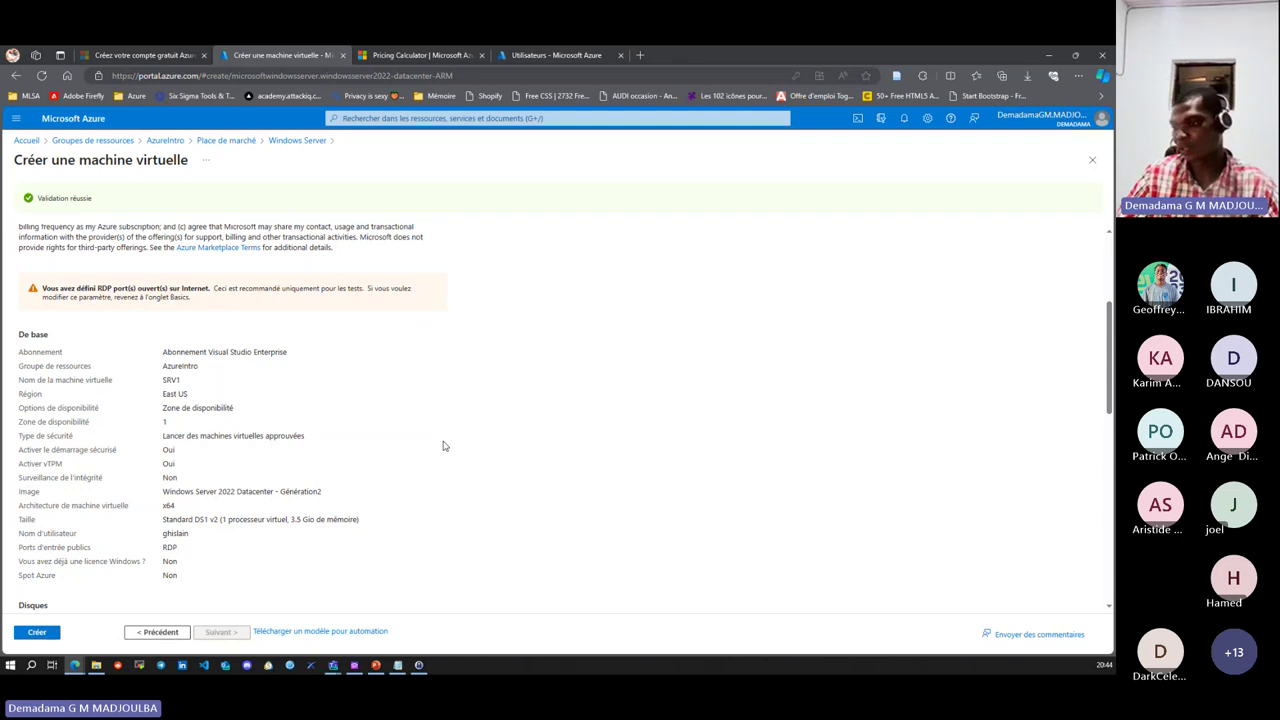
- Create the SRV1 virtual machine and check its deployment in the portal notifications
{"action": "scroll", "coordinate": [443, 443], "scroll_direction": "down", "scroll_amount": 2}
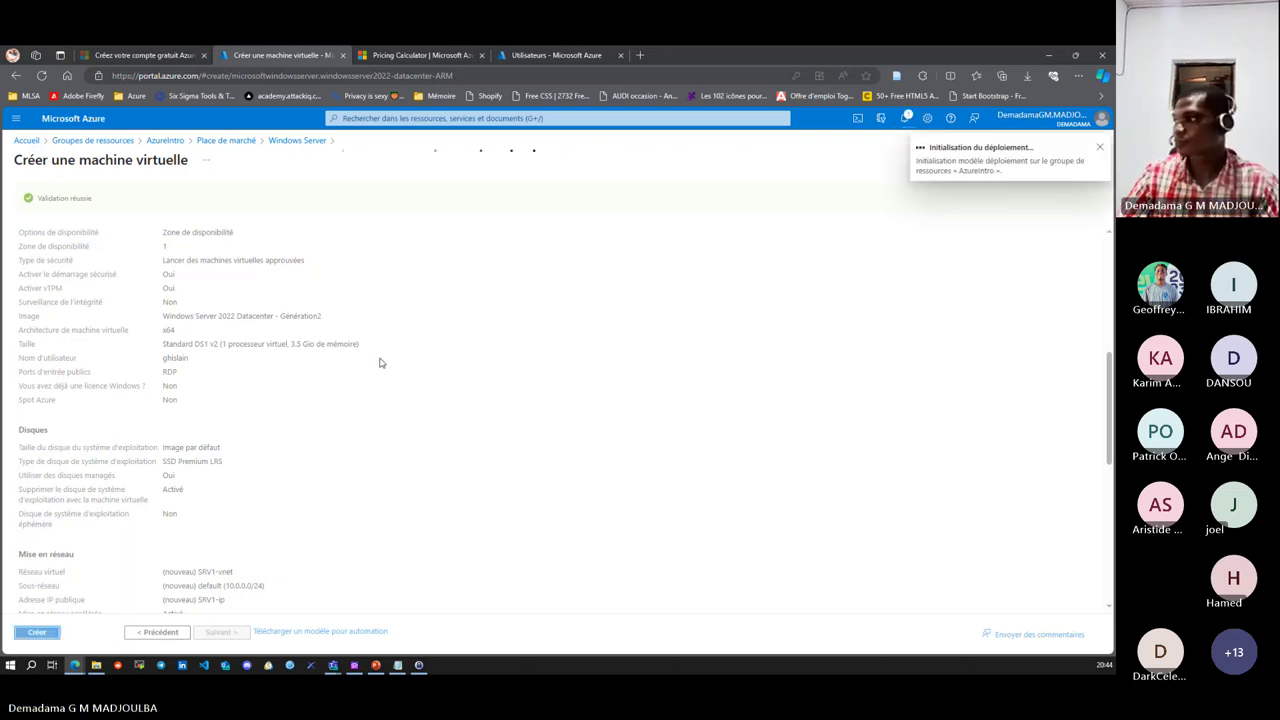
{"action": "left_click", "coordinate": [903, 119]}
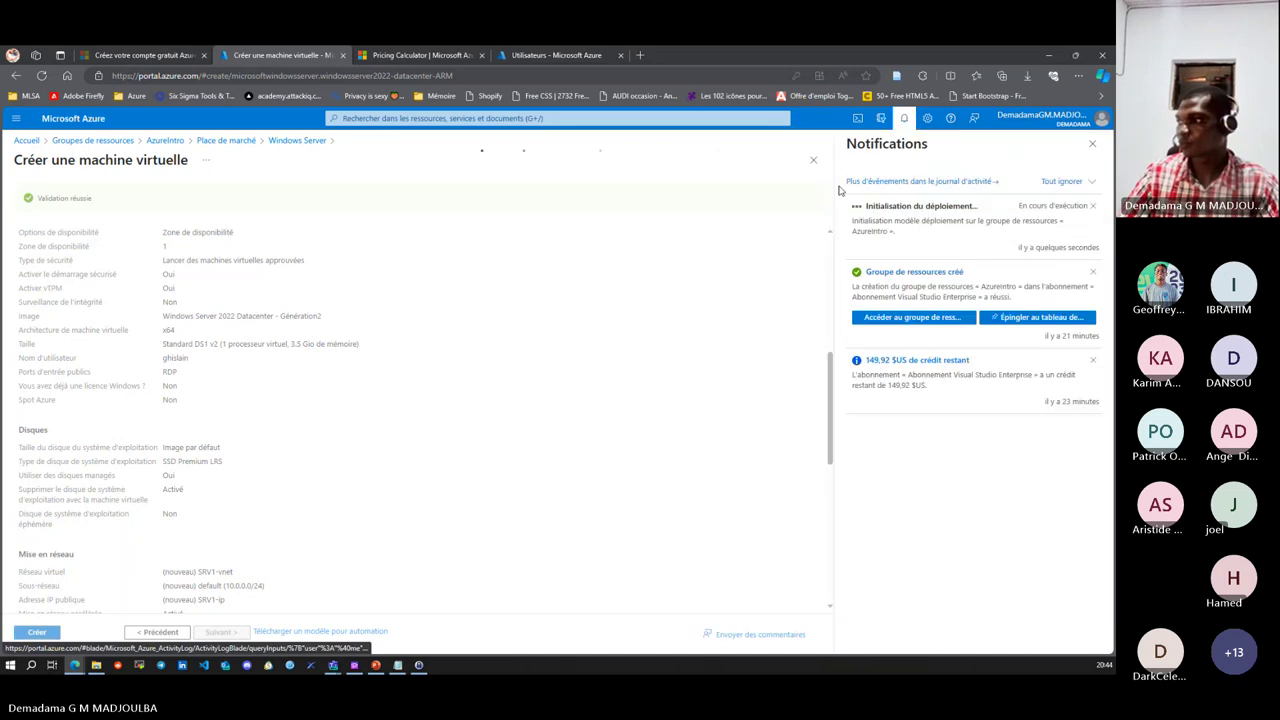
{"action": "left_click", "coordinate": [904, 126]}
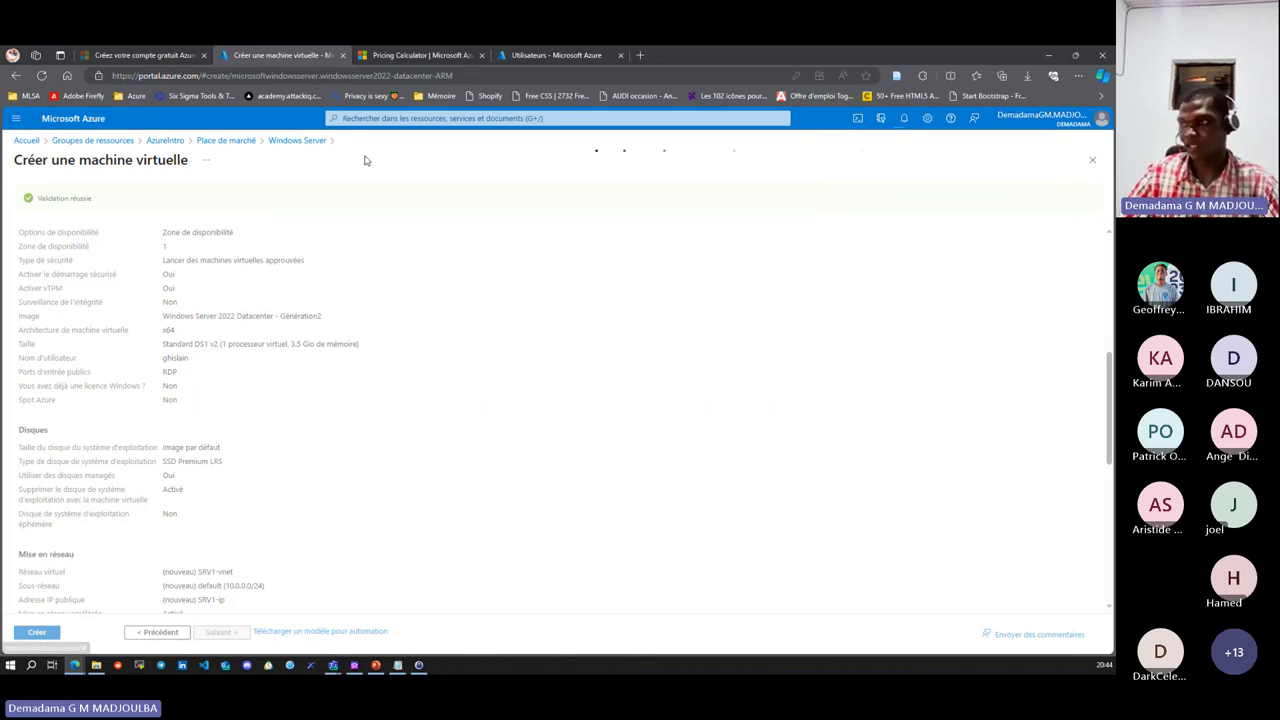
- Open the AzureIntro resource group from the portal home page and check the deployment's progress in the notifications
{"action": "left_click", "coordinate": [27, 141]}
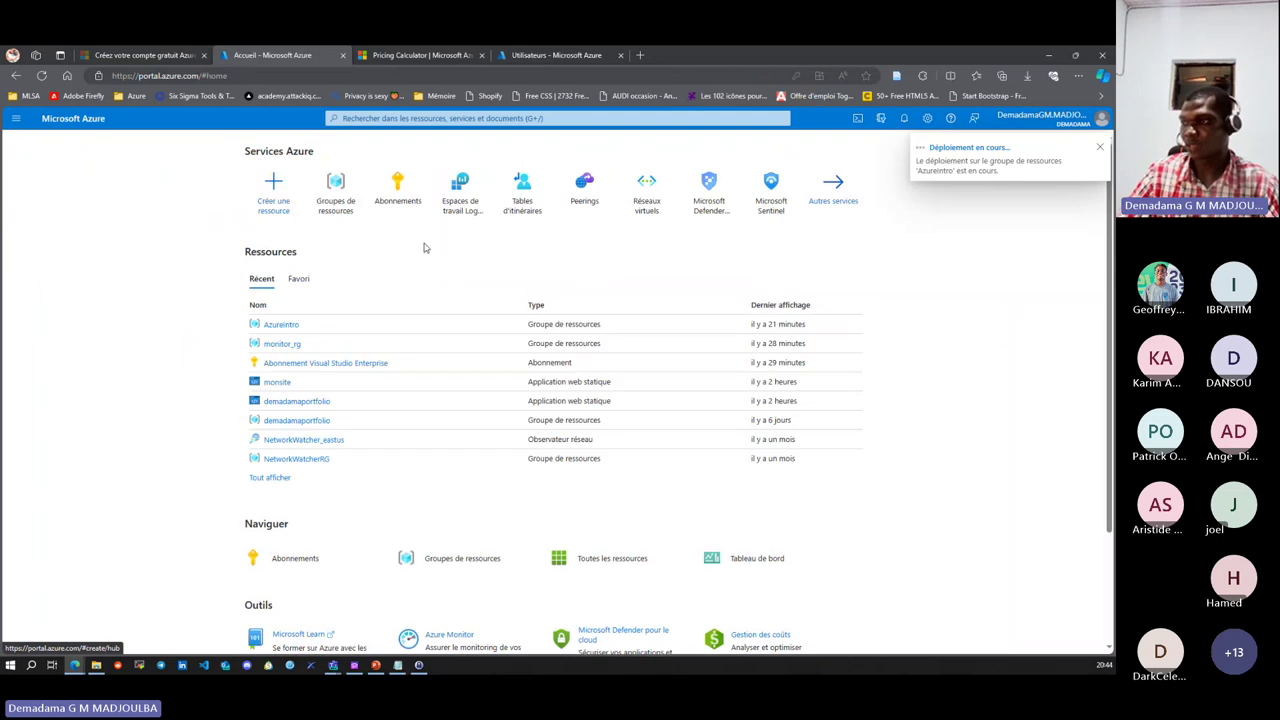
{"action": "left_click", "coordinate": [281, 325]}
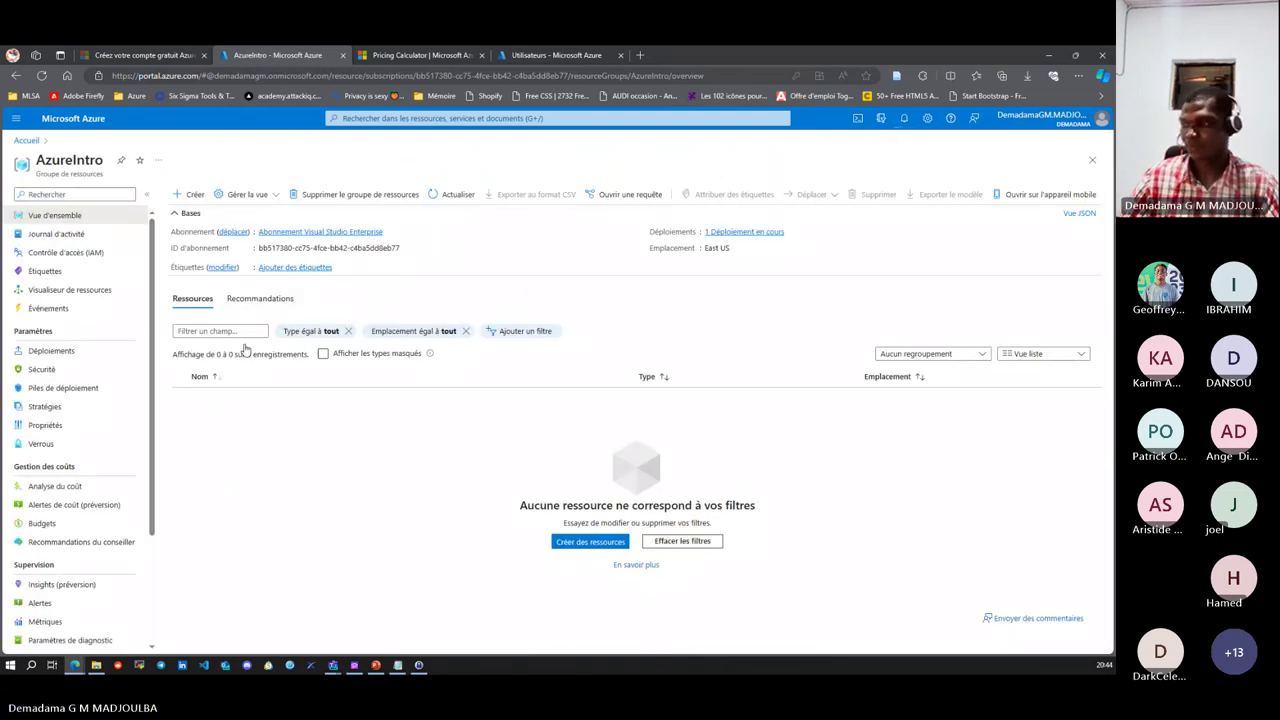
{"action": "left_click", "coordinate": [904, 118]}
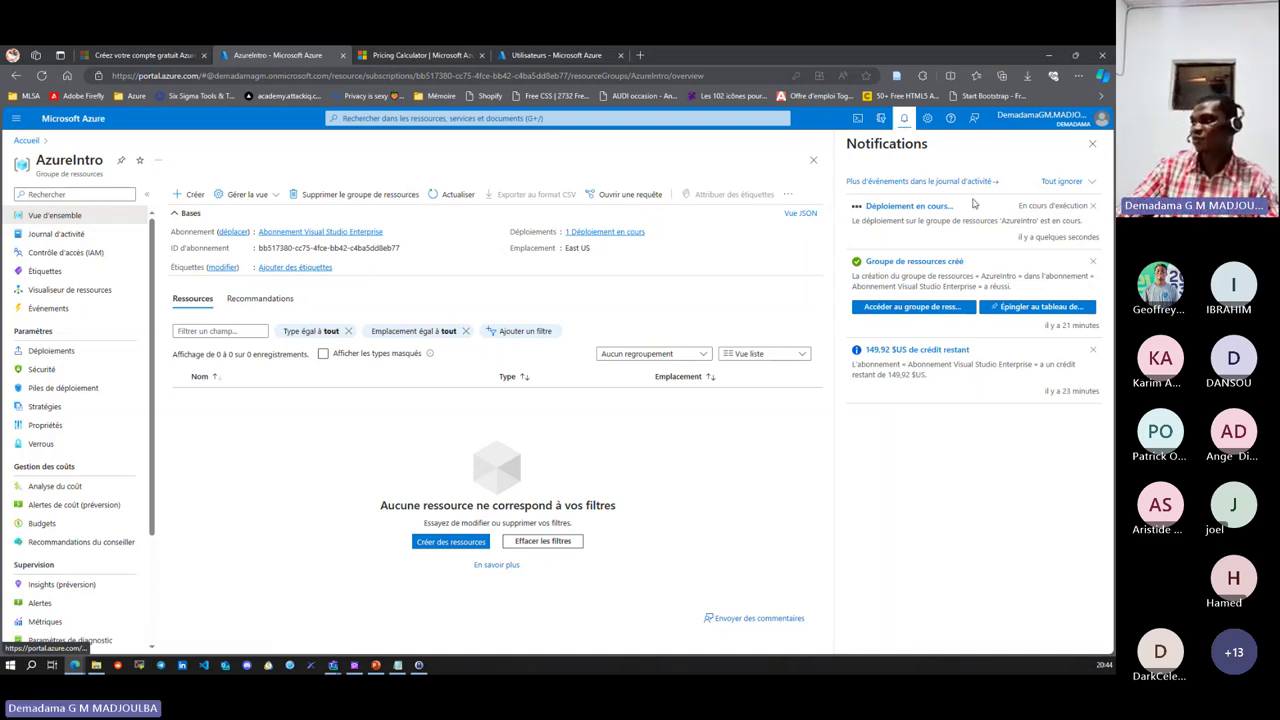
- Return to the Azure pricing calculator and examine the overall estimate totals and the available support plans
{"action": "left_click", "coordinate": [399, 55]}
{"action": "scroll", "coordinate": [357, 309], "scroll_direction": "down", "scroll_amount": 10}
{"action": "scroll", "coordinate": [355, 306], "scroll_direction": "down", "scroll_amount": 10}
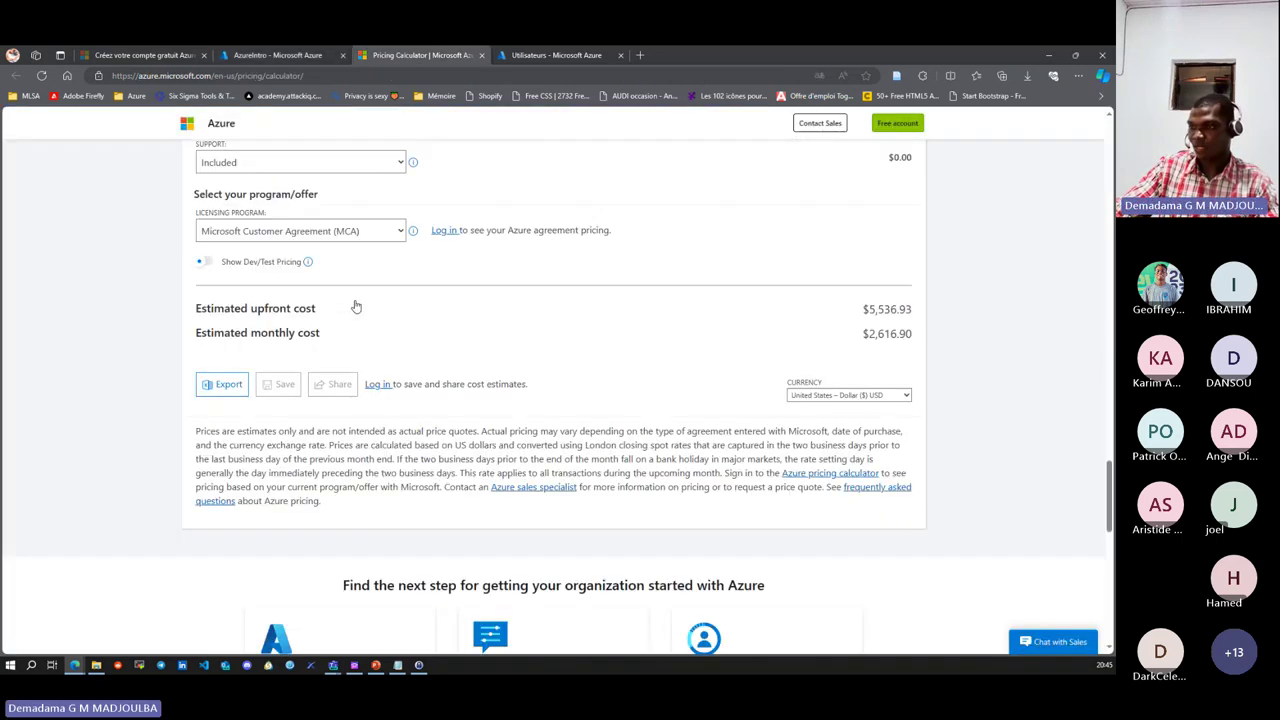
{"action": "scroll", "coordinate": [355, 300], "scroll_direction": "up", "scroll_amount": 3}
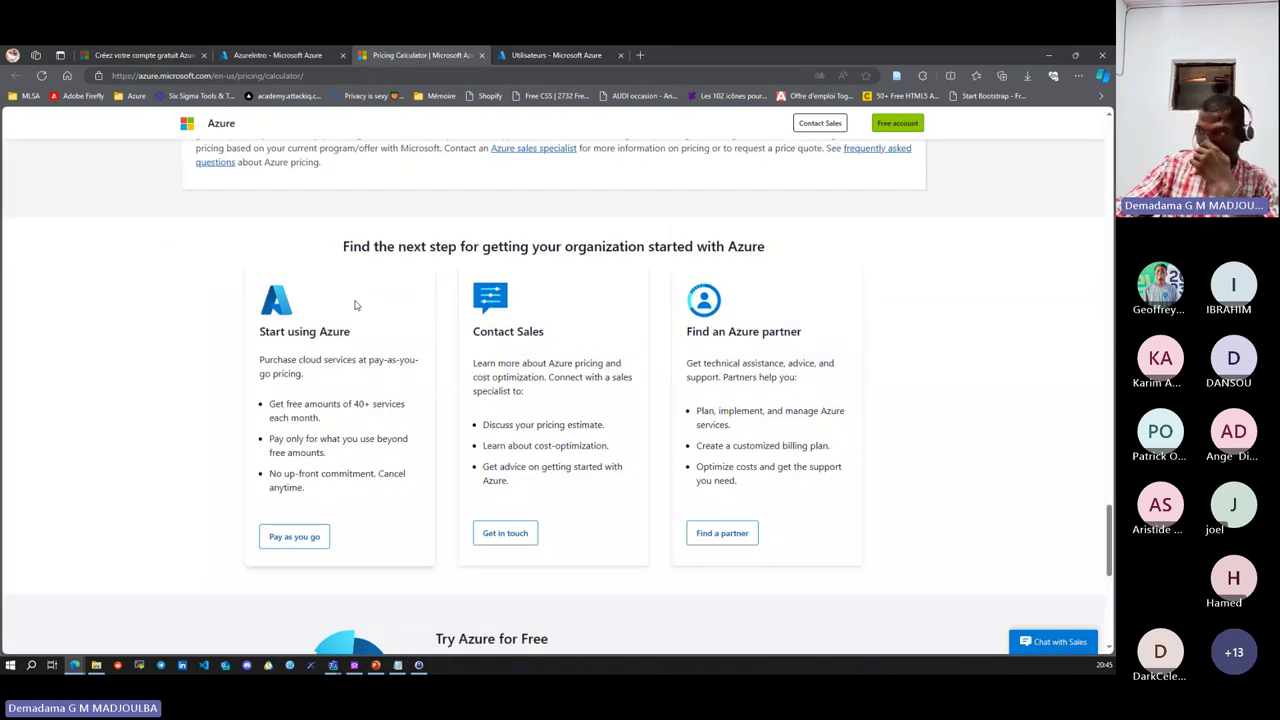
{"action": "scroll", "coordinate": [355, 302], "scroll_direction": "up", "scroll_amount": 10}
{"action": "scroll", "coordinate": [354, 304], "scroll_direction": "down", "scroll_amount": 4}
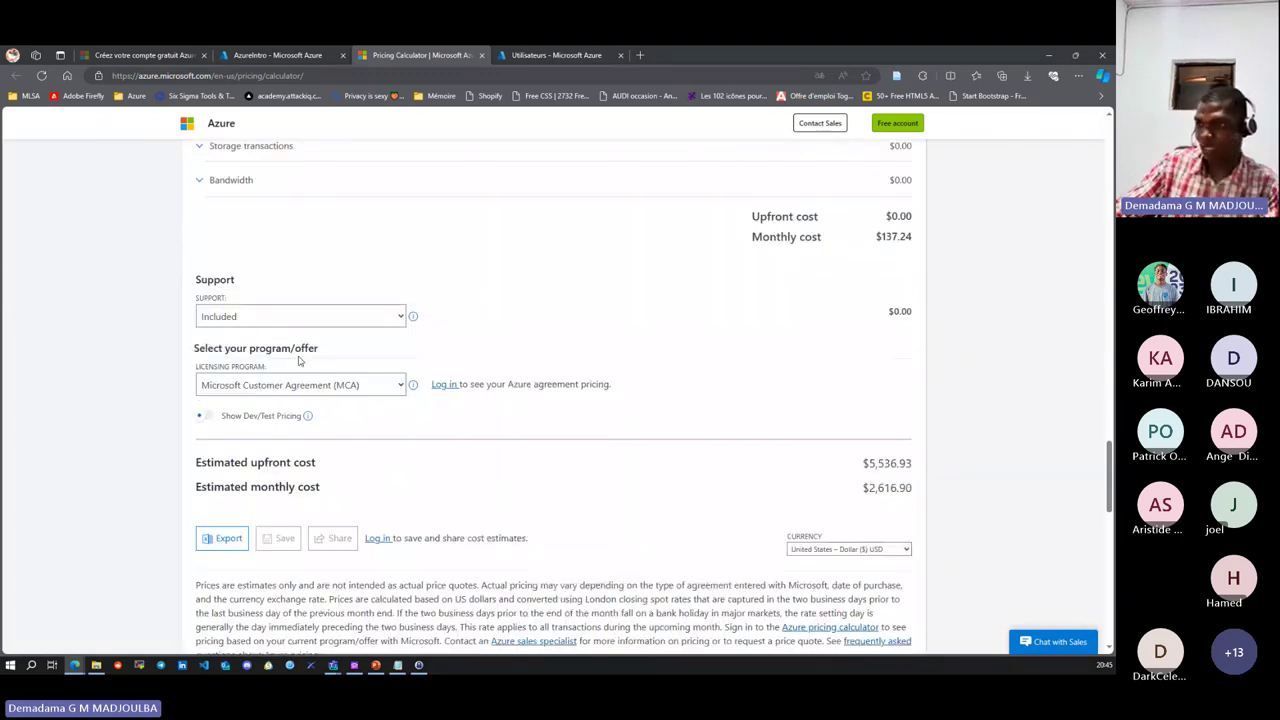
{"action": "left_click", "coordinate": [268, 317]}
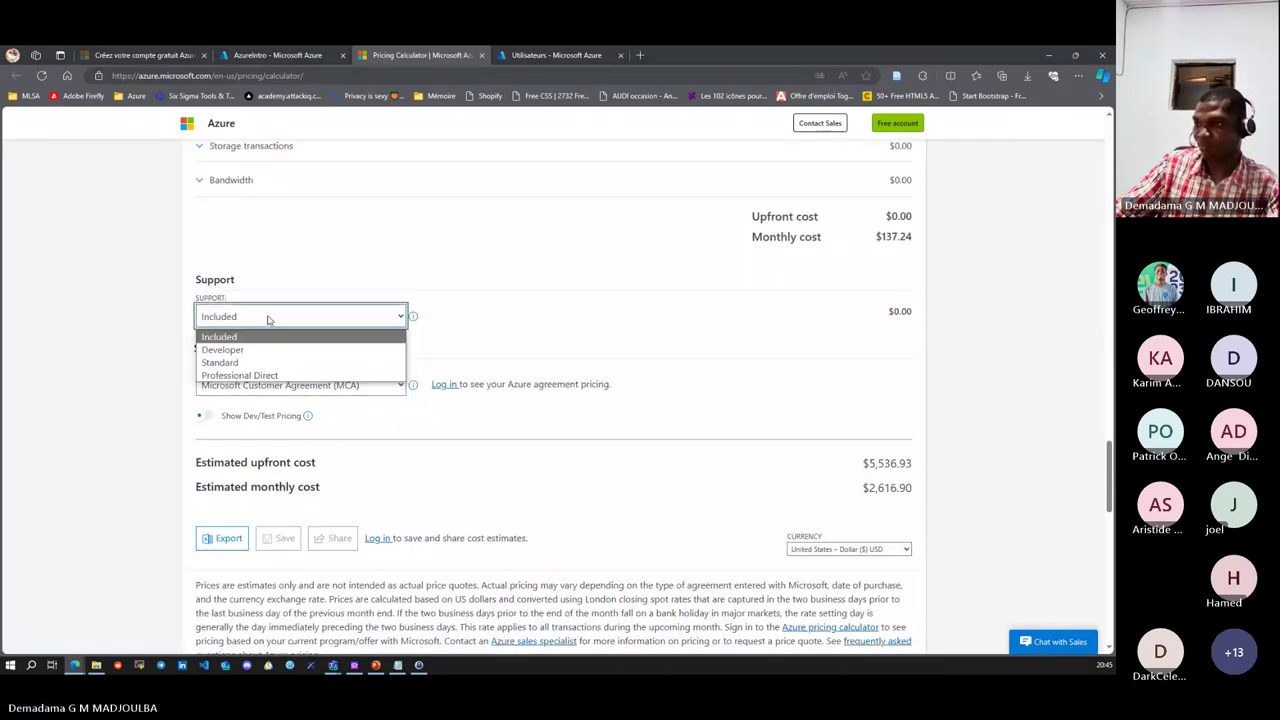
- Change the first virtual machine's operating system from Windows to Linux and check the resulting cost
{"action": "scroll", "coordinate": [268, 318], "scroll_direction": "up", "scroll_amount": 20}
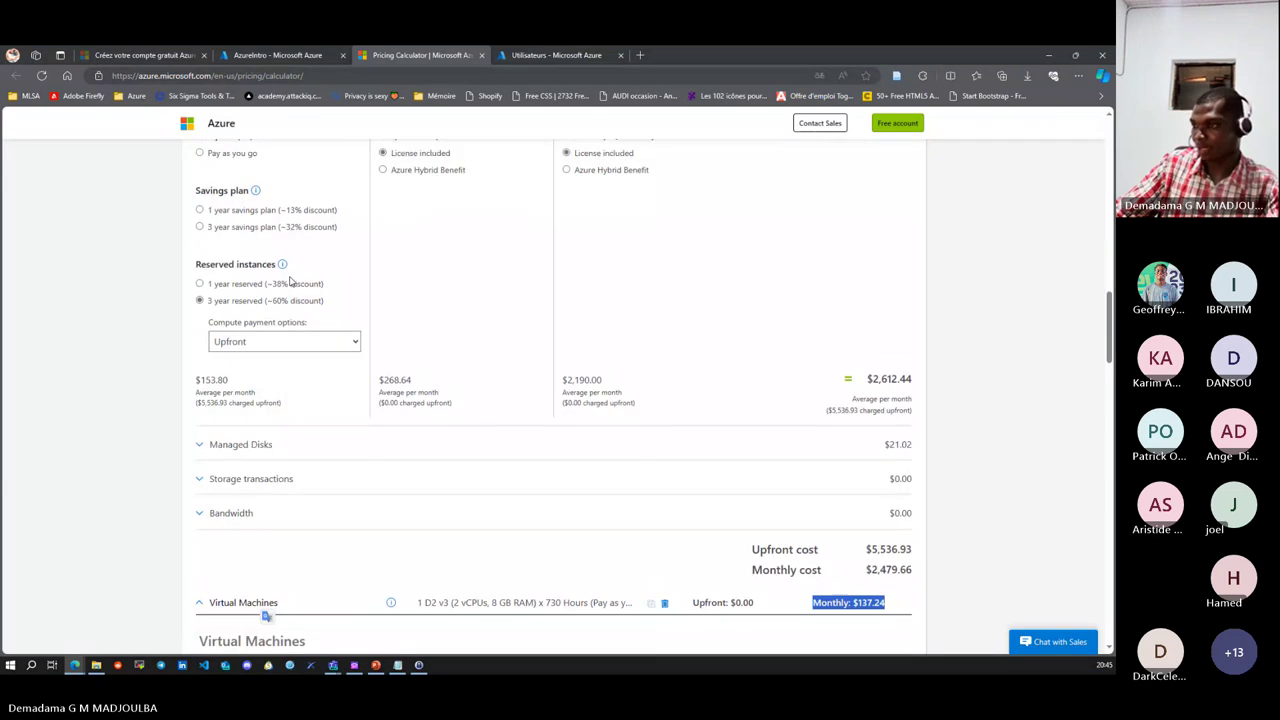
{"action": "scroll", "coordinate": [290, 282], "scroll_direction": "up", "scroll_amount": 3}
{"action": "left_click", "coordinate": [493, 400]}
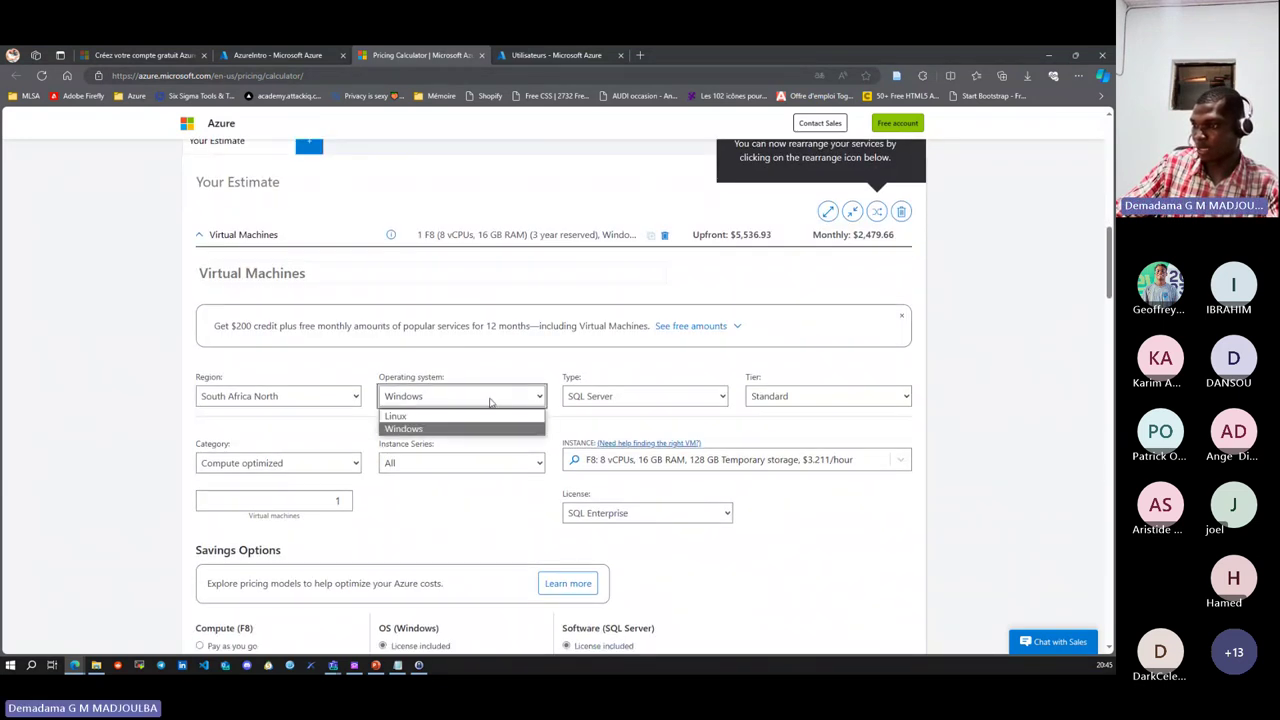
{"action": "left_click", "coordinate": [400, 416]}
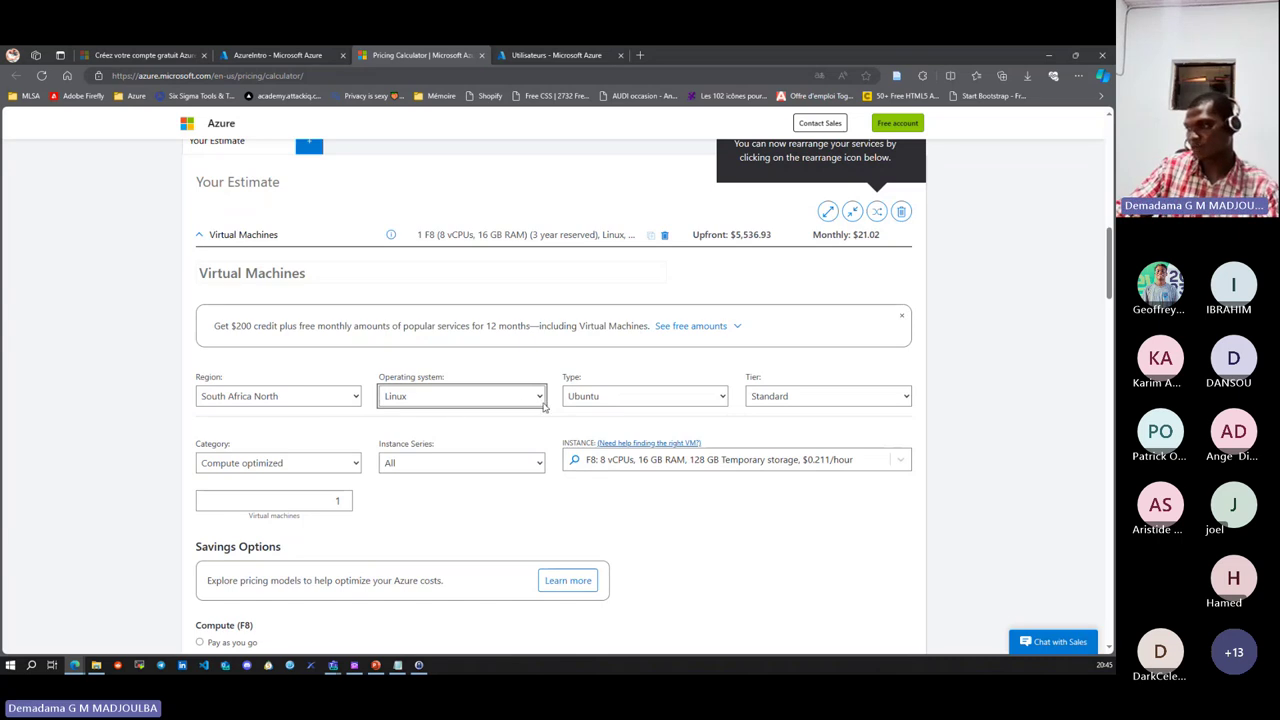
{"action": "scroll", "coordinate": [545, 407], "scroll_direction": "down", "scroll_amount": 1}
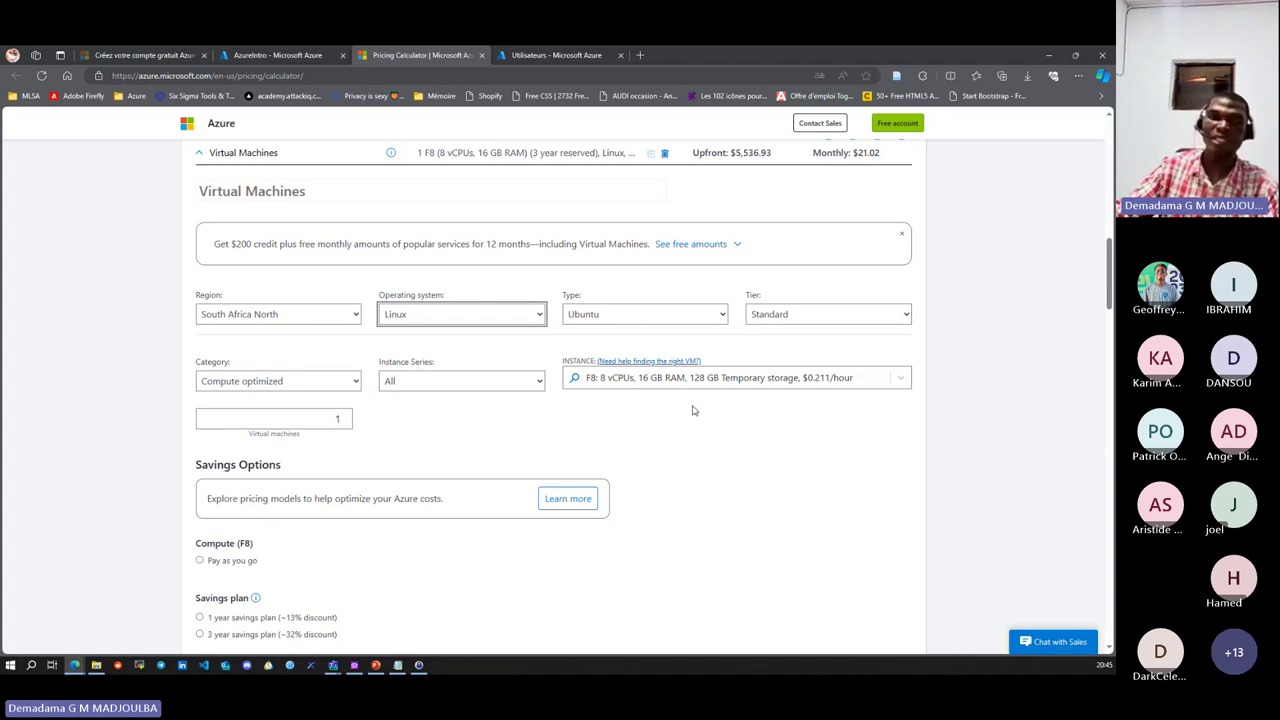
- Try Red Hat Enterprise Linux as the first virtual machine's type, keeping the Standard tier
{"action": "left_click", "coordinate": [670, 312]}
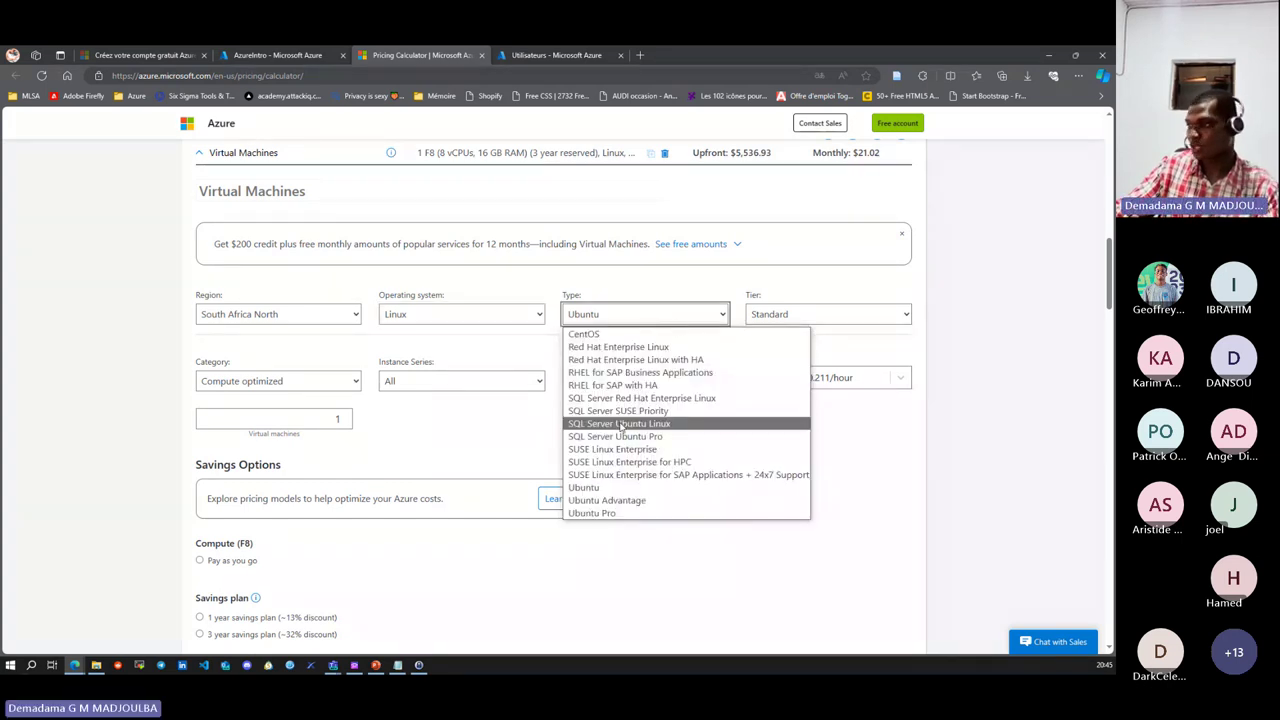
{"action": "left_click", "coordinate": [628, 346]}
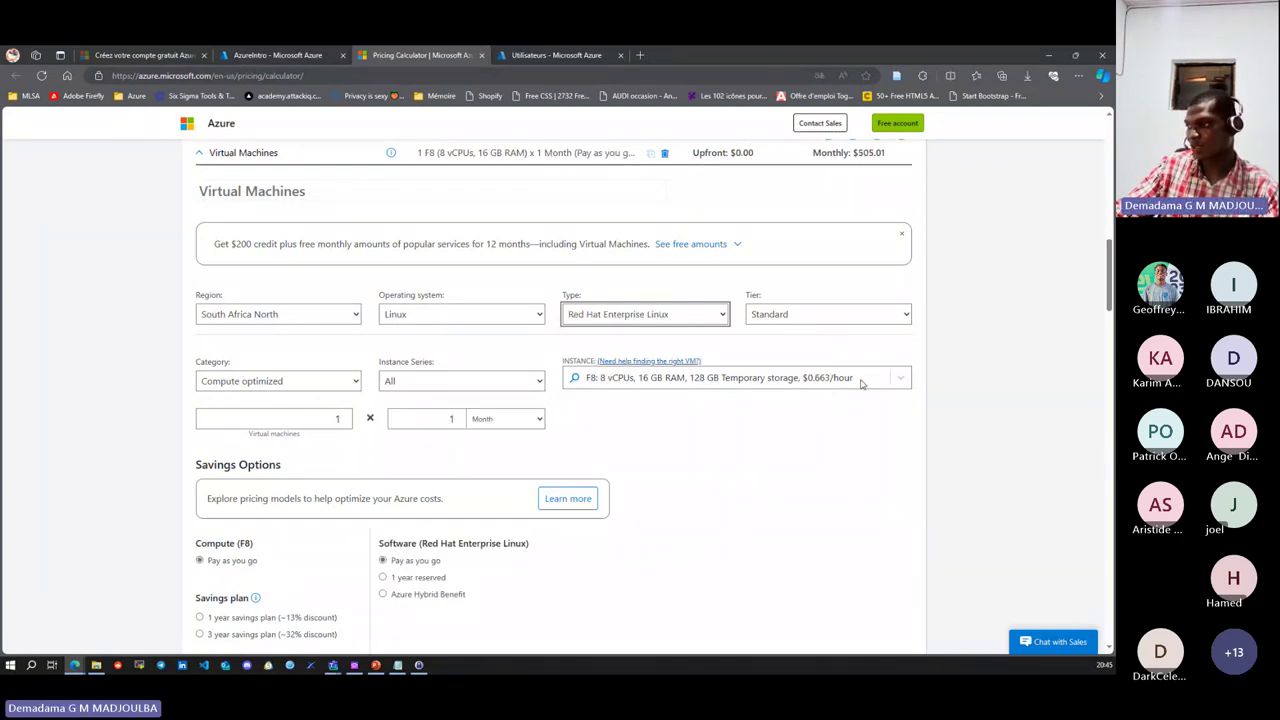
{"action": "left_click", "coordinate": [823, 316]}
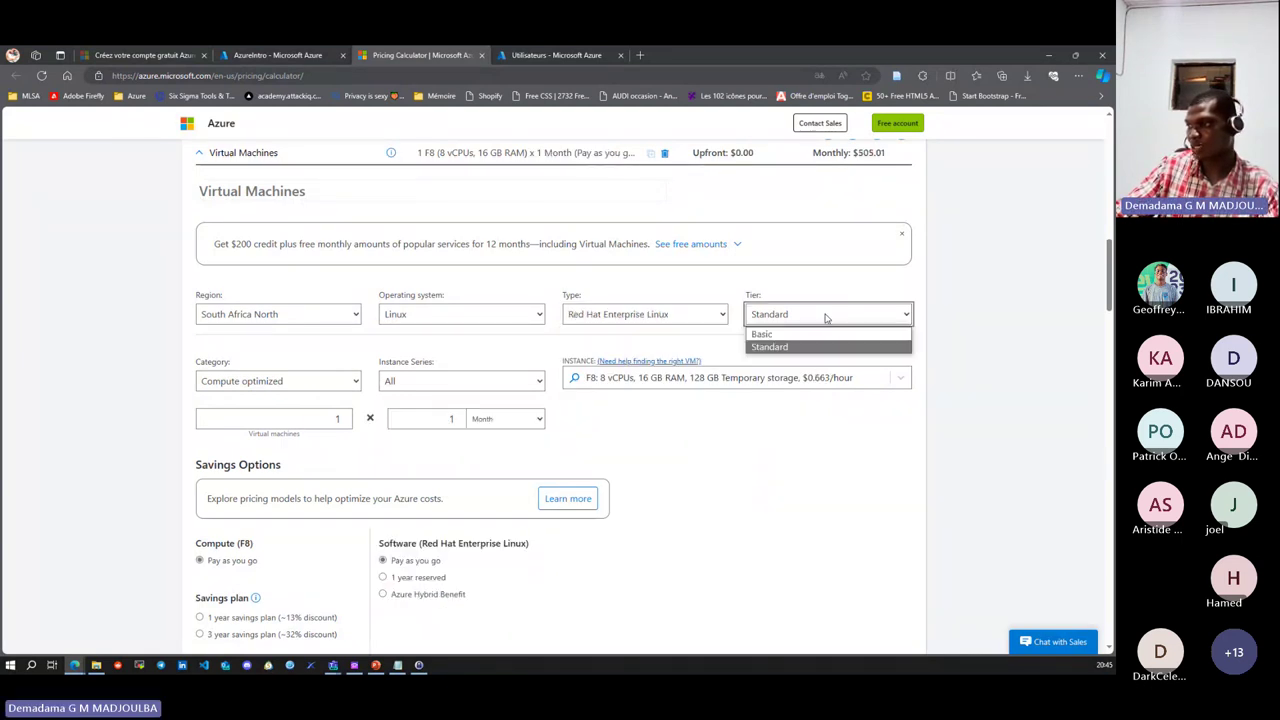
{"action": "left_click", "coordinate": [790, 347]}
- Set the virtual machine's type back to Ubuntu and its category to All
{"action": "left_click", "coordinate": [712, 316]}
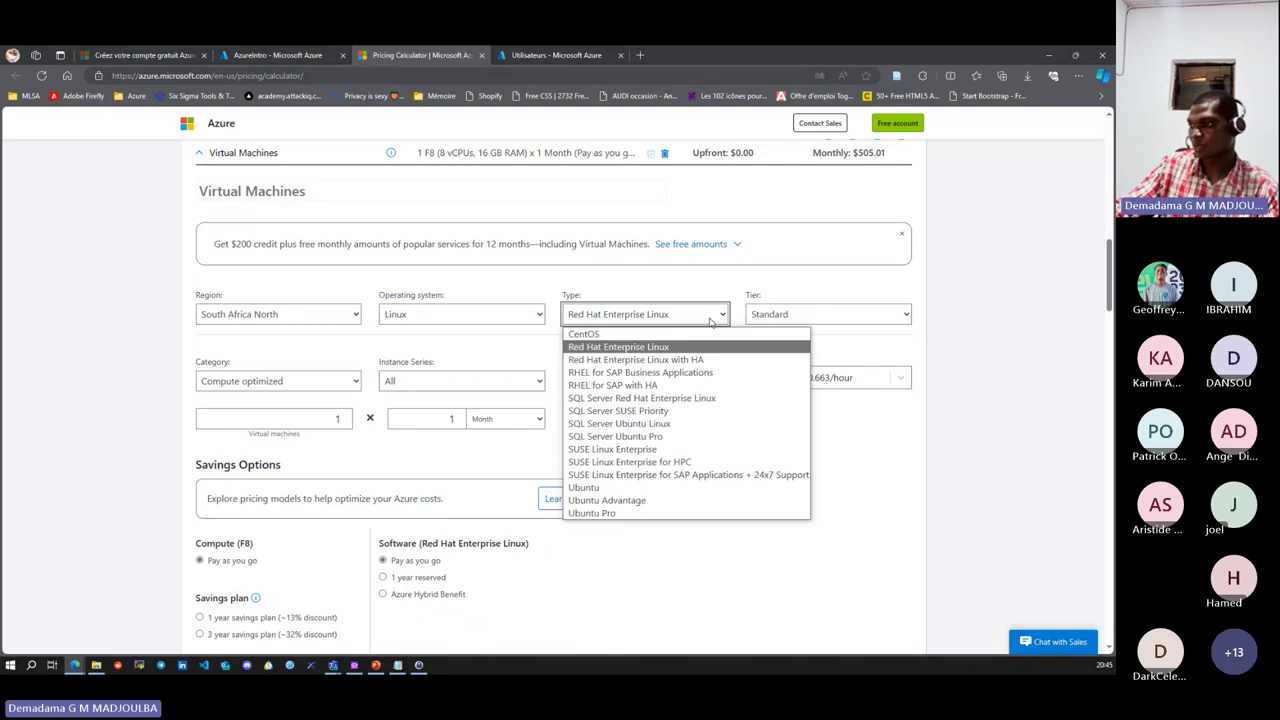
{"action": "left_click", "coordinate": [645, 487]}
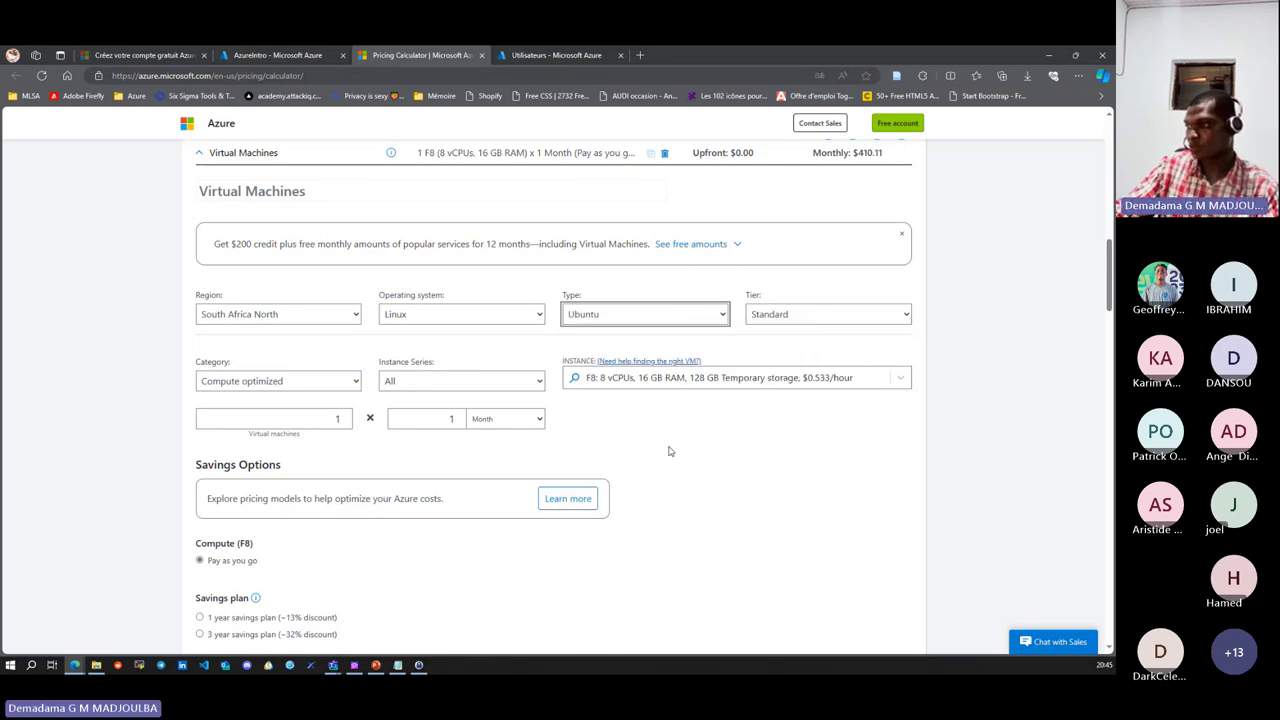
{"action": "left_click", "coordinate": [293, 385]}
{"action": "left_click", "coordinate": [215, 400]}
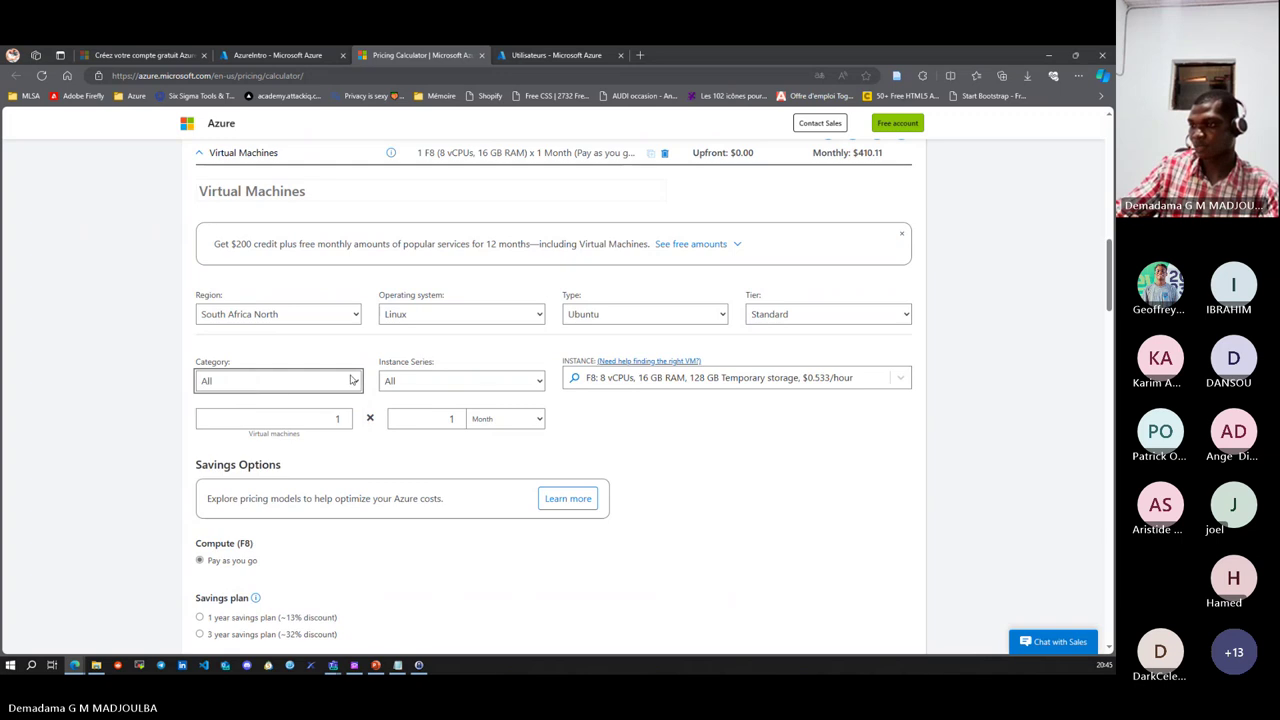
- Choose the A4 v2 instance with 4 cores and 8 GB RAM, review its savings options, and keep Pay as you go compute
{"action": "left_click", "coordinate": [727, 378]}
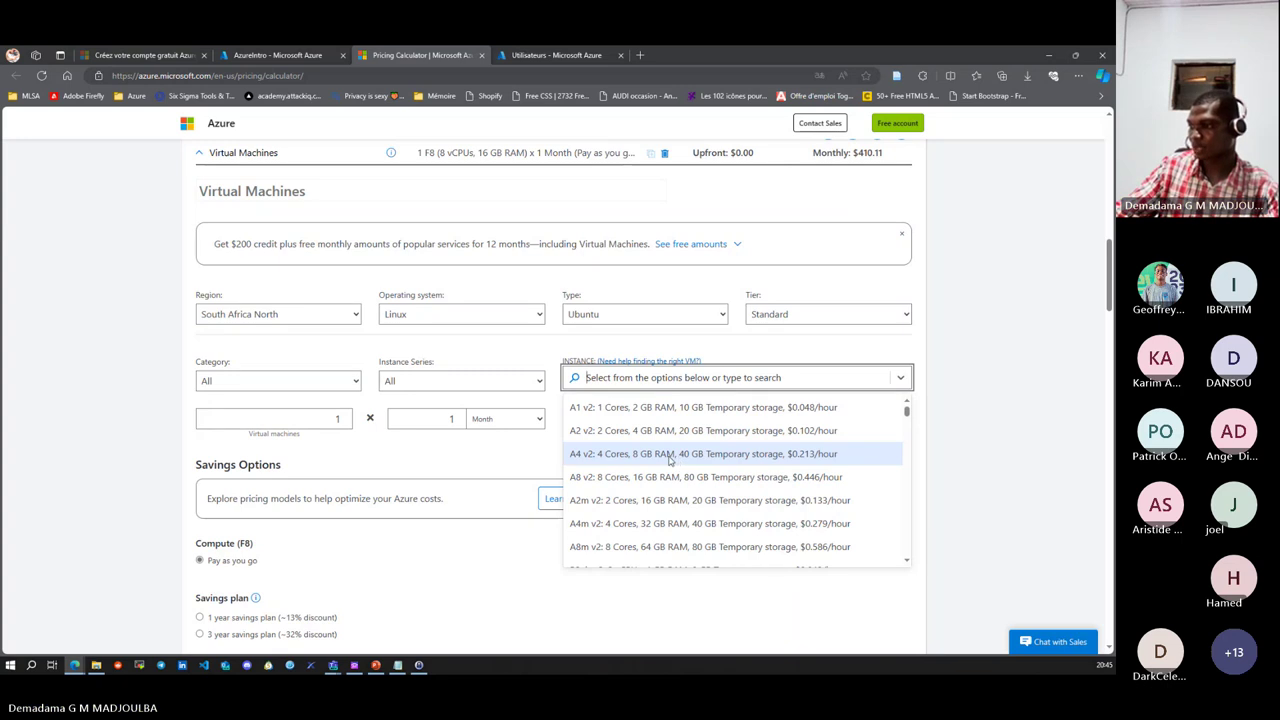
{"action": "key", "text": "Down"}
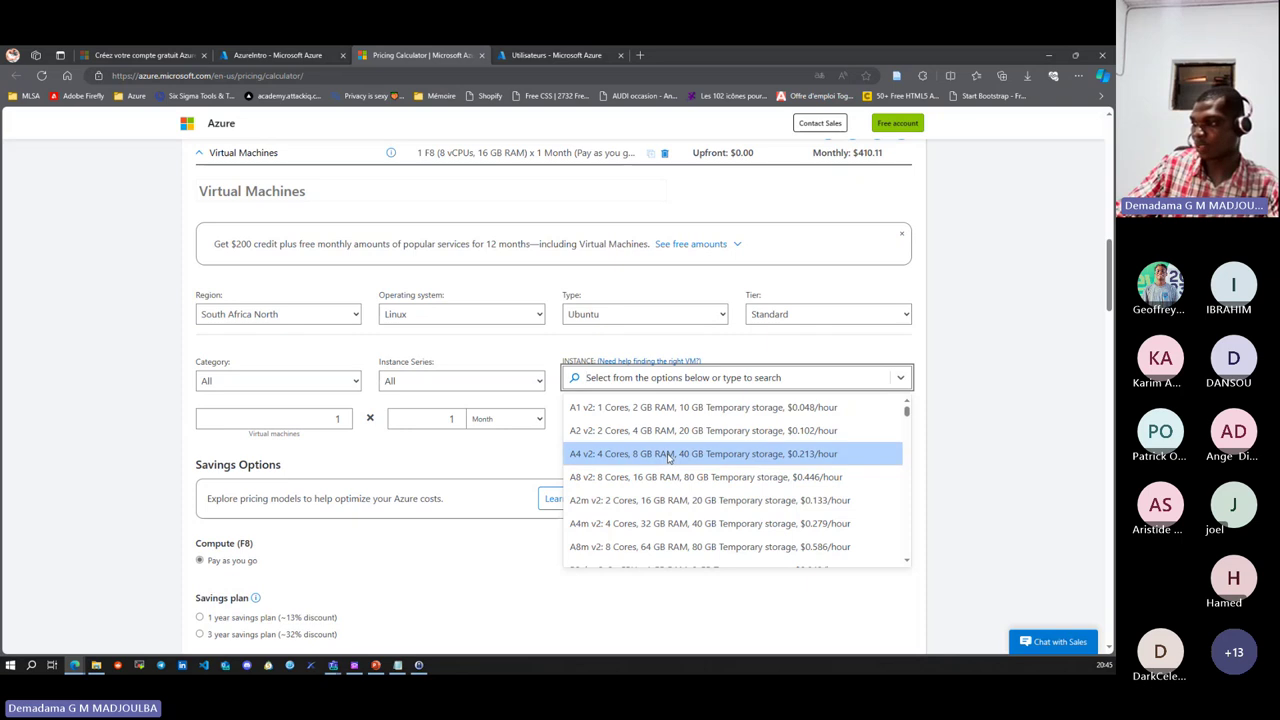
{"action": "left_click", "coordinate": [667, 456]}
{"action": "scroll", "coordinate": [693, 463], "scroll_direction": "down", "scroll_amount": 4}
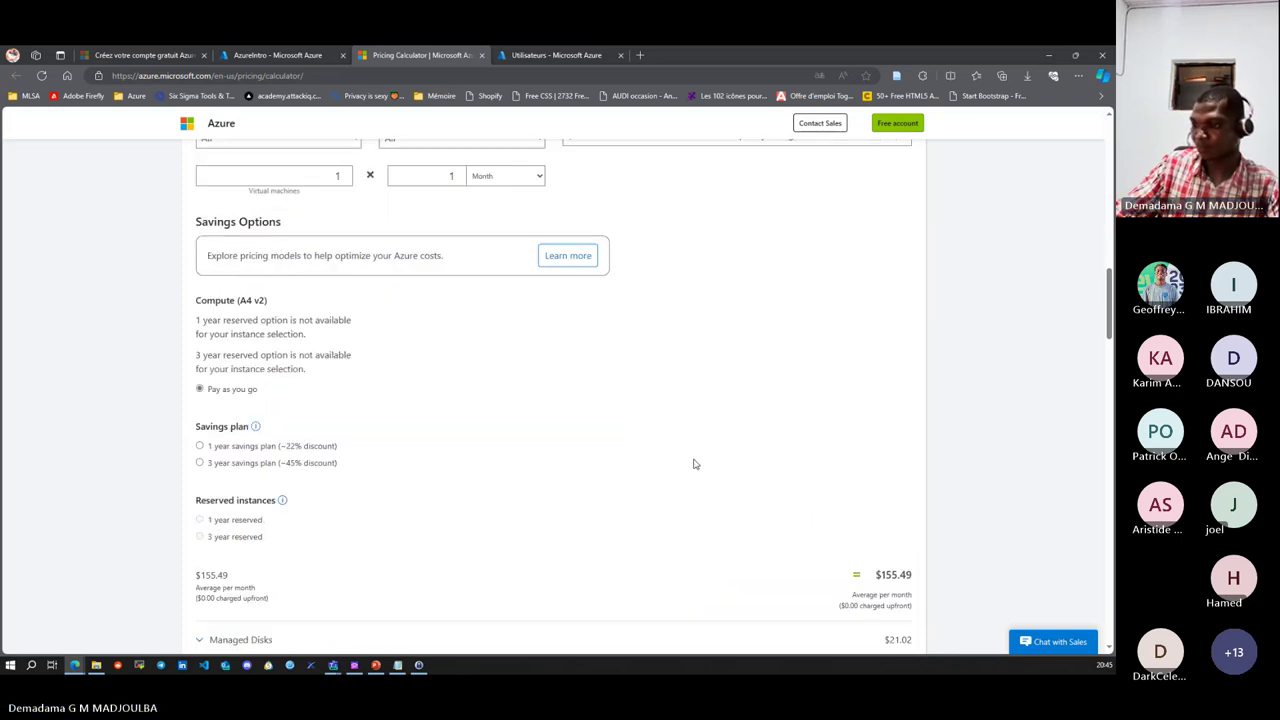
{"action": "scroll", "coordinate": [606, 449], "scroll_direction": "up", "scroll_amount": 1}
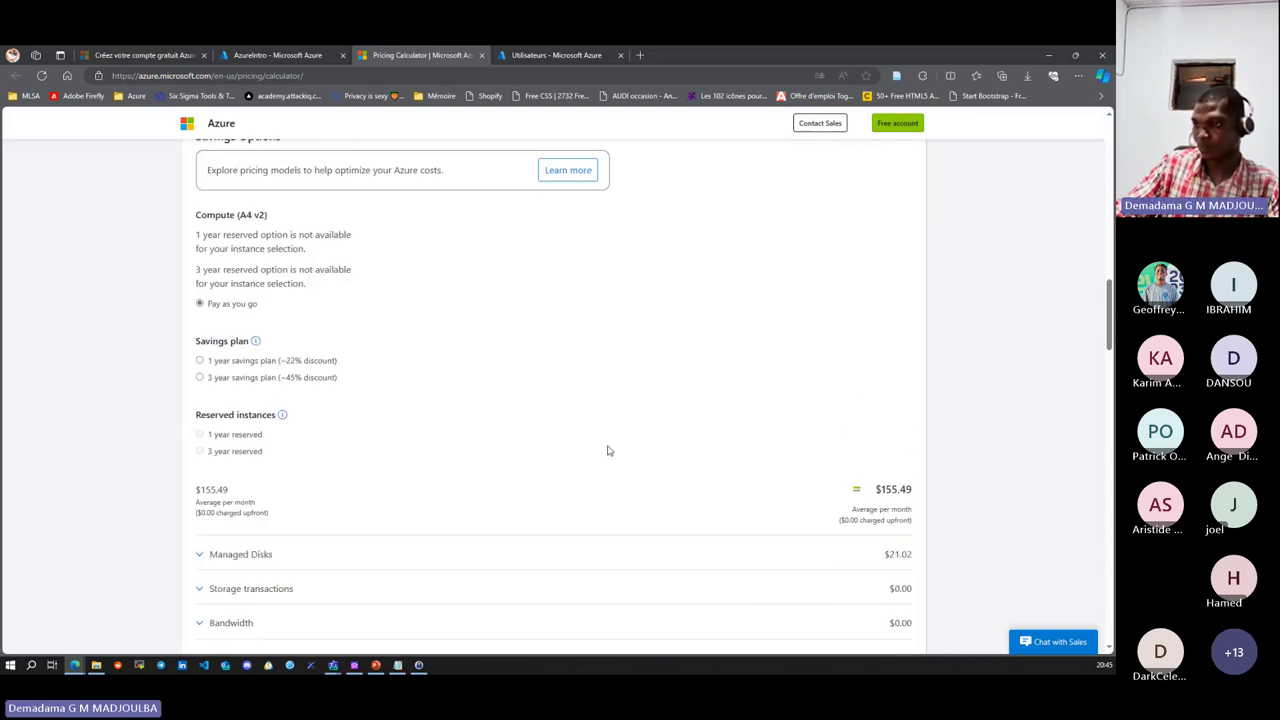
{"action": "left_click", "coordinate": [200, 300]}
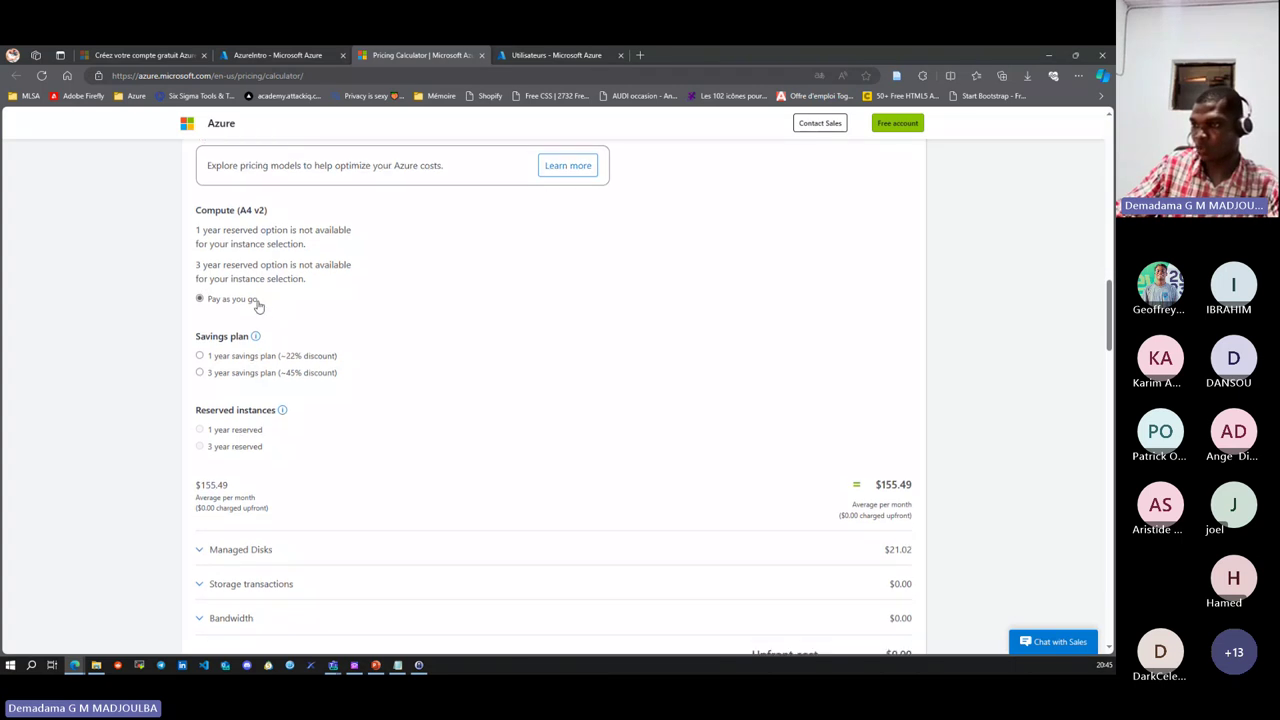
- Review the monthly costs of both virtual machines in the estimate and dismiss the limited time offer
{"action": "scroll", "coordinate": [257, 306], "scroll_direction": "down", "scroll_amount": 1}
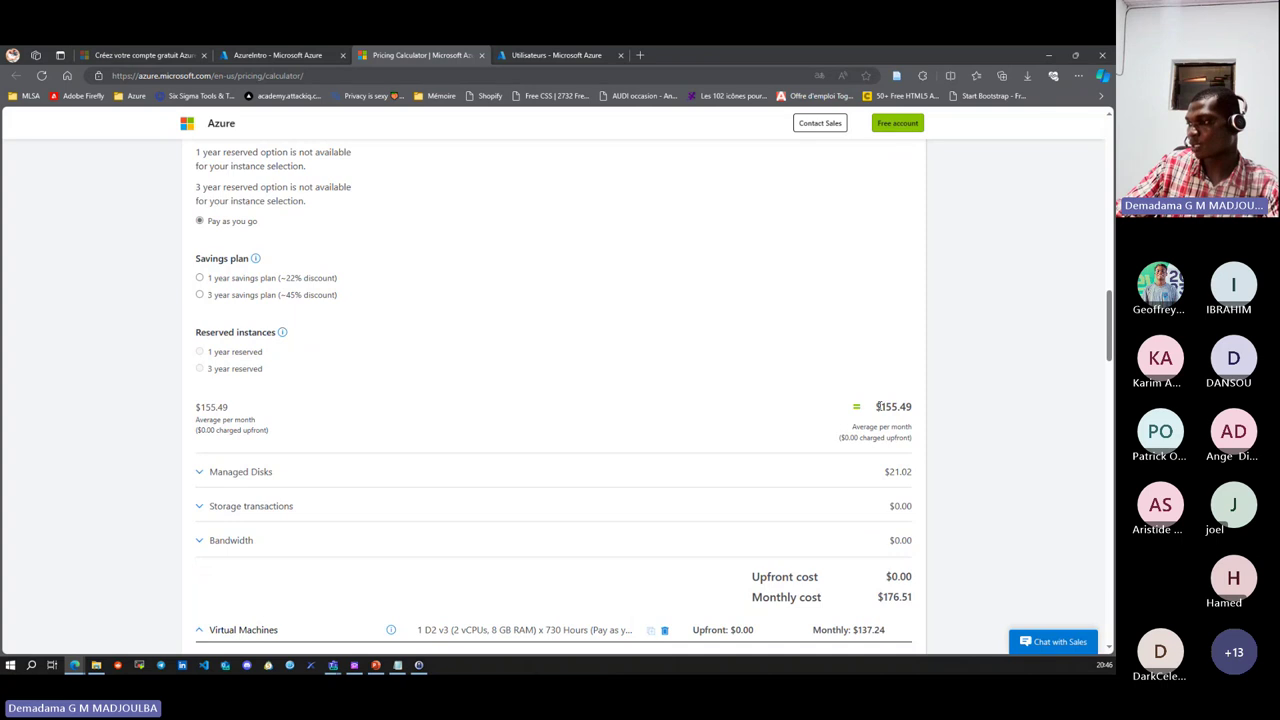
{"action": "scroll", "coordinate": [877, 406], "scroll_direction": "down", "scroll_amount": 2}
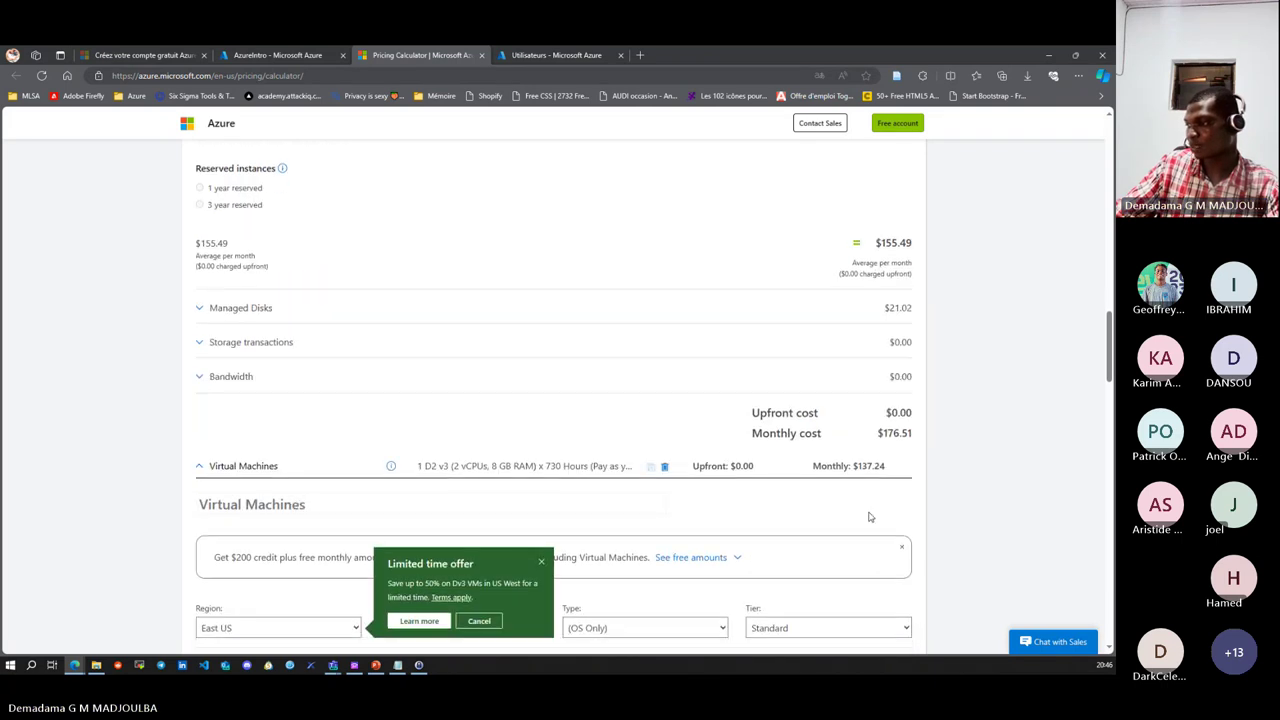
{"action": "left_click_drag", "start_coordinate": [851, 466], "coordinate": [912, 470]}
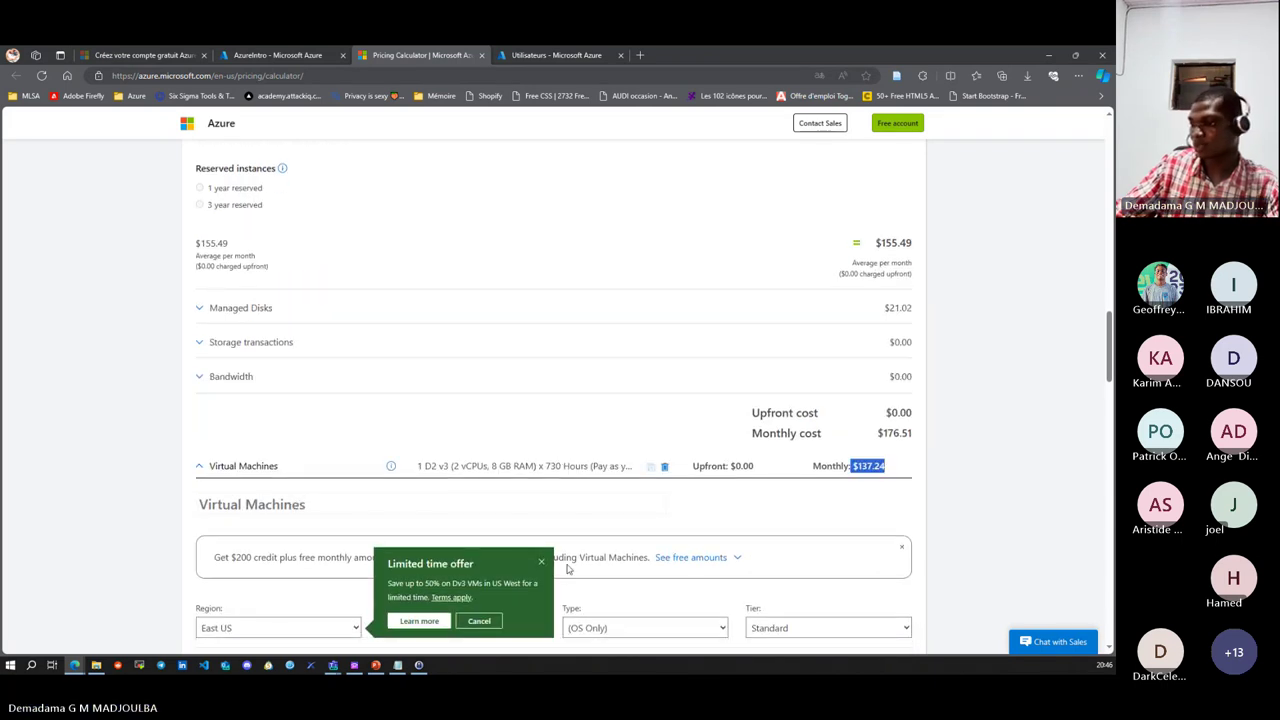
{"action": "left_click", "coordinate": [541, 561]}
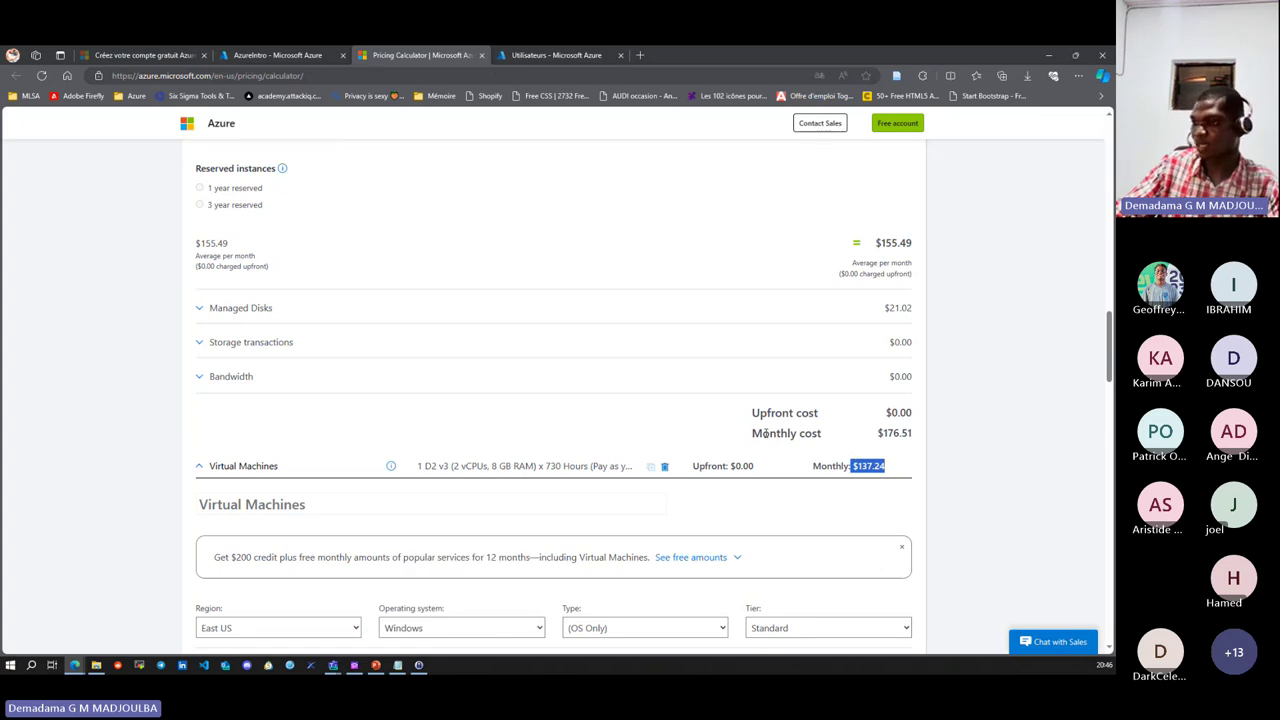
- Apply the 3 year savings plan to the A4 v2 virtual machine
{"action": "scroll", "coordinate": [764, 433], "scroll_direction": "up", "scroll_amount": 3}
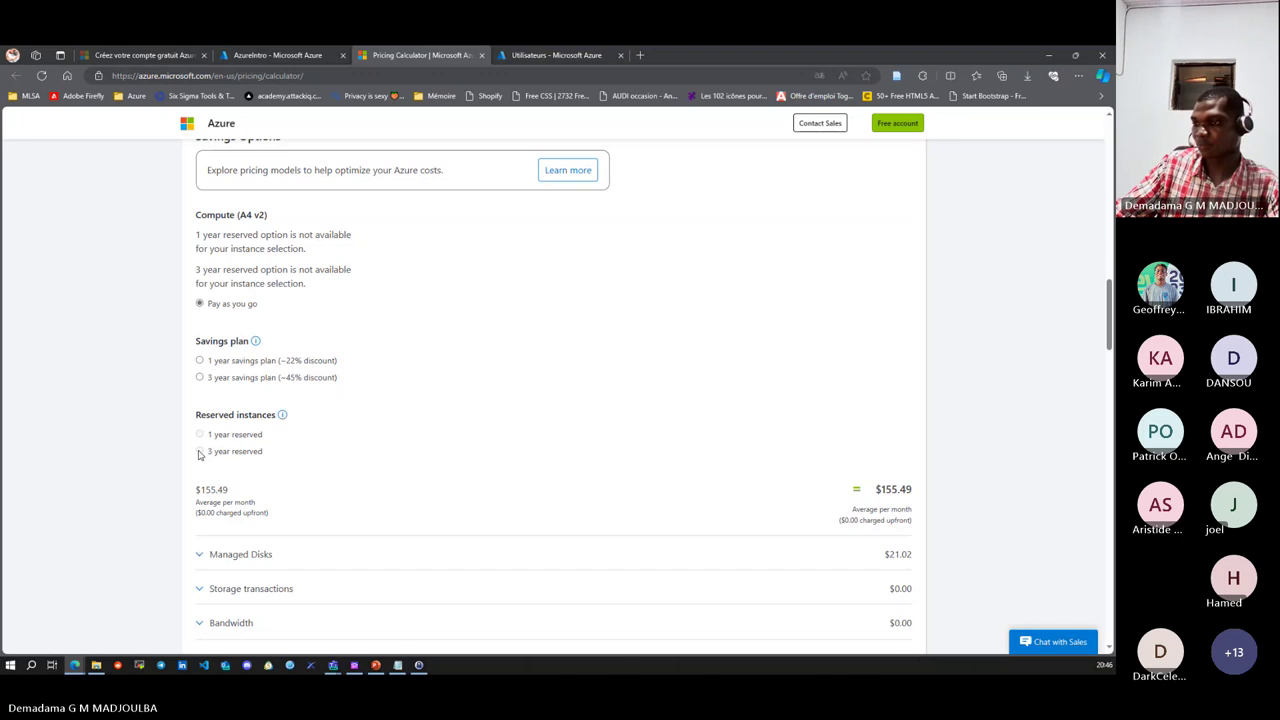
{"action": "left_click", "coordinate": [200, 378]}
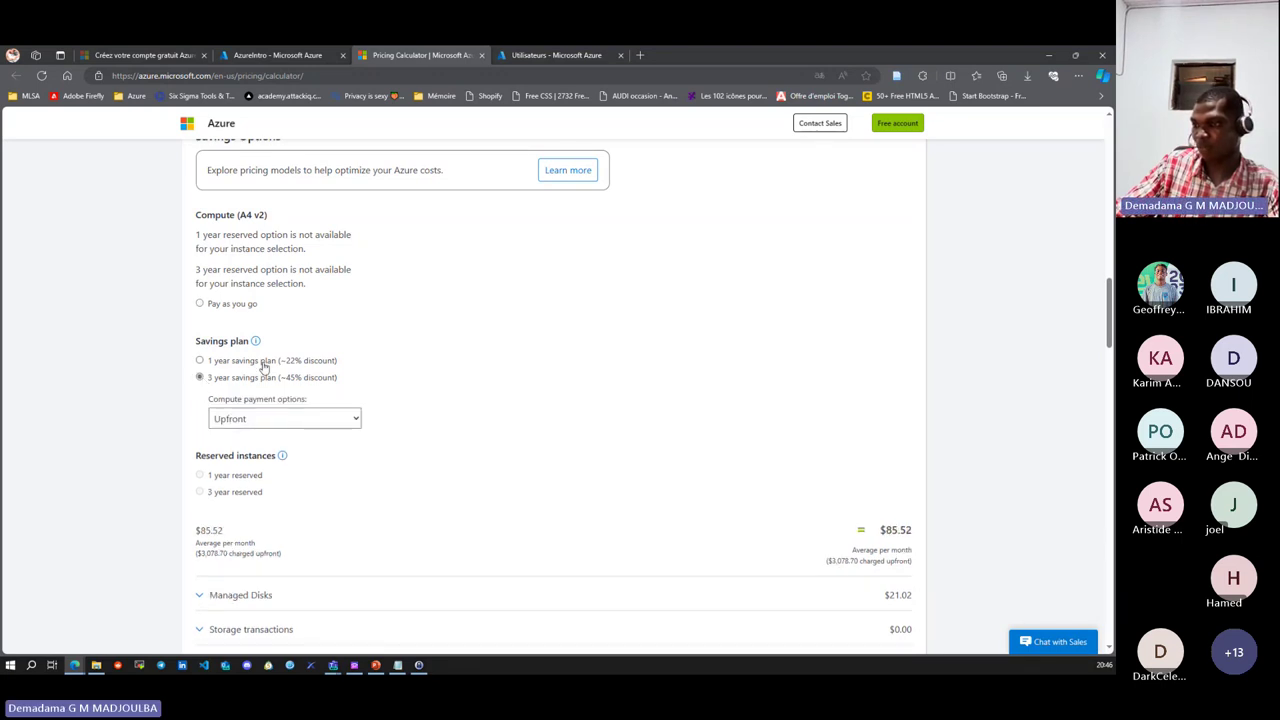
{"action": "left_click", "coordinate": [200, 304]}
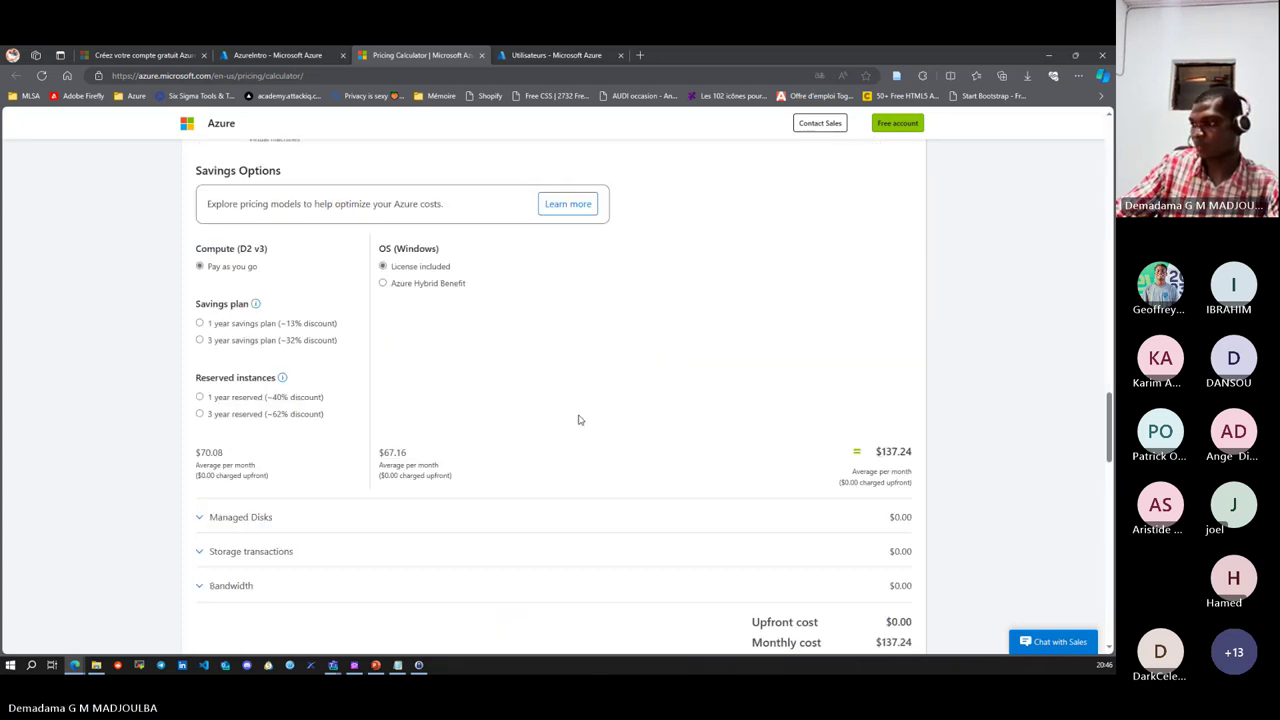
- Examine the D2 v3 virtual machine's configuration and the upfront and monthly costs of the whole estimate
{"action": "scroll", "coordinate": [578, 420], "scroll_direction": "up", "scroll_amount": 4}
{"action": "scroll", "coordinate": [578, 420], "scroll_direction": "down", "scroll_amount": 7}
{"action": "scroll", "coordinate": [578, 420], "scroll_direction": "down", "scroll_amount": 3}
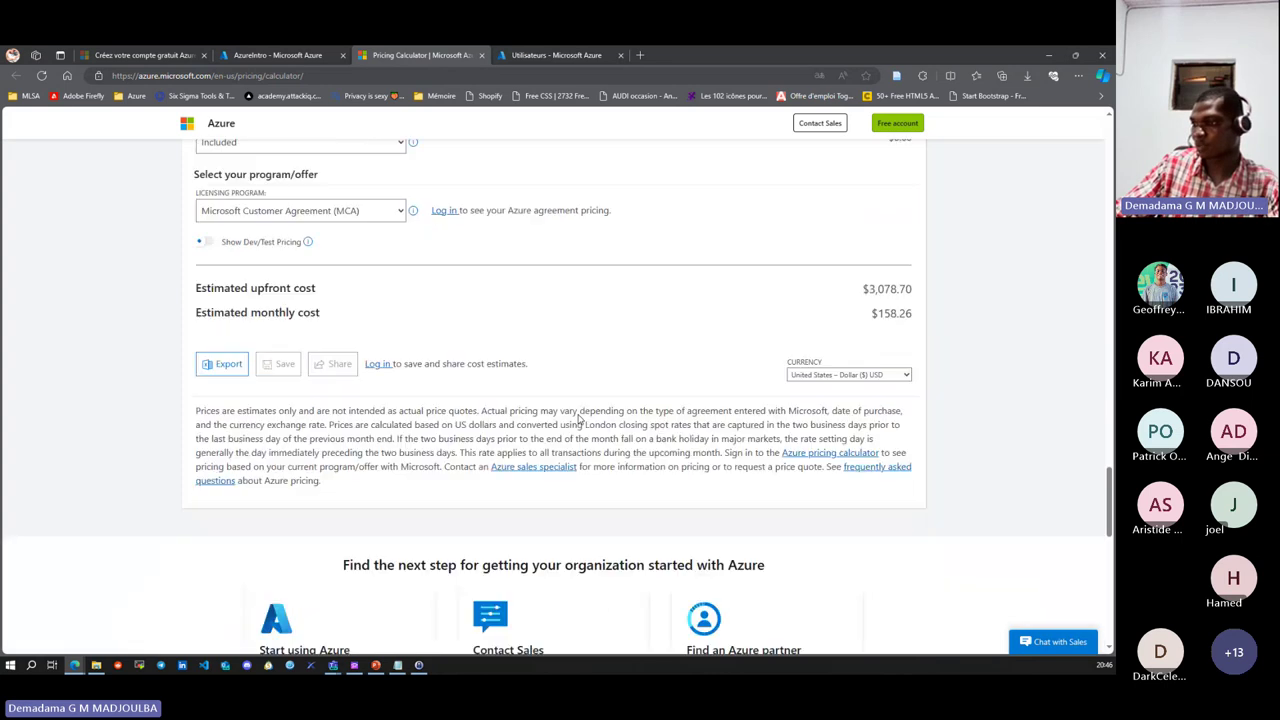
{"action": "scroll", "coordinate": [578, 420], "scroll_direction": "down", "scroll_amount": 1}
{"action": "scroll", "coordinate": [578, 420], "scroll_direction": "up", "scroll_amount": 3}
{"action": "scroll", "coordinate": [578, 420], "scroll_direction": "up", "scroll_amount": 8}
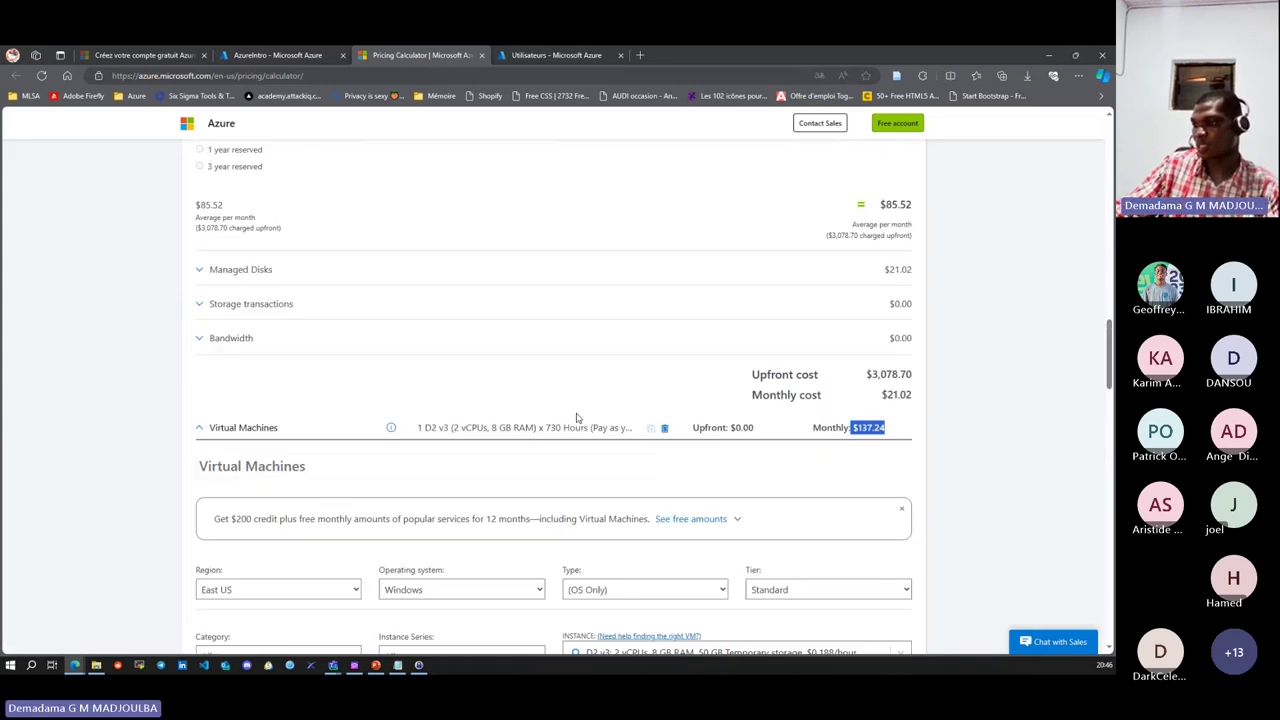
{"action": "scroll", "coordinate": [577, 418], "scroll_direction": "down", "scroll_amount": 2}
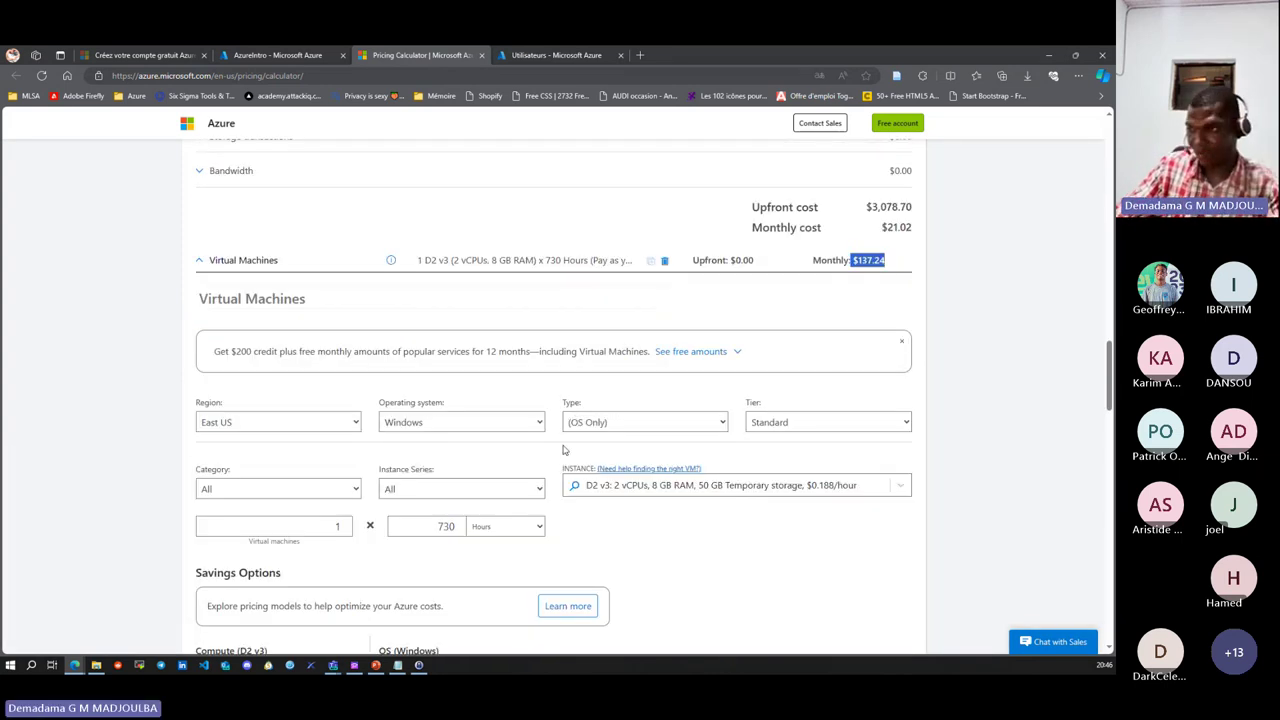
{"action": "scroll", "coordinate": [420, 449], "scroll_direction": "down", "scroll_amount": 10}
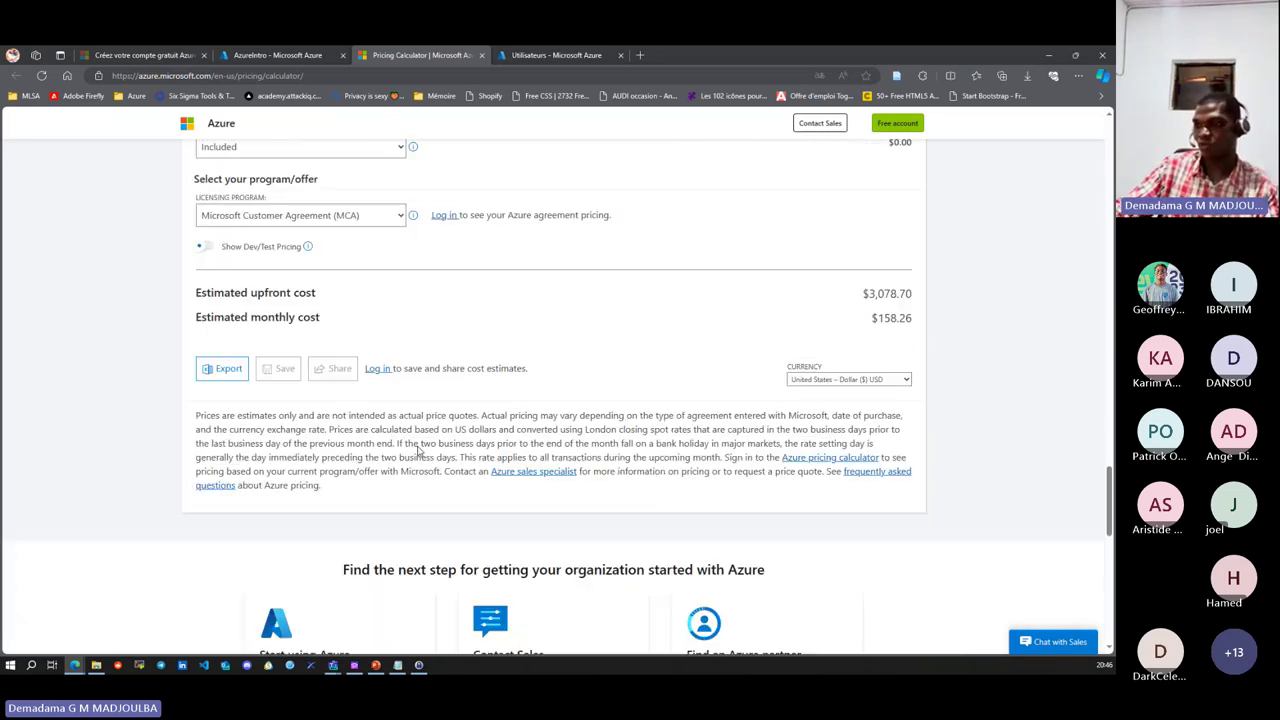
- Export the cost estimate and open the downloaded ExportedEstimate.xlsx file
{"action": "scroll", "coordinate": [330, 410], "scroll_direction": "up", "scroll_amount": 1}
{"action": "left_click", "coordinate": [222, 360]}
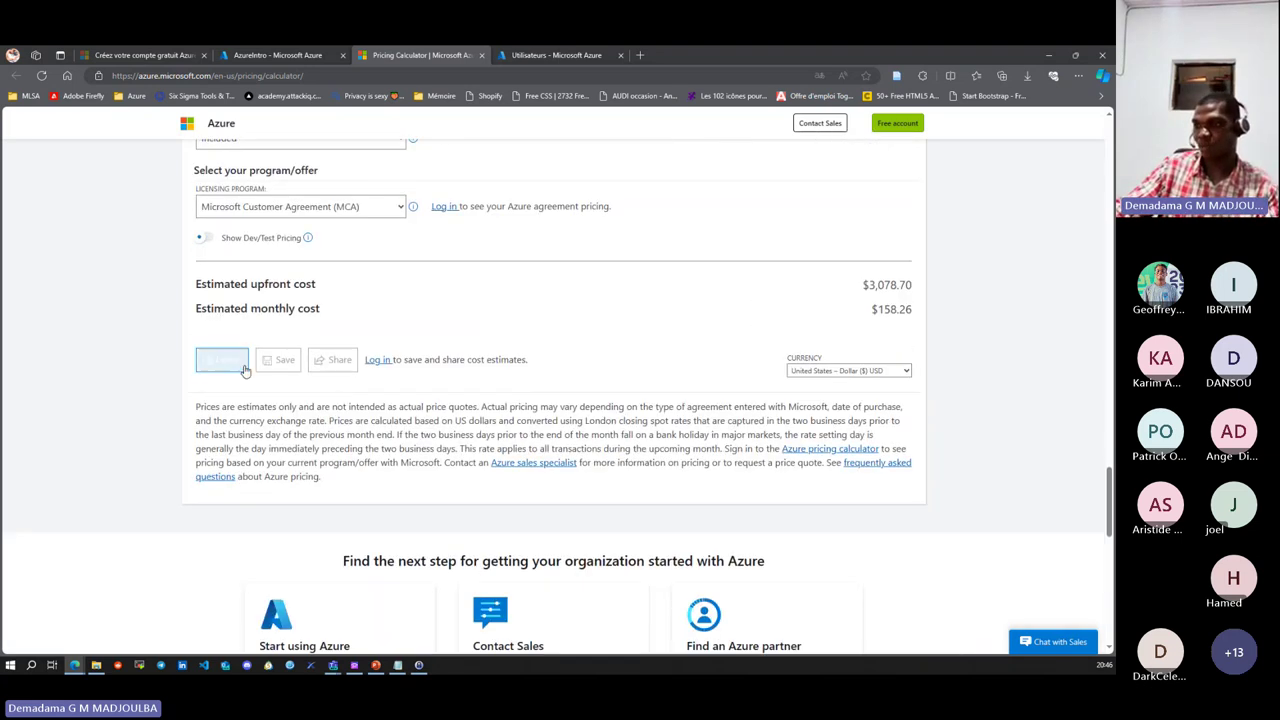
{"action": "left_click", "coordinate": [906, 372]}
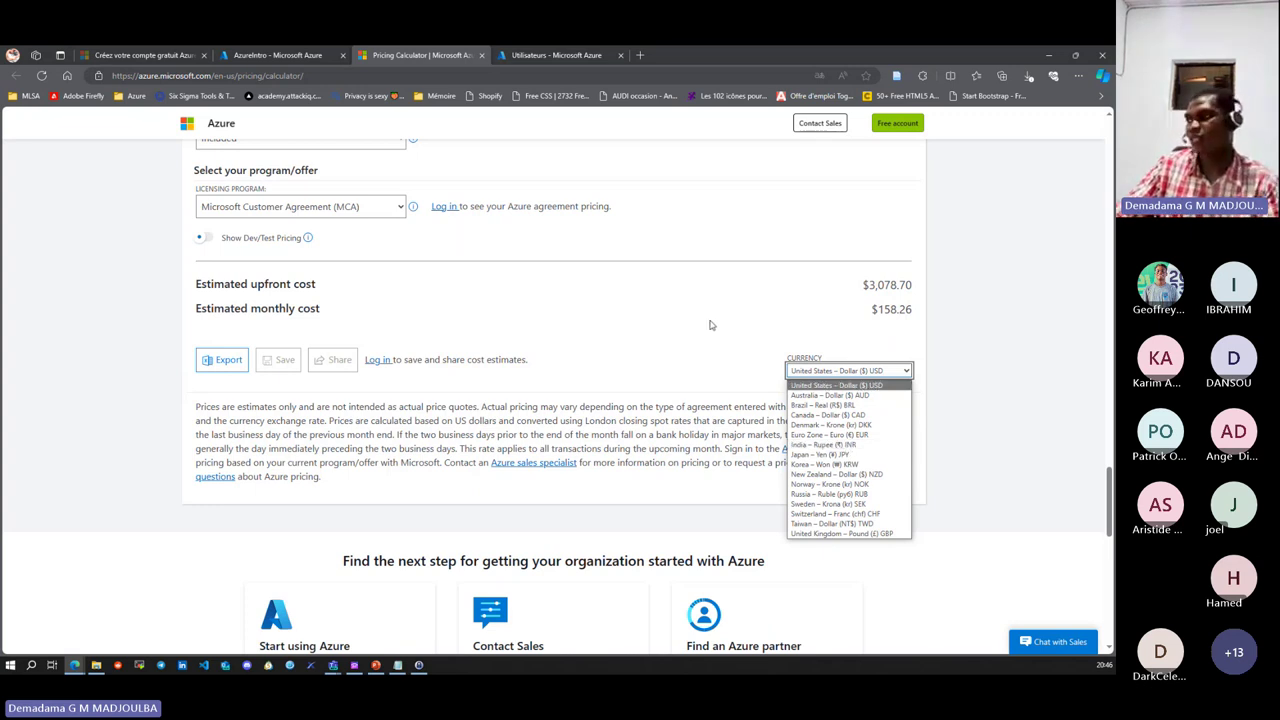
{"action": "left_click", "coordinate": [630, 340]}
{"action": "left_click", "coordinate": [228, 360]}
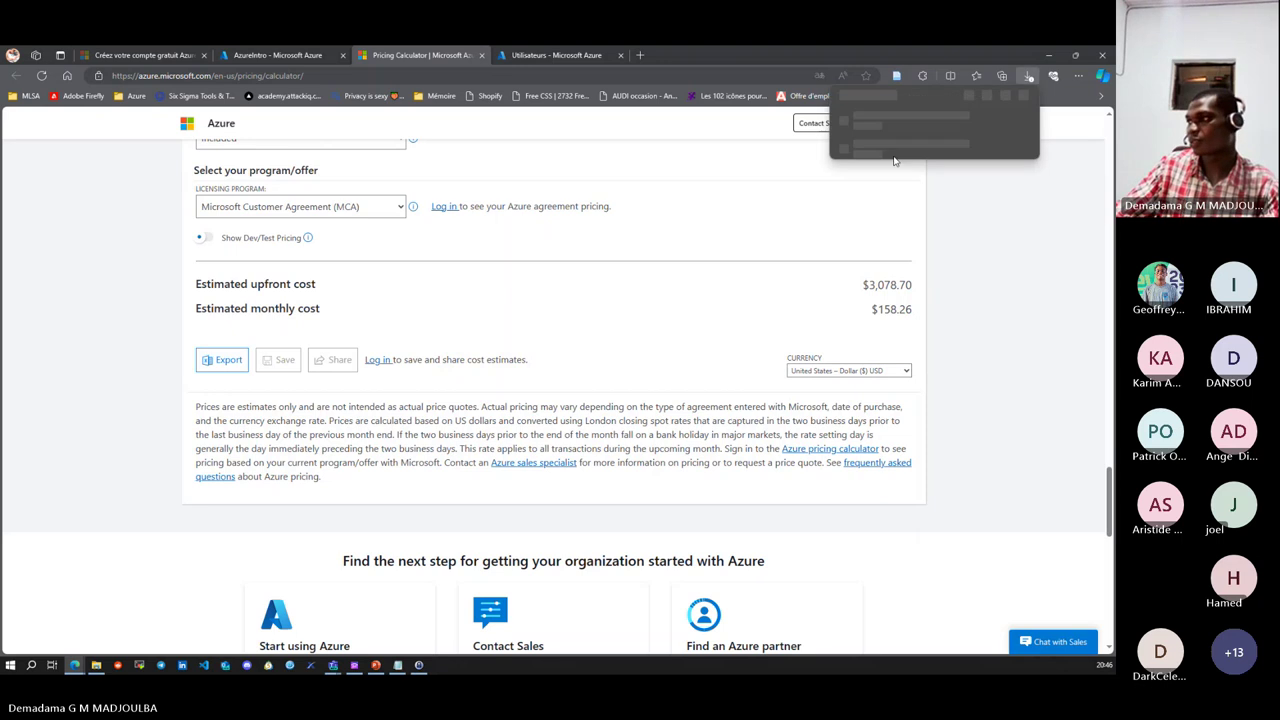
{"action": "left_click", "coordinate": [882, 132]}
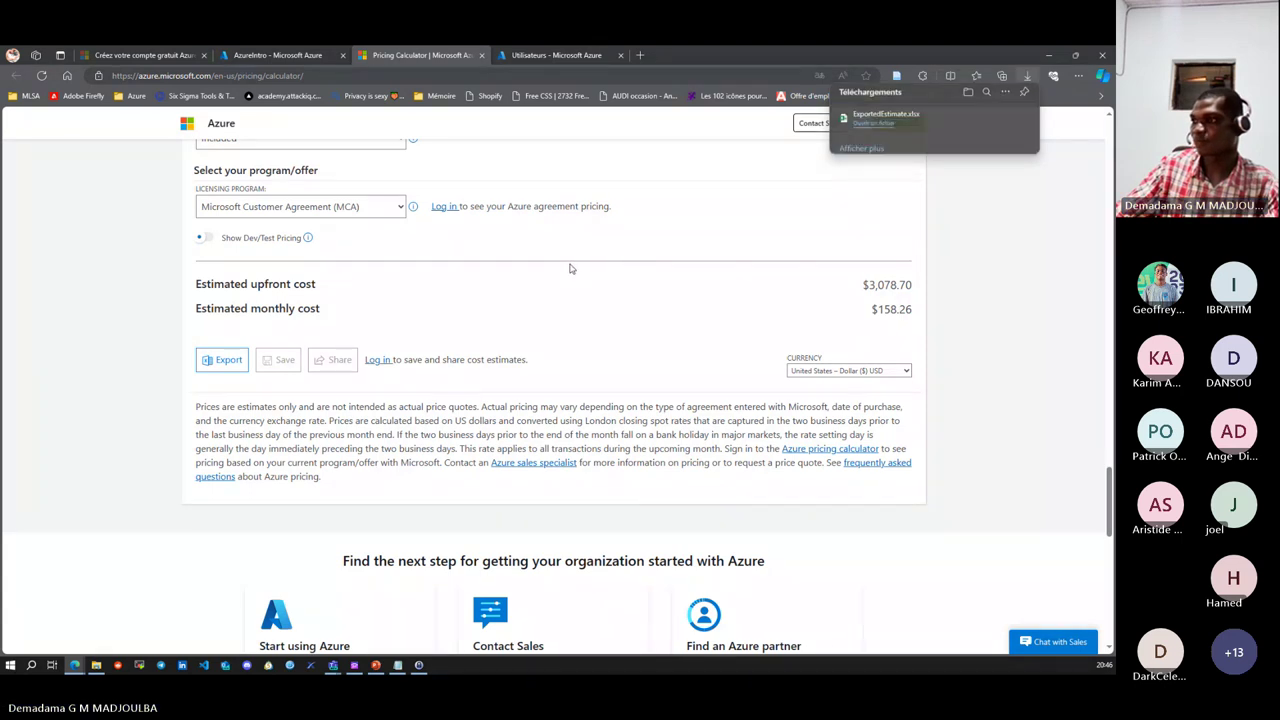
- Refresh the AzureIntro resource group's resource list in the Azure portal and close the notifications
{"action": "left_click", "coordinate": [295, 56]}
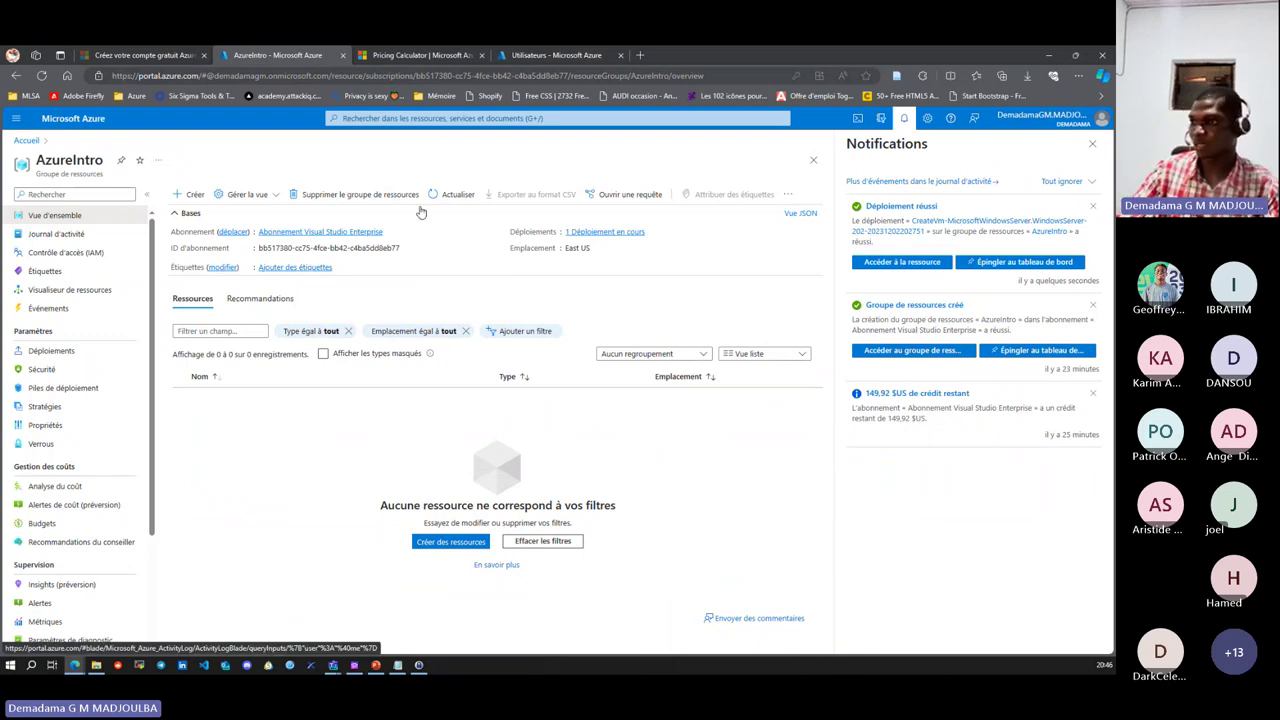
{"action": "left_click", "coordinate": [447, 195]}
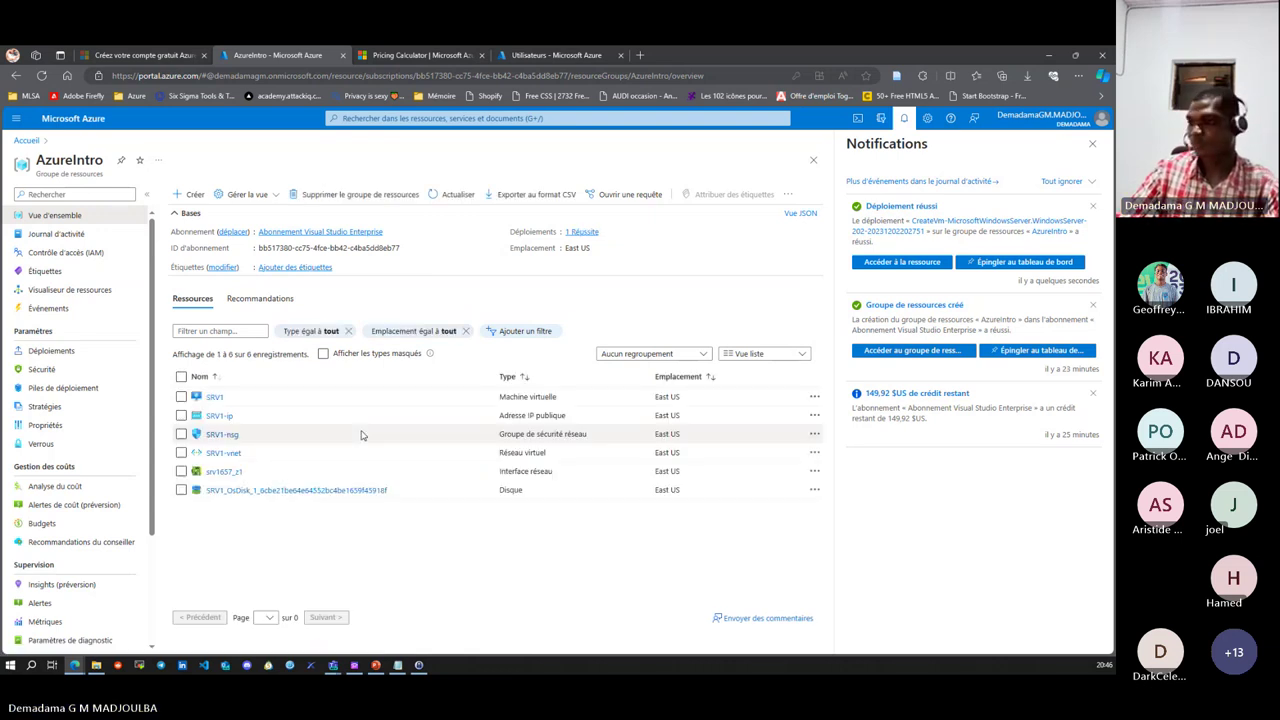
{"action": "left_click", "coordinate": [905, 121]}
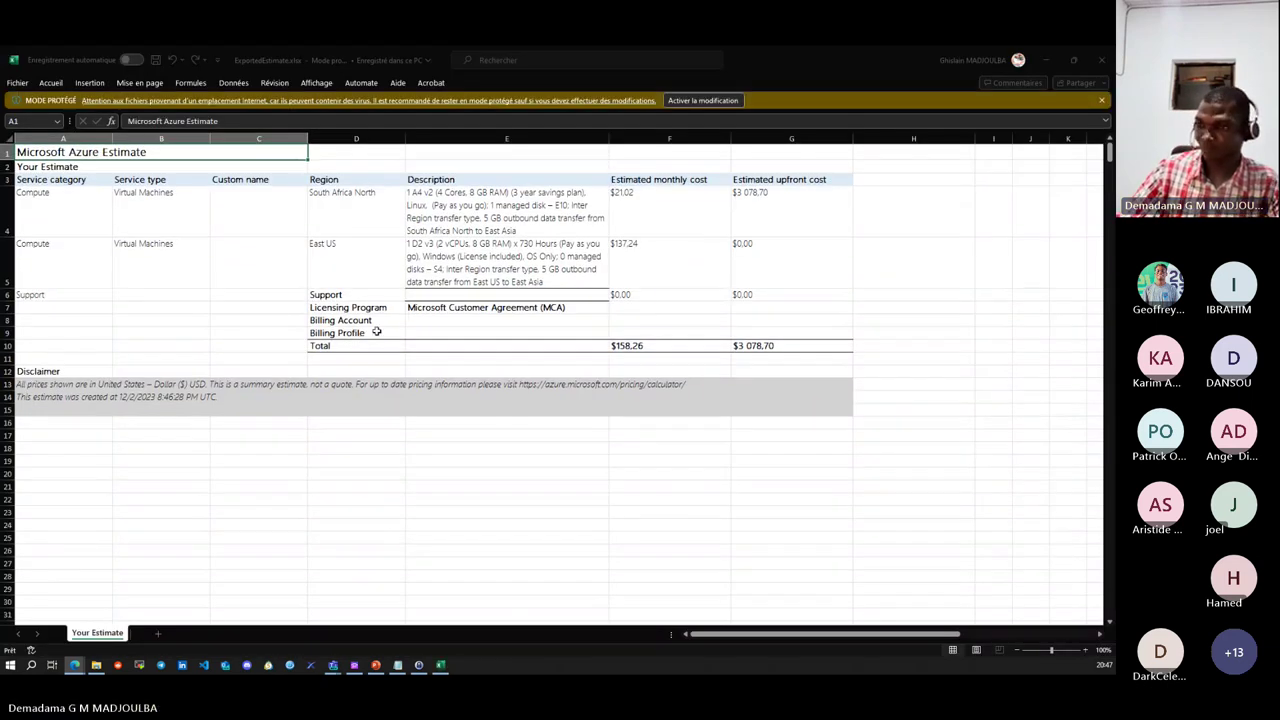
- Enable editing in the exported estimate workbook in Excel
{"action": "left_click", "coordinate": [703, 100]}
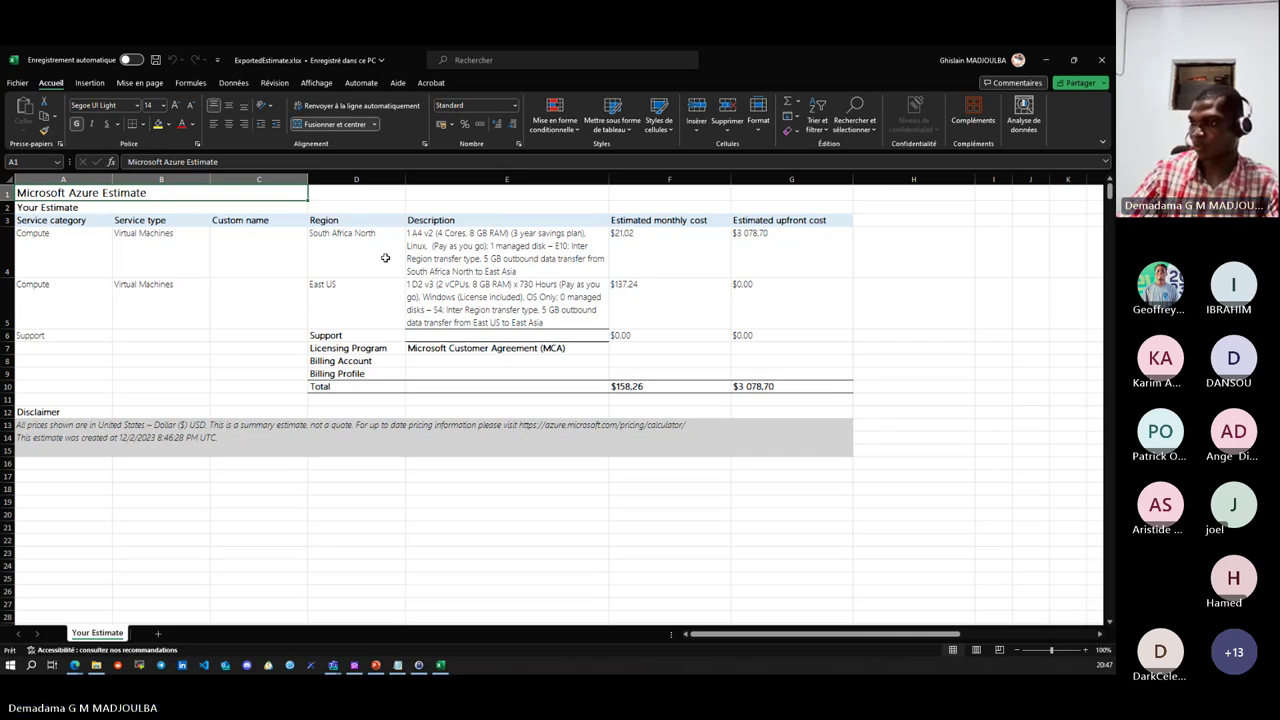
{"action": "scroll", "coordinate": [401, 296], "scroll_direction": "down", "scroll_amount": 1}
{"action": "scroll", "coordinate": [380, 303], "scroll_direction": "up", "scroll_amount": 1}
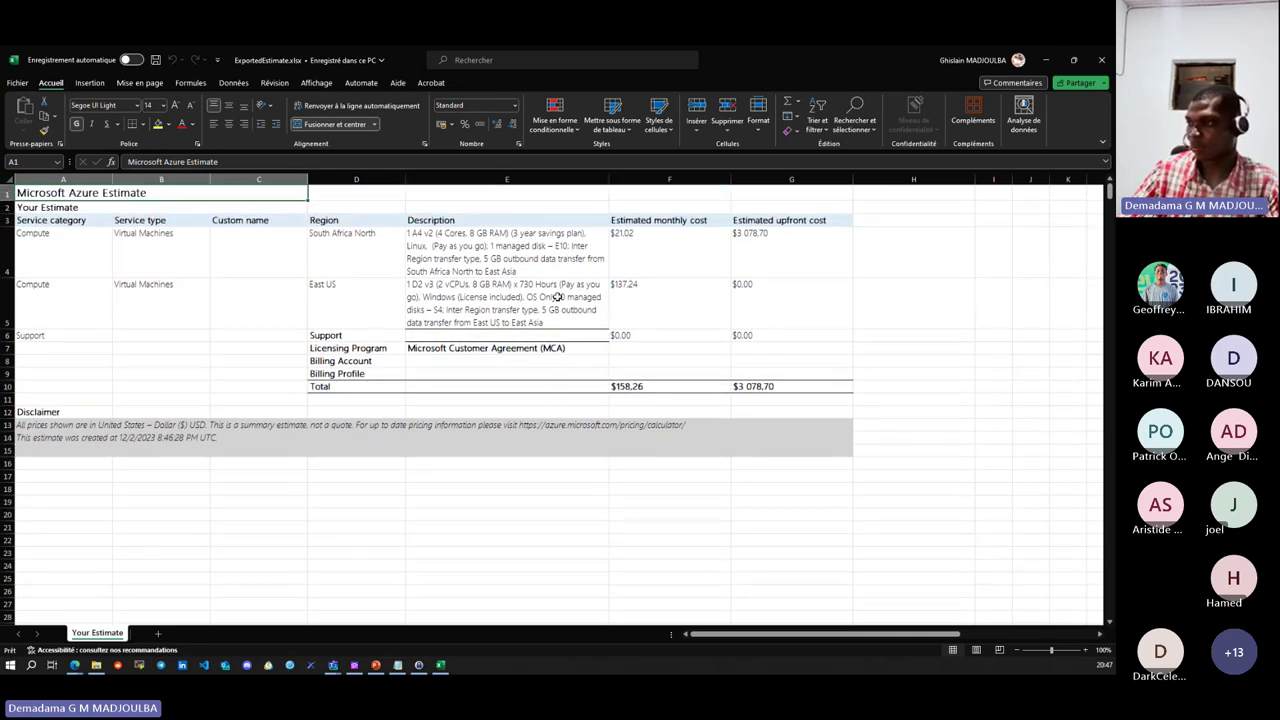
- Examine the East US machine's description and the estimated monthly and upfront costs in the exported estimate
{"action": "left_click", "coordinate": [502, 309]}
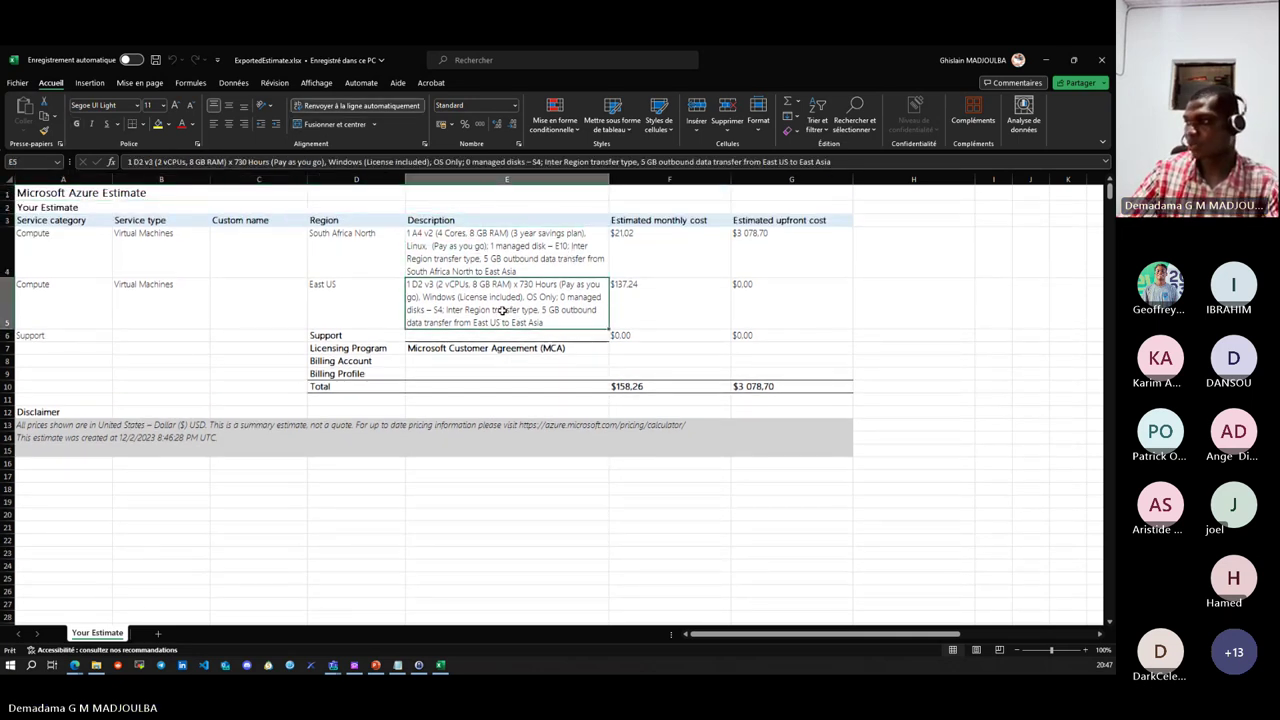
{"action": "left_click", "coordinate": [682, 237]}
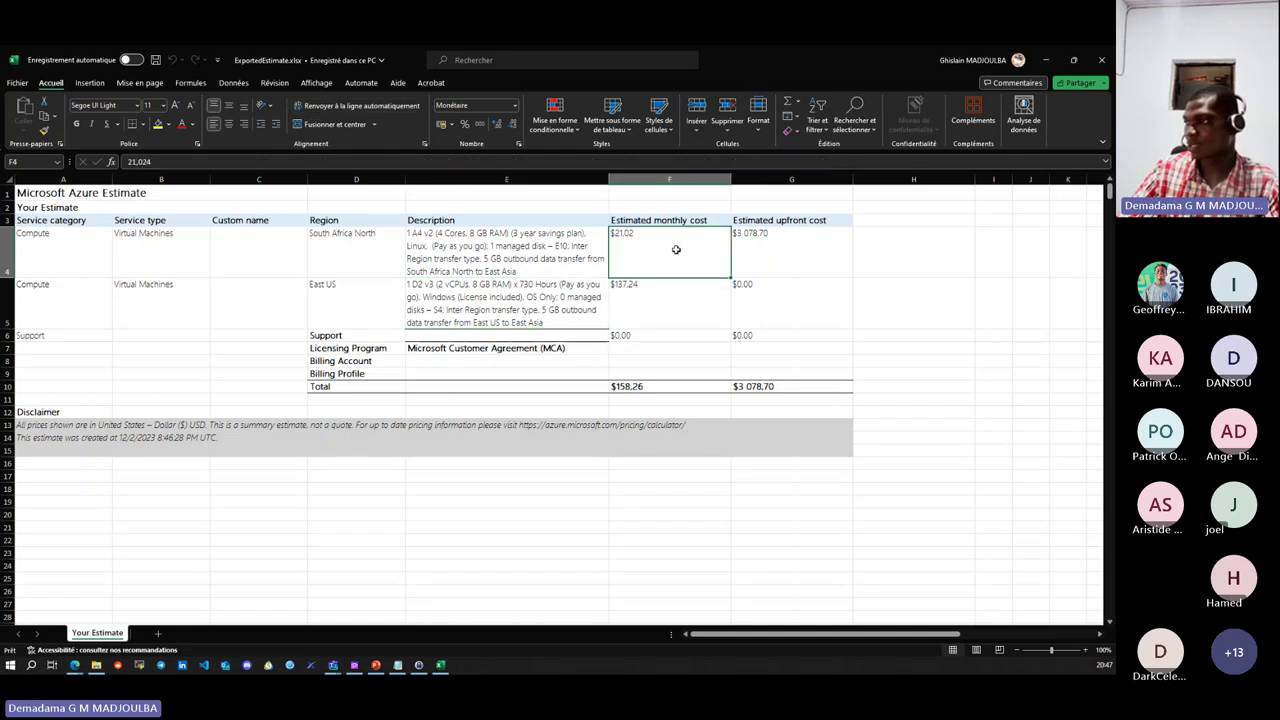
{"action": "left_click", "coordinate": [769, 251]}
{"action": "key", "text": "Down"}
{"action": "key", "text": "Down"}
{"action": "key", "text": "Down"}
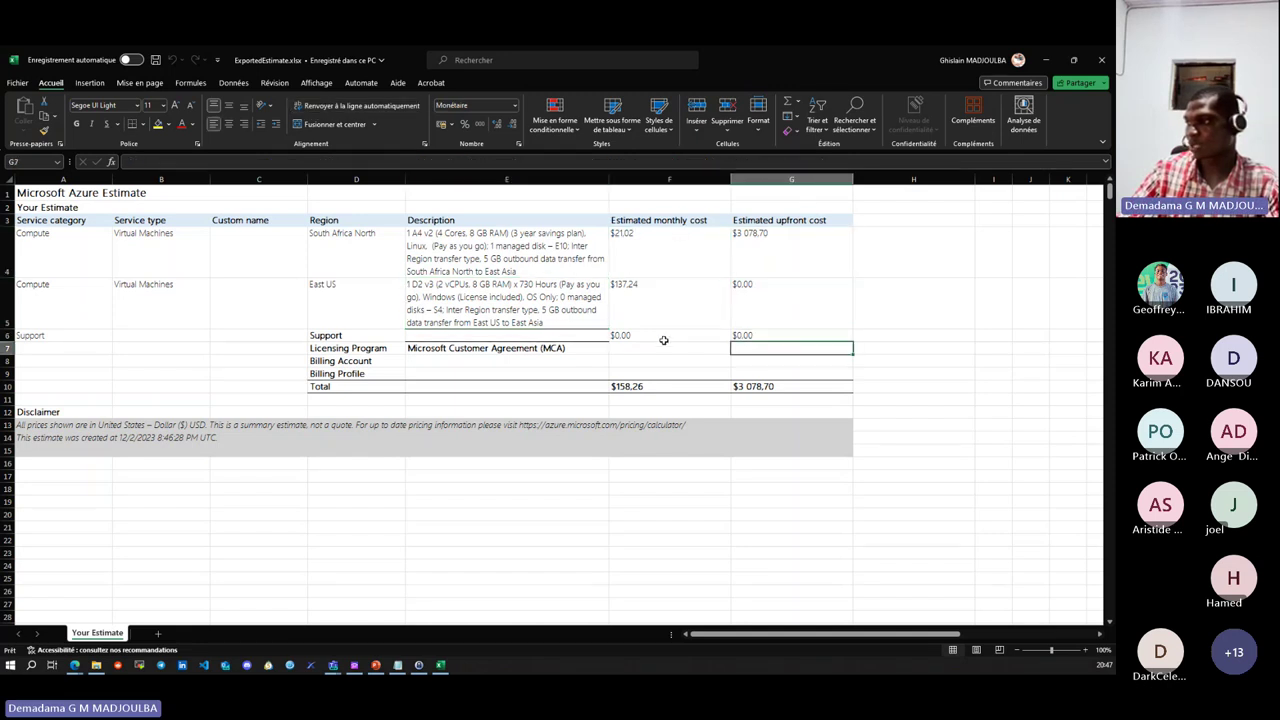
{"action": "left_click", "coordinate": [710, 235]}
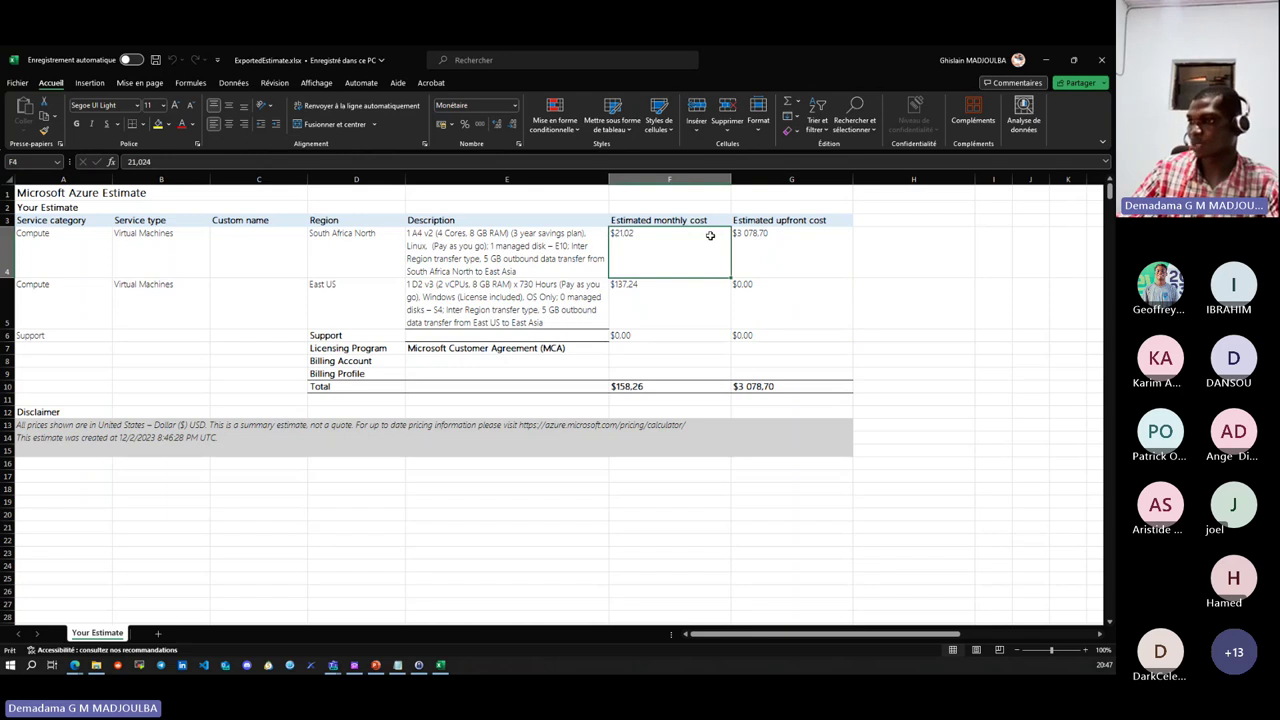
- Switch back to the Pricing Calculator page in the browser and select its web address
{"action": "key", "text": "alt+Tab"}
{"action": "left_click", "coordinate": [420, 55]}
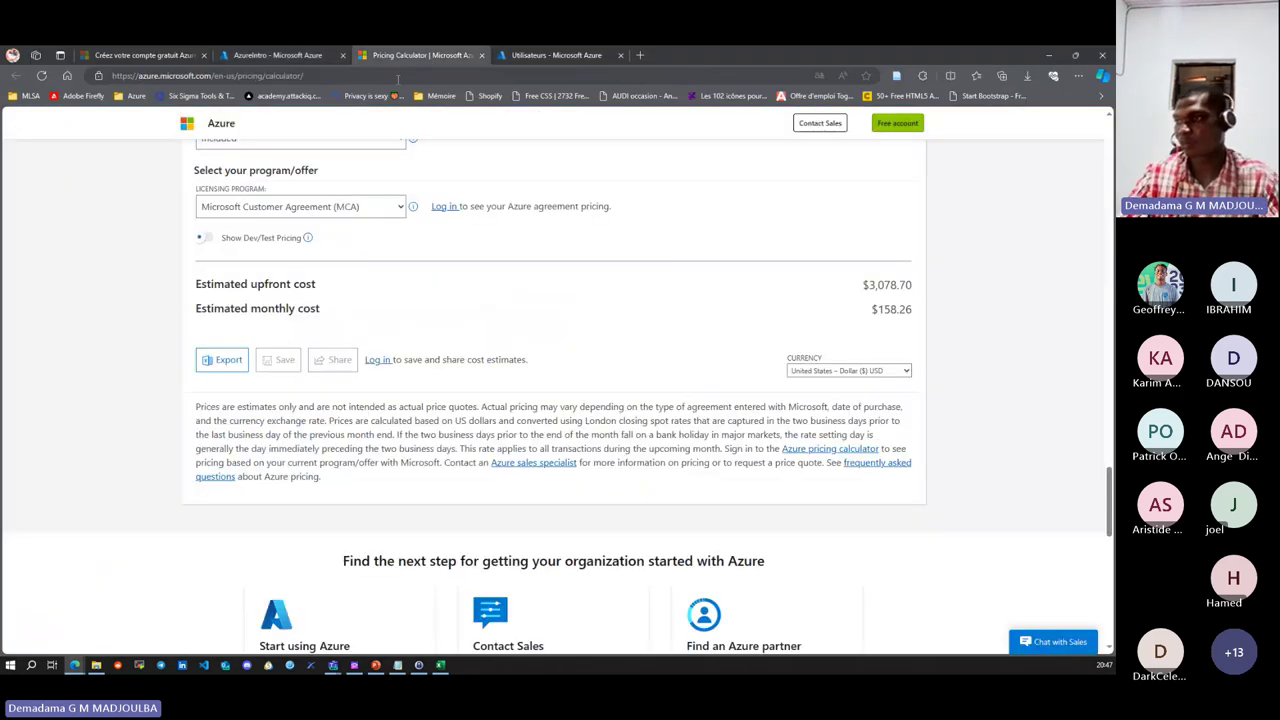
{"action": "scroll", "coordinate": [244, 162], "scroll_direction": "up", "scroll_amount": 10}
{"action": "scroll", "coordinate": [244, 160], "scroll_direction": "up", "scroll_amount": 10}
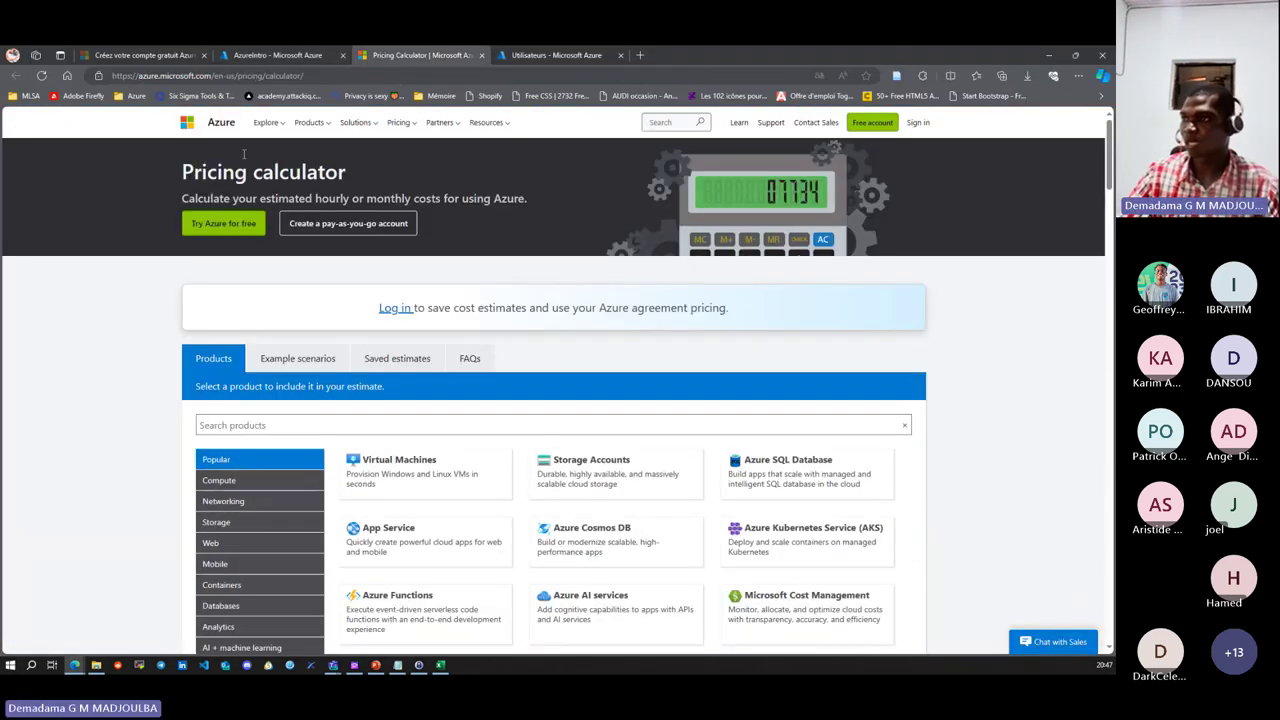
{"action": "left_click", "coordinate": [346, 75]}
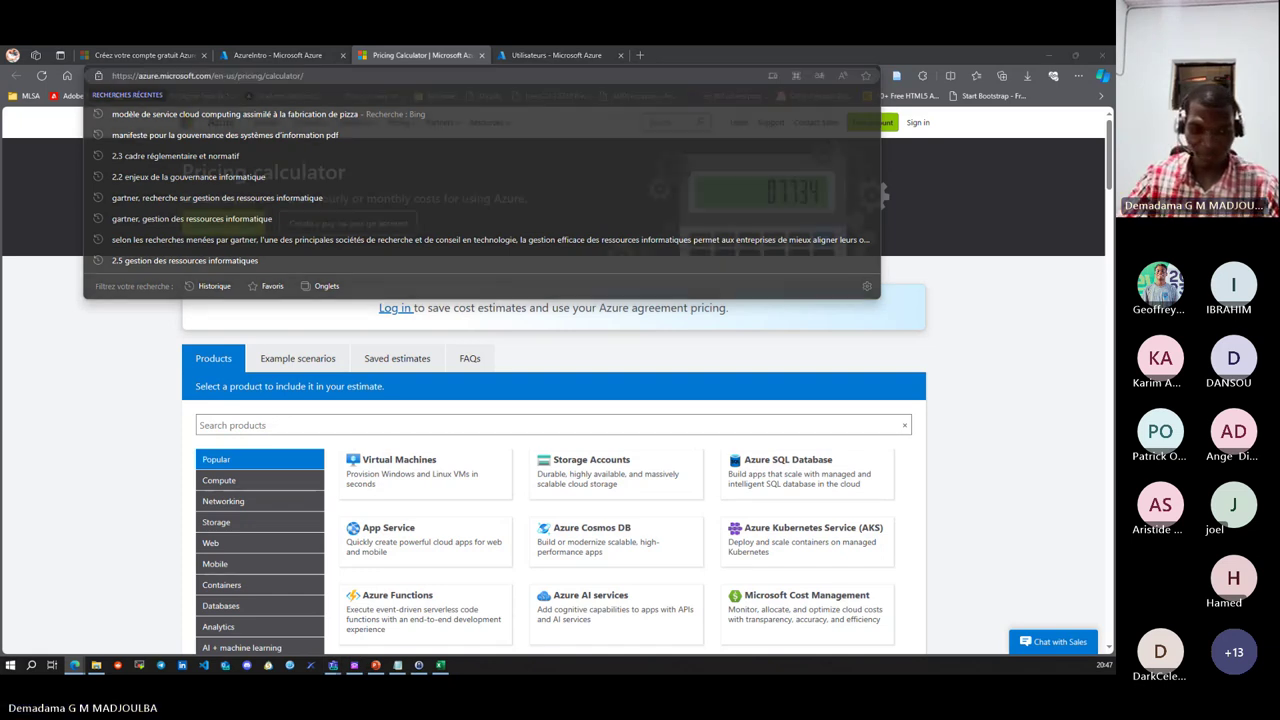
{"action": "key", "text": "alt+Tab"}
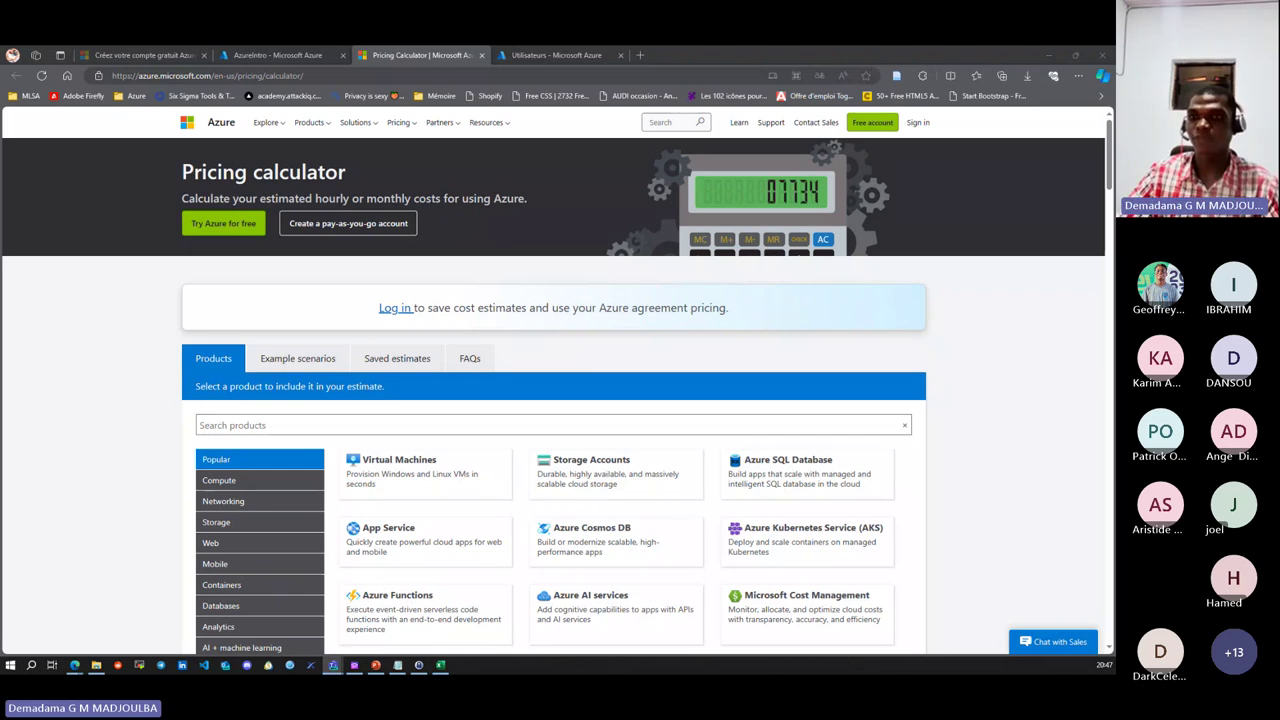
{"action": "key", "text": "alt+Tab"}
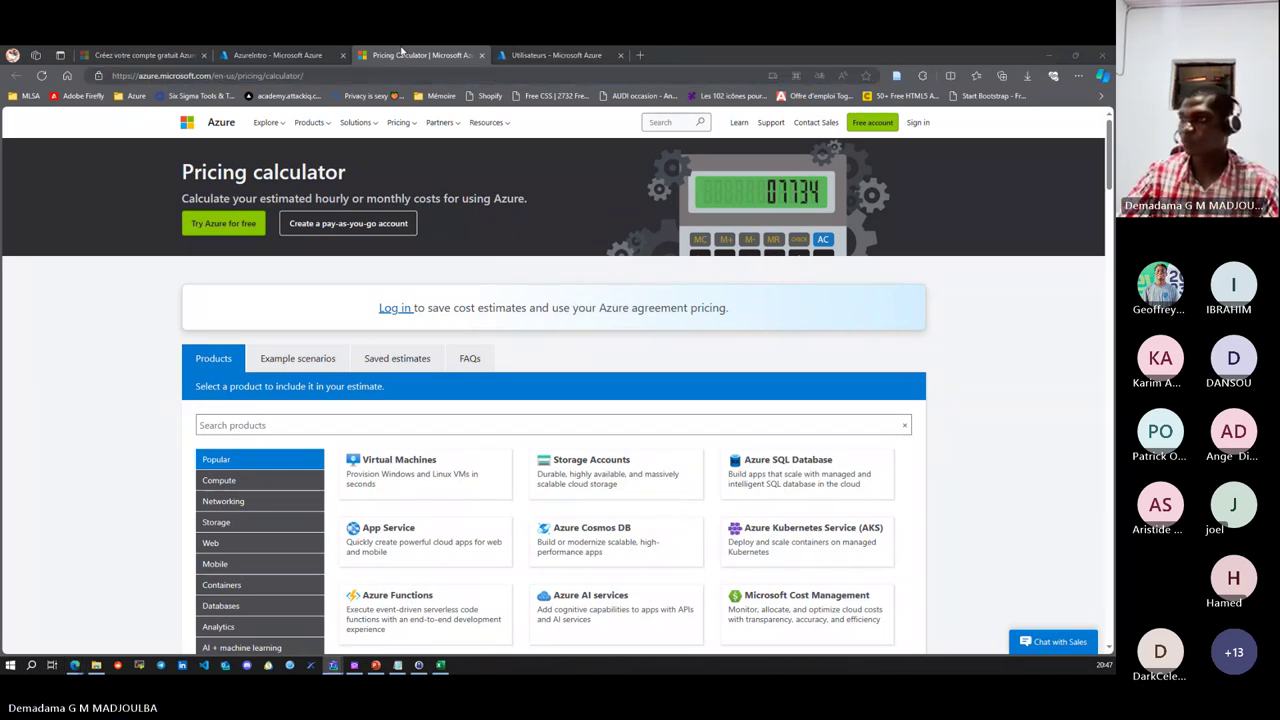
- Open the SRV1 virtual machine from the AzureIntro resource group and review its properties, including RAM and disk details
{"action": "left_click", "coordinate": [298, 56]}
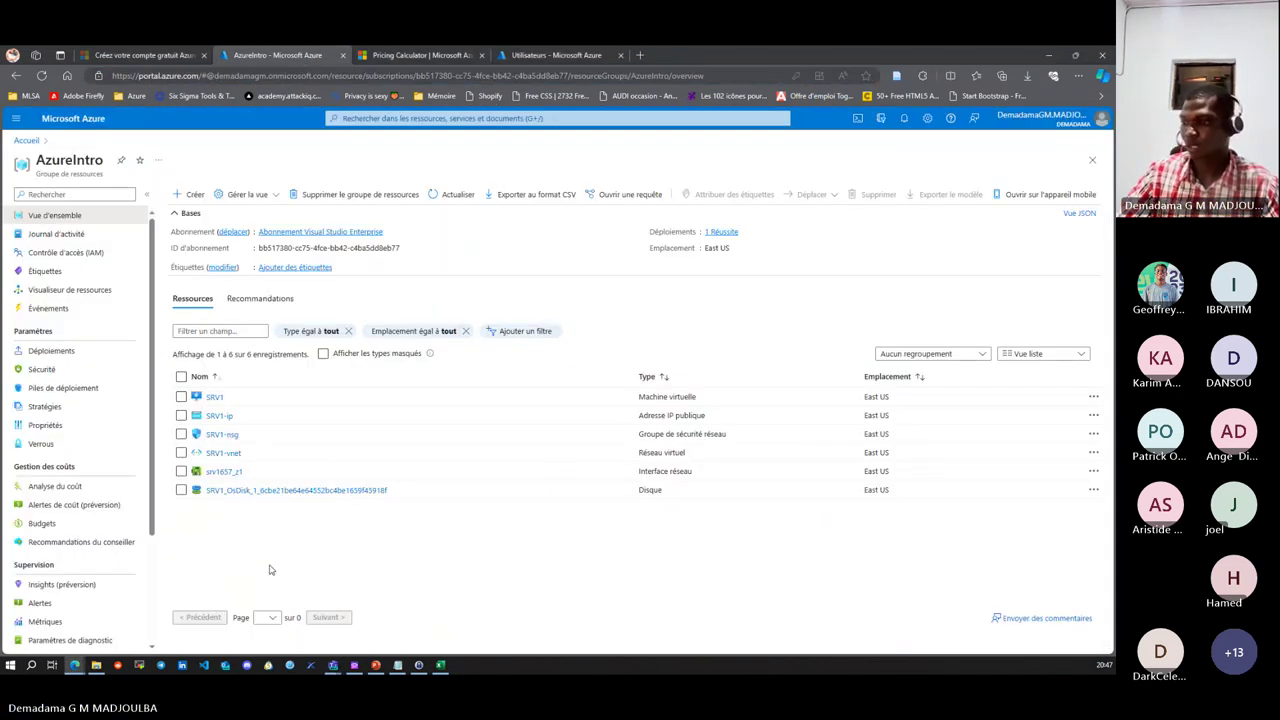
{"action": "left_click", "coordinate": [212, 398]}
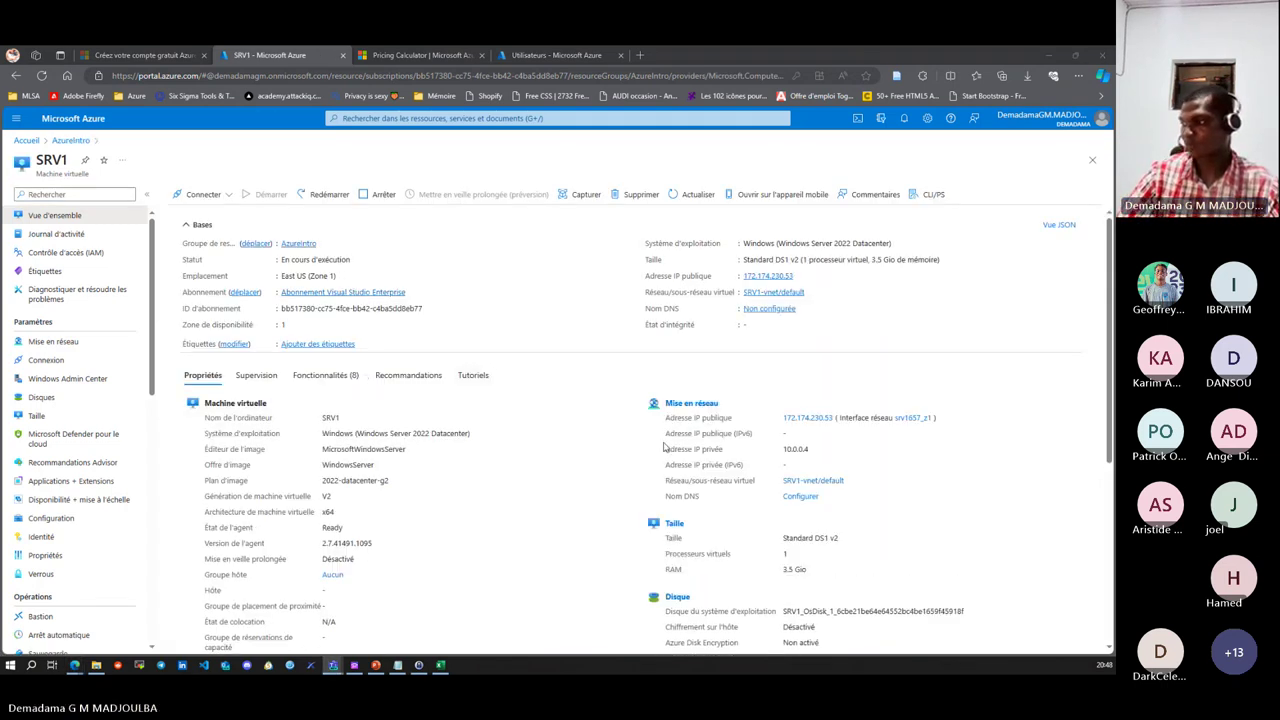
{"action": "scroll", "coordinate": [663, 447], "scroll_direction": "down", "scroll_amount": 3}
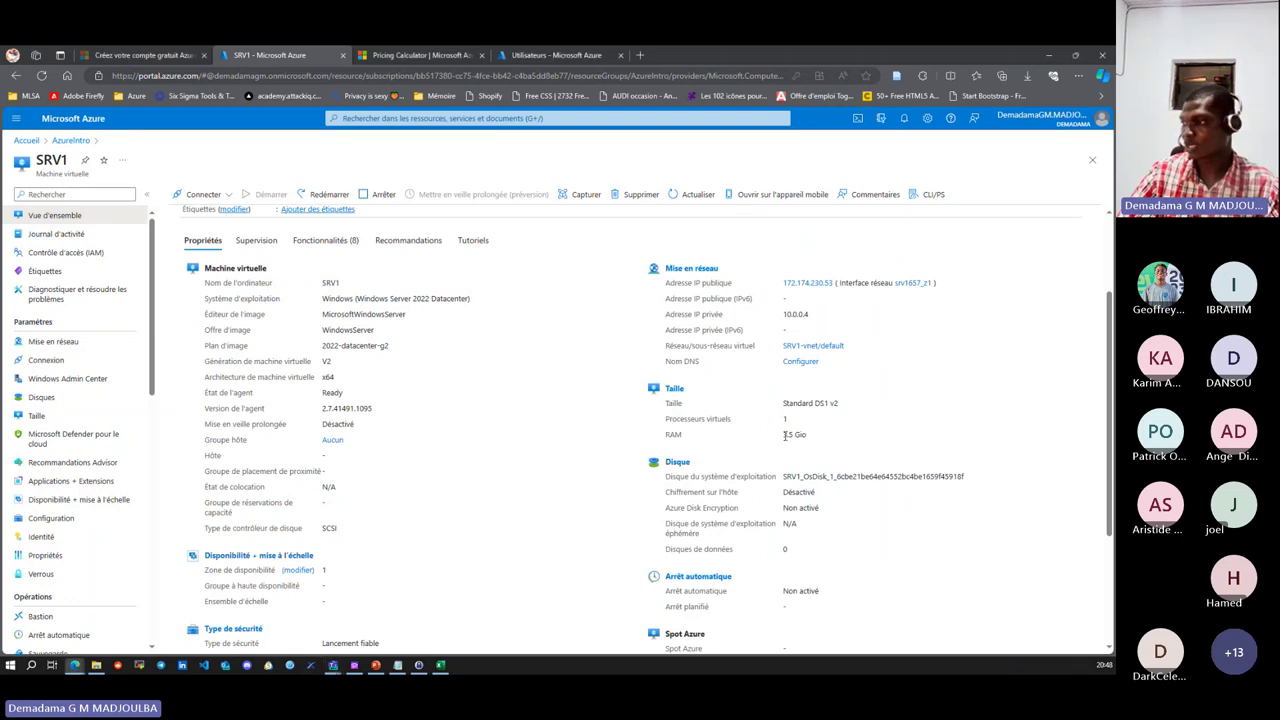
{"action": "left_click_drag", "start_coordinate": [781, 437], "coordinate": [808, 436]}
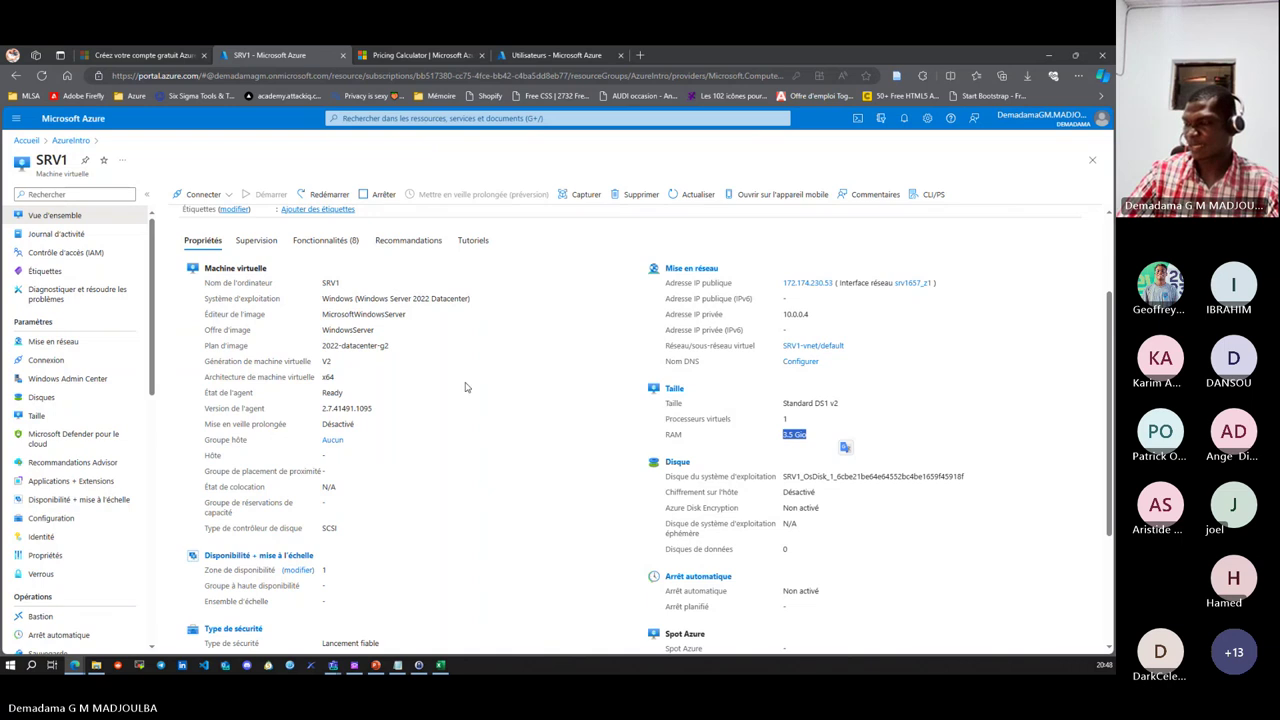
{"action": "scroll", "coordinate": [458, 387], "scroll_direction": "down", "scroll_amount": 4}
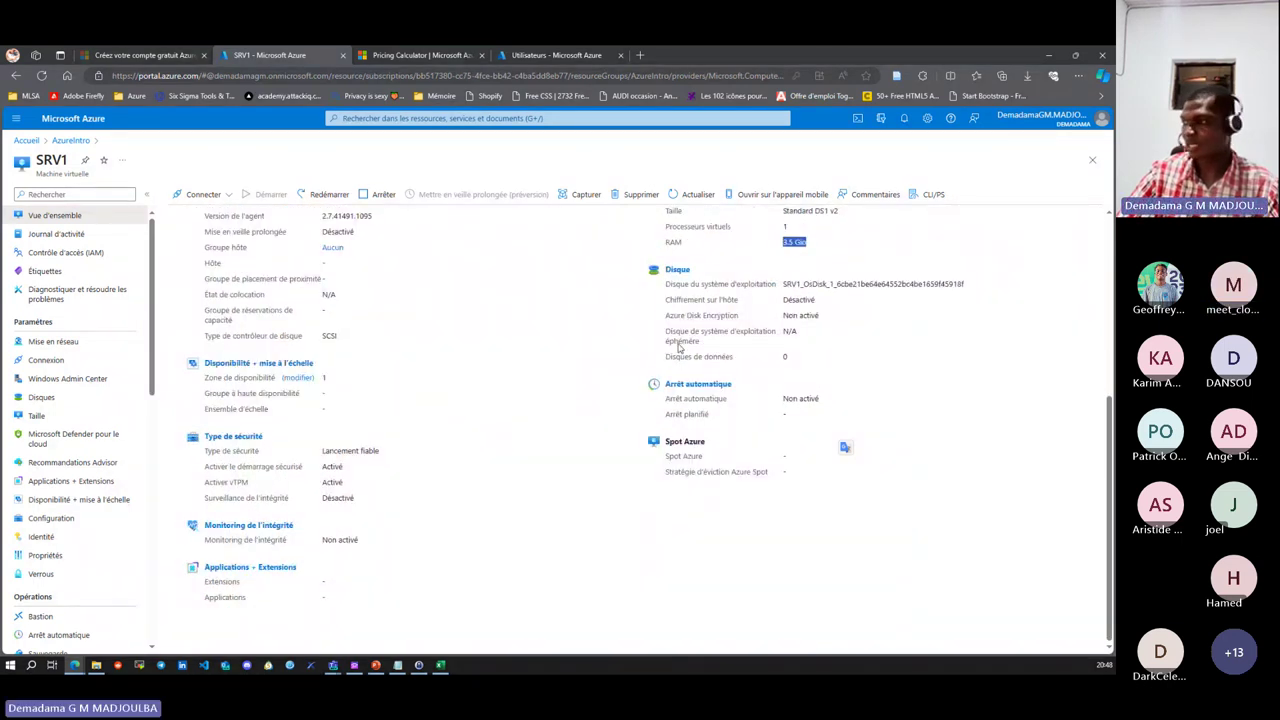
{"action": "scroll", "coordinate": [310, 460], "scroll_direction": "up", "scroll_amount": 6}
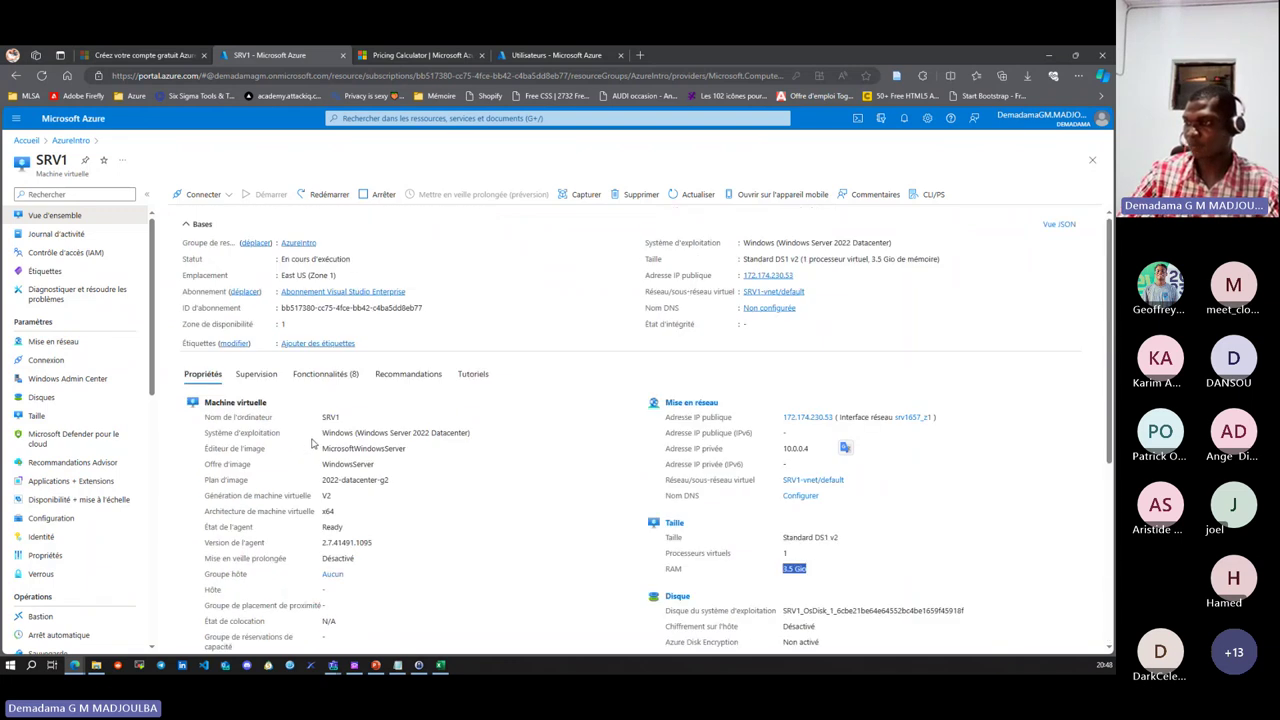
- Review SRV1's monitoring data, performance charts and available capabilities, and return to its properties
{"action": "left_click", "coordinate": [258, 375]}
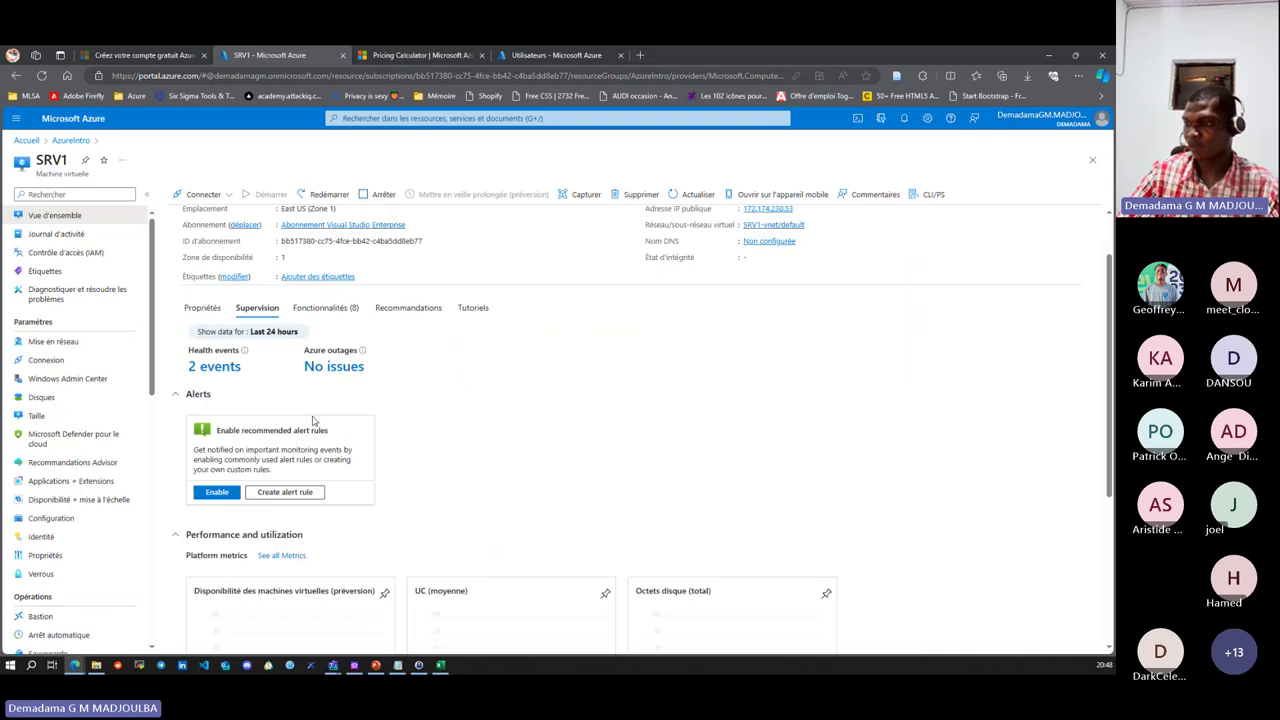
{"action": "scroll", "coordinate": [312, 420], "scroll_direction": "down", "scroll_amount": 4}
{"action": "scroll", "coordinate": [312, 422], "scroll_direction": "up", "scroll_amount": 4}
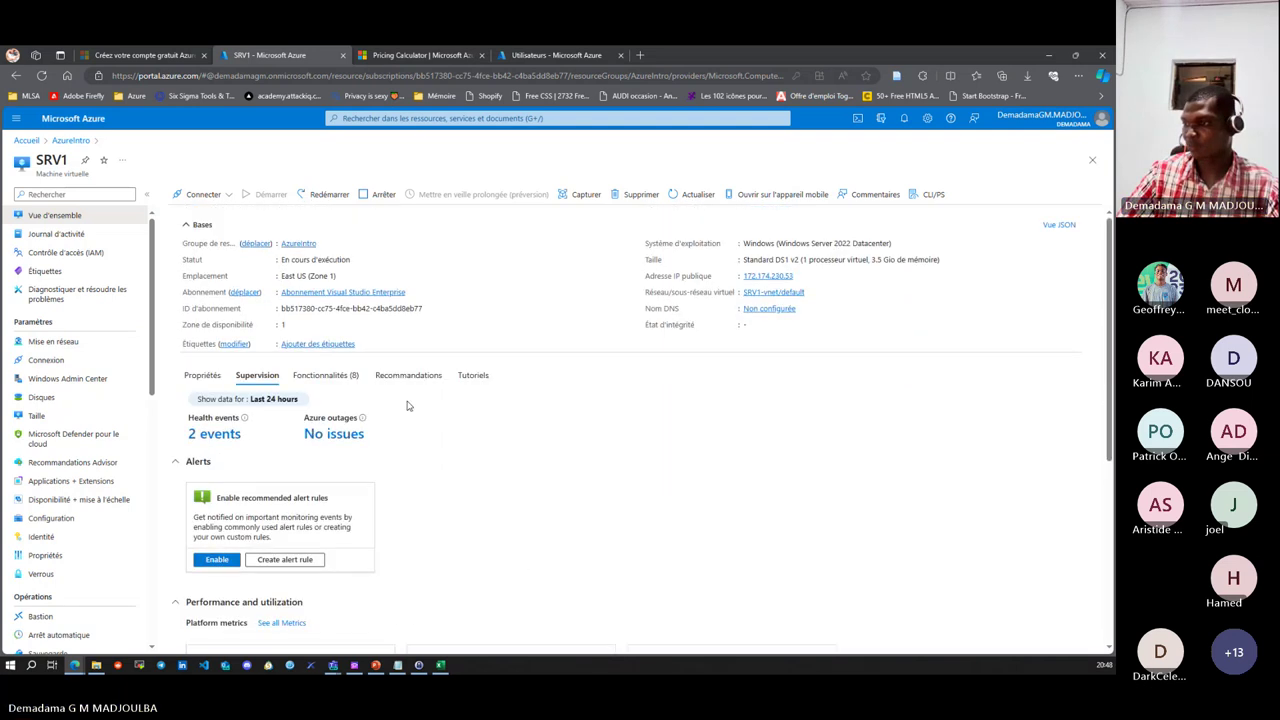
{"action": "scroll", "coordinate": [406, 403], "scroll_direction": "down", "scroll_amount": 3}
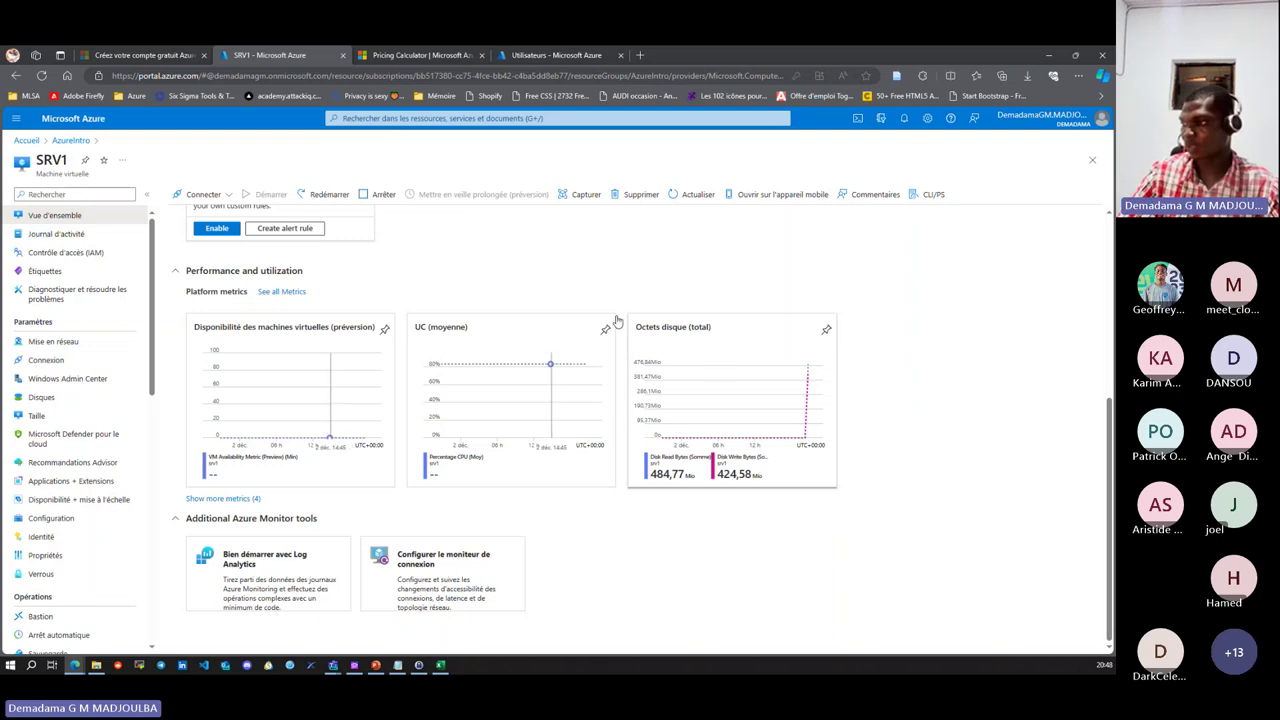
{"action": "scroll", "coordinate": [432, 382], "scroll_direction": "up", "scroll_amount": 3}
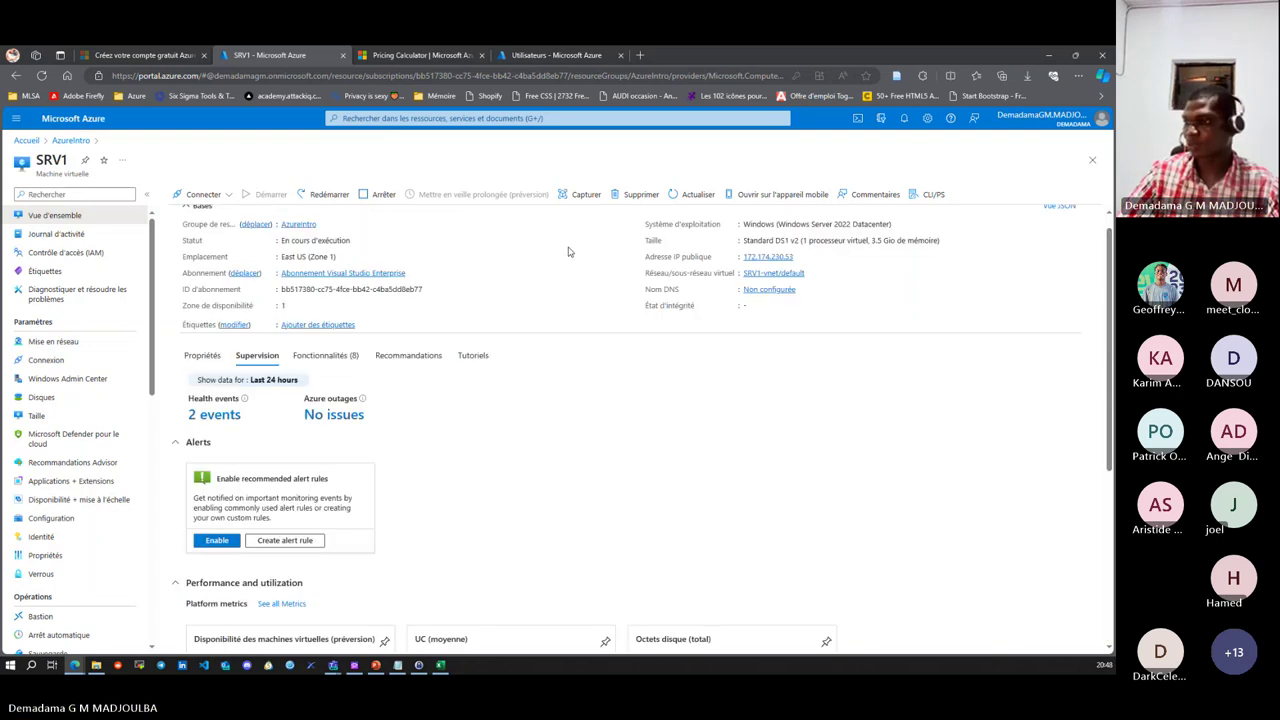
{"action": "left_click", "coordinate": [330, 375]}
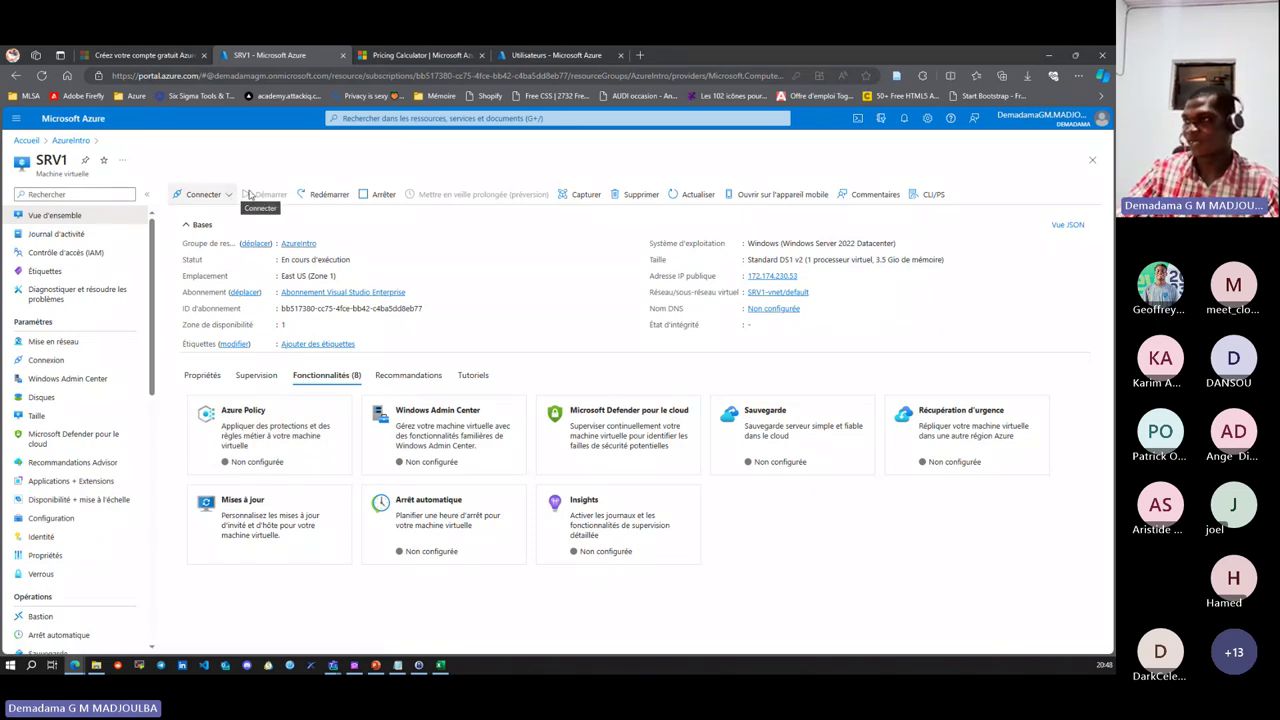
{"action": "left_click", "coordinate": [204, 375]}
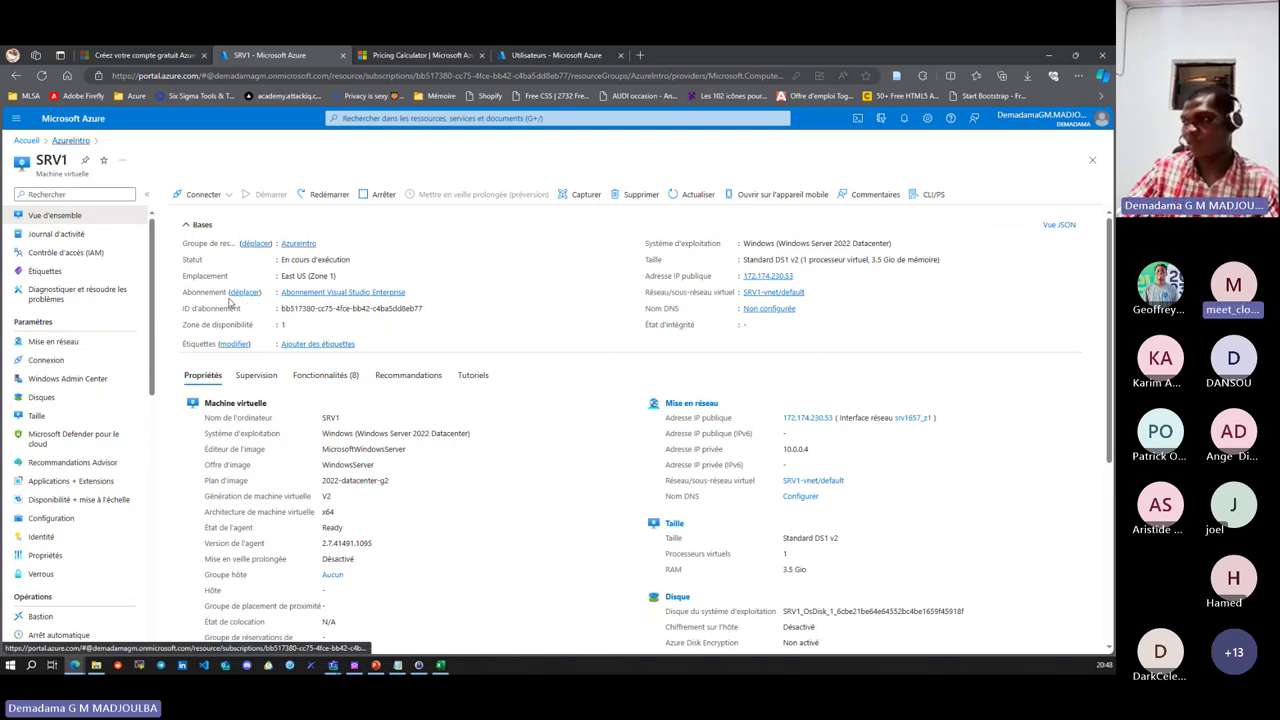
- Reopen SRV1 from the AzureIntro resource group, check its connection page and settings menu, and return to the overview
{"action": "key", "text": "alt+Left"}
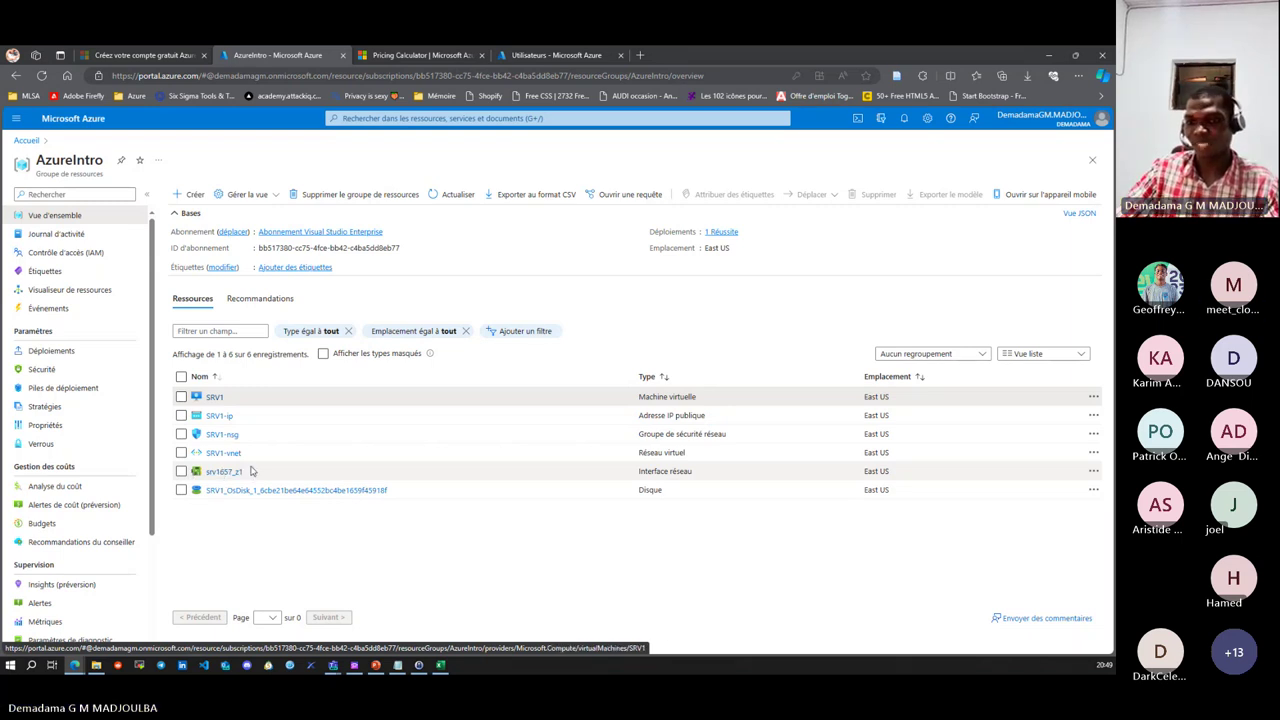
{"action": "left_click", "coordinate": [214, 398]}
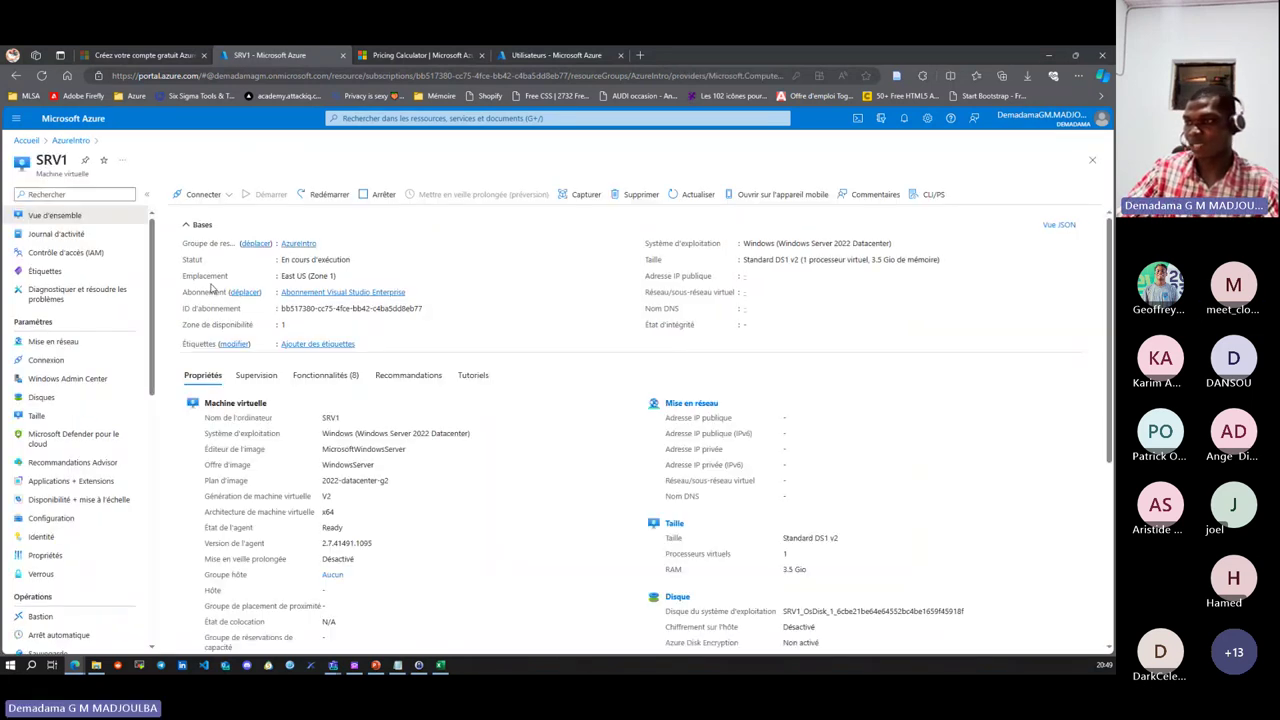
{"action": "left_click", "coordinate": [203, 194]}
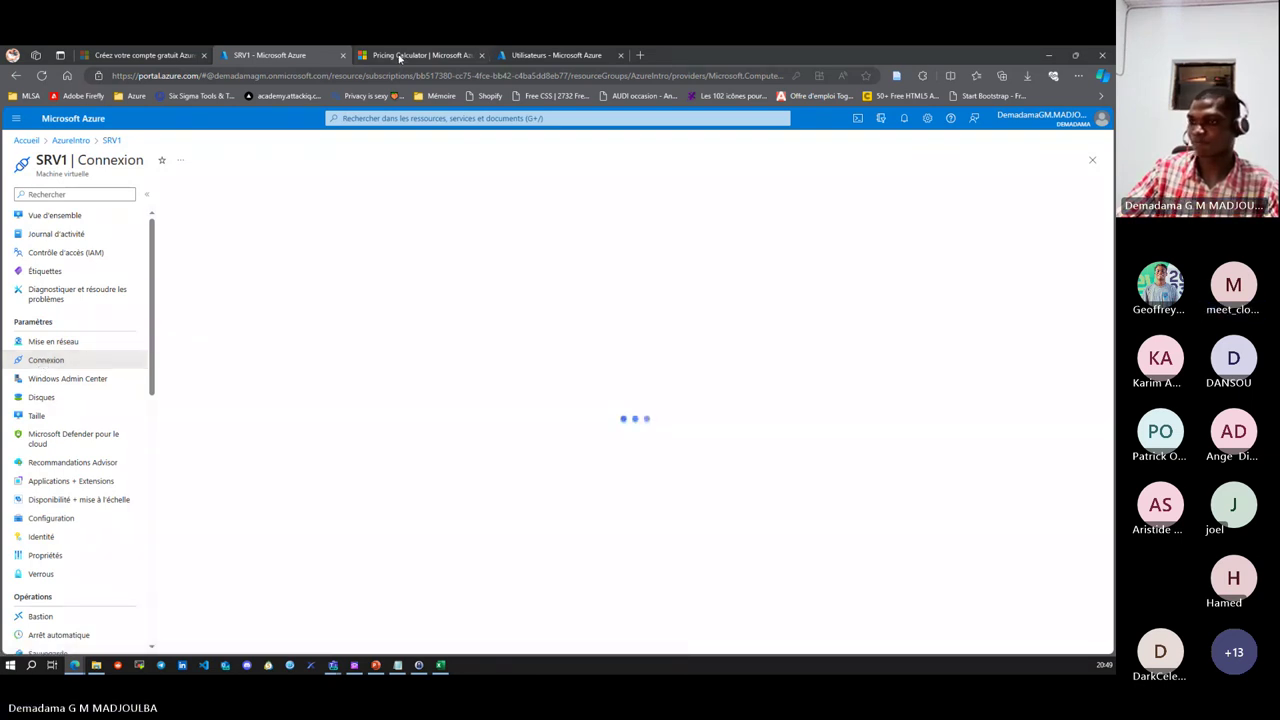
{"action": "scroll", "coordinate": [60, 435], "scroll_direction": "down", "scroll_amount": 8}
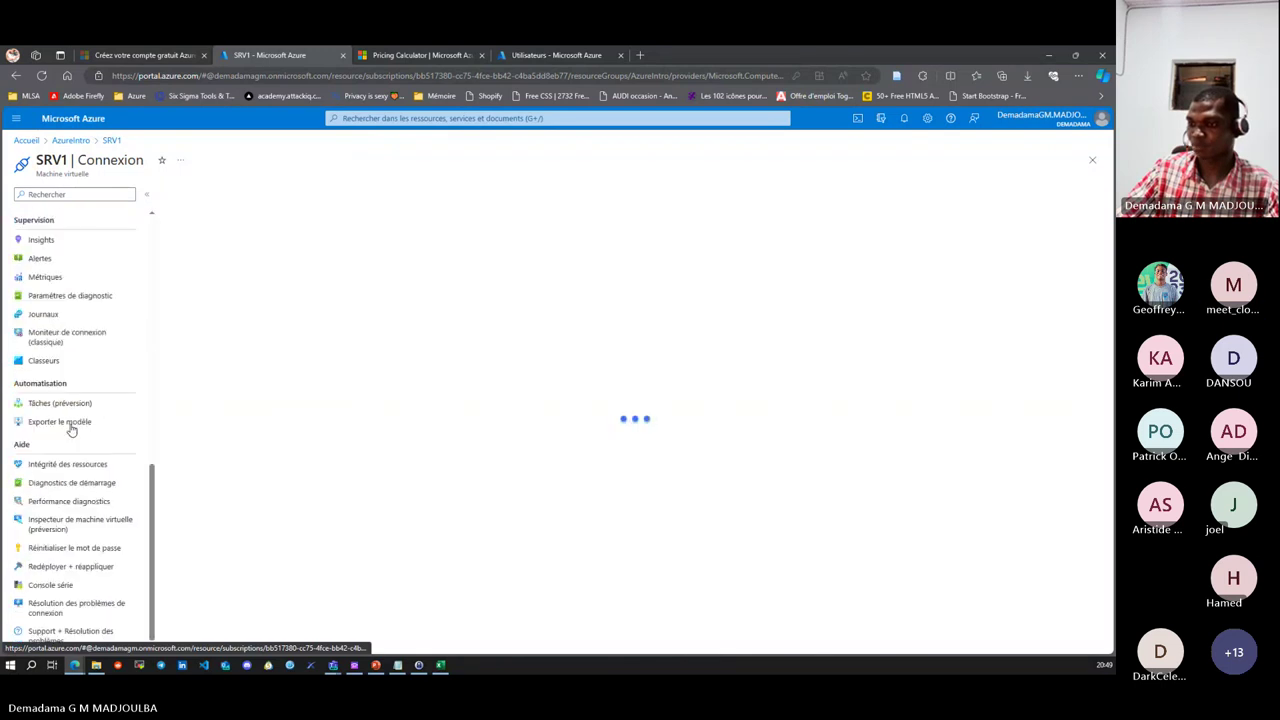
{"action": "scroll", "coordinate": [70, 428], "scroll_direction": "up", "scroll_amount": 10}
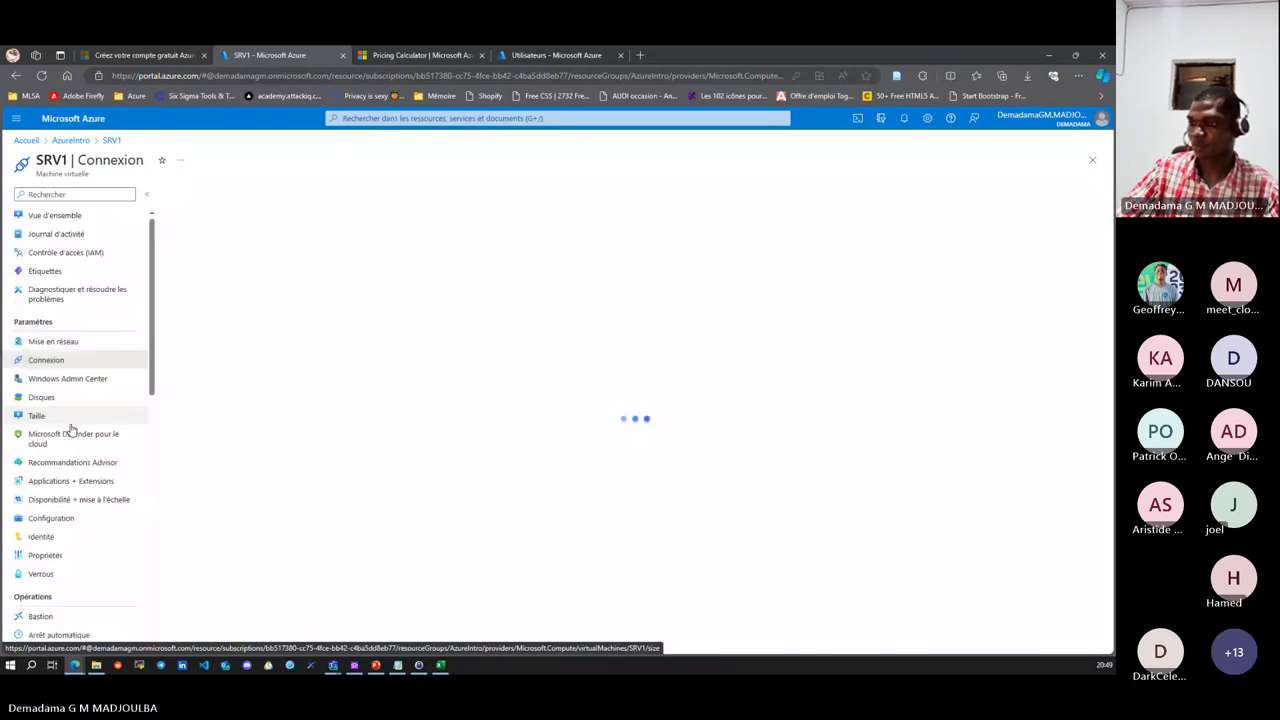
{"action": "left_click", "coordinate": [58, 215]}
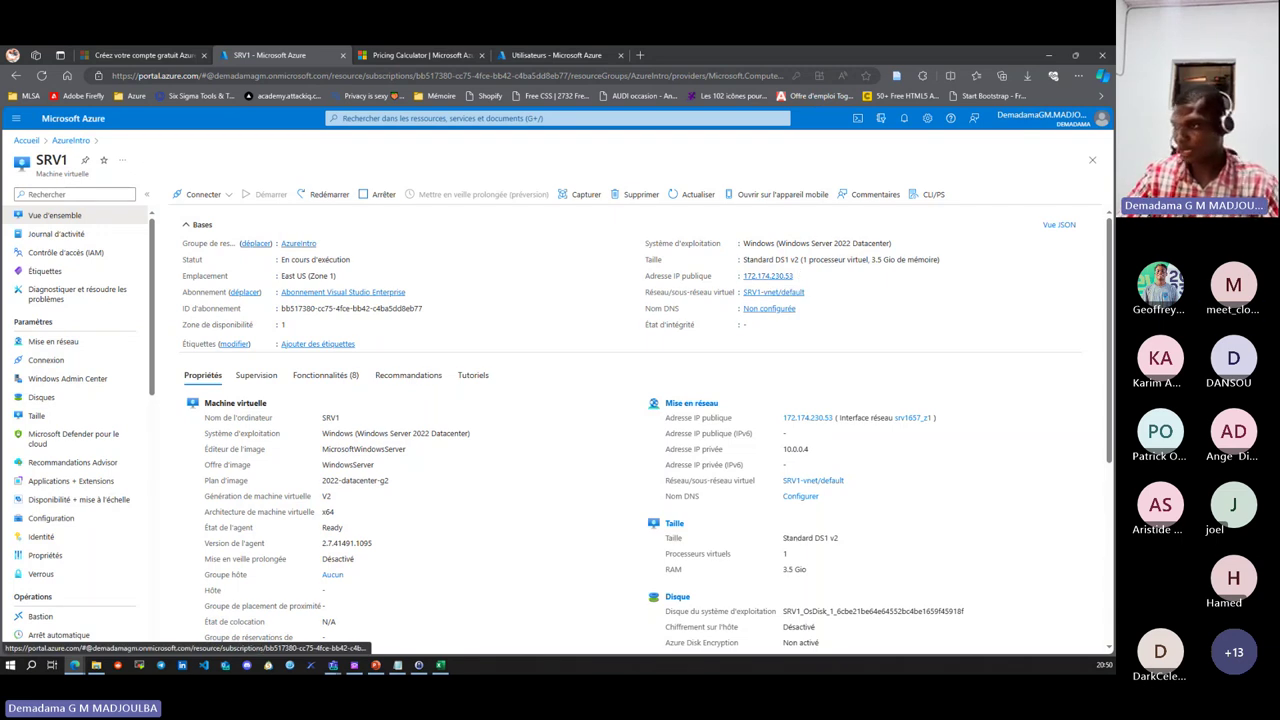
- Open the SRV1-nsg network security group from AzureIntro and examine the settings of its inbound RDP rule
{"action": "left_click", "coordinate": [71, 140]}
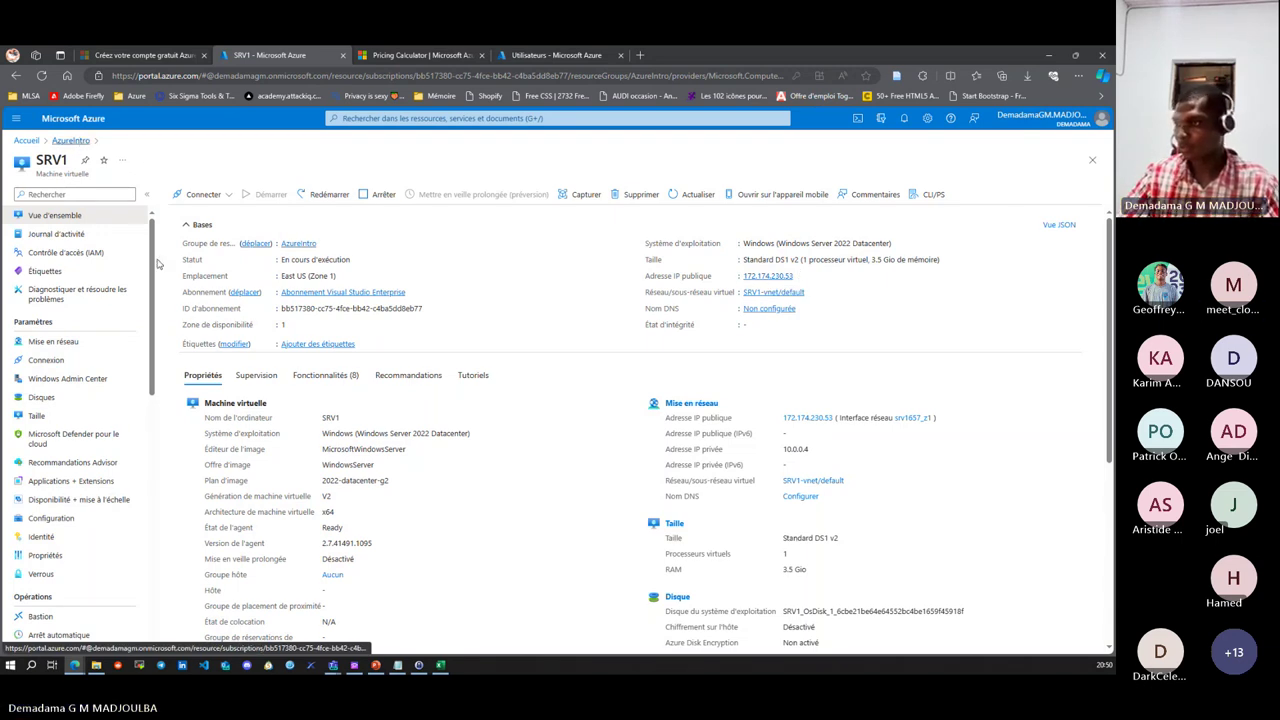
{"action": "left_click", "coordinate": [221, 434]}
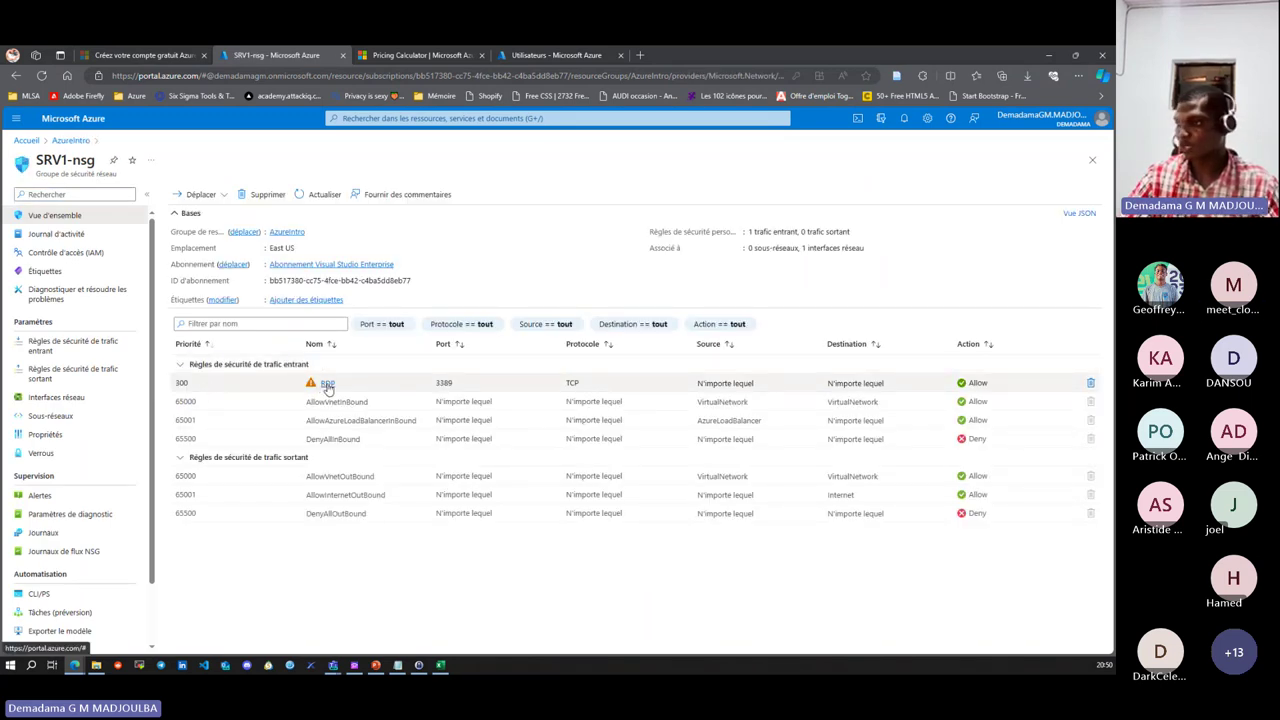
{"action": "left_click", "coordinate": [326, 384]}
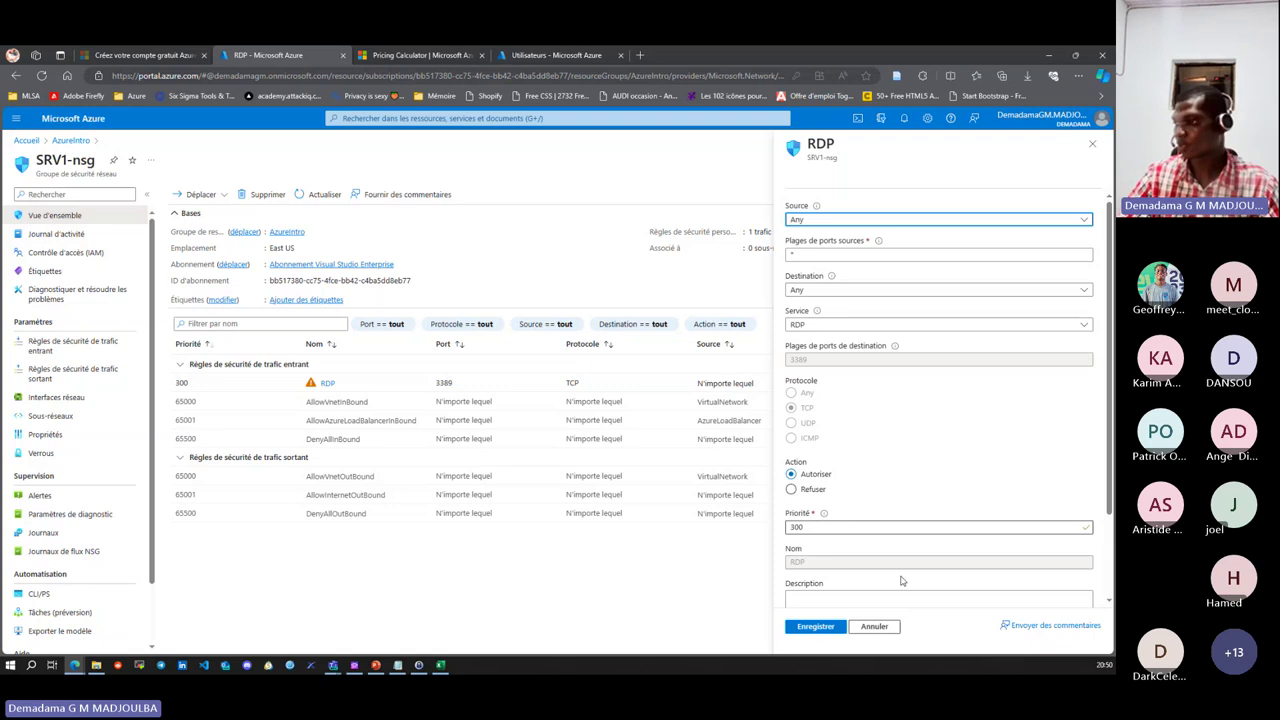
{"action": "left_click", "coordinate": [727, 314]}
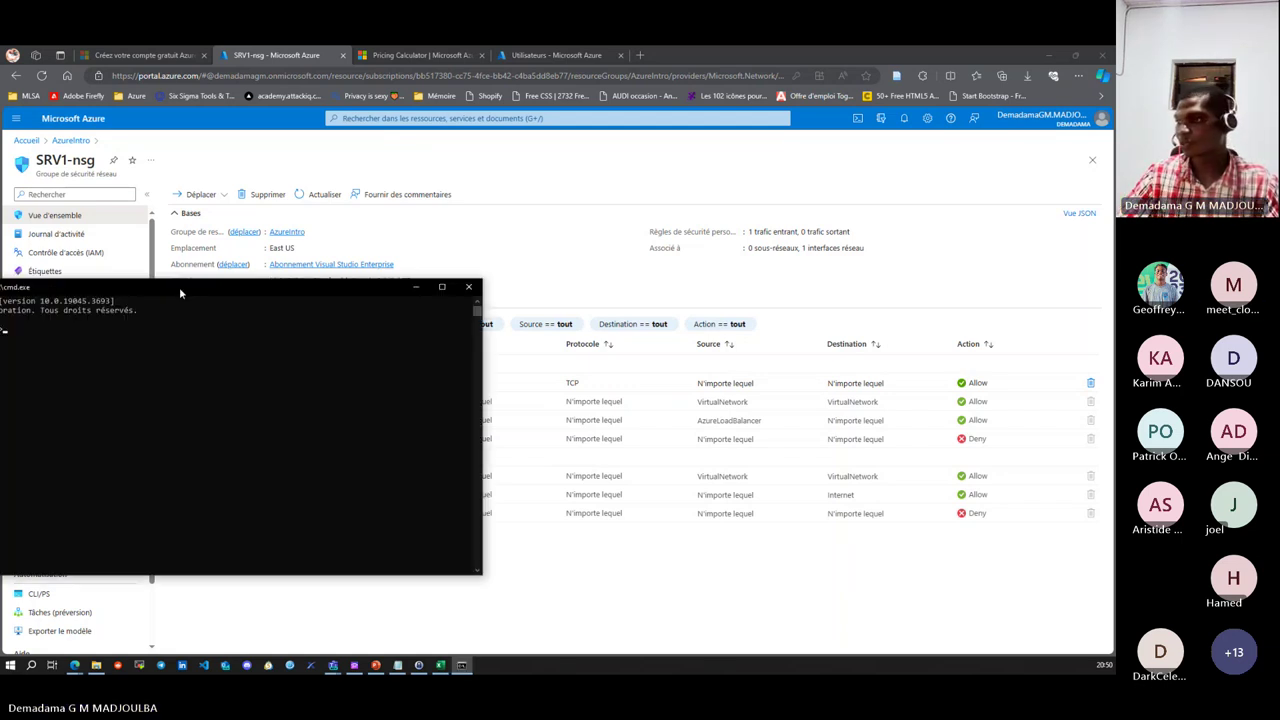
- Reopen SRV1's overview and place a Command Prompt window over it, keeping the public IP address in view
{"action": "left_click_drag", "start_coordinate": [179, 287], "coordinate": [542, 236]}
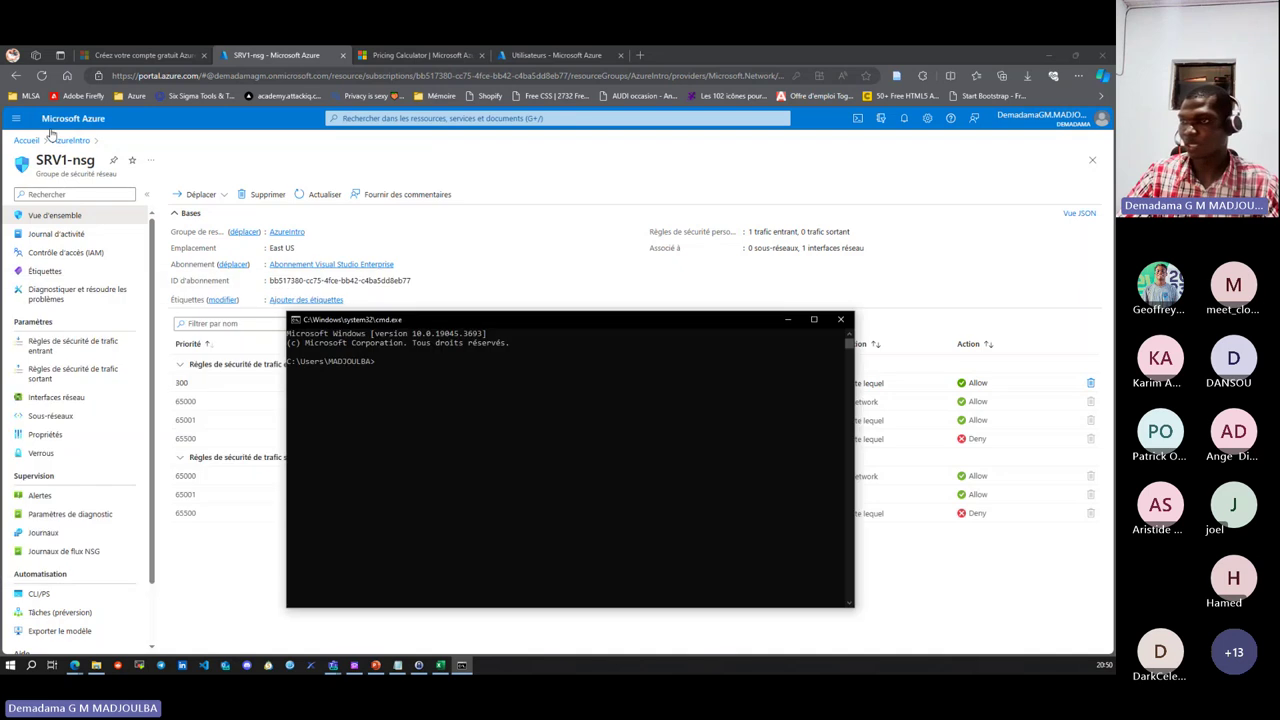
{"action": "left_click", "coordinate": [70, 140]}
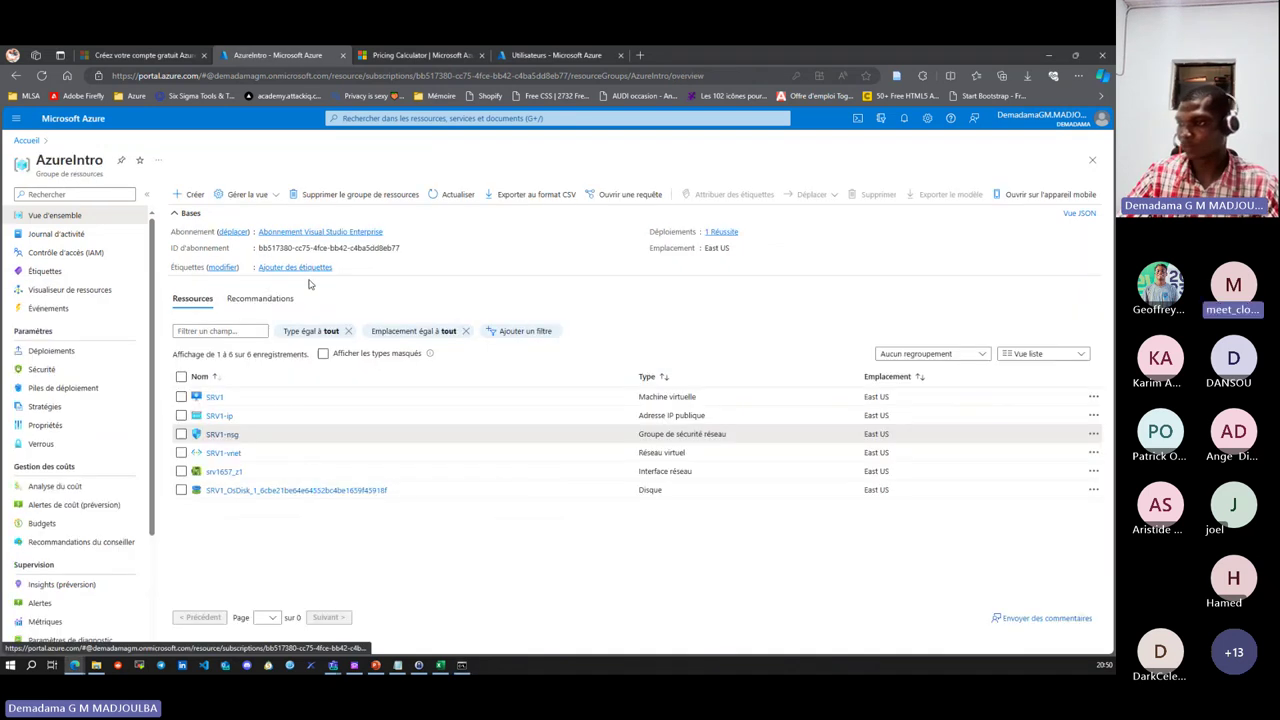
{"action": "left_click", "coordinate": [214, 397]}
{"action": "left_click", "coordinate": [461, 665]}
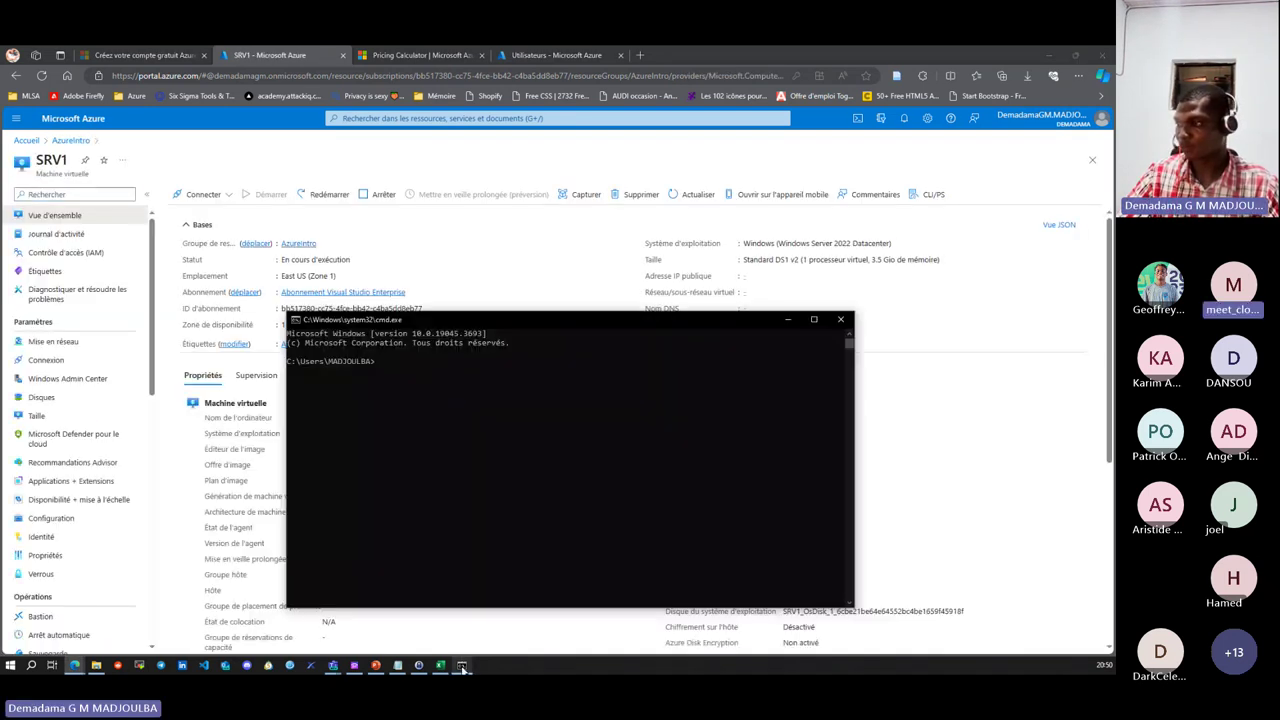
{"action": "left_click_drag", "start_coordinate": [505, 315], "coordinate": [514, 367]}
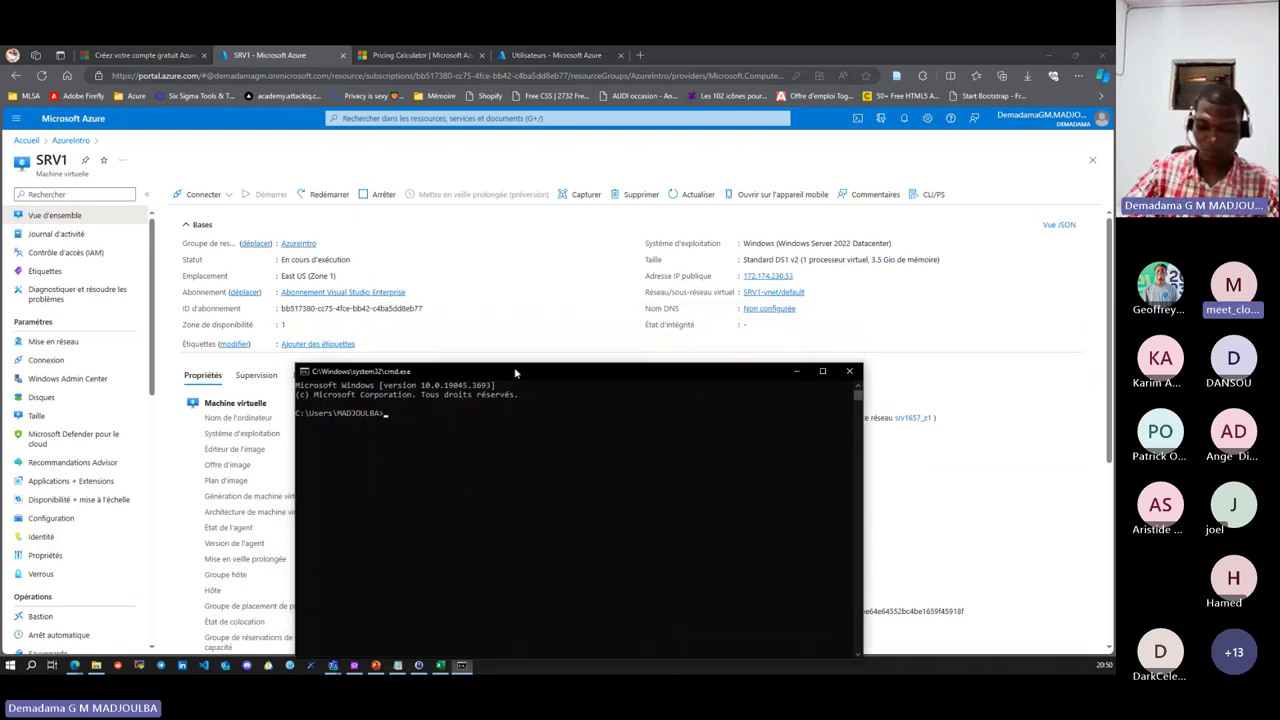
- Ping SRV1's public IP address 172.174.230.53 from the Command Prompt and switch back to the Azure portal
{"action": "type", "text": "ping"}
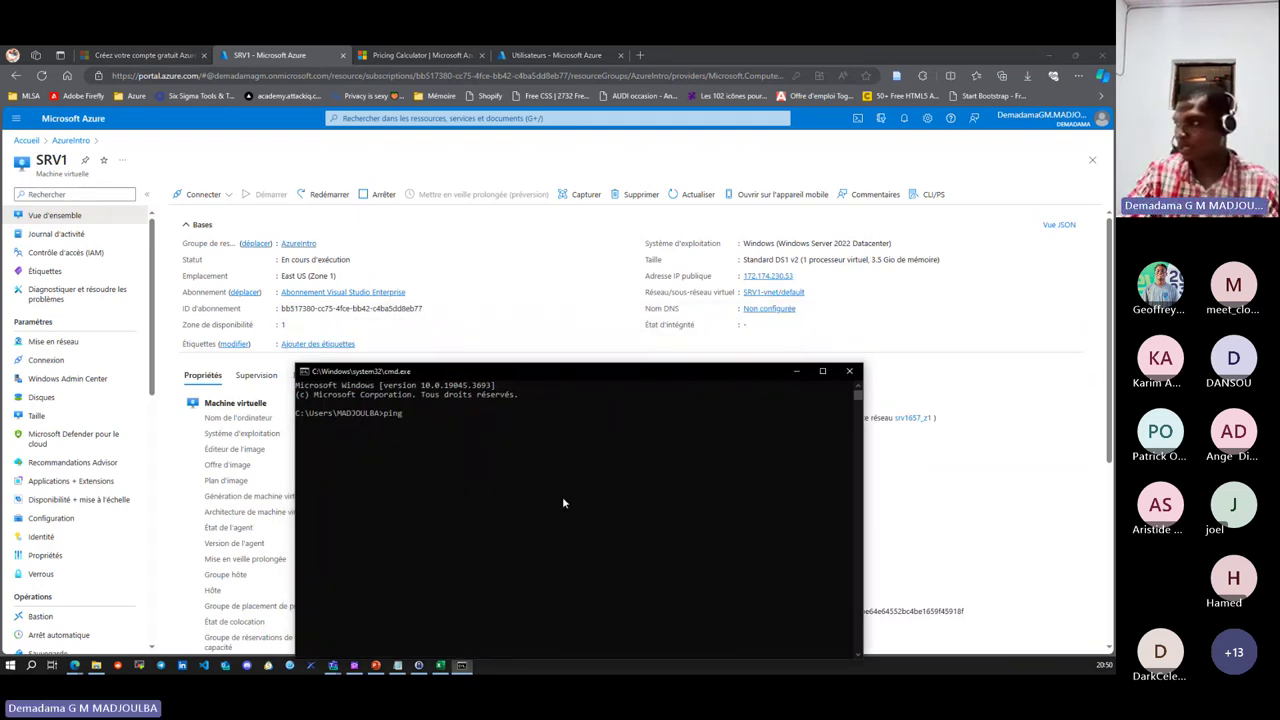
{"action": "type", "text": " 172"}
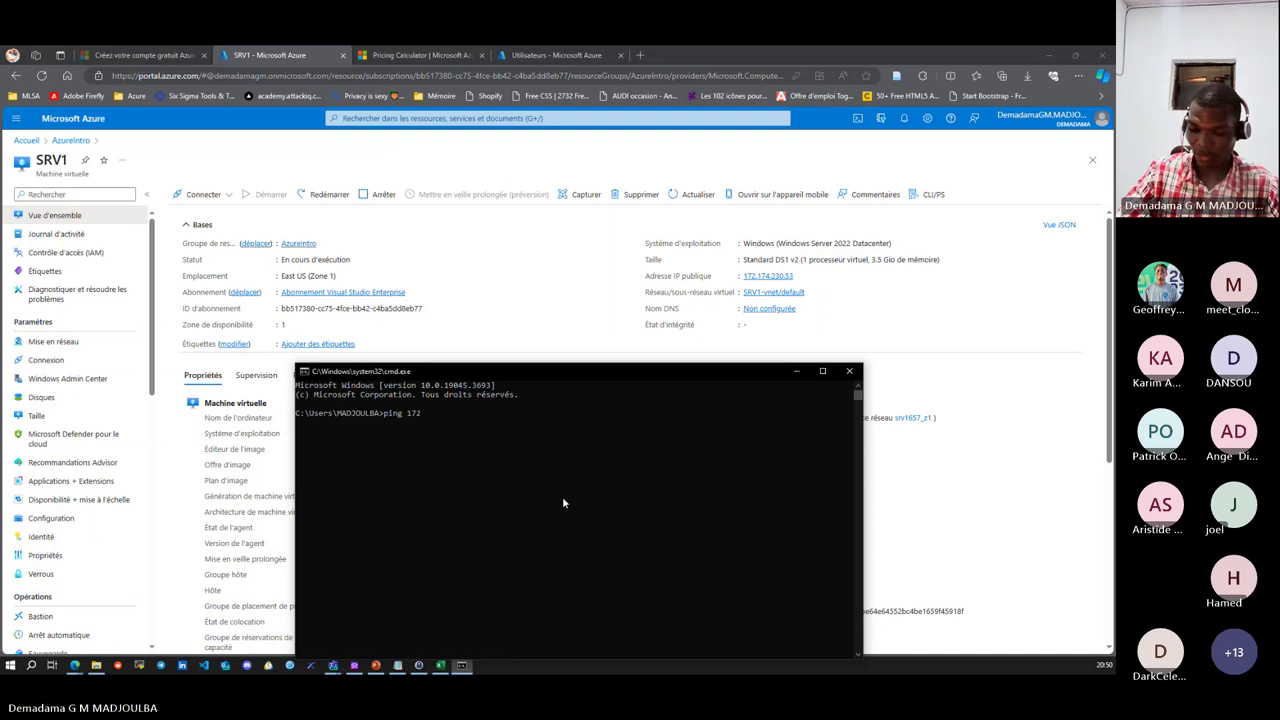
{"action": "type", "text": ".174"}
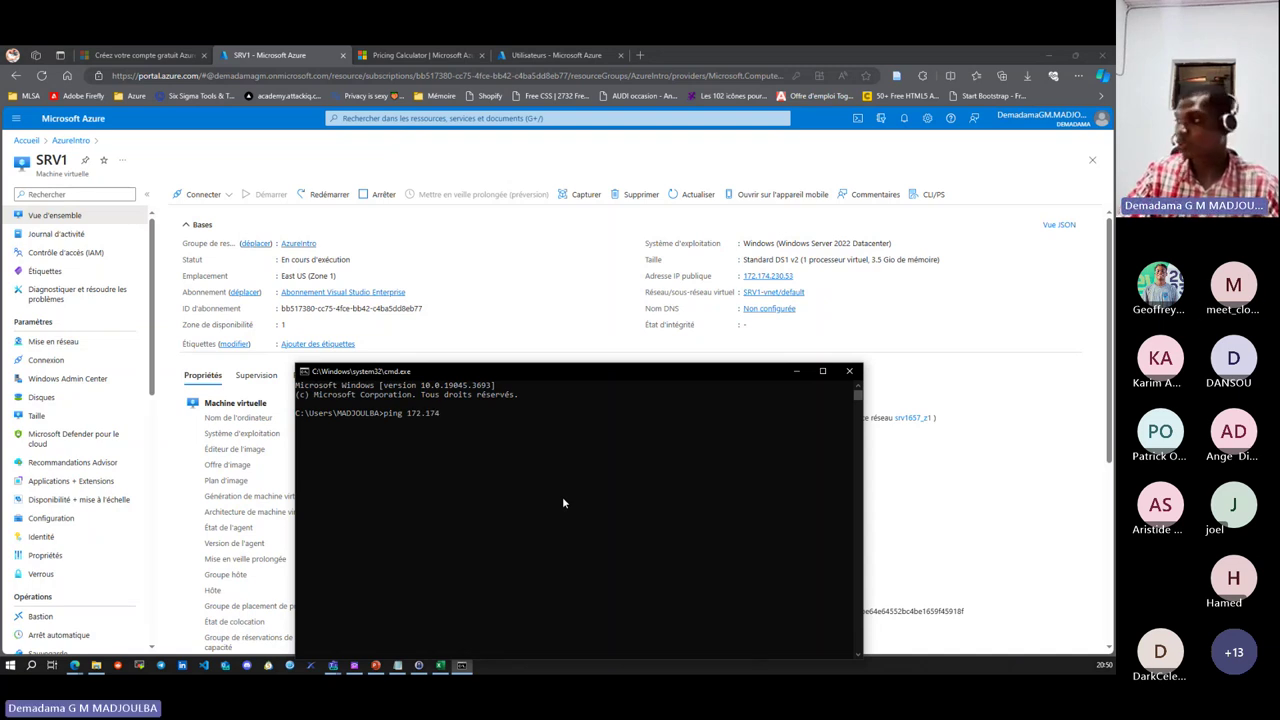
{"action": "type", "text": ".1"}
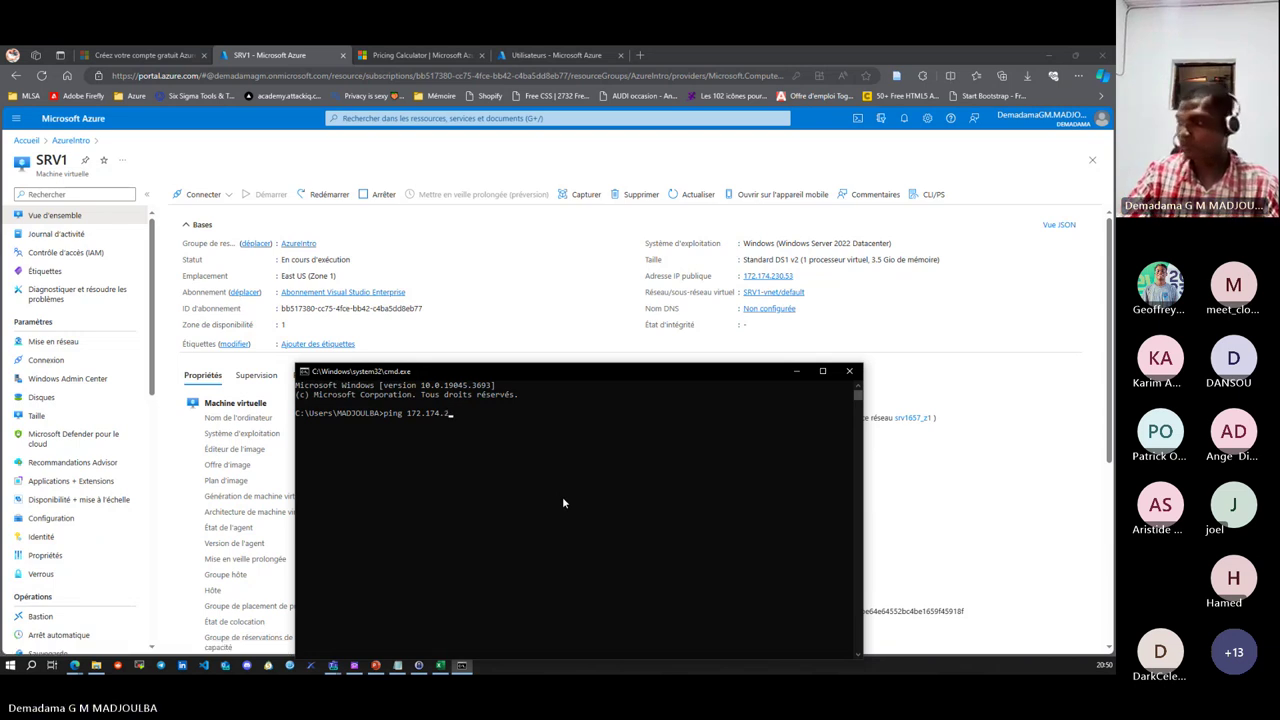
{"action": "type", "text": "30."}
{"action": "key", "text": "Return"}
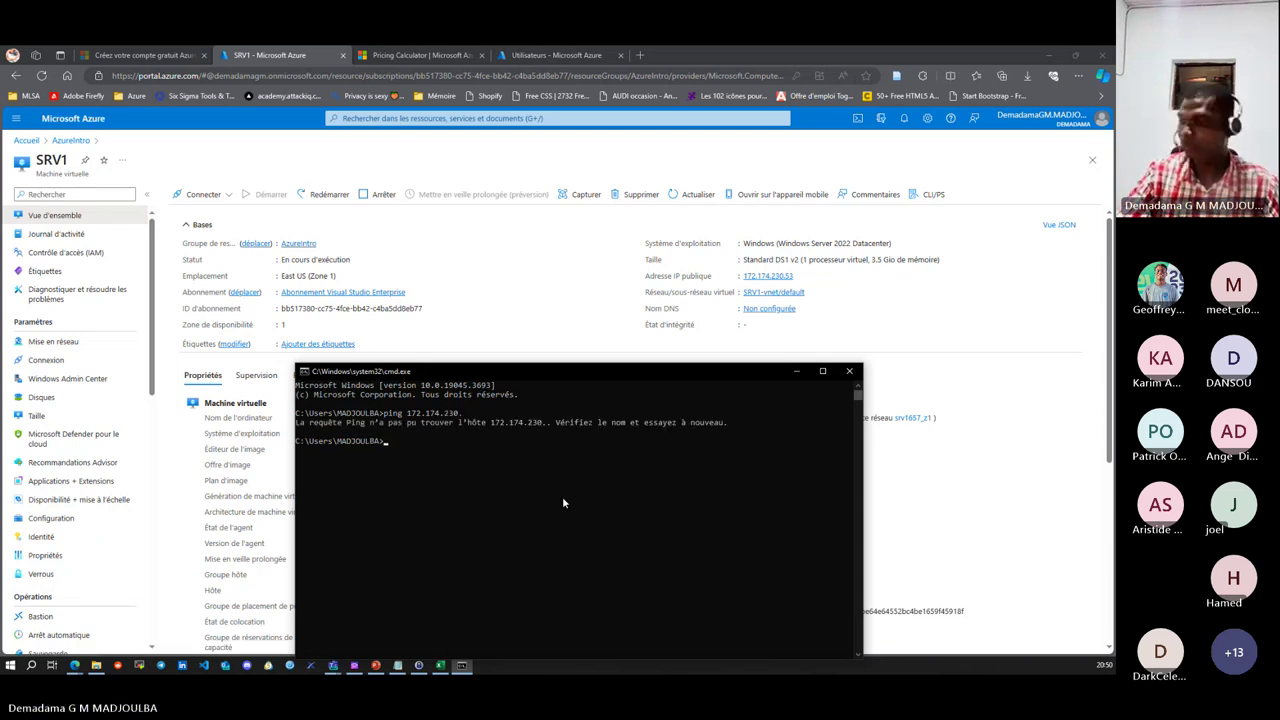
{"action": "key", "text": "Up"}
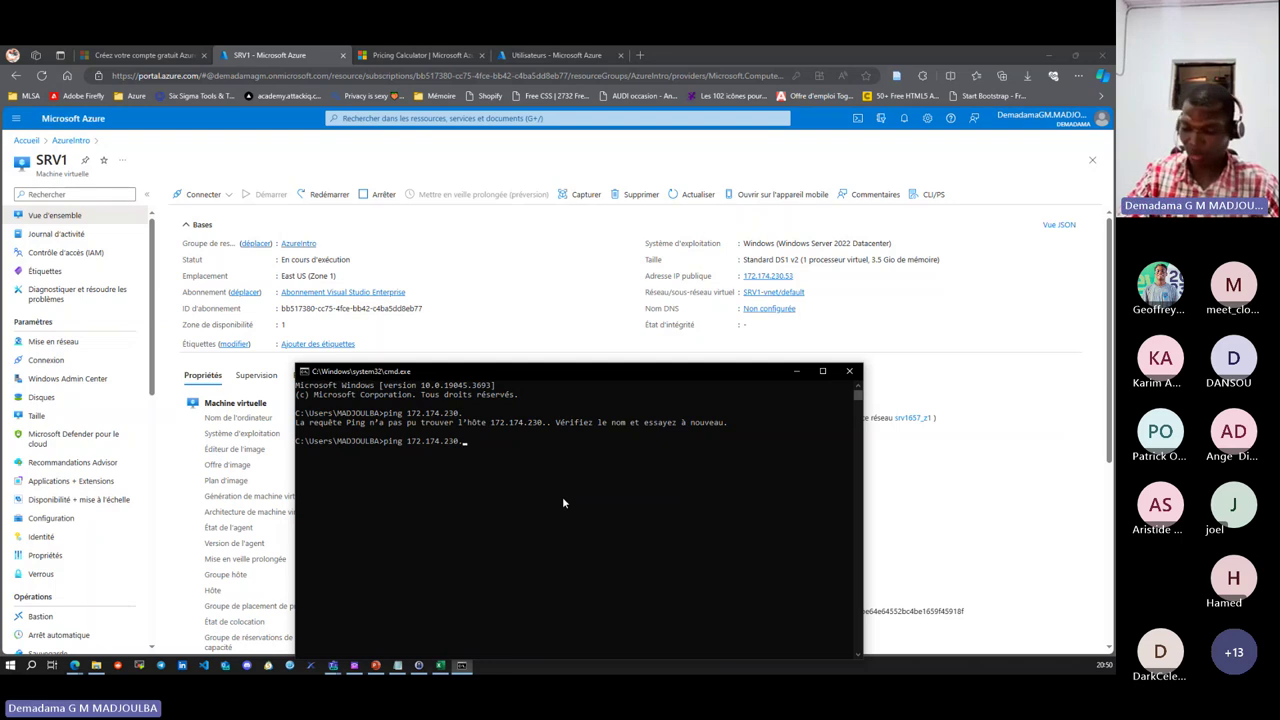
{"action": "type", "text": "53"}
{"action": "key", "text": "Return"}
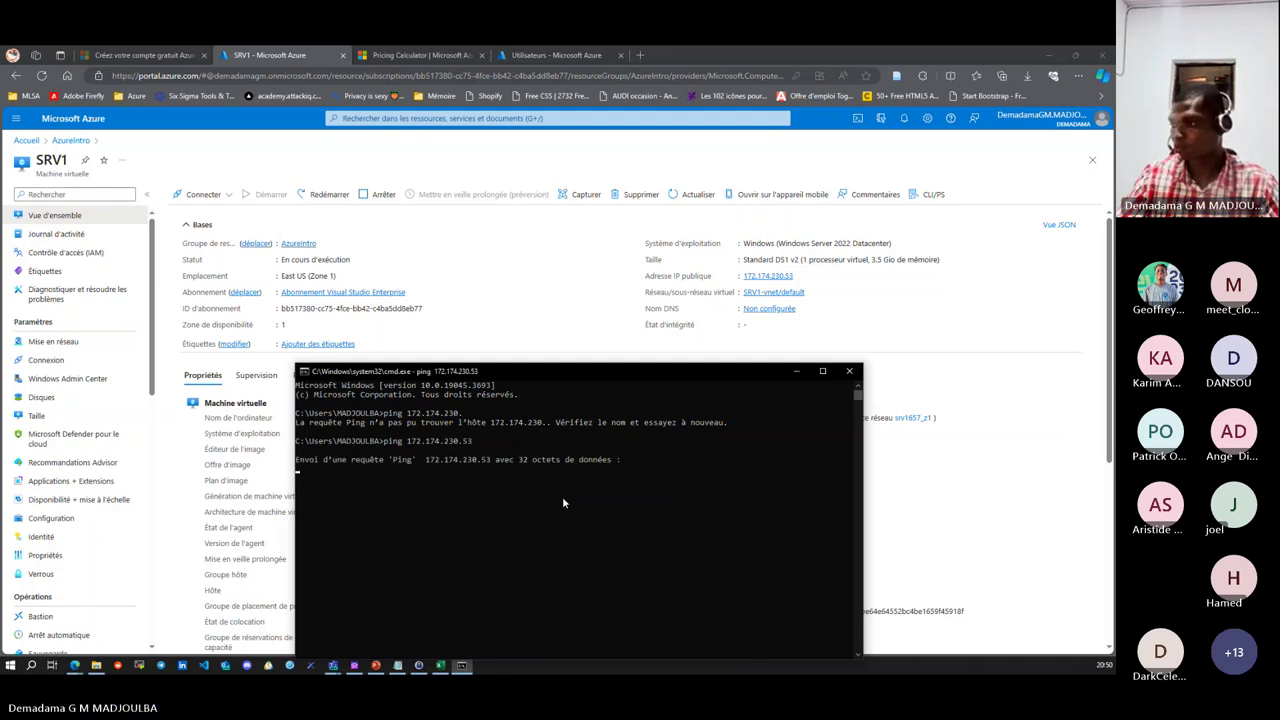
{"action": "left_click_drag", "start_coordinate": [525, 375], "coordinate": [473, 321]}
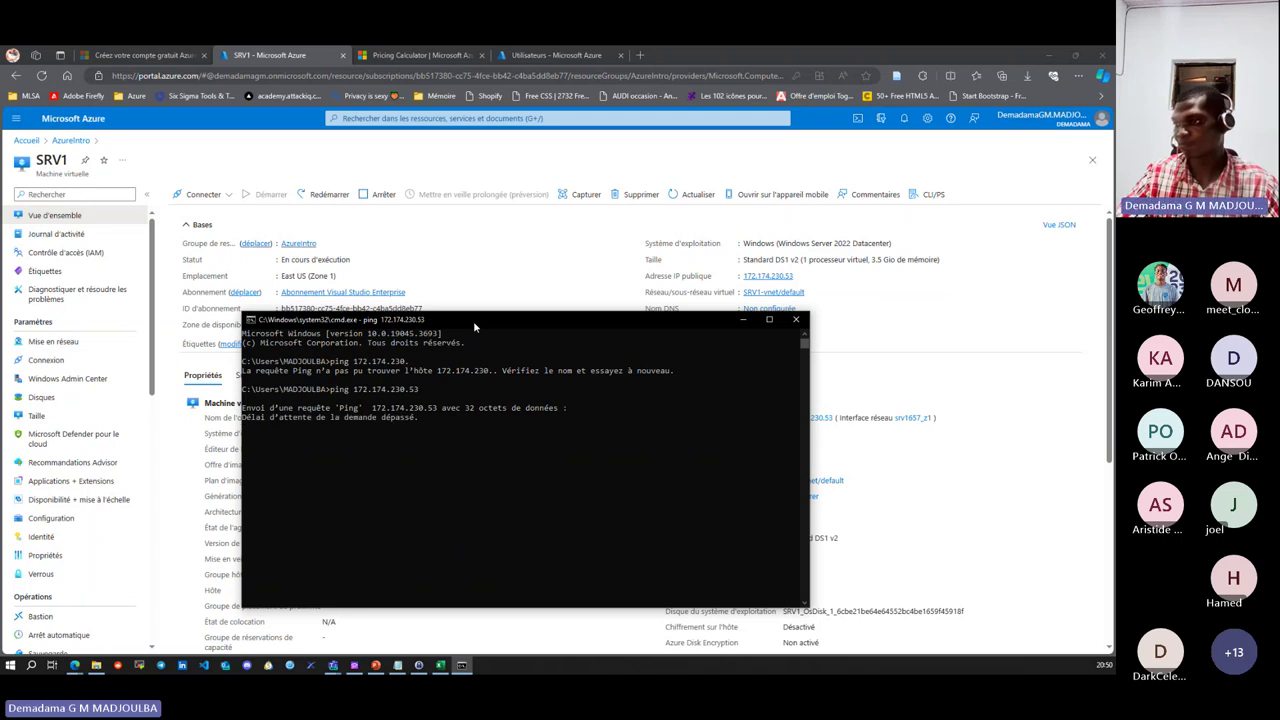
{"action": "left_click", "coordinate": [527, 255]}
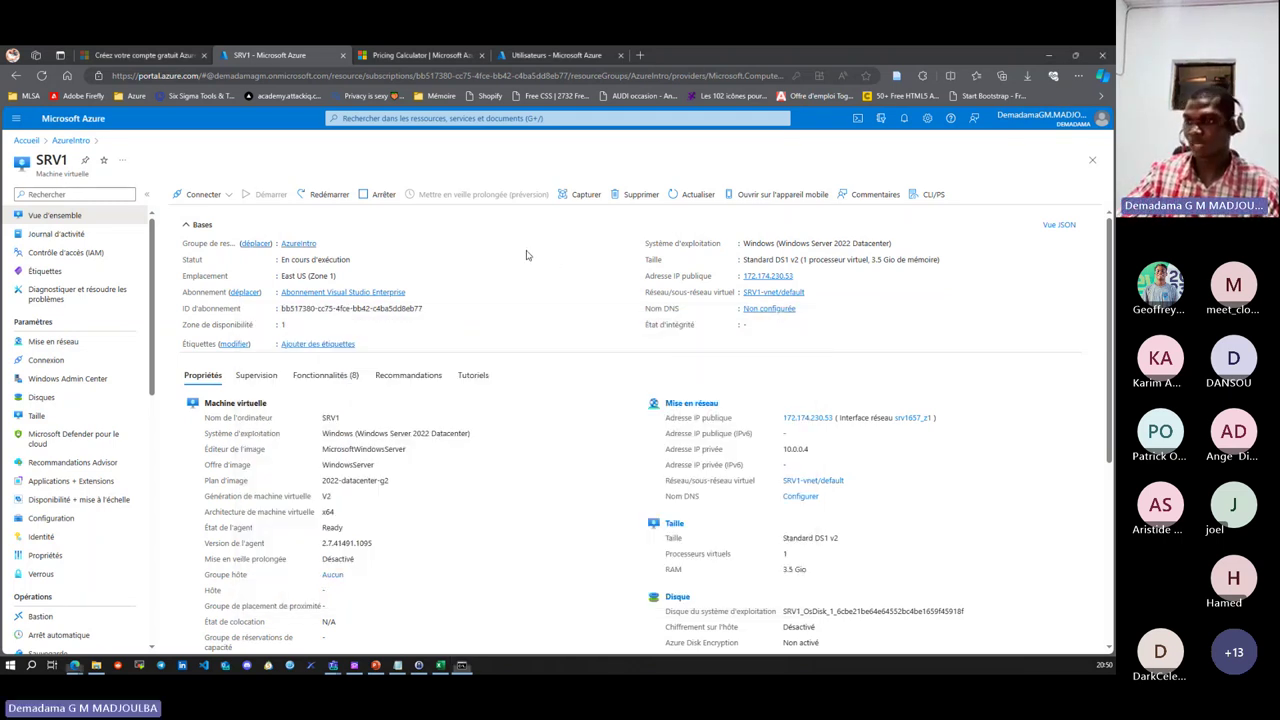
- Check SRV1's connection page again and return to the machine's overview through the AzureIntro resource group
{"action": "left_click", "coordinate": [52, 362]}
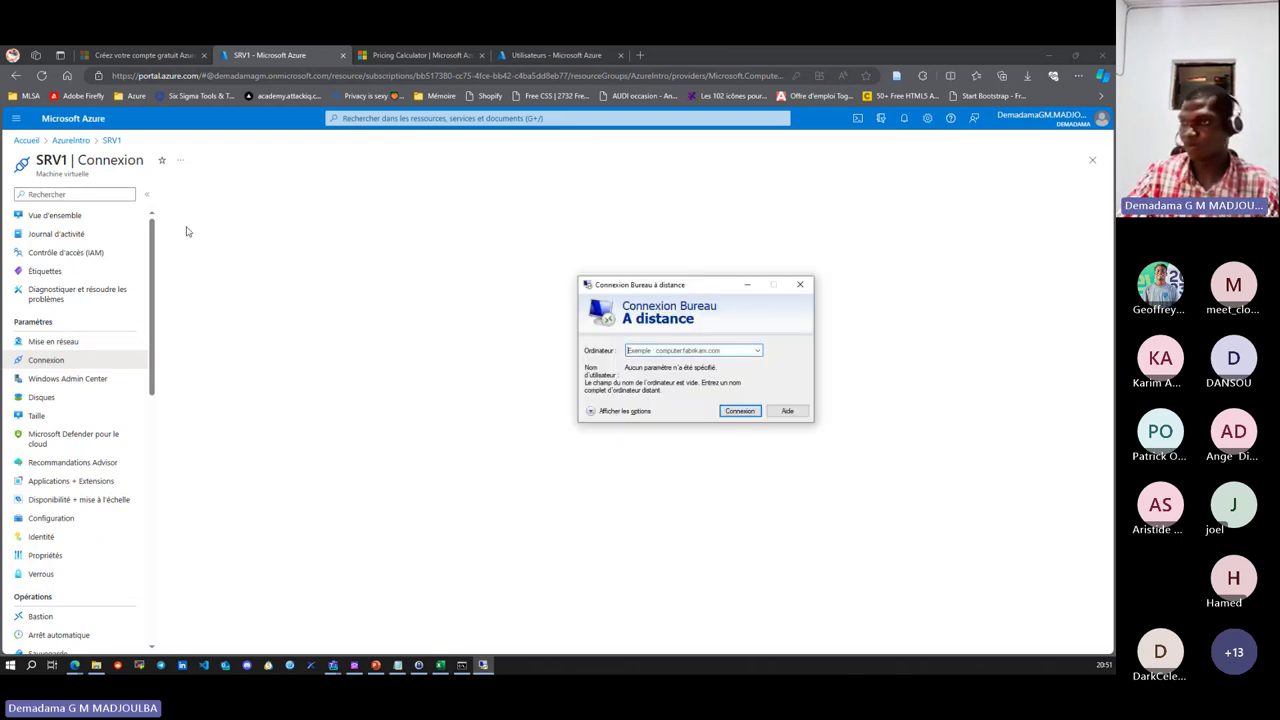
{"action": "left_click", "coordinate": [108, 147]}
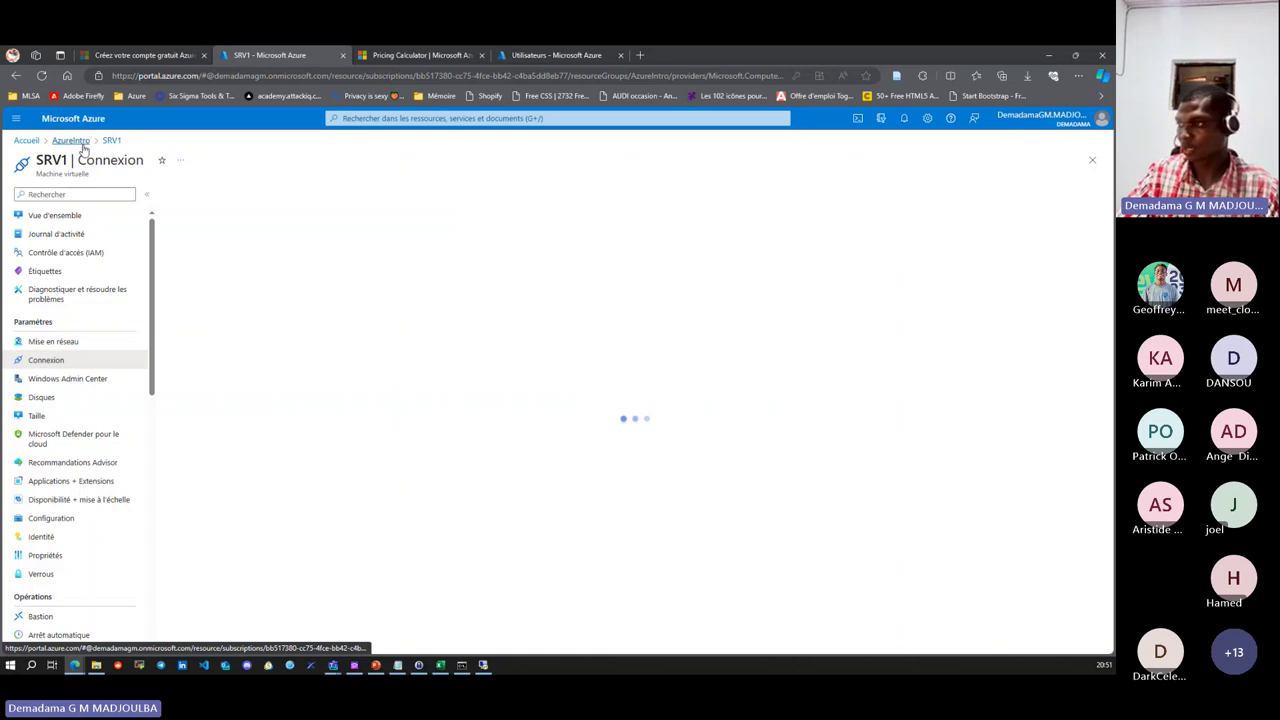
{"action": "left_click", "coordinate": [70, 140]}
{"action": "left_click", "coordinate": [215, 396]}
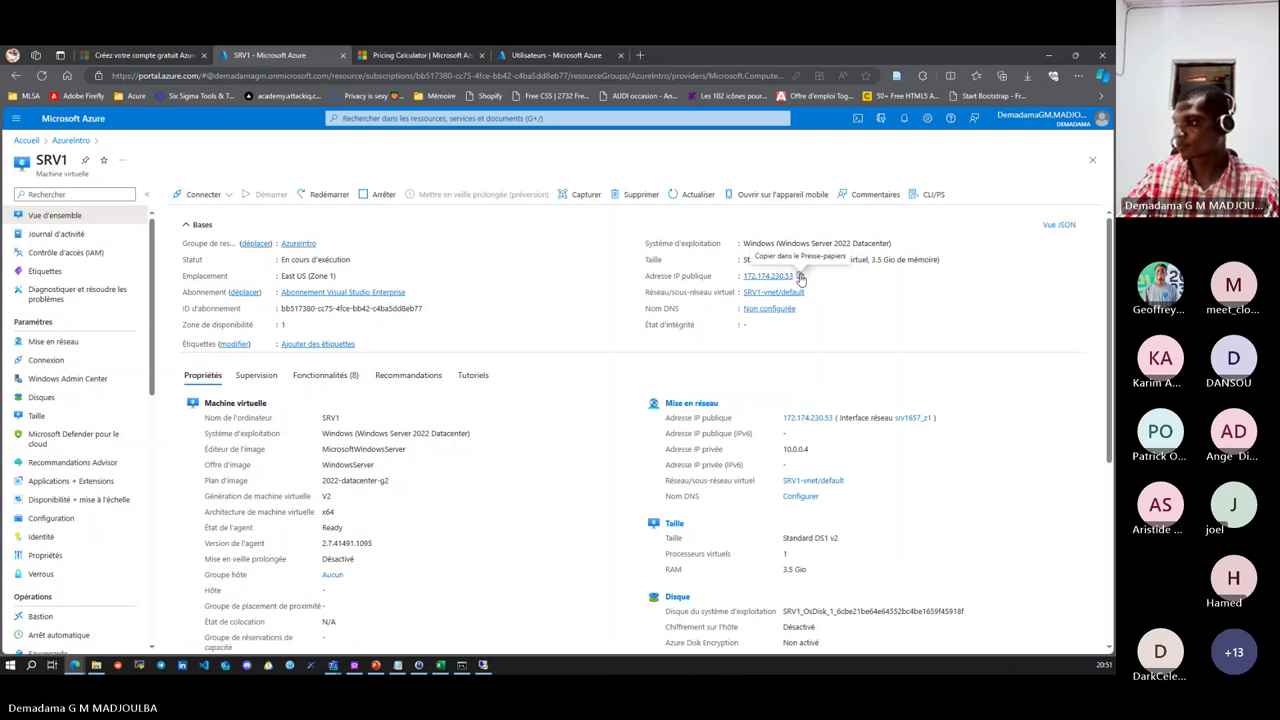
- Switch to Remote Desktop Connection and enter SRV1's public IP address 172.174.230.53 as the computer
{"action": "key", "text": "alt+Tab"}
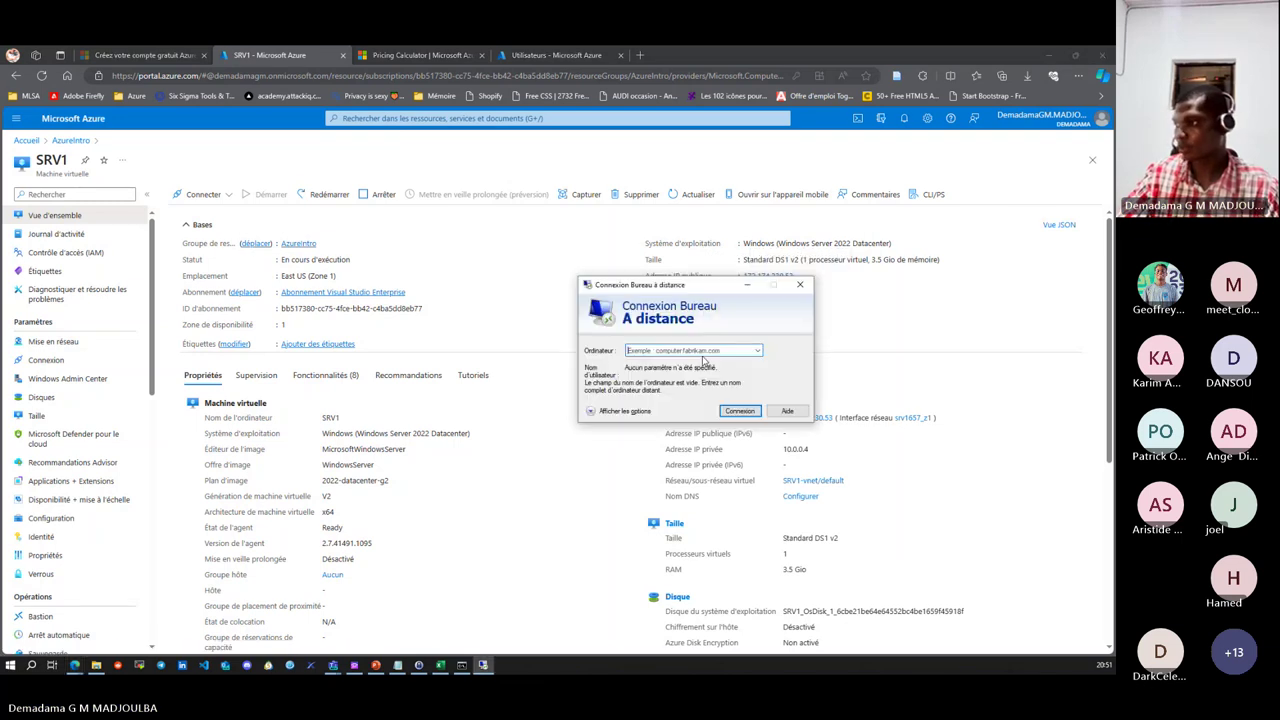
{"action": "left_click", "coordinate": [574, 313]}
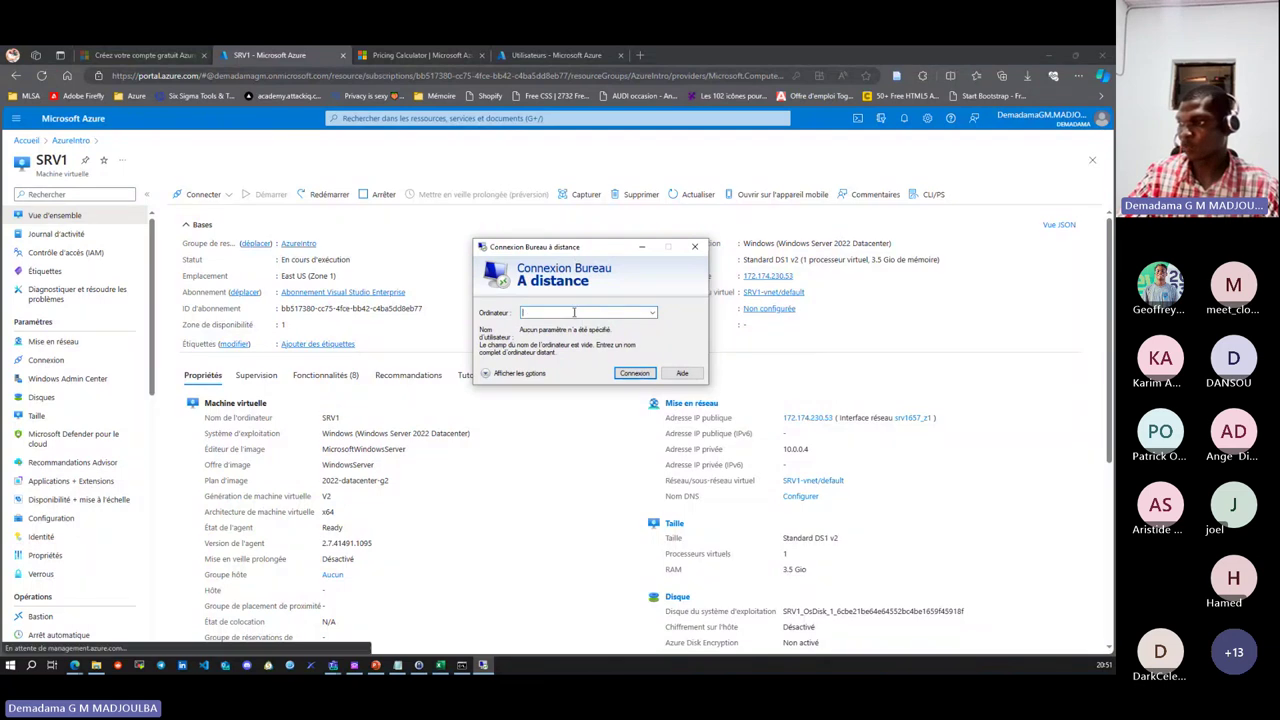
{"action": "type", "text": "172.174.230.53"}
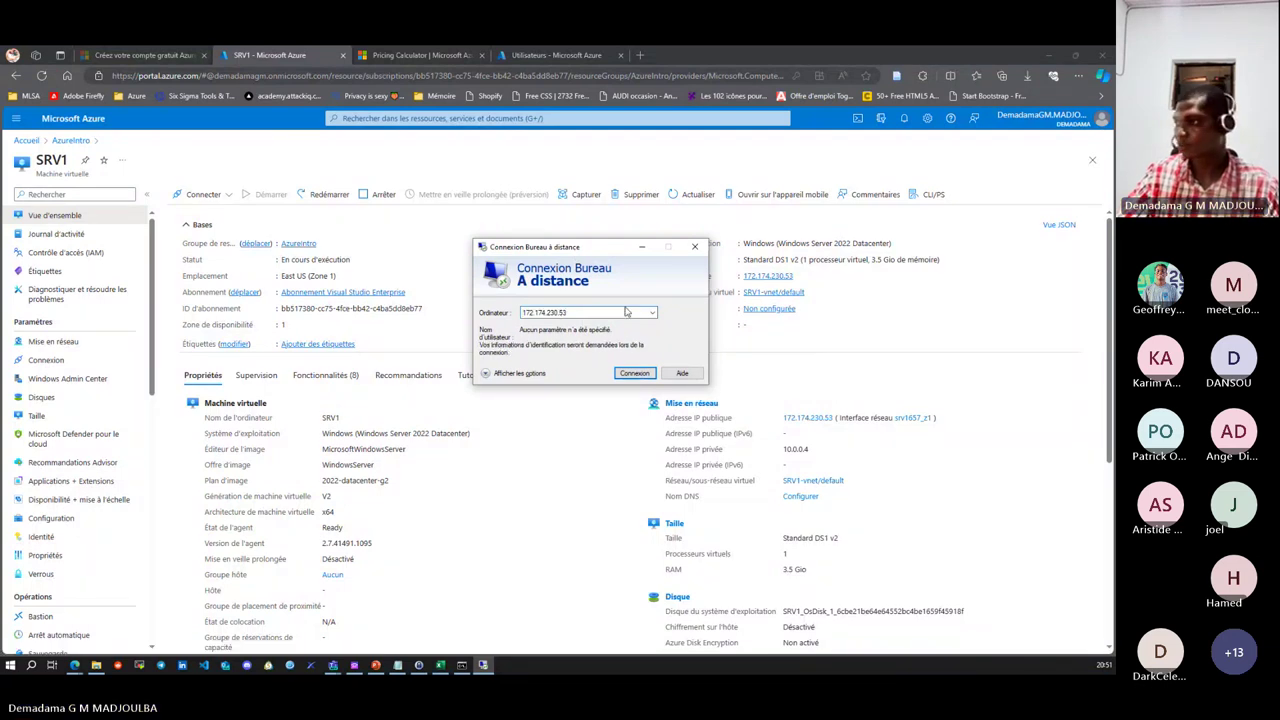
- Connect to SRV1 using a different account, entering the administrator's username and password, and accept the certificate warning
{"action": "left_click", "coordinate": [640, 371]}
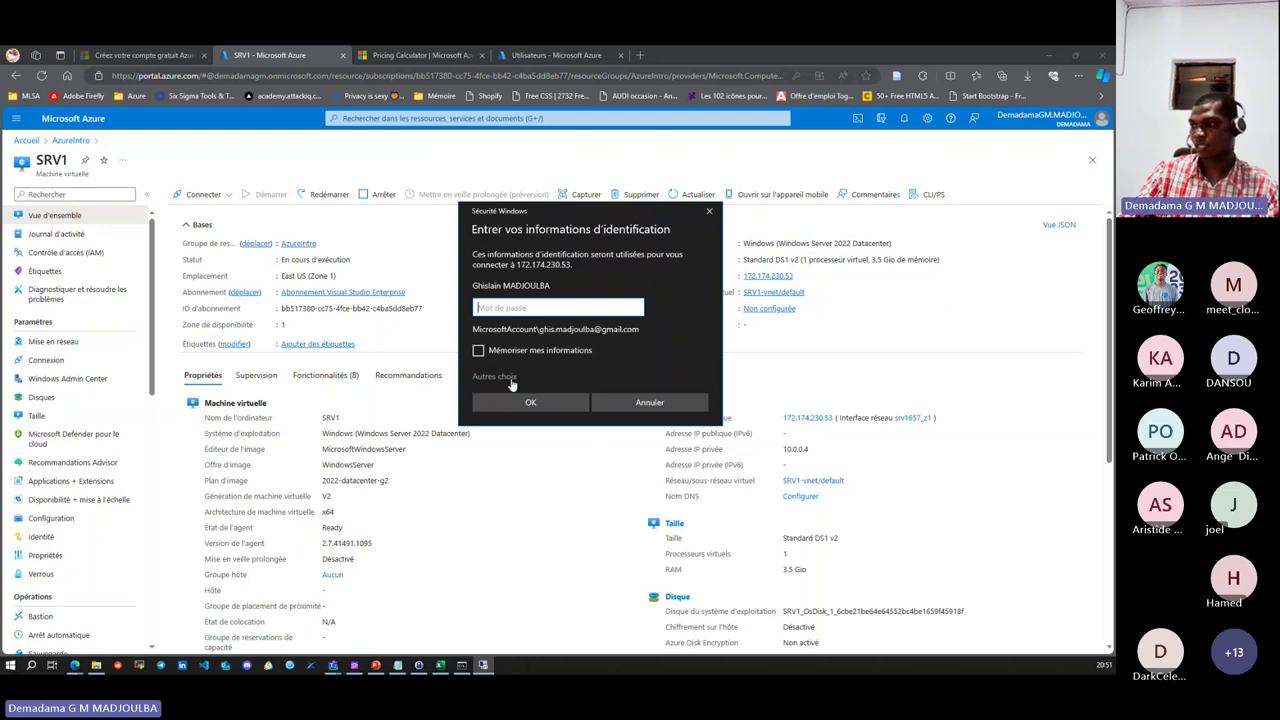
{"action": "left_click", "coordinate": [500, 376]}
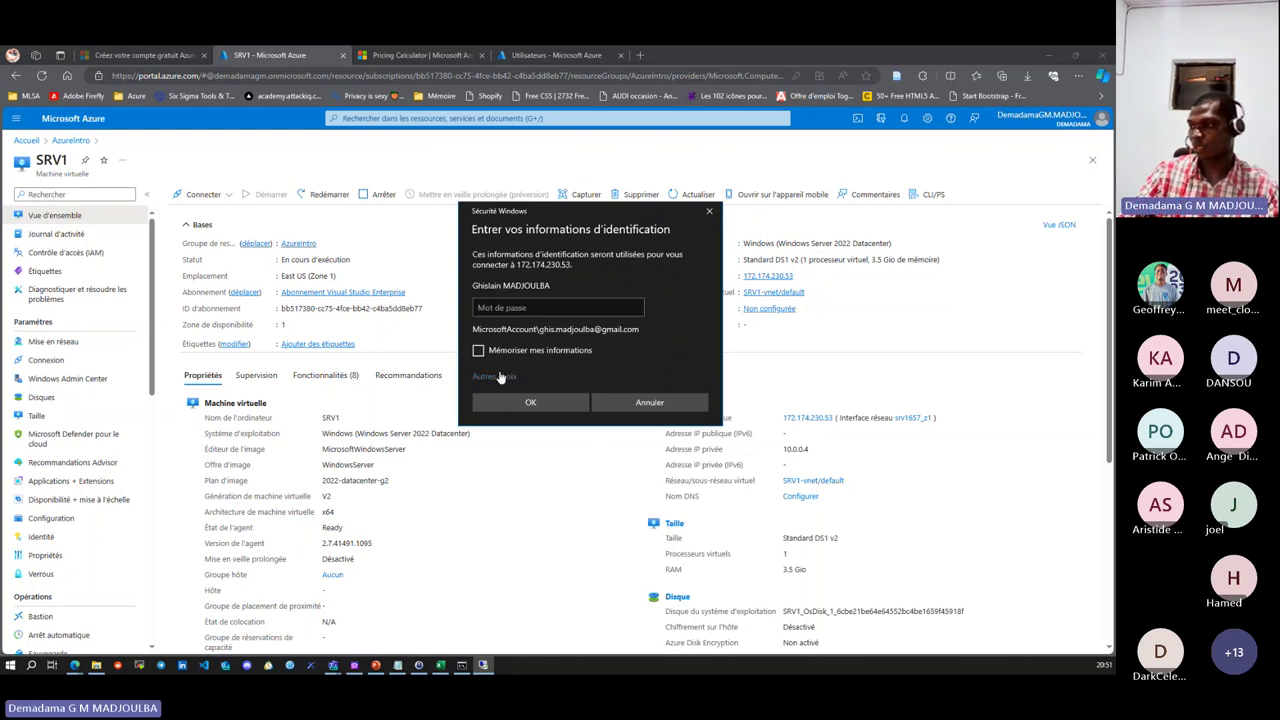
{"action": "left_click", "coordinate": [555, 414]}
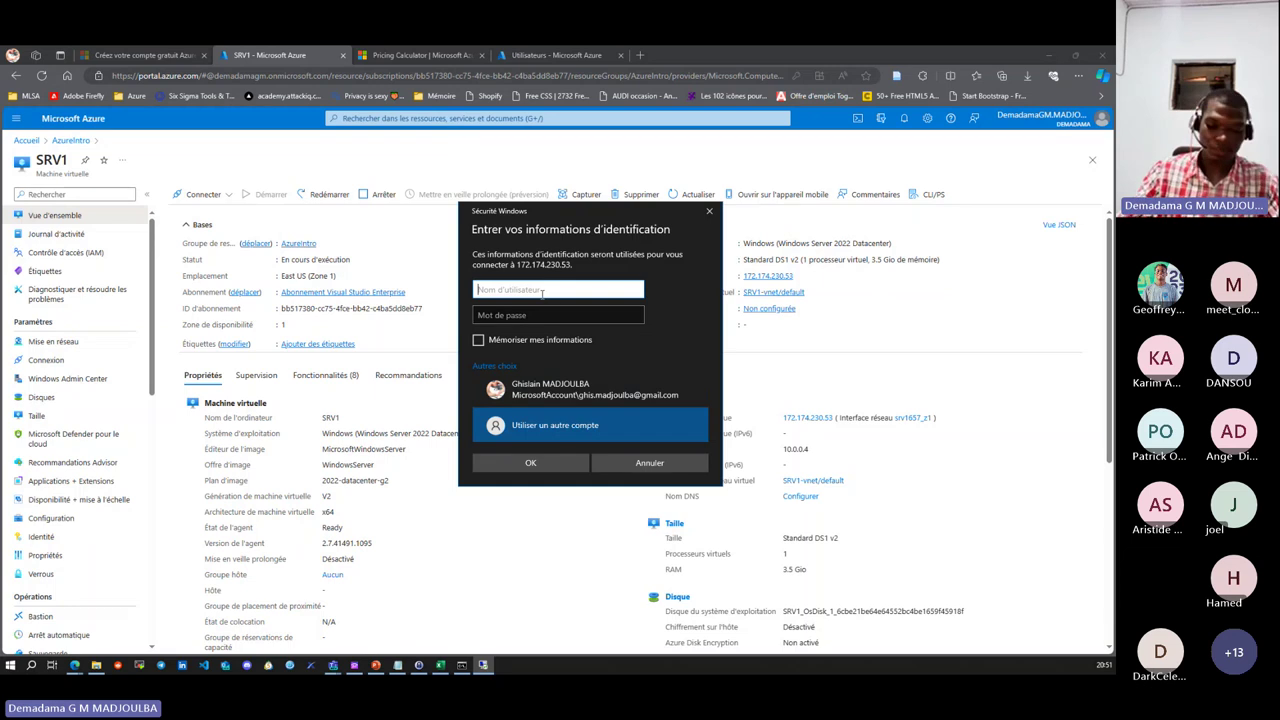
{"action": "type", "text": "ghislain"}
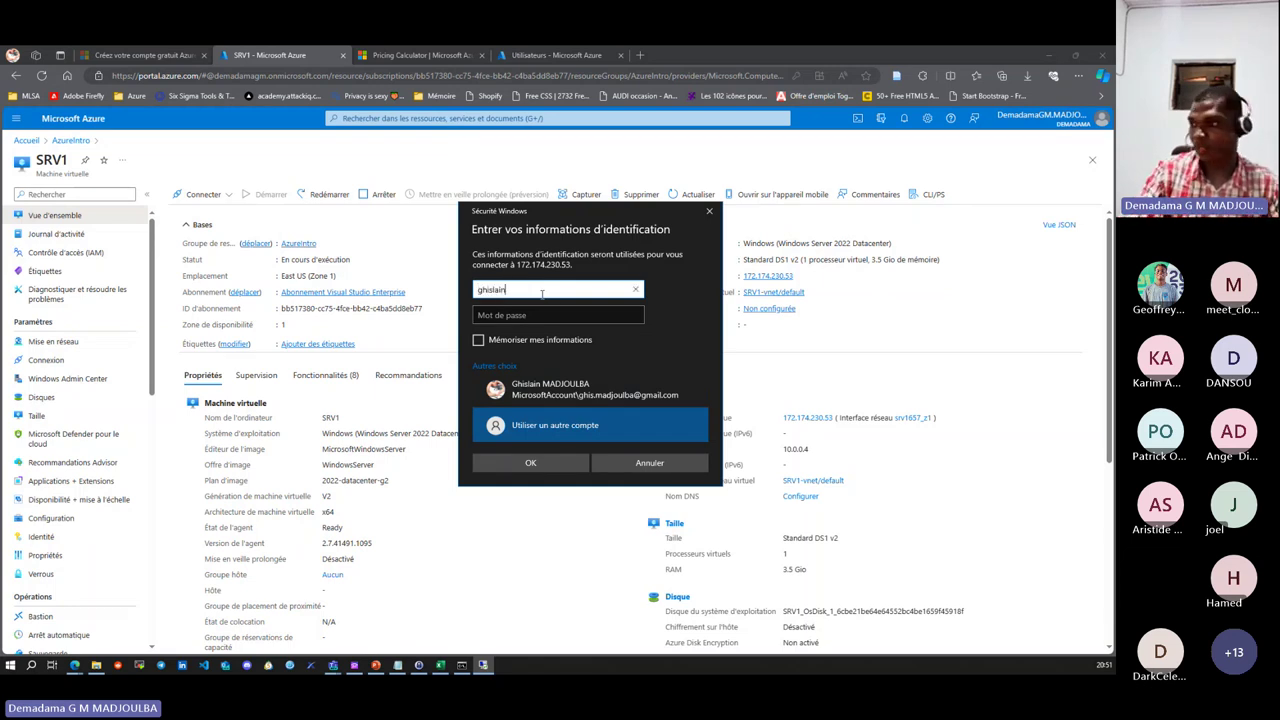
{"action": "key", "text": "Tab"}
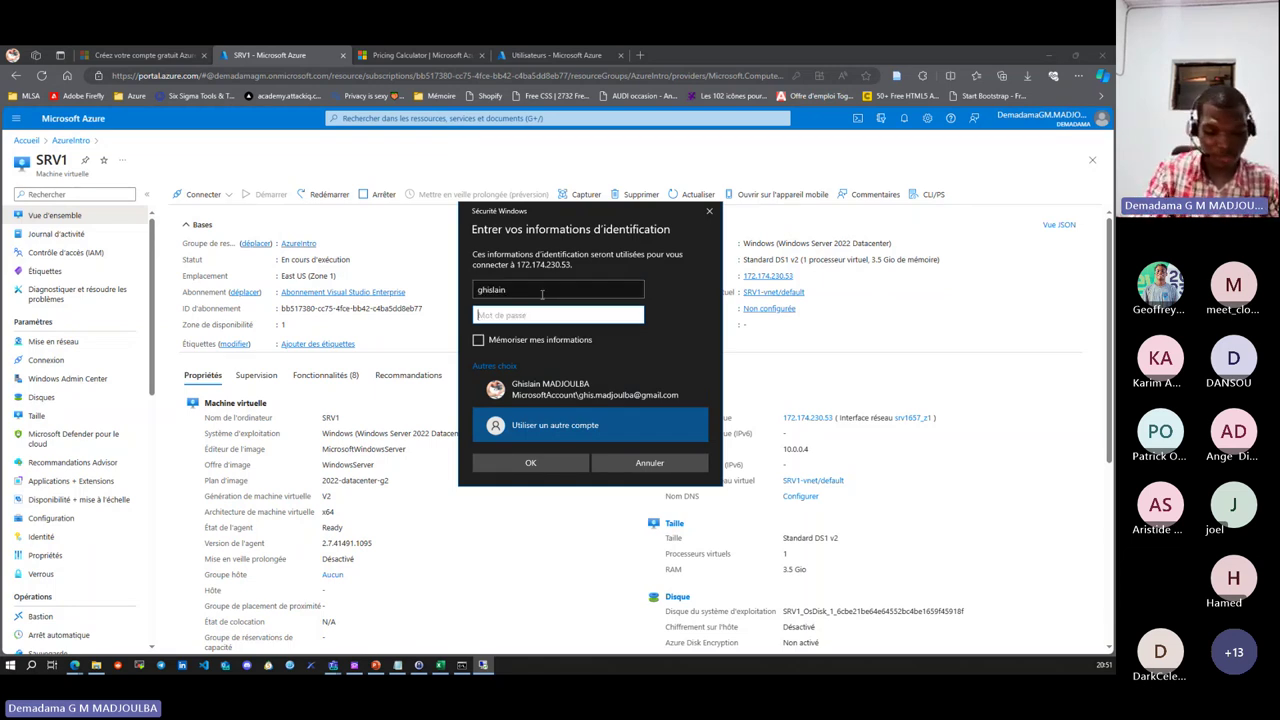
{"action": "type", "text": "****"}
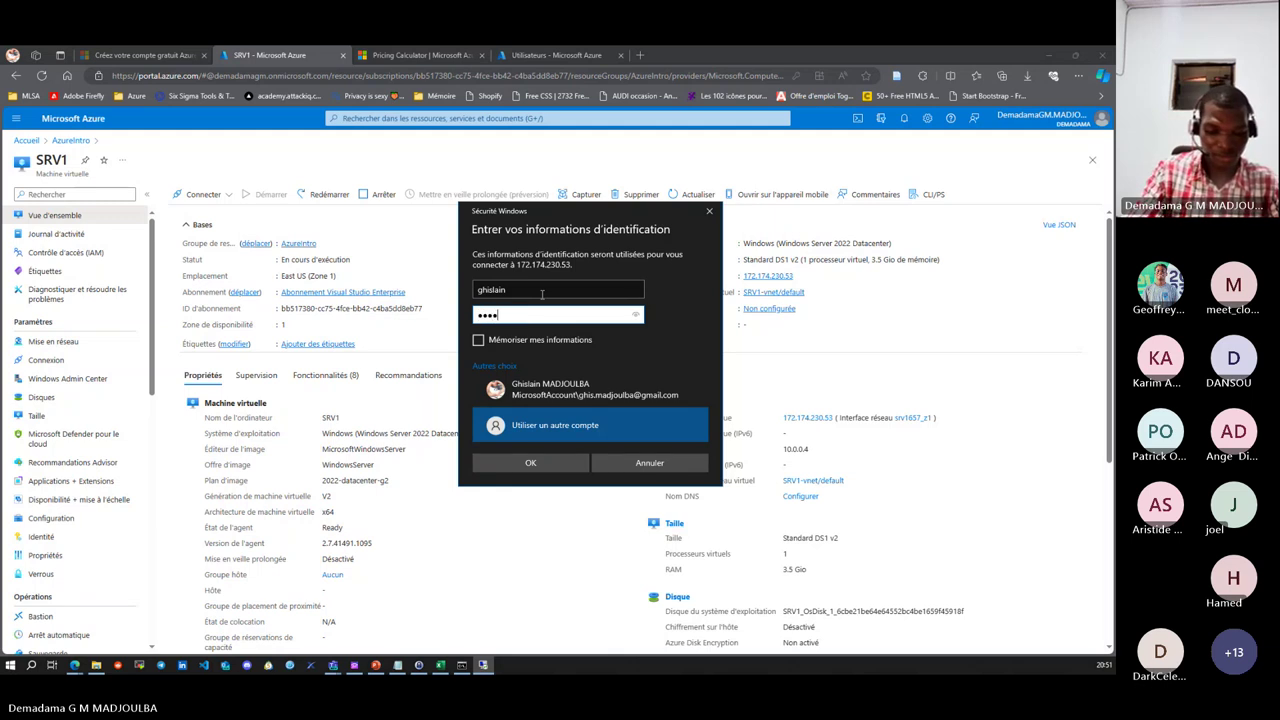
{"action": "type", "text": "********"}
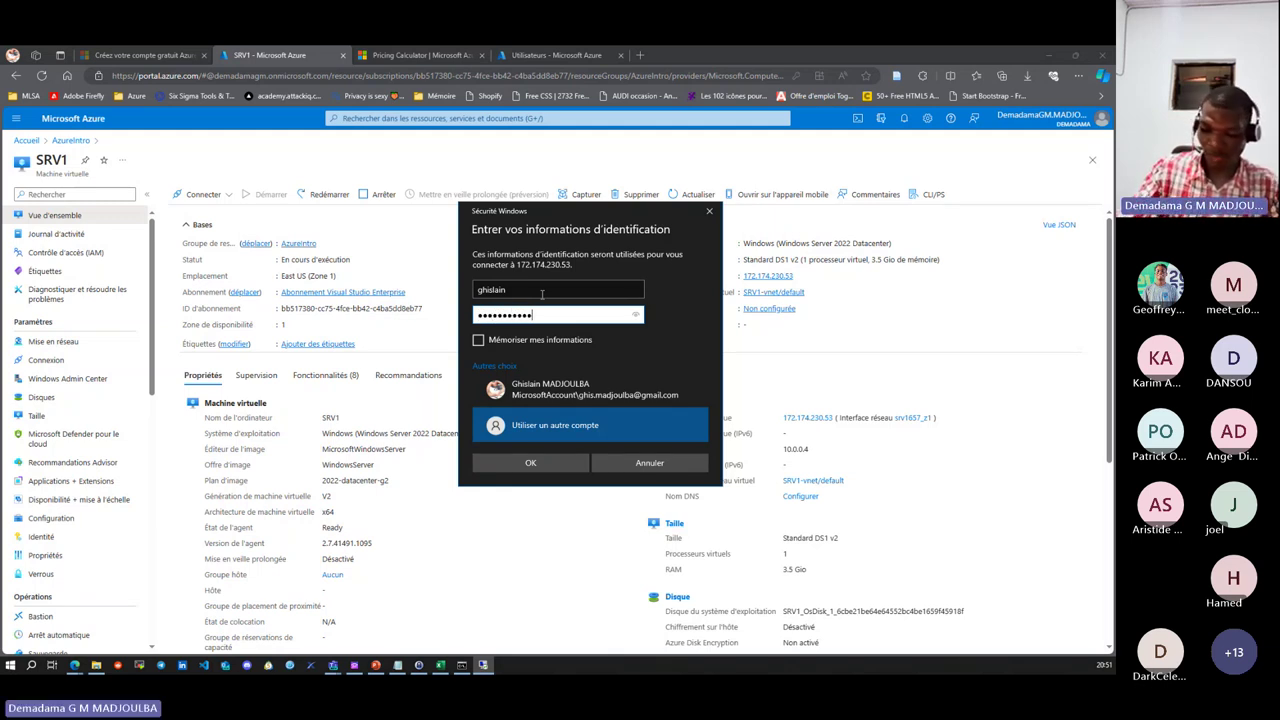
{"action": "type", "text": "**"}
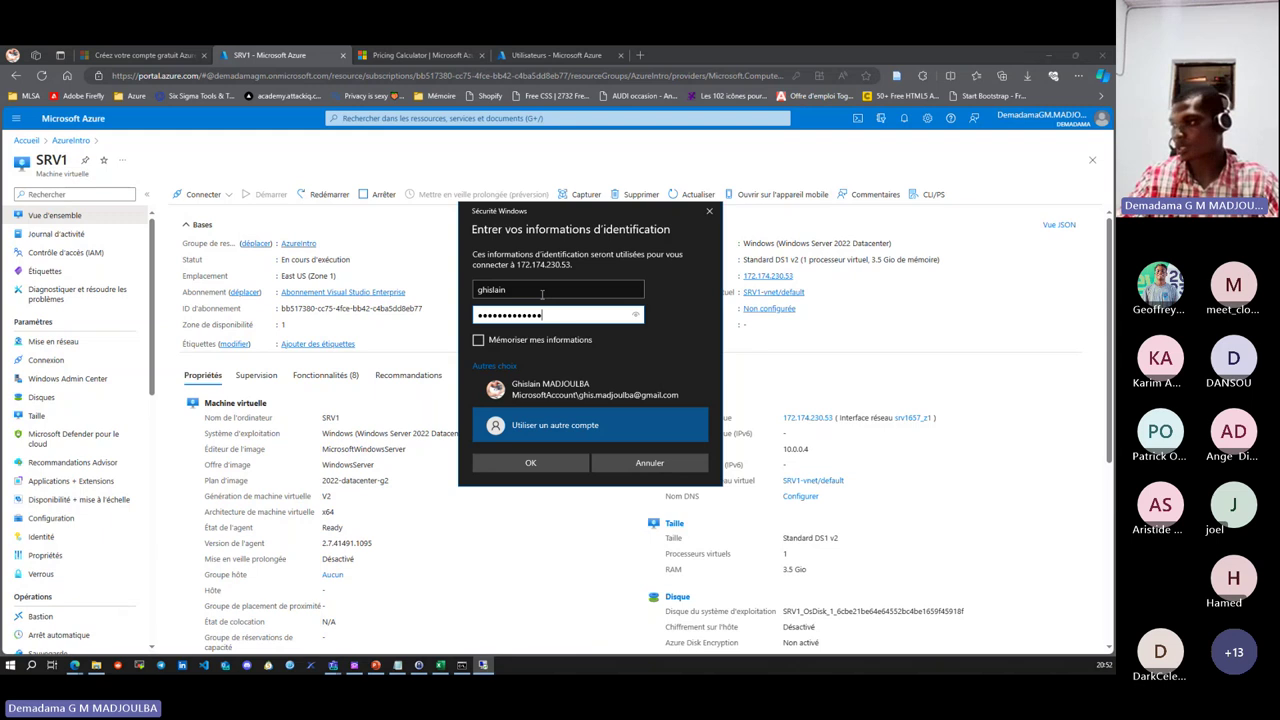
{"action": "left_click", "coordinate": [530, 462]}
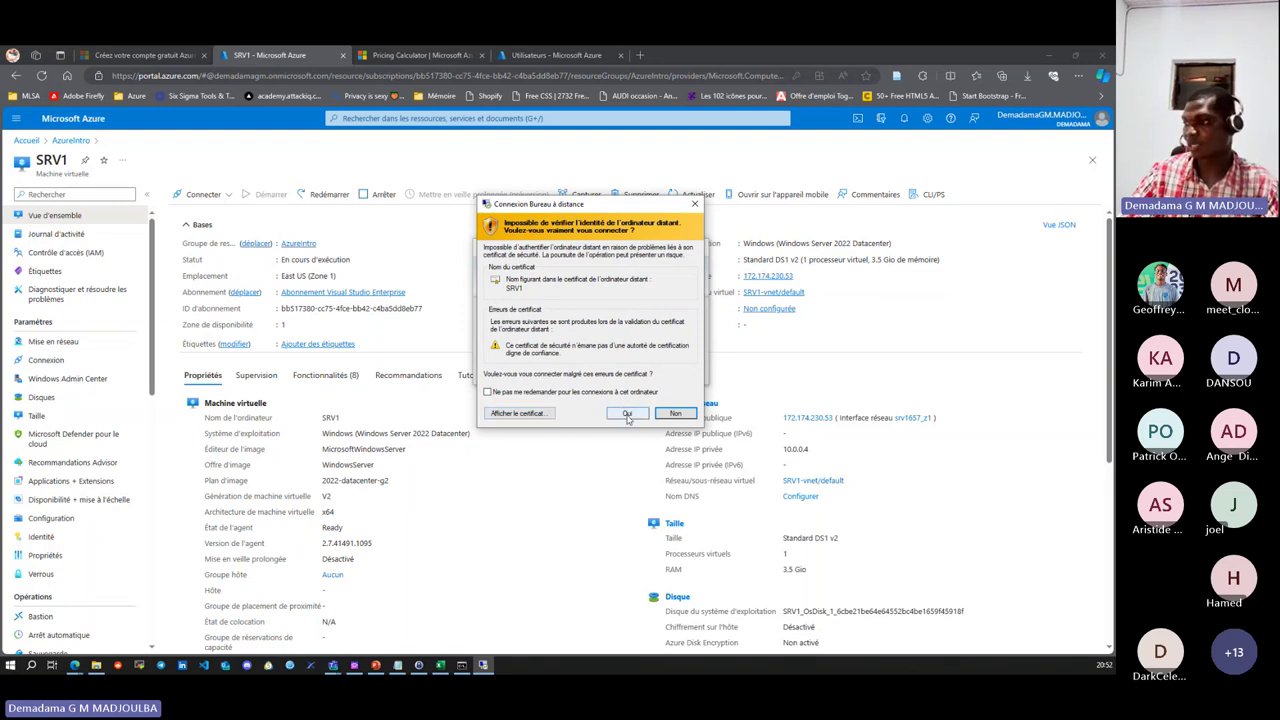
{"action": "left_click", "coordinate": [627, 414]}
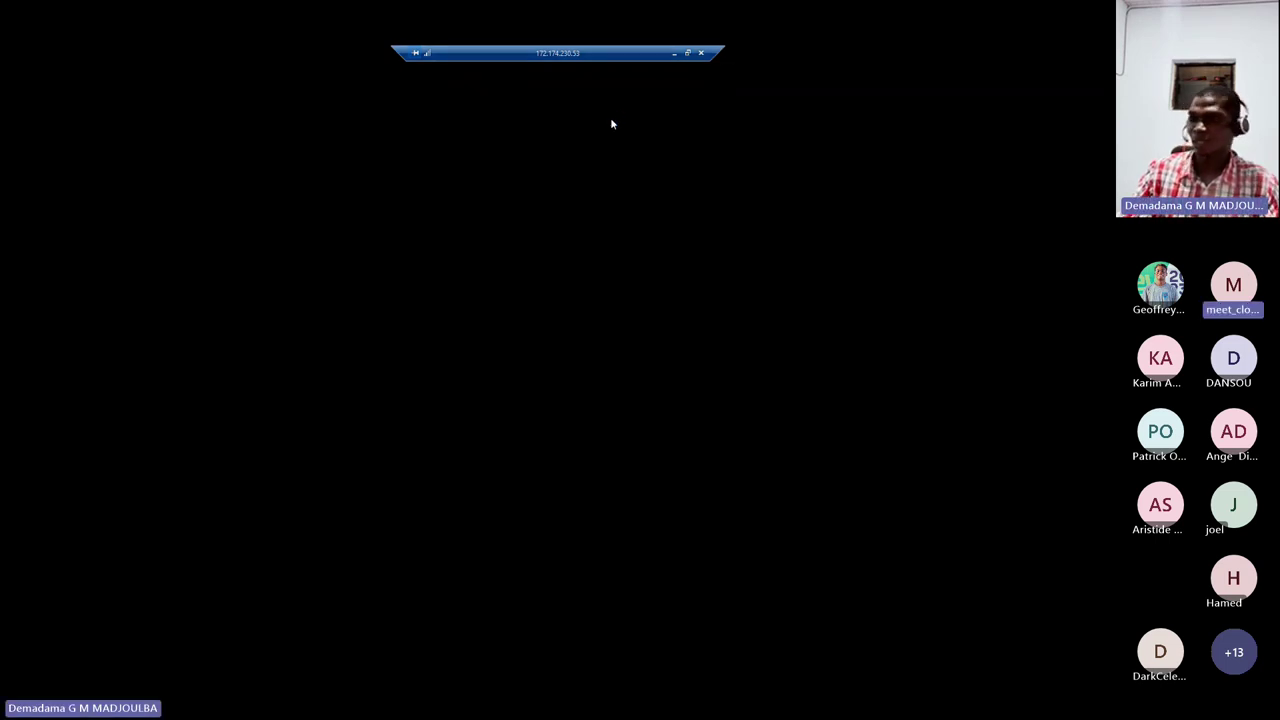
- Reduce the remote session to a window to open SRV1's connection page in the Azure portal, and bring the session back full screen
{"action": "left_click", "coordinate": [687, 53]}
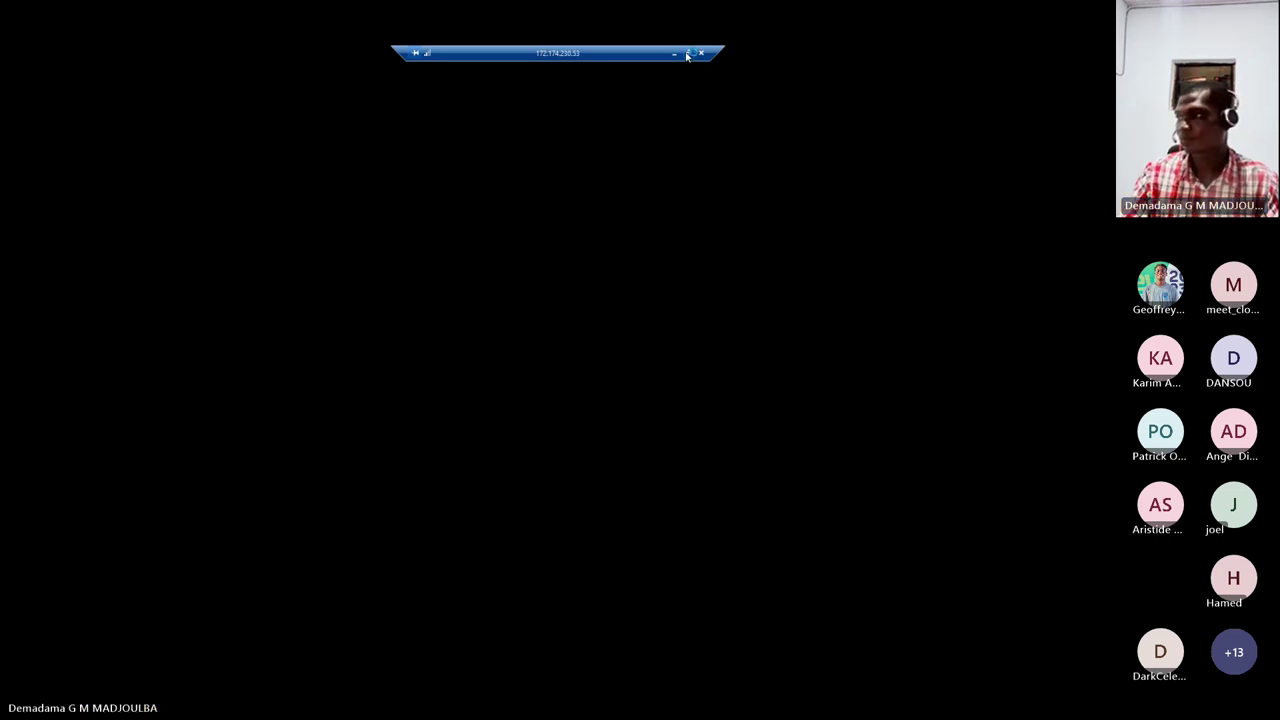
{"action": "mouse_move", "coordinate": [460, 194]}
{"action": "left_mouse_down"}
{"action": "mouse_move", "coordinate": [716, 203]}
{"action": "mouse_move", "coordinate": [566, 254]}
{"action": "mouse_move", "coordinate": [551, 182]}
{"action": "mouse_move", "coordinate": [453, 196]}
{"action": "left_mouse_up"}
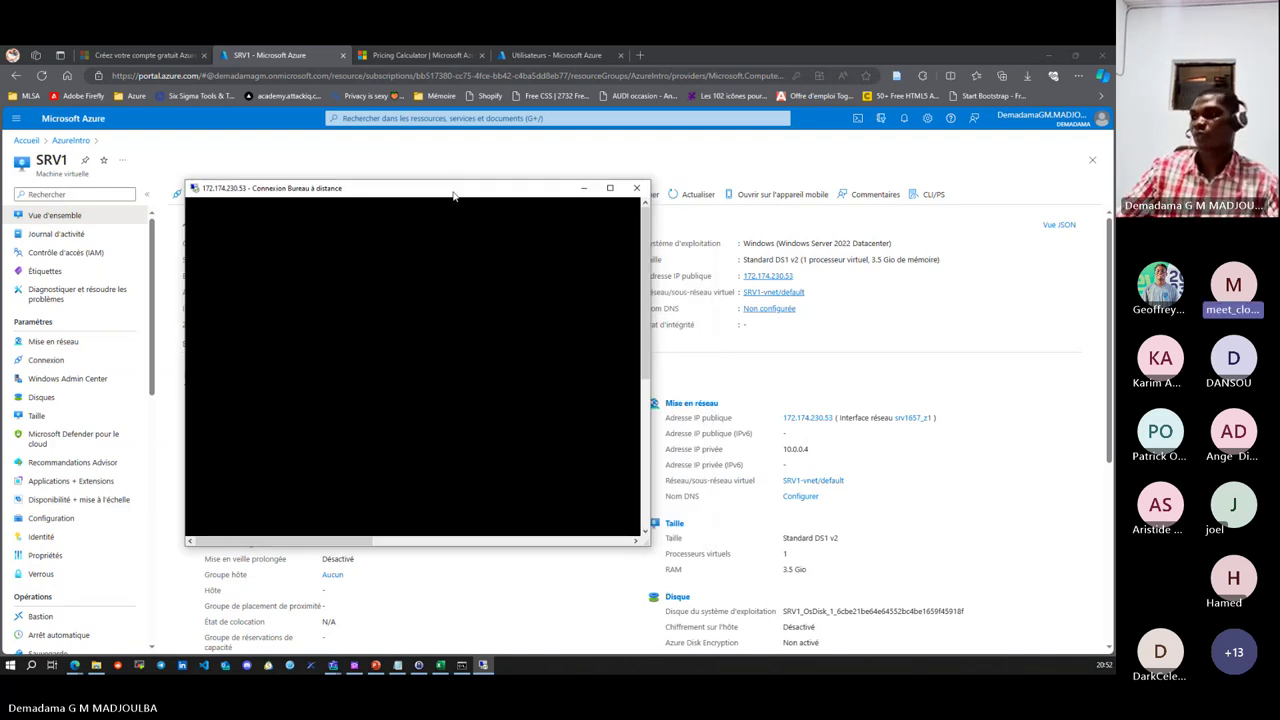
{"action": "left_click", "coordinate": [46, 360]}
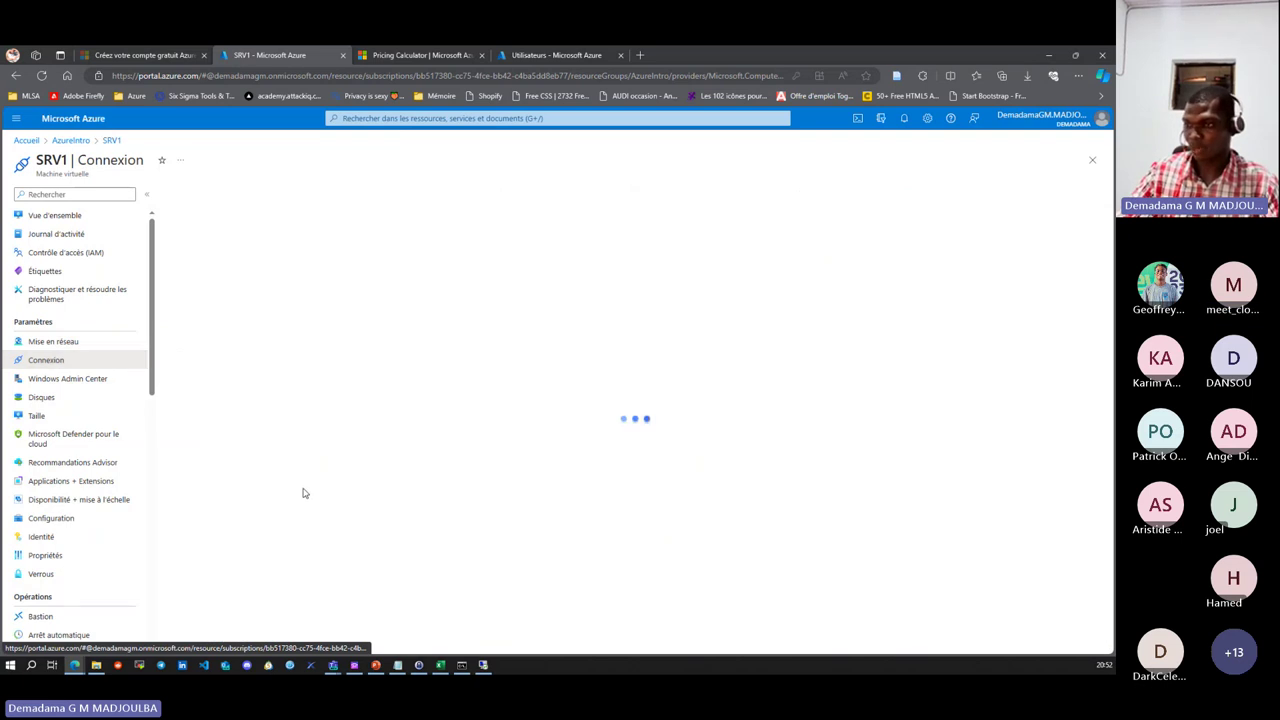
{"action": "left_click", "coordinate": [483, 664]}
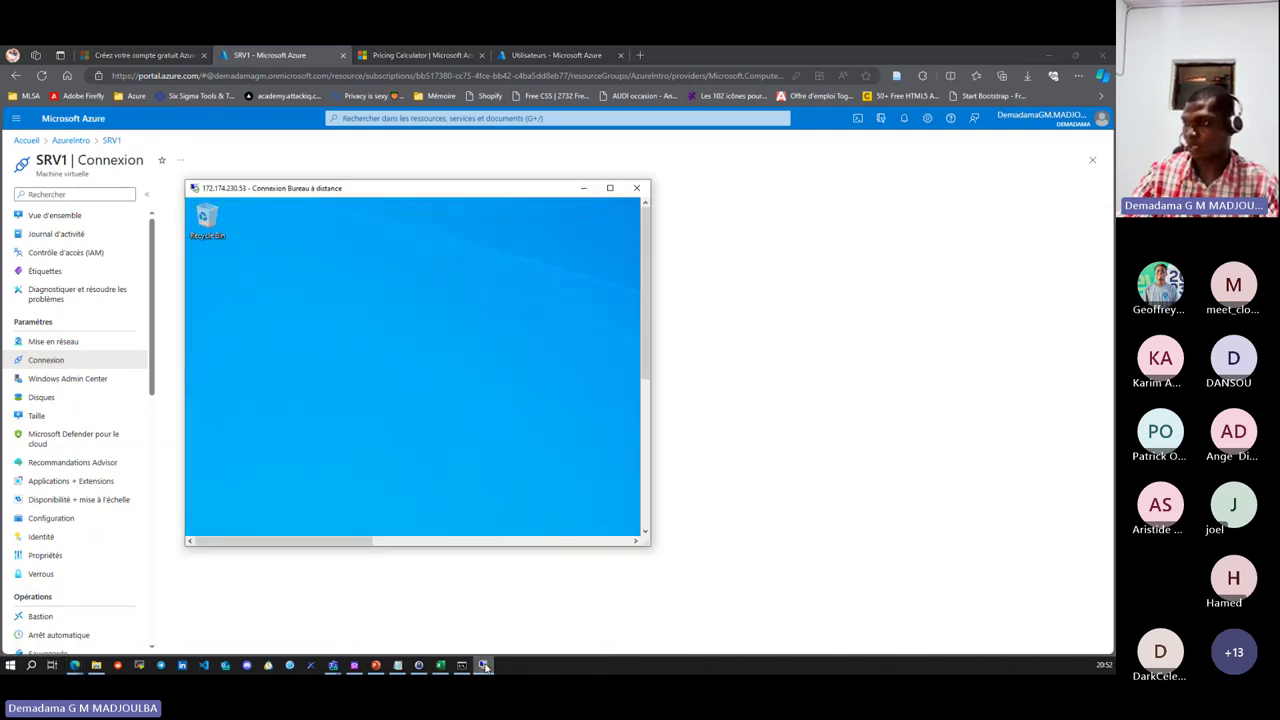
{"action": "left_click", "coordinate": [612, 184]}
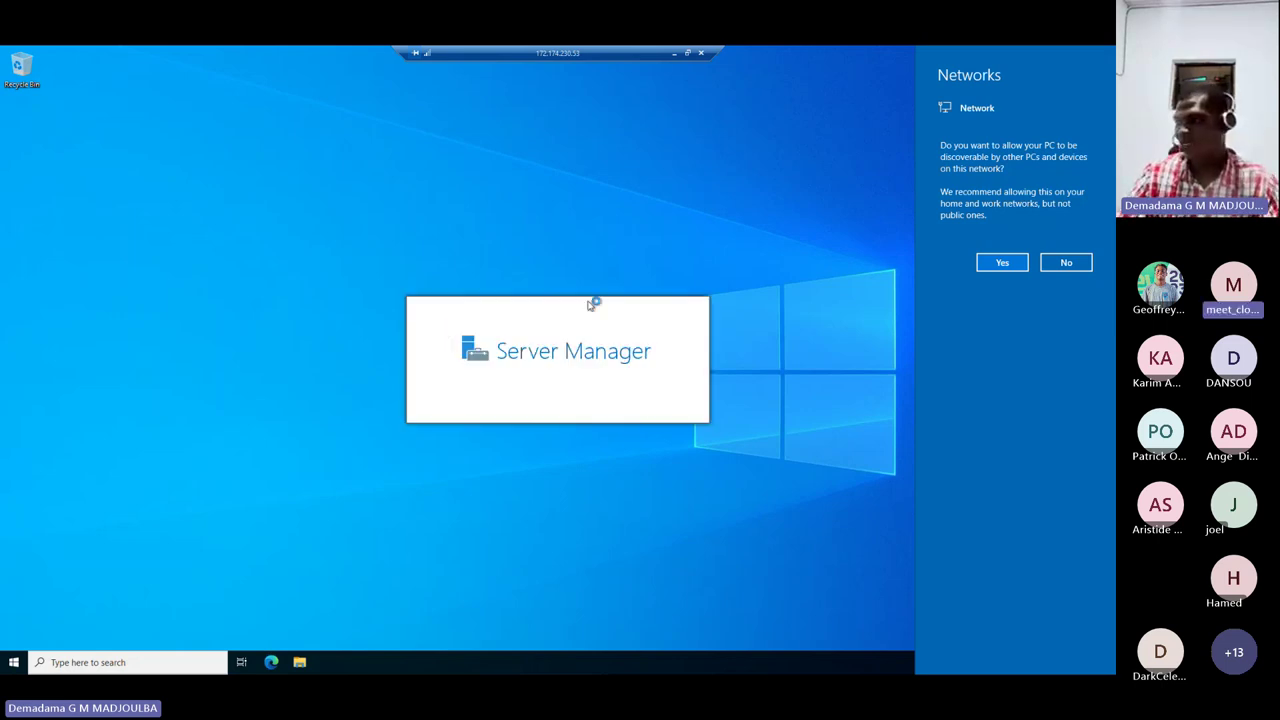
- Allow the server to be discoverable on the network and show the Local Server properties in Server Manager
{"action": "left_click", "coordinate": [1010, 264]}
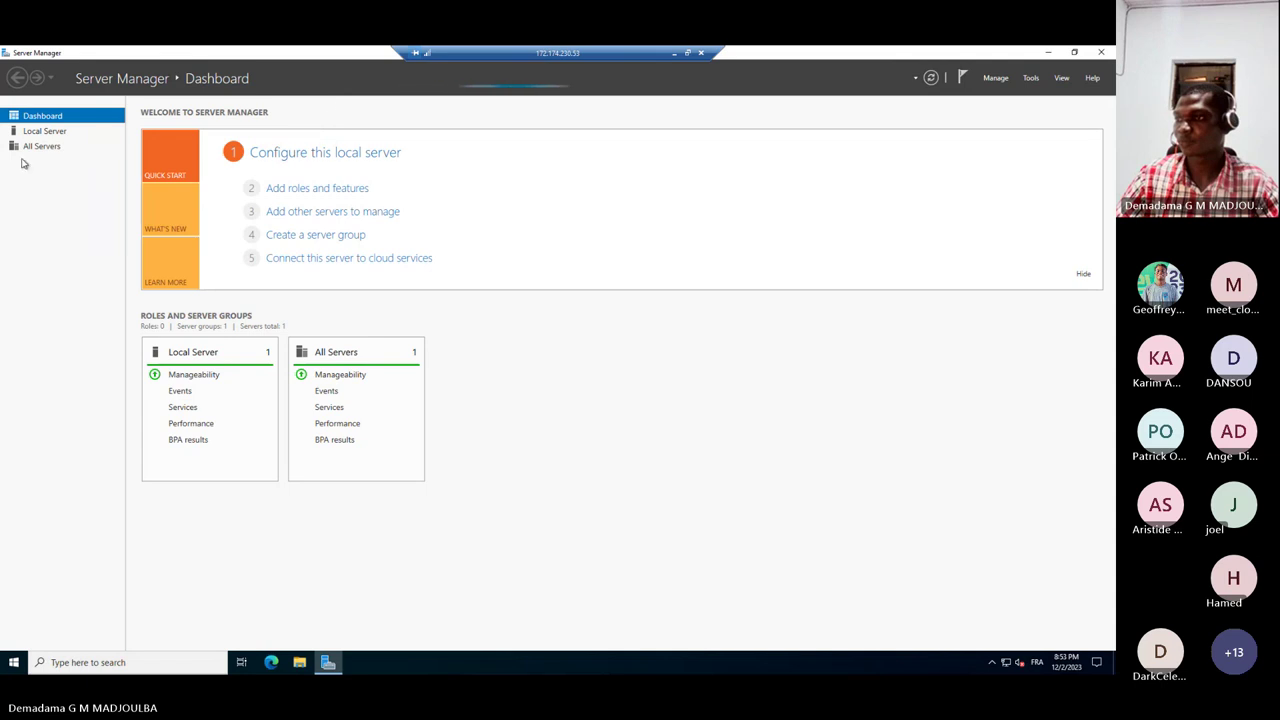
{"action": "left_click", "coordinate": [50, 134]}
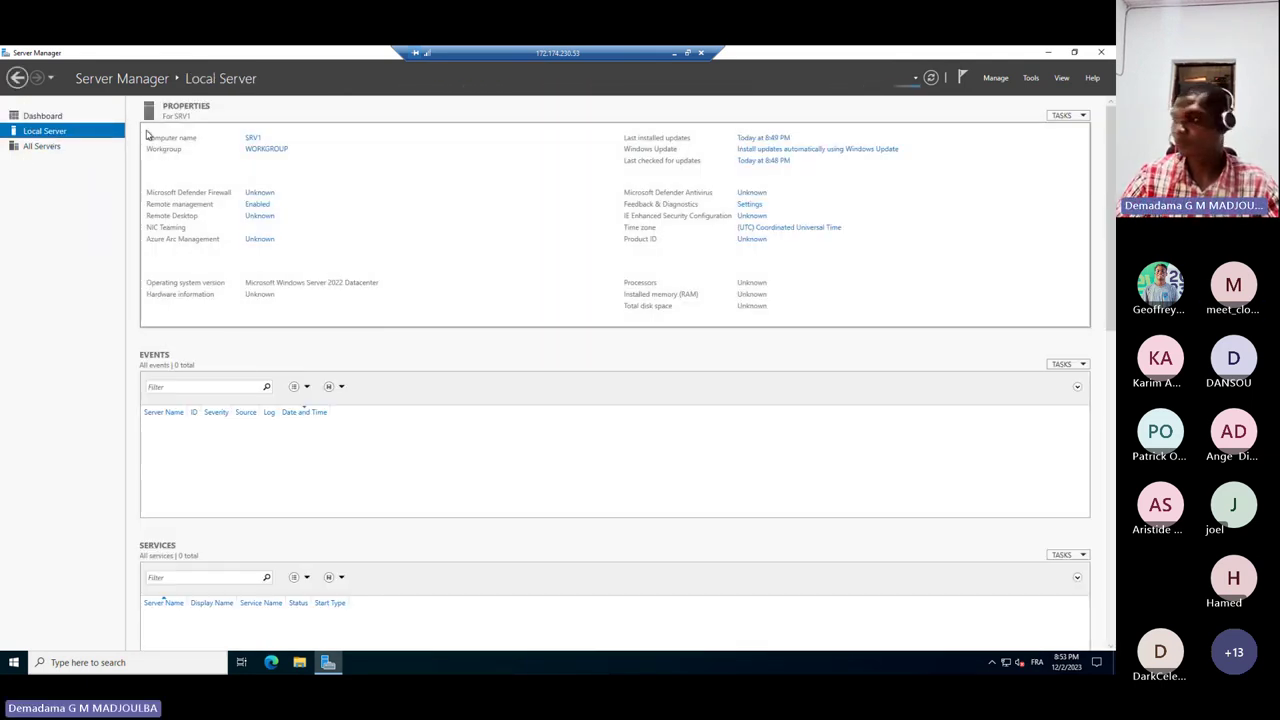
- Check the server's Windows version with winver and view its Ethernet adapter in Network Connections, closing both windows
{"action": "key", "text": "super+r"}
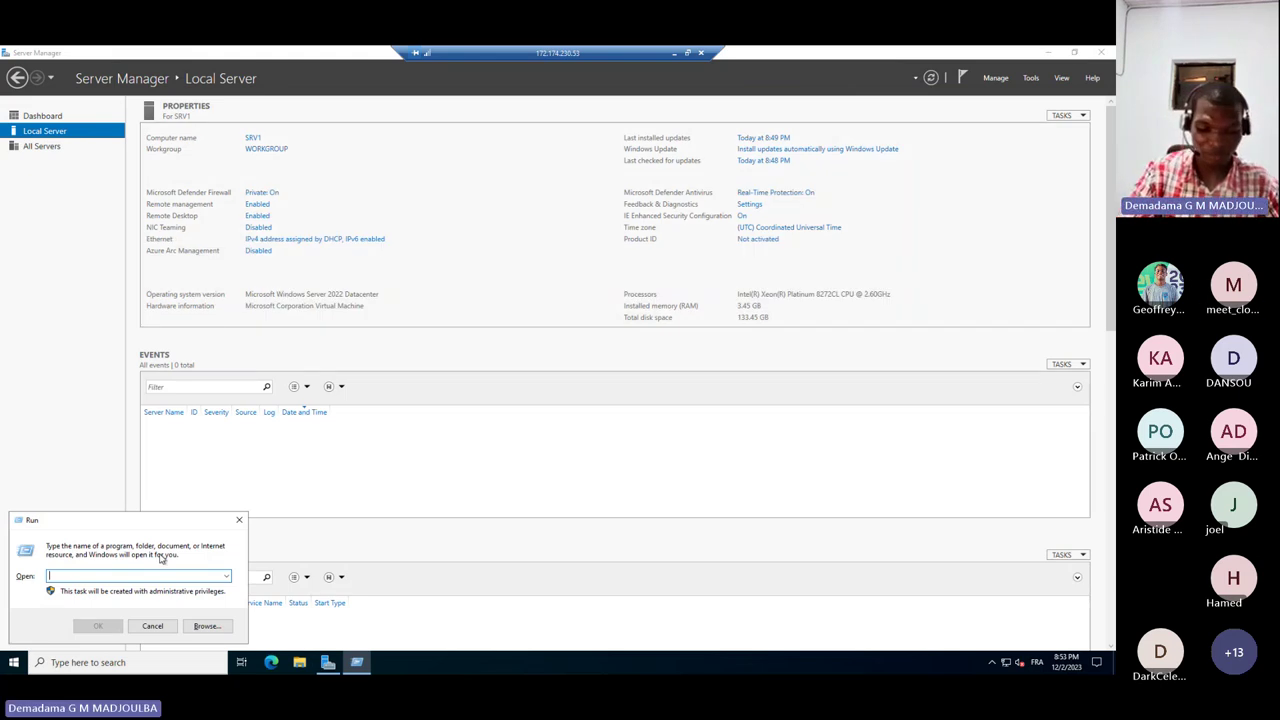
{"action": "type", "text": "winver"}
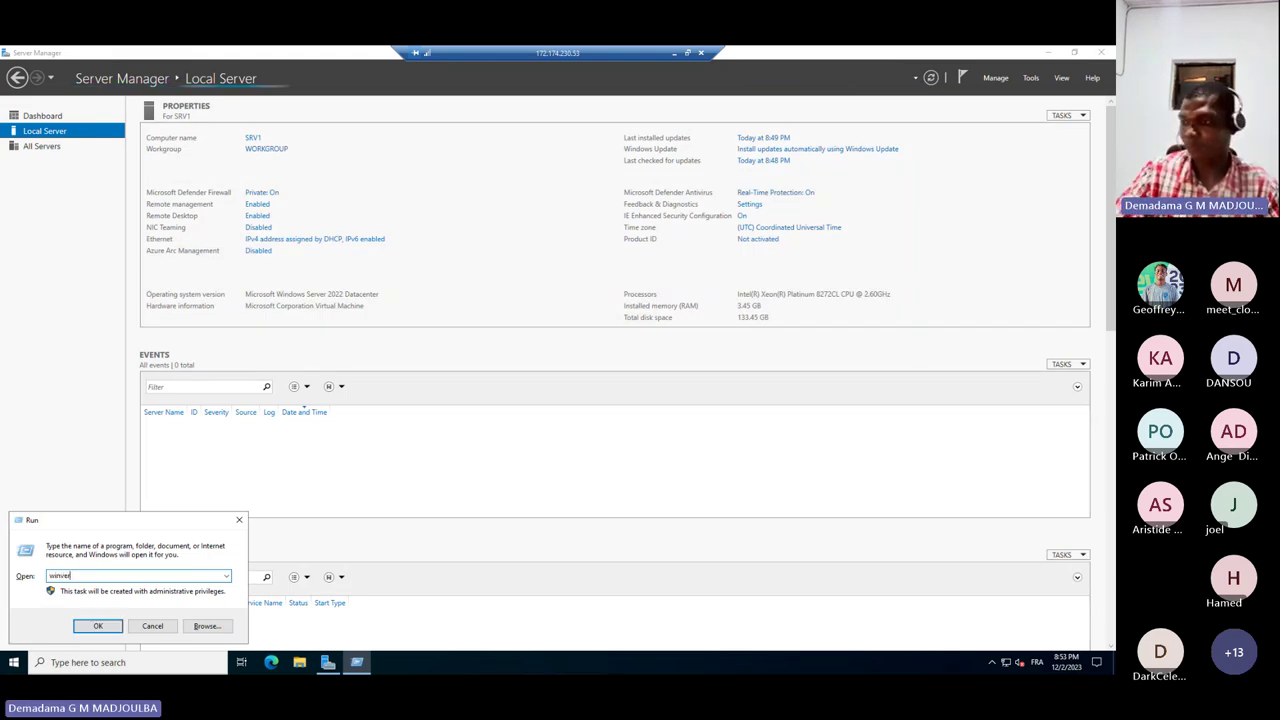
{"action": "key", "text": "Return"}
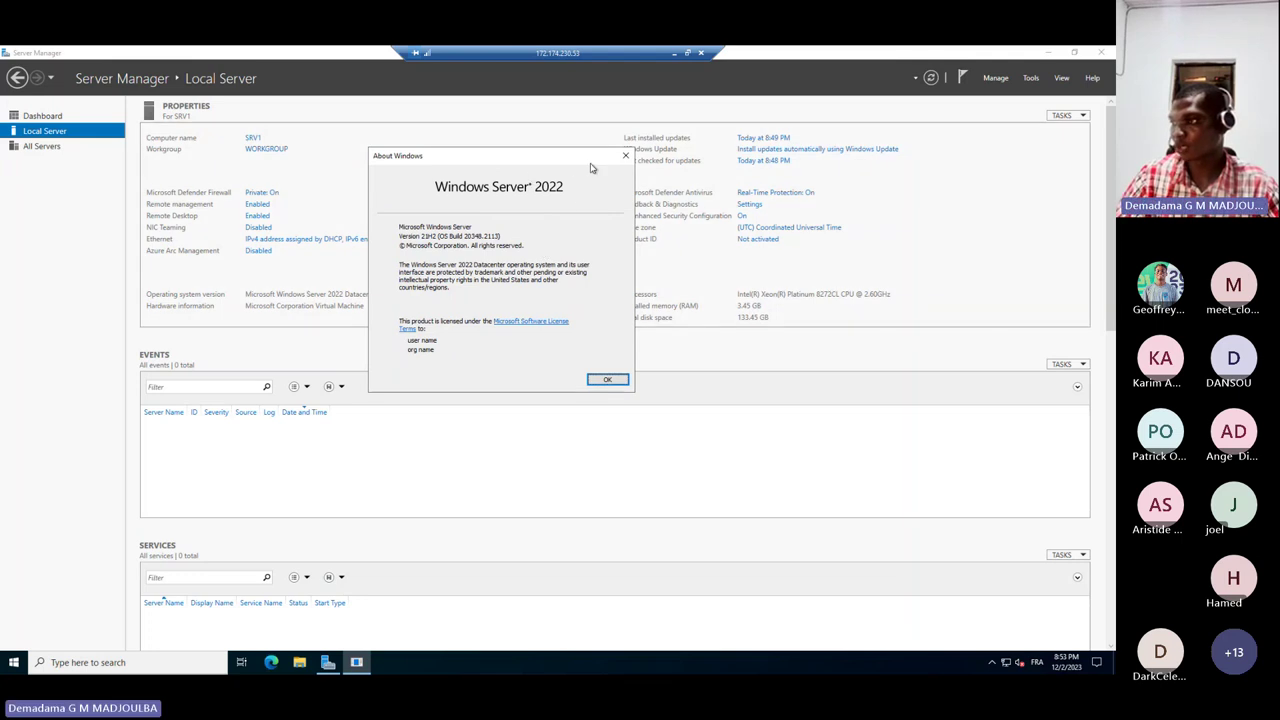
{"action": "left_click", "coordinate": [624, 156]}
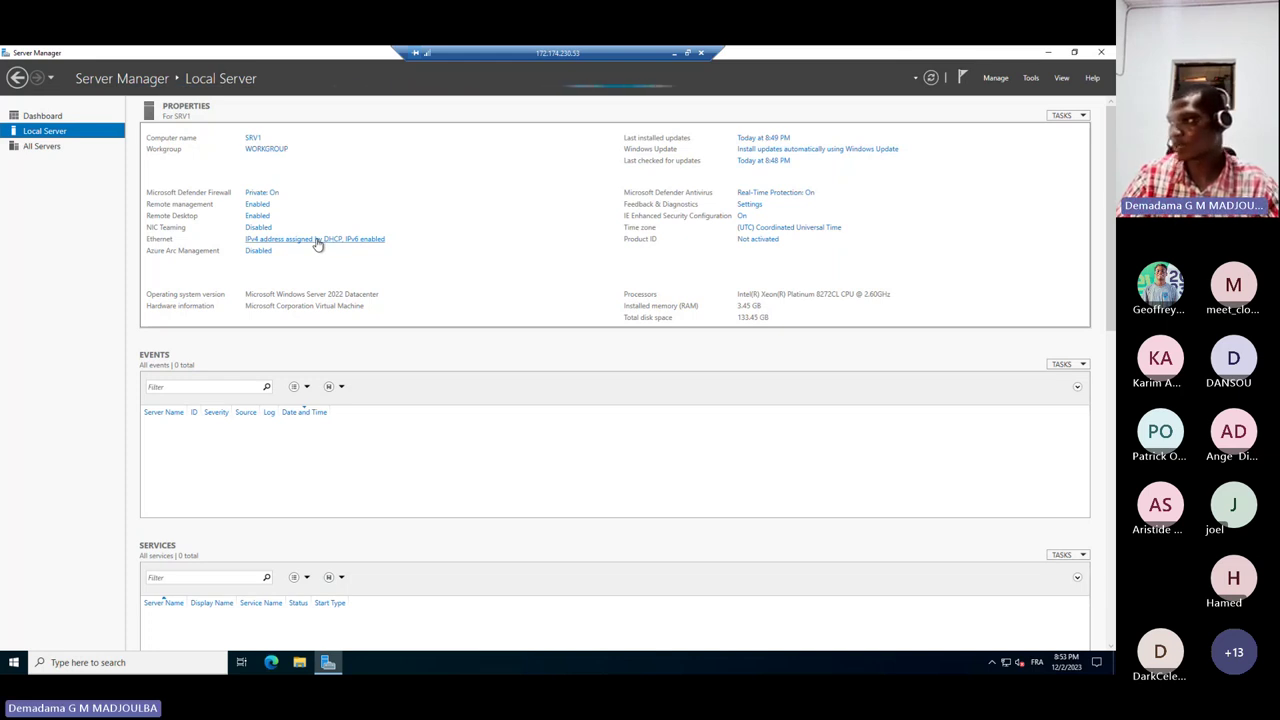
{"action": "left_click", "coordinate": [335, 240]}
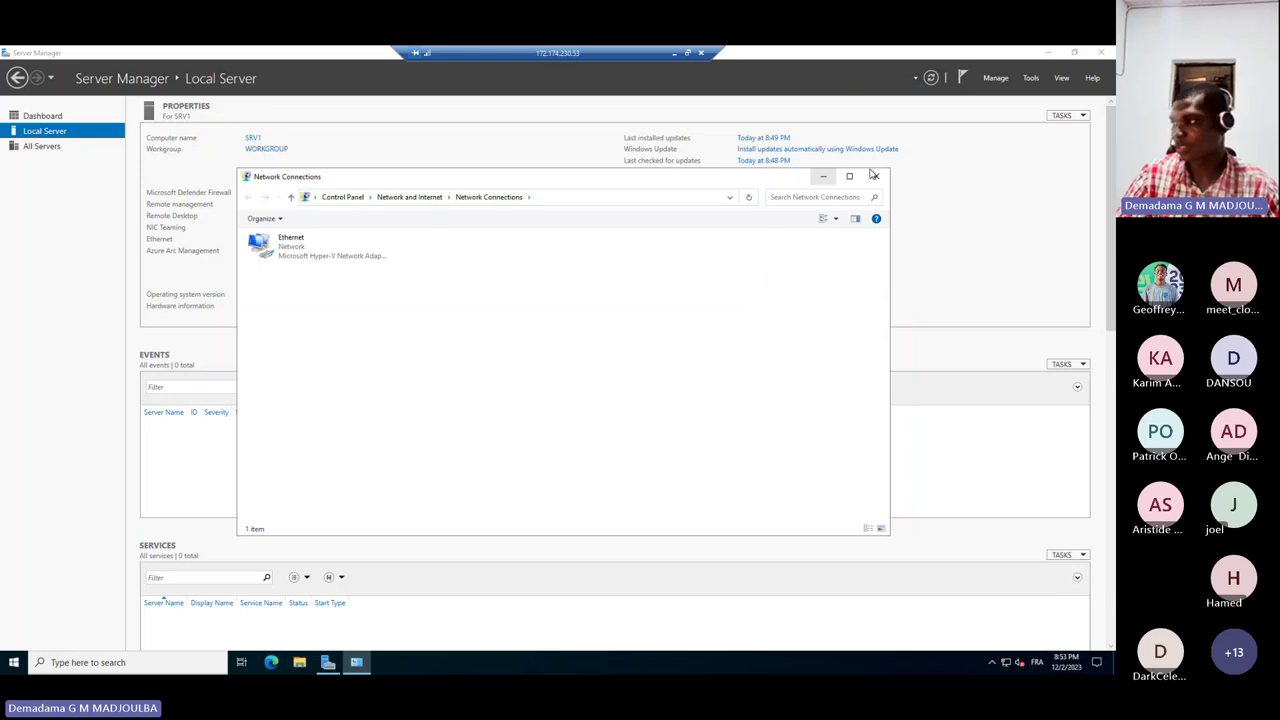
{"action": "left_click", "coordinate": [876, 176]}
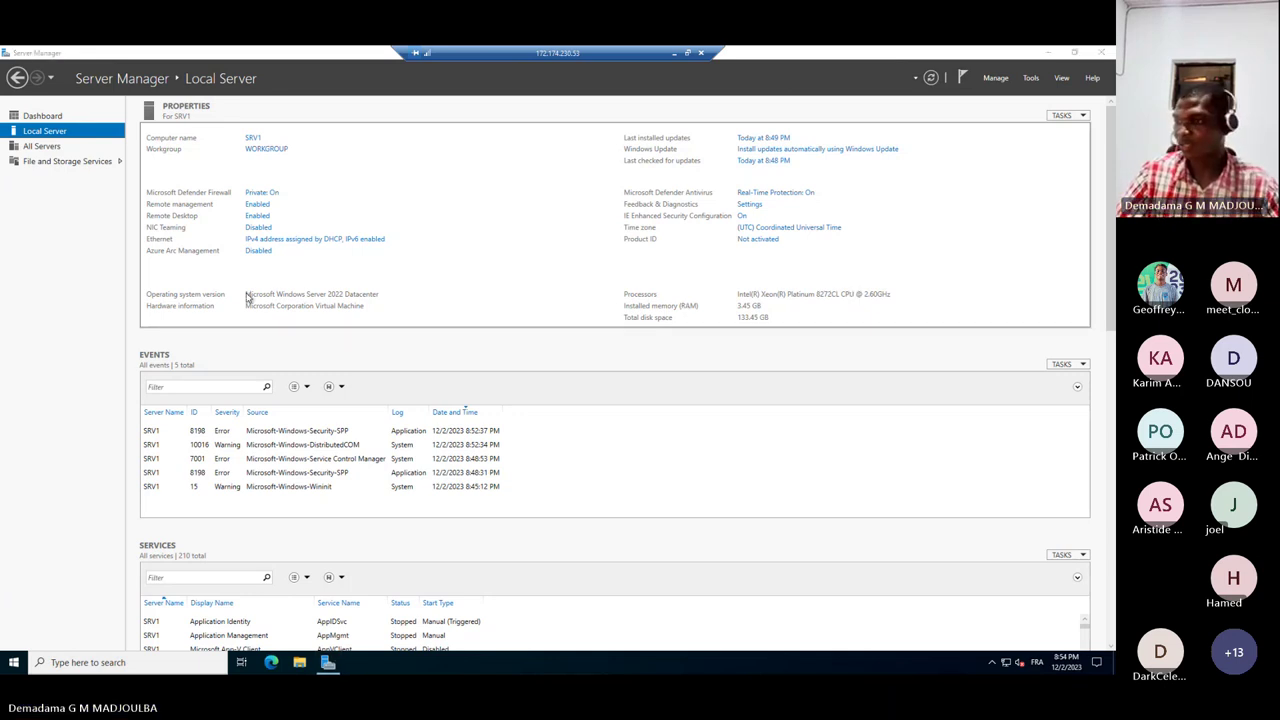
- Inspect the server's CPU performance in a maximized, detailed Task Manager and close it
{"action": "key", "text": "super"}
{"action": "key", "text": "super"}
{"action": "right_click", "coordinate": [579, 657]}
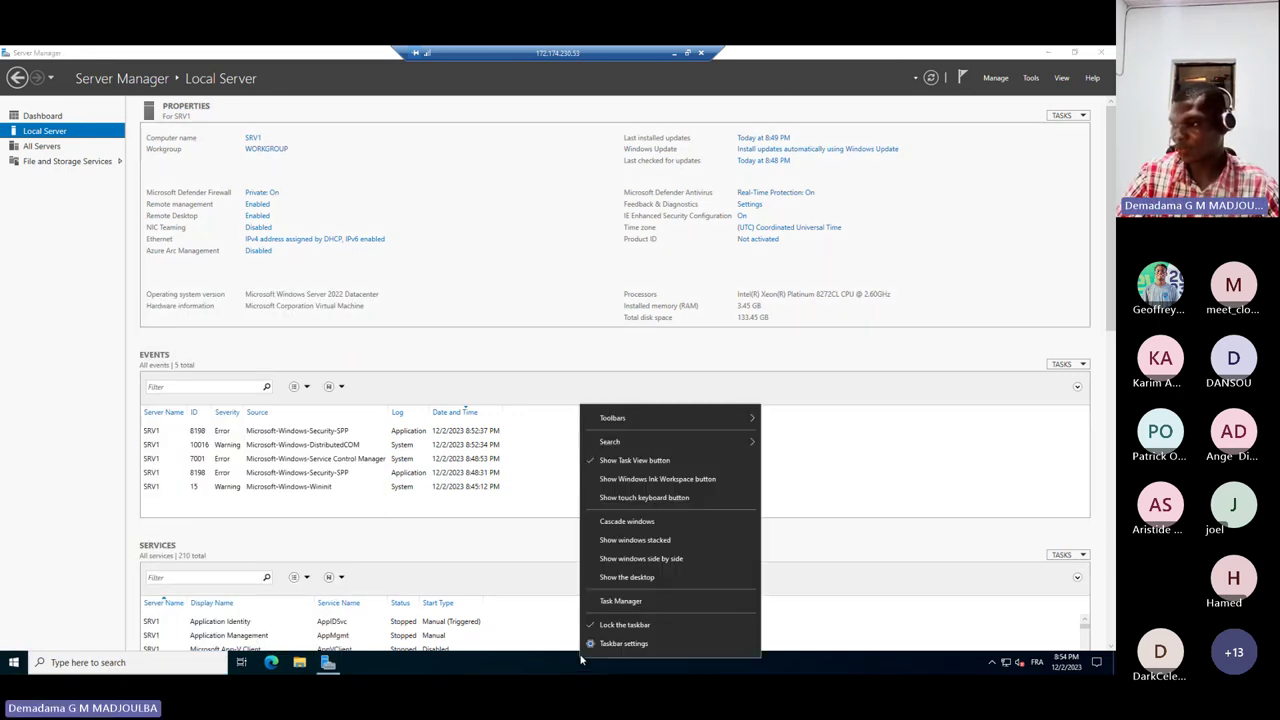
{"action": "left_click", "coordinate": [619, 604]}
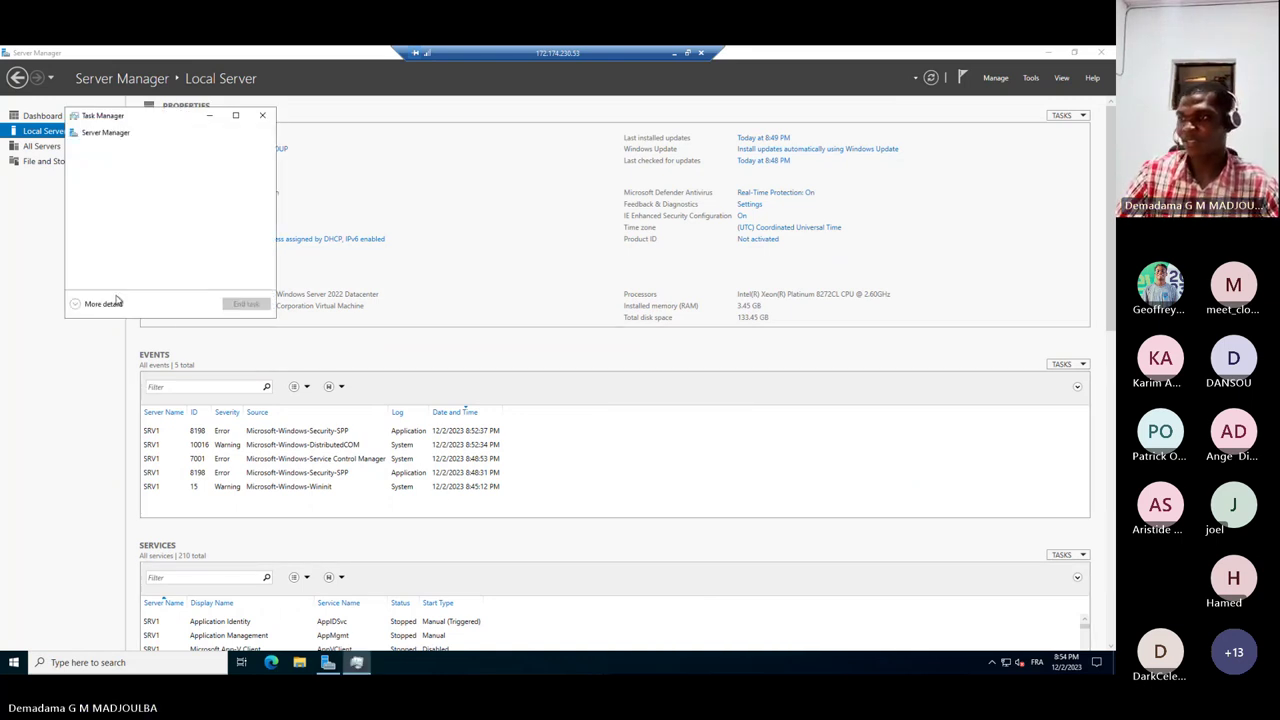
{"action": "left_click", "coordinate": [114, 300]}
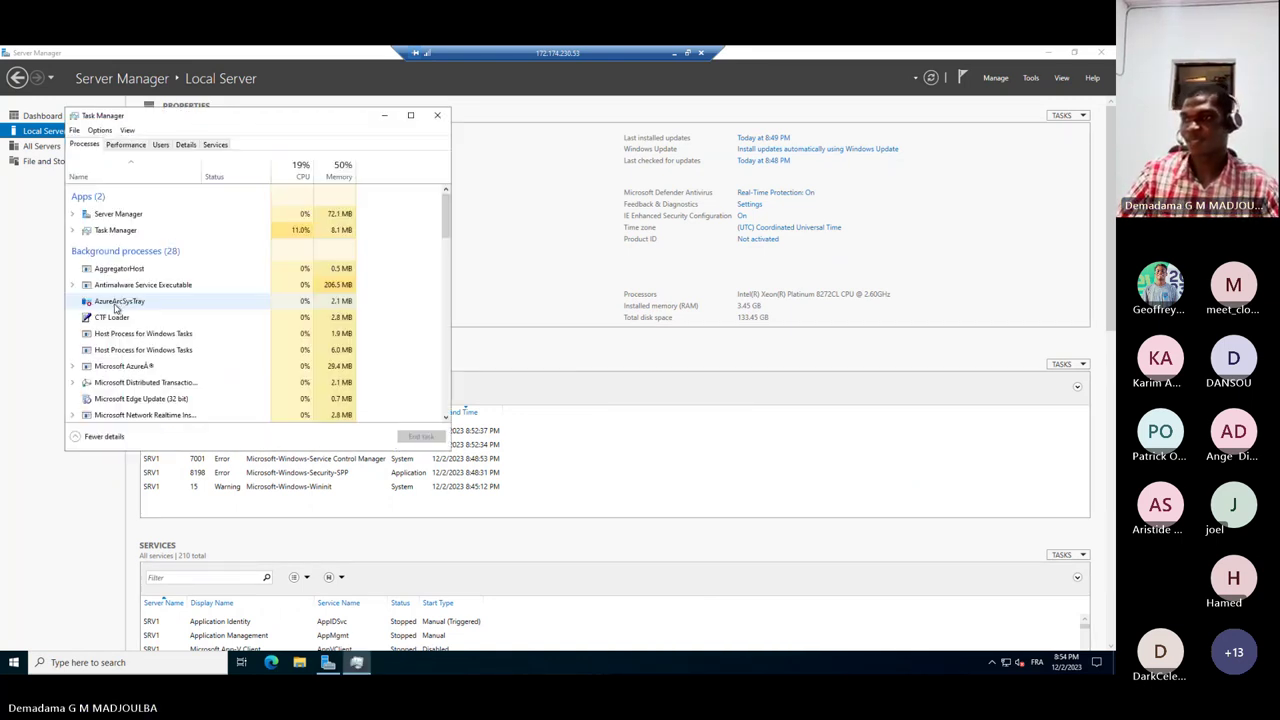
{"action": "left_click", "coordinate": [130, 145]}
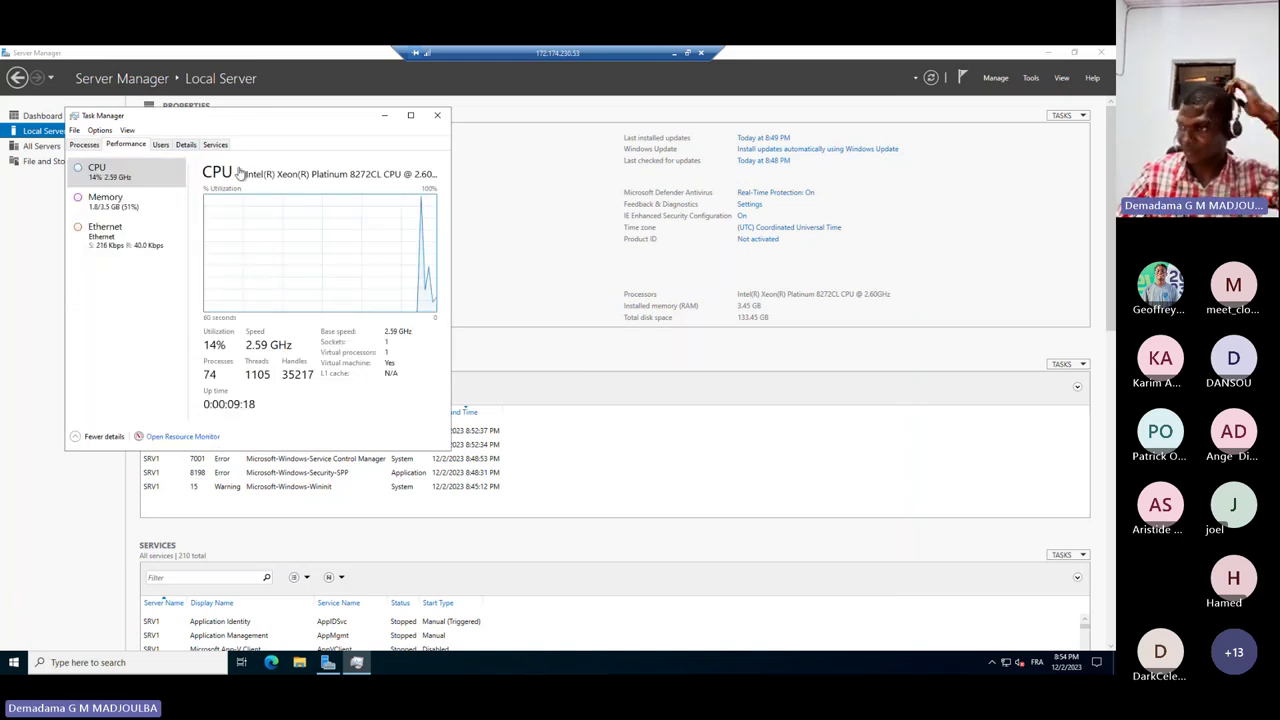
{"action": "left_click", "coordinate": [409, 117]}
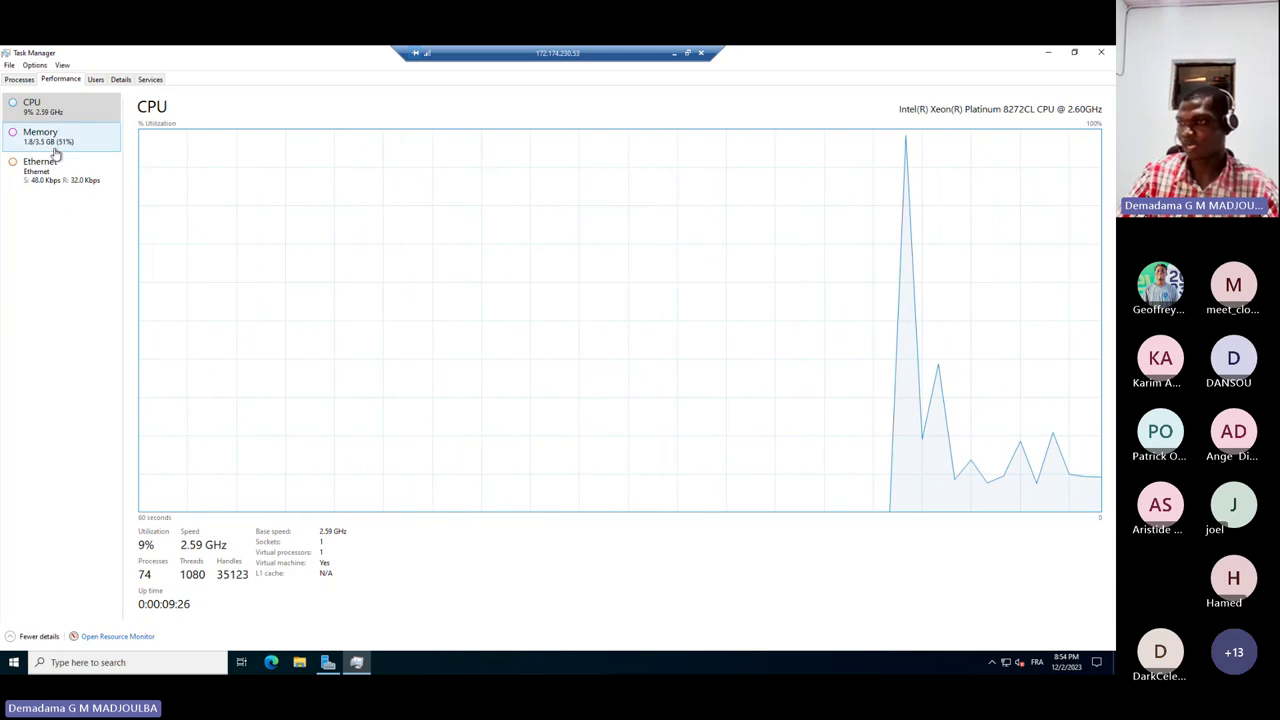
{"action": "left_click", "coordinate": [1101, 52]}
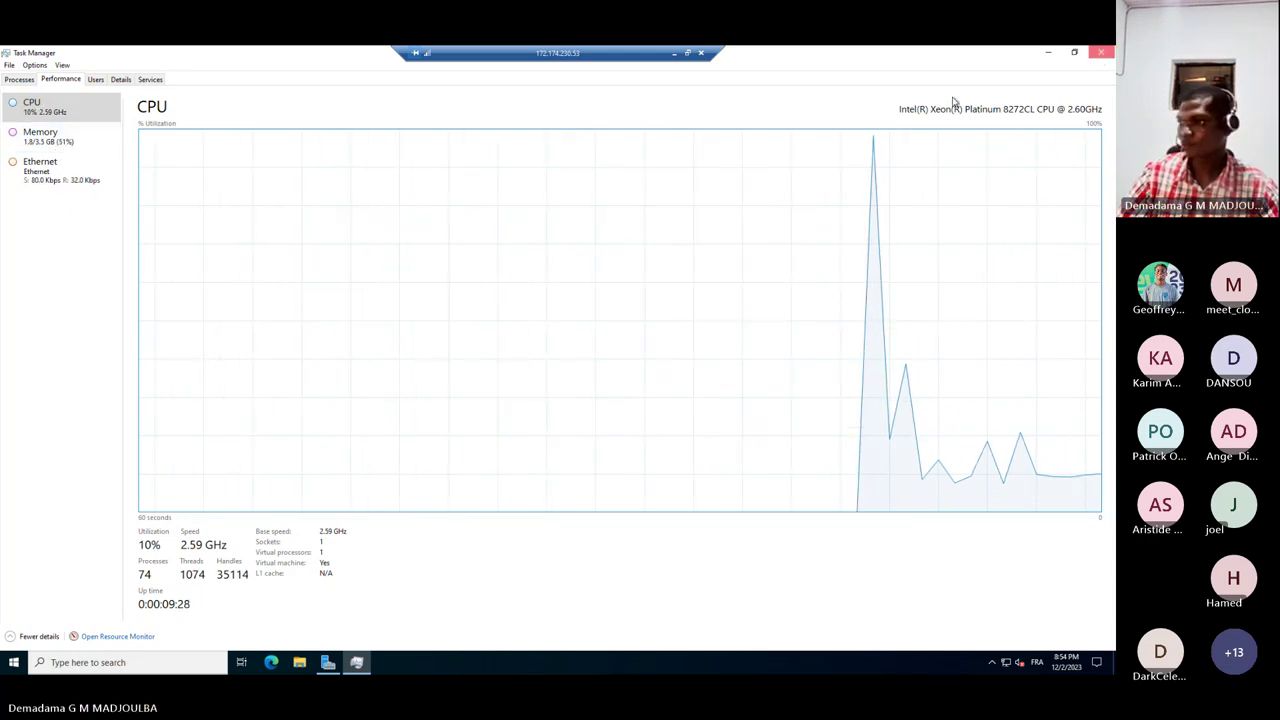
- Return to the Server Manager dashboard and close Server Manager
{"action": "left_click", "coordinate": [48, 117]}
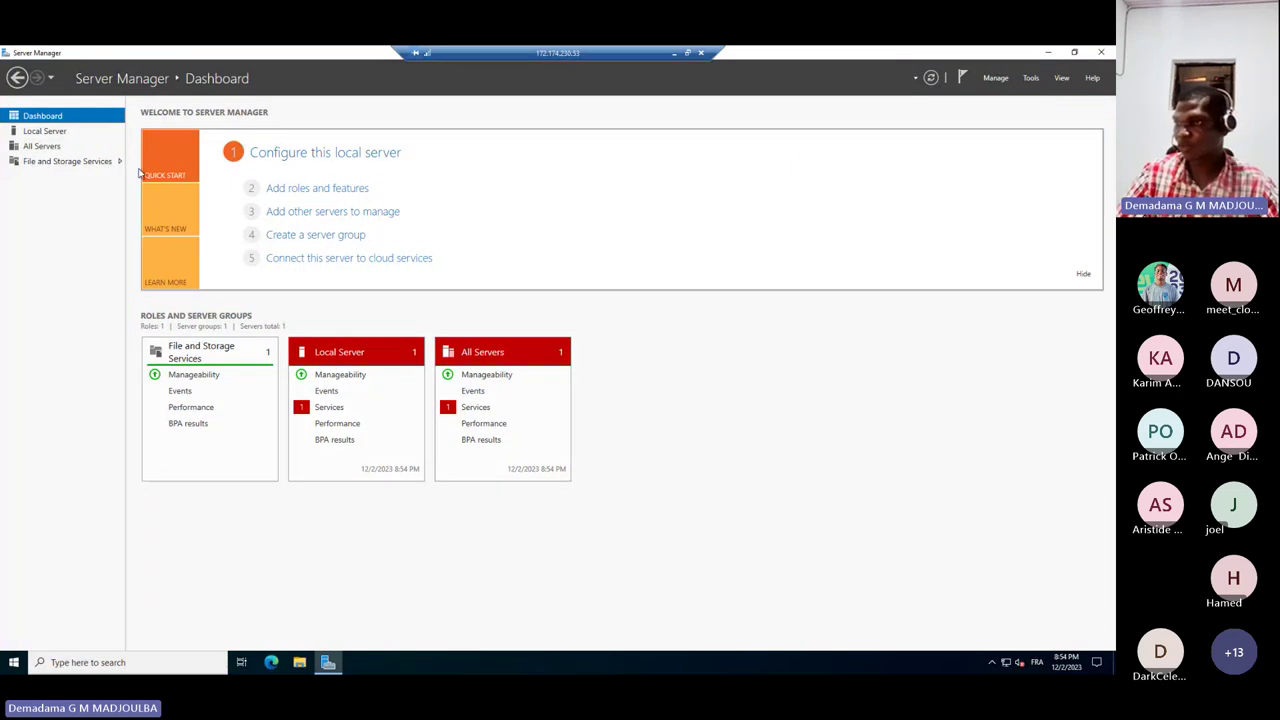
{"action": "left_click", "coordinate": [1101, 52]}
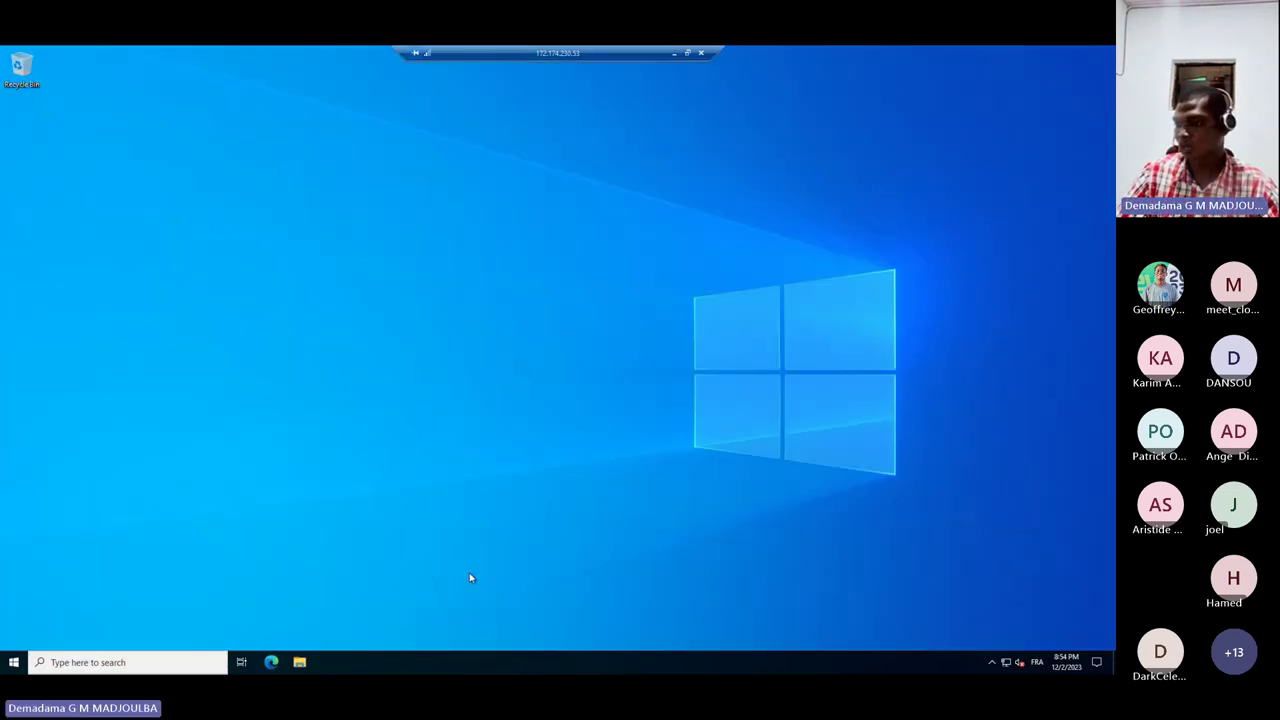
- Look at the Azure Arc Setup introduction, close it without installing, and bring up the server's installed programs again
{"action": "left_click", "coordinate": [14, 662]}
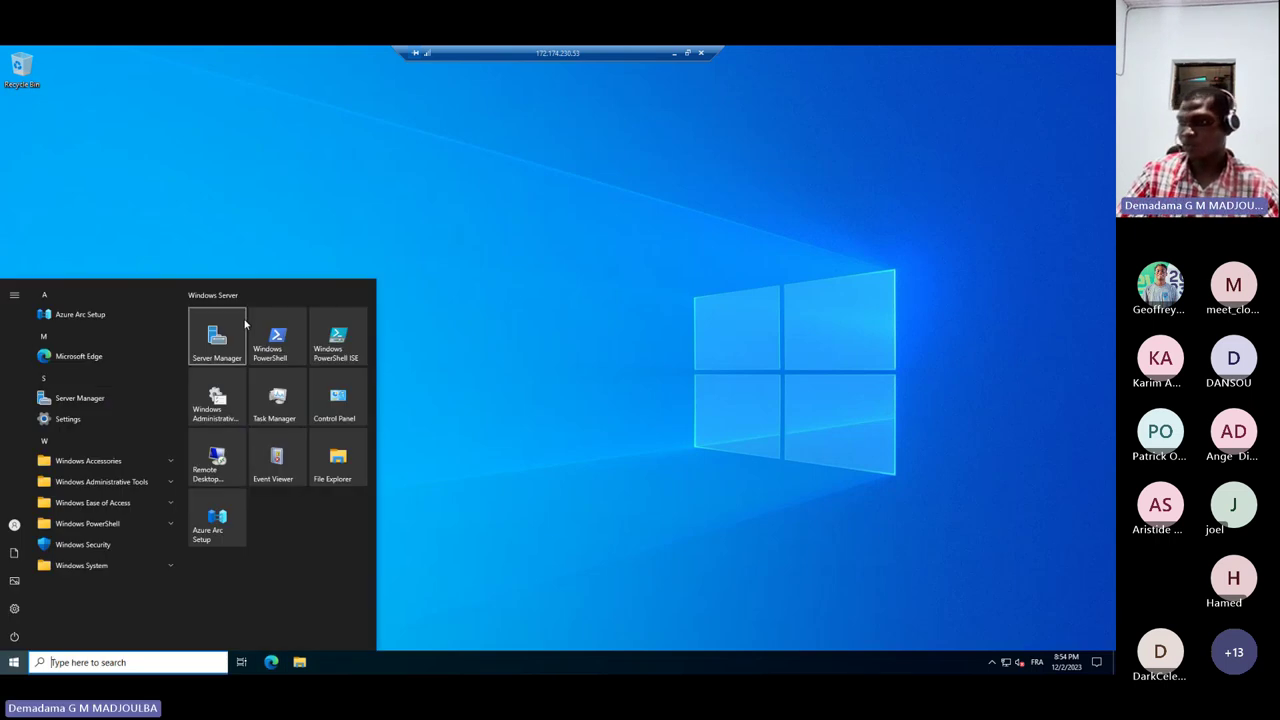
{"action": "left_click", "coordinate": [78, 315]}
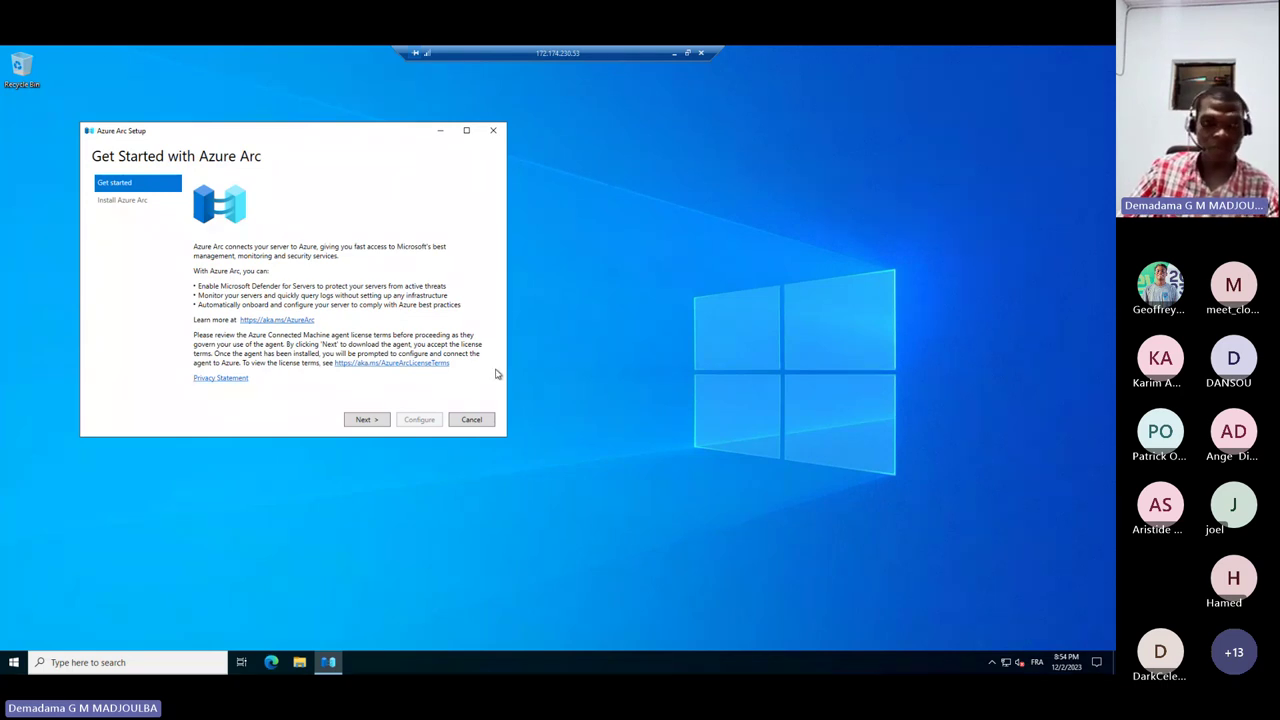
{"action": "left_click", "coordinate": [493, 130]}
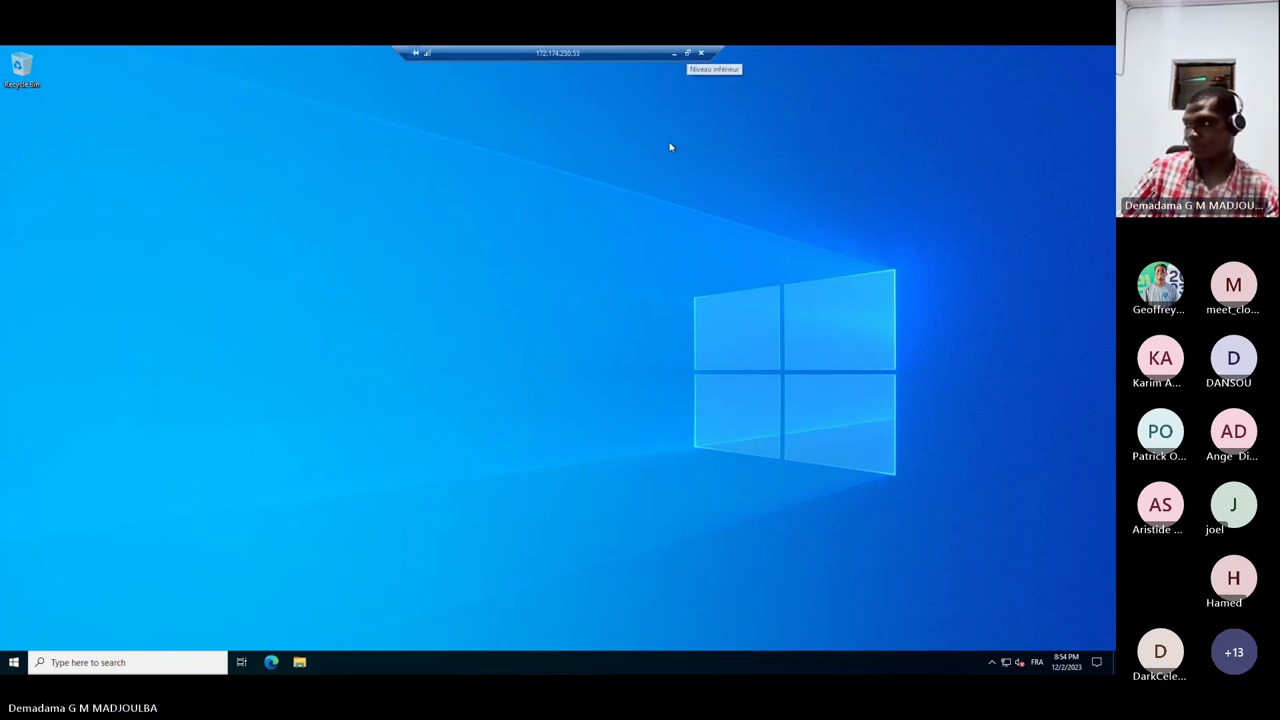
{"action": "left_click", "coordinate": [14, 662]}
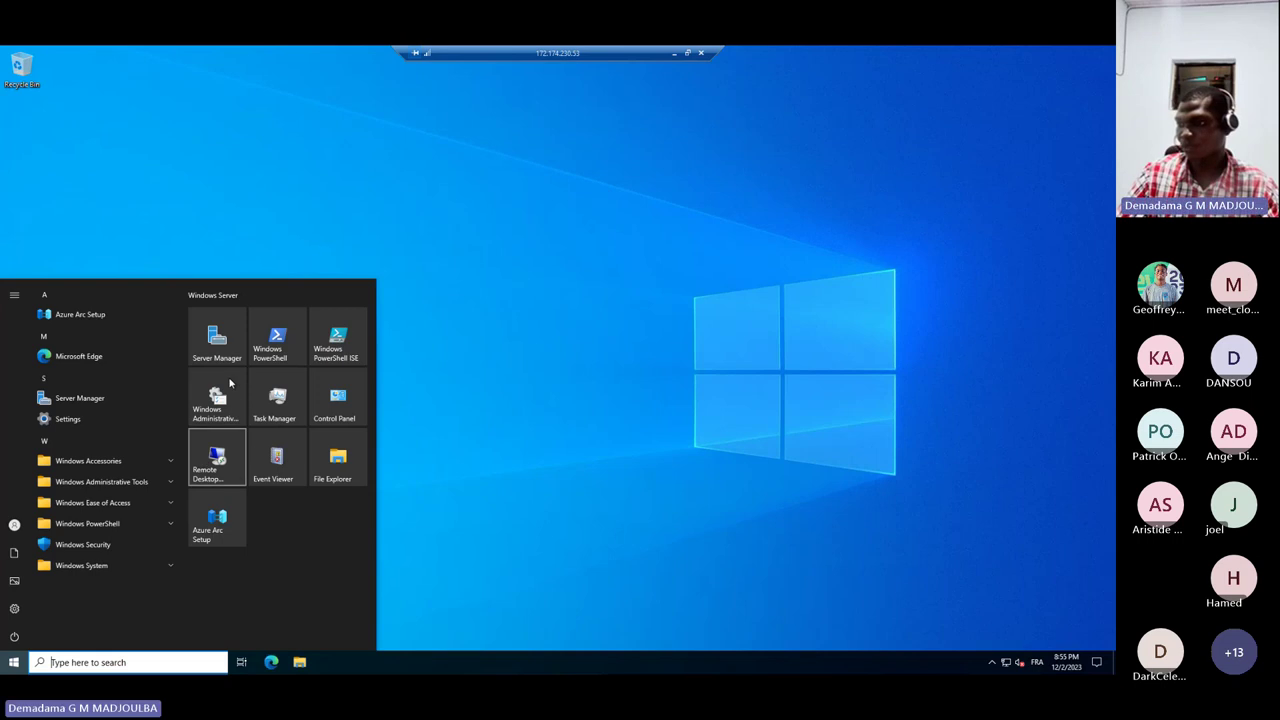
- Reopen Server Manager and walk through the Add Roles and Features wizard up to the destination server selection, then close it without installing anything
{"action": "left_click", "coordinate": [217, 340]}
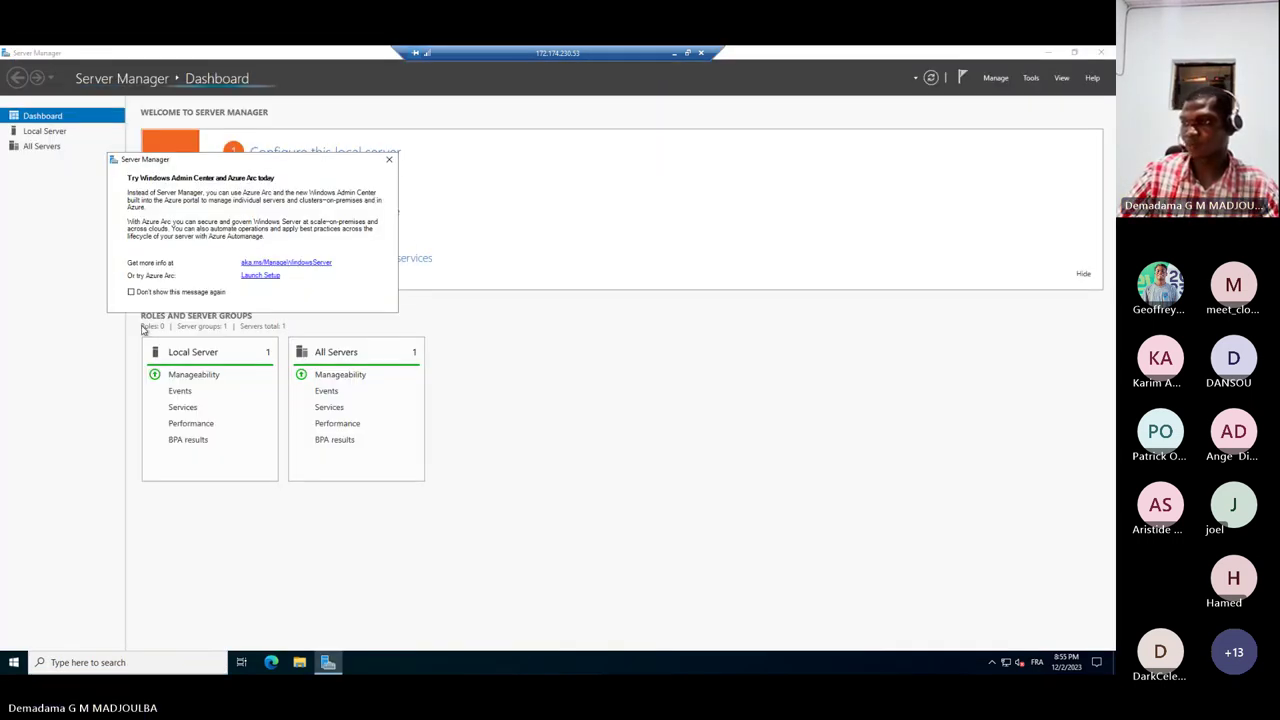
{"action": "left_click", "coordinate": [389, 159]}
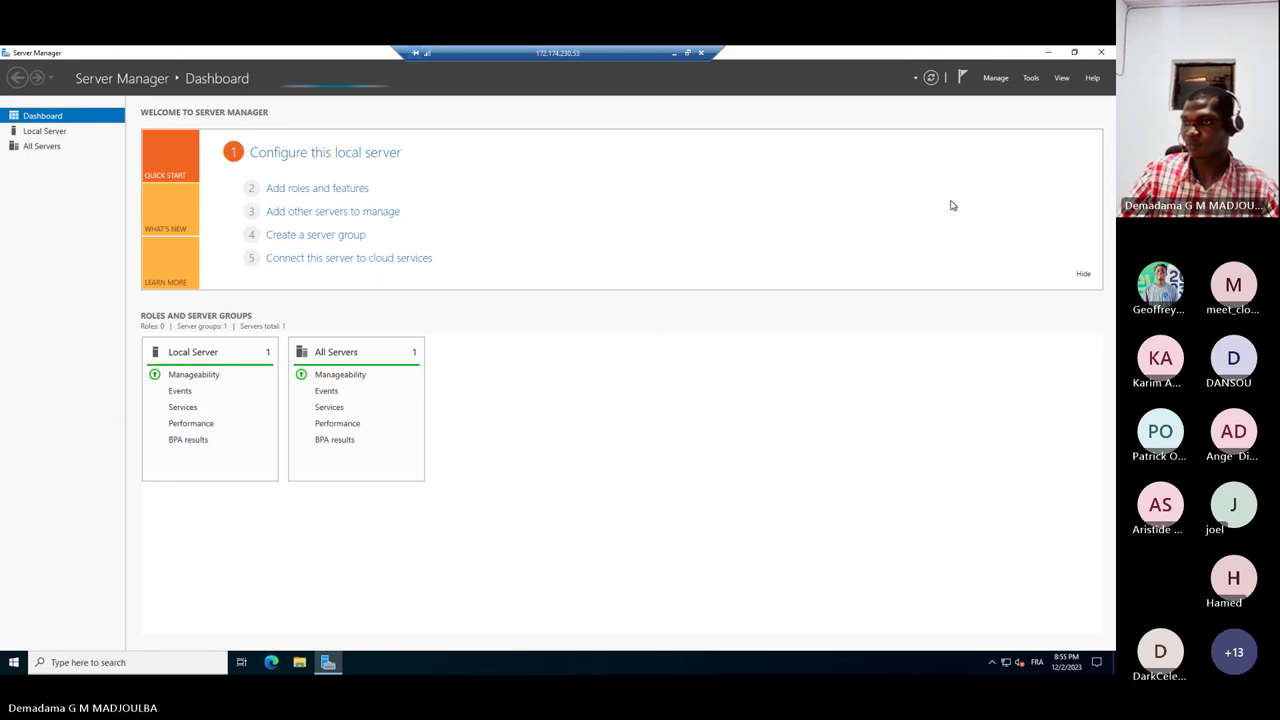
{"action": "left_click", "coordinate": [1030, 77]}
{"action": "left_click", "coordinate": [996, 78]}
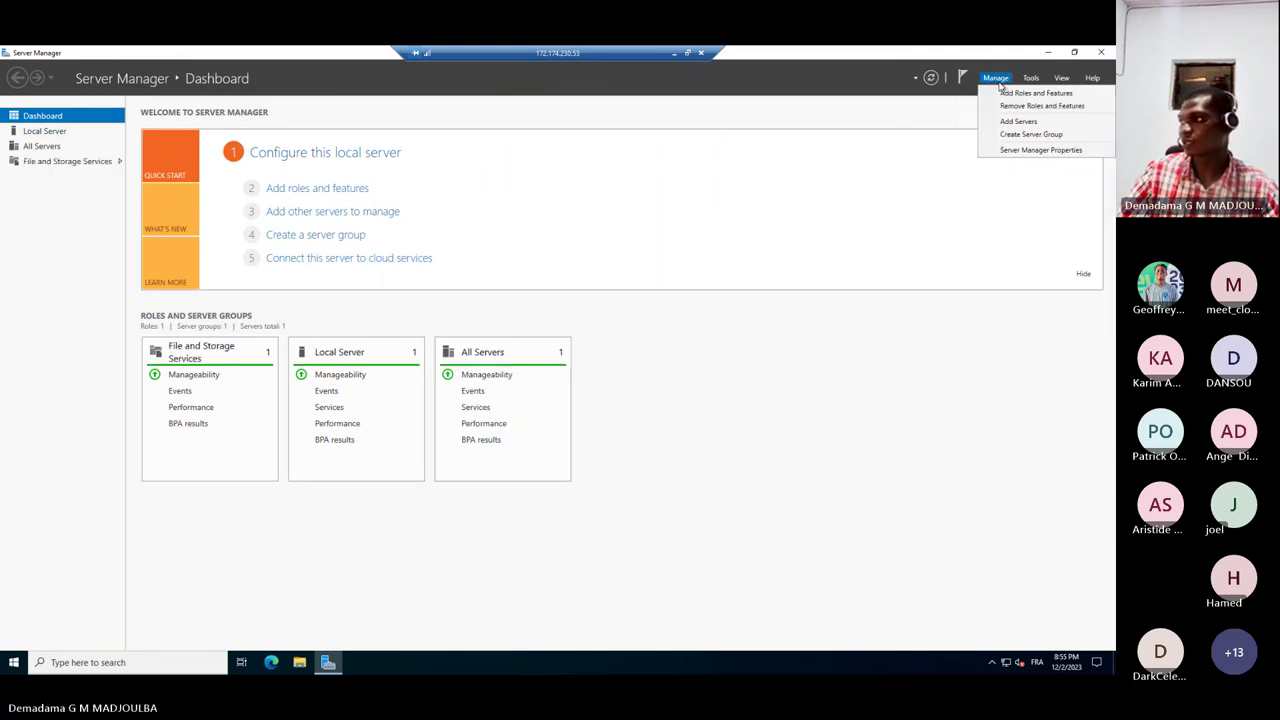
{"action": "left_click", "coordinate": [885, 121]}
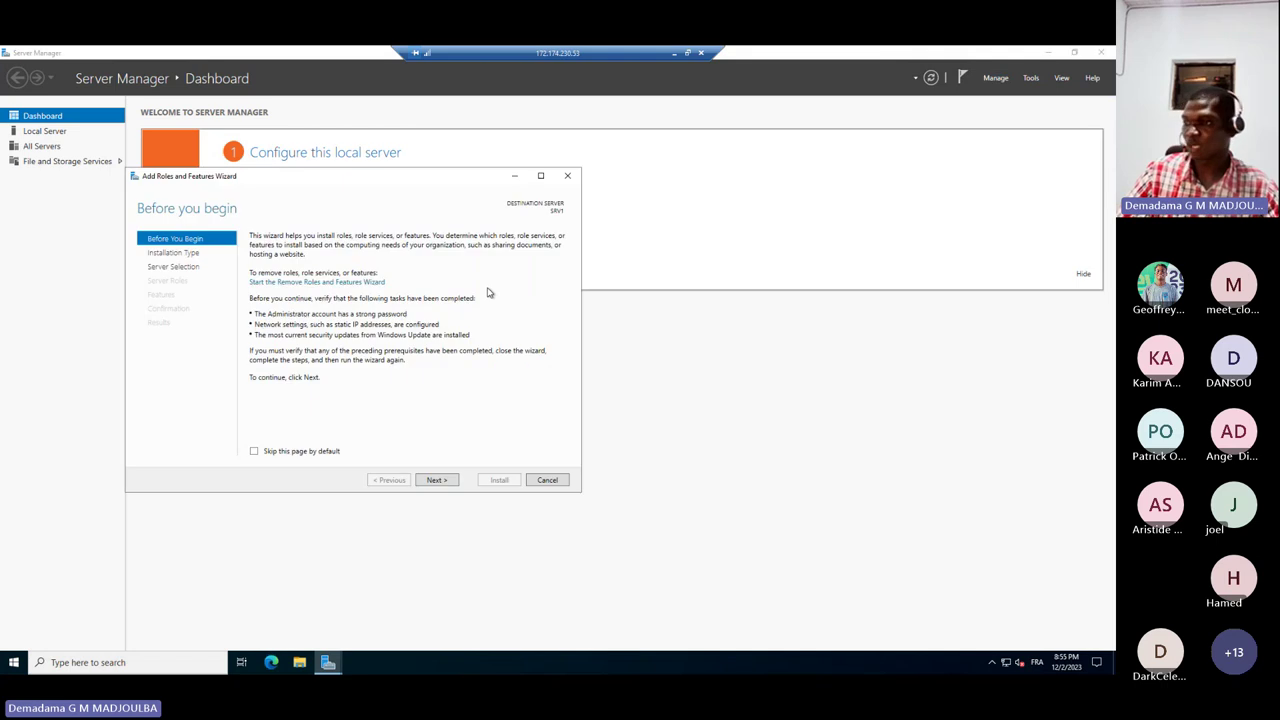
{"action": "left_click", "coordinate": [443, 482]}
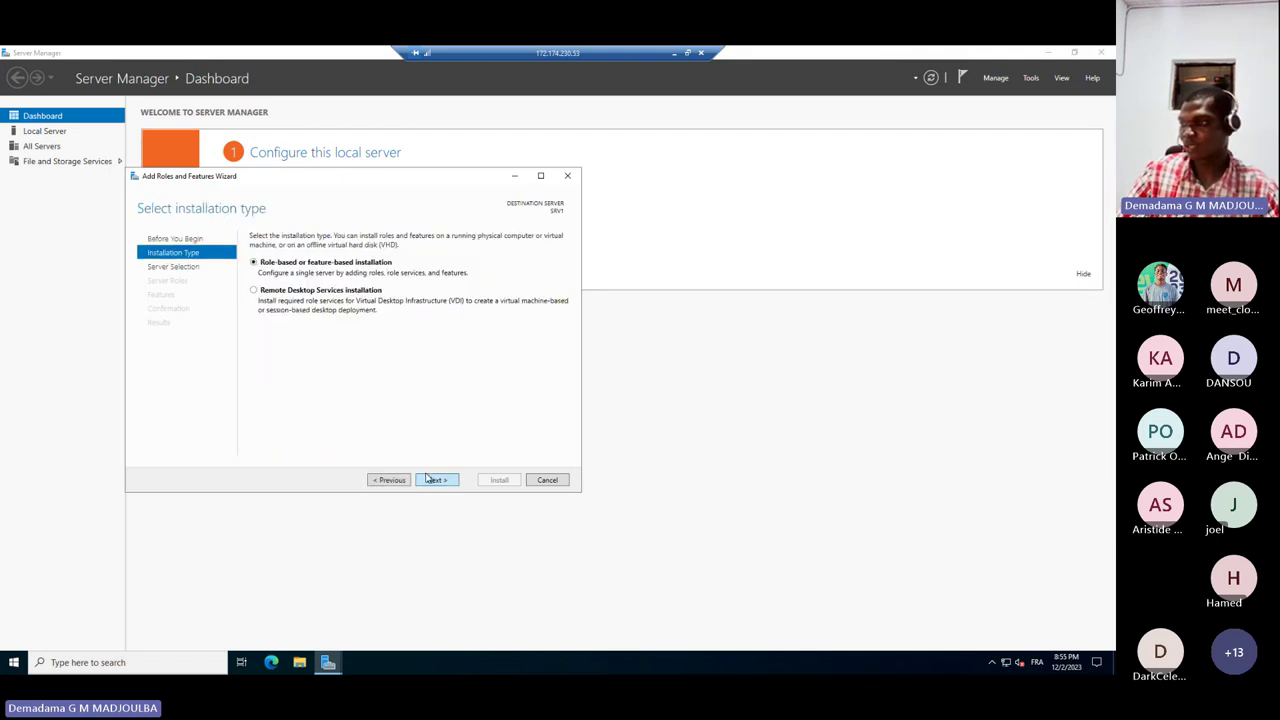
{"action": "left_click", "coordinate": [437, 480]}
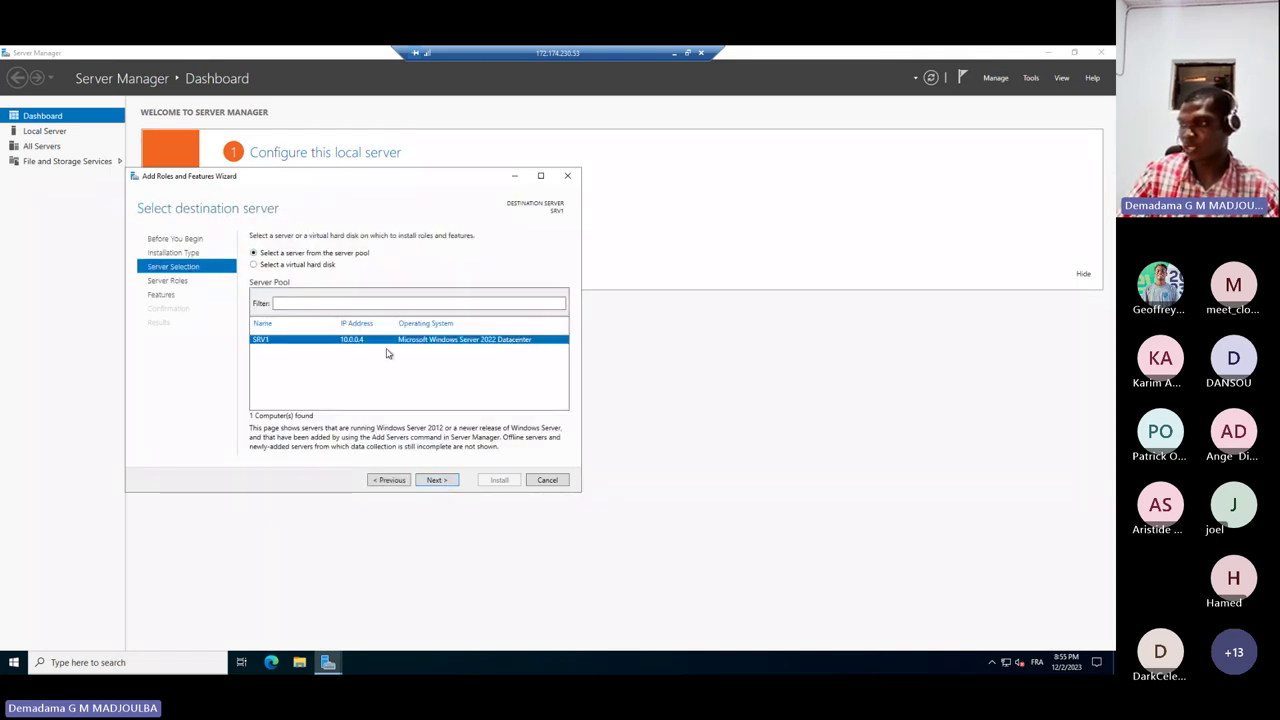
{"action": "left_click", "coordinate": [567, 175]}
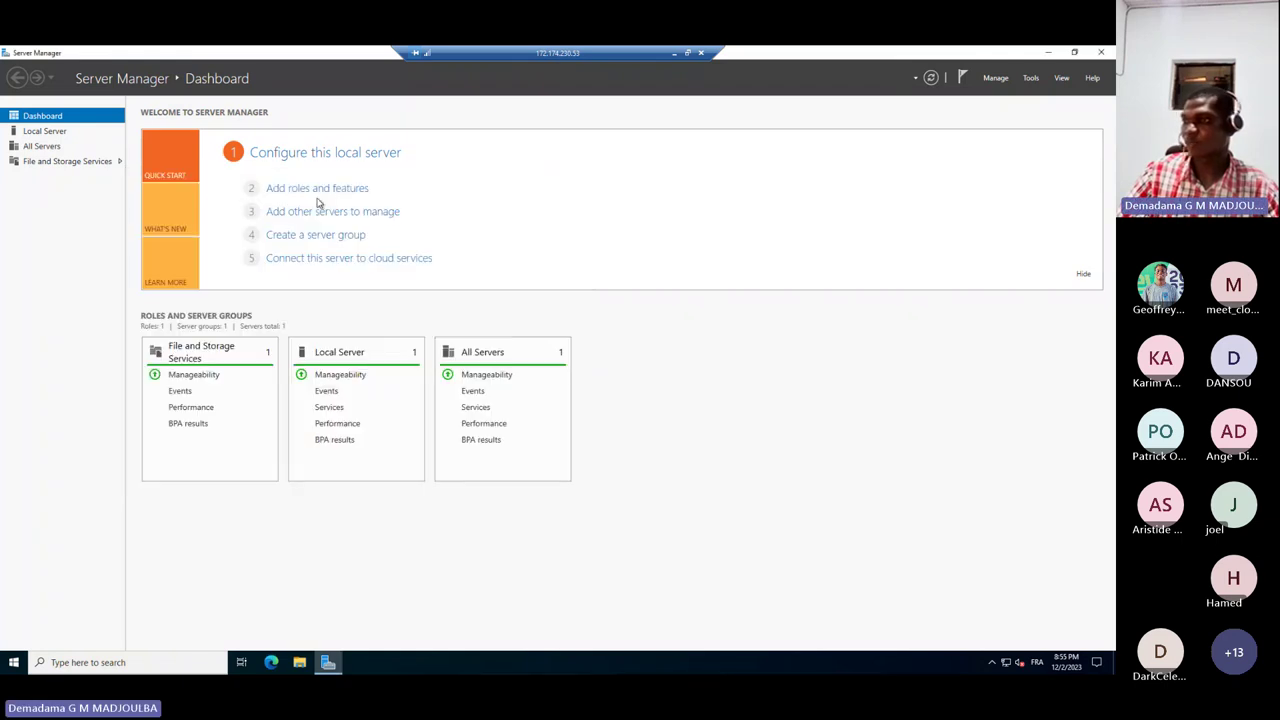
- View the Local Server properties of SRV1 and close Server Manager
{"action": "left_click", "coordinate": [44, 131]}
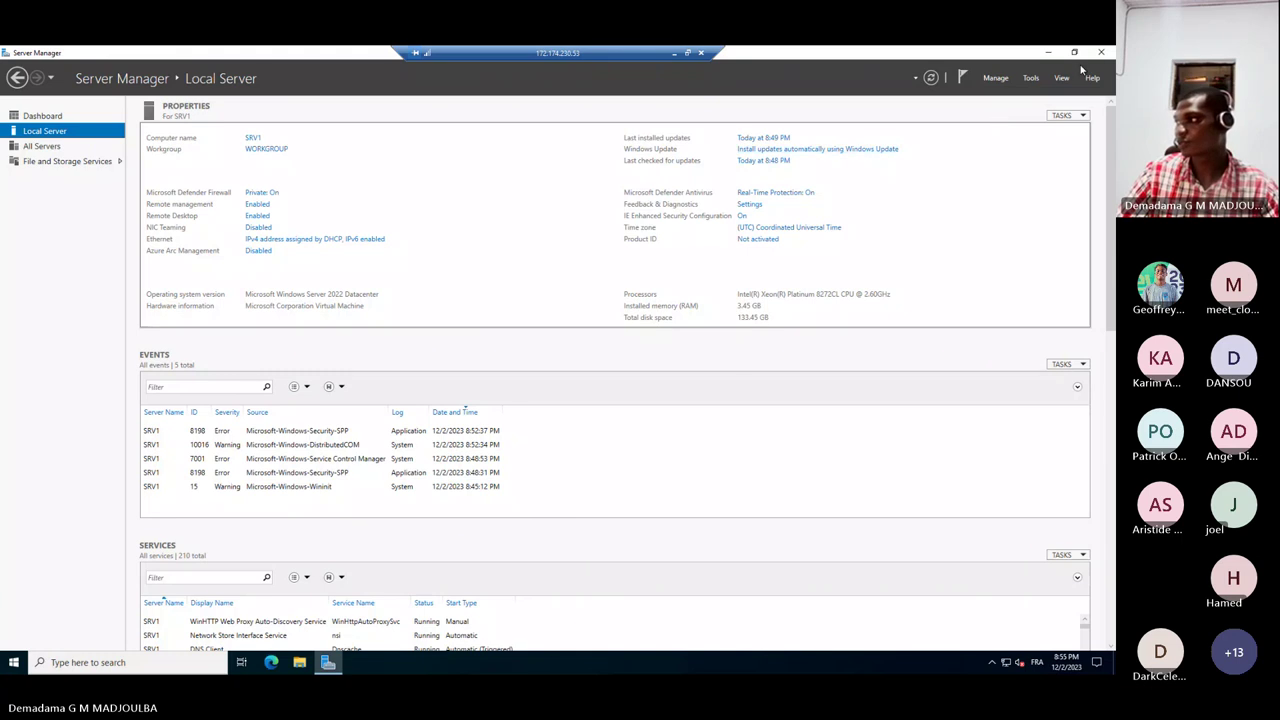
{"action": "key", "text": "alt+F4"}
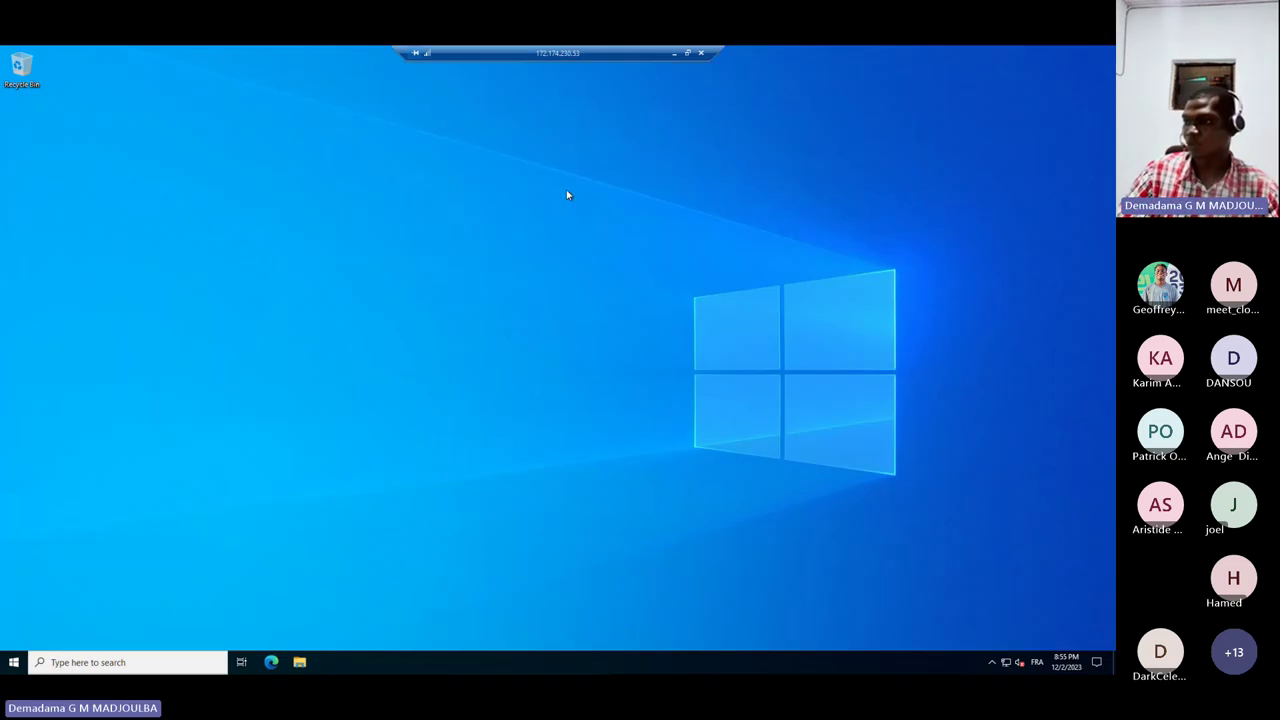
- Switch from the remote desktop session to the Azure portal and open the AzureIntro resource group from the resource groups list
{"action": "left_click", "coordinate": [687, 54]}
{"action": "left_click", "coordinate": [643, 186]}
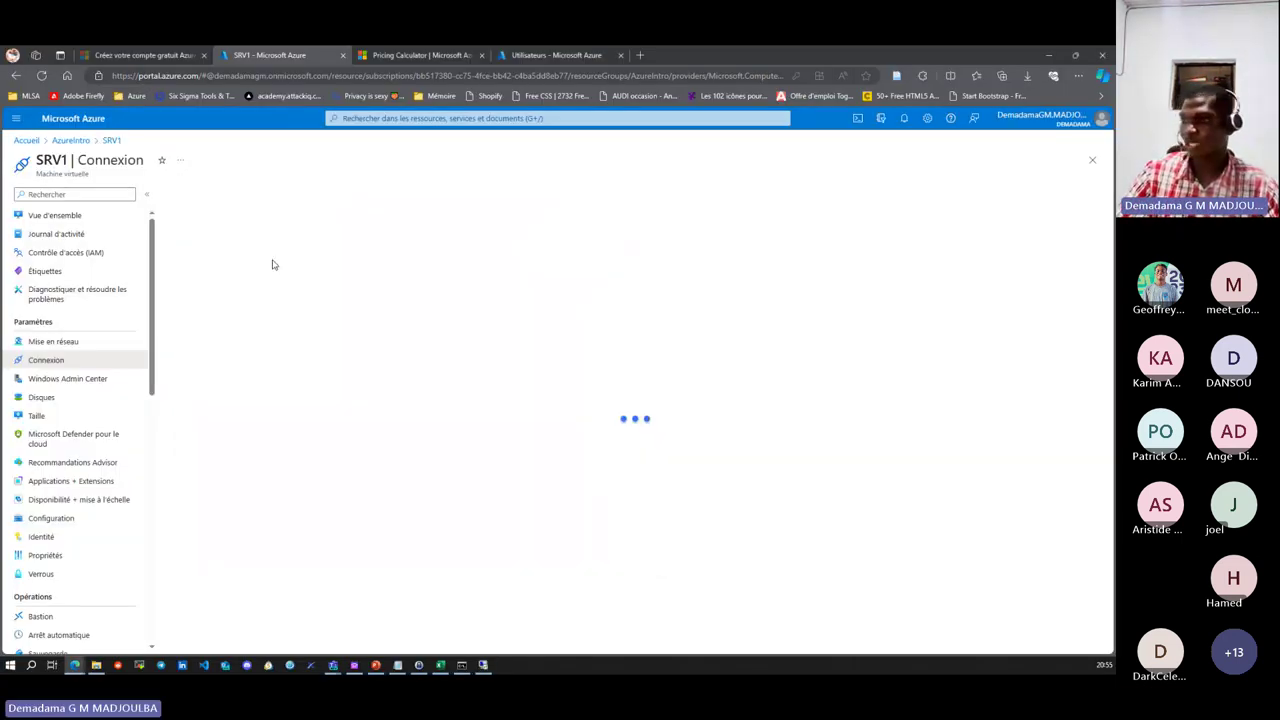
{"action": "left_click", "coordinate": [72, 141]}
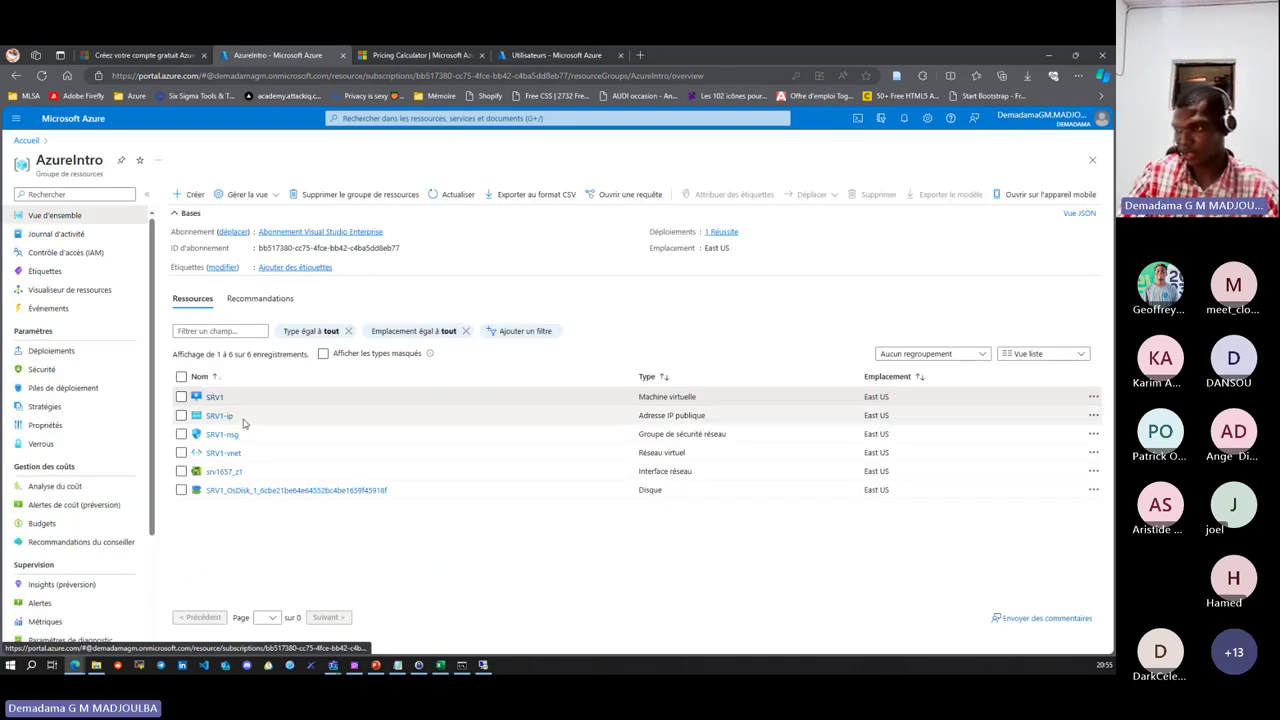
{"action": "left_click", "coordinate": [27, 140]}
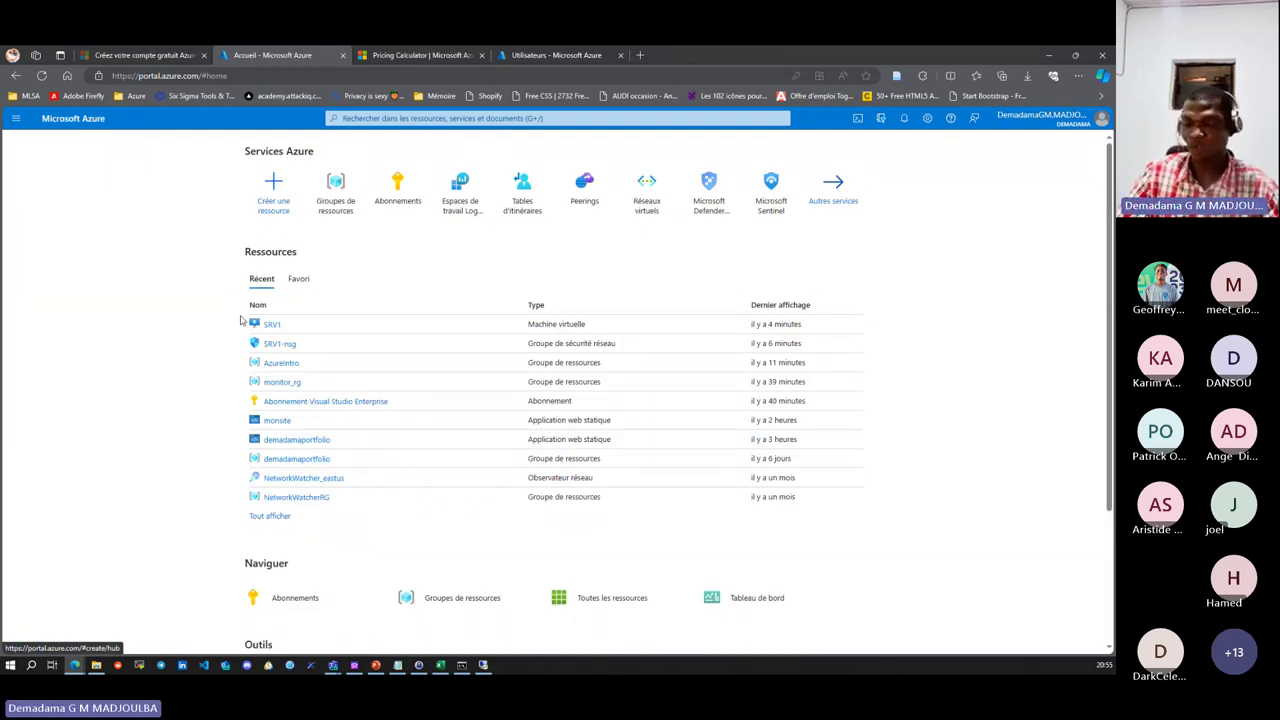
{"action": "left_click", "coordinate": [329, 203]}
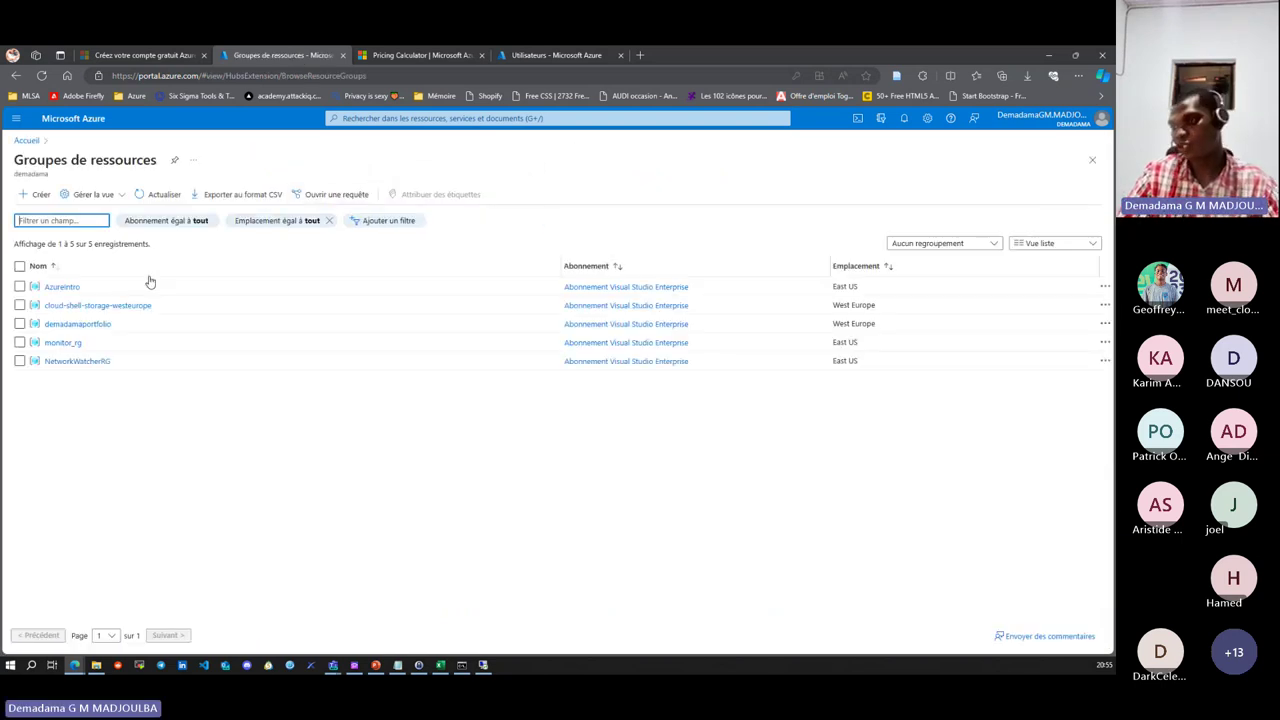
{"action": "left_click", "coordinate": [62, 286]}
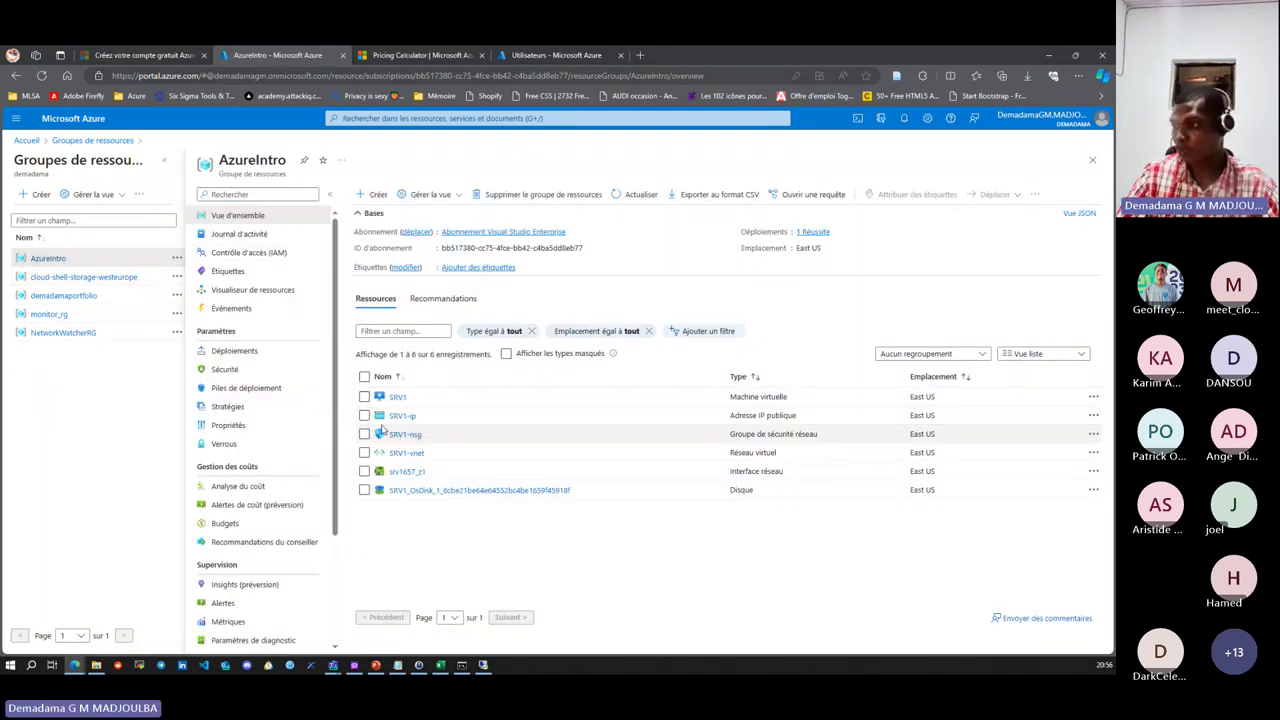
- Start creating a resource in AzureIntro, search the marketplace for "stockage" and open the Compte de stockage offer
{"action": "left_click", "coordinate": [374, 194]}
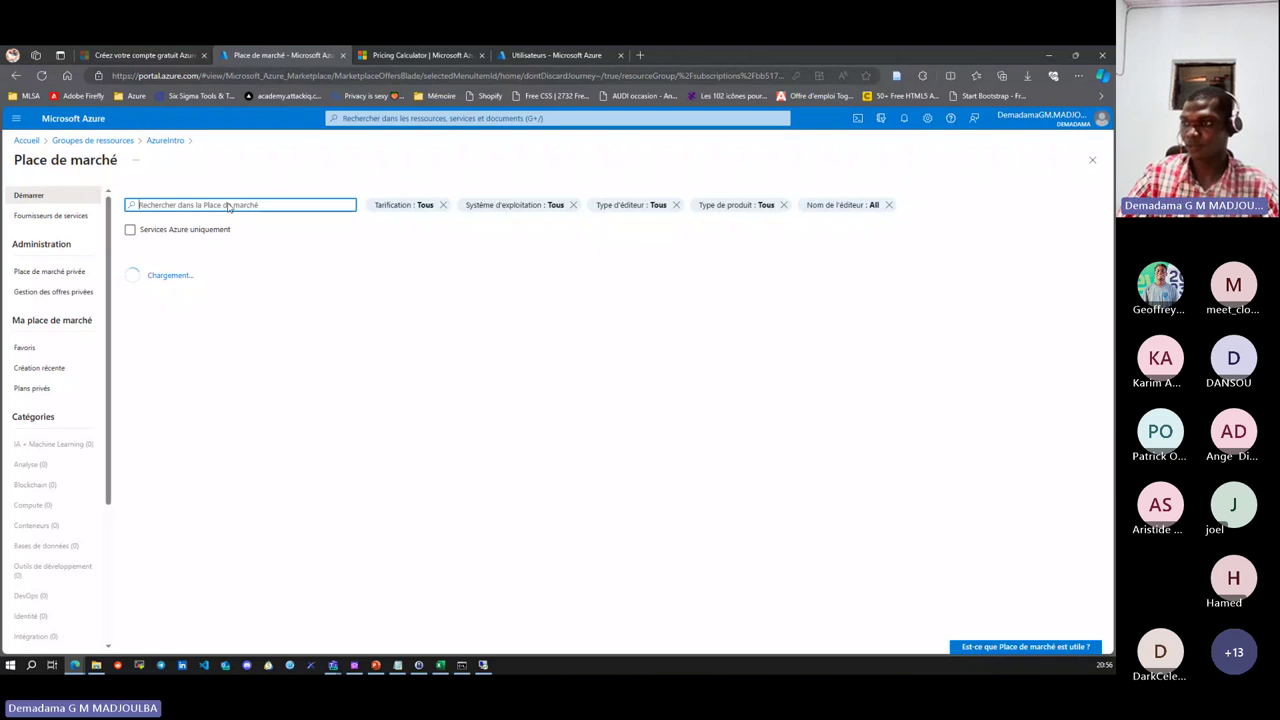
{"action": "type", "text": "st"}
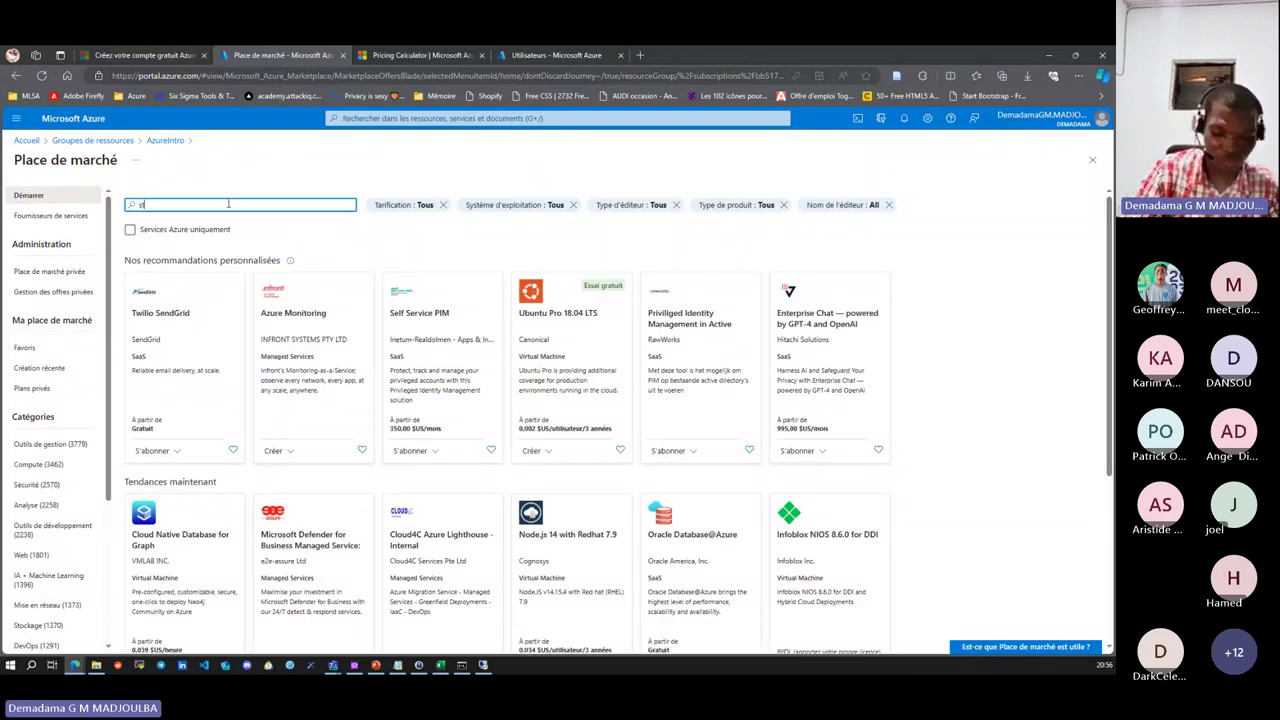
{"action": "type", "text": "i"}
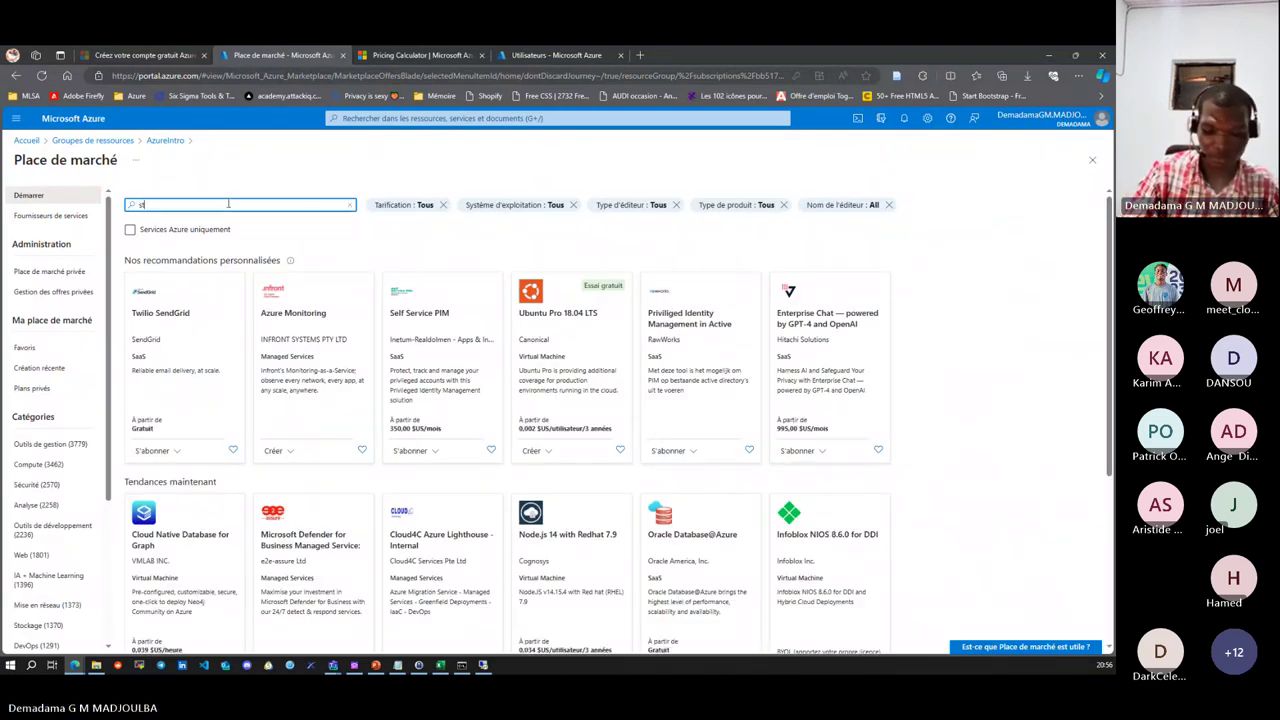
{"action": "type", "text": "ockage"}
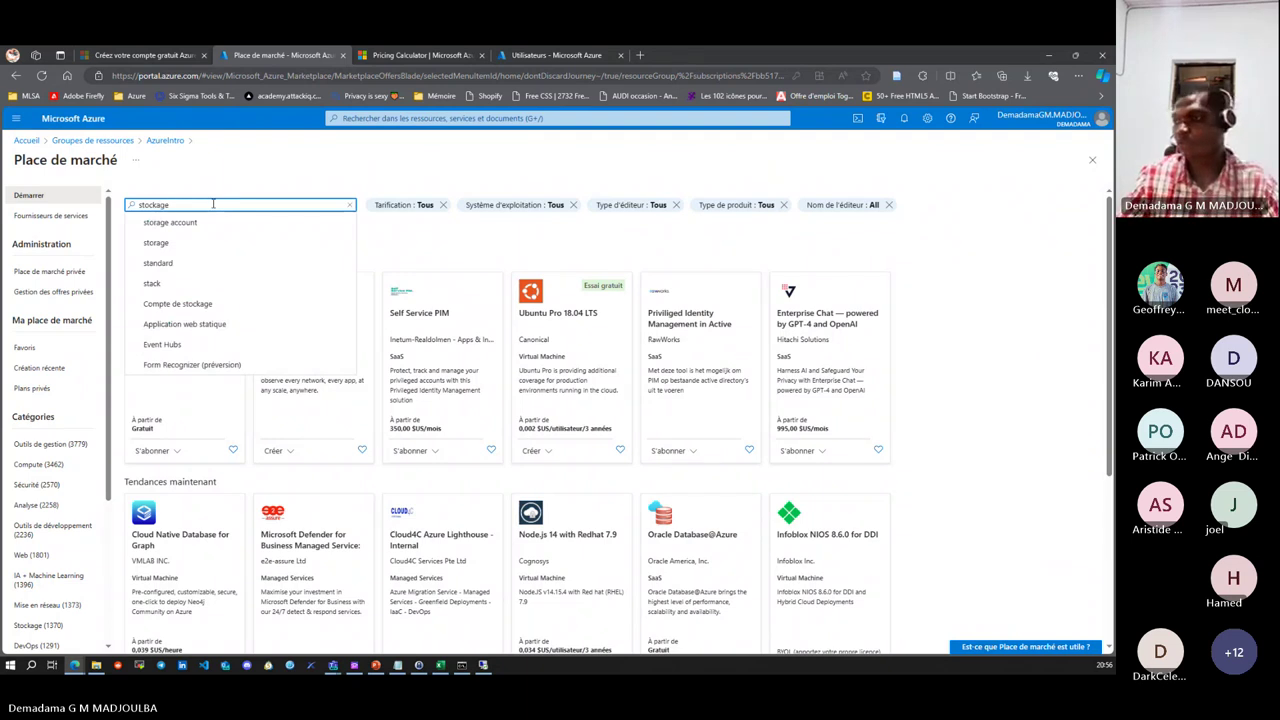
{"action": "left_click", "coordinate": [184, 228]}
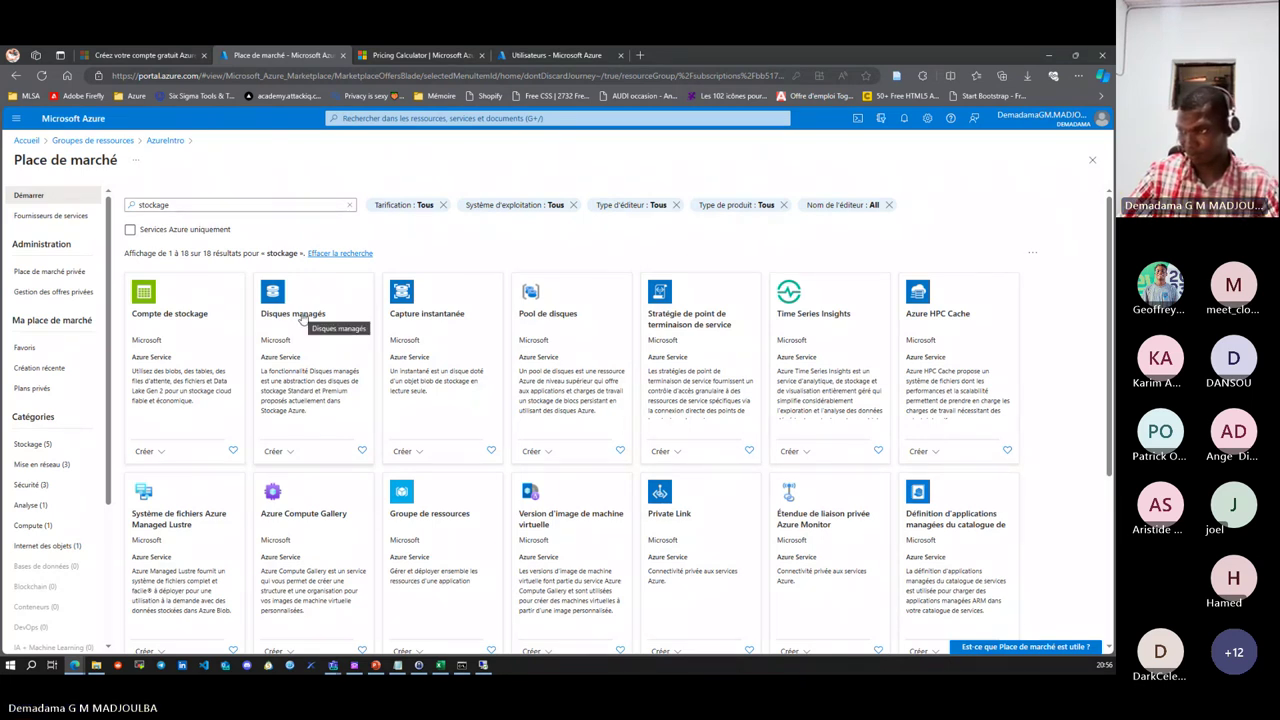
{"action": "left_click", "coordinate": [200, 341]}
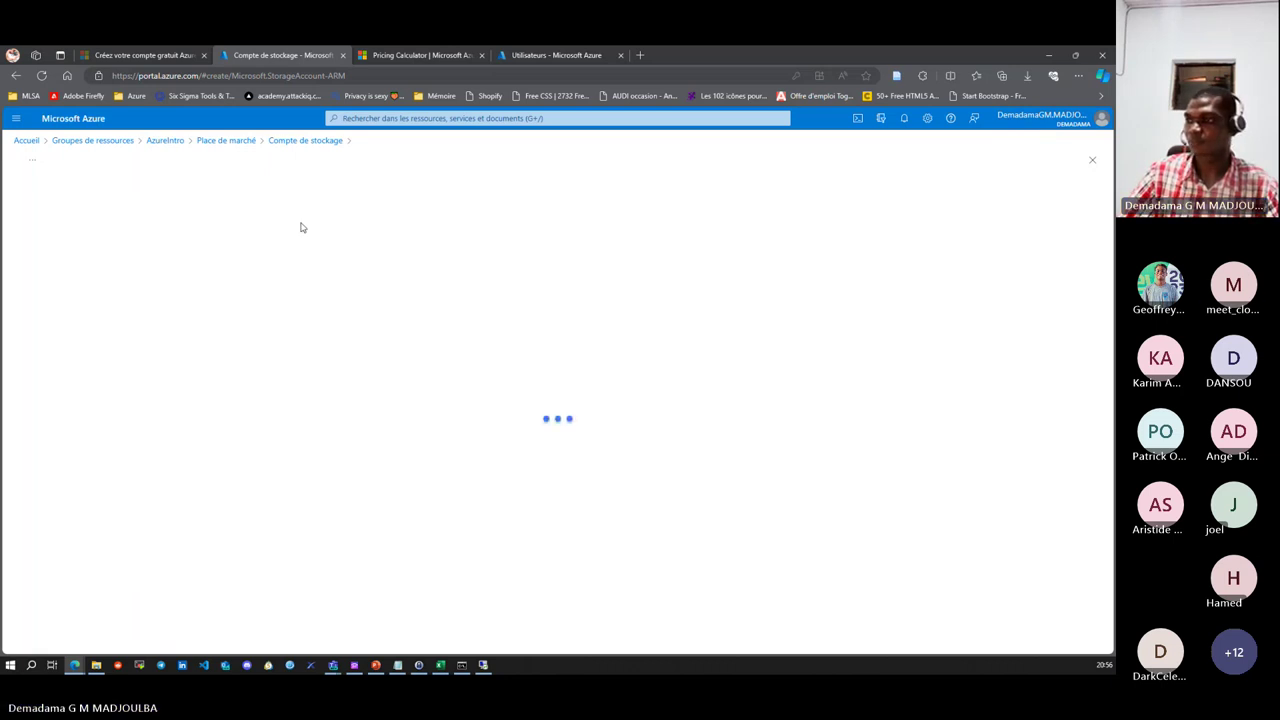
- Bring up the Azure portal home page in the browser tab showing Utilisateurs and check the portal notifications
{"action": "left_click", "coordinate": [427, 57]}
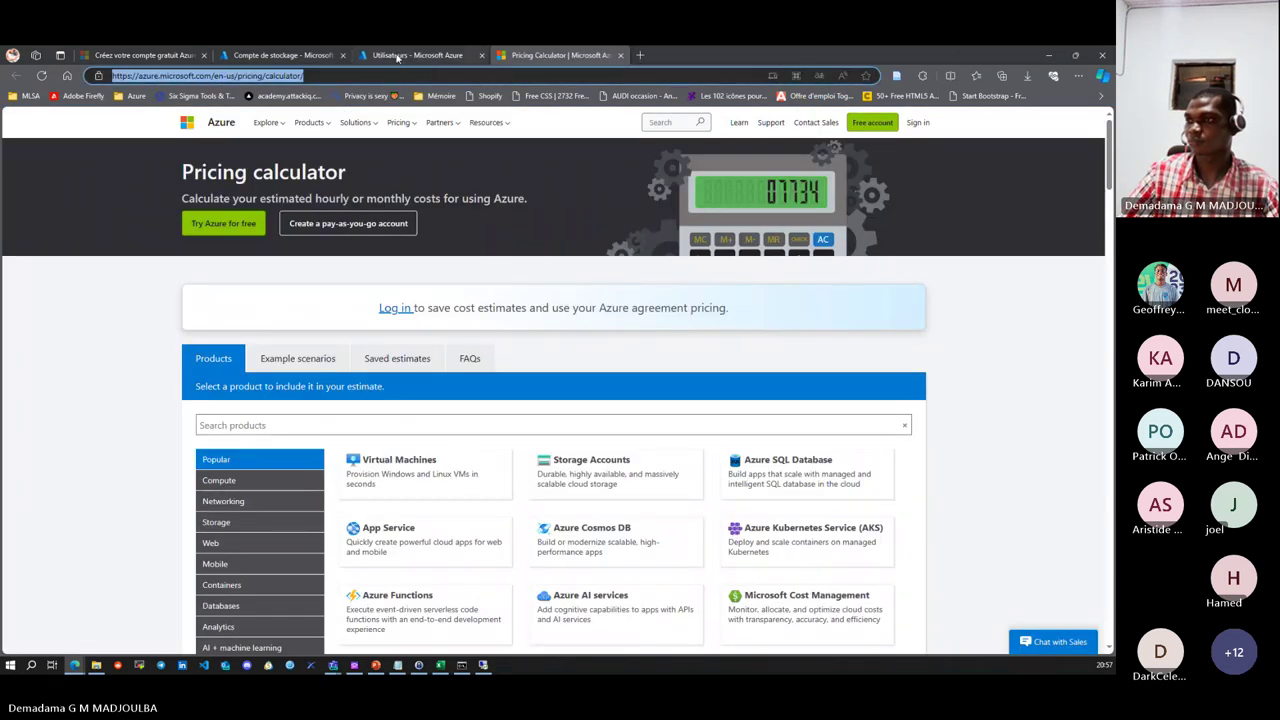
{"action": "left_click", "coordinate": [397, 57]}
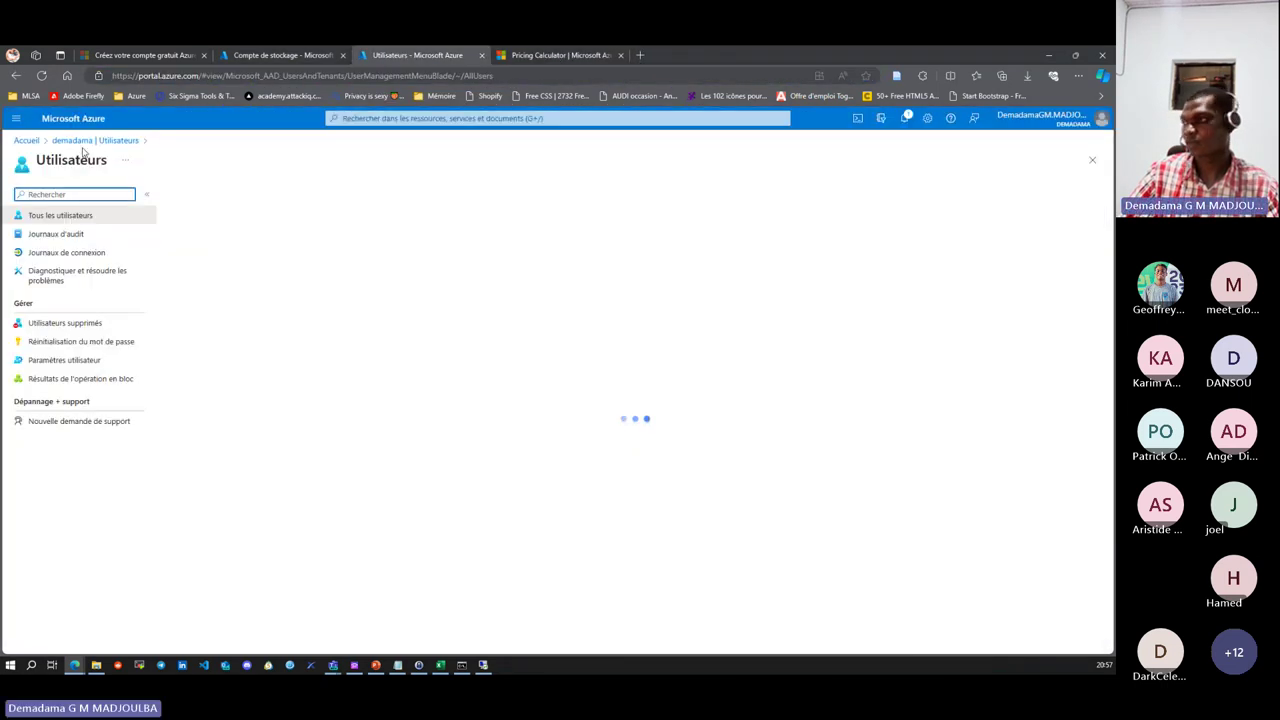
{"action": "left_click", "coordinate": [27, 140]}
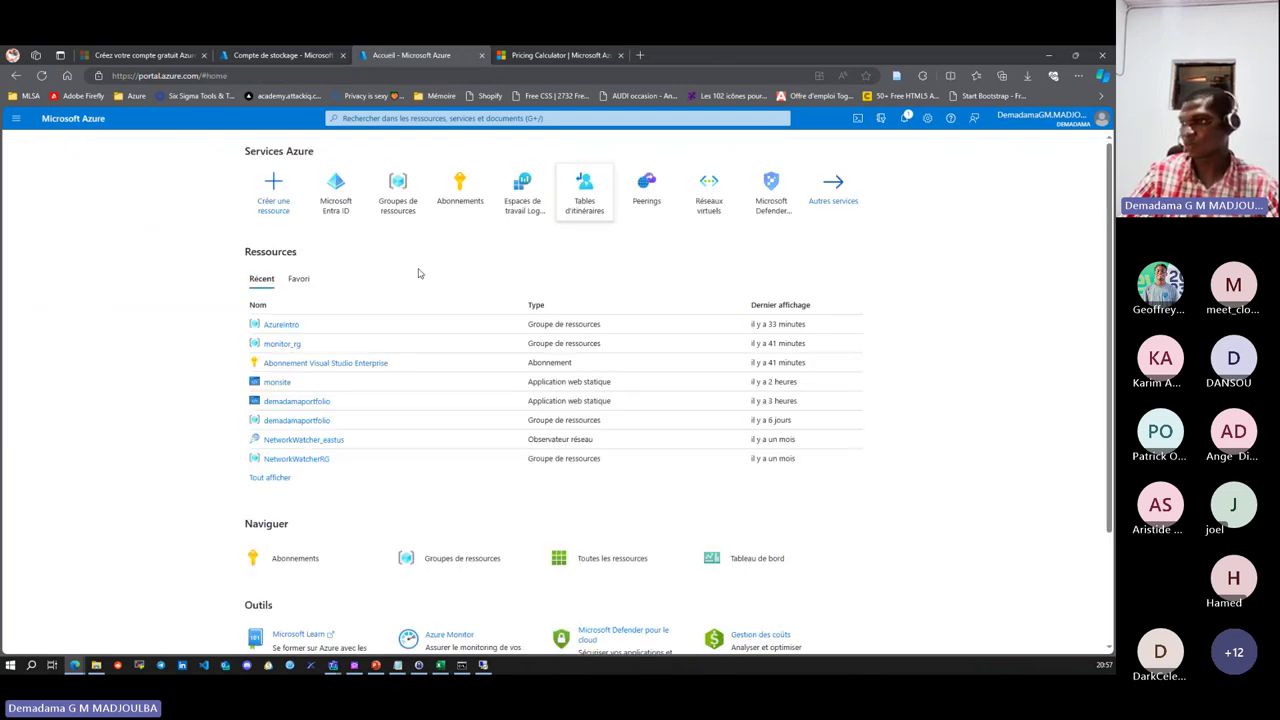
{"action": "left_click", "coordinate": [903, 118]}
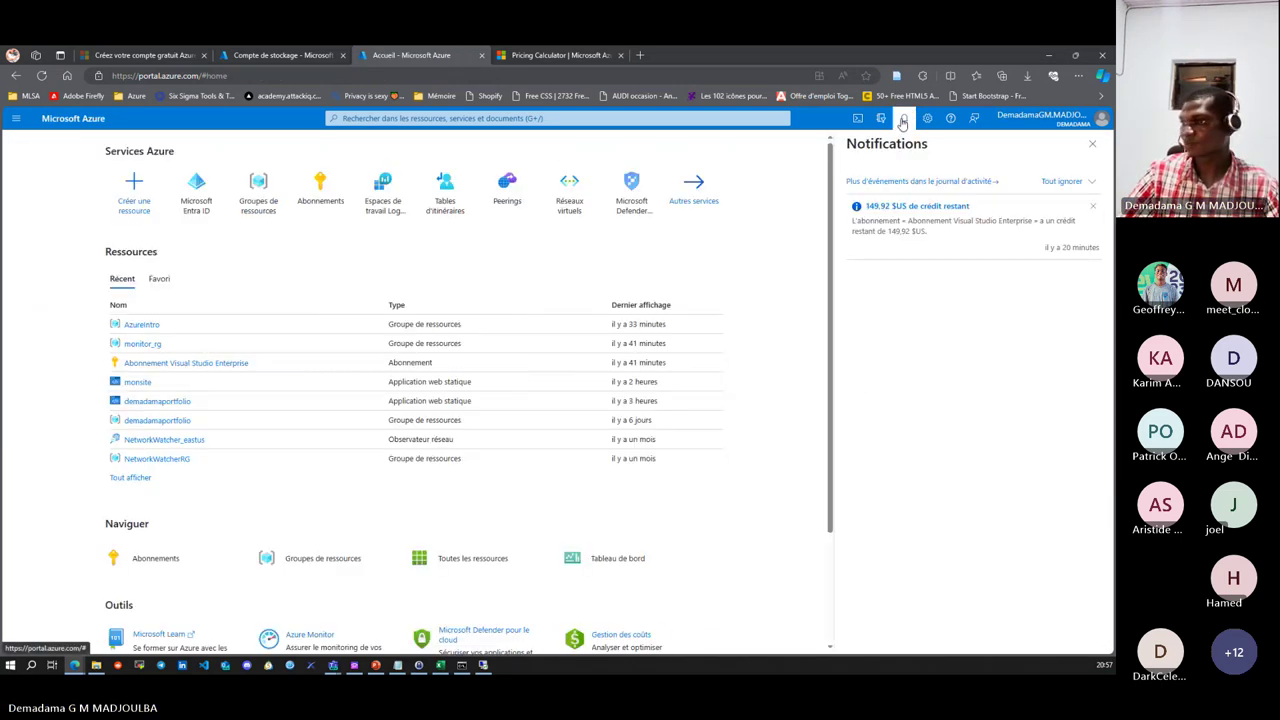
{"action": "left_click", "coordinate": [903, 118]}
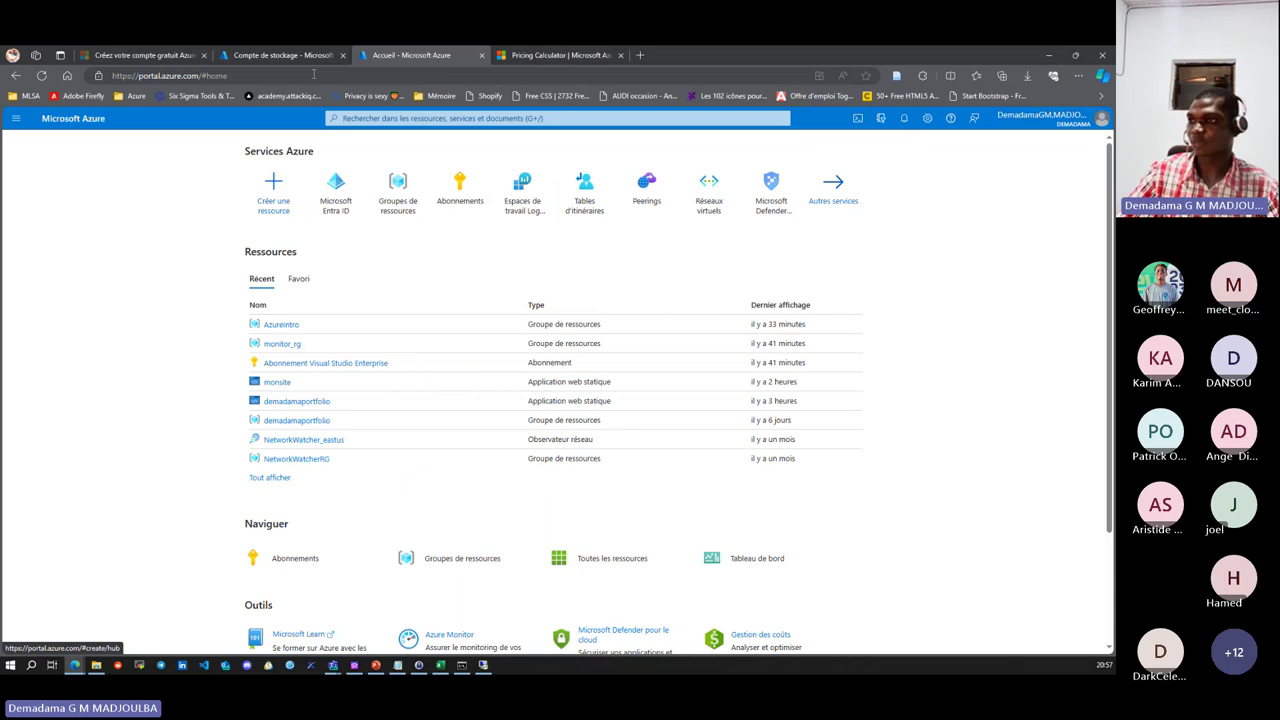
{"action": "left_click", "coordinate": [284, 56]}
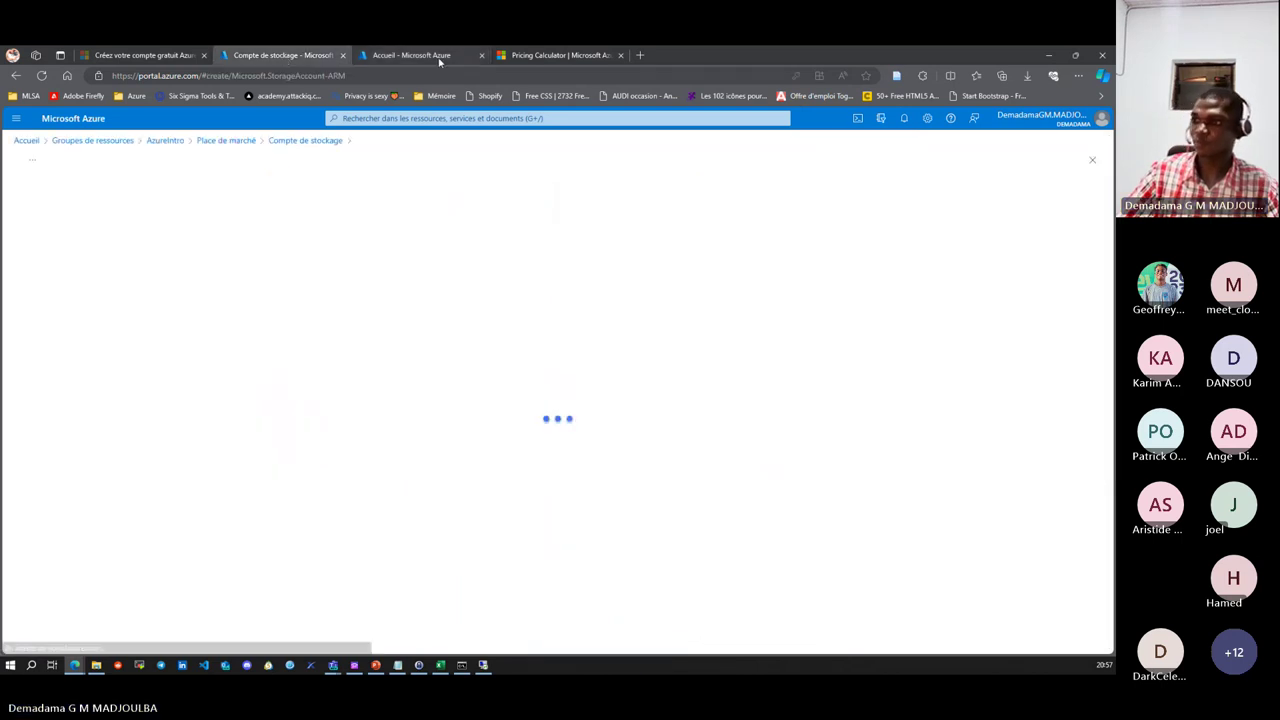
{"action": "left_click", "coordinate": [424, 57]}
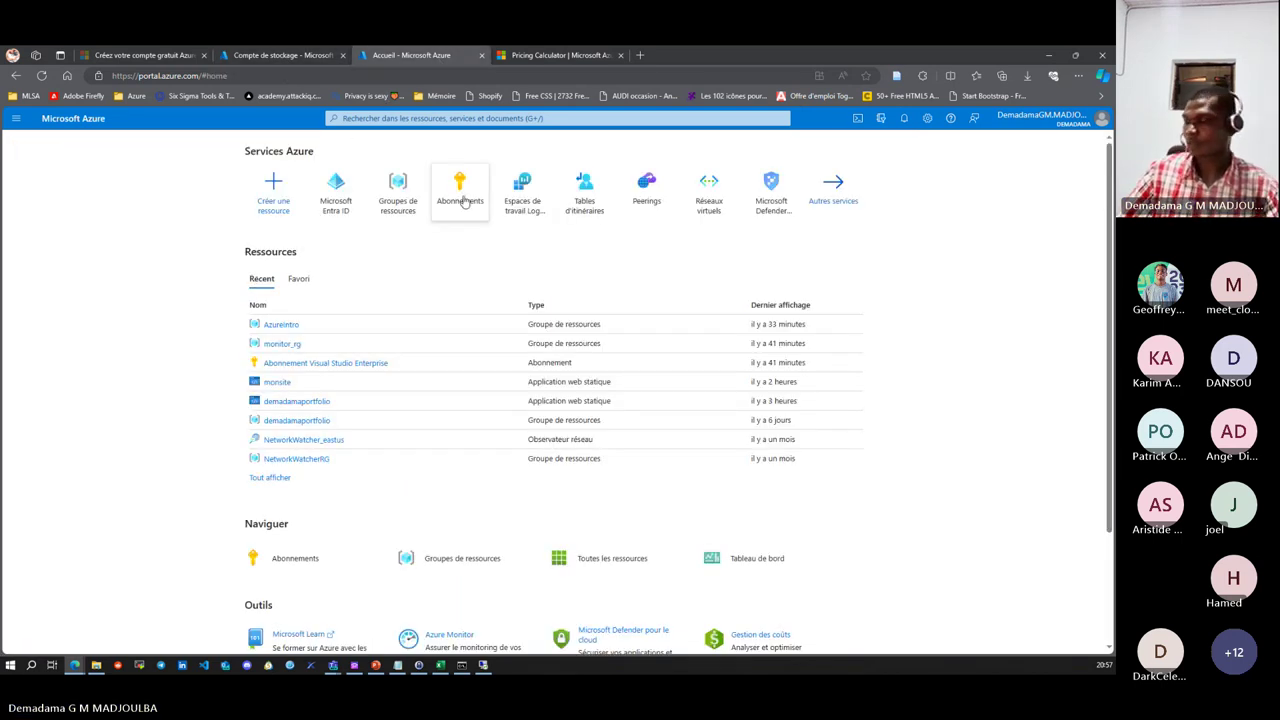
{"action": "mouse_move", "coordinate": [457, 201]}
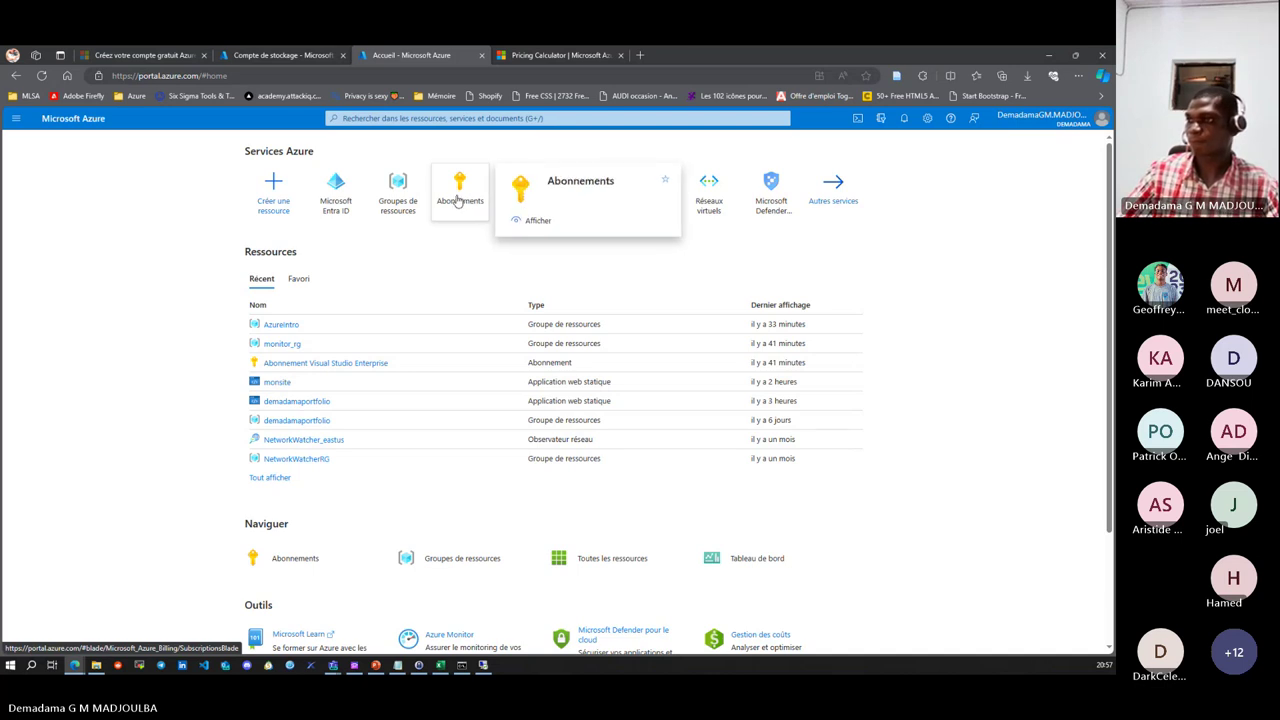
{"action": "left_click", "coordinate": [272, 57]}
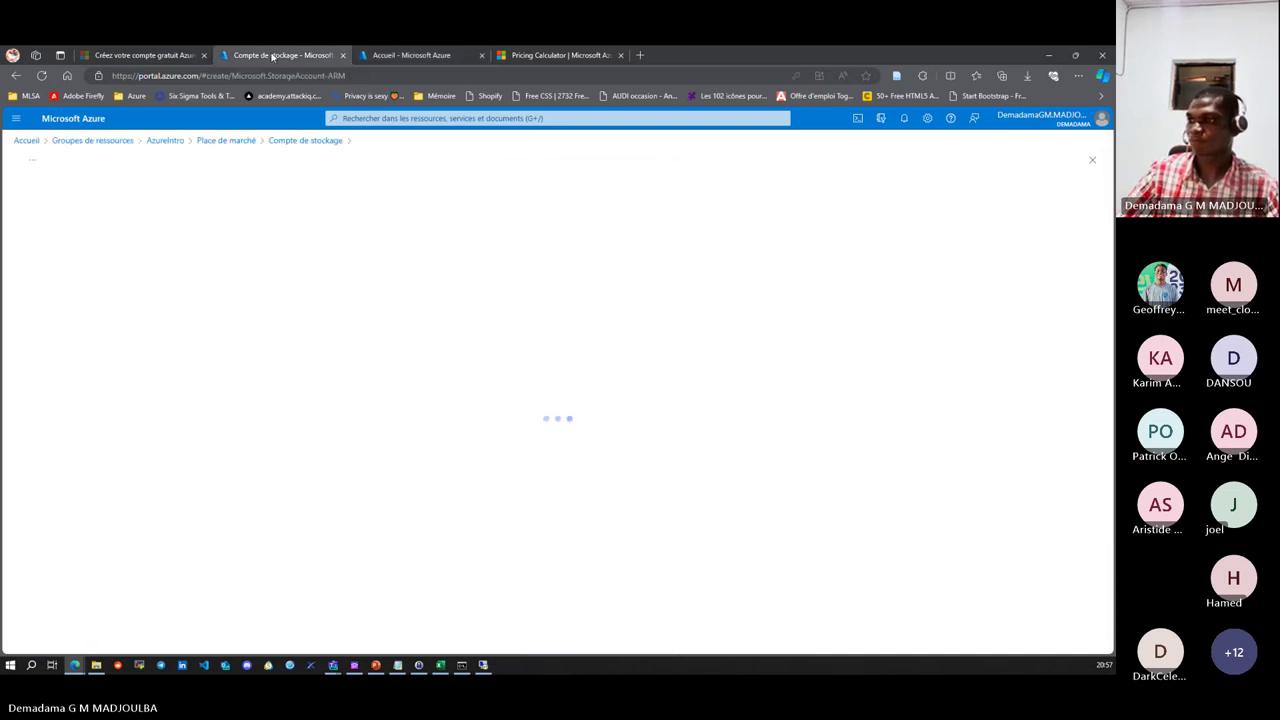
- Open AzureIntro and its SRV1 virtual machine from the second portal home page, and check the loading of the storage account page
{"action": "left_click", "coordinate": [392, 57]}
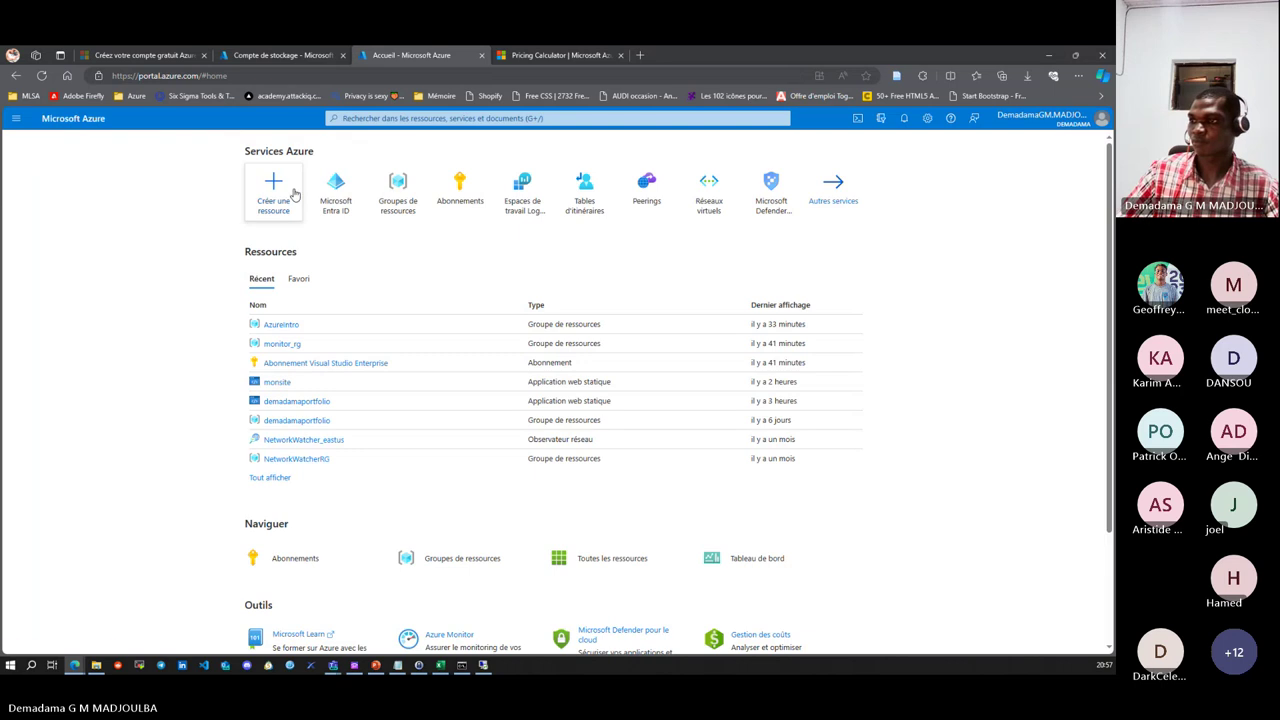
{"action": "left_click", "coordinate": [281, 325]}
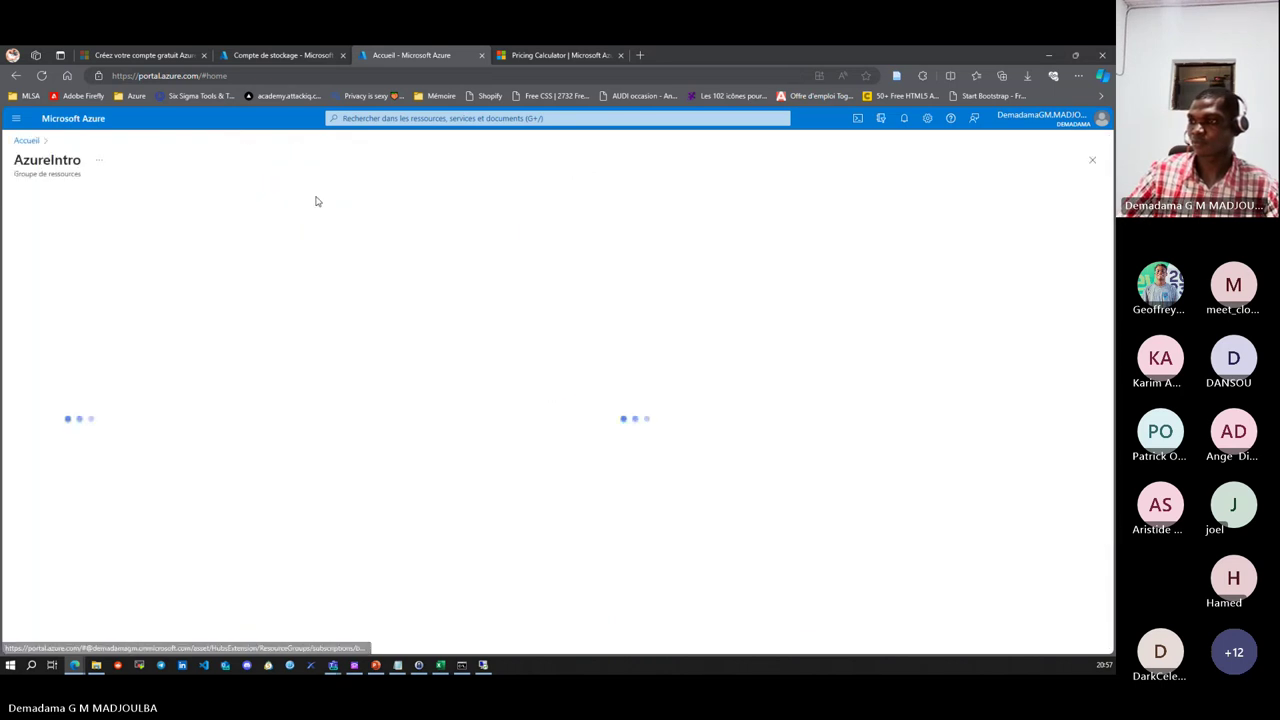
{"action": "left_click", "coordinate": [281, 57]}
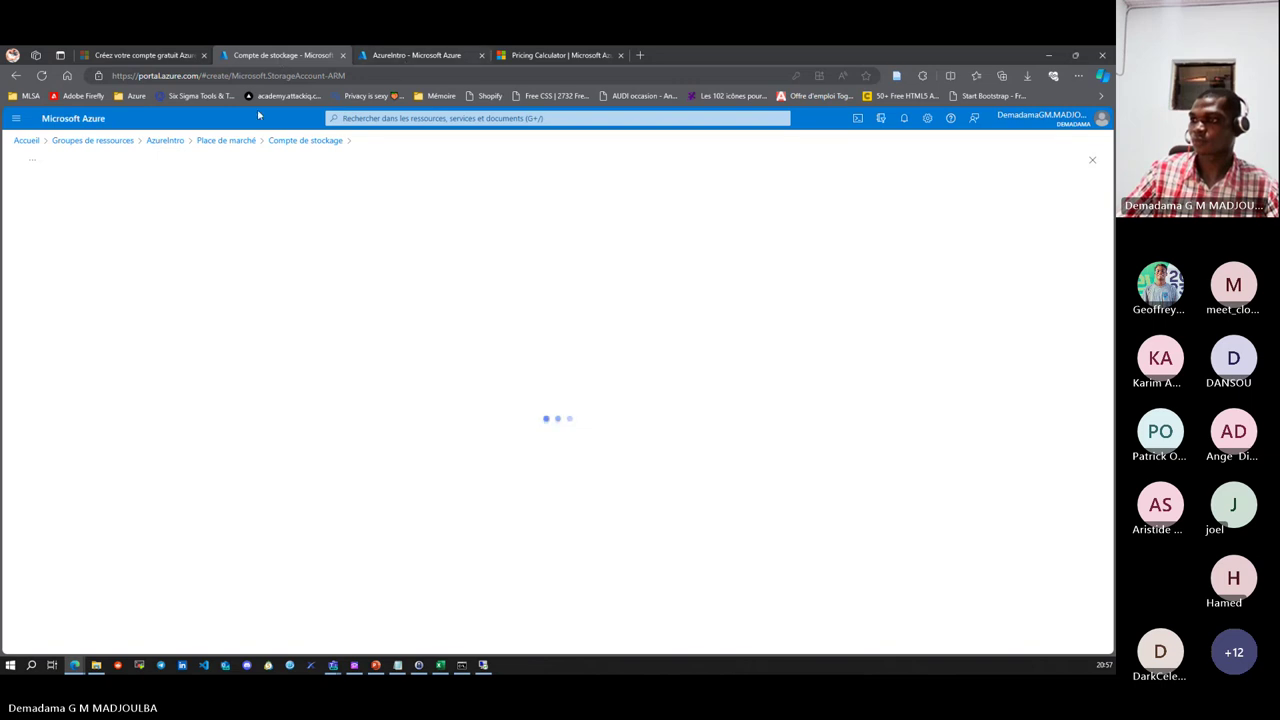
{"action": "left_click", "coordinate": [412, 57]}
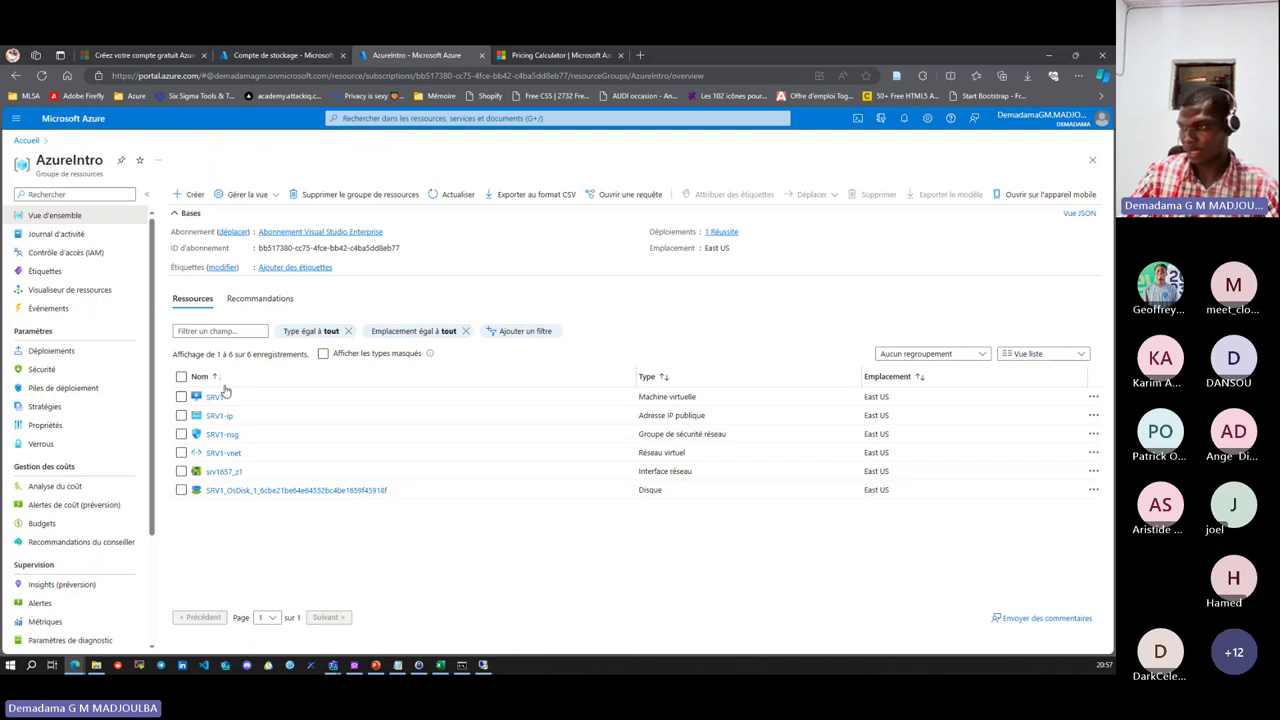
{"action": "left_click", "coordinate": [212, 397]}
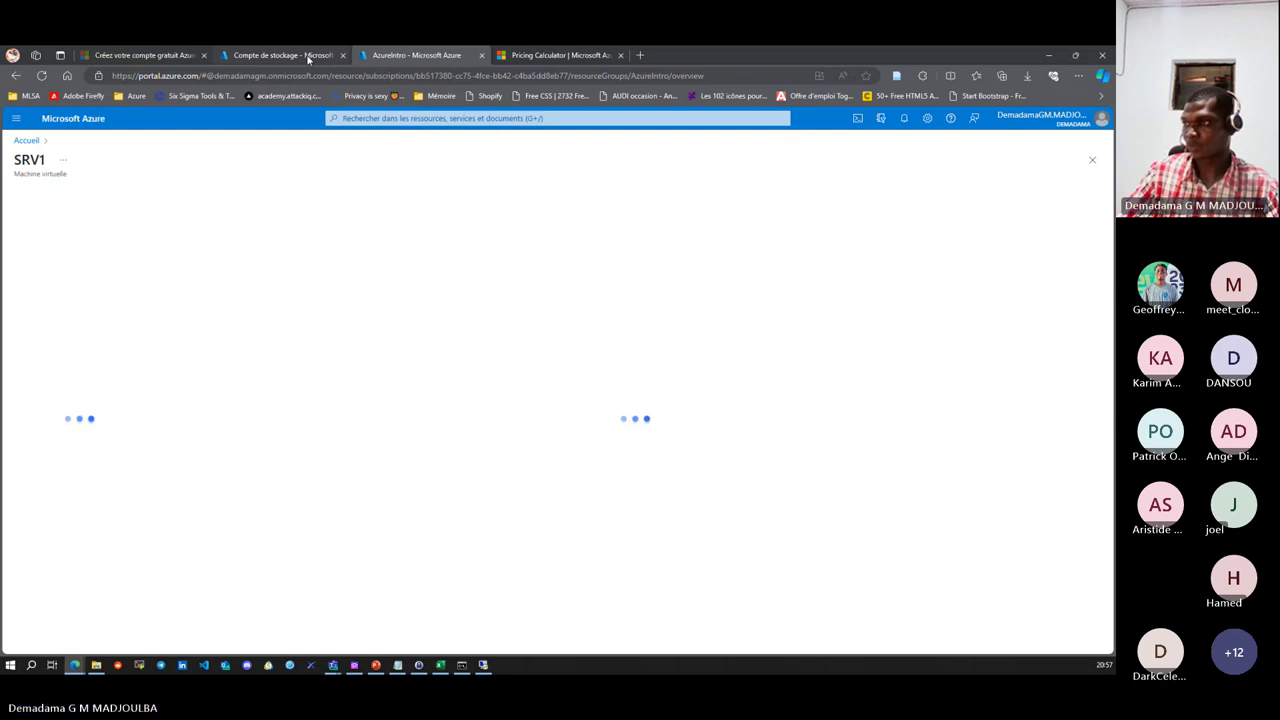
{"action": "left_click", "coordinate": [308, 56]}
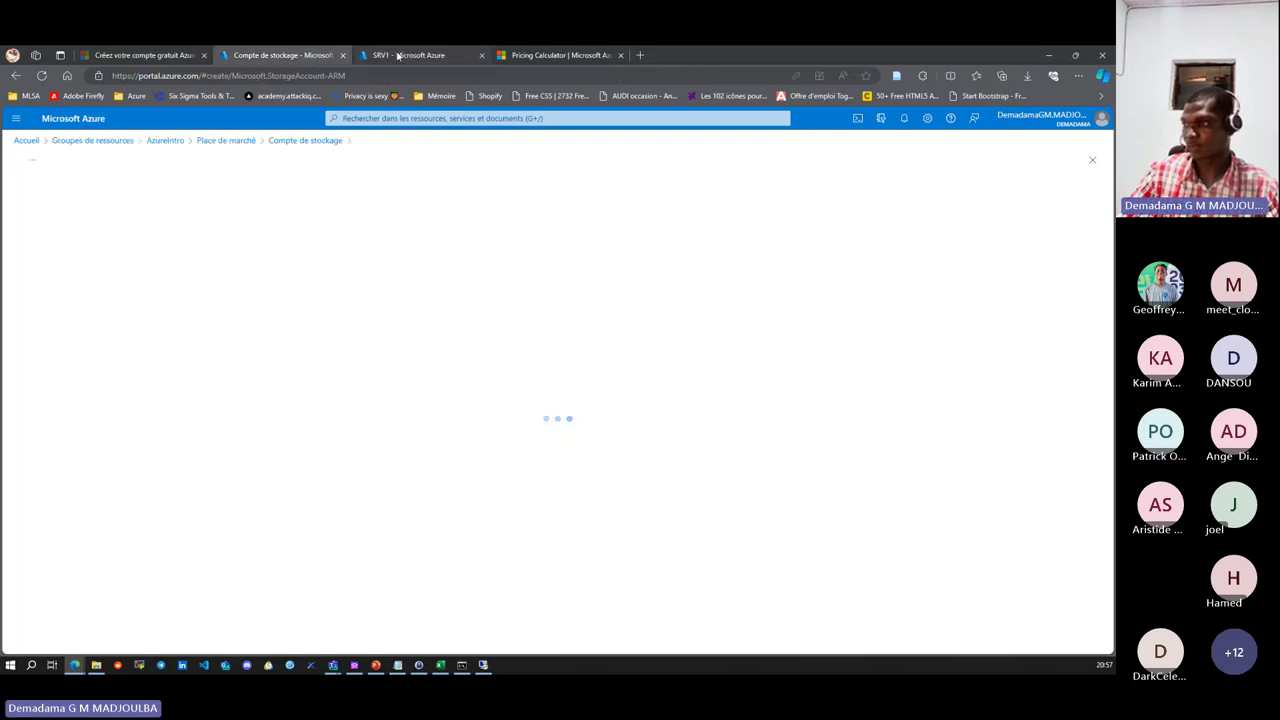
- Examine SRV1's overview properties and the range of settings, operations, monitoring, automation and help options available for the virtual machine
{"action": "left_click", "coordinate": [398, 56]}
{"action": "scroll", "coordinate": [590, 420], "scroll_direction": "down", "scroll_amount": 1}
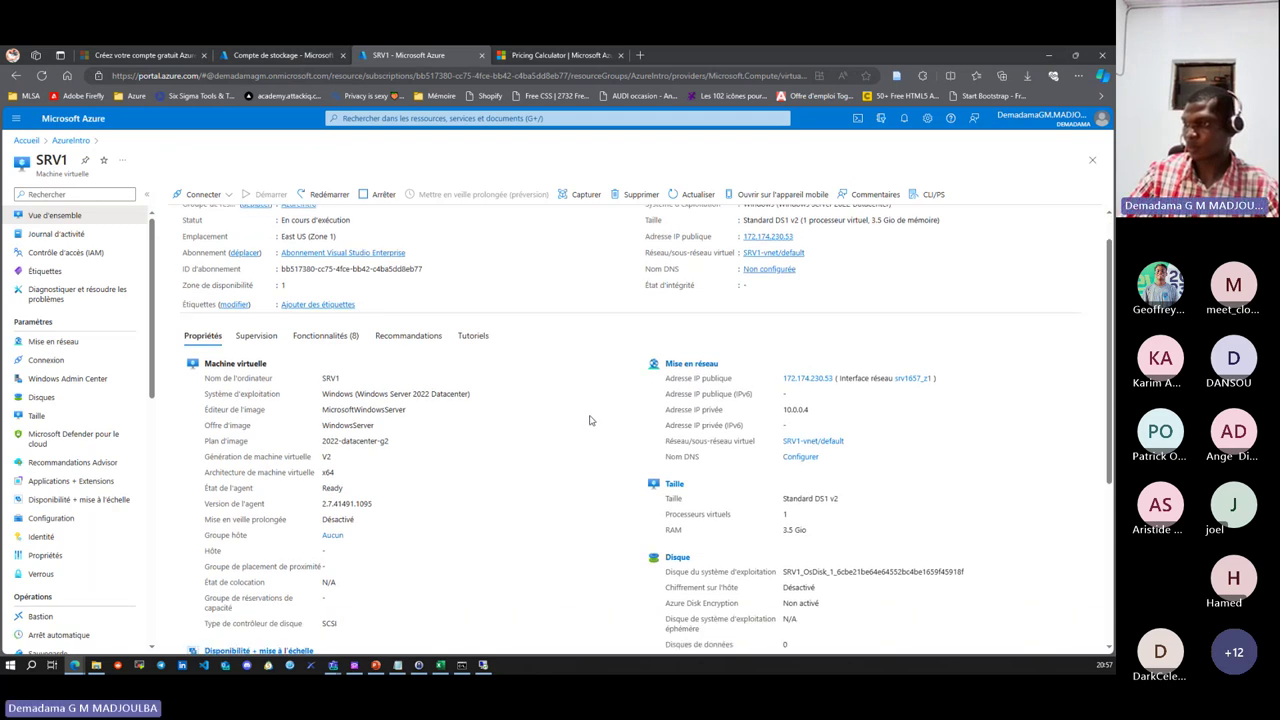
{"action": "scroll", "coordinate": [590, 420], "scroll_direction": "up", "scroll_amount": 1}
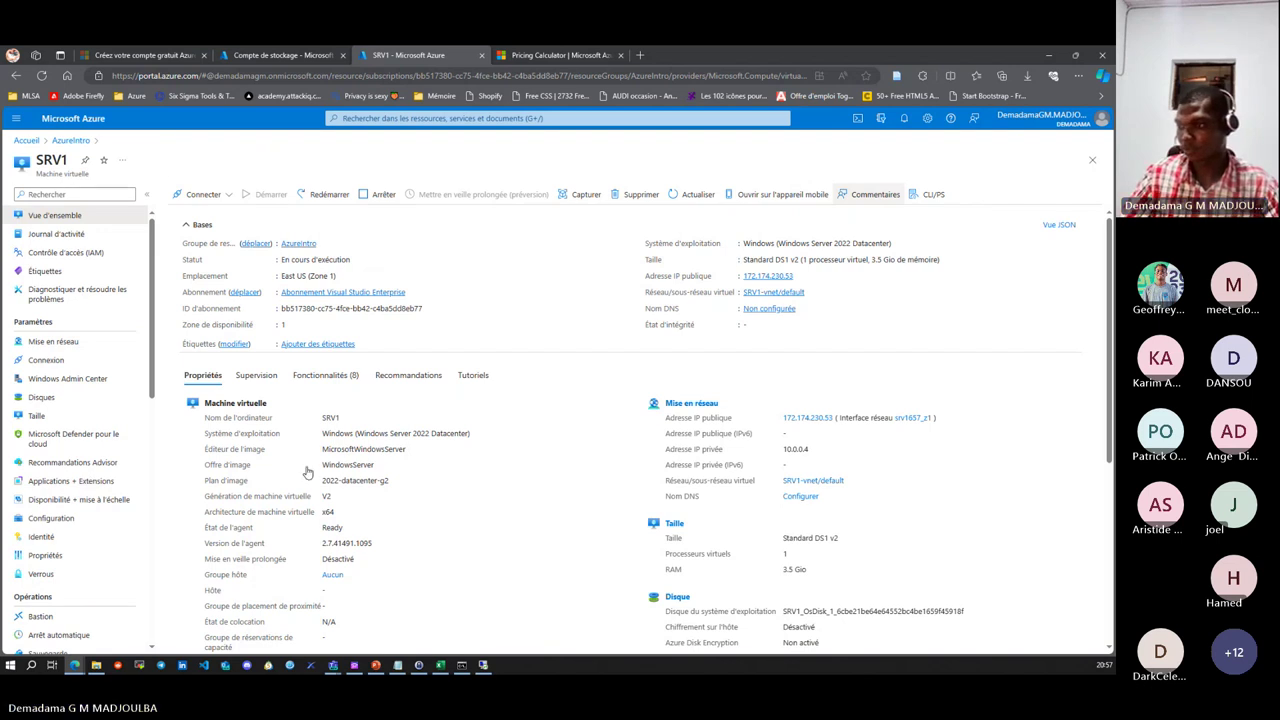
{"action": "scroll", "coordinate": [88, 478], "scroll_direction": "down", "scroll_amount": 10}
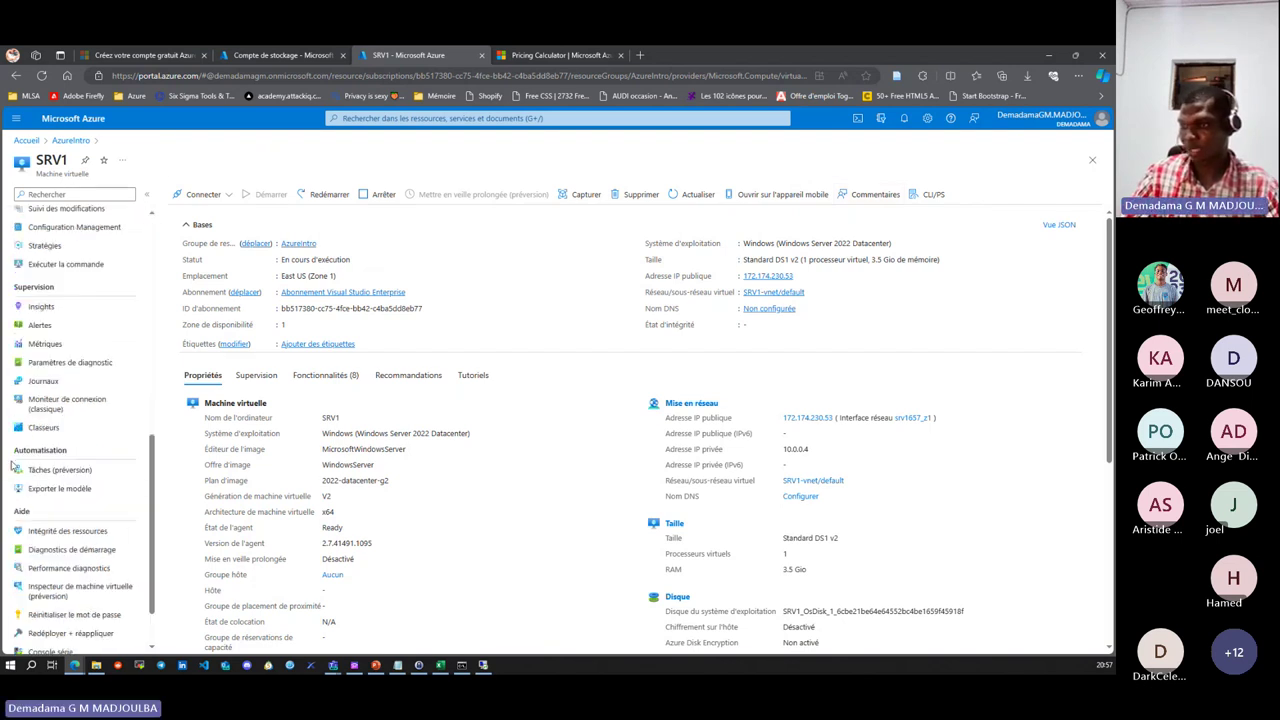
{"action": "scroll", "coordinate": [60, 485], "scroll_direction": "down", "scroll_amount": 2}
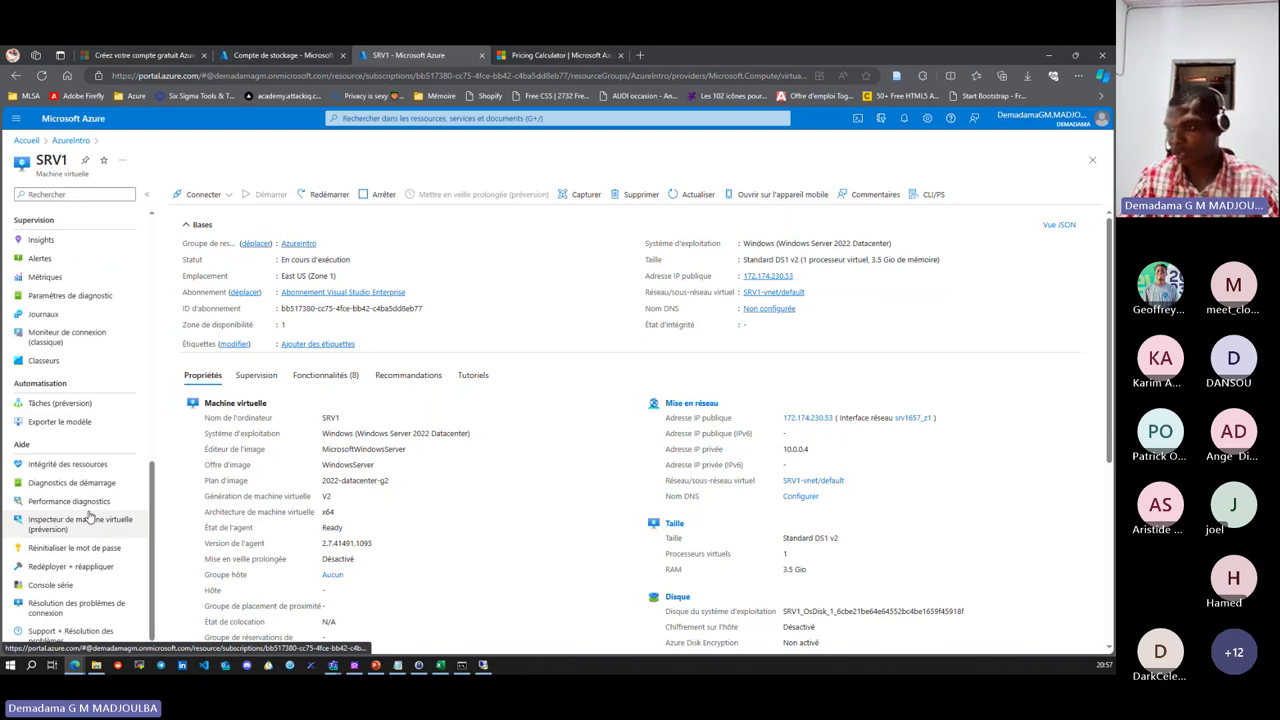
{"action": "scroll", "coordinate": [90, 478], "scroll_direction": "up", "scroll_amount": 2}
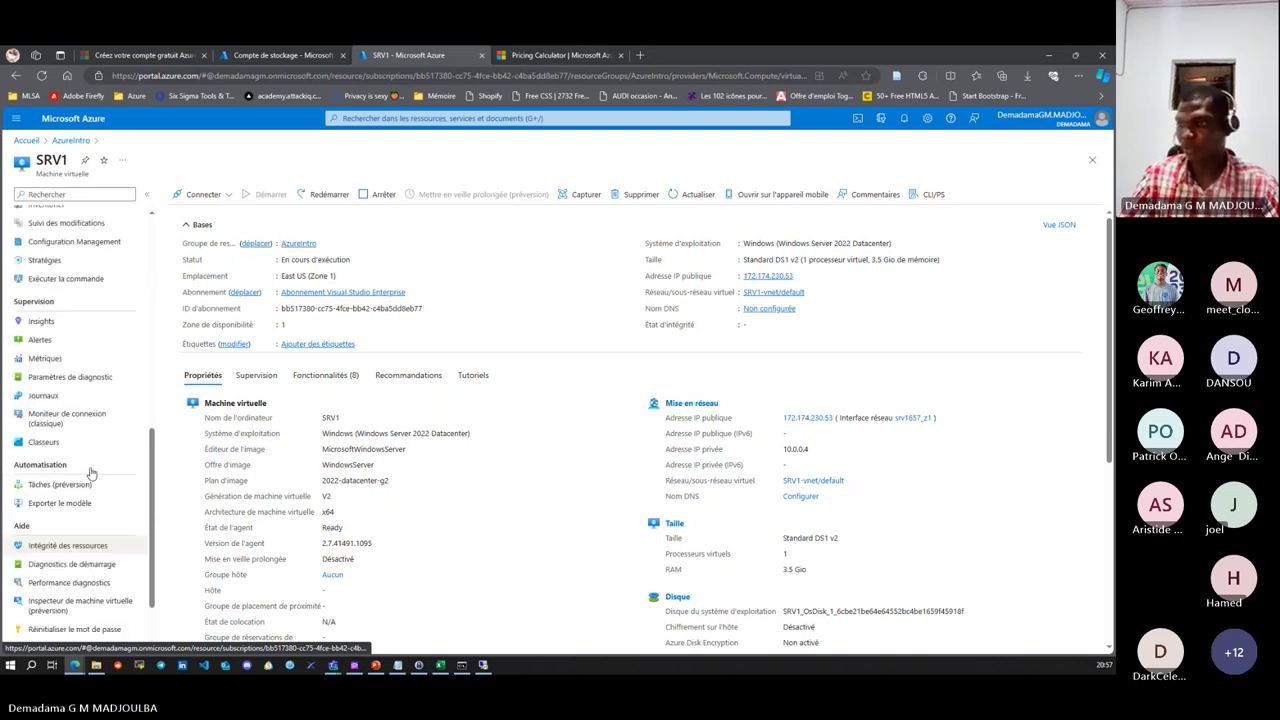
{"action": "scroll", "coordinate": [90, 473], "scroll_direction": "up", "scroll_amount": 8}
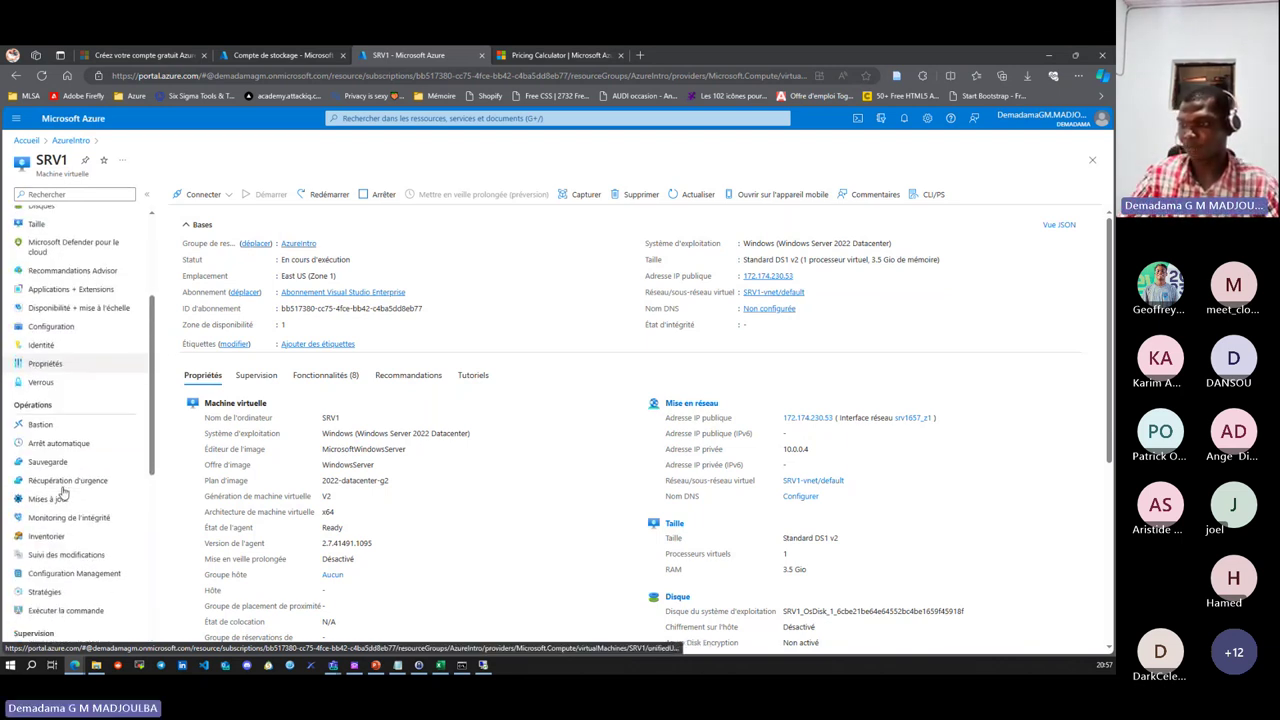
{"action": "scroll", "coordinate": [58, 440], "scroll_direction": "up", "scroll_amount": 4}
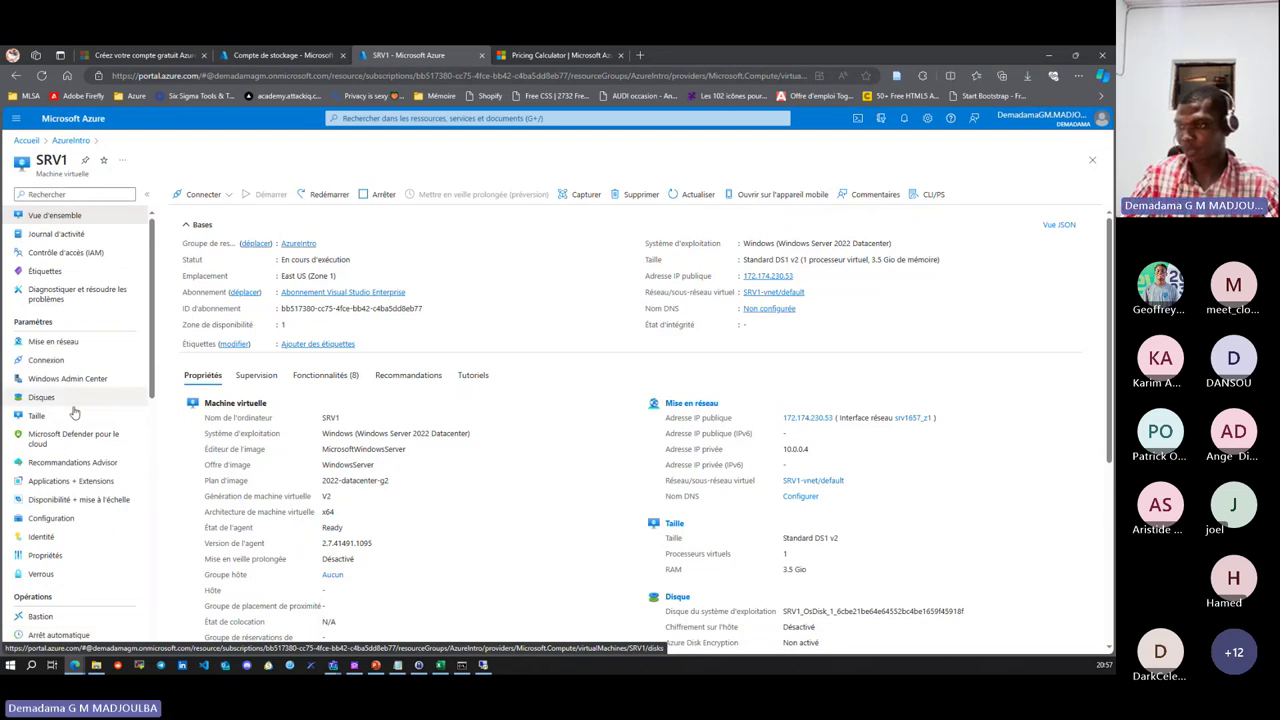
{"action": "scroll", "coordinate": [60, 437], "scroll_direction": "down", "scroll_amount": 4}
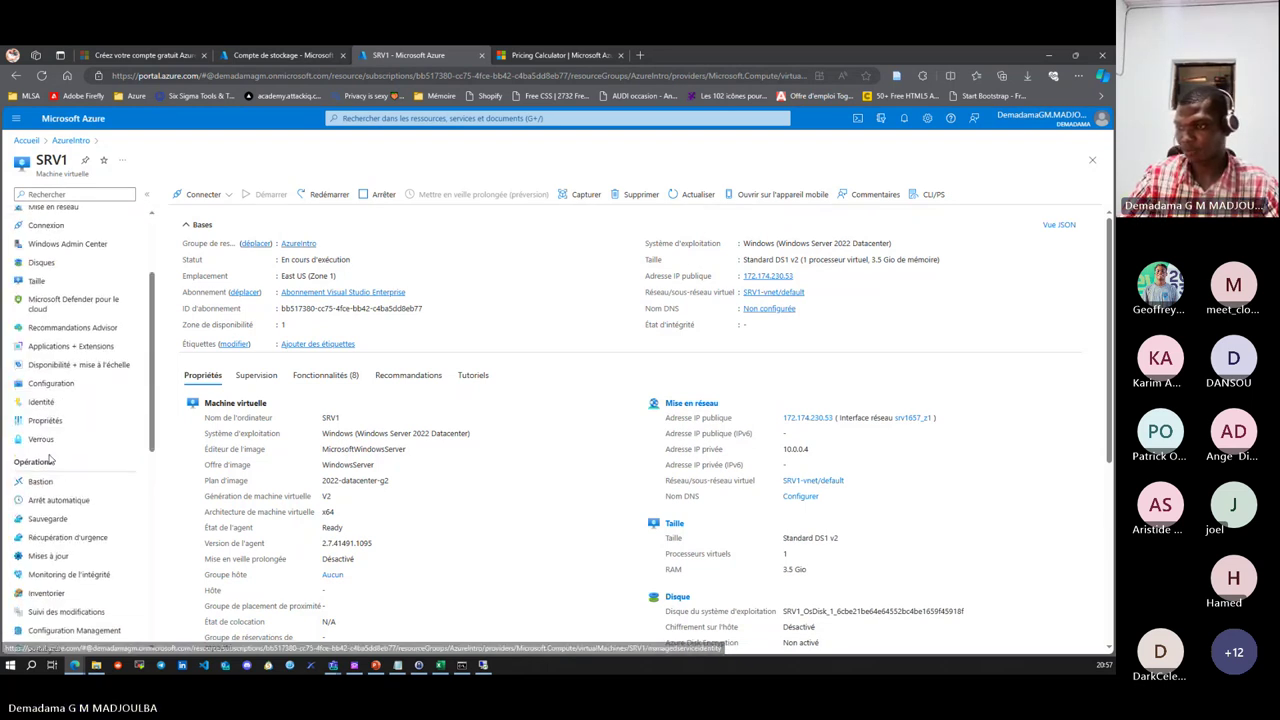
{"action": "scroll", "coordinate": [55, 450], "scroll_direction": "down", "scroll_amount": 5}
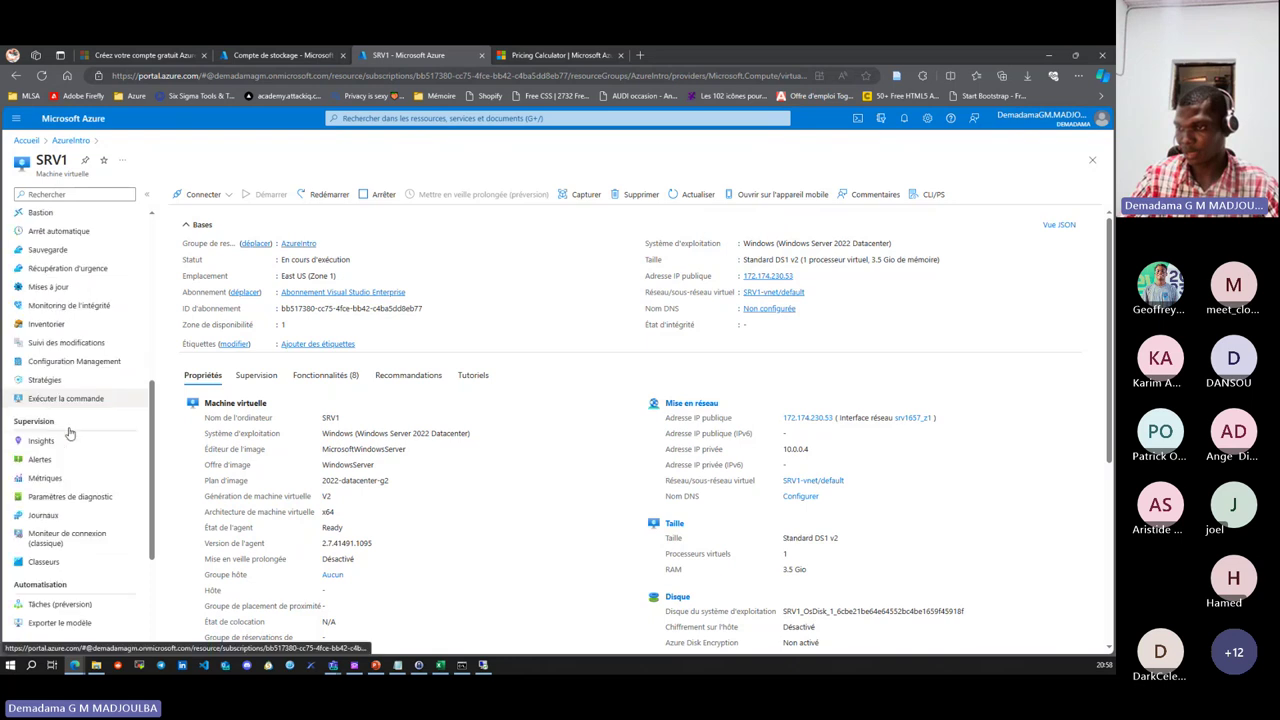
- Look at SRV1's Alertes, and enable monitoring from Journaux with the Abonnement Visual Studio Enterprise subscription and the new default data collection rule
{"action": "left_click", "coordinate": [45, 393]}
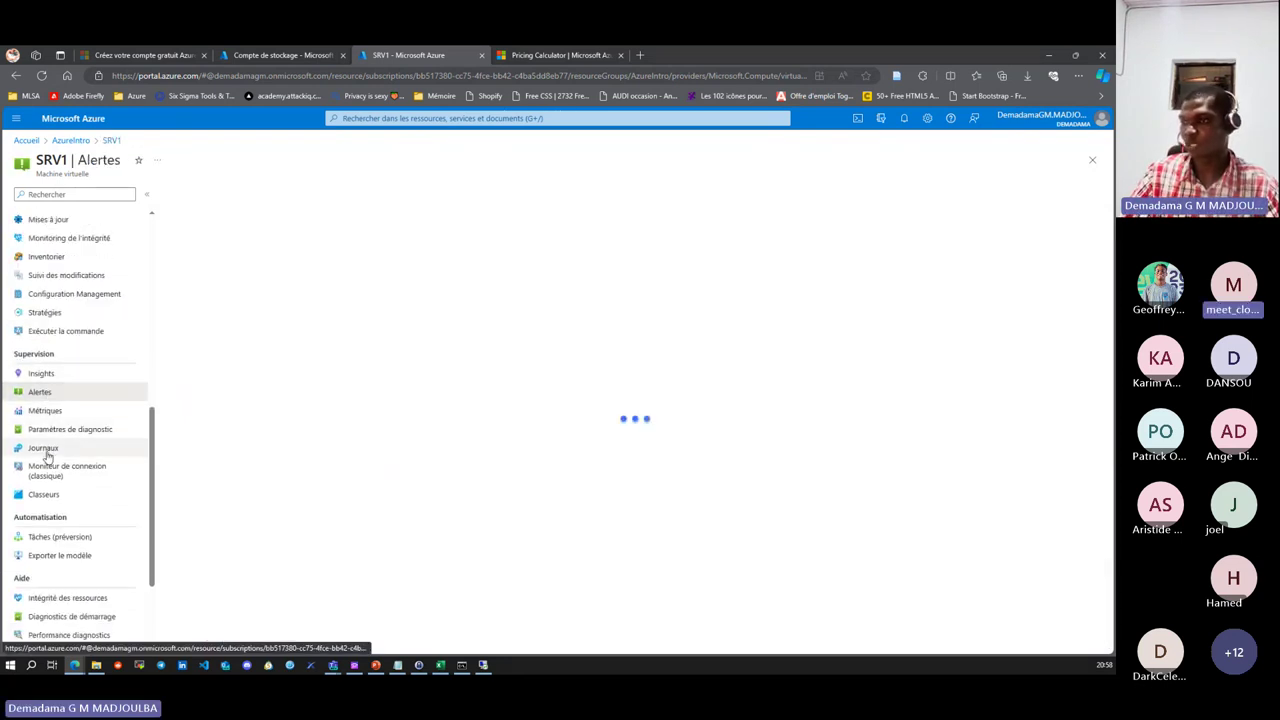
{"action": "left_click", "coordinate": [45, 457]}
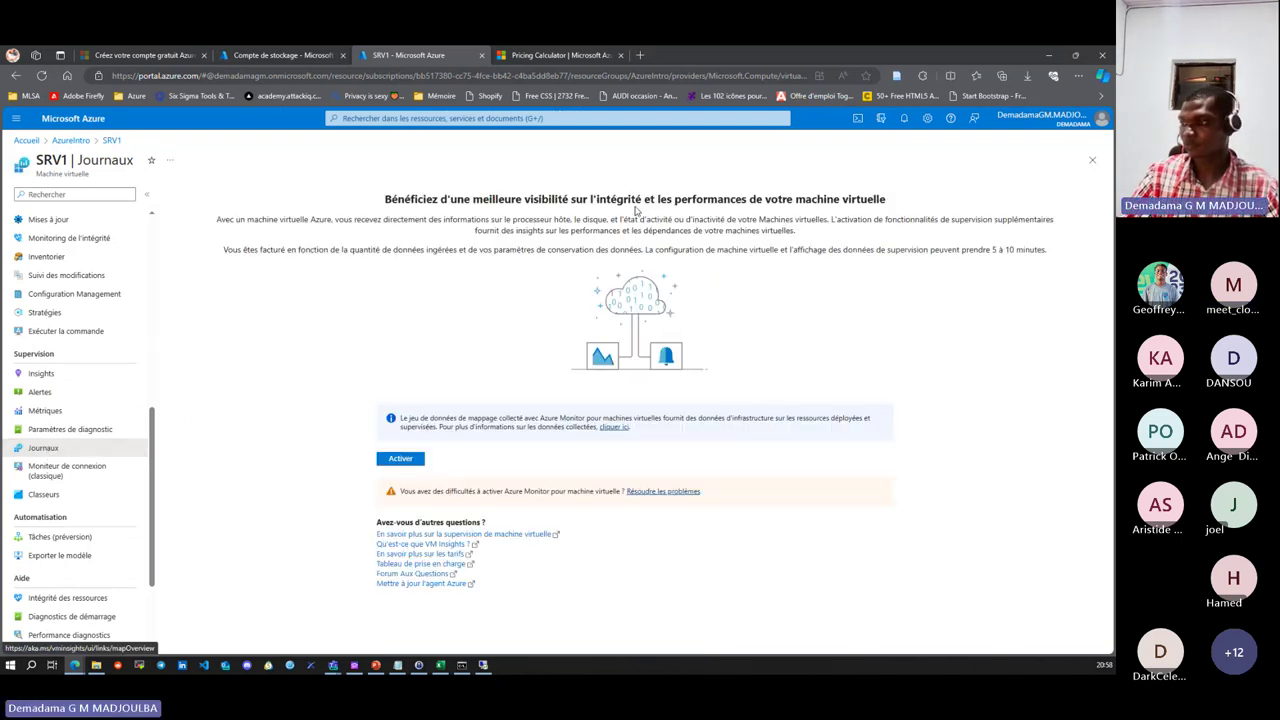
{"action": "left_click", "coordinate": [419, 462]}
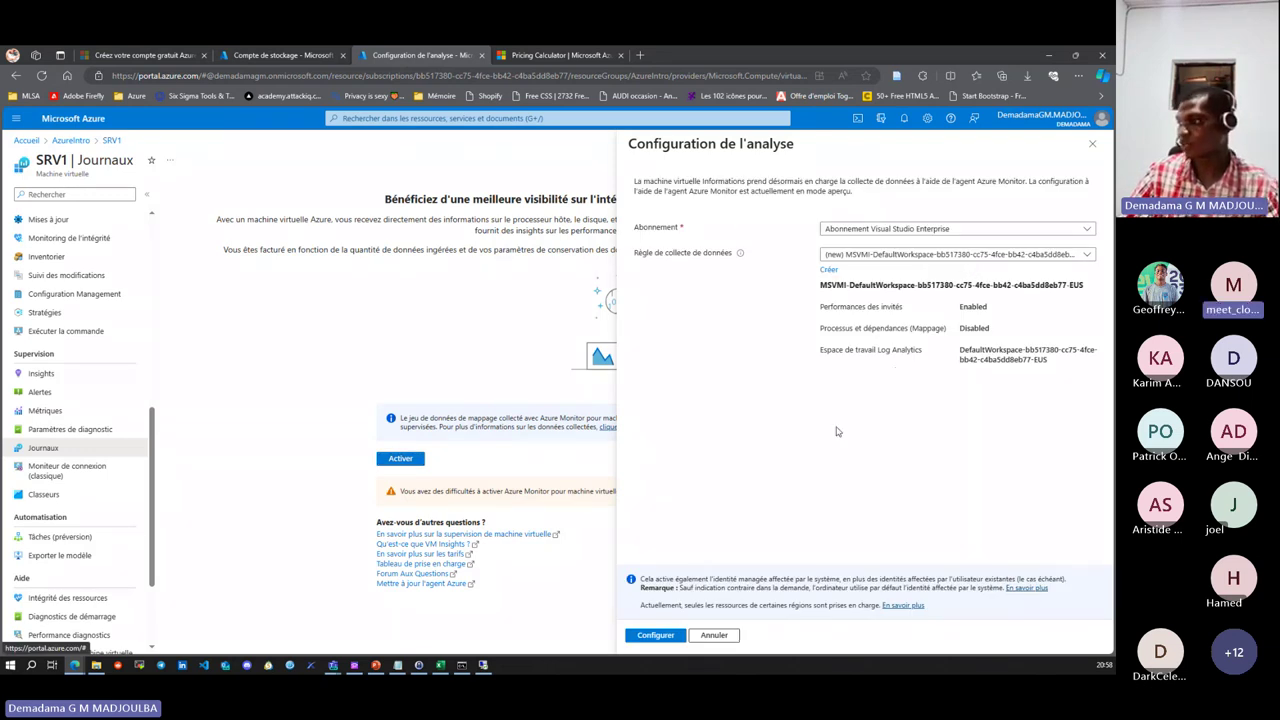
{"action": "left_click", "coordinate": [990, 254]}
{"action": "left_click", "coordinate": [950, 272]}
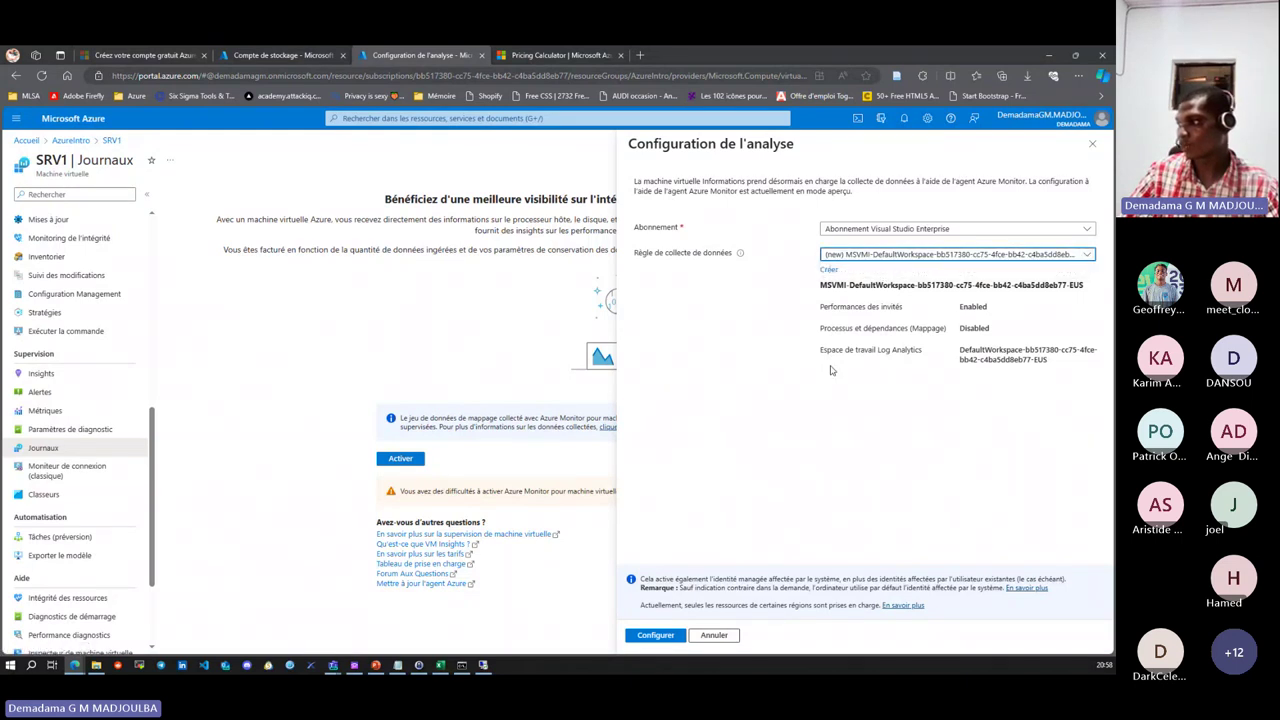
{"action": "left_click", "coordinate": [662, 638]}
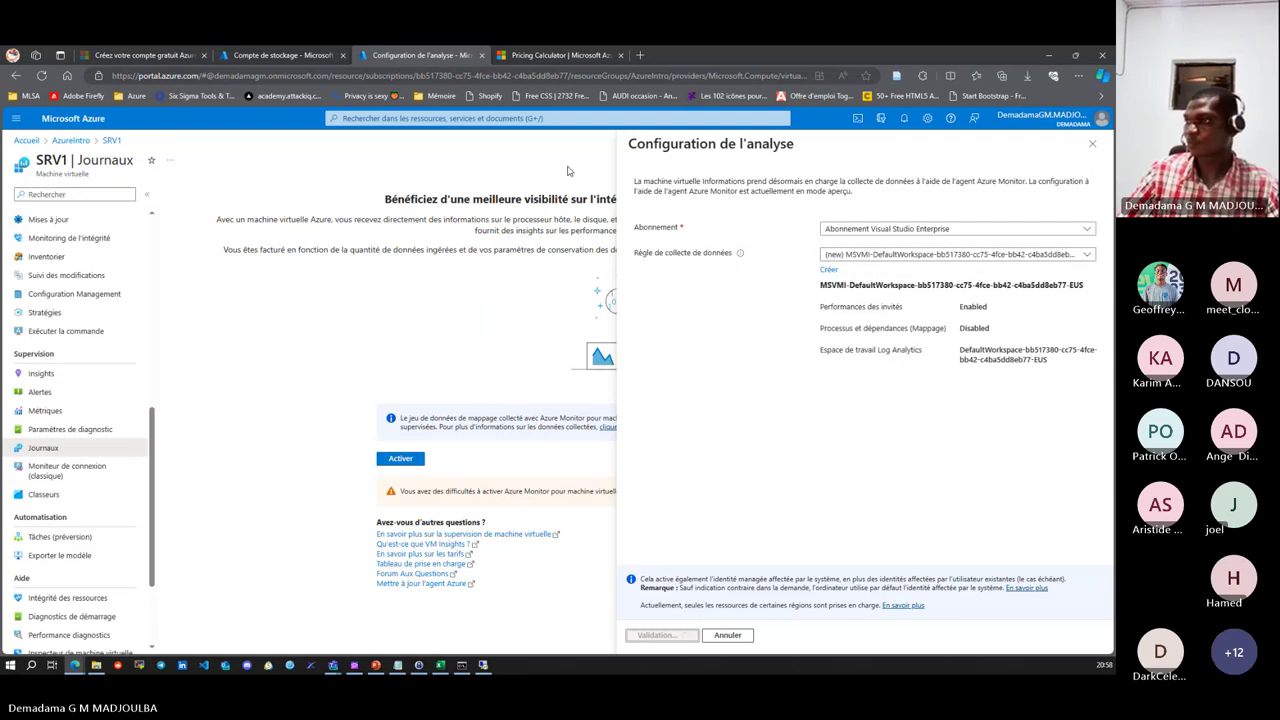
- Check the storage account page and SRV1 again, and return from the storage account offer to AzureIntro through the resource groups list
{"action": "left_click", "coordinate": [256, 57]}
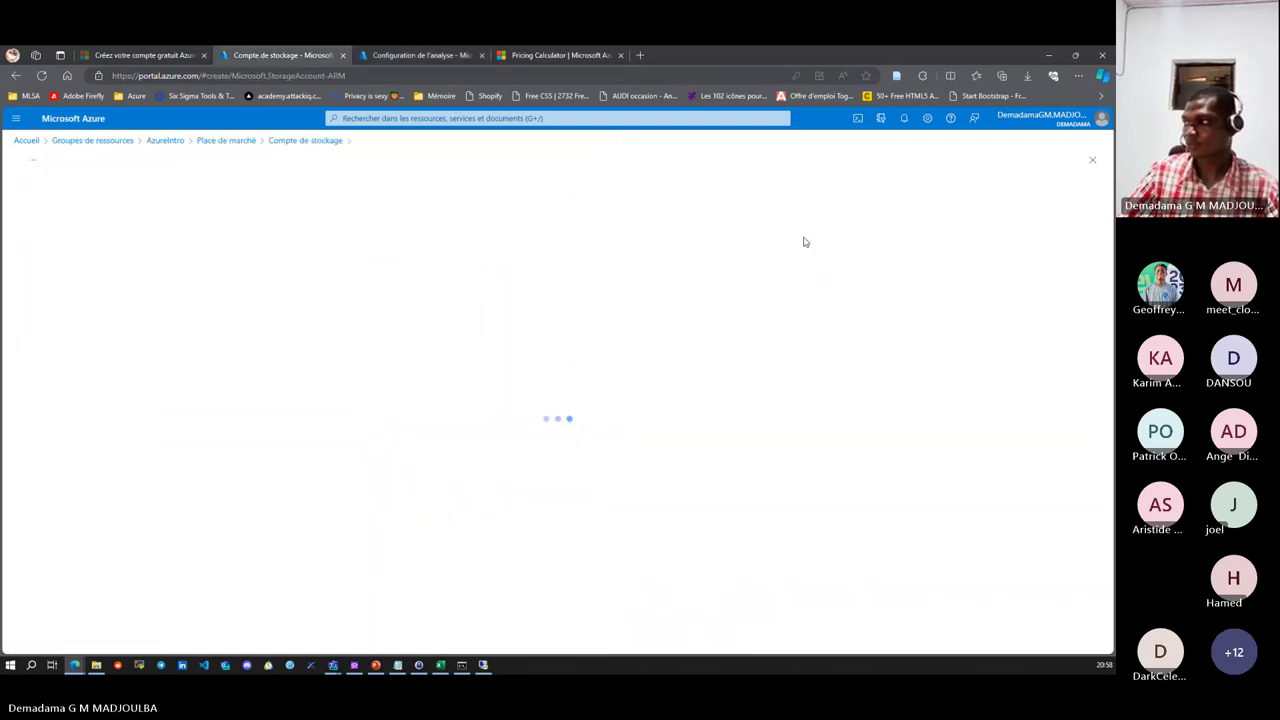
{"action": "left_click", "coordinate": [400, 57]}
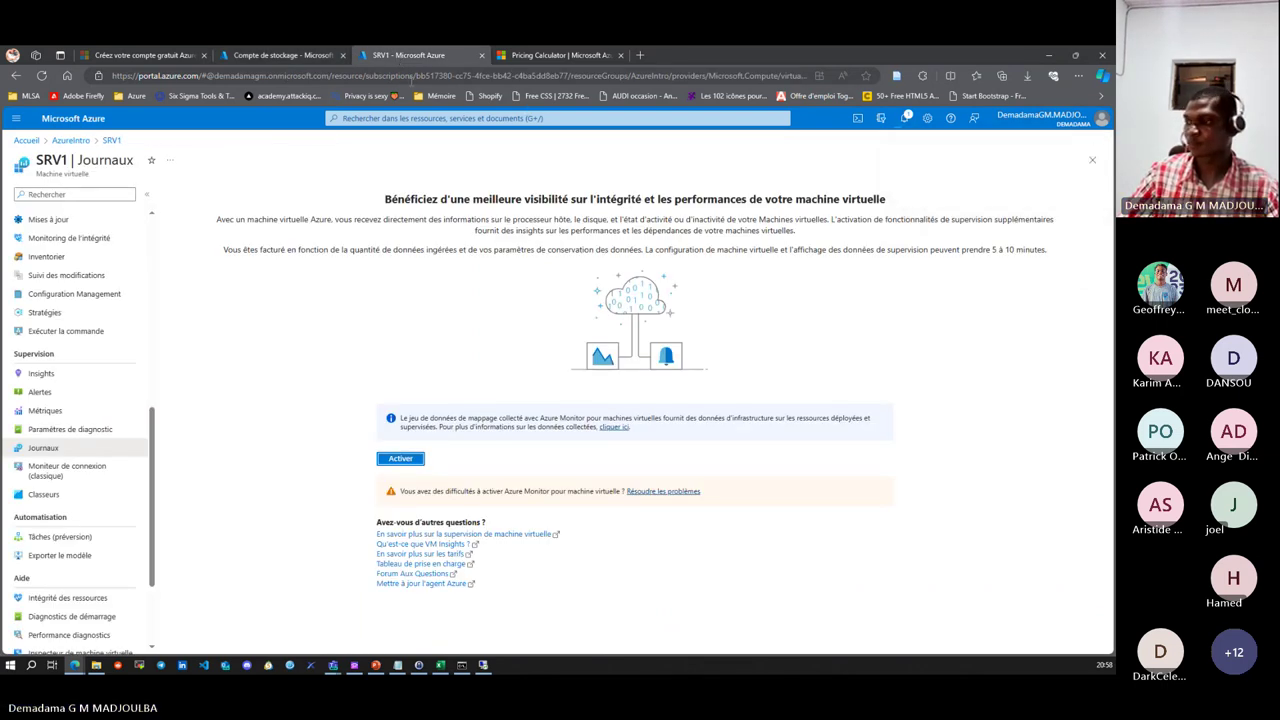
{"action": "left_click", "coordinate": [297, 57]}
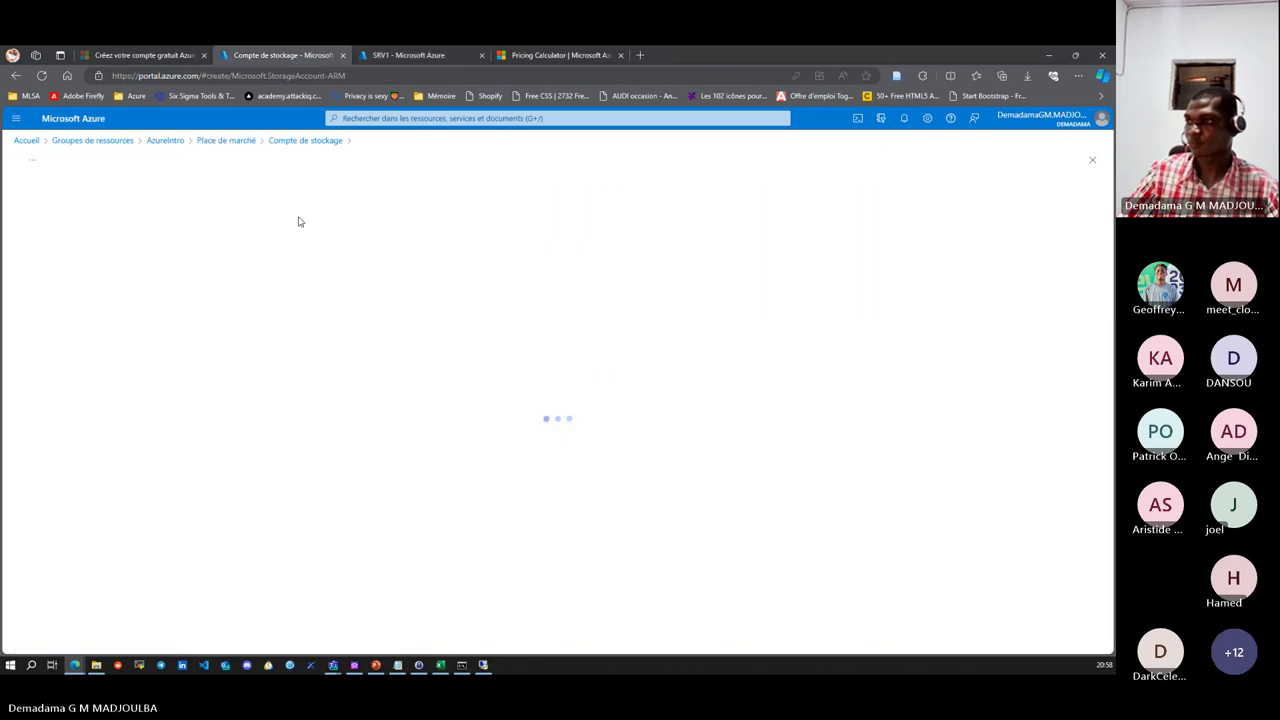
{"action": "left_click", "coordinate": [305, 141]}
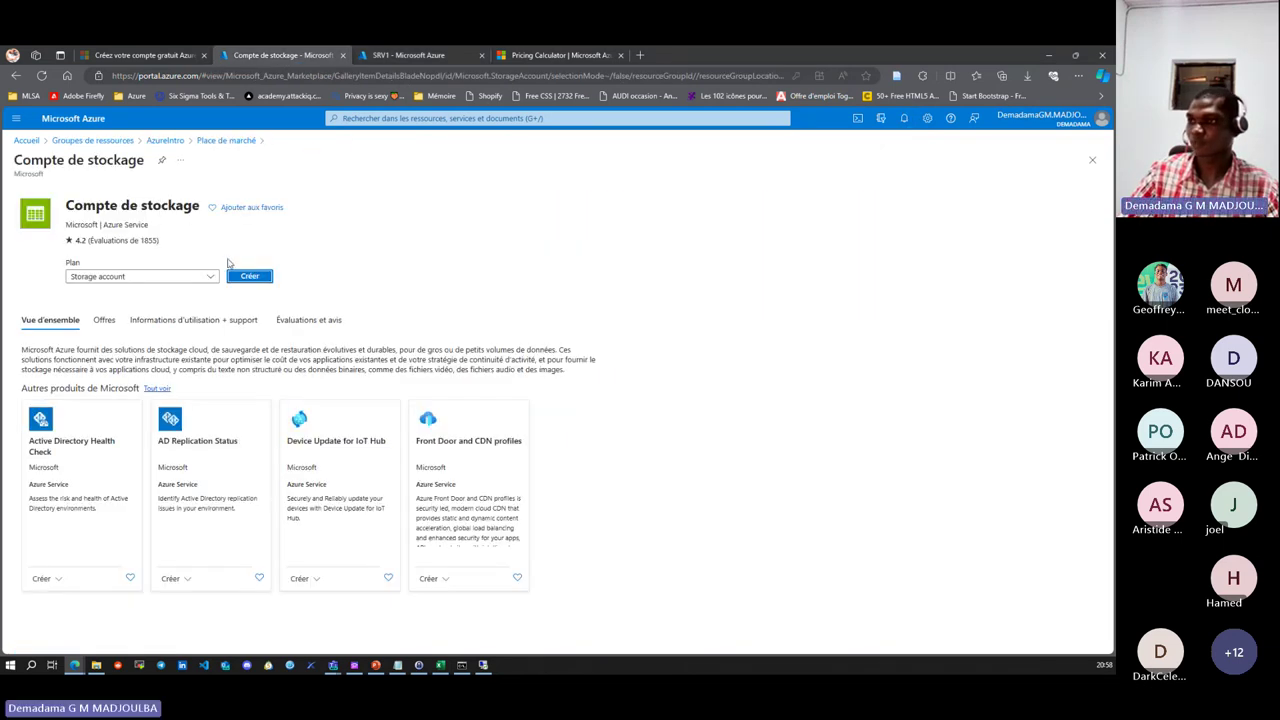
{"action": "left_click", "coordinate": [217, 143]}
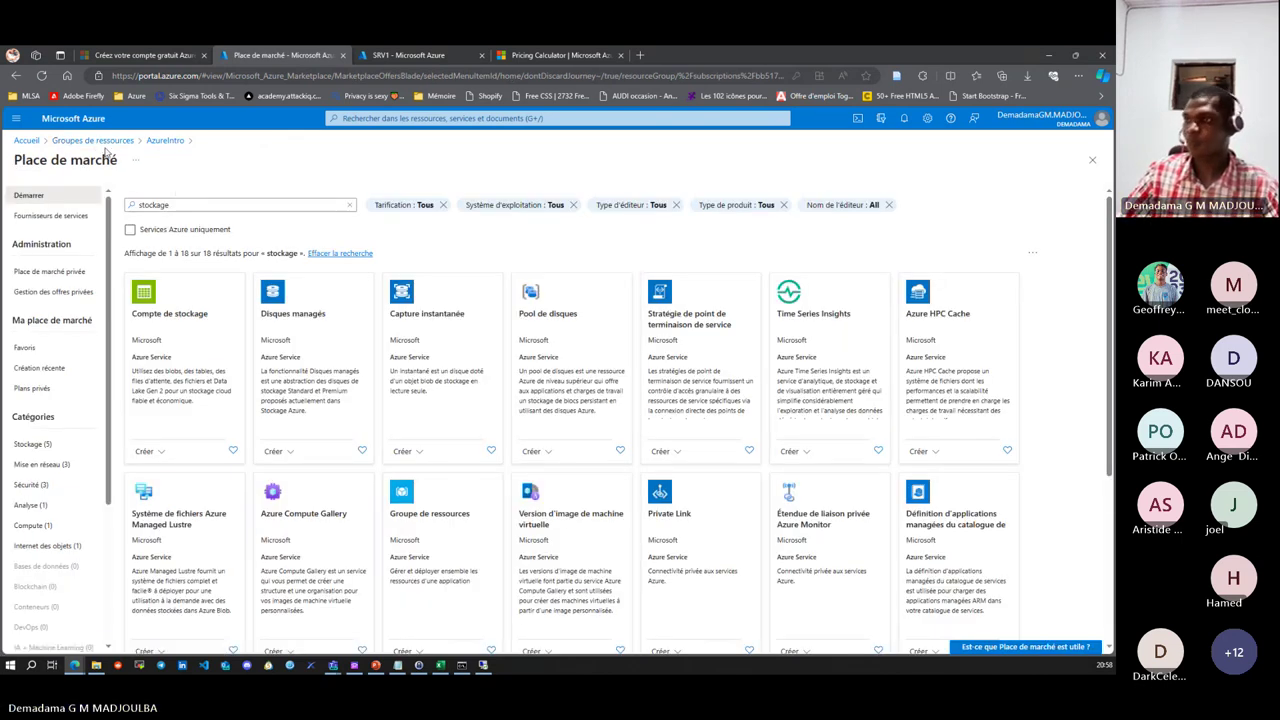
{"action": "left_click", "coordinate": [105, 142]}
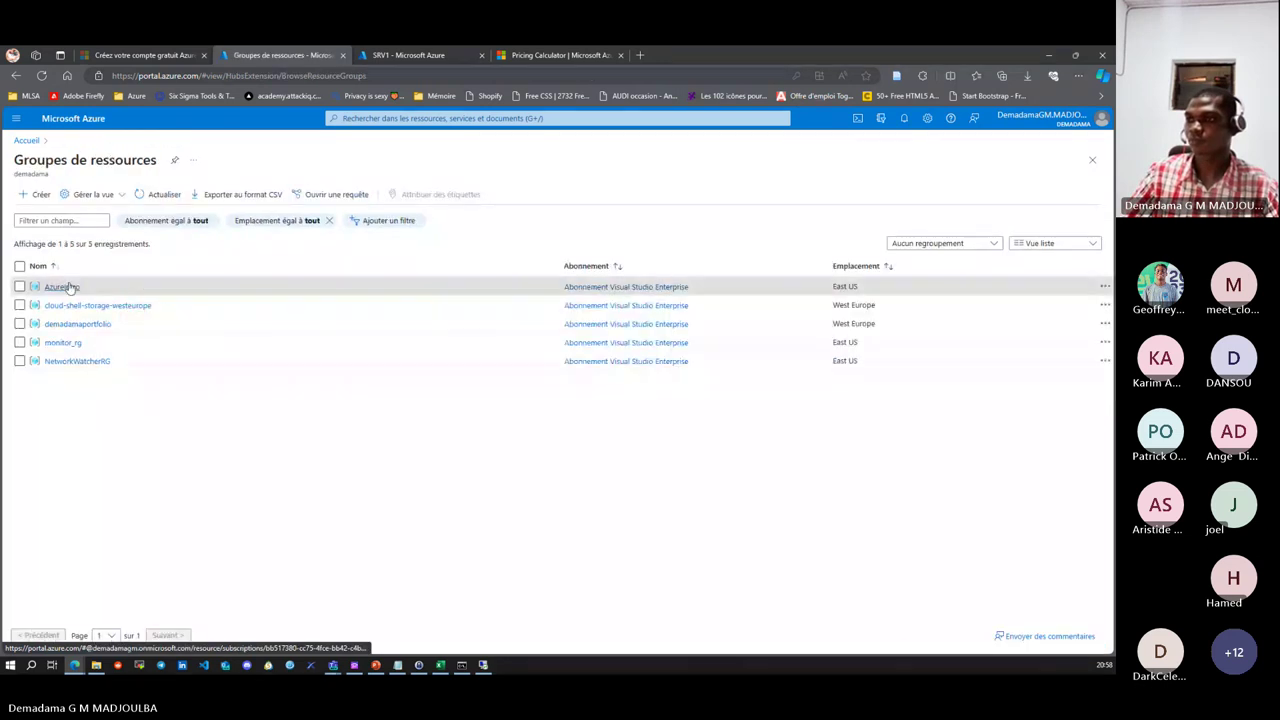
{"action": "left_click", "coordinate": [55, 286]}
- Check the portal notifications from SRV1 and look through the cost management and monitoring options of the AzureIntro resource group
{"action": "left_click", "coordinate": [392, 60]}
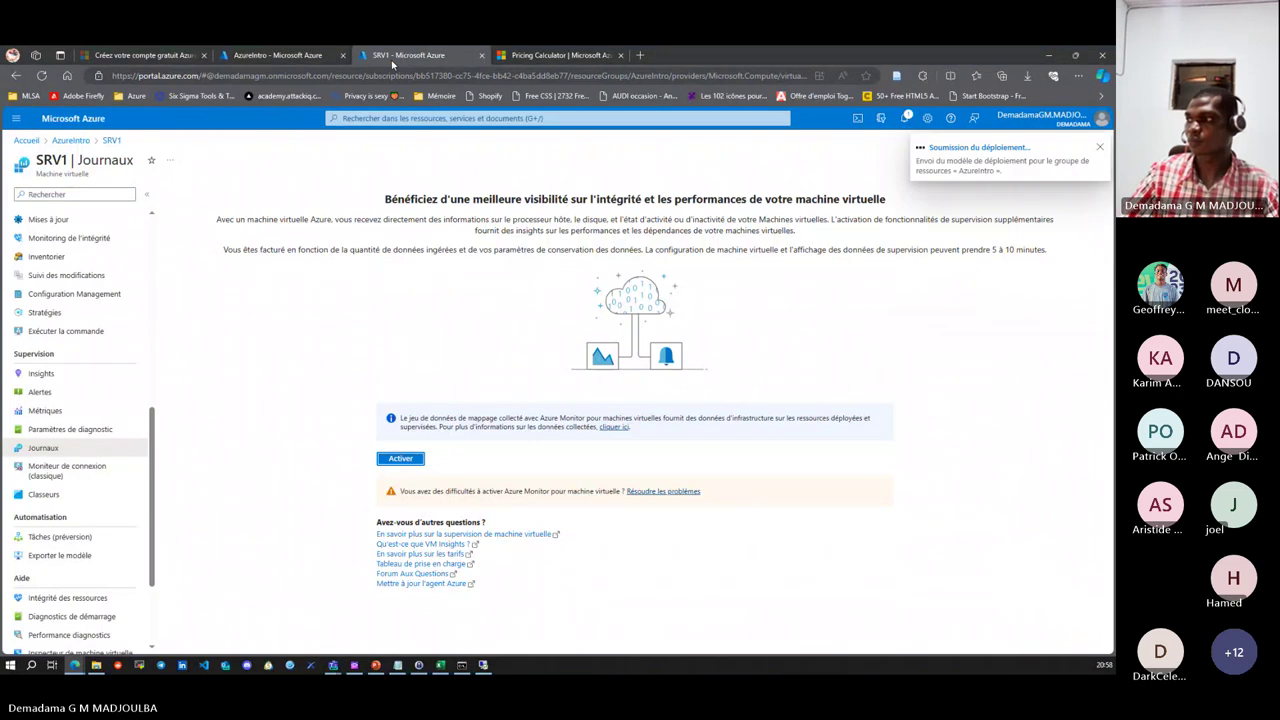
{"action": "left_click", "coordinate": [905, 118]}
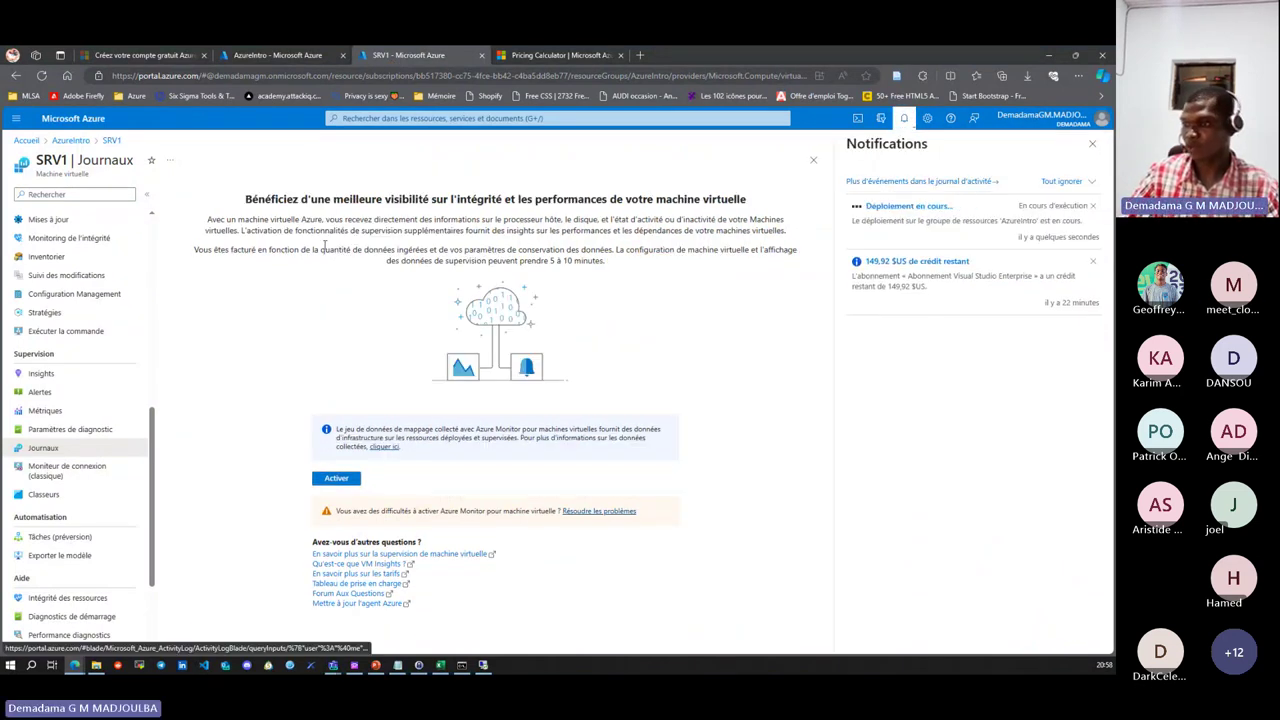
{"action": "left_click", "coordinate": [283, 57]}
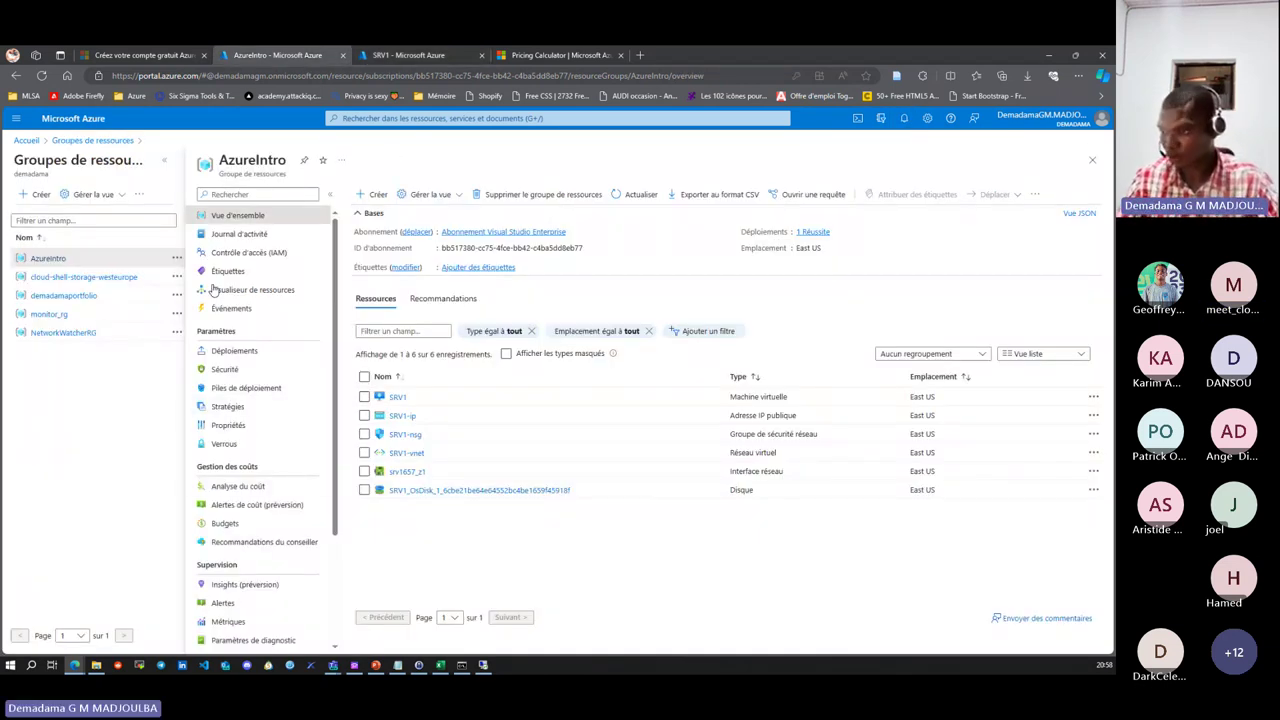
{"action": "left_click", "coordinate": [253, 507]}
{"action": "scroll", "coordinate": [253, 507], "scroll_direction": "down", "scroll_amount": 3}
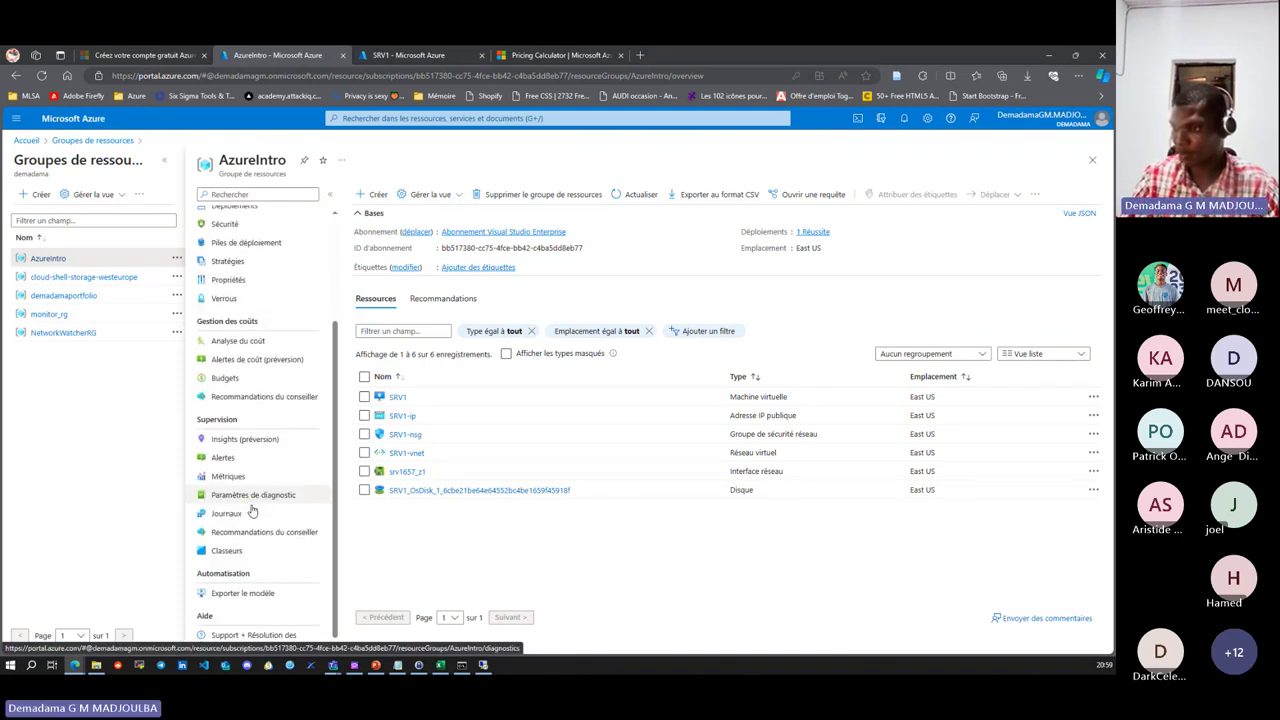
{"action": "scroll", "coordinate": [253, 510], "scroll_direction": "up", "scroll_amount": 2}
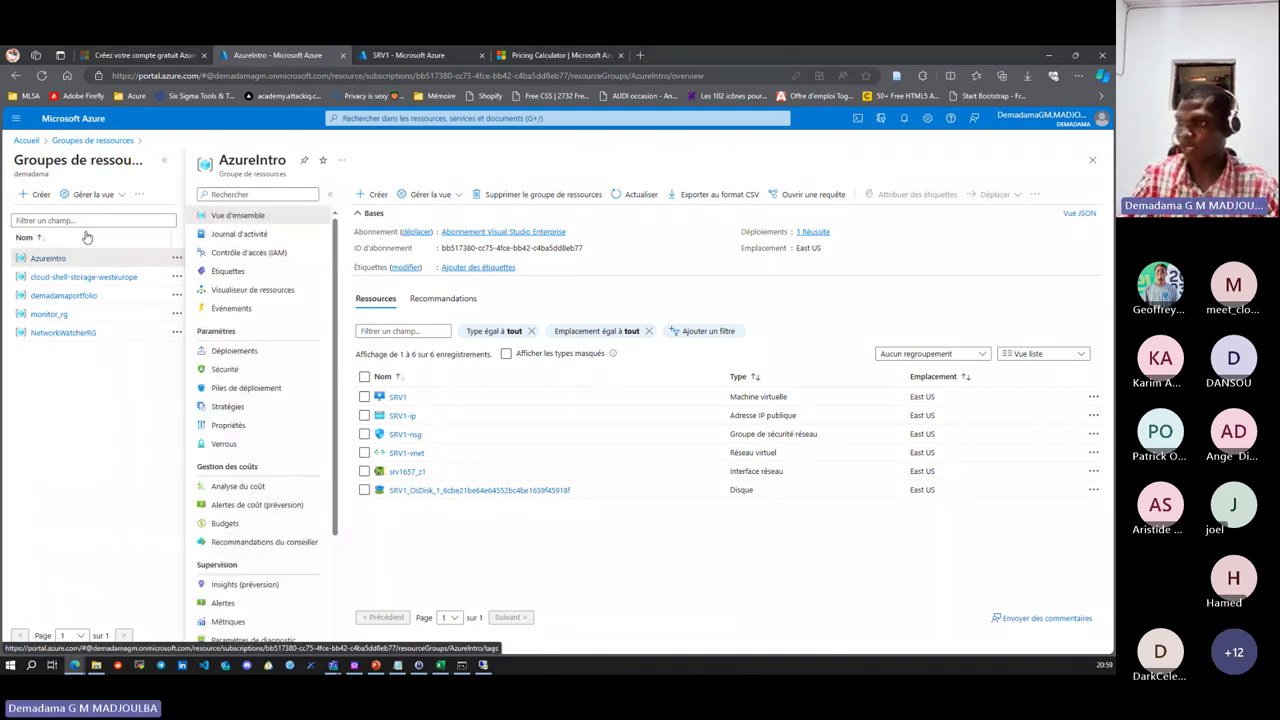
- Open Abonnement Visual Studio Enterprise from the portal home page, review its overview and display all its resources
{"action": "left_click", "coordinate": [26, 140]}
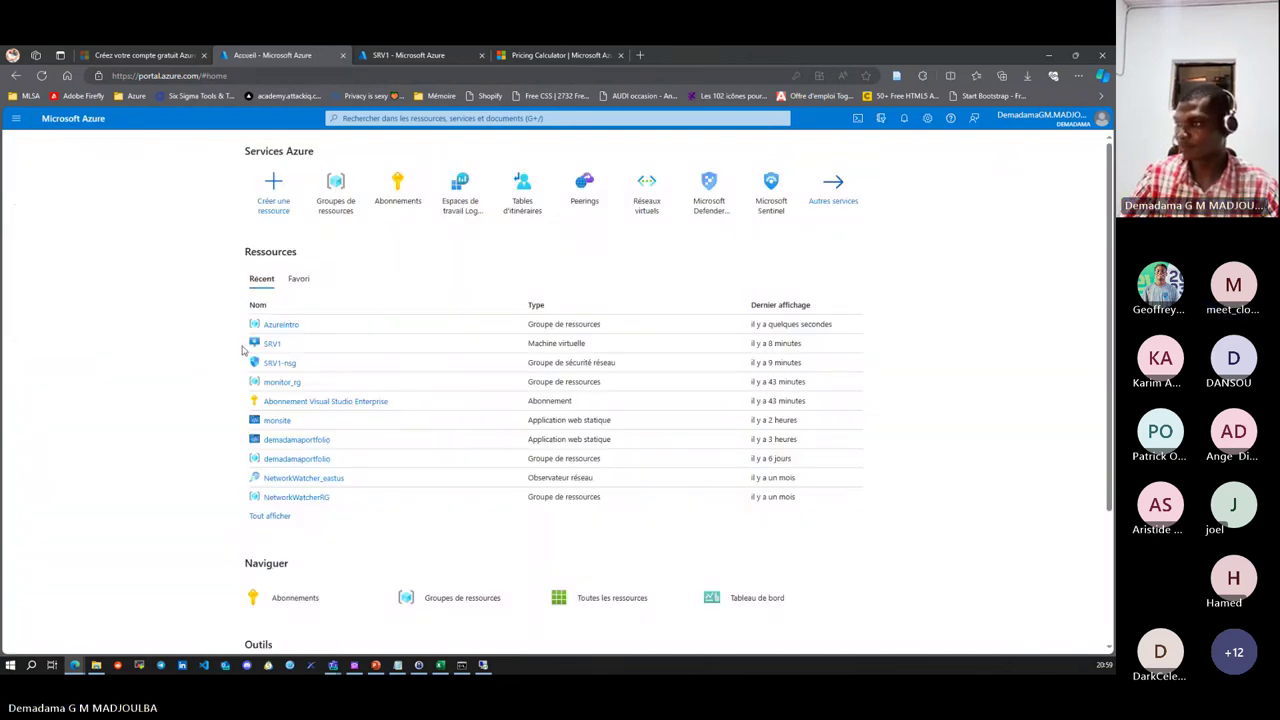
{"action": "left_click", "coordinate": [375, 205]}
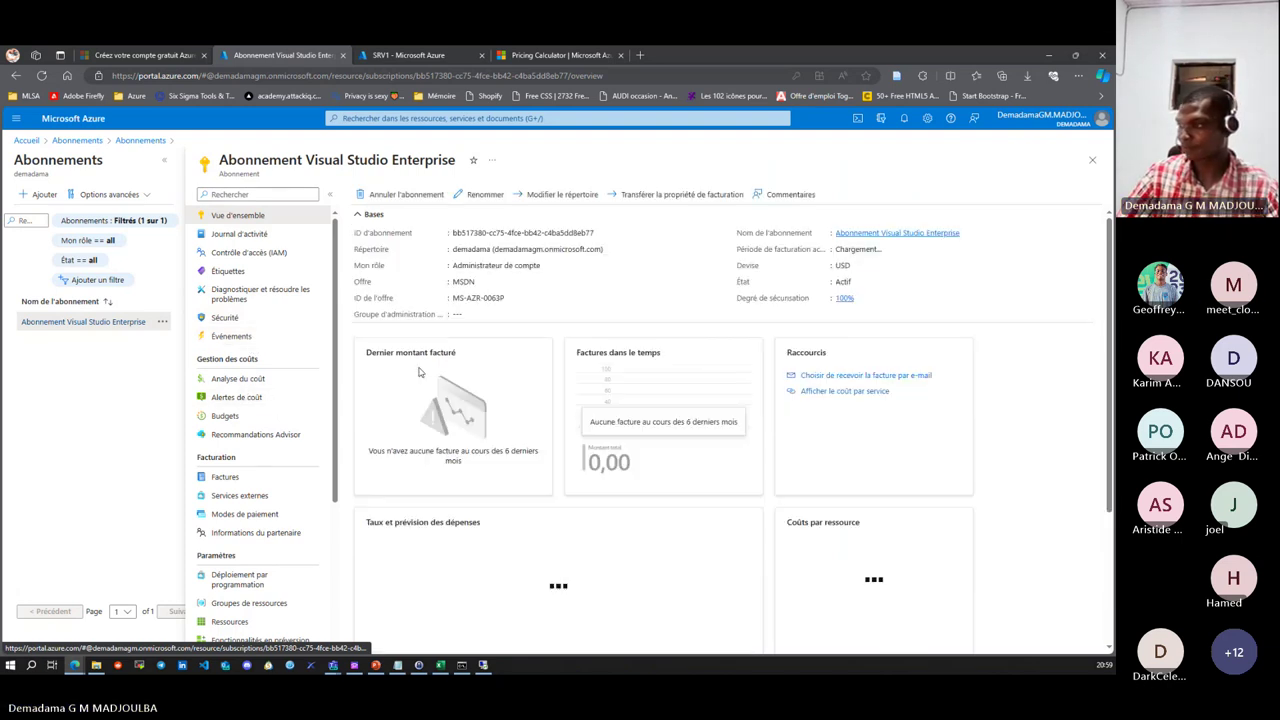
{"action": "scroll", "coordinate": [995, 277], "scroll_direction": "down", "scroll_amount": 1}
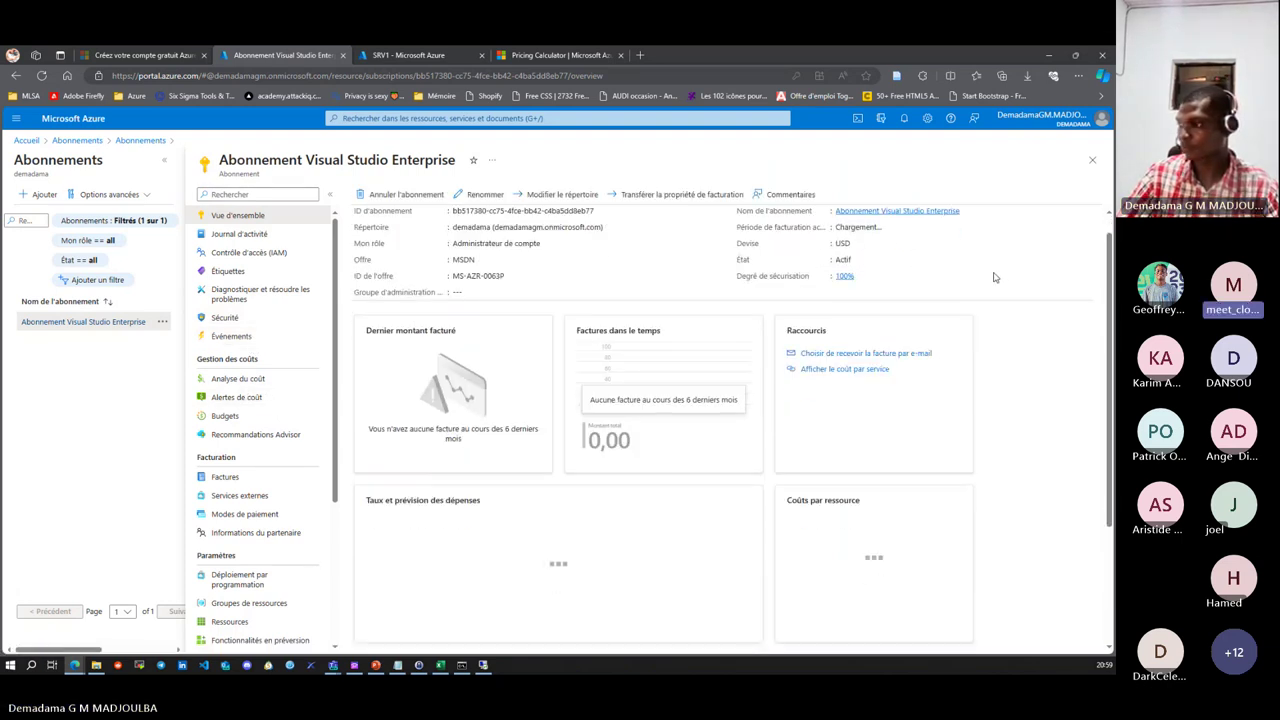
{"action": "scroll", "coordinate": [995, 277], "scroll_direction": "down", "scroll_amount": 3}
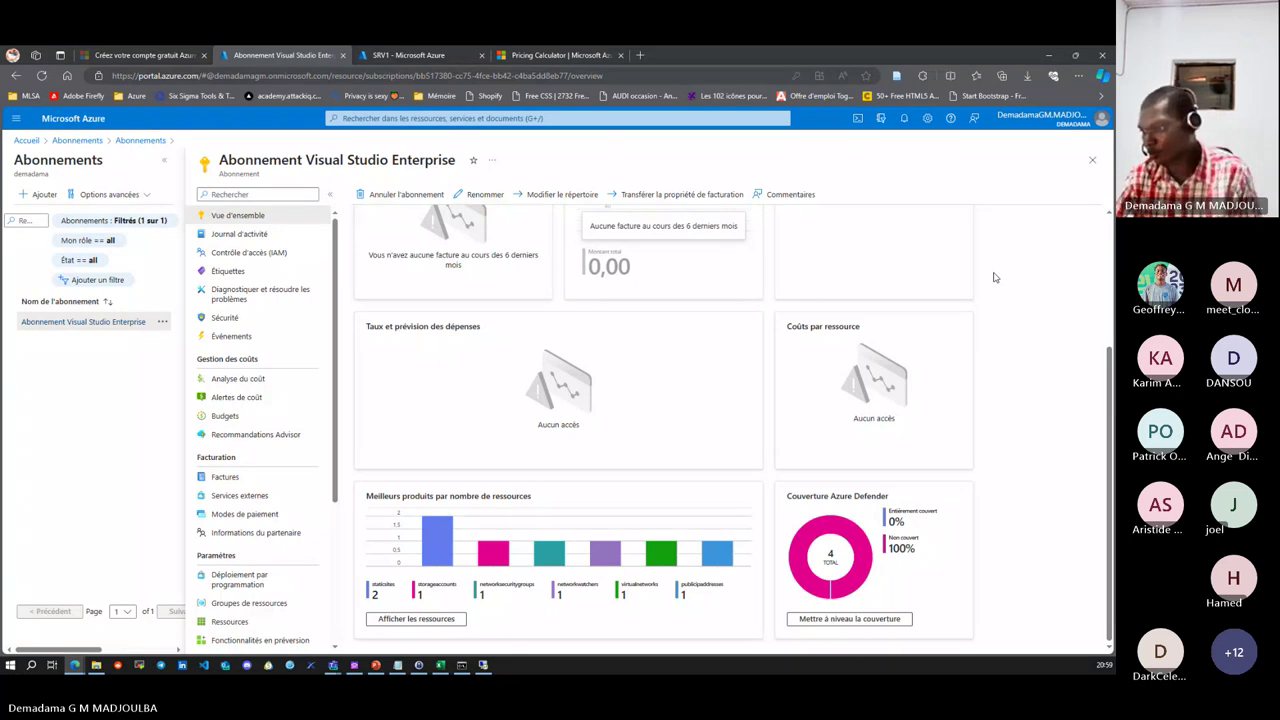
{"action": "left_click", "coordinate": [440, 620]}
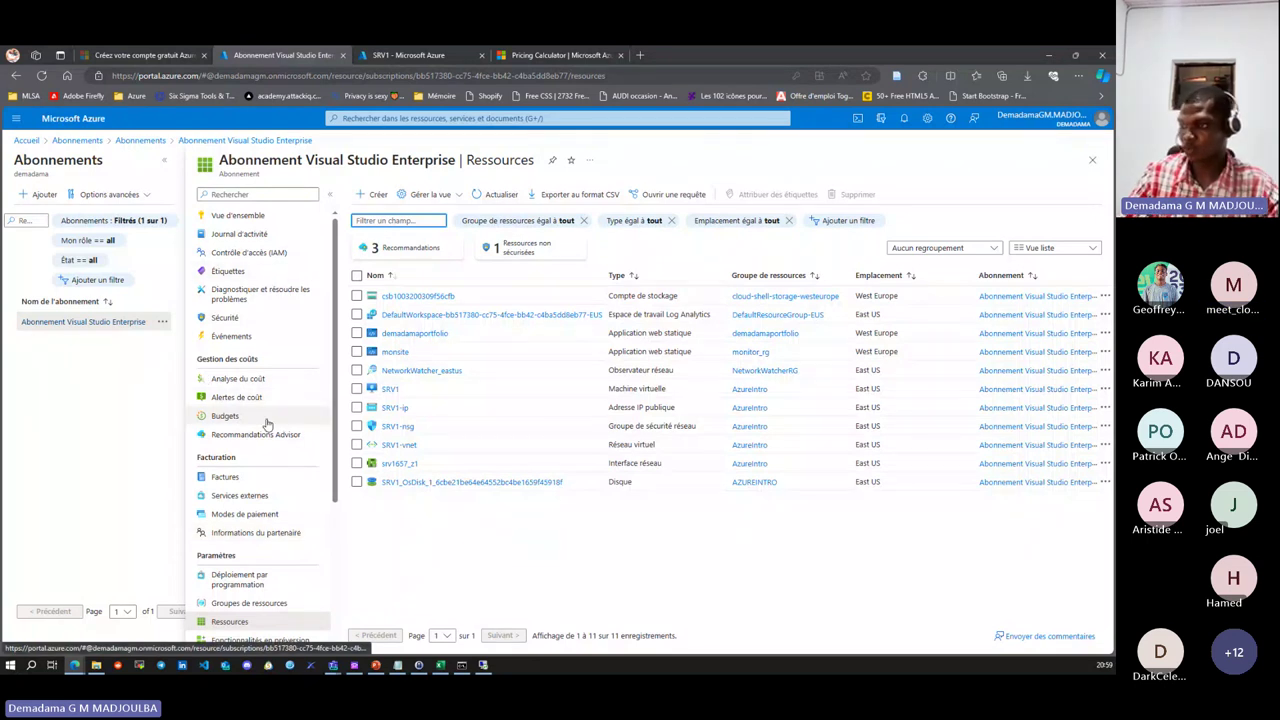
- View the subscription's Analyse du coût, Alertes de coût and Budgets pages
{"action": "left_click", "coordinate": [241, 379]}
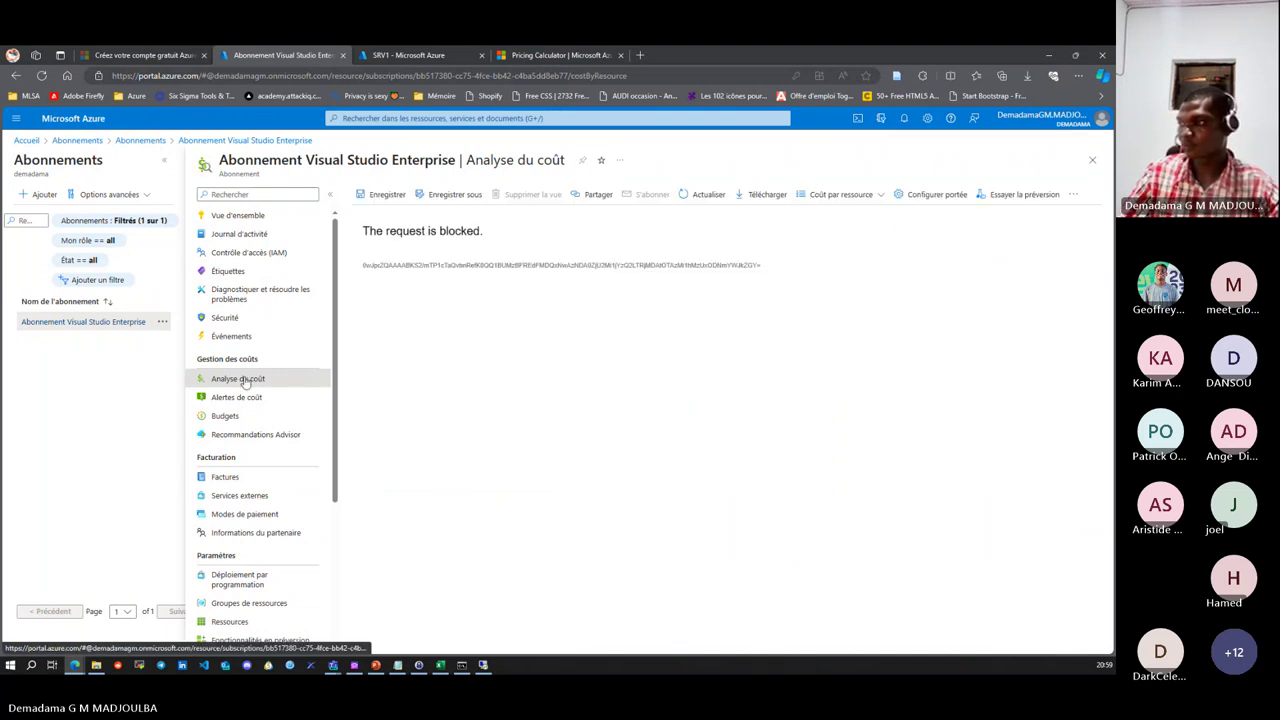
{"action": "left_click", "coordinate": [243, 398]}
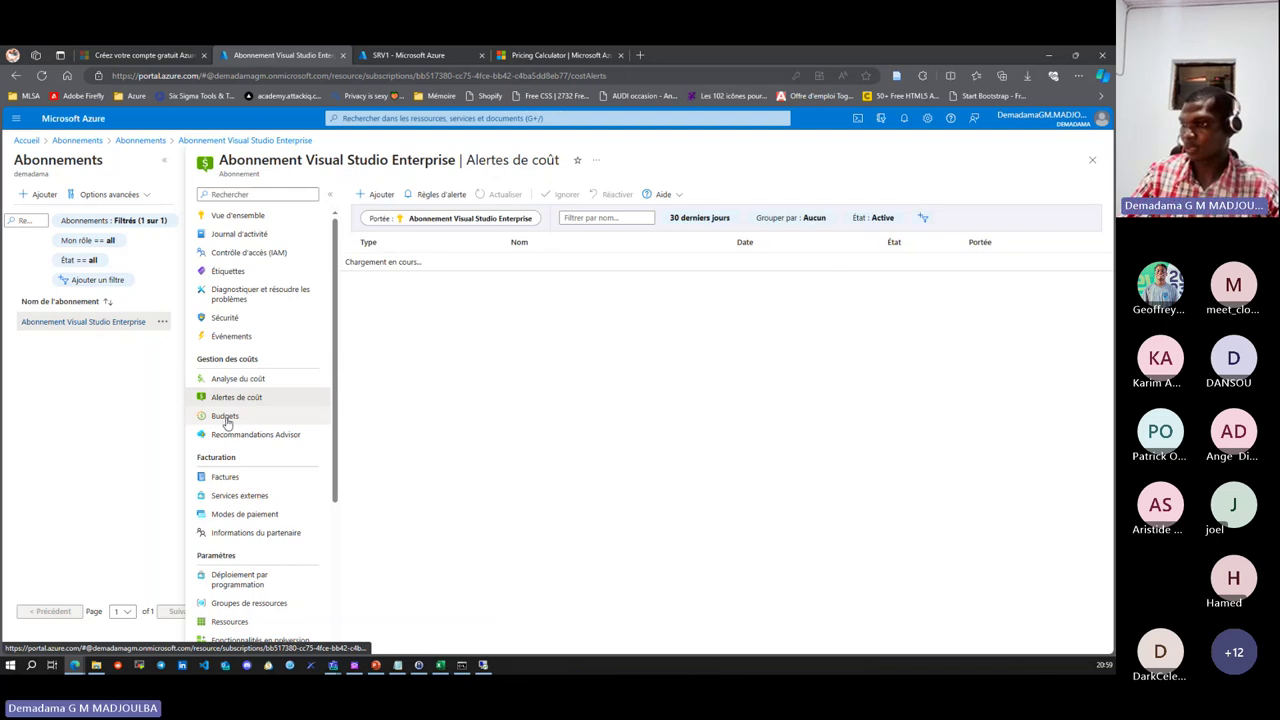
{"action": "left_click", "coordinate": [226, 418]}
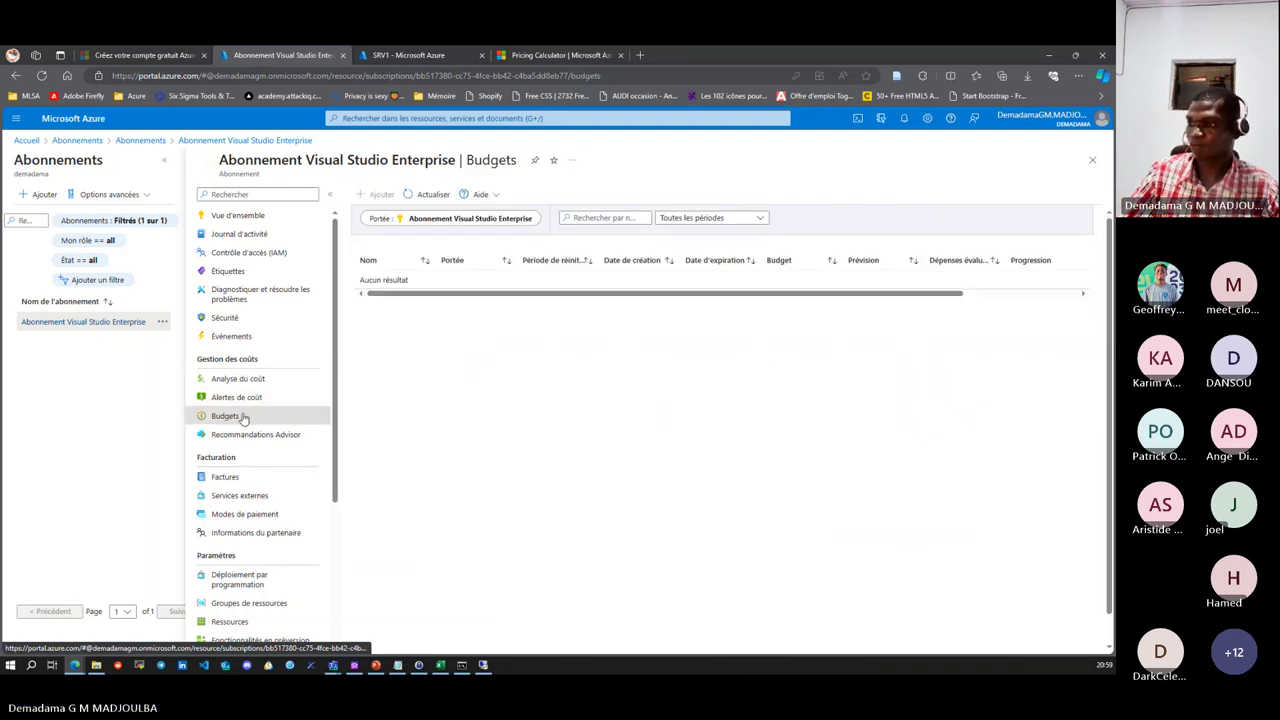
- View the subscription's Journal d'activité and reopen its list of resources
{"action": "left_click", "coordinate": [250, 234]}
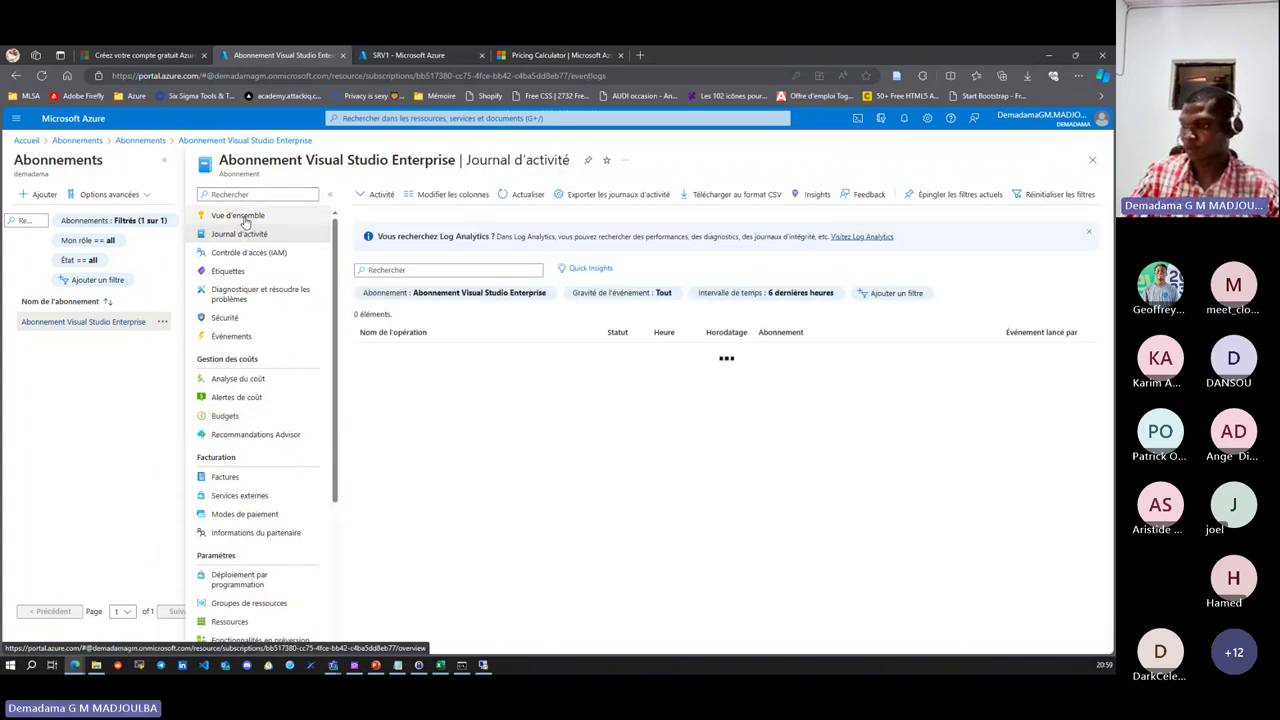
{"action": "scroll", "coordinate": [245, 400], "scroll_direction": "down", "scroll_amount": 3}
{"action": "left_click", "coordinate": [228, 403]}
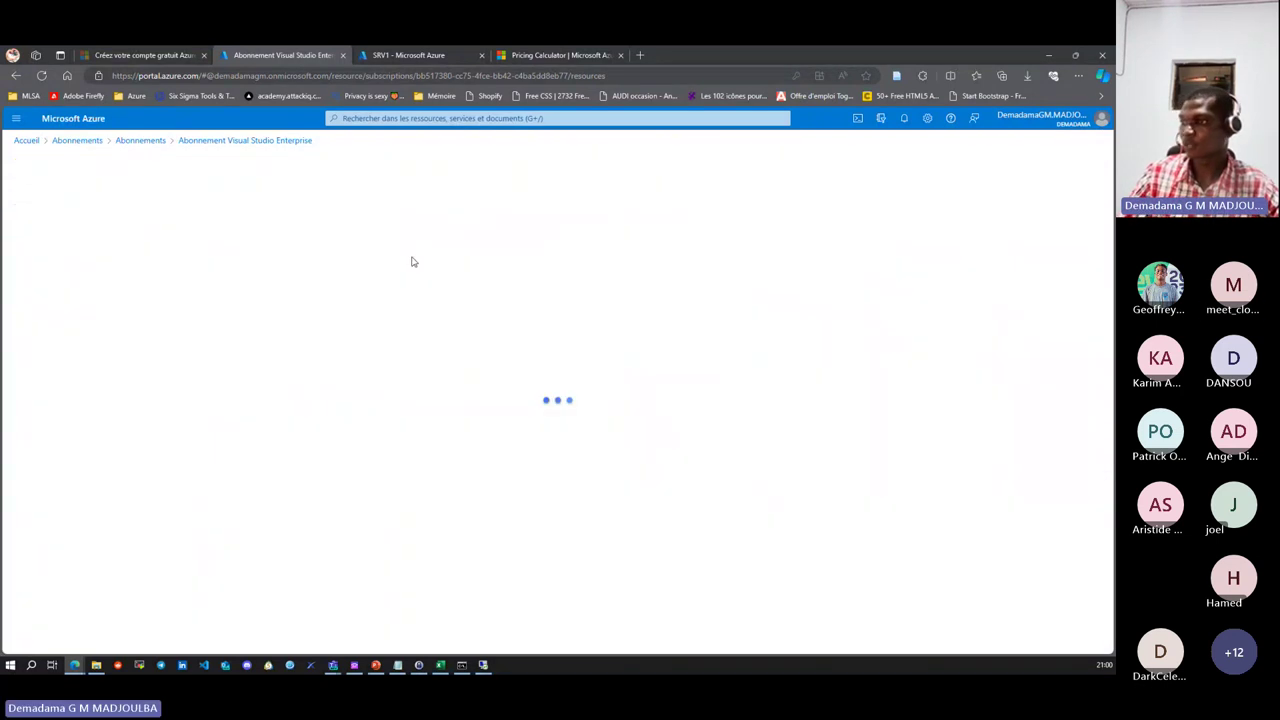
- Check the SRV1 page and read Advisor's Toutes les recommandations for the subscription's resources, including the breakdown by impact
{"action": "left_click", "coordinate": [398, 60]}
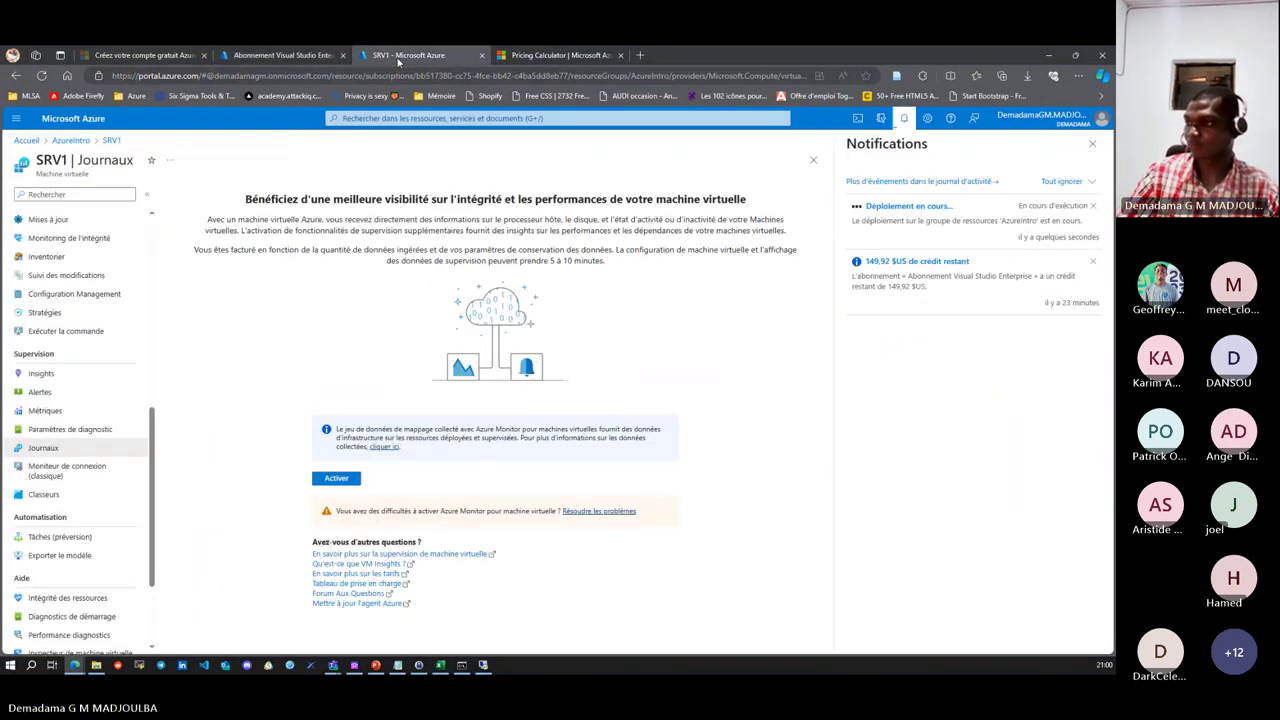
{"action": "left_click", "coordinate": [285, 58]}
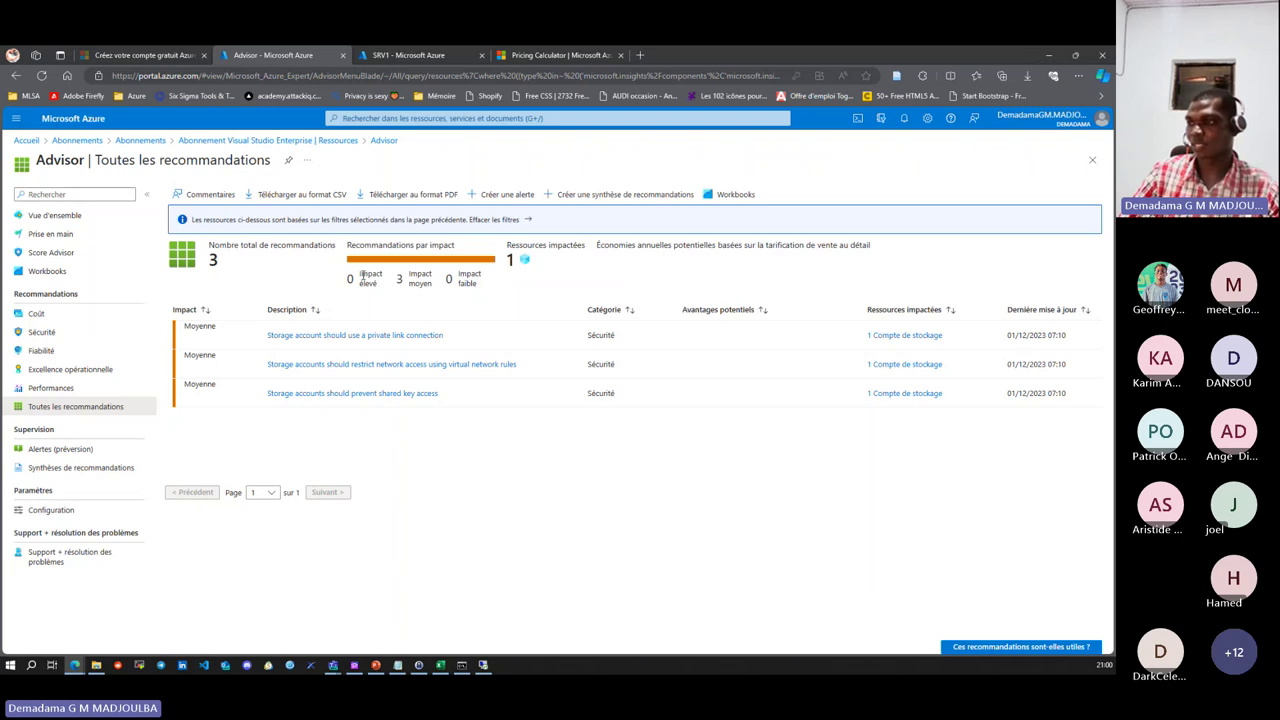
{"action": "triple_click", "coordinate": [400, 288]}
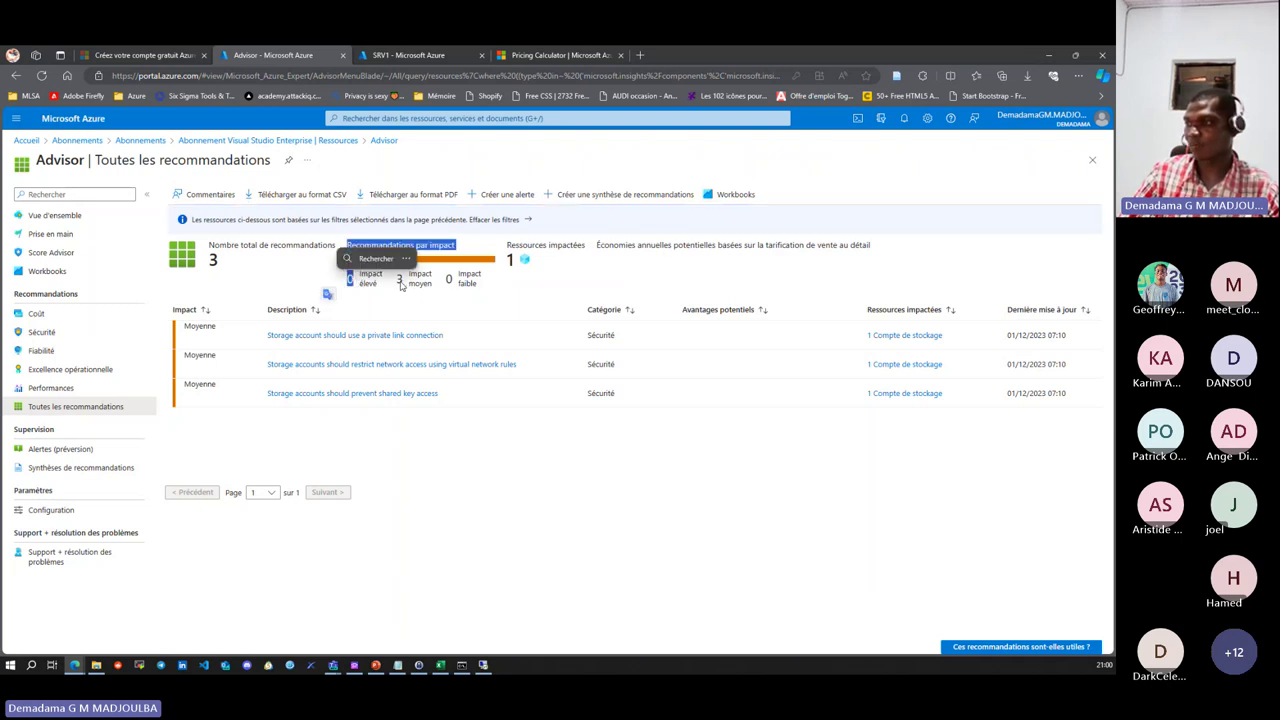
{"action": "left_click", "coordinate": [455, 290]}
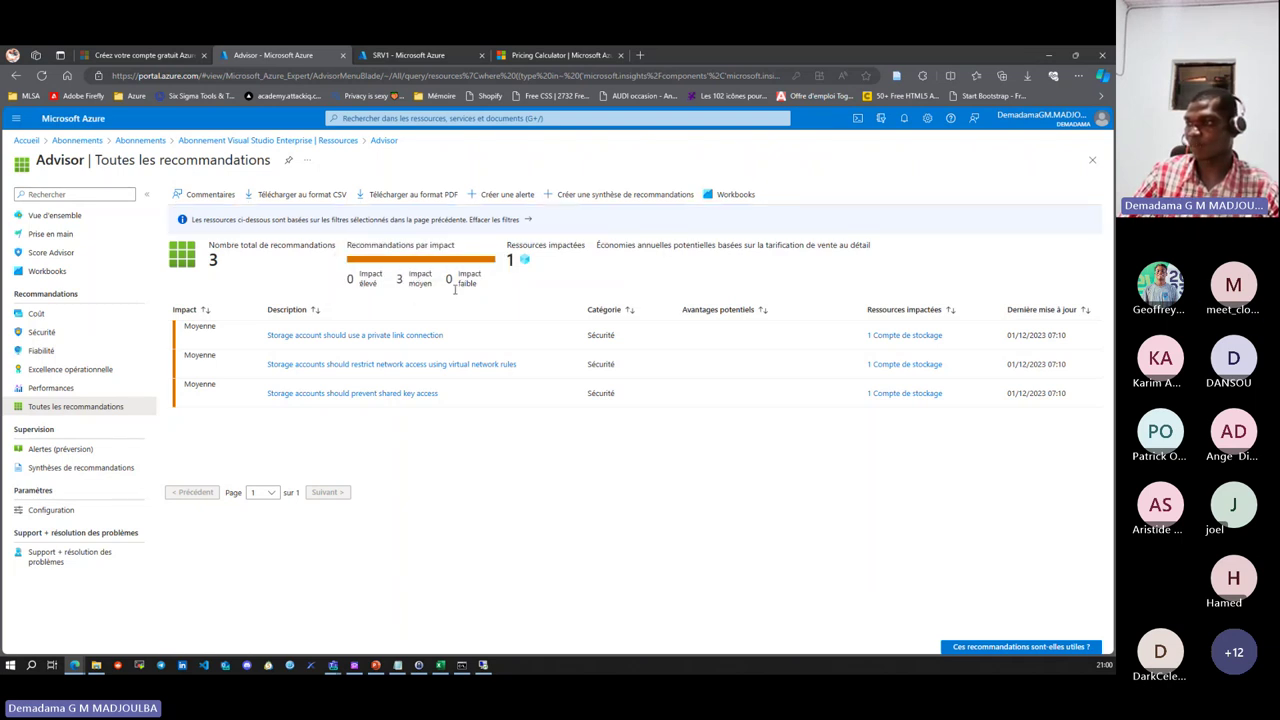
{"action": "left_click", "coordinate": [362, 336]}
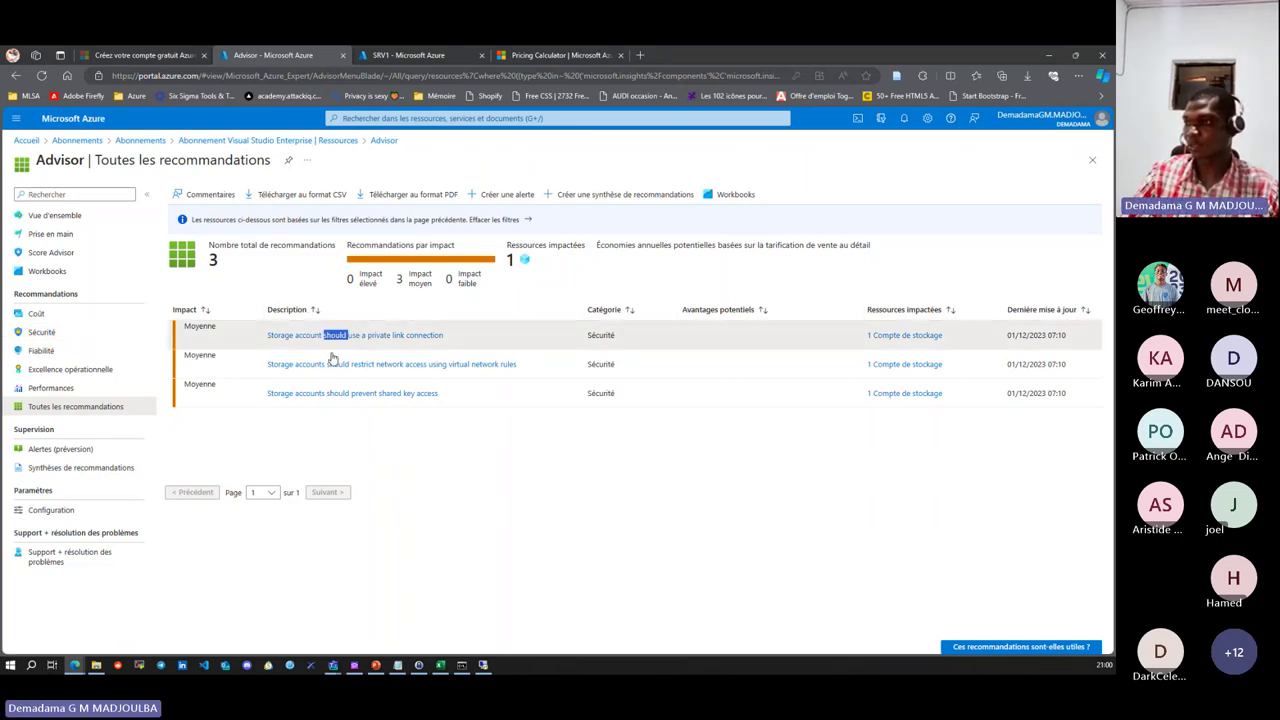
- Open the recommendation to restrict storage account network access using virtual network rules and view its affected storage account
{"action": "left_click", "coordinate": [365, 364]}
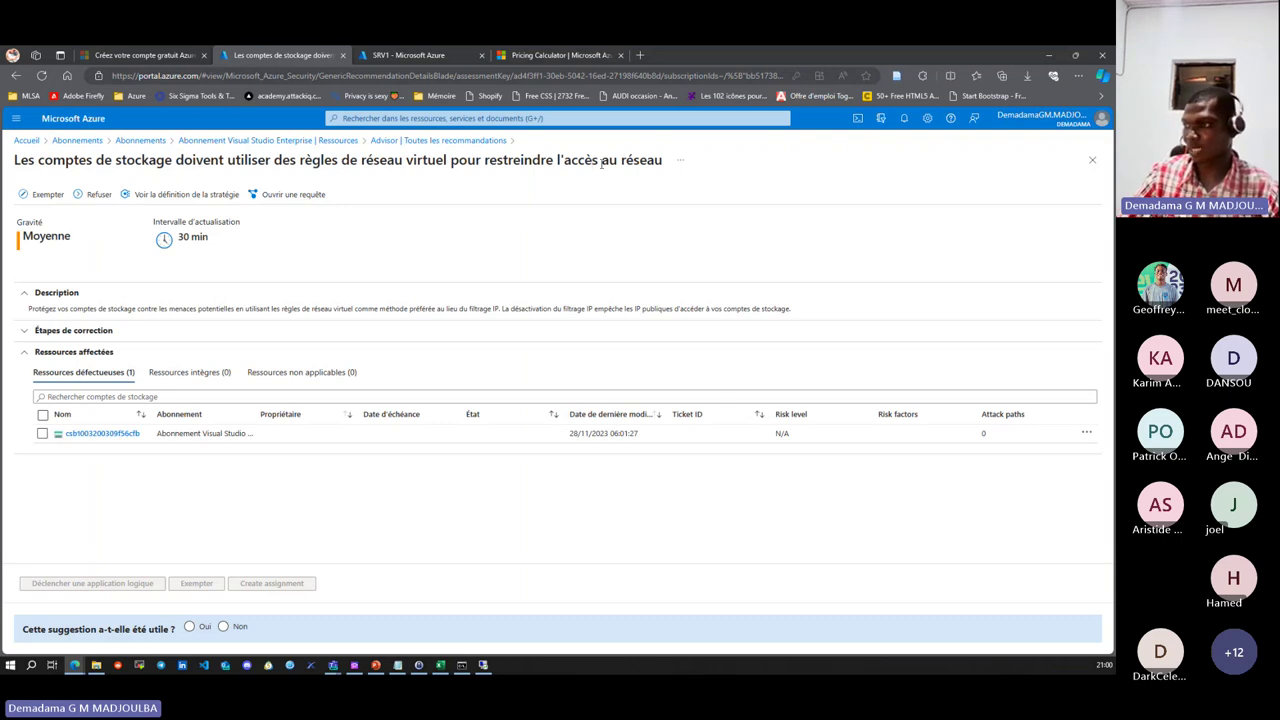
{"action": "left_click", "coordinate": [100, 433]}
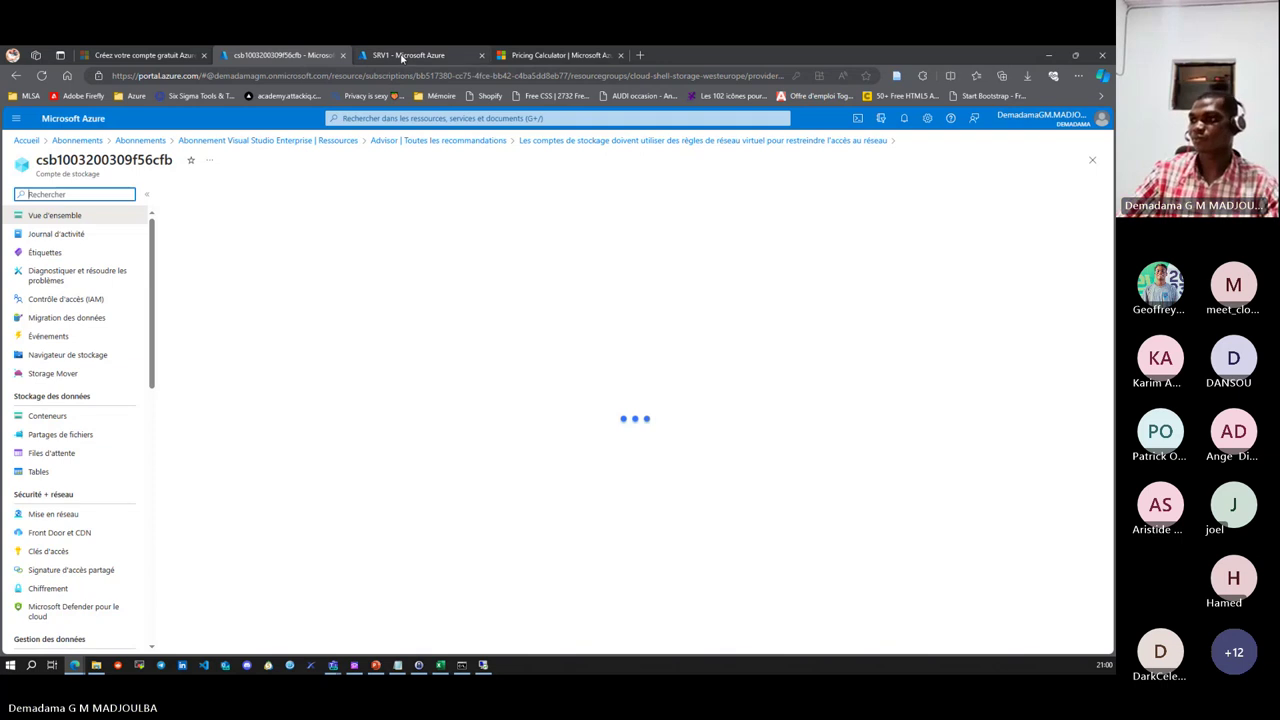
{"action": "left_click", "coordinate": [403, 57]}
{"action": "left_click", "coordinate": [286, 57]}
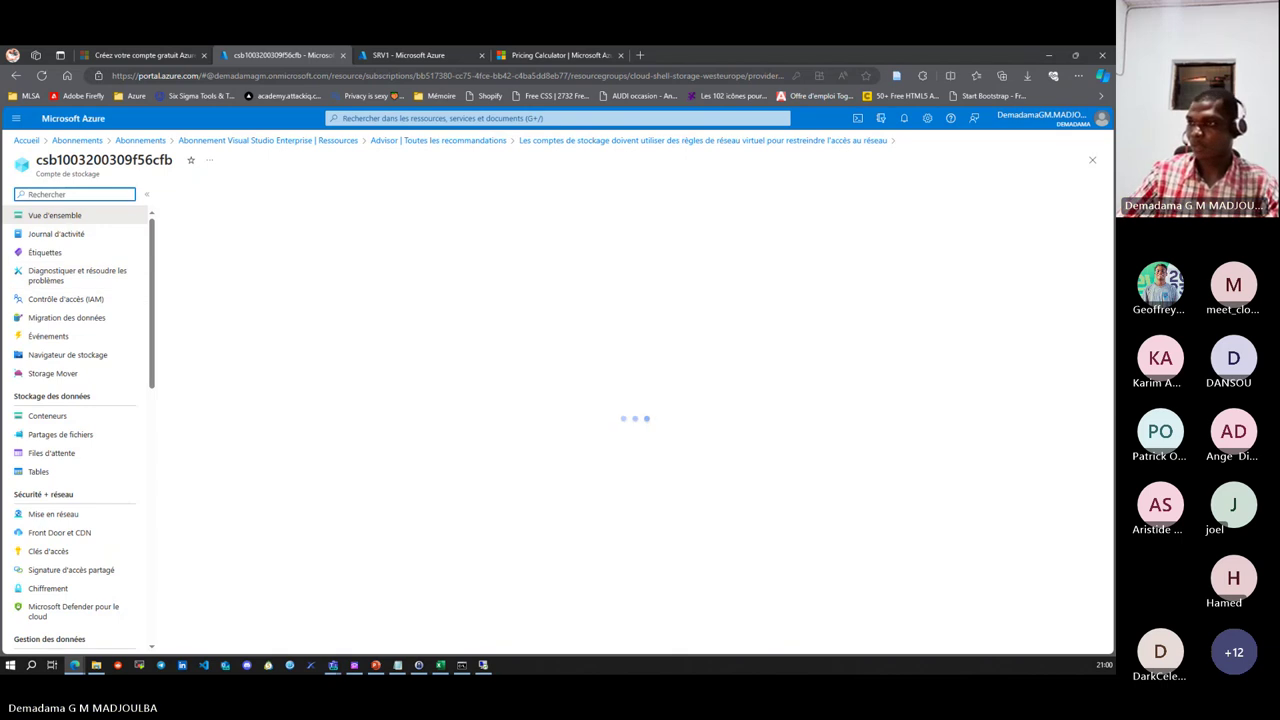
- Return to the portal home page and minimize the browser to show the presentation
{"action": "left_click", "coordinate": [92, 122]}
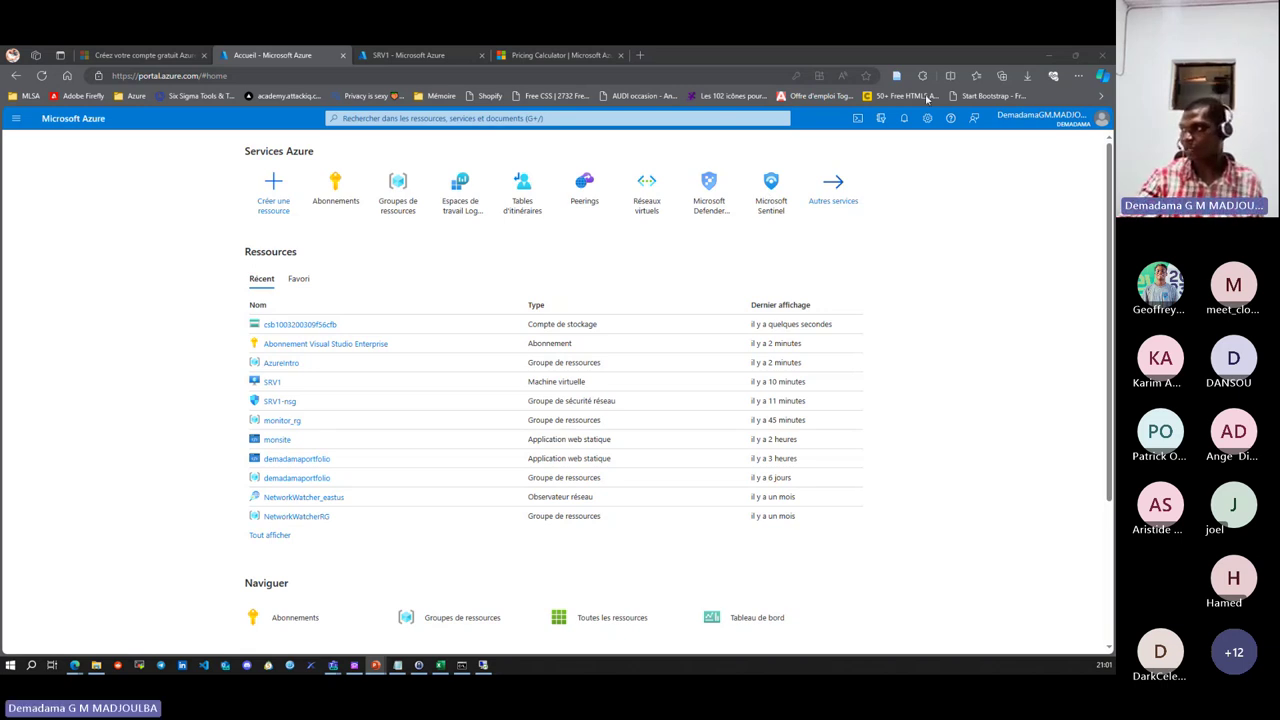
{"action": "left_click", "coordinate": [1050, 57]}
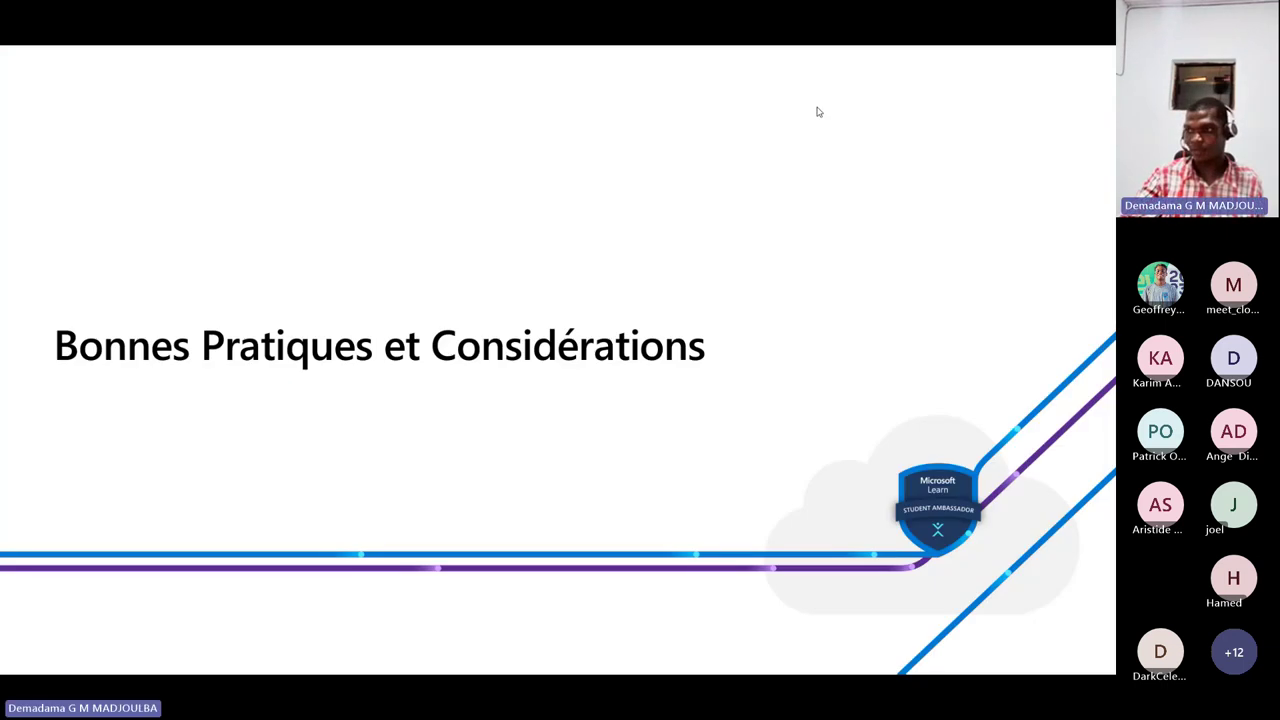
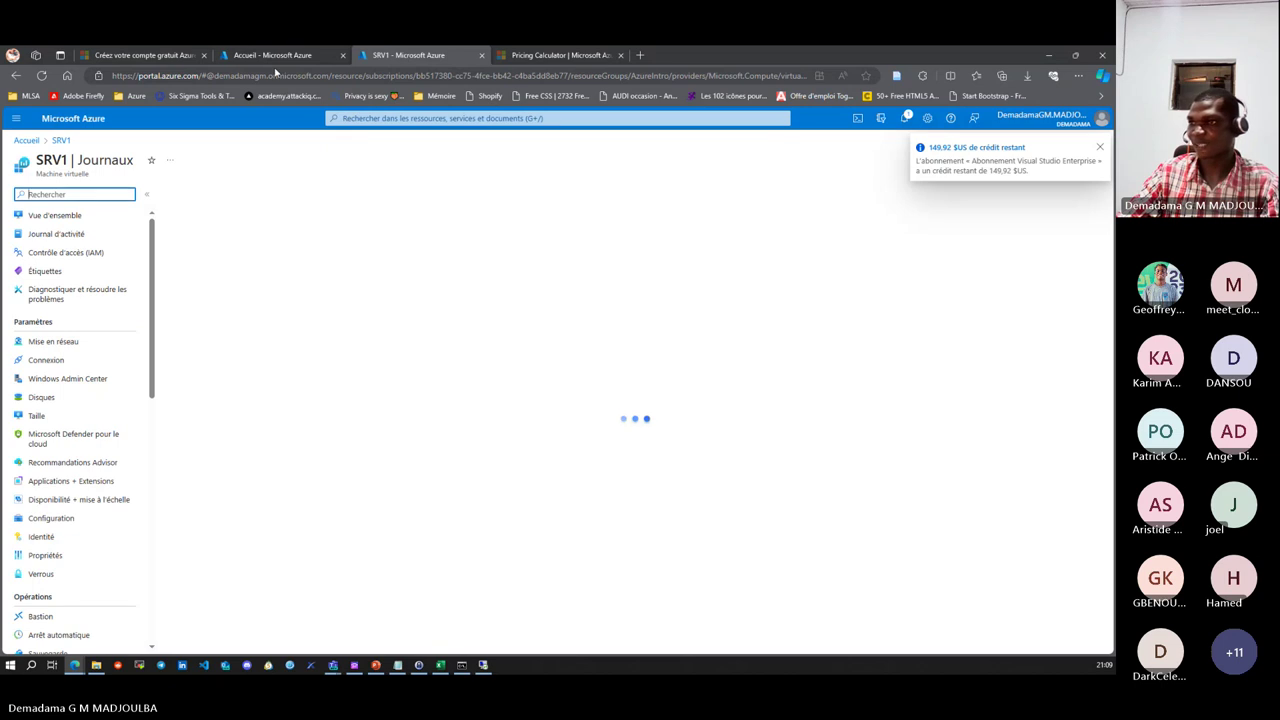
- Open Abonnement Visual Studio Enterprise from the portal home page and review its overview, Analyse du coût, Alertes de coût and Budgets pages
{"action": "left_click", "coordinate": [280, 56]}
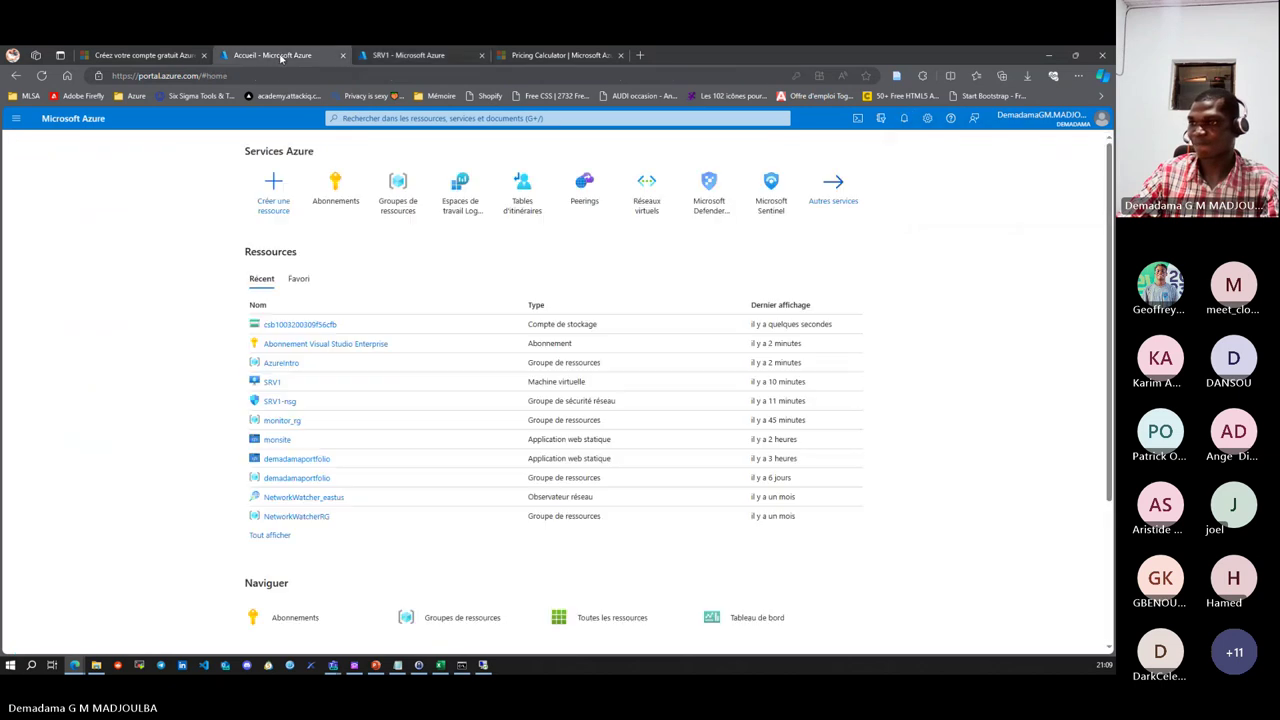
{"action": "left_click", "coordinate": [298, 344]}
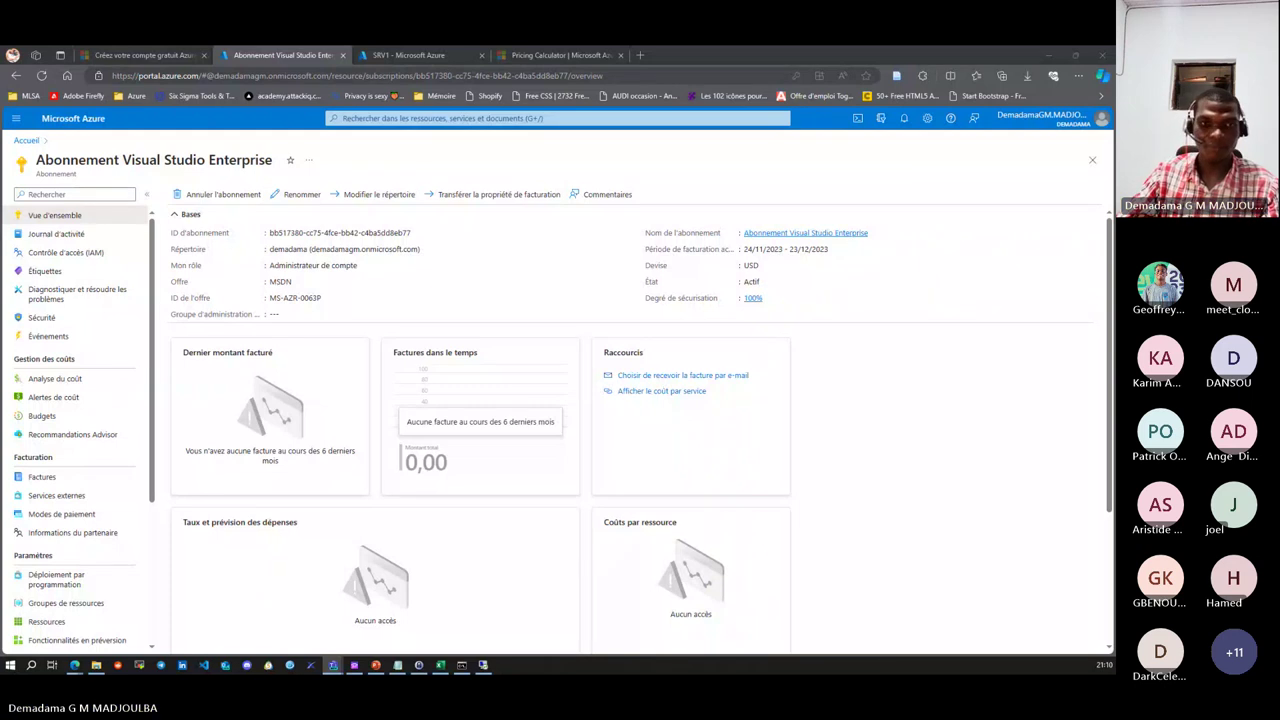
{"action": "scroll", "coordinate": [410, 326], "scroll_direction": "down", "scroll_amount": 3}
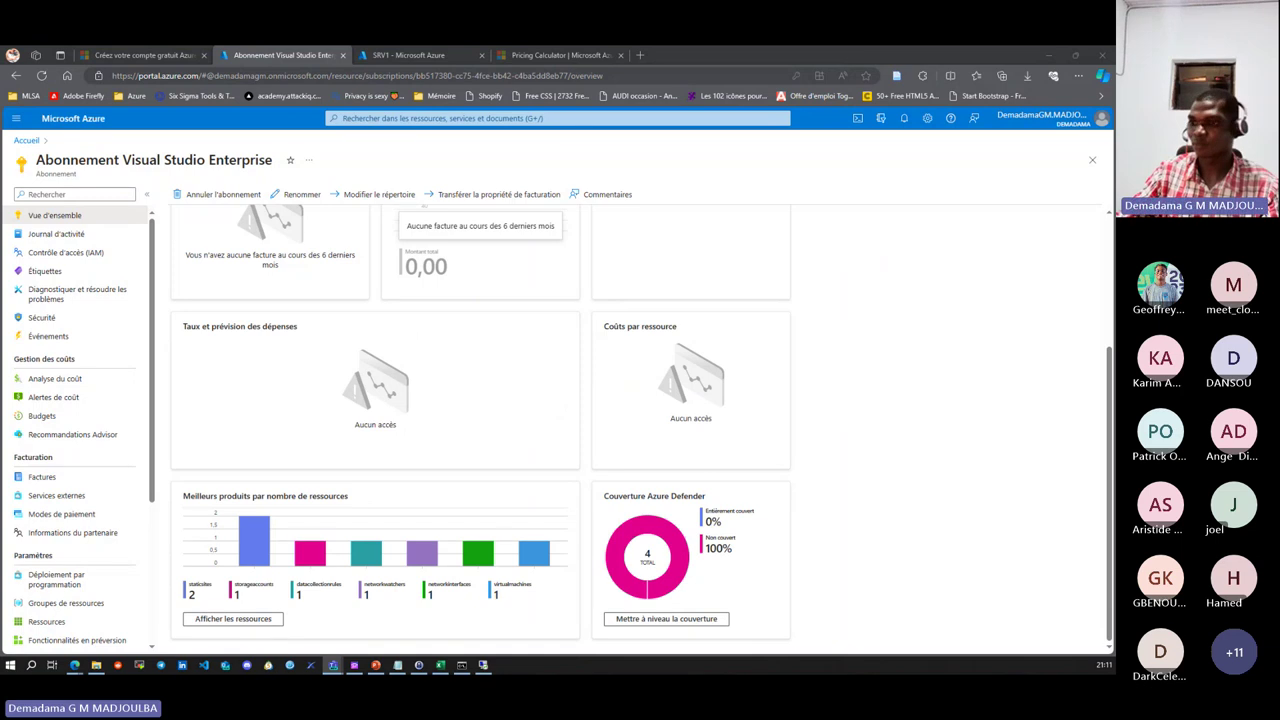
{"action": "left_click", "coordinate": [54, 378]}
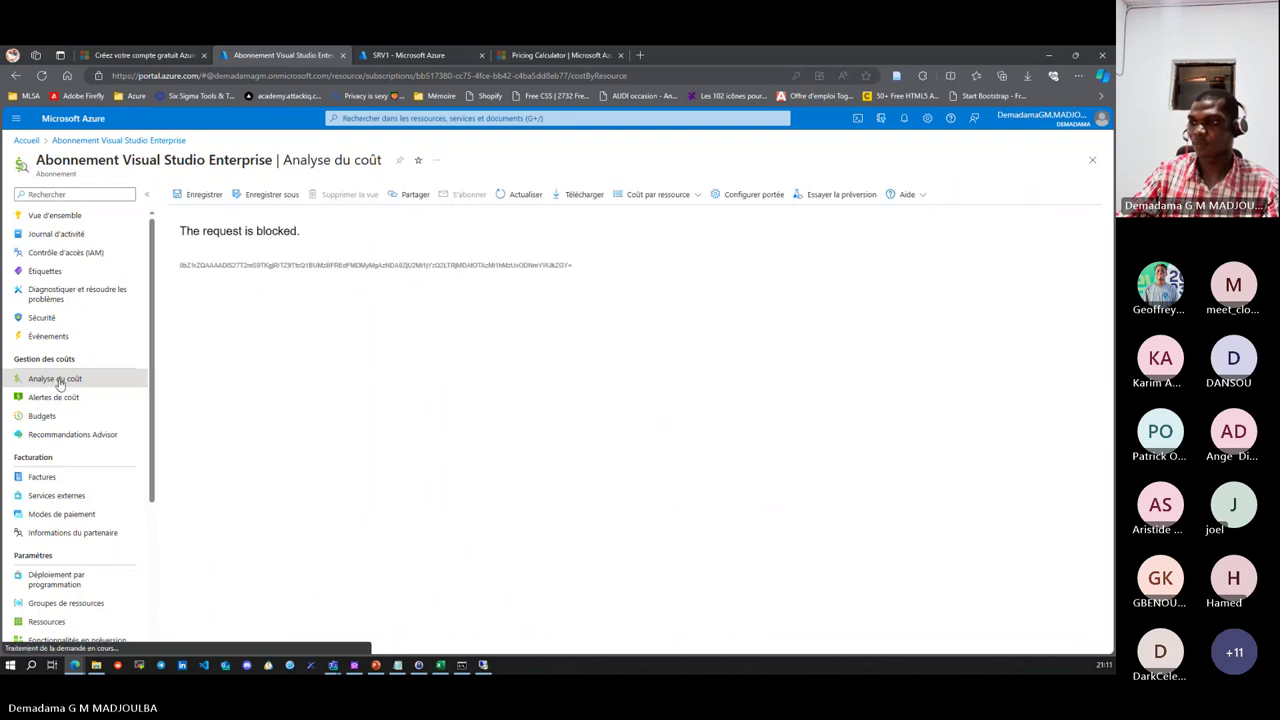
{"action": "left_click", "coordinate": [55, 397]}
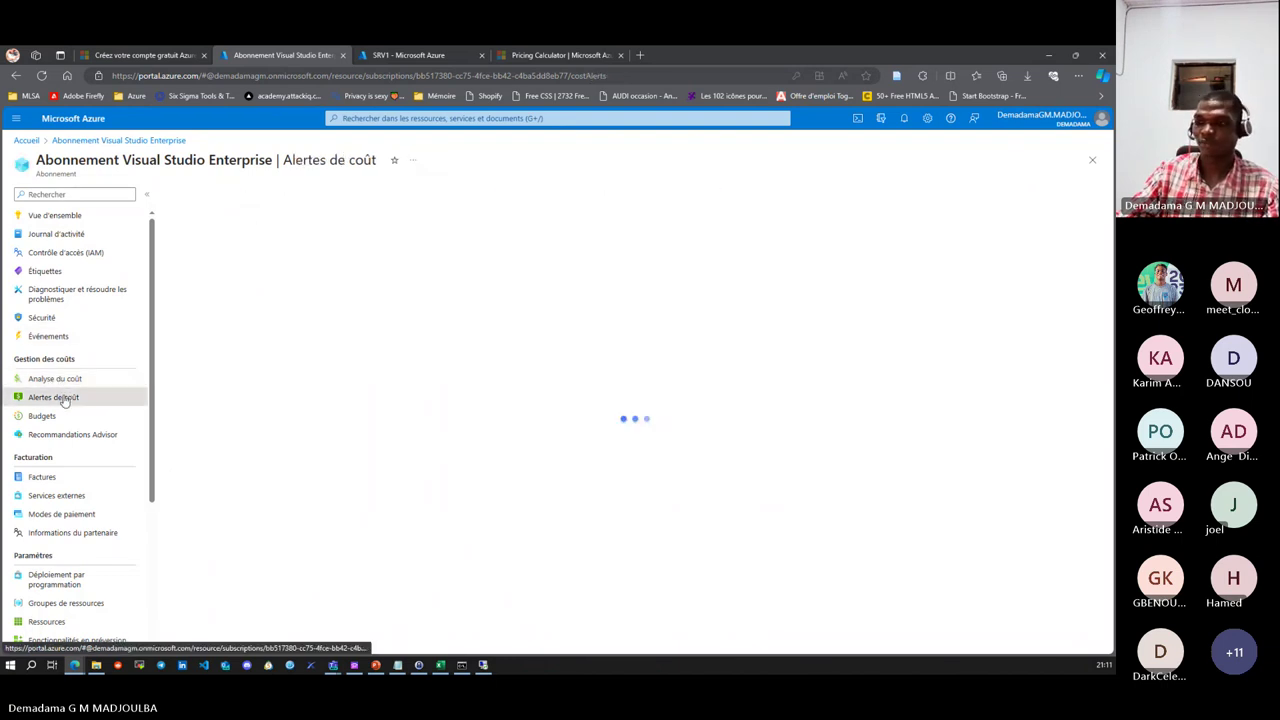
{"action": "left_click", "coordinate": [55, 415]}
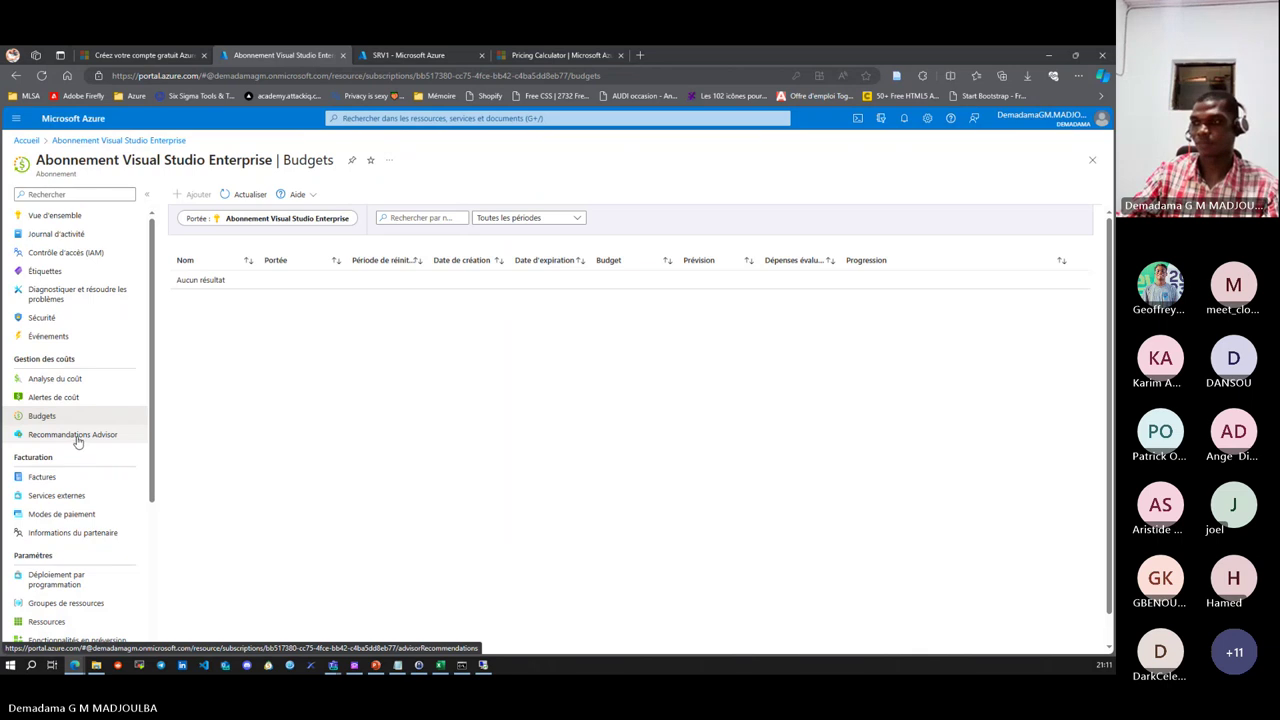
{"action": "scroll", "coordinate": [60, 405], "scroll_direction": "down", "scroll_amount": 3}
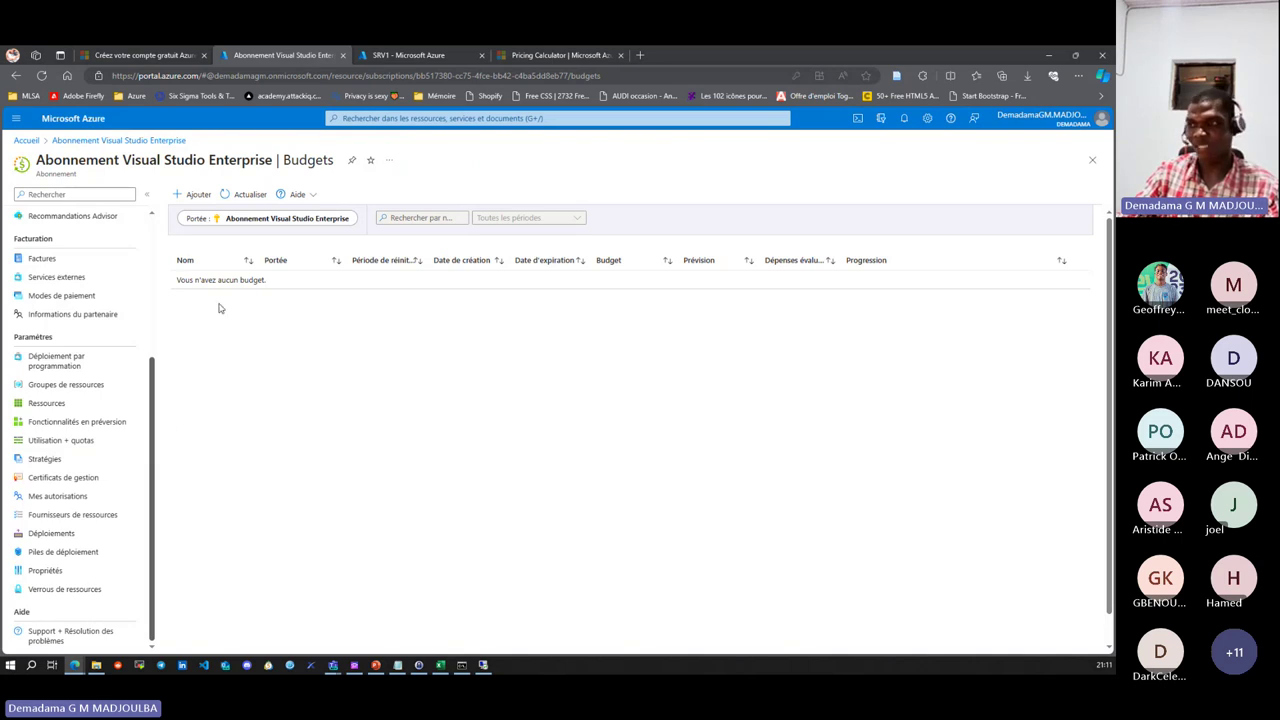
- Open the SRV1 virtual machine from the portal home page and review its properties, Tutoriels and Recommandations
{"action": "left_click", "coordinate": [24, 141]}
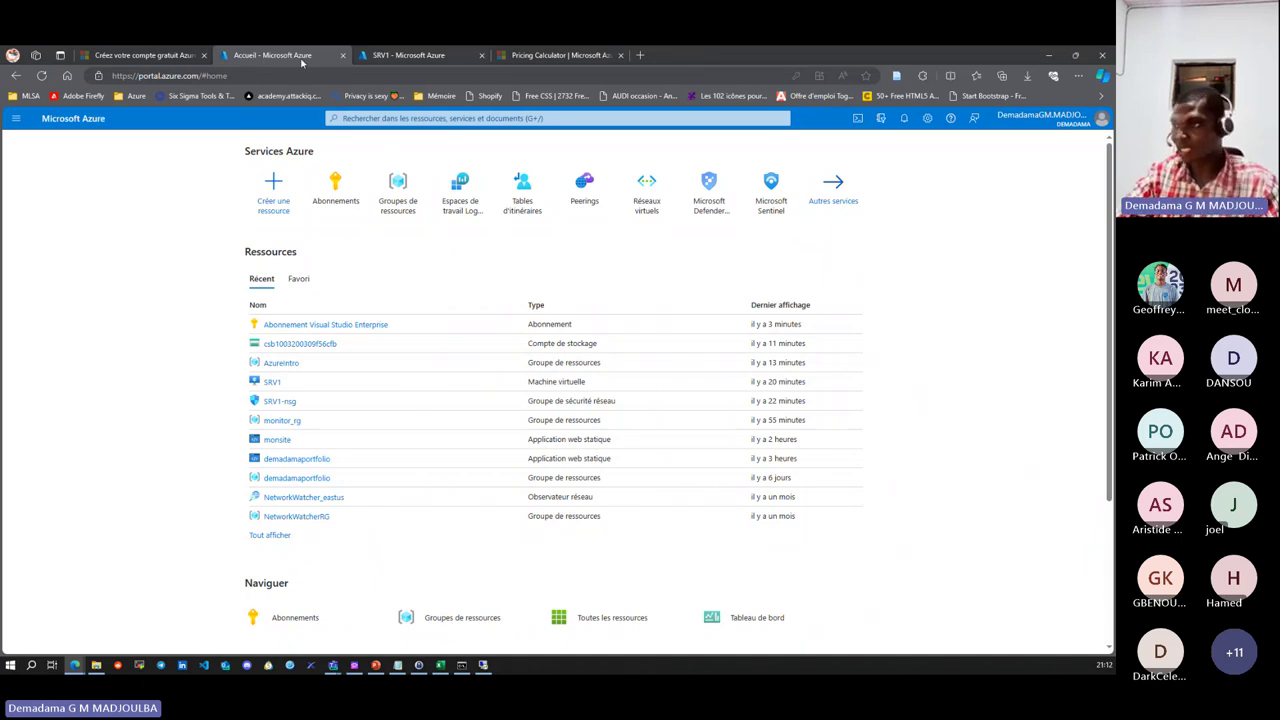
{"action": "left_click", "coordinate": [272, 387]}
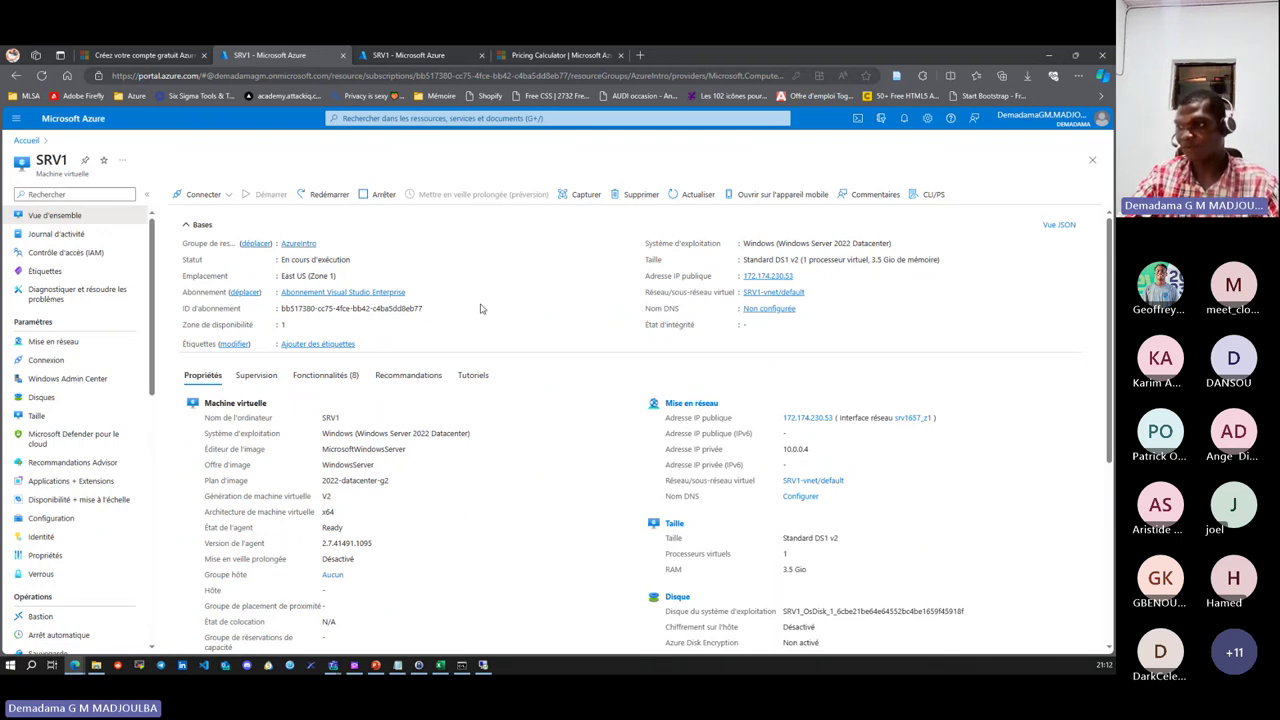
{"action": "scroll", "coordinate": [480, 317], "scroll_direction": "down", "scroll_amount": 3}
{"action": "scroll", "coordinate": [480, 317], "scroll_direction": "up", "scroll_amount": 3}
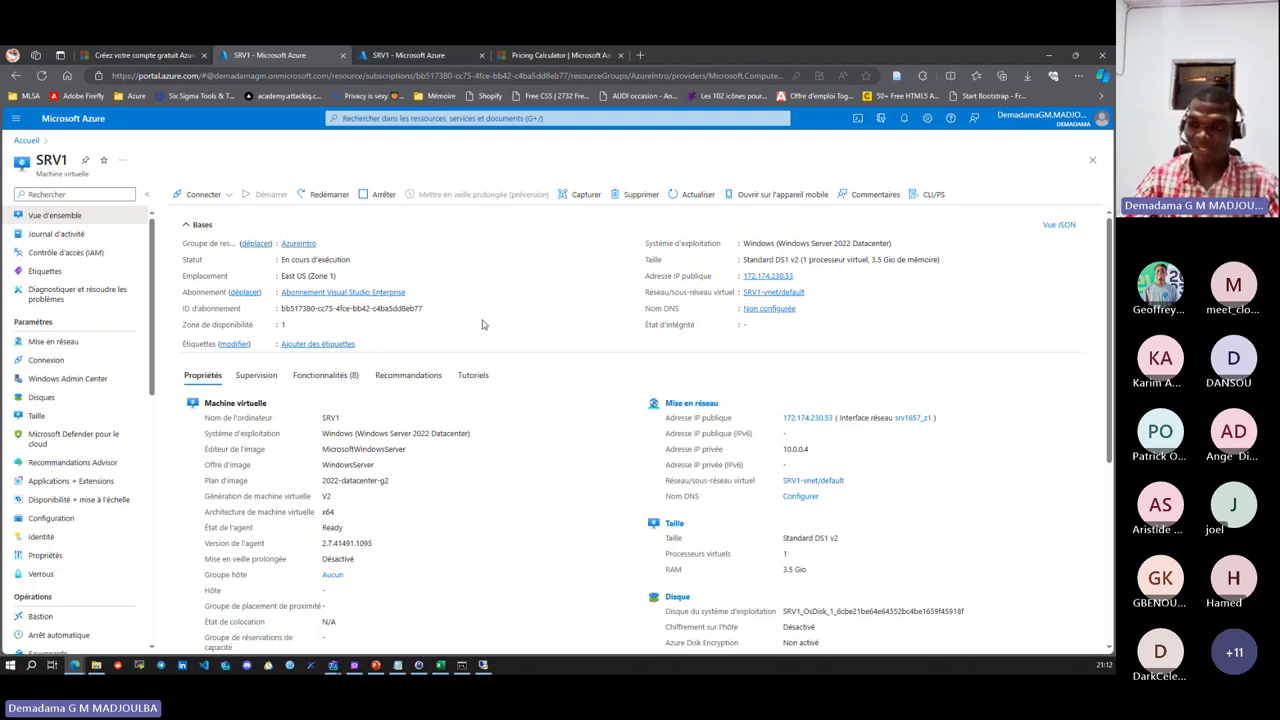
{"action": "scroll", "coordinate": [806, 446], "scroll_direction": "down", "scroll_amount": 3}
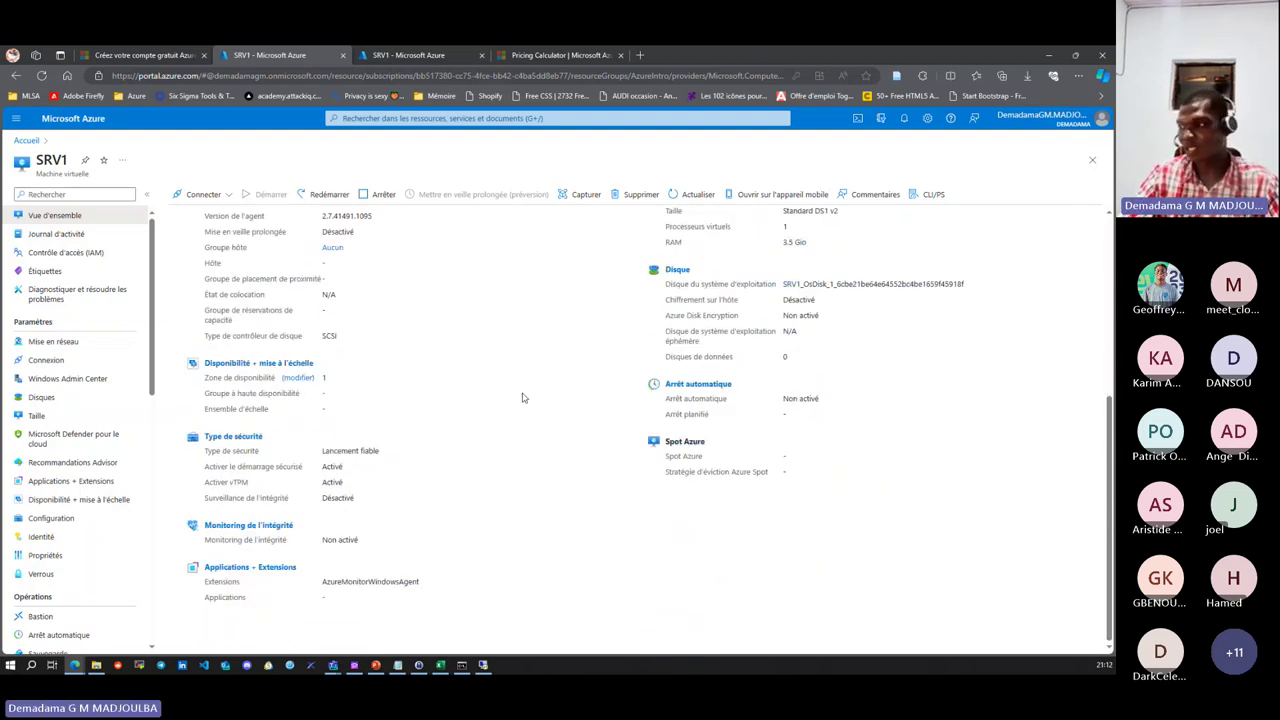
{"action": "scroll", "coordinate": [522, 398], "scroll_direction": "up", "scroll_amount": 3}
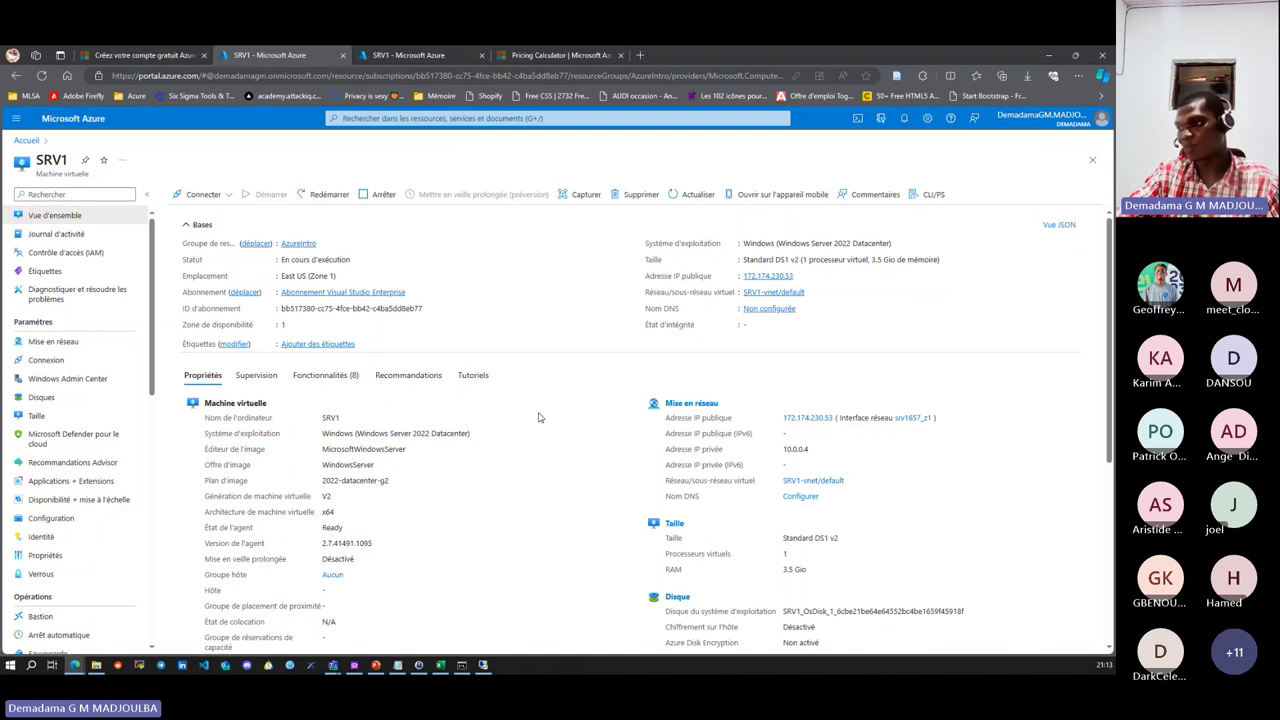
{"action": "left_click", "coordinate": [473, 376]}
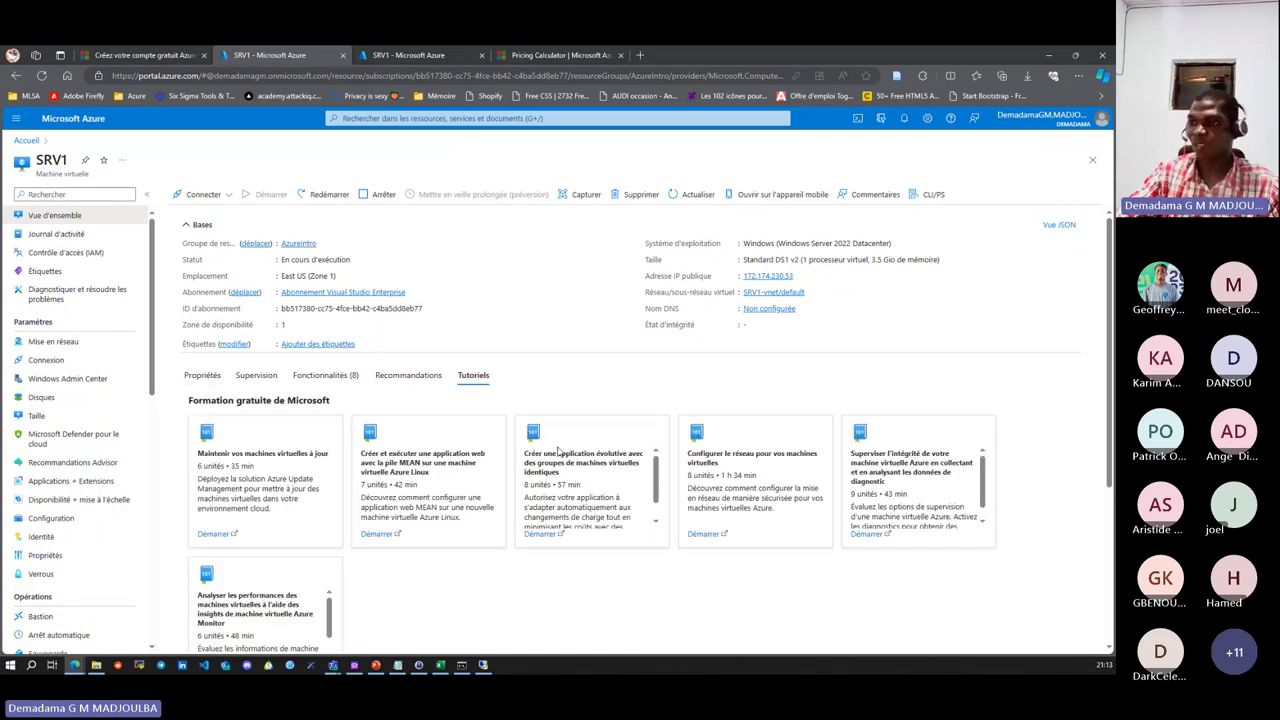
{"action": "left_click", "coordinate": [398, 380]}
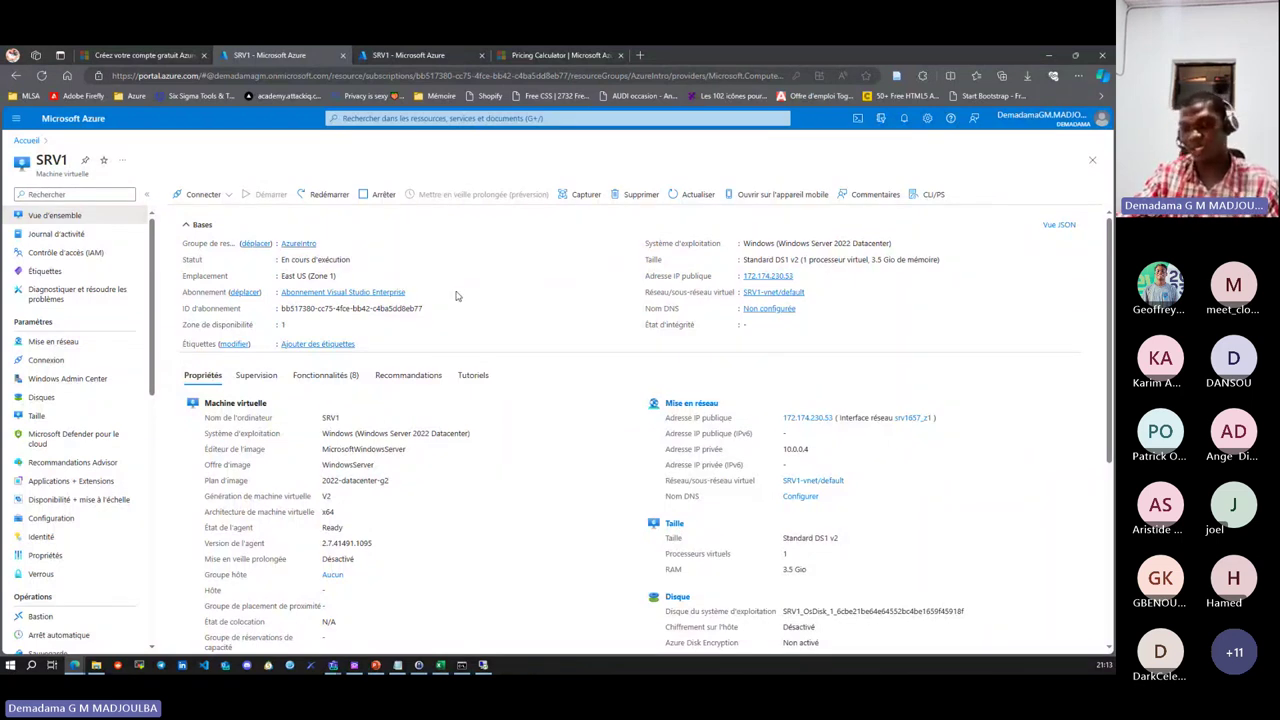
- Open the Créer une ressource page and search the portal for "cisco ise"
{"action": "left_click", "coordinate": [26, 140]}
{"action": "left_click", "coordinate": [273, 188]}
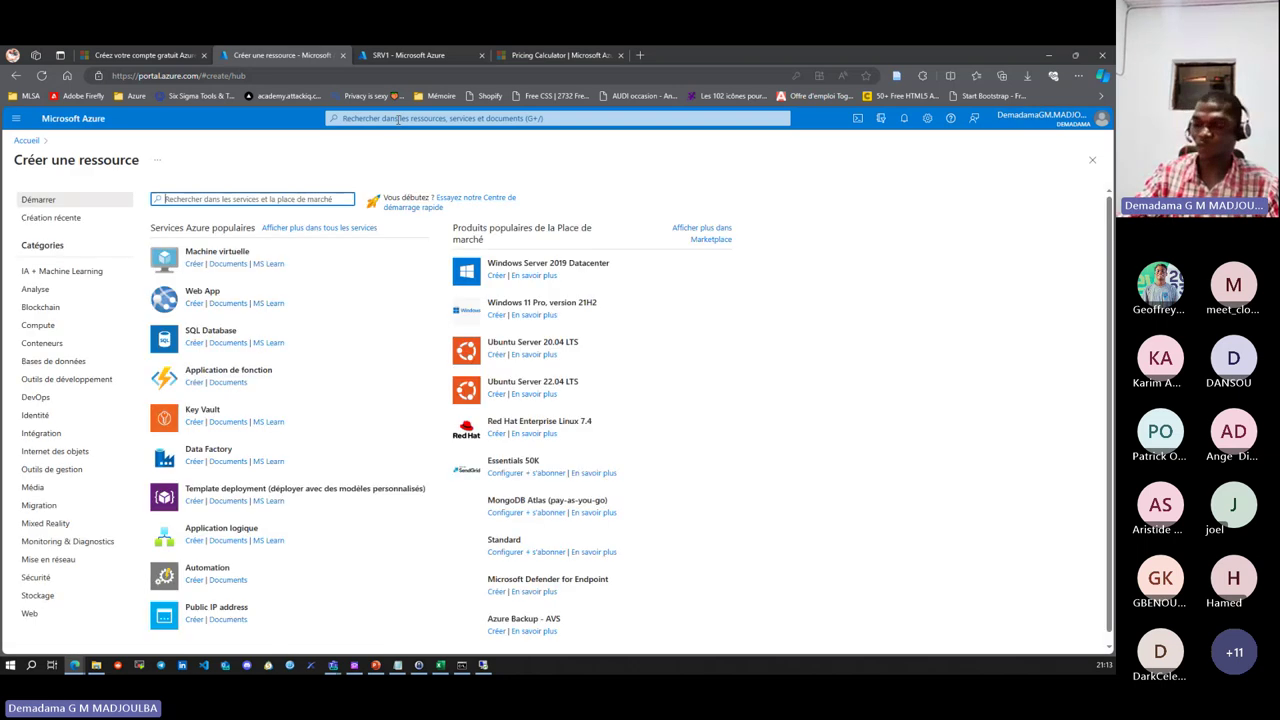
{"action": "left_click", "coordinate": [398, 119]}
{"action": "type", "text": "cisc"}
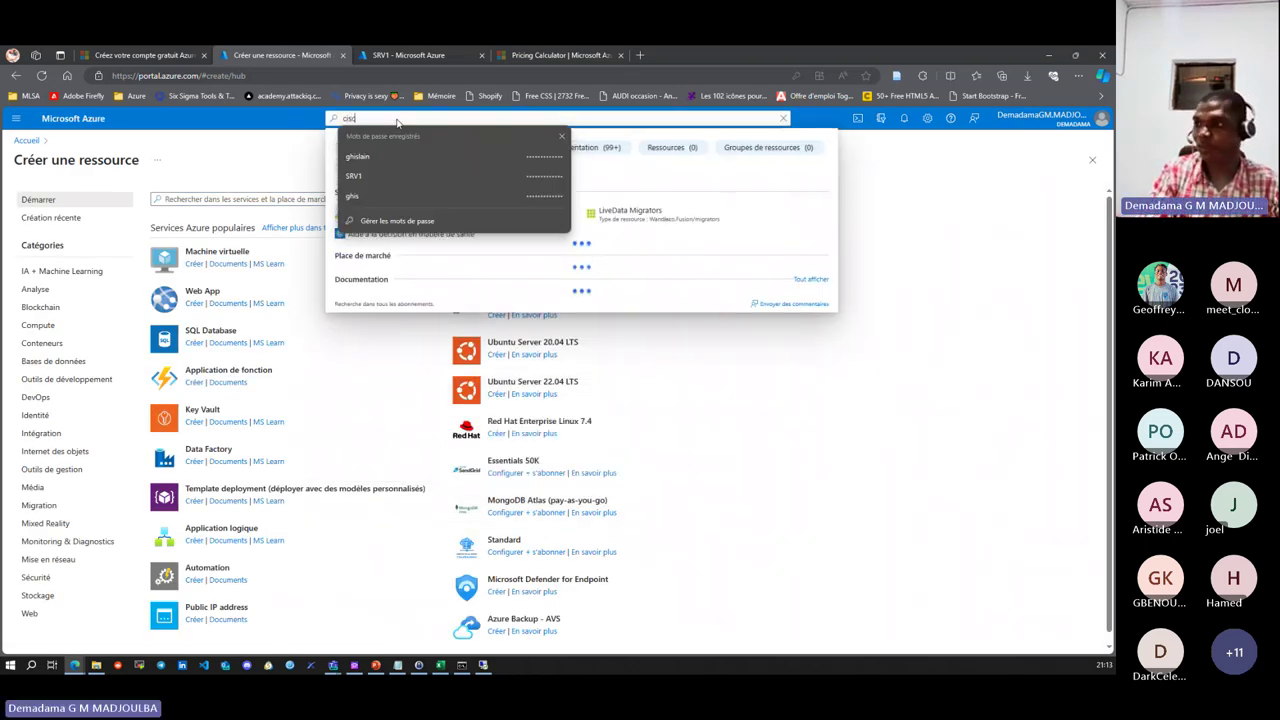
{"action": "type", "text": "o ise"}
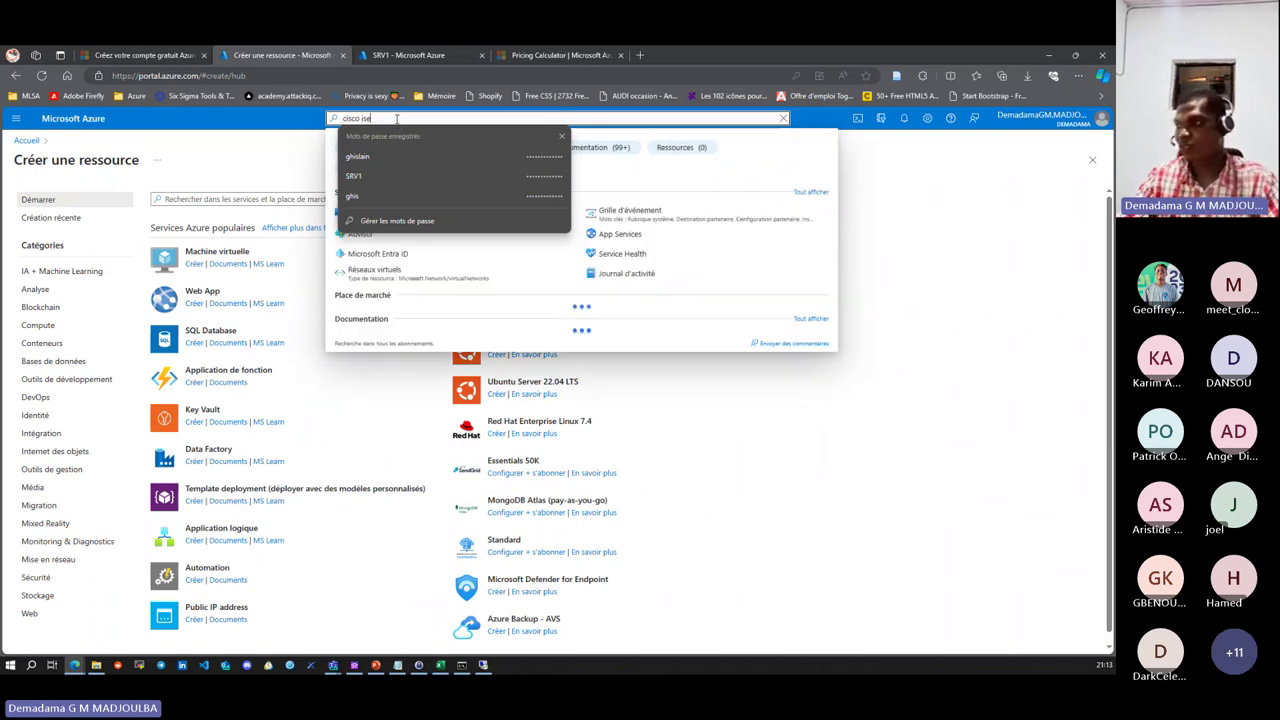
{"action": "left_click", "coordinate": [559, 138]}
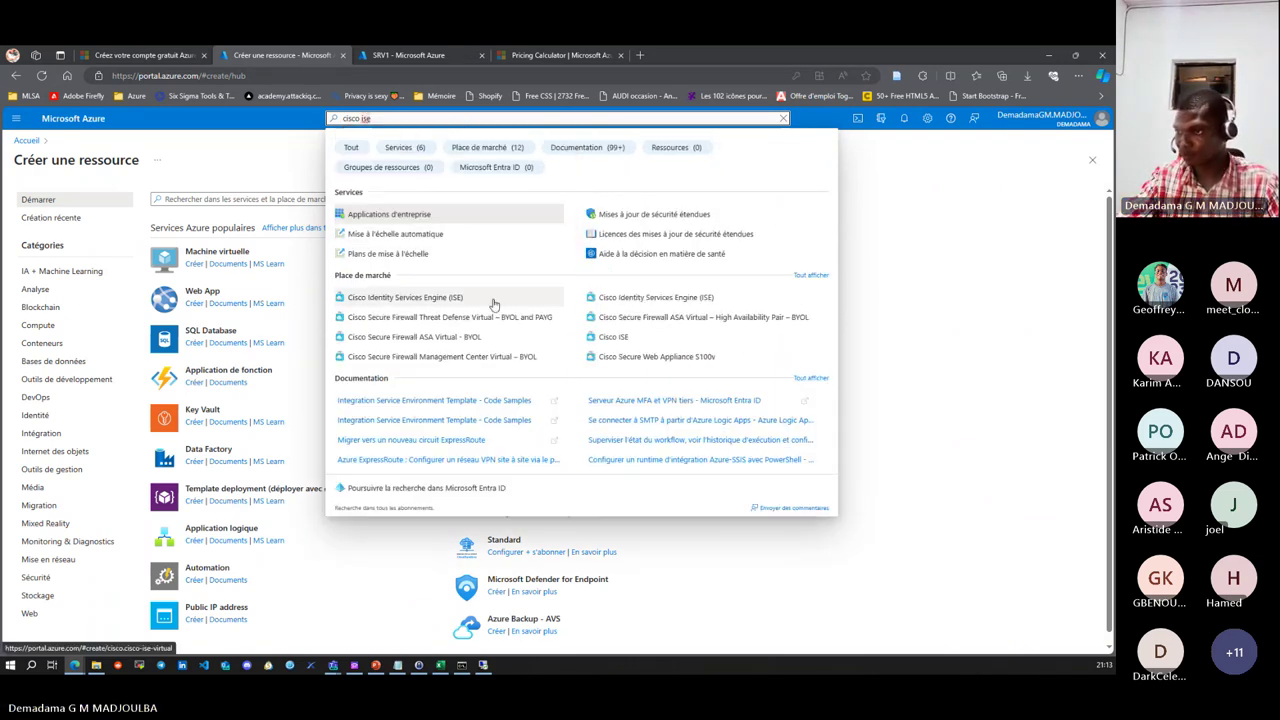
{"action": "left_click", "coordinate": [267, 240]}
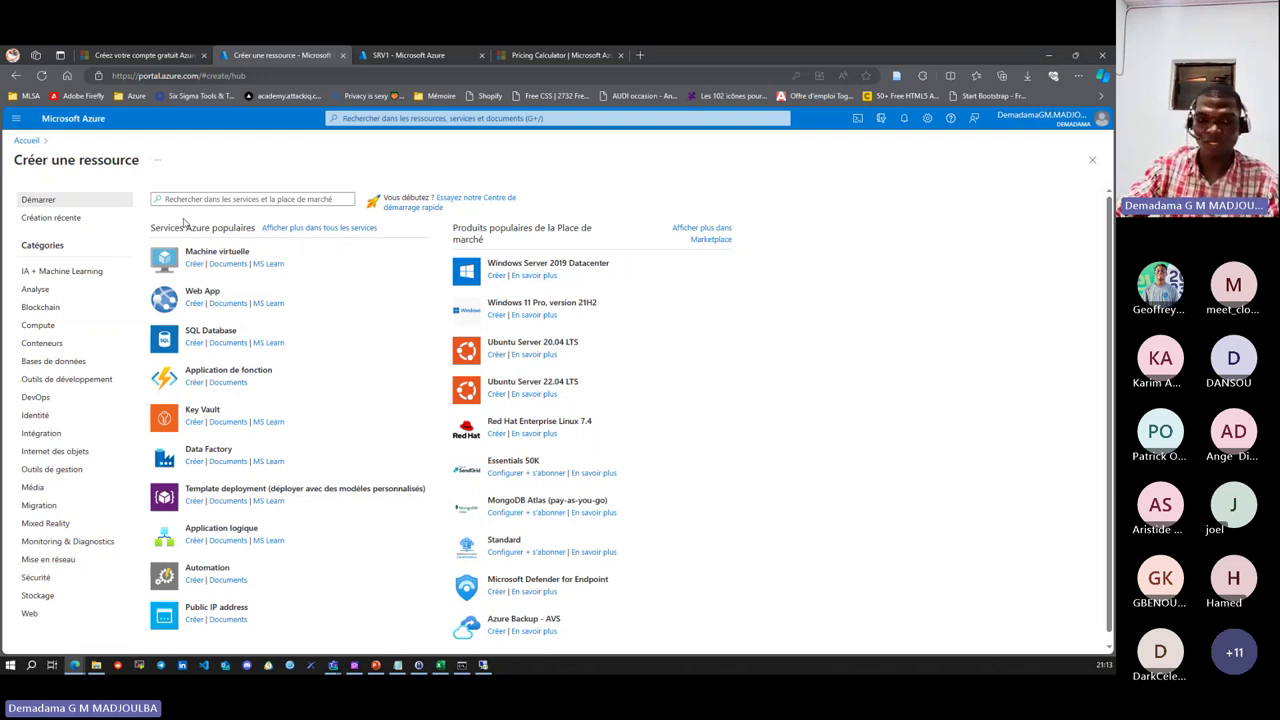
- Search the marketplace for "firewall" and browse the offers
{"action": "left_click", "coordinate": [272, 199]}
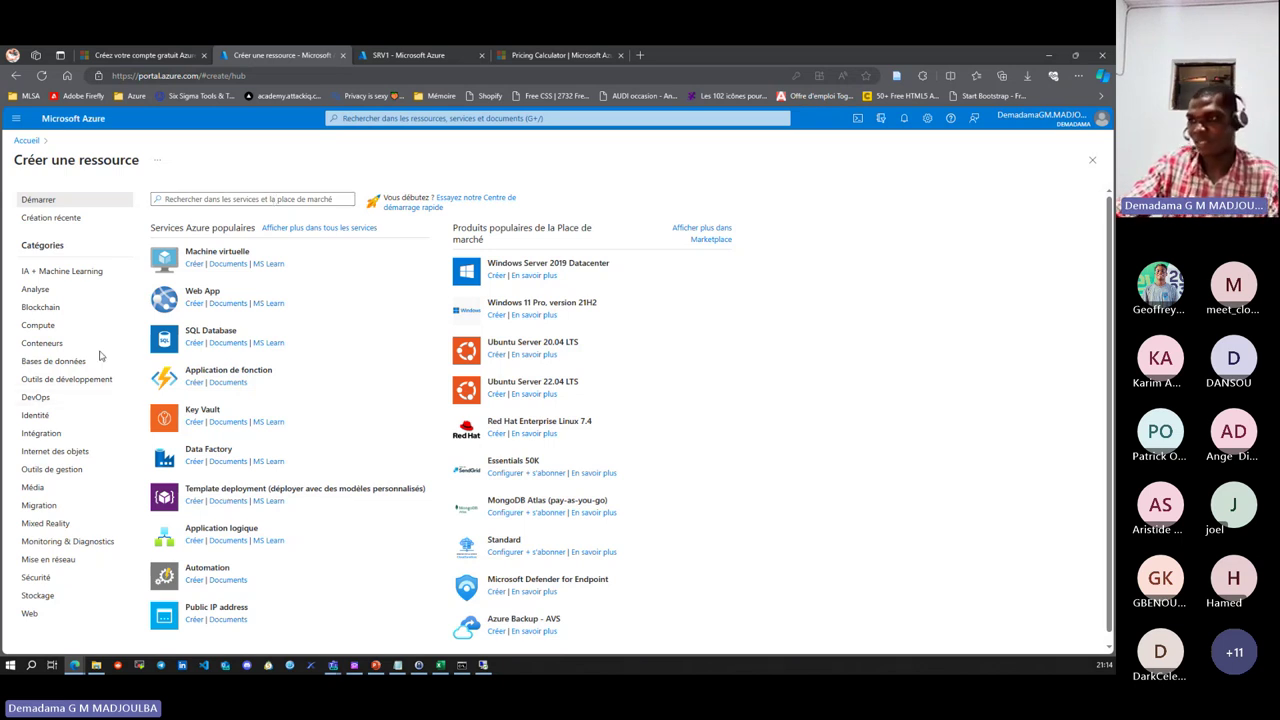
{"action": "left_click", "coordinate": [215, 199]}
{"action": "type", "text": "sec"}
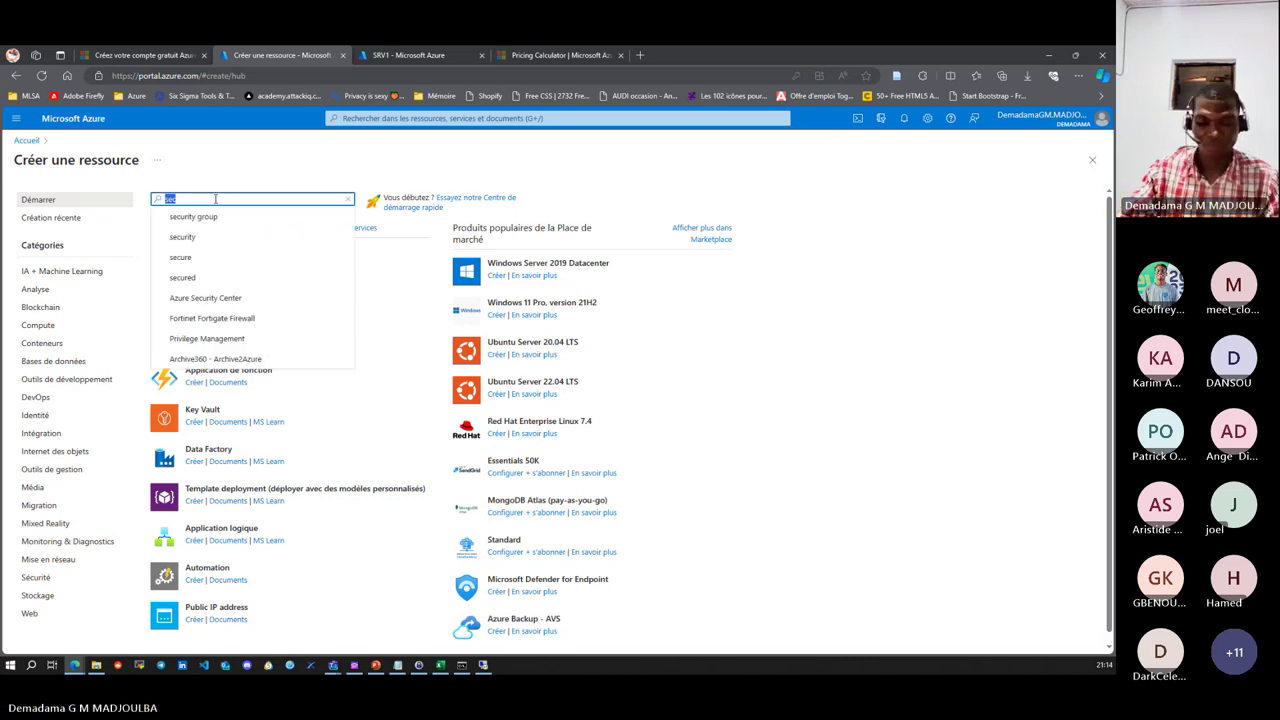
{"action": "type", "text": "fire"}
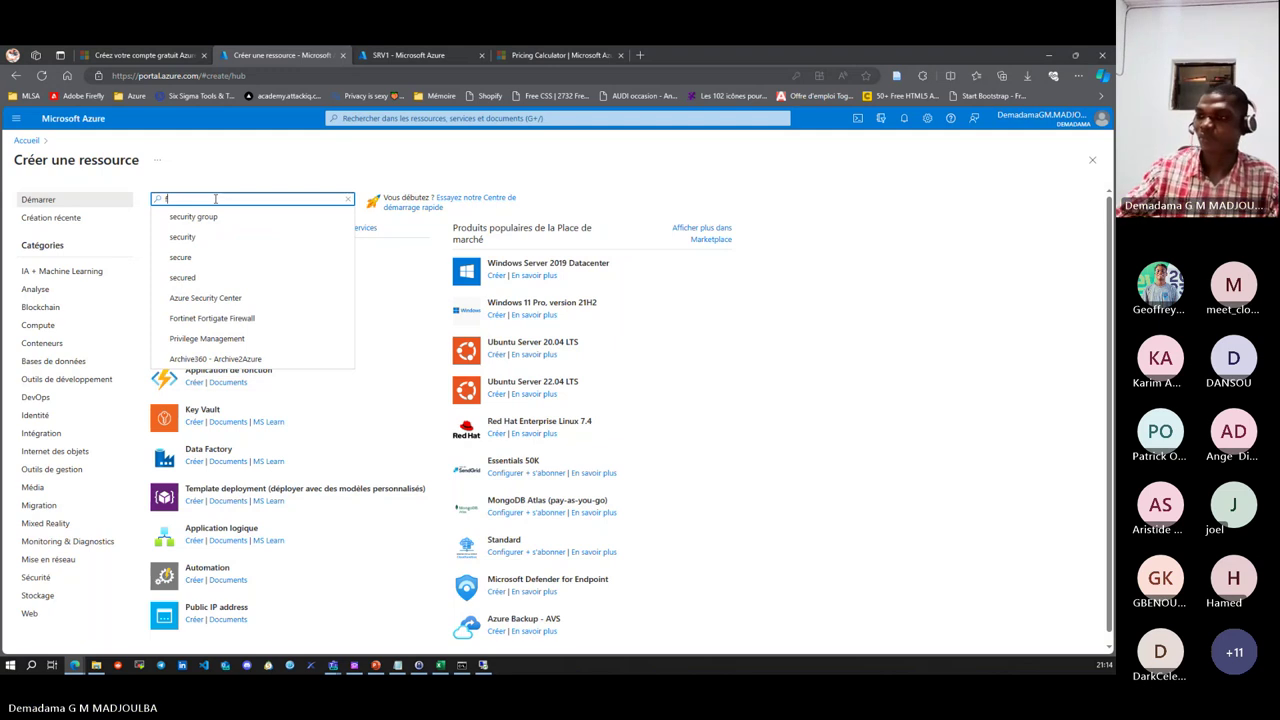
{"action": "left_click", "coordinate": [203, 219]}
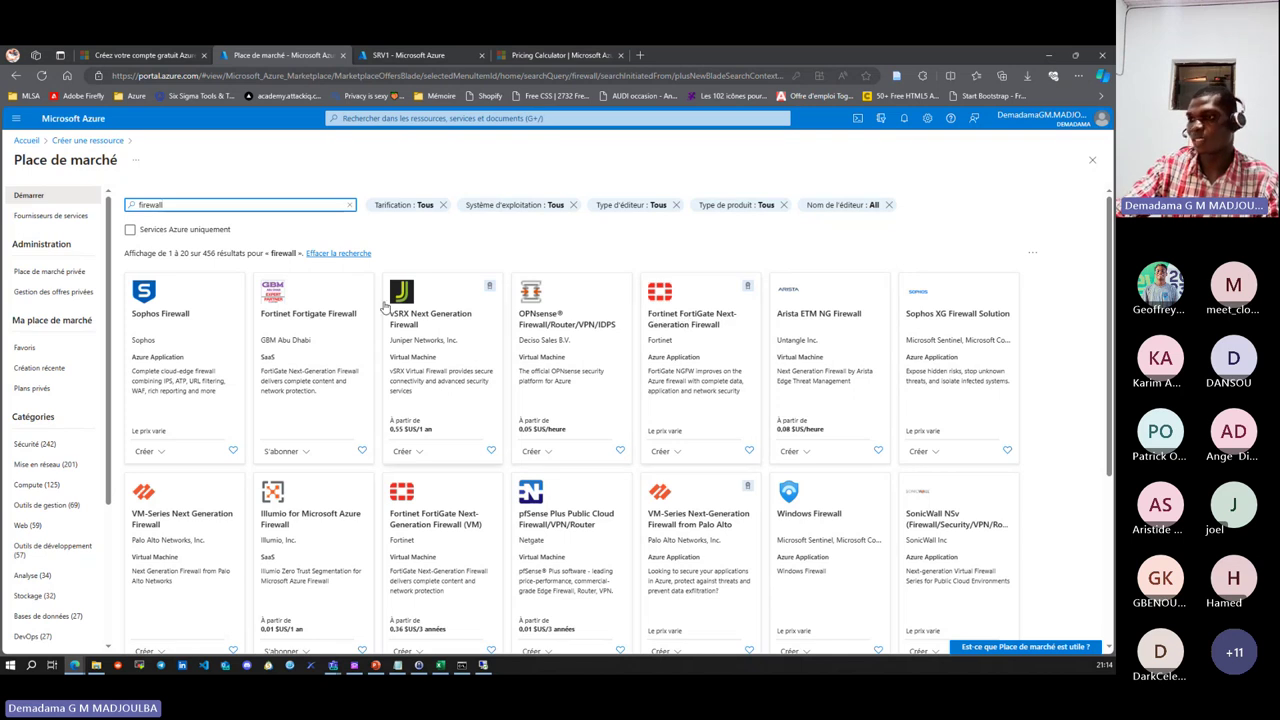
{"action": "scroll", "coordinate": [174, 336], "scroll_direction": "down", "scroll_amount": 1}
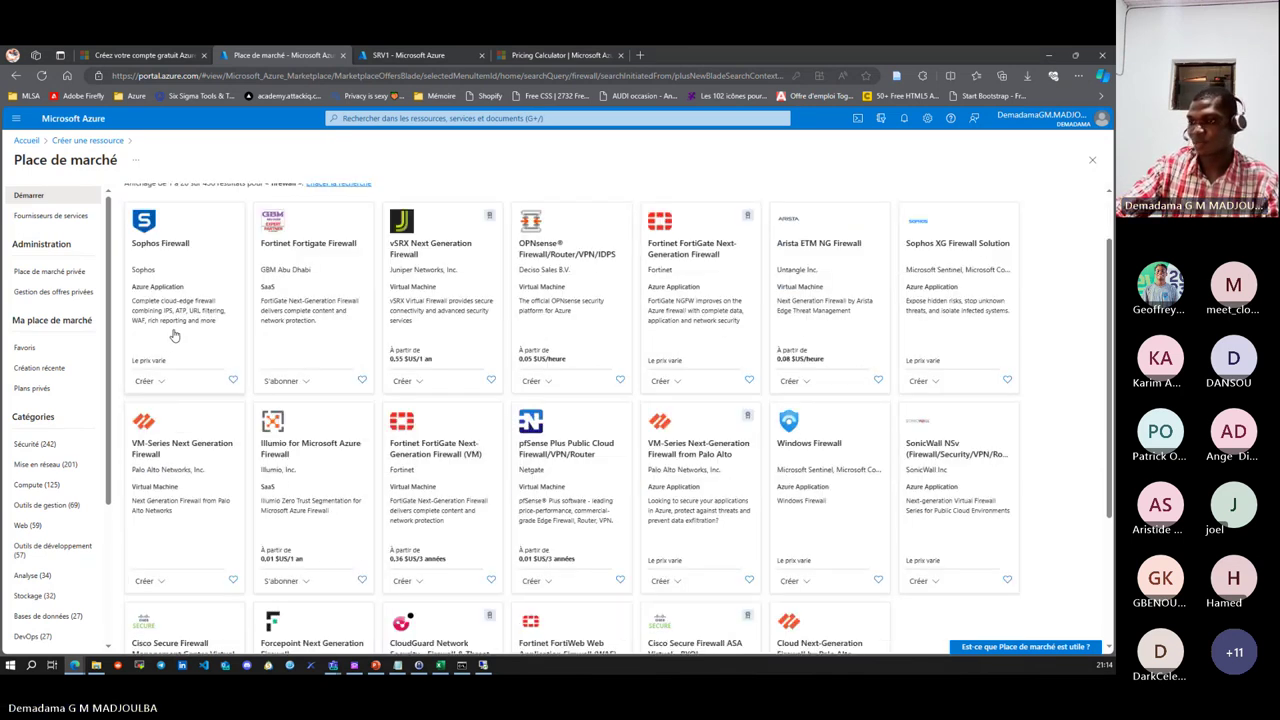
- Look through the remaining firewall offers down to the end of the first results page
{"action": "scroll", "coordinate": [174, 336], "scroll_direction": "down", "scroll_amount": 1}
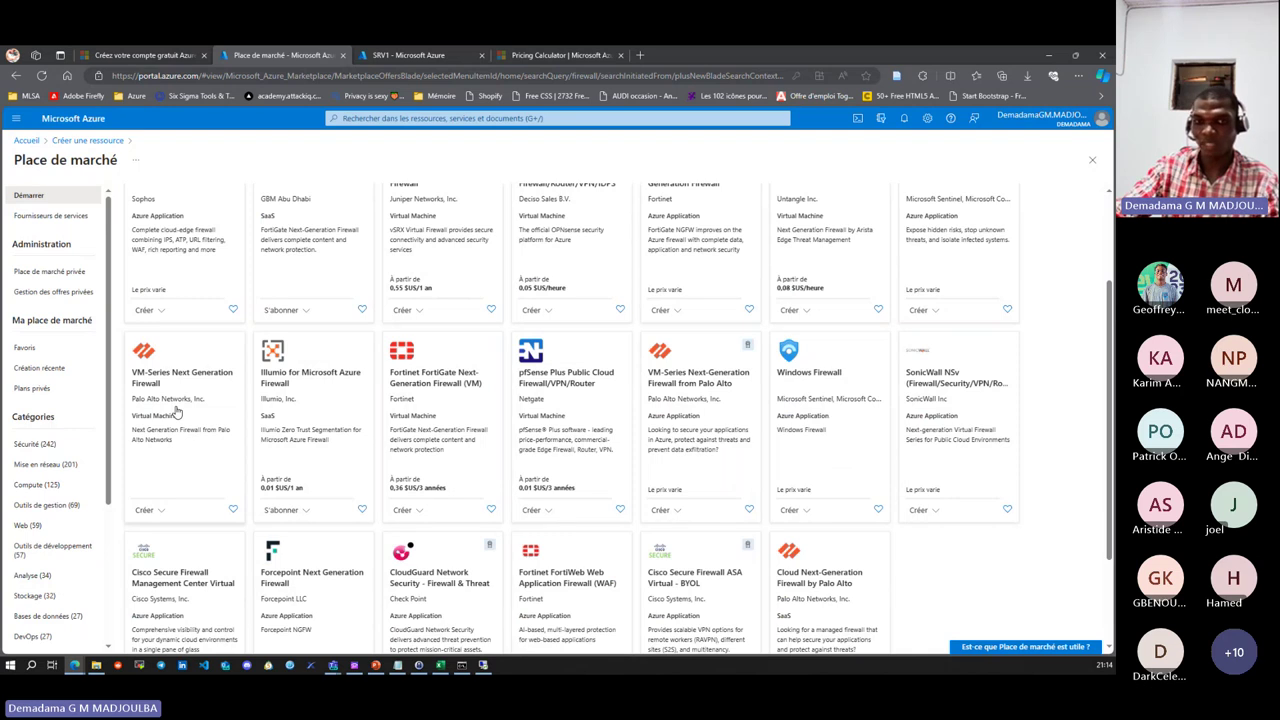
{"action": "scroll", "coordinate": [360, 475], "scroll_direction": "down", "scroll_amount": 2}
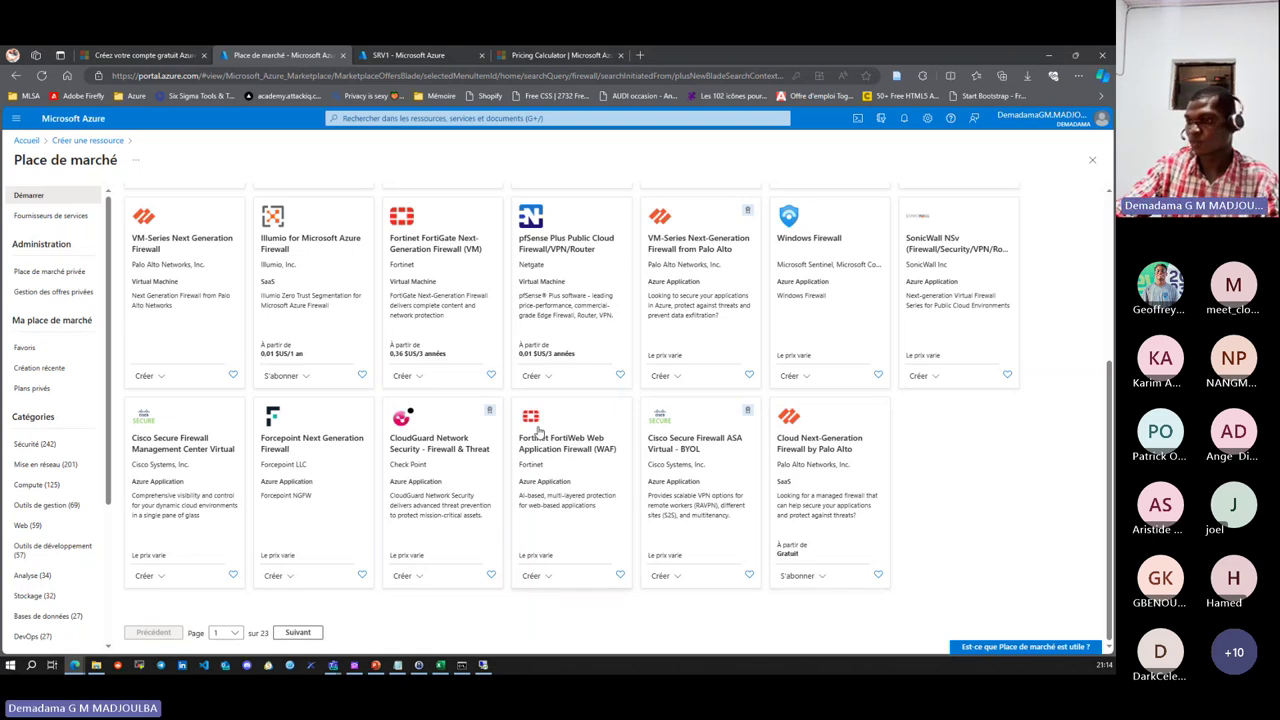
{"action": "scroll", "coordinate": [538, 430], "scroll_direction": "up", "scroll_amount": 5}
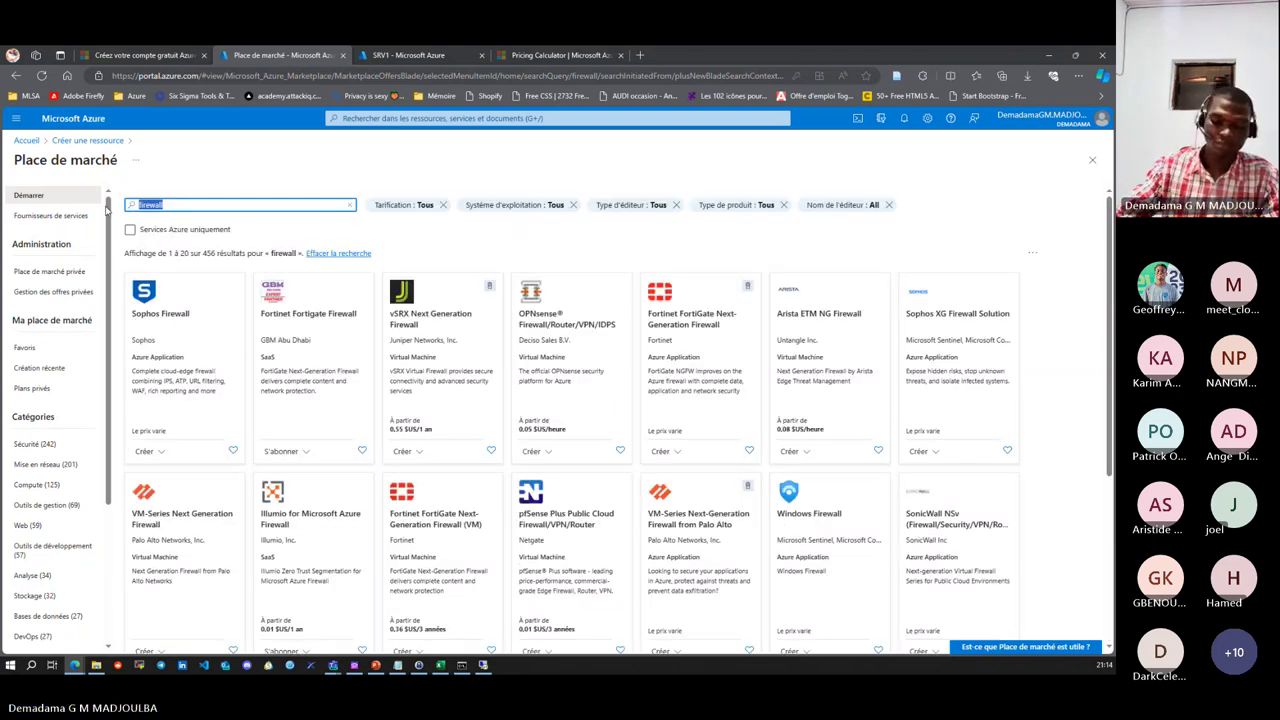
- Search the marketplace for "ise" and open the Cisco Identity Services Engine (ISE) virtual machine offer
{"action": "type", "text": "ise"}
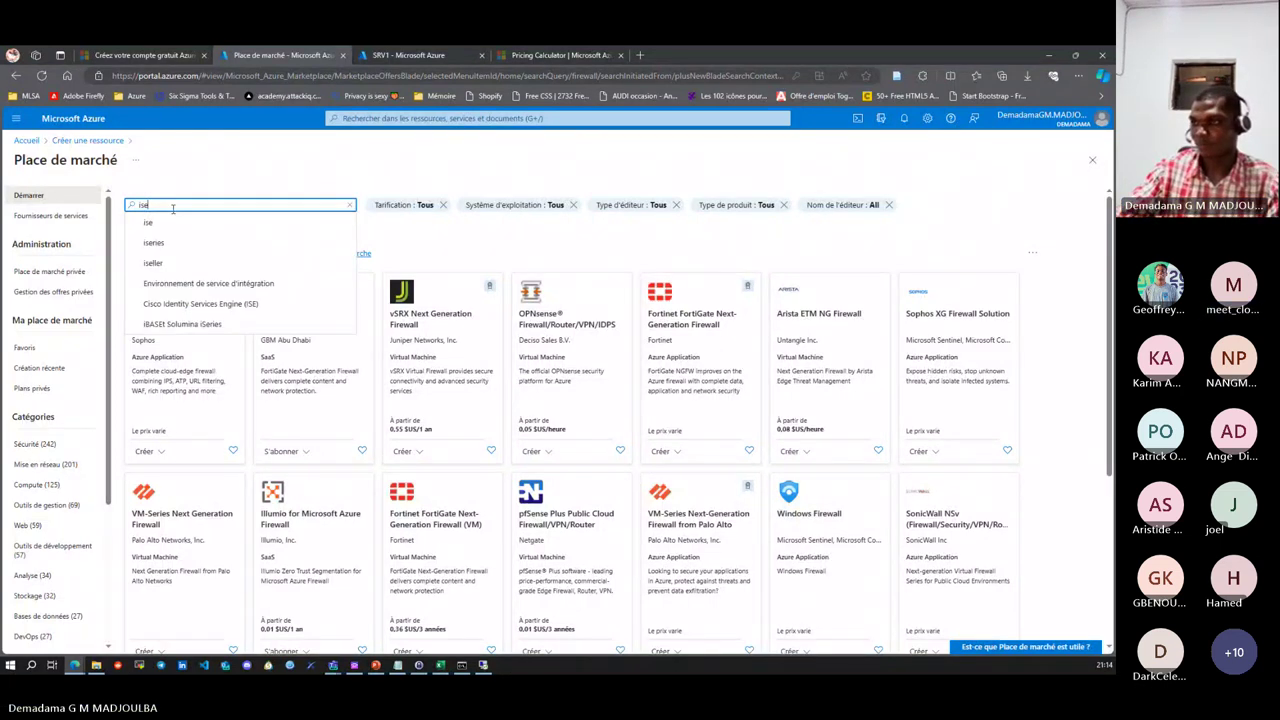
{"action": "key", "text": "Return"}
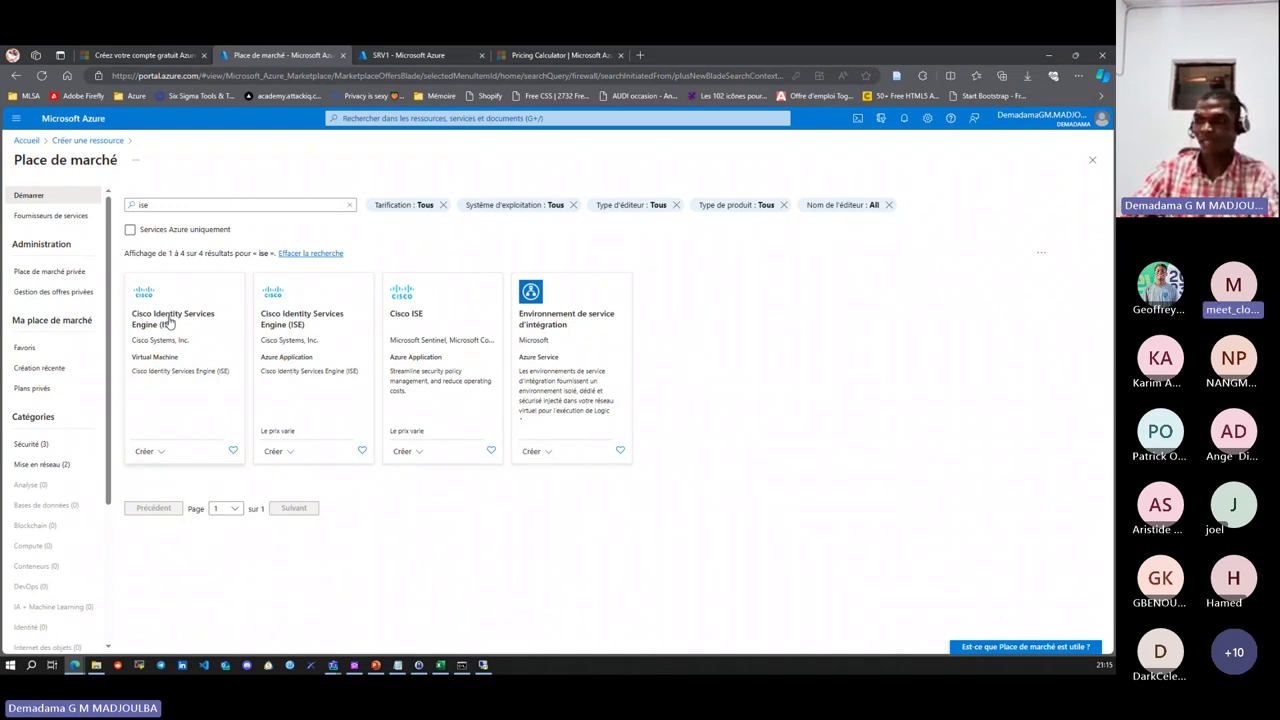
{"action": "left_click", "coordinate": [170, 322]}
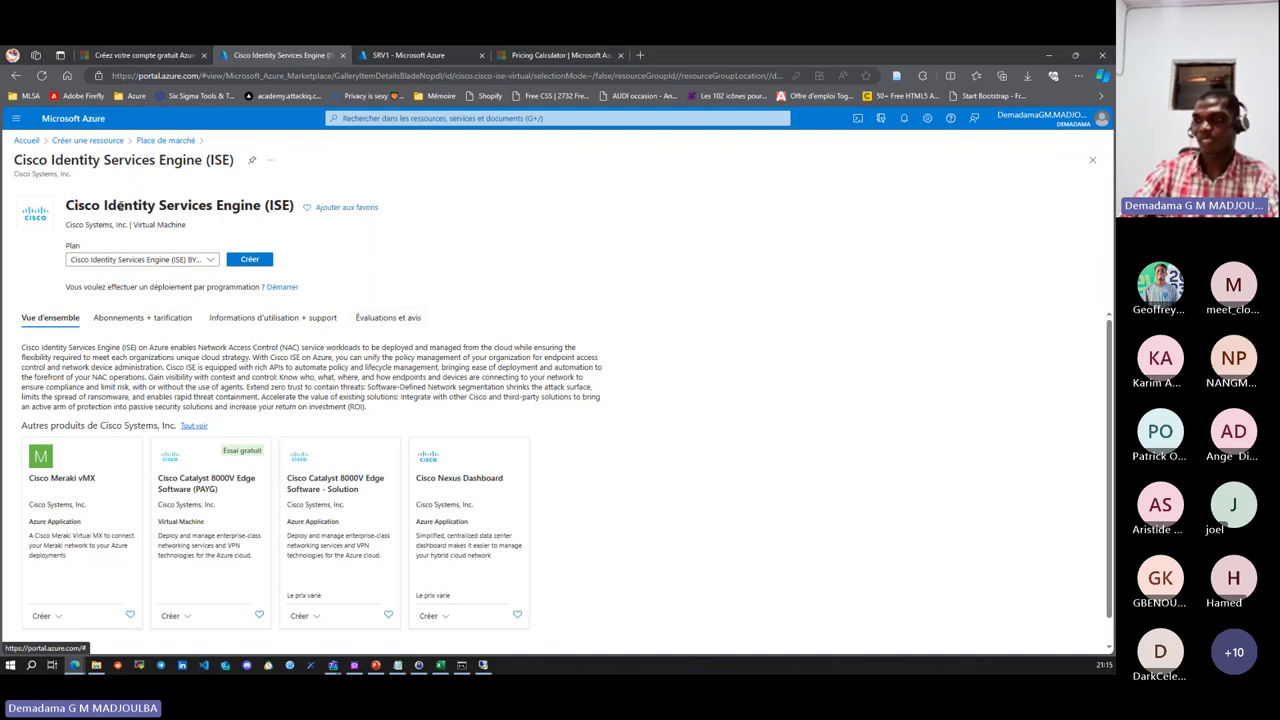
- Return to Créer une ressource and display the Mixed Reality and Monitoring & Diagnostics categories
{"action": "left_click", "coordinate": [101, 149]}
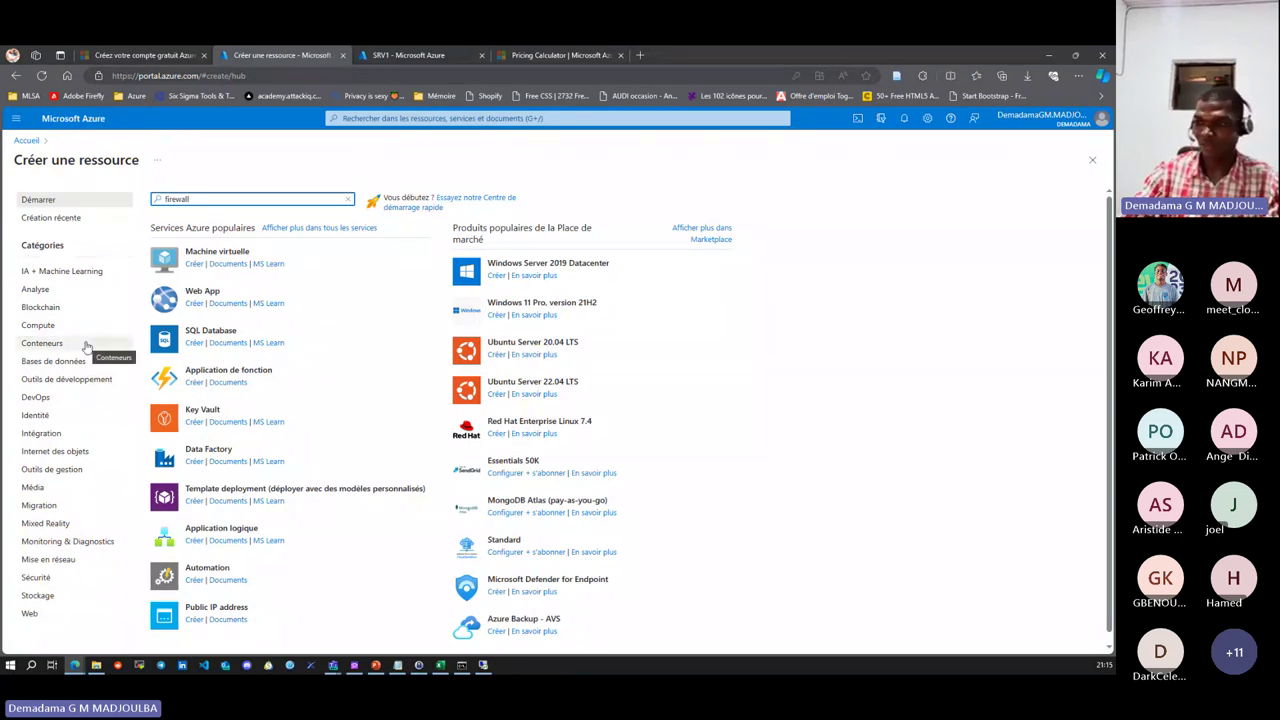
{"action": "scroll", "coordinate": [82, 352], "scroll_direction": "down", "scroll_amount": 1}
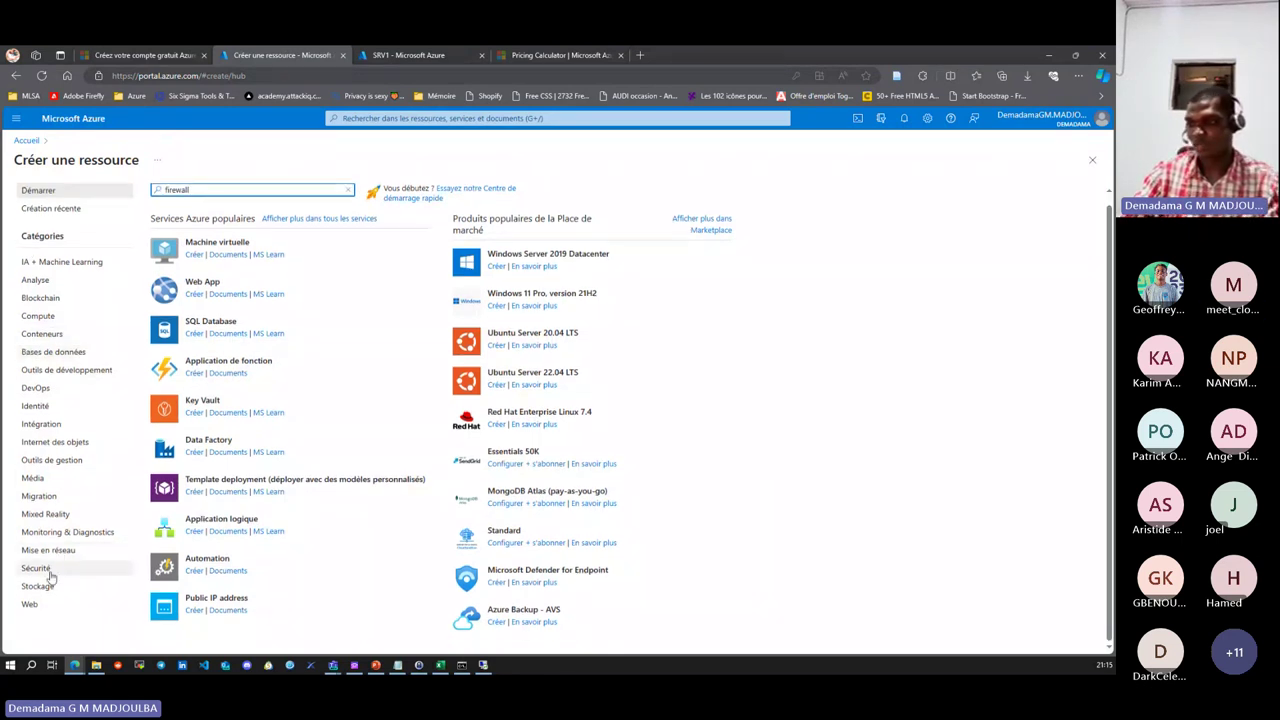
{"action": "scroll", "coordinate": [50, 380], "scroll_direction": "up", "scroll_amount": 1}
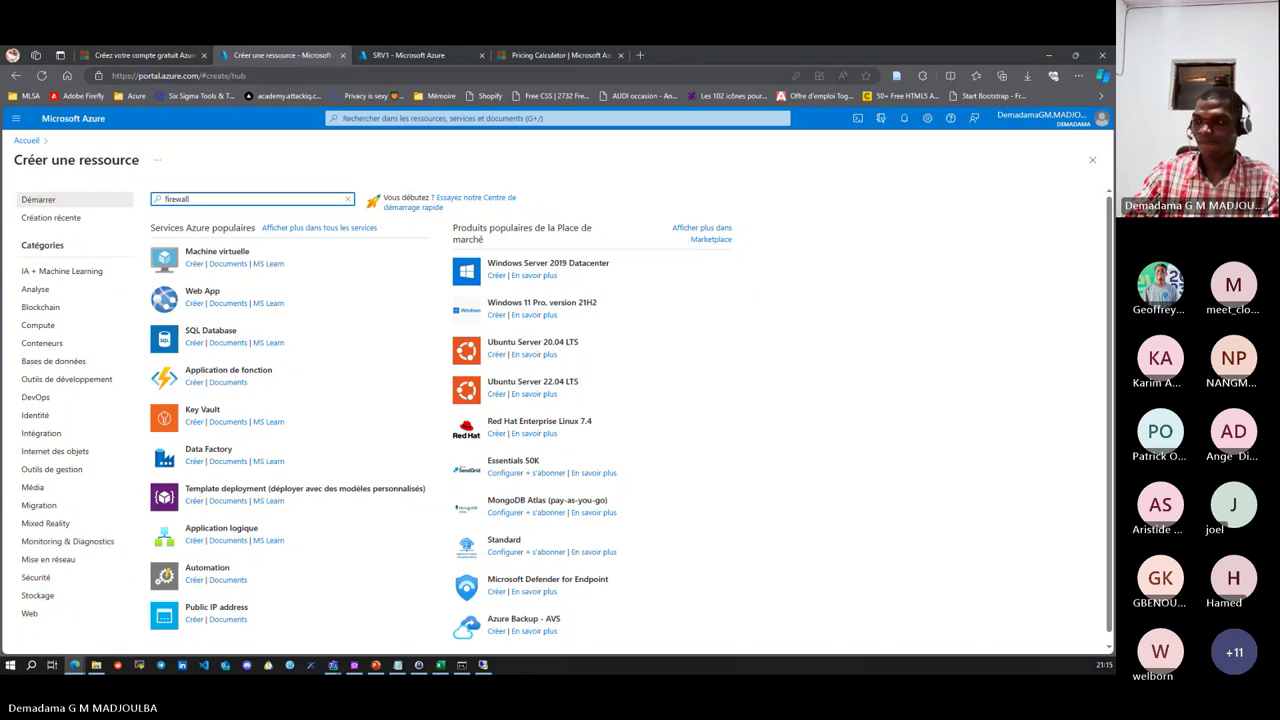
{"action": "scroll", "coordinate": [325, 363], "scroll_direction": "down", "scroll_amount": 1}
{"action": "scroll", "coordinate": [325, 363], "scroll_direction": "down", "scroll_amount": 1}
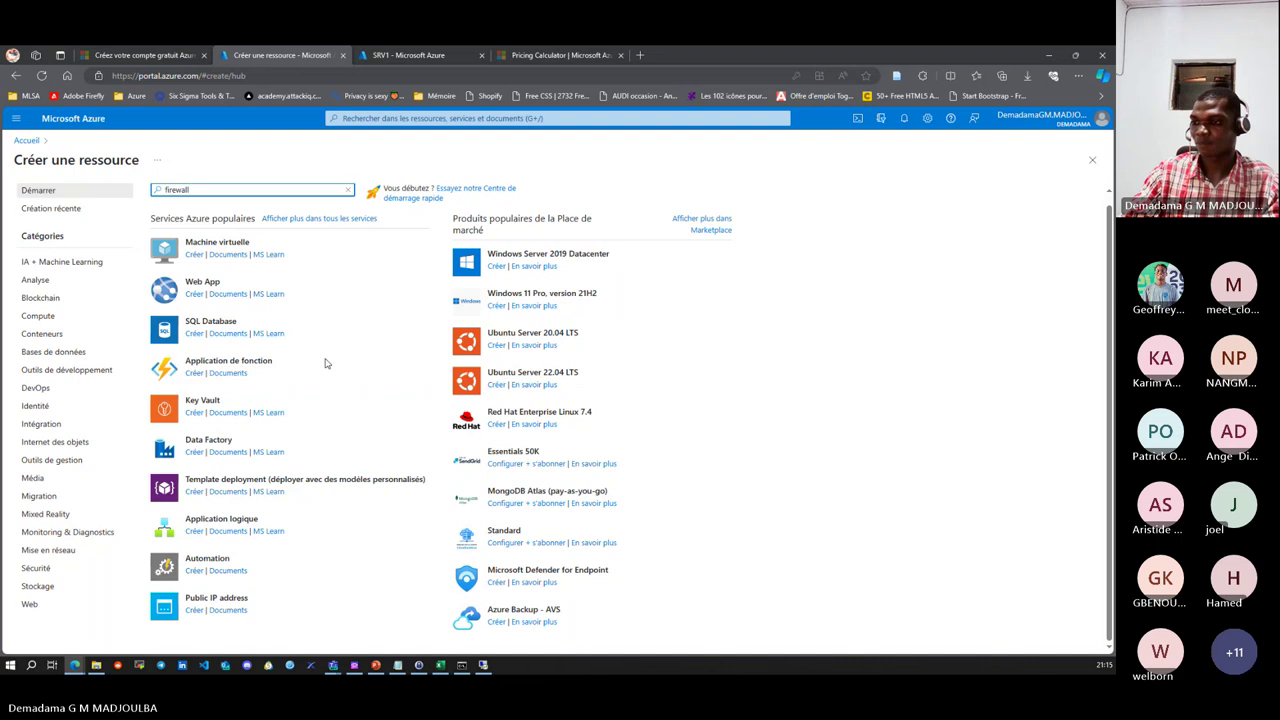
{"action": "scroll", "coordinate": [326, 362], "scroll_direction": "up", "scroll_amount": 1}
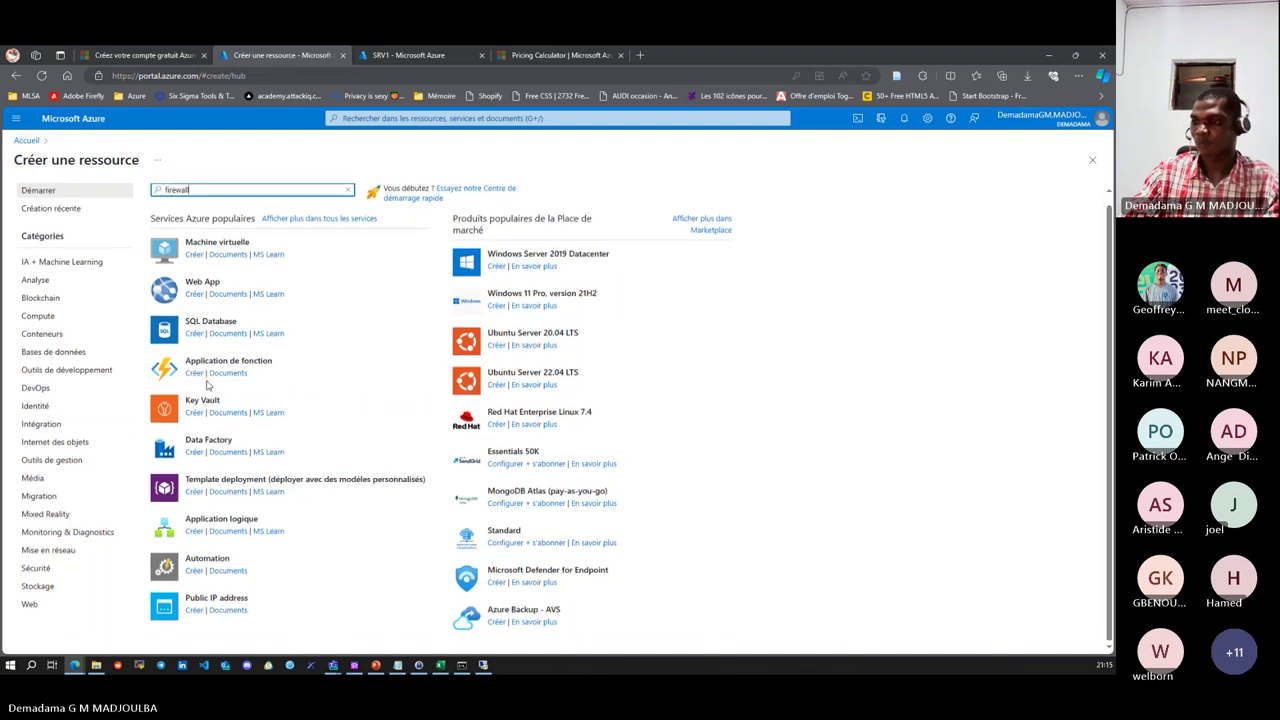
{"action": "left_click", "coordinate": [50, 515]}
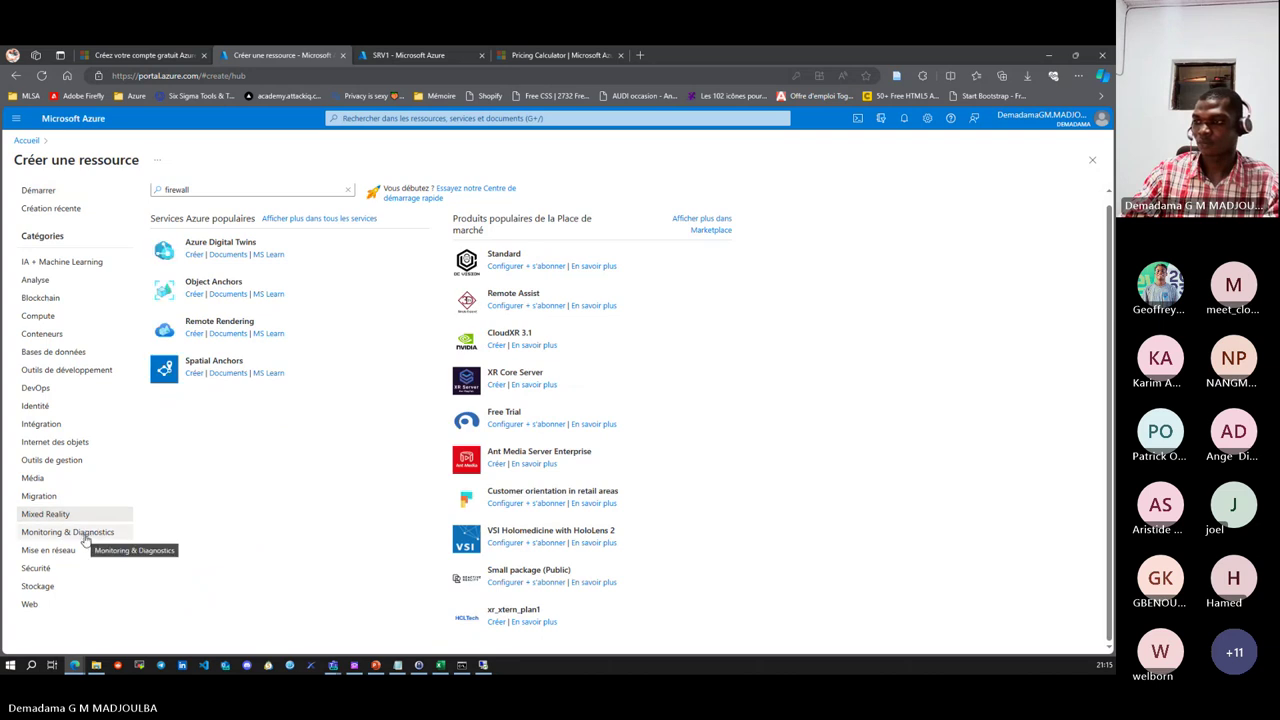
{"action": "left_click", "coordinate": [85, 535]}
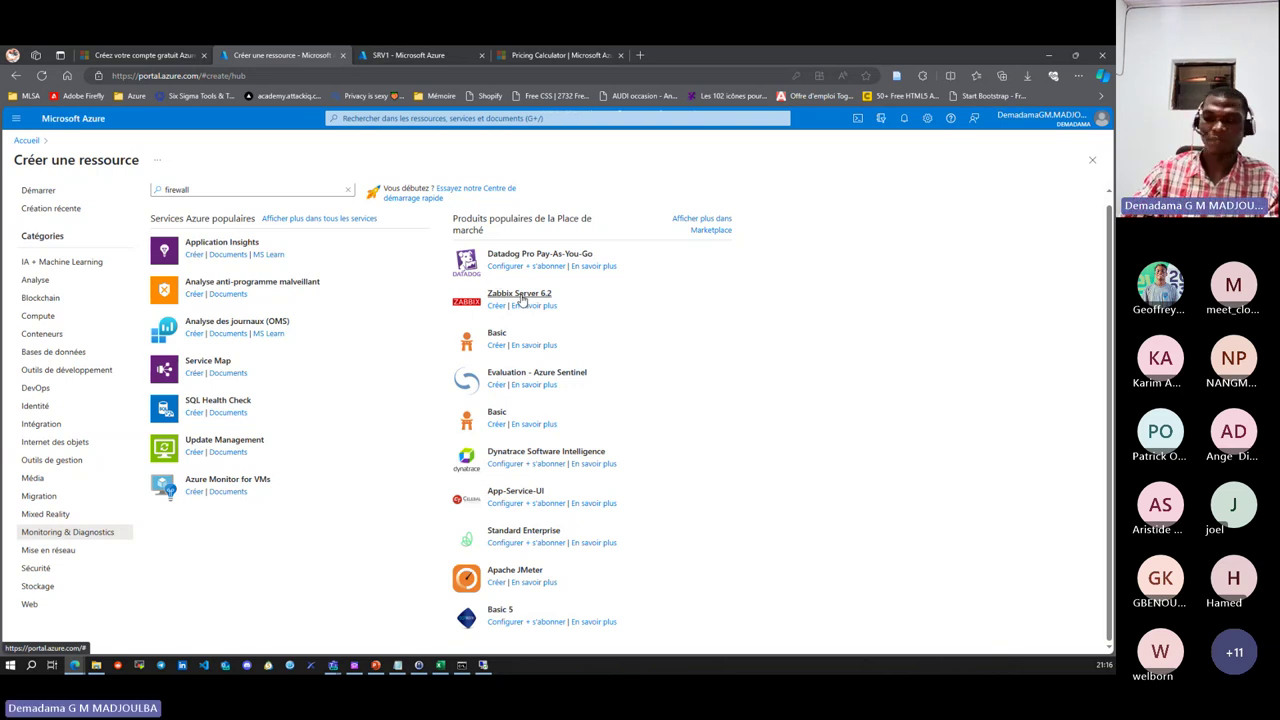
- Open the creation form for a Zabbix Server 6.2 virtual machine and review its De base settings
{"action": "left_click", "coordinate": [496, 305]}
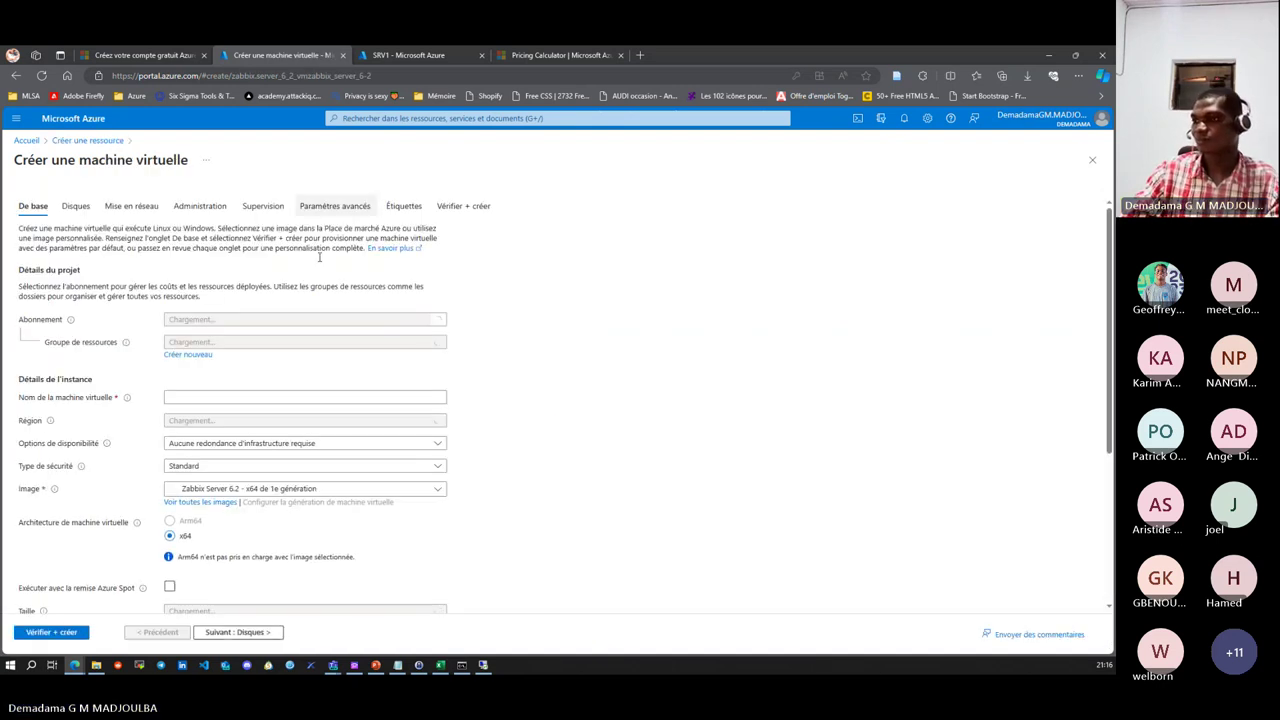
{"action": "scroll", "coordinate": [295, 401], "scroll_direction": "down", "scroll_amount": 5}
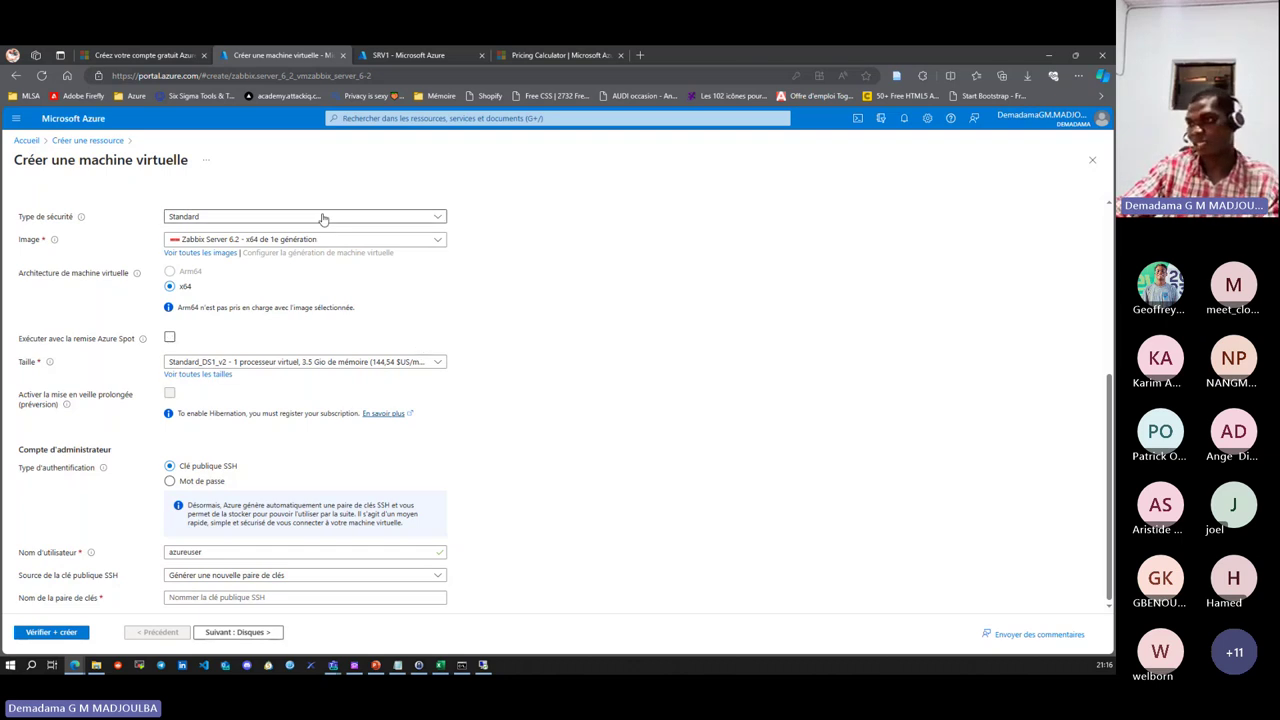
{"action": "scroll", "coordinate": [271, 353], "scroll_direction": "up", "scroll_amount": 5}
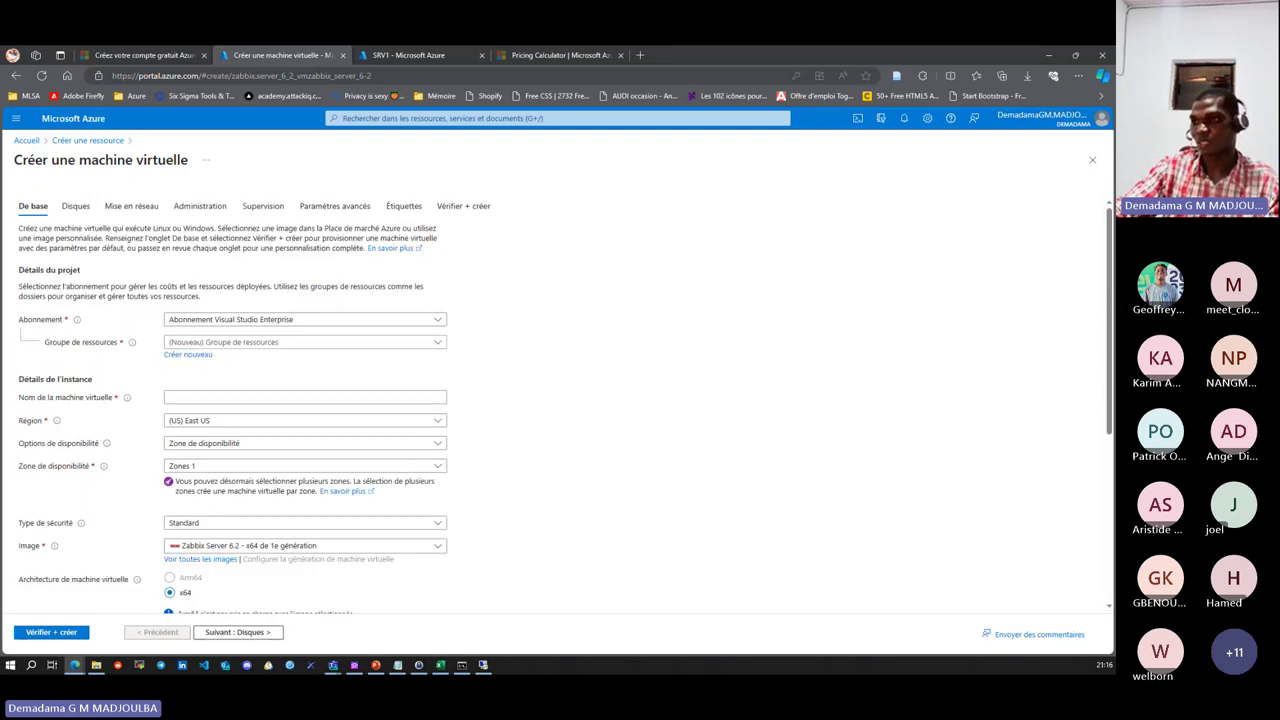
- Go back to Créer une ressource and review the Blockchain, IA + Machine Learning and Identité categories
{"action": "left_click", "coordinate": [88, 140]}
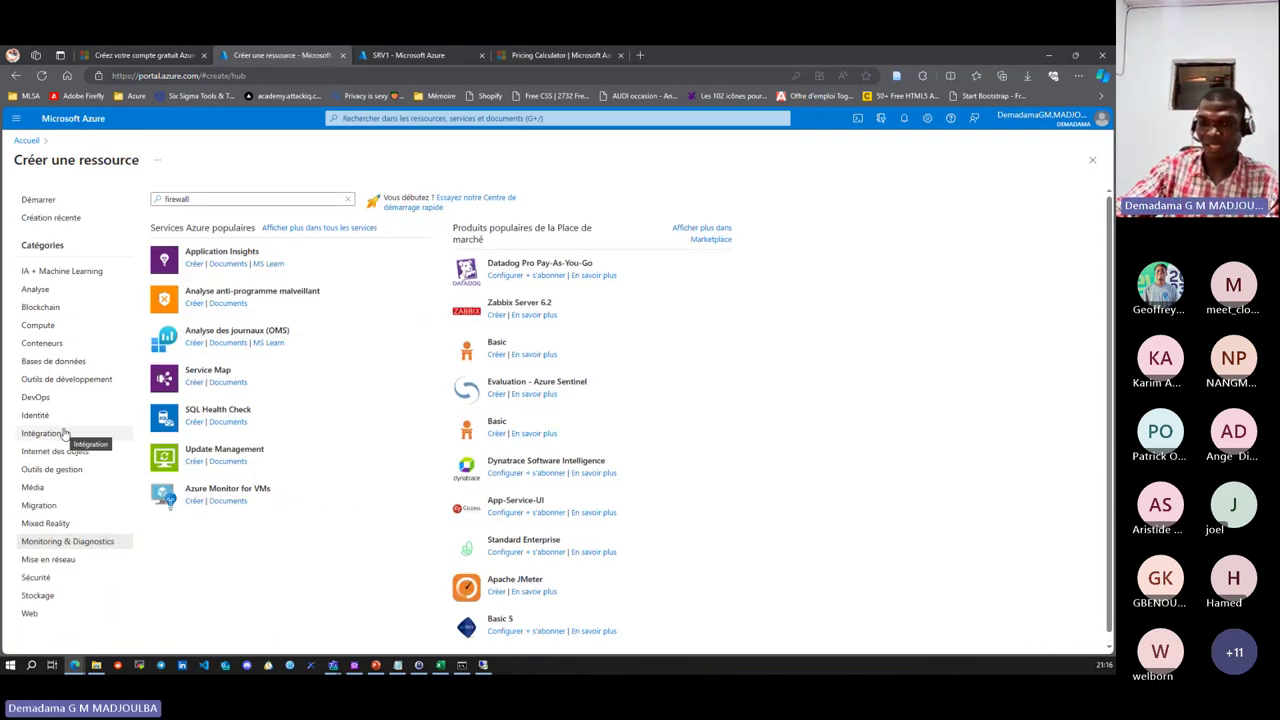
{"action": "left_click", "coordinate": [76, 309]}
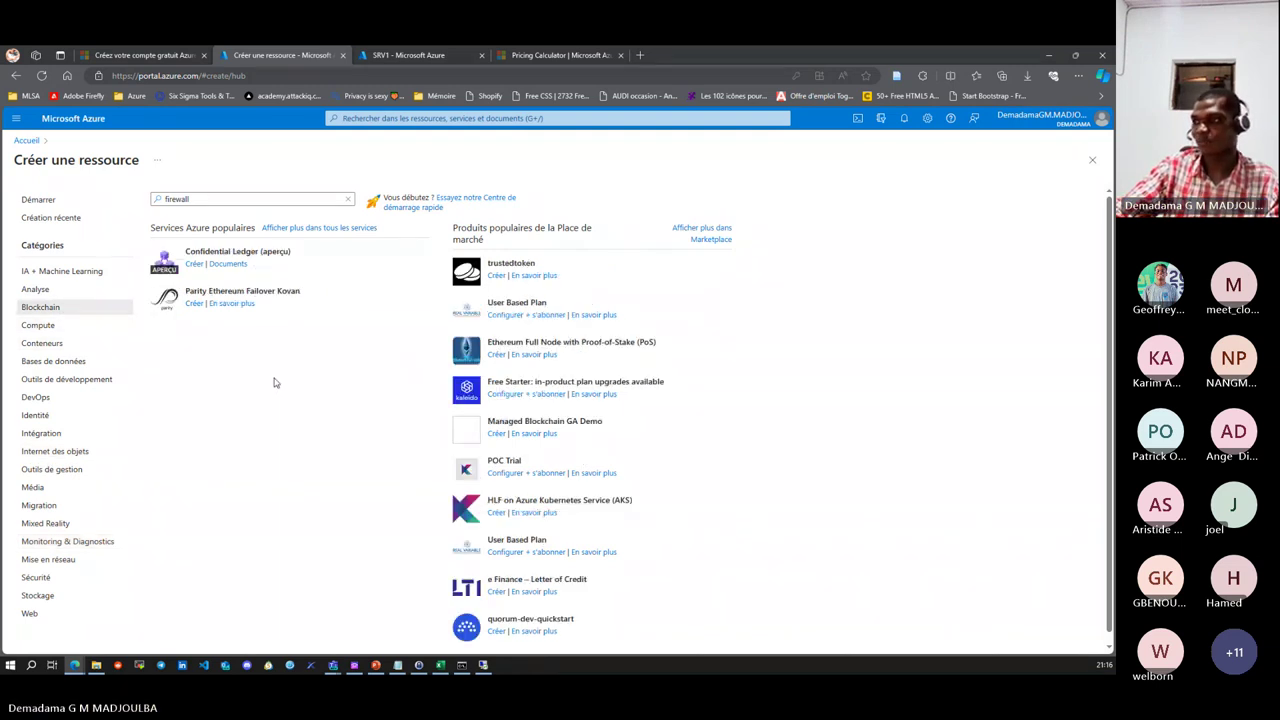
{"action": "left_click", "coordinate": [40, 275]}
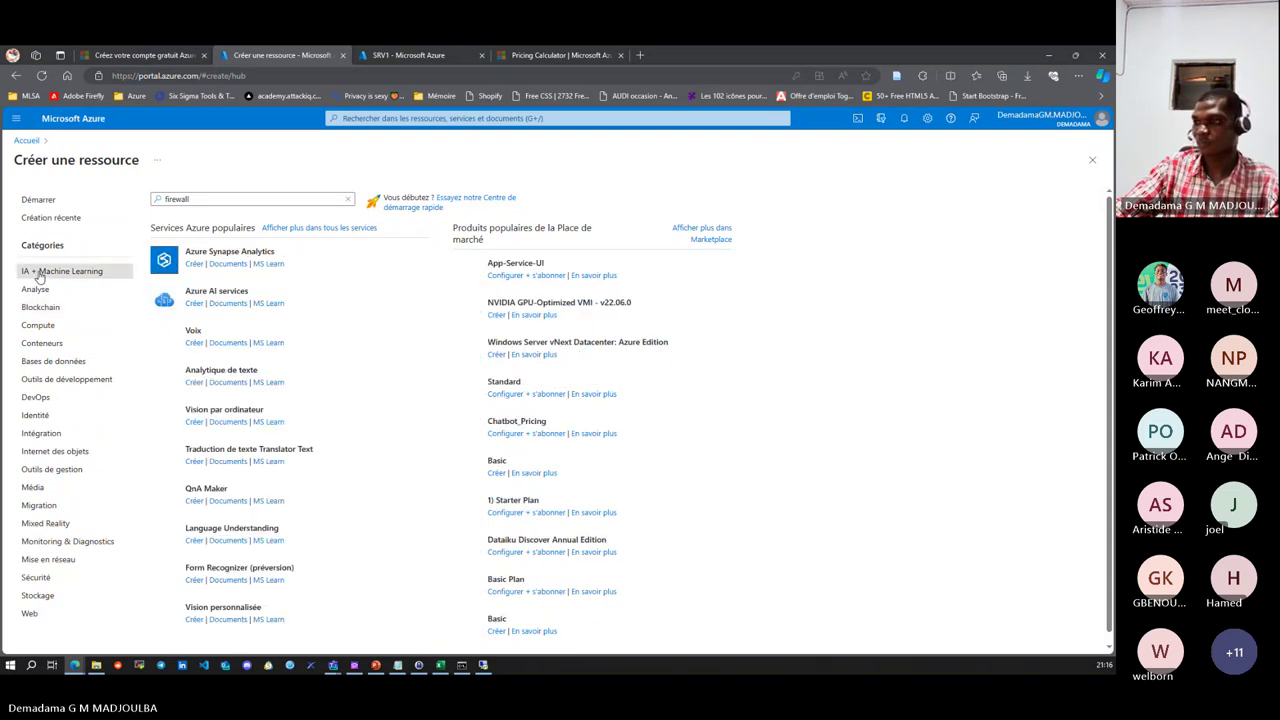
{"action": "scroll", "coordinate": [70, 402], "scroll_direction": "down", "scroll_amount": 1}
{"action": "left_click", "coordinate": [60, 407]}
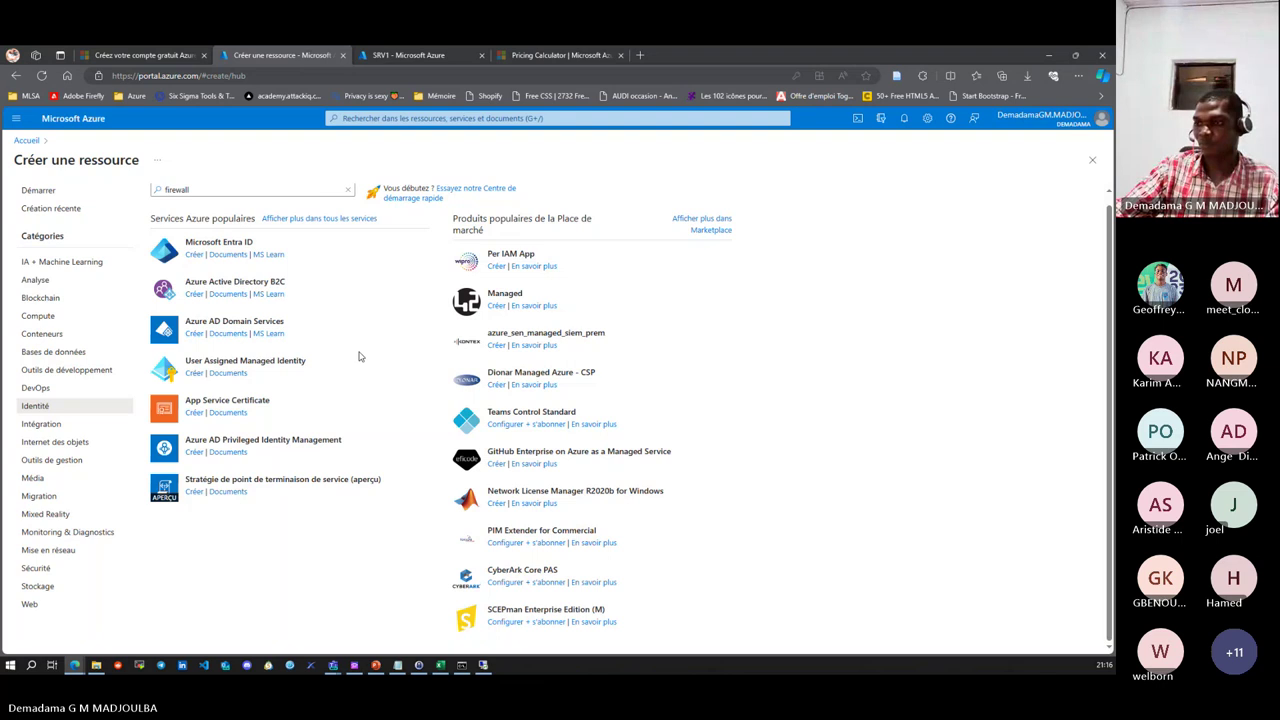
{"action": "scroll", "coordinate": [300, 390], "scroll_direction": "up", "scroll_amount": 1}
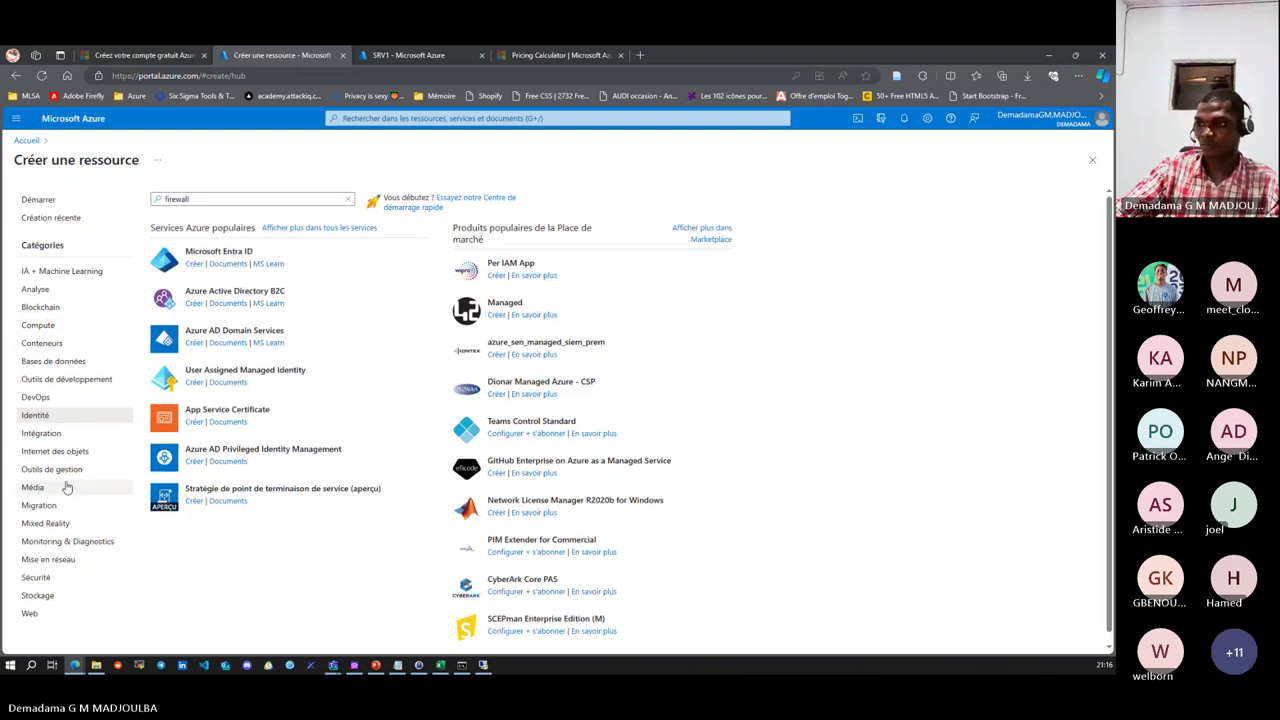
{"action": "scroll", "coordinate": [66, 486], "scroll_direction": "down", "scroll_amount": 1}
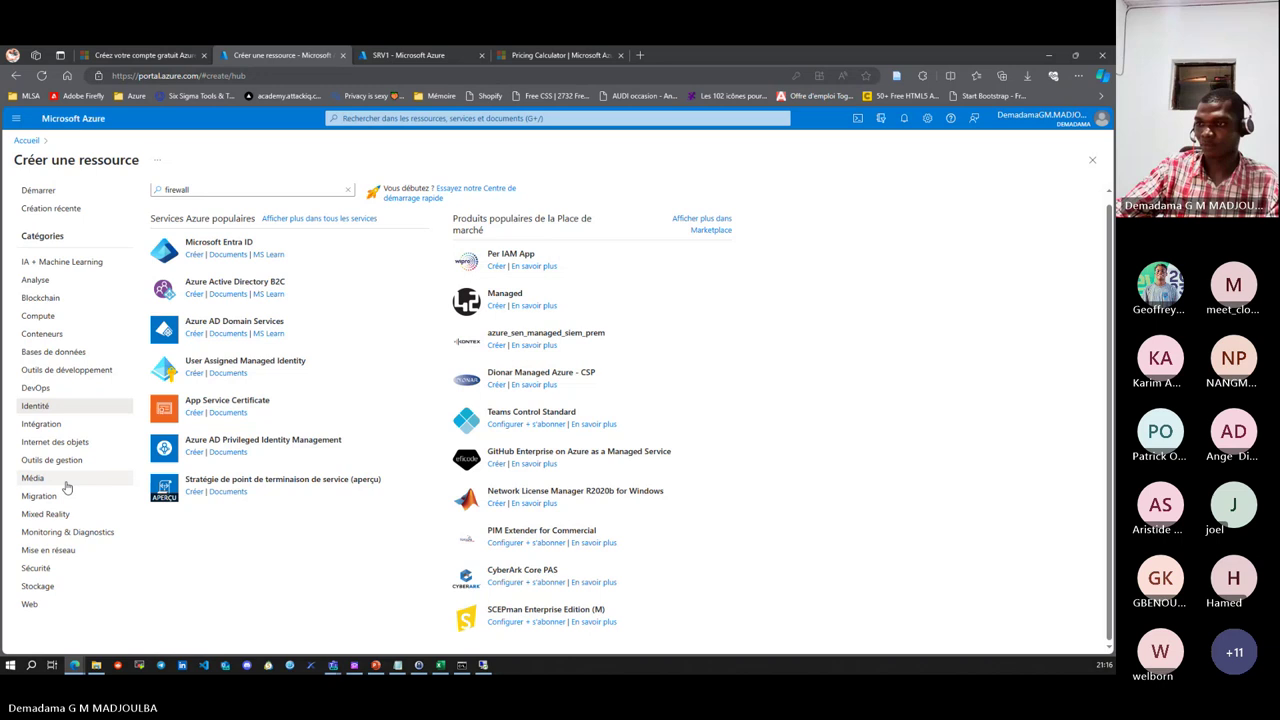
- Display the Mise en réseau category and browse its full list of marketplace offers
{"action": "left_click", "coordinate": [66, 551]}
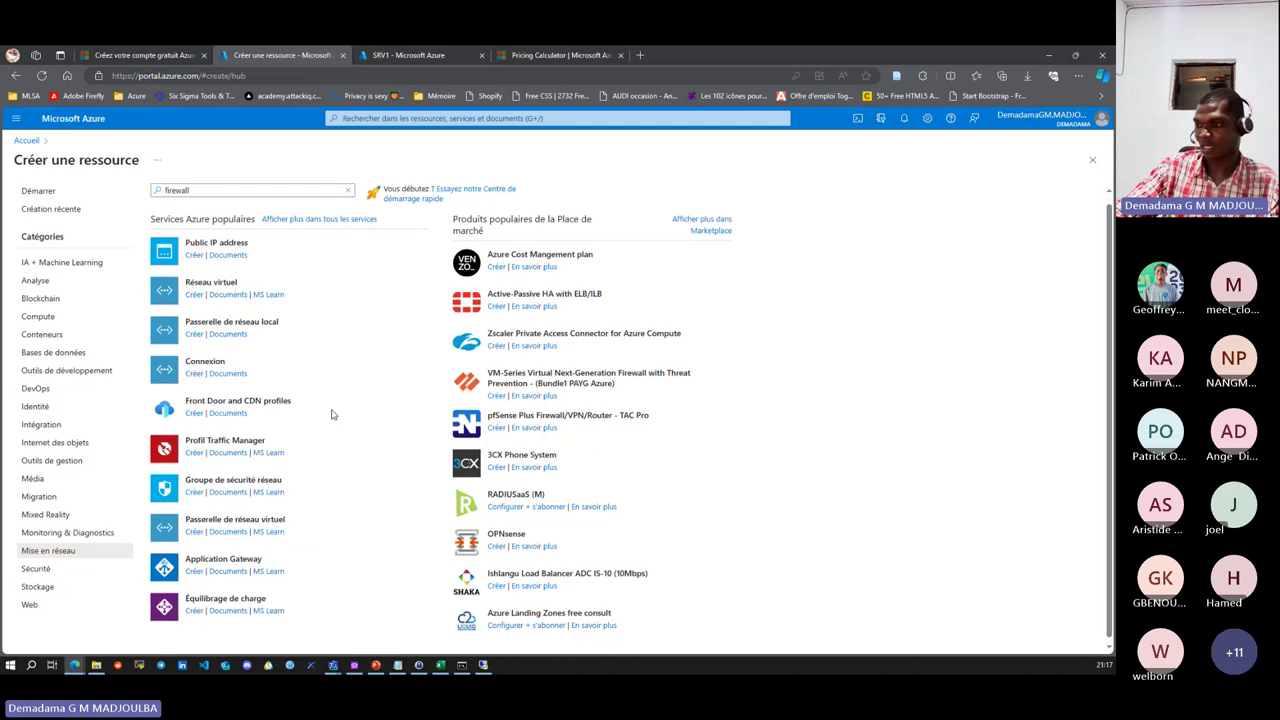
{"action": "left_click", "coordinate": [720, 222]}
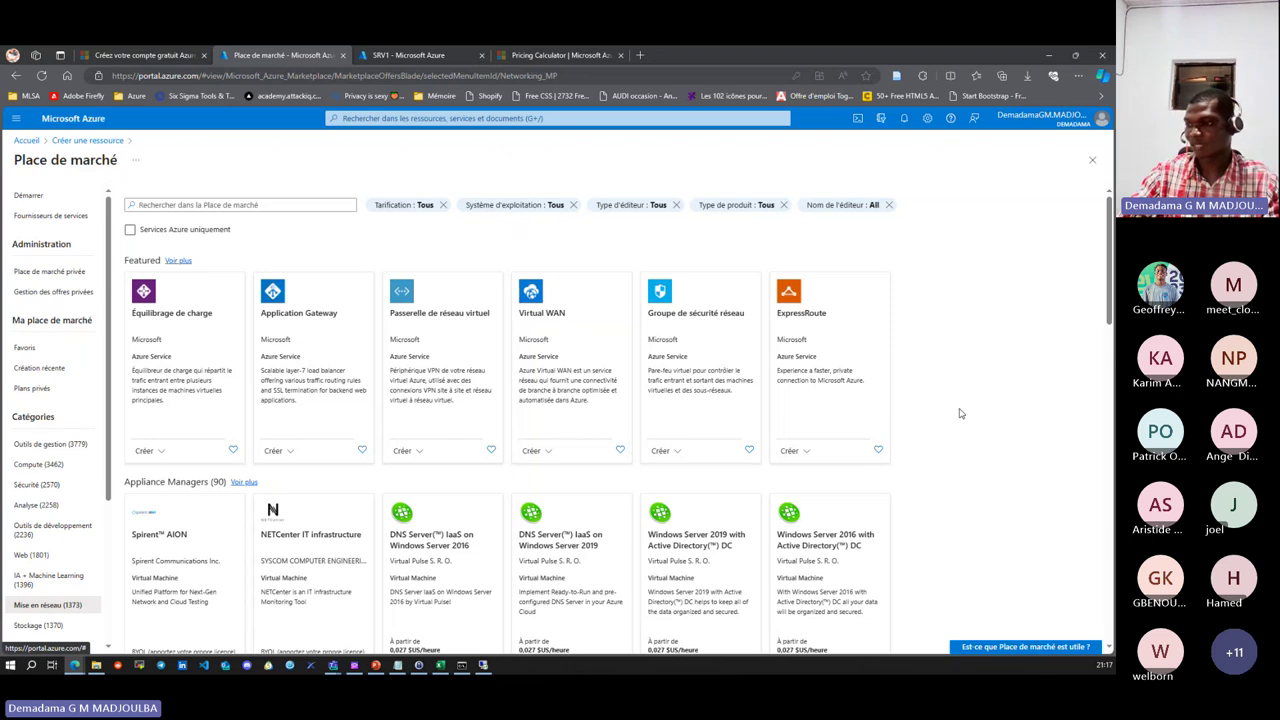
{"action": "scroll", "coordinate": [960, 413], "scroll_direction": "down", "scroll_amount": 9}
{"action": "scroll", "coordinate": [960, 413], "scroll_direction": "down", "scroll_amount": 3}
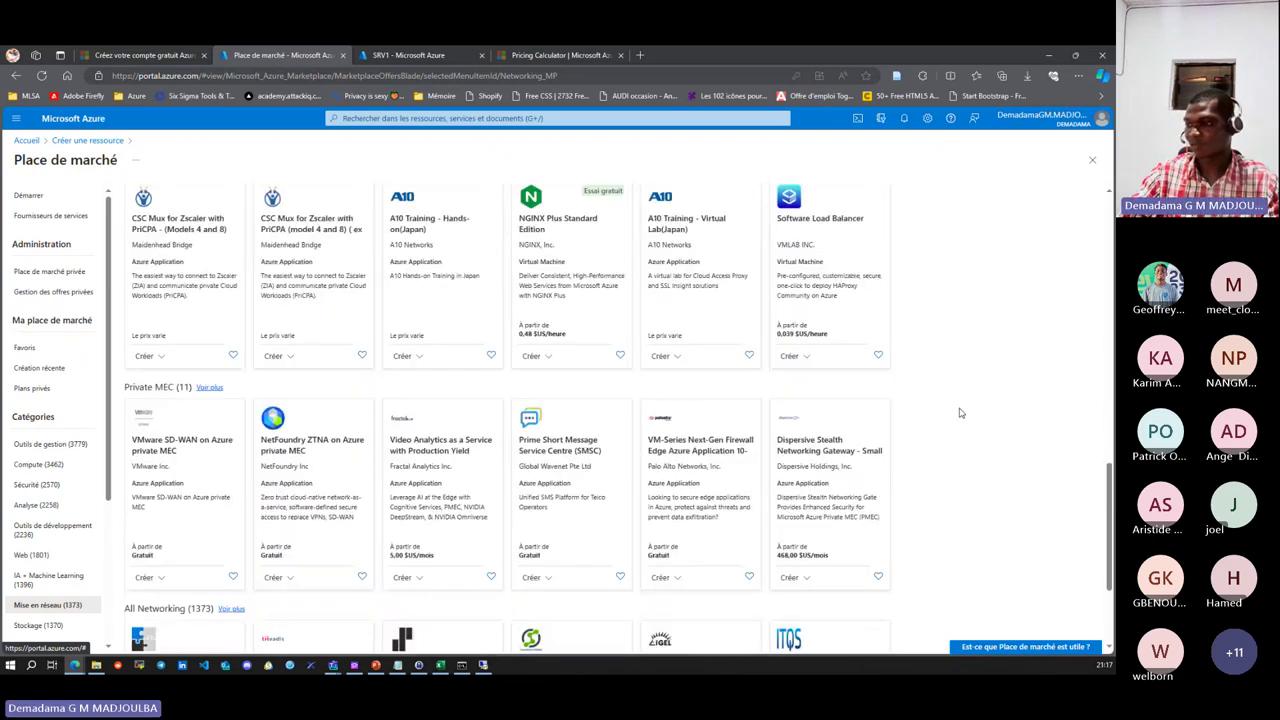
{"action": "scroll", "coordinate": [955, 408], "scroll_direction": "up", "scroll_amount": 4}
{"action": "scroll", "coordinate": [955, 408], "scroll_direction": "up", "scroll_amount": 8}
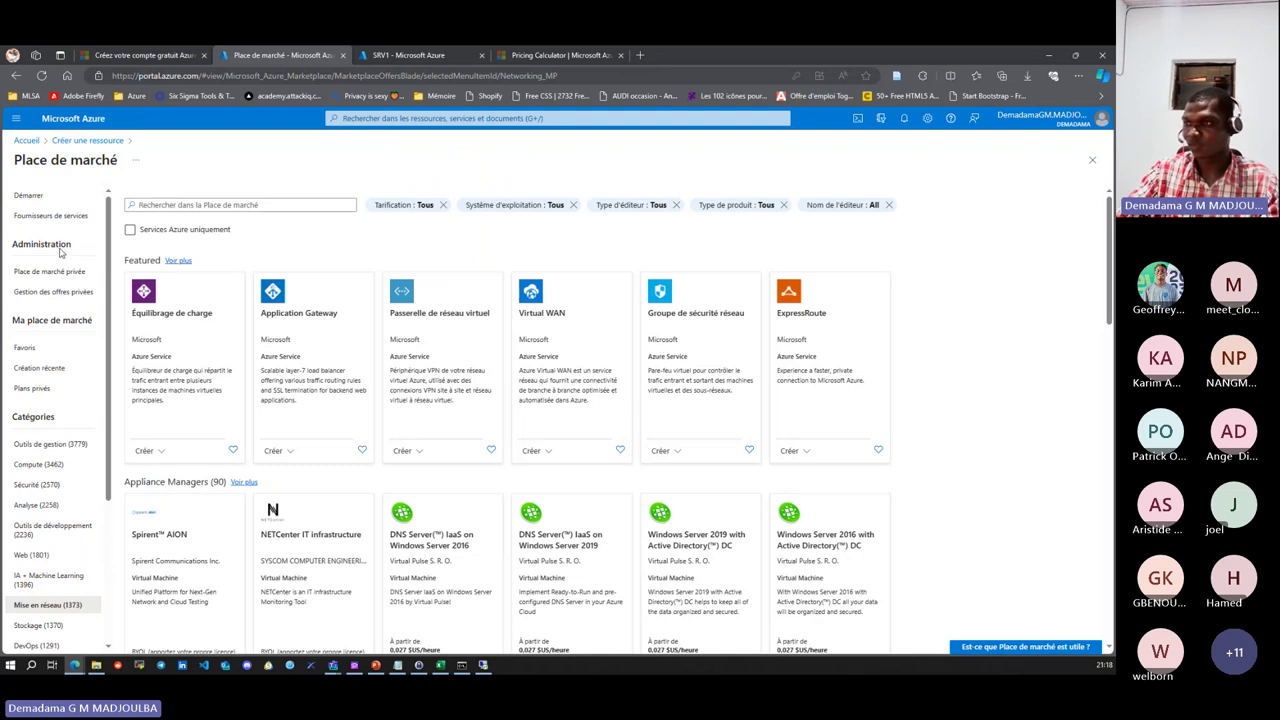
- Return to Créer une ressource, open the full IA + Machine Learning marketplace list and browse its offers by section, from Bot Services to ML Operations
{"action": "left_click", "coordinate": [78, 141]}
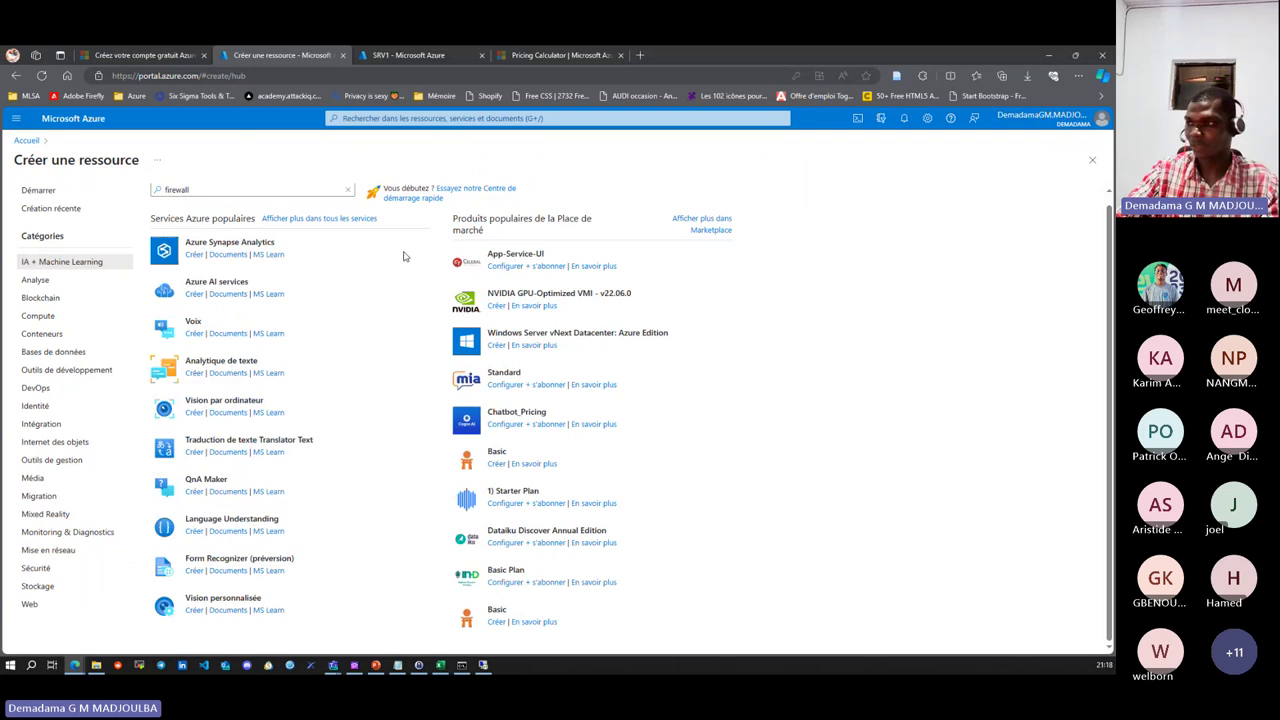
{"action": "left_click", "coordinate": [703, 218]}
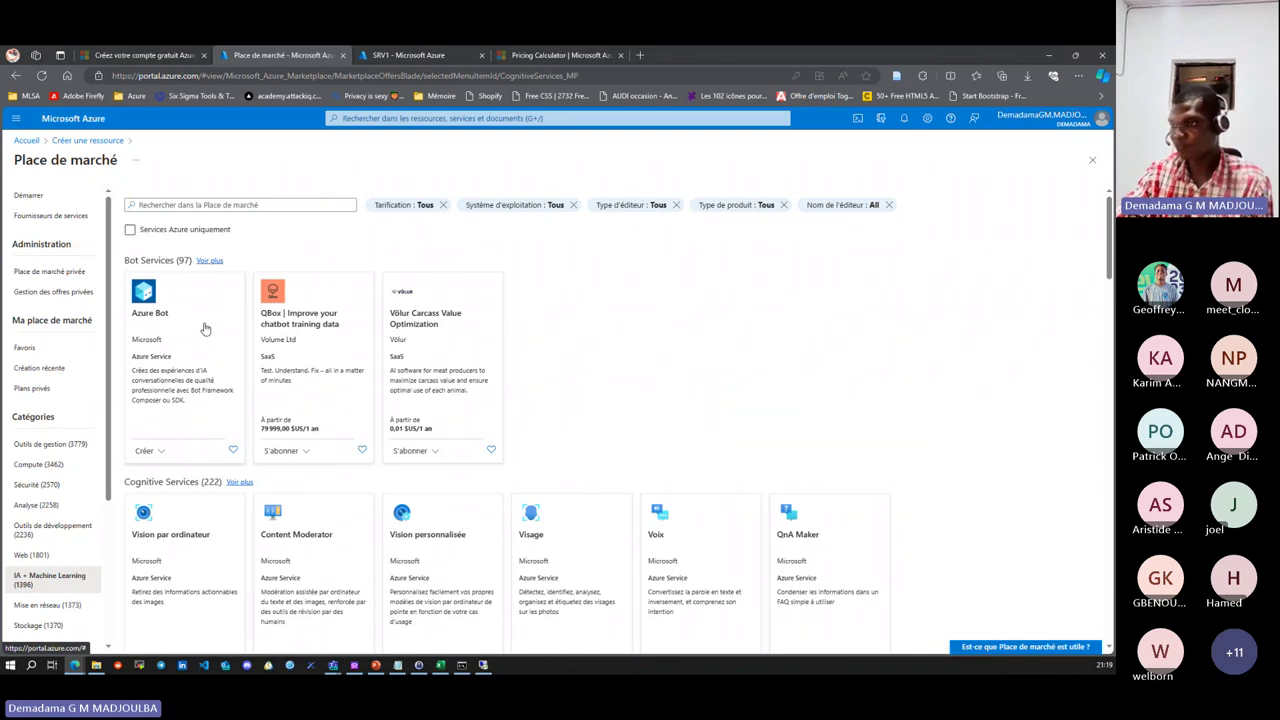
{"action": "scroll", "coordinate": [183, 403], "scroll_direction": "down", "scroll_amount": 3}
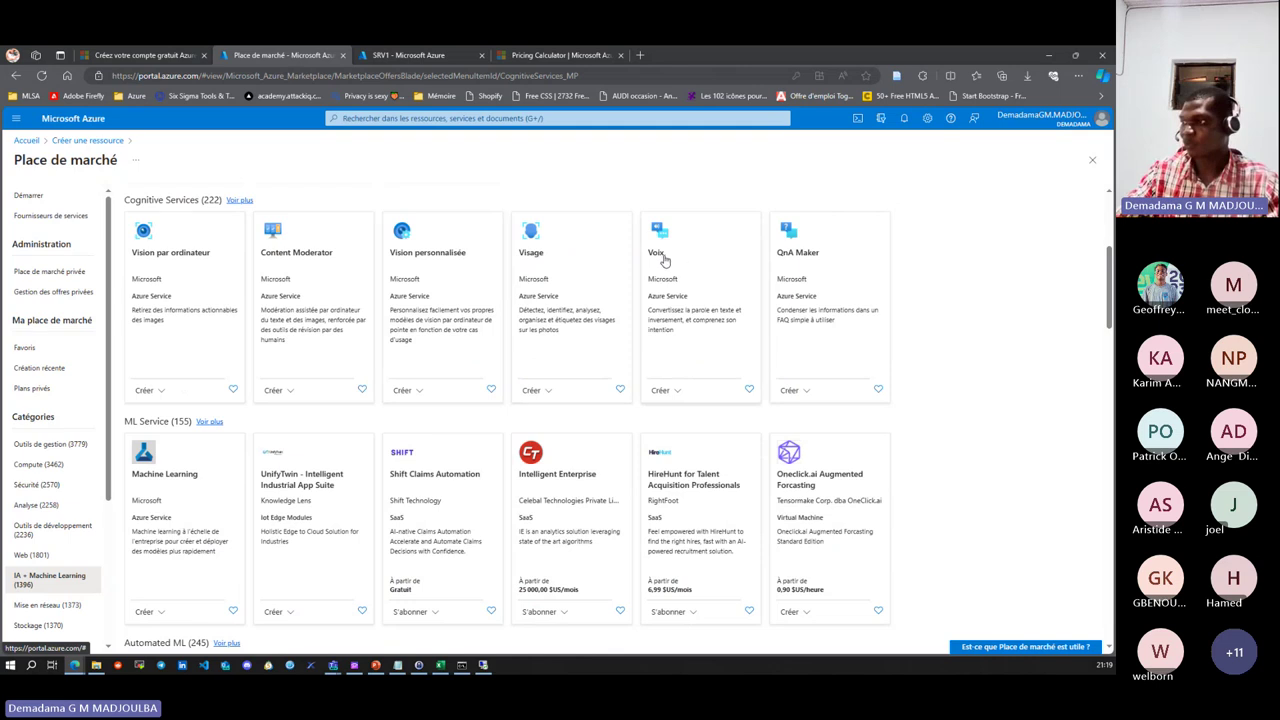
{"action": "scroll", "coordinate": [162, 253], "scroll_direction": "up", "scroll_amount": 2}
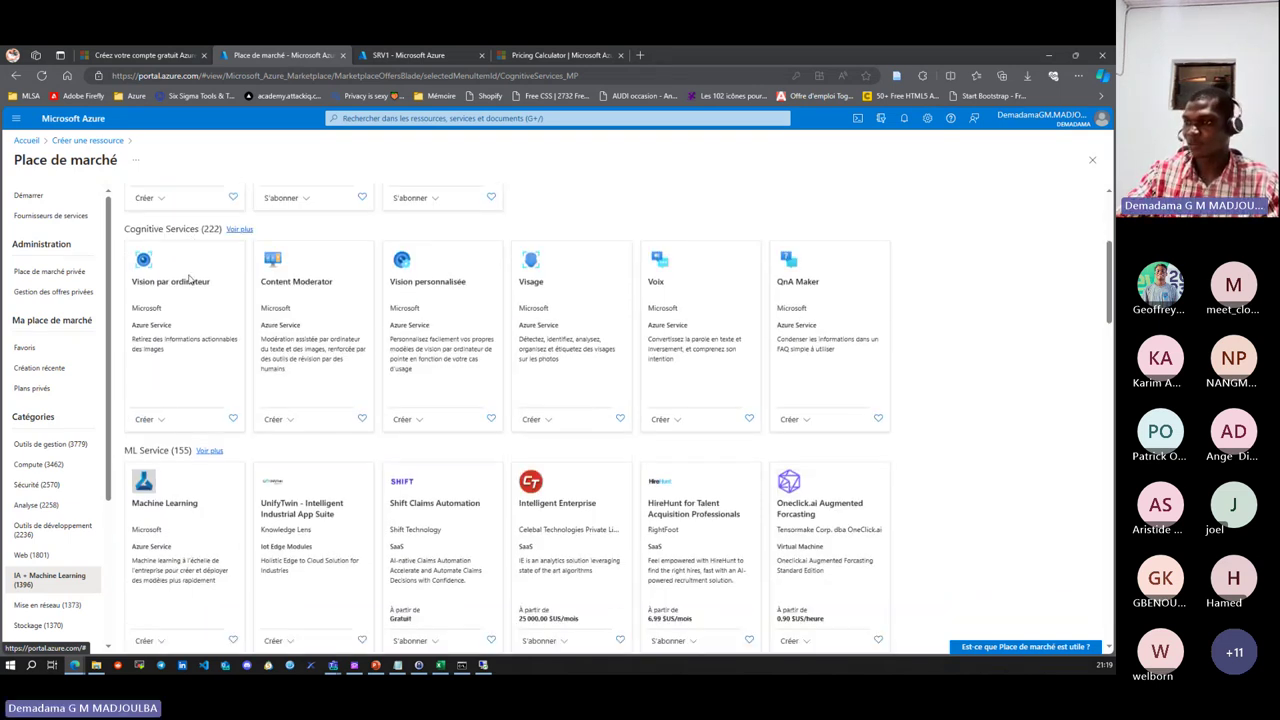
{"action": "scroll", "coordinate": [188, 280], "scroll_direction": "down", "scroll_amount": 3}
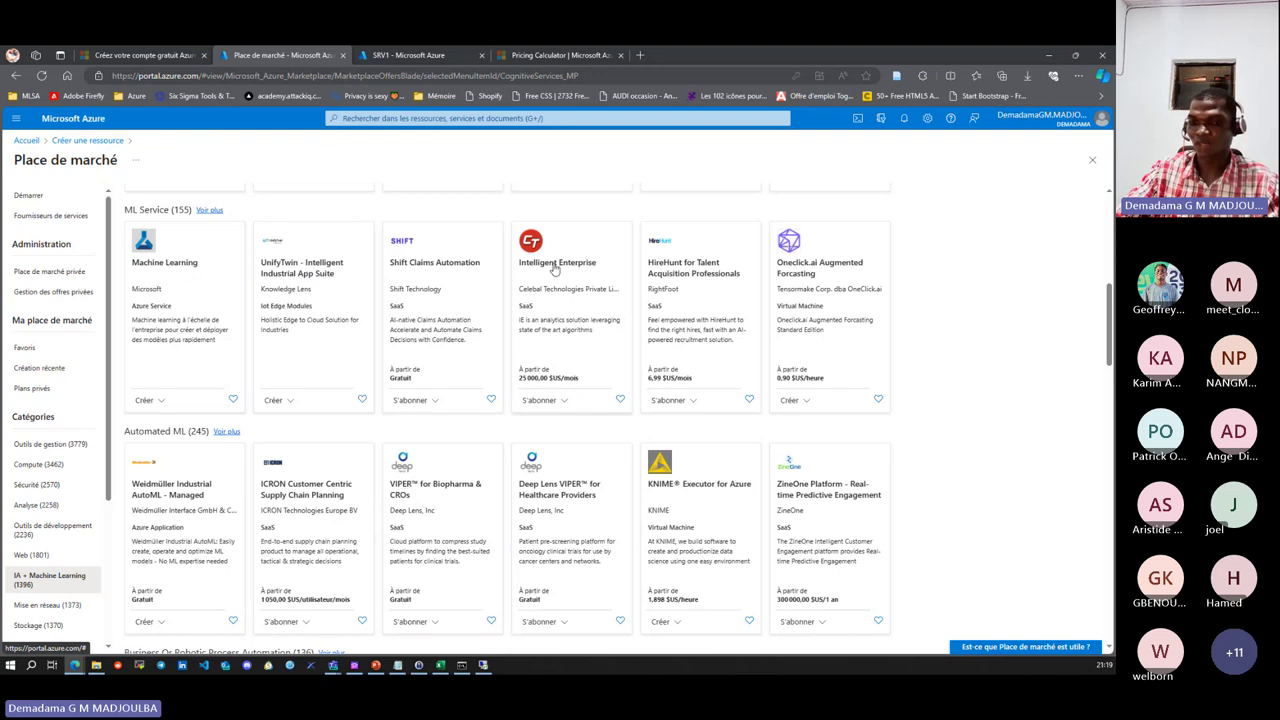
{"action": "scroll", "coordinate": [677, 290], "scroll_direction": "down", "scroll_amount": 2}
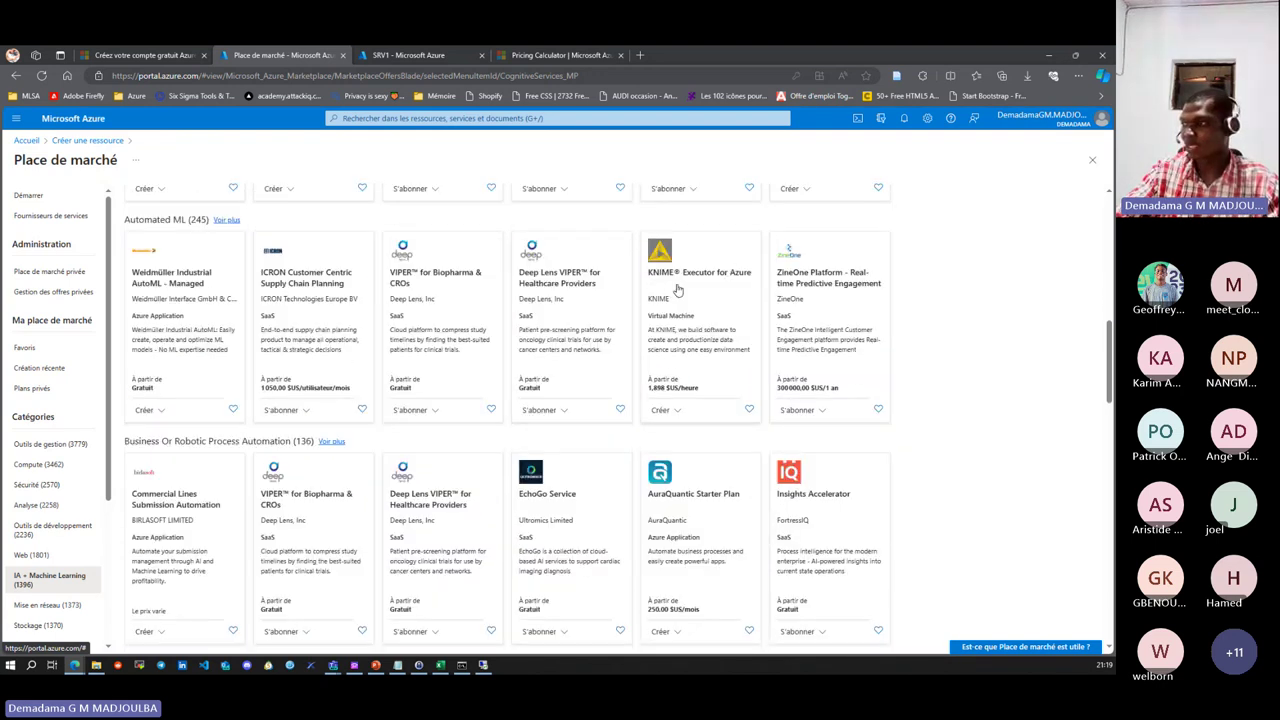
{"action": "scroll", "coordinate": [167, 477], "scroll_direction": "down", "scroll_amount": 1}
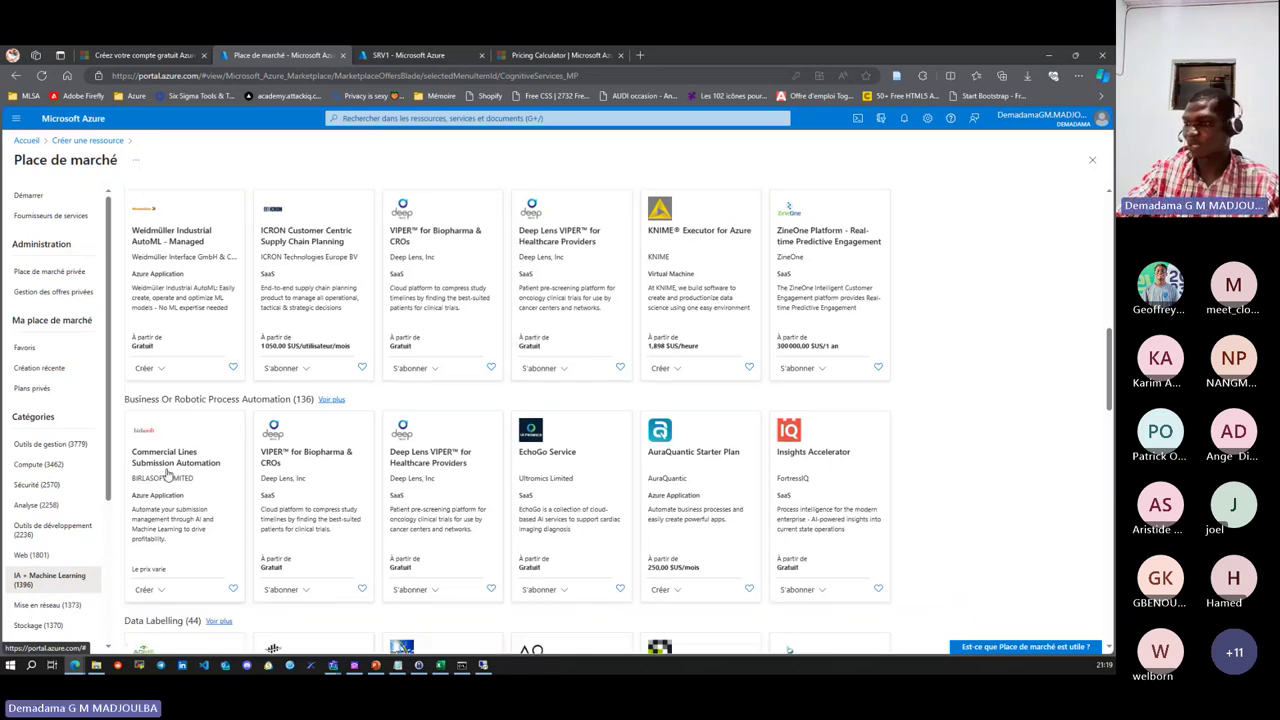
{"action": "scroll", "coordinate": [167, 477], "scroll_direction": "down", "scroll_amount": 2}
{"action": "scroll", "coordinate": [185, 415], "scroll_direction": "down", "scroll_amount": 3}
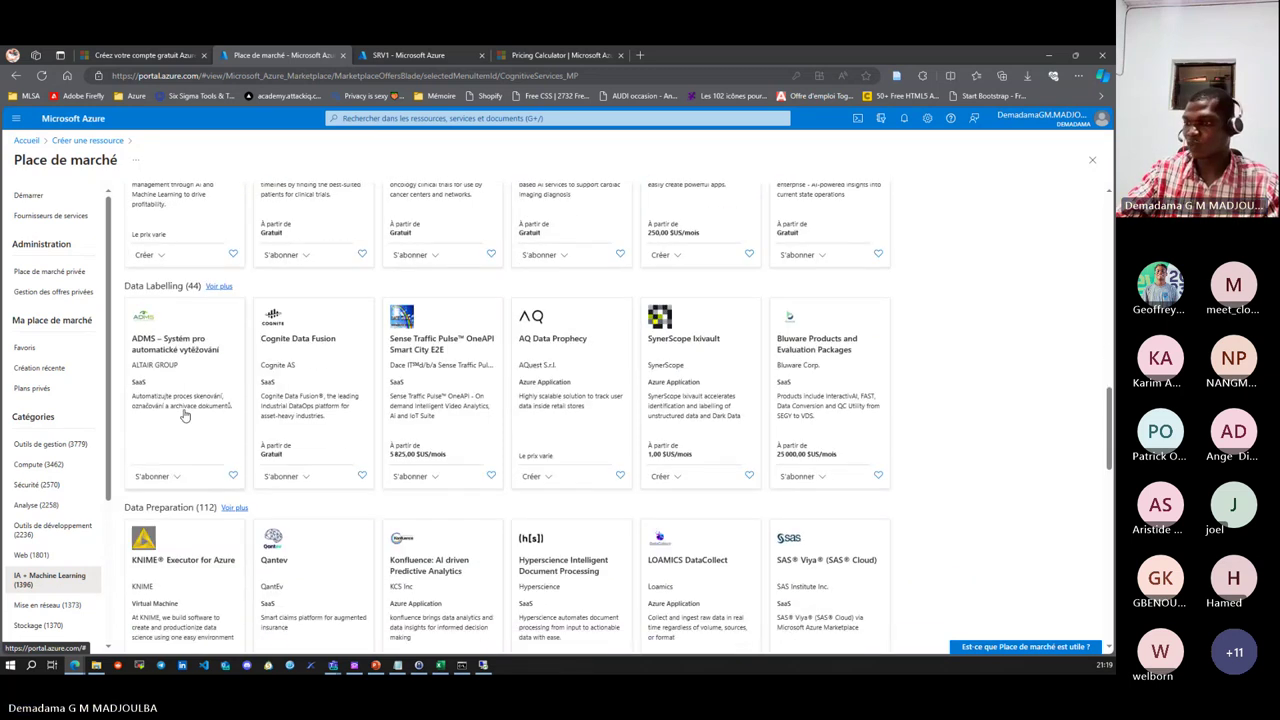
{"action": "scroll", "coordinate": [237, 345], "scroll_direction": "down", "scroll_amount": 2}
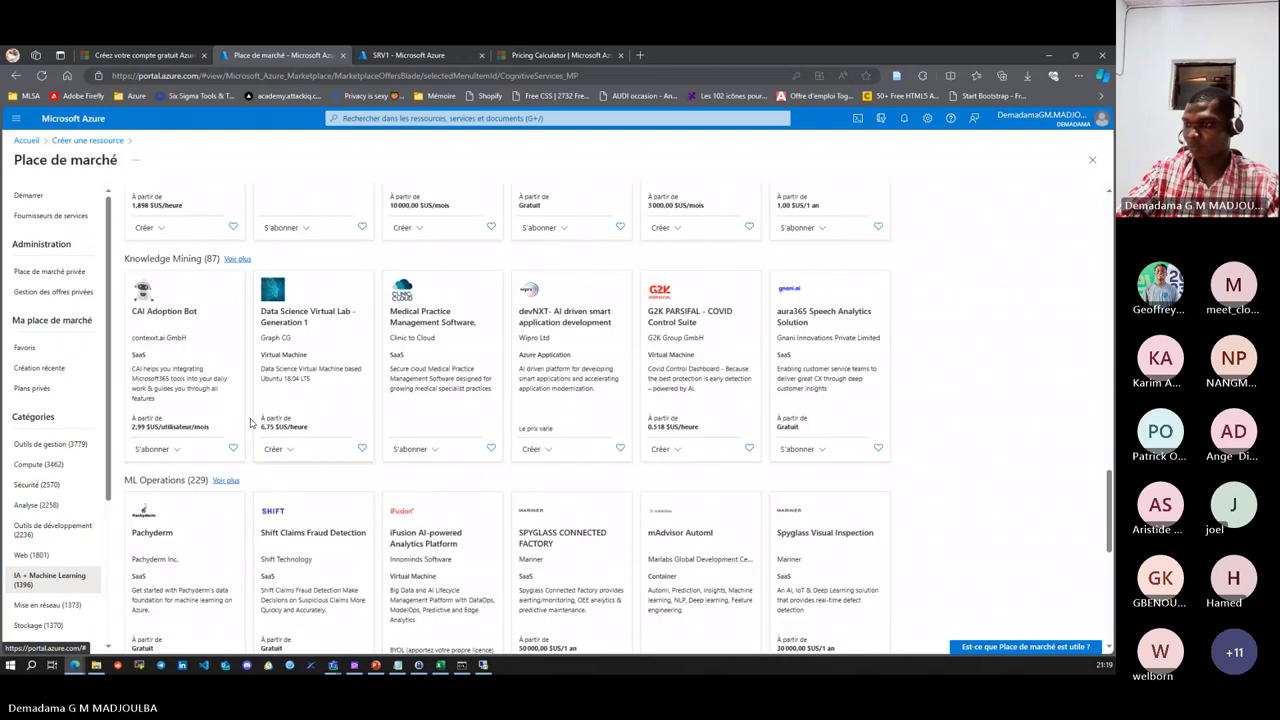
- Browse the remaining IA + Machine Learning offers through Generative AI and All AI + Machine Learning, and return to Créer une ressource
{"action": "scroll", "coordinate": [326, 409], "scroll_direction": "down", "scroll_amount": 2}
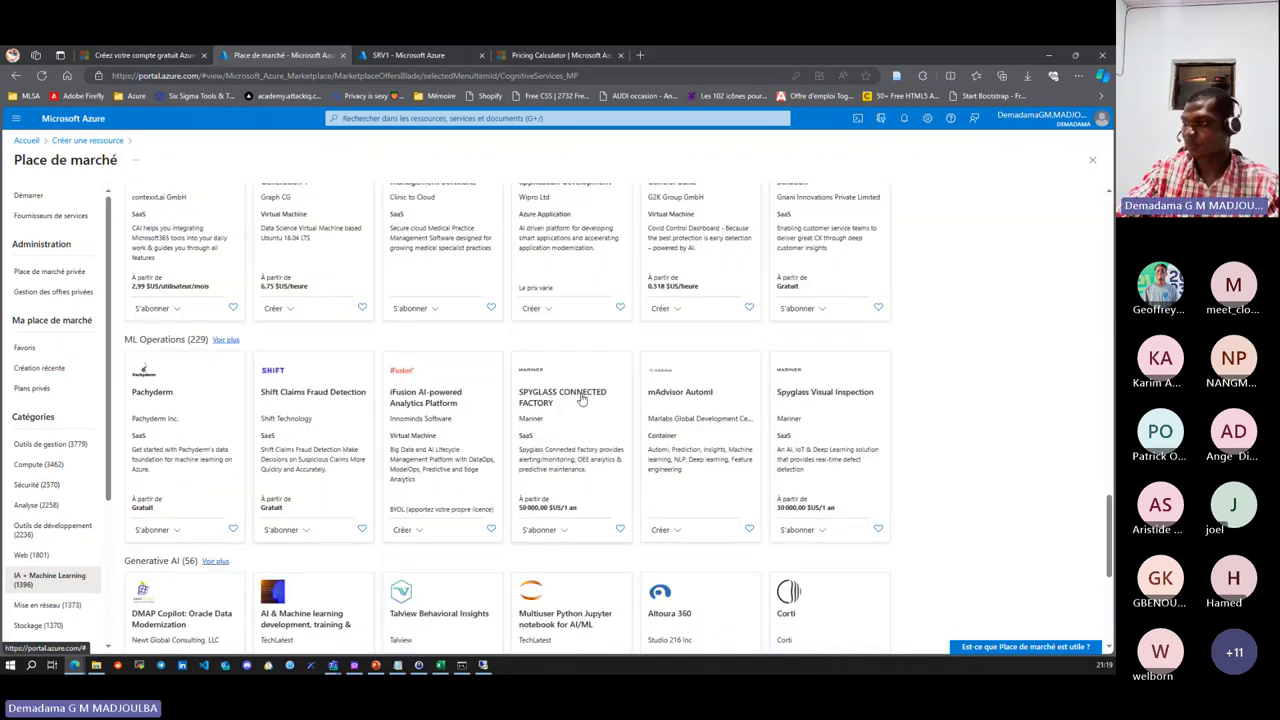
{"action": "scroll", "coordinate": [130, 443], "scroll_direction": "down", "scroll_amount": 3}
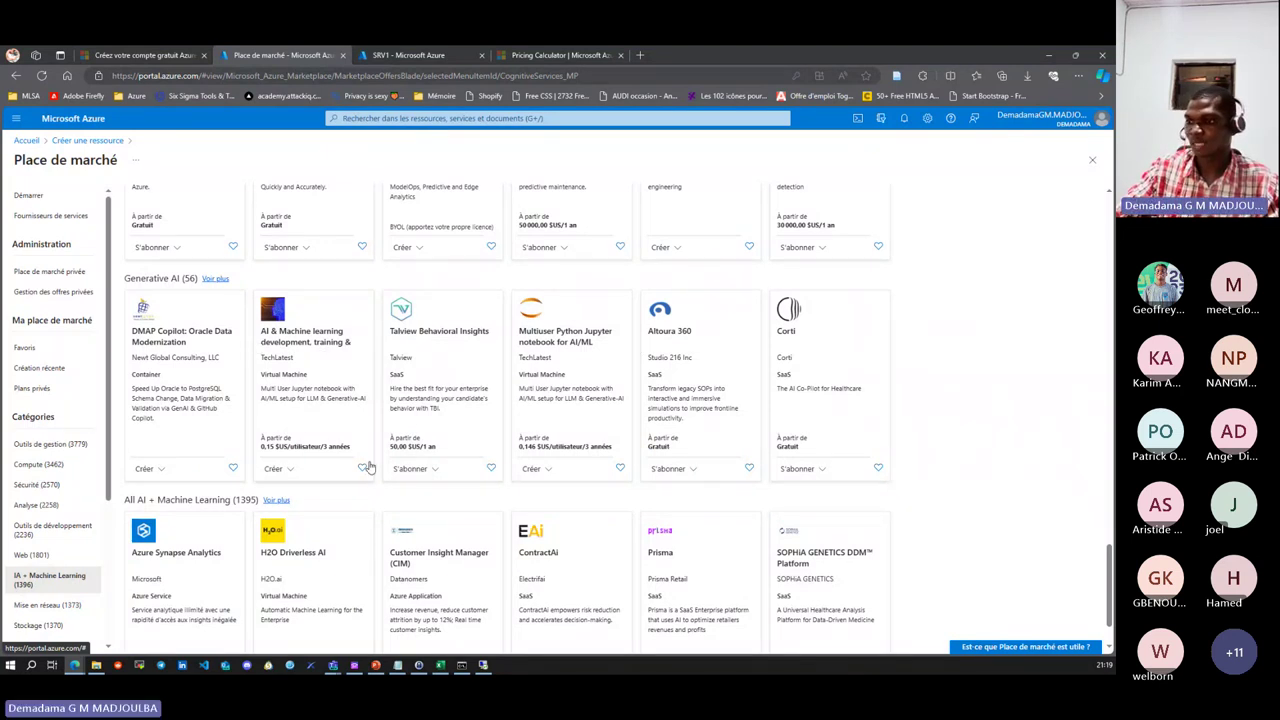
{"action": "scroll", "coordinate": [231, 416], "scroll_direction": "down", "scroll_amount": 1}
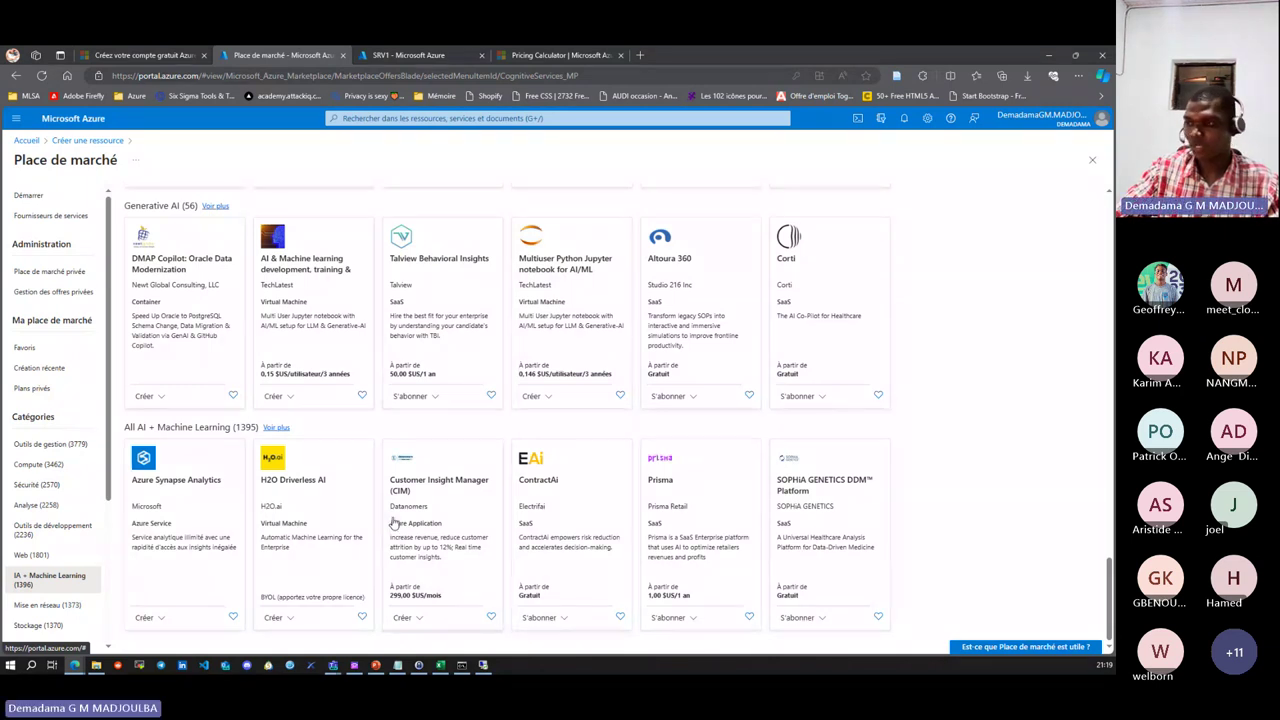
{"action": "scroll", "coordinate": [390, 524], "scroll_direction": "up", "scroll_amount": 1}
{"action": "scroll", "coordinate": [395, 522], "scroll_direction": "up", "scroll_amount": 15}
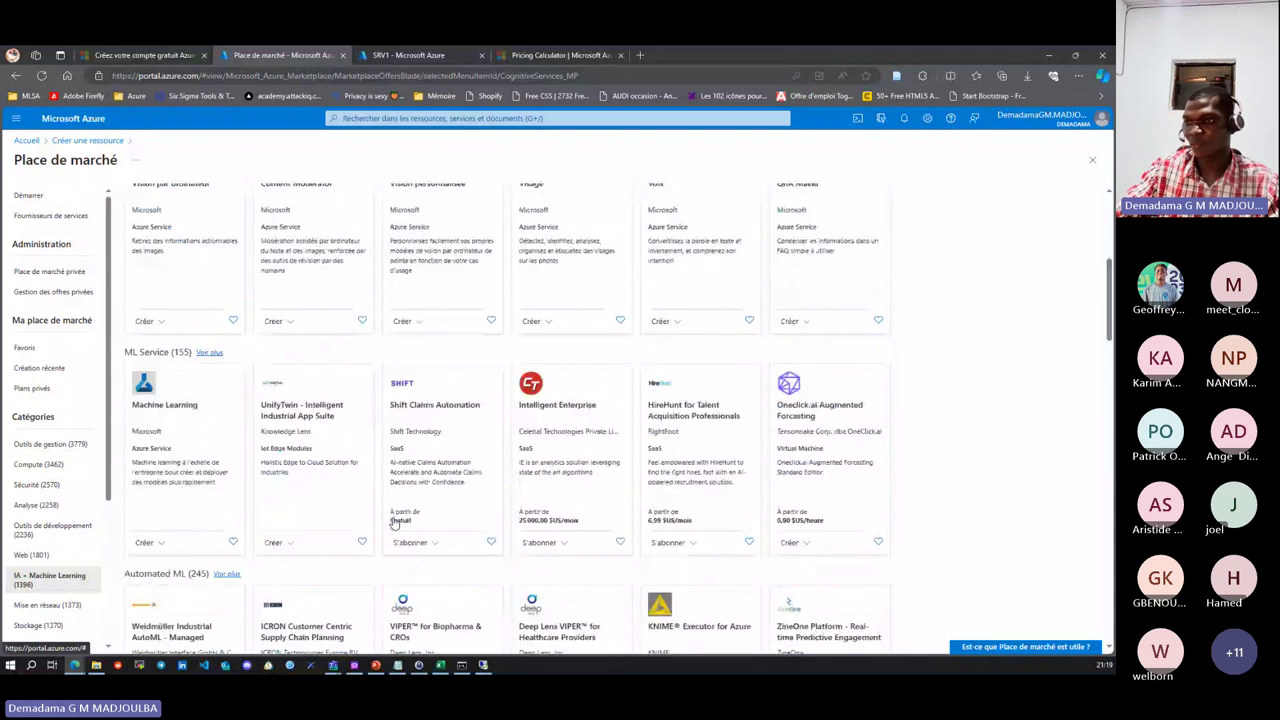
{"action": "left_click", "coordinate": [88, 141]}
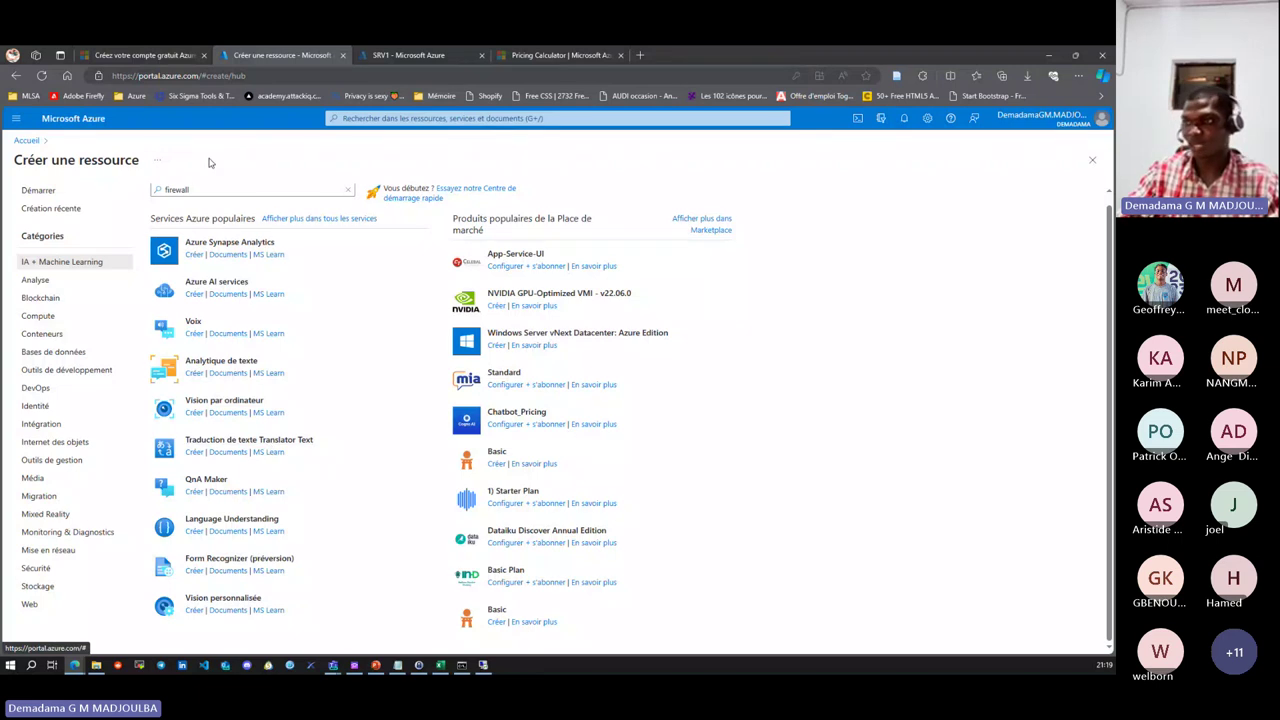
- Search the web for "microsoft learn ai" in a new browser tab
{"action": "left_click", "coordinate": [641, 56]}
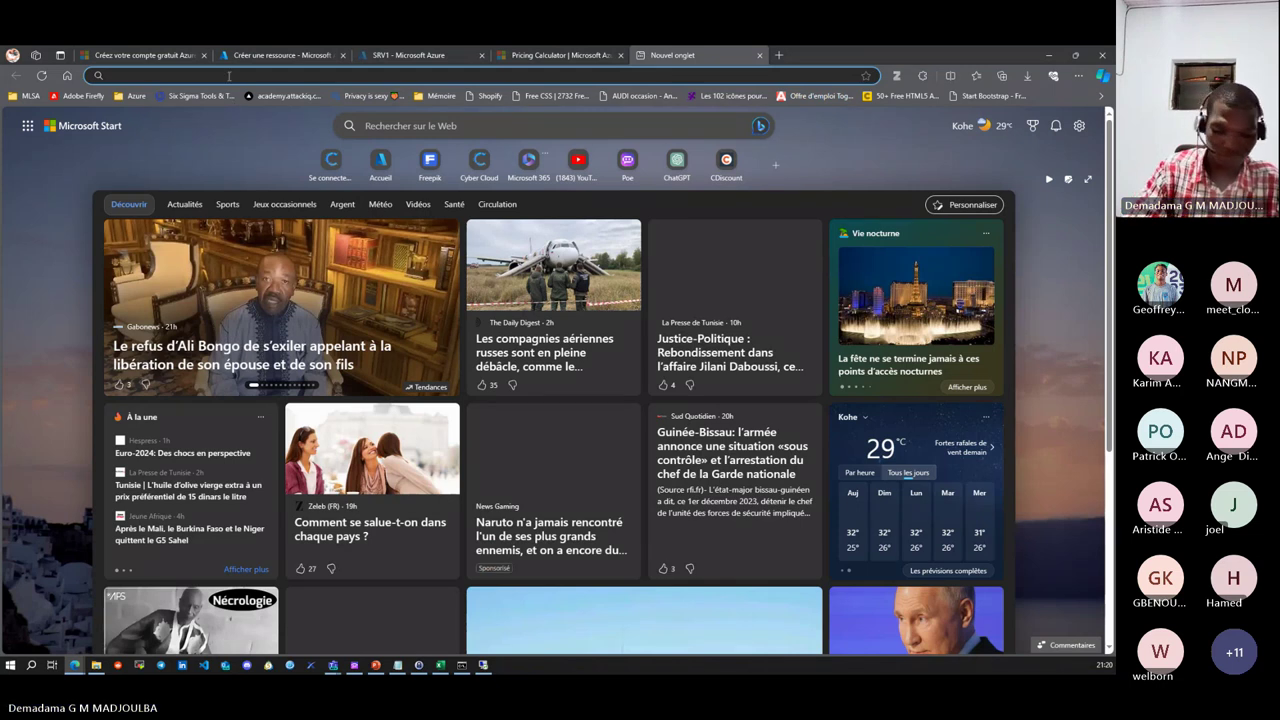
{"action": "left_click", "coordinate": [228, 76]}
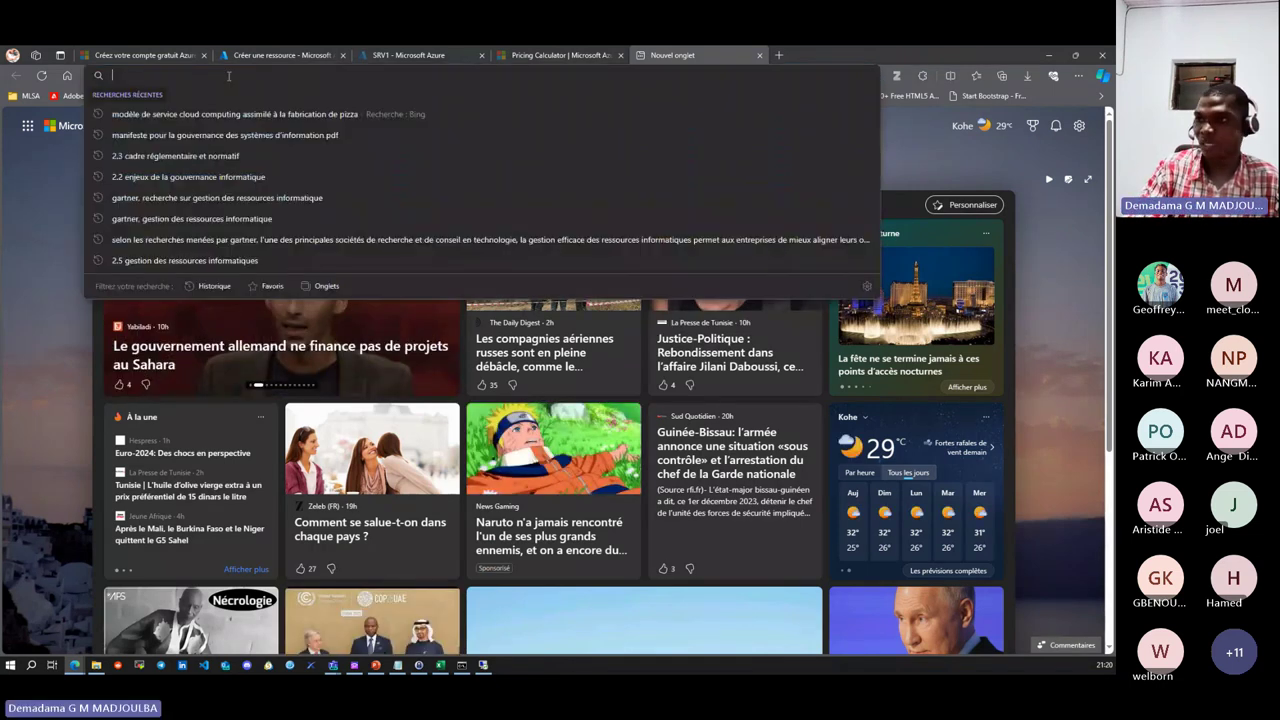
{"action": "type", "text": "micr"}
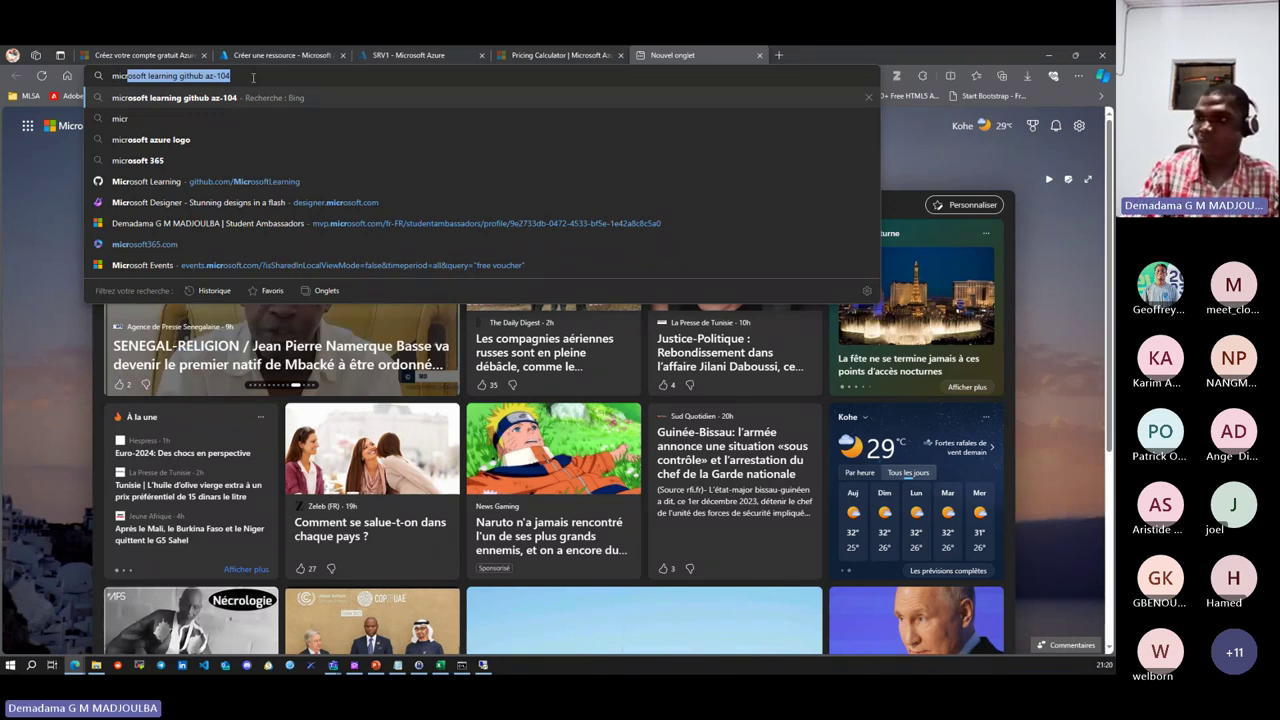
{"action": "type", "text": "osoft "}
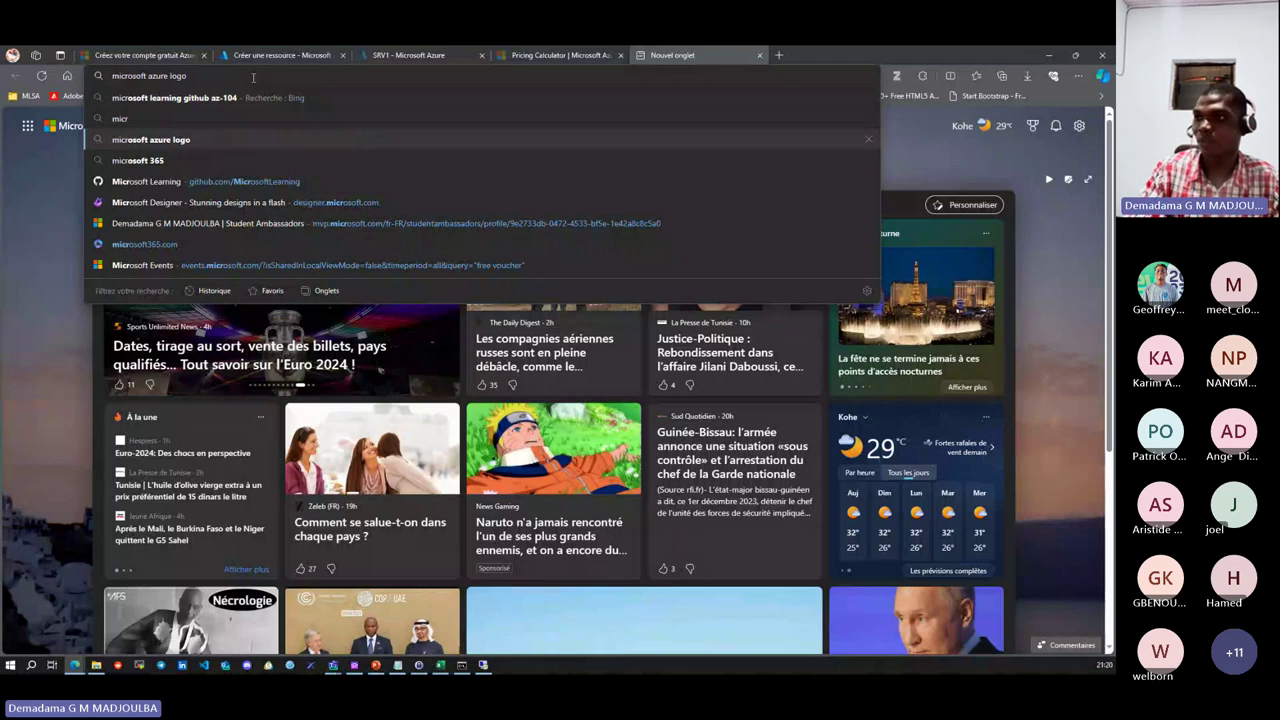
{"action": "type", "text": "learn"}
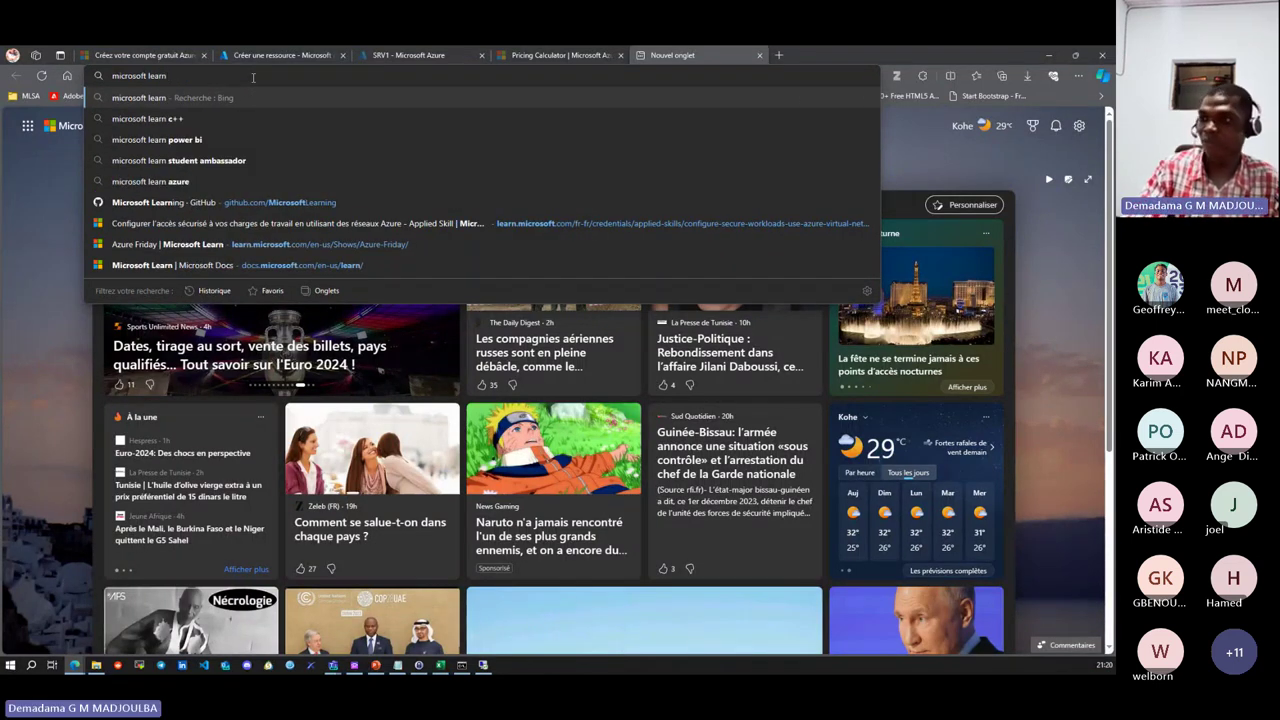
{"action": "type", "text": " ai"}
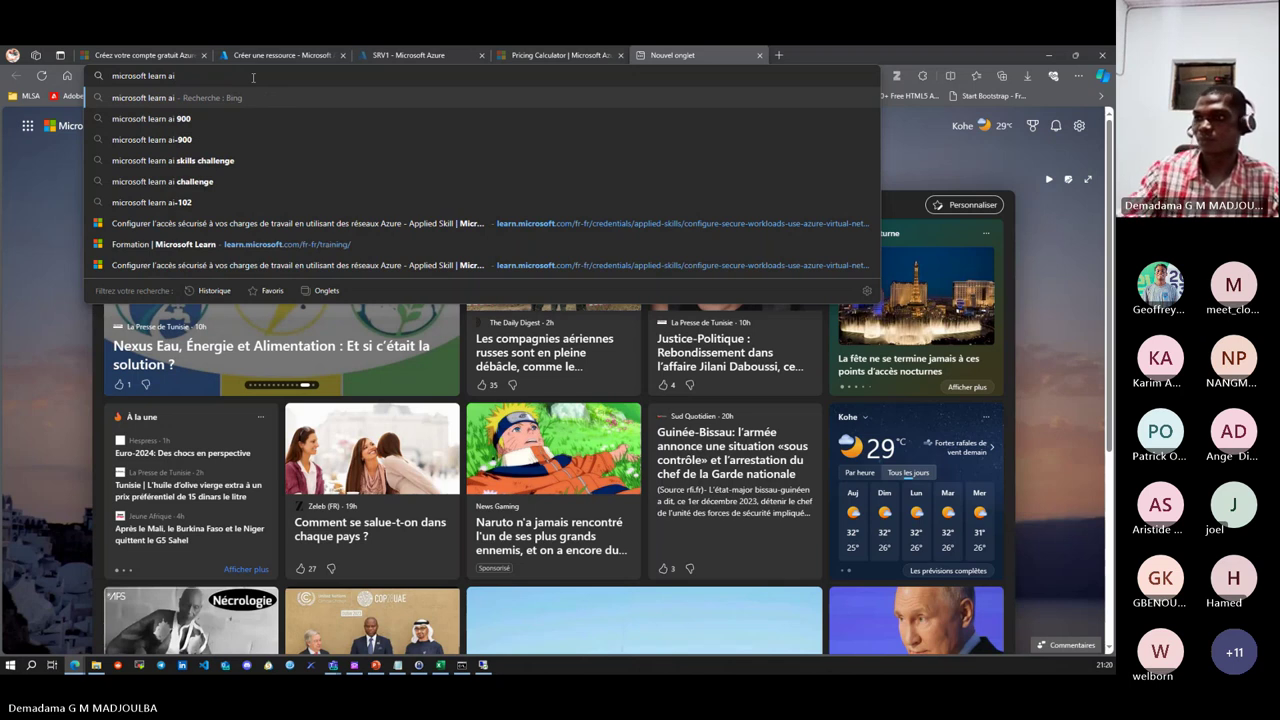
{"action": "key", "text": "Return"}
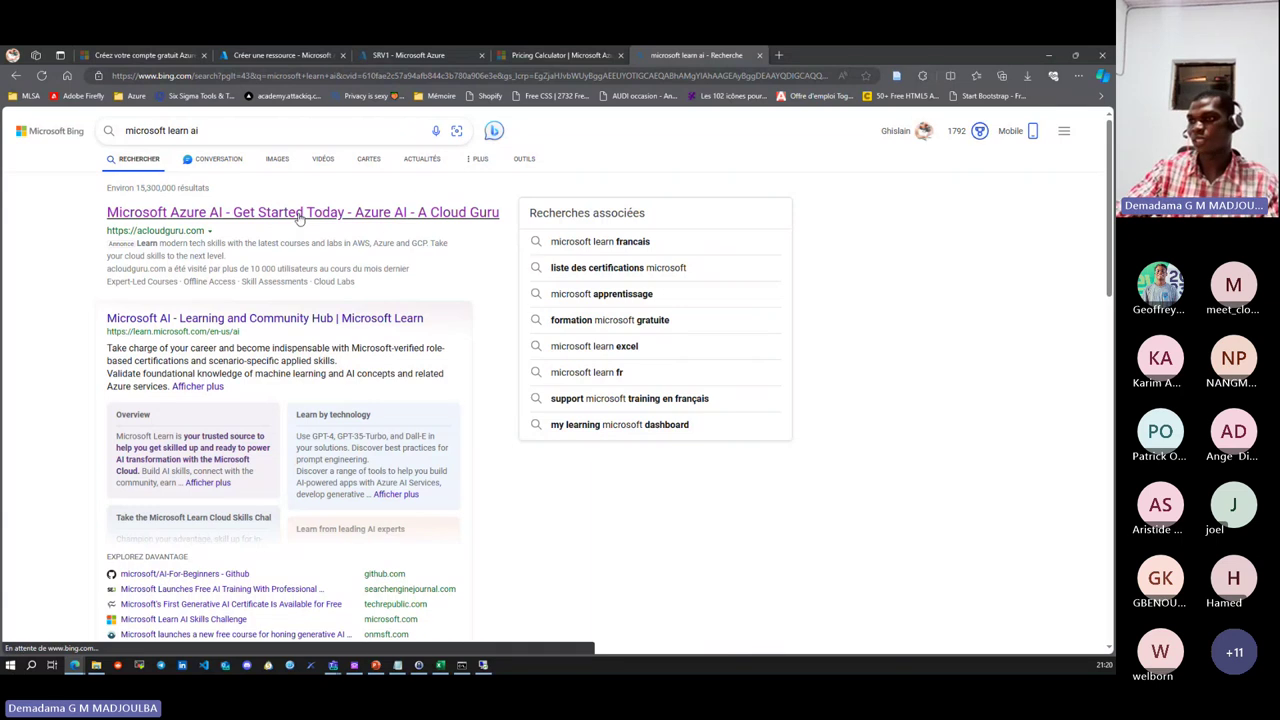
- Open the Microsoft Azure AI Fundamentals: AI Overview training result in a separate browser tab and display it
{"action": "scroll", "coordinate": [276, 296], "scroll_direction": "down", "scroll_amount": 1}
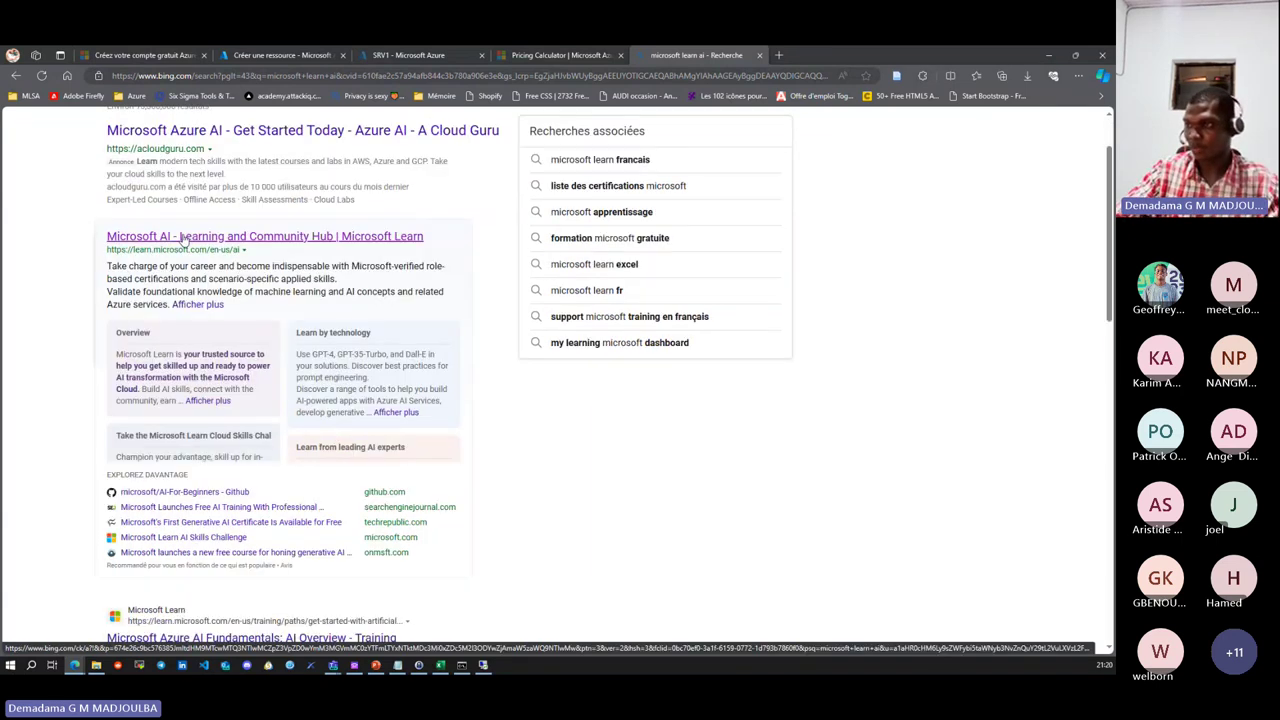
{"action": "mouse_move", "coordinate": [266, 244]}
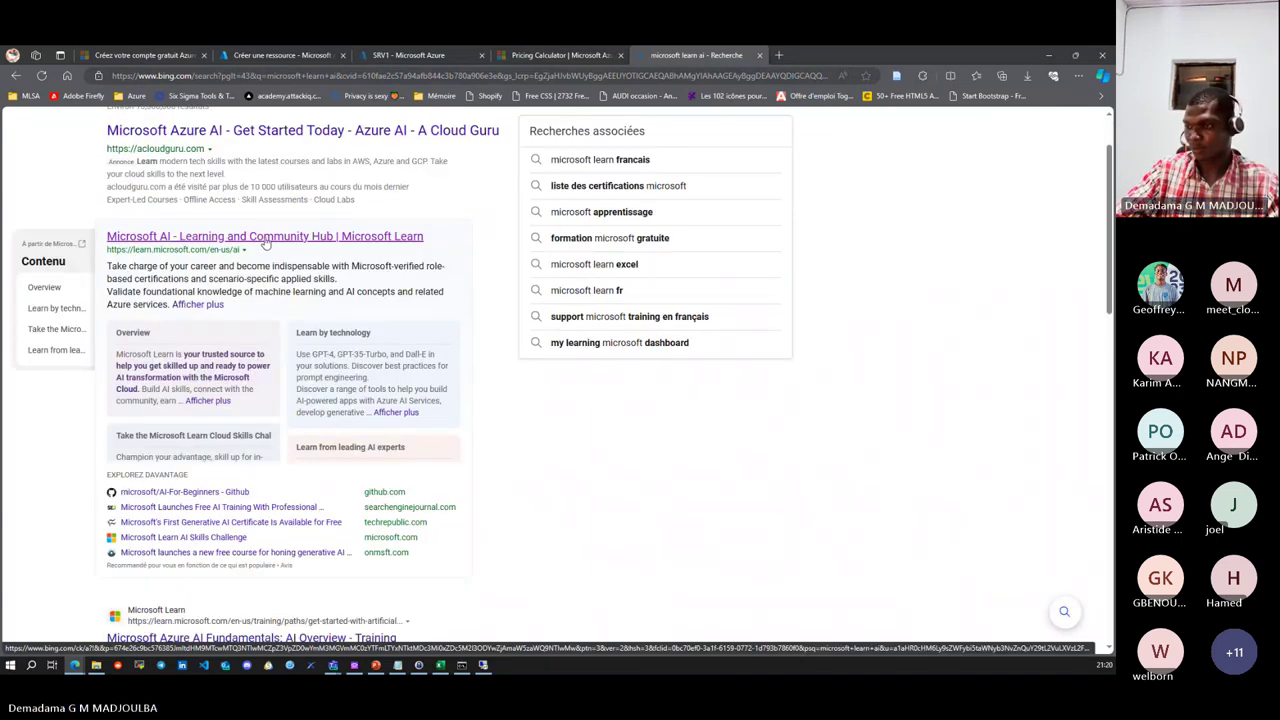
{"action": "scroll", "coordinate": [266, 244], "scroll_direction": "down", "scroll_amount": 3}
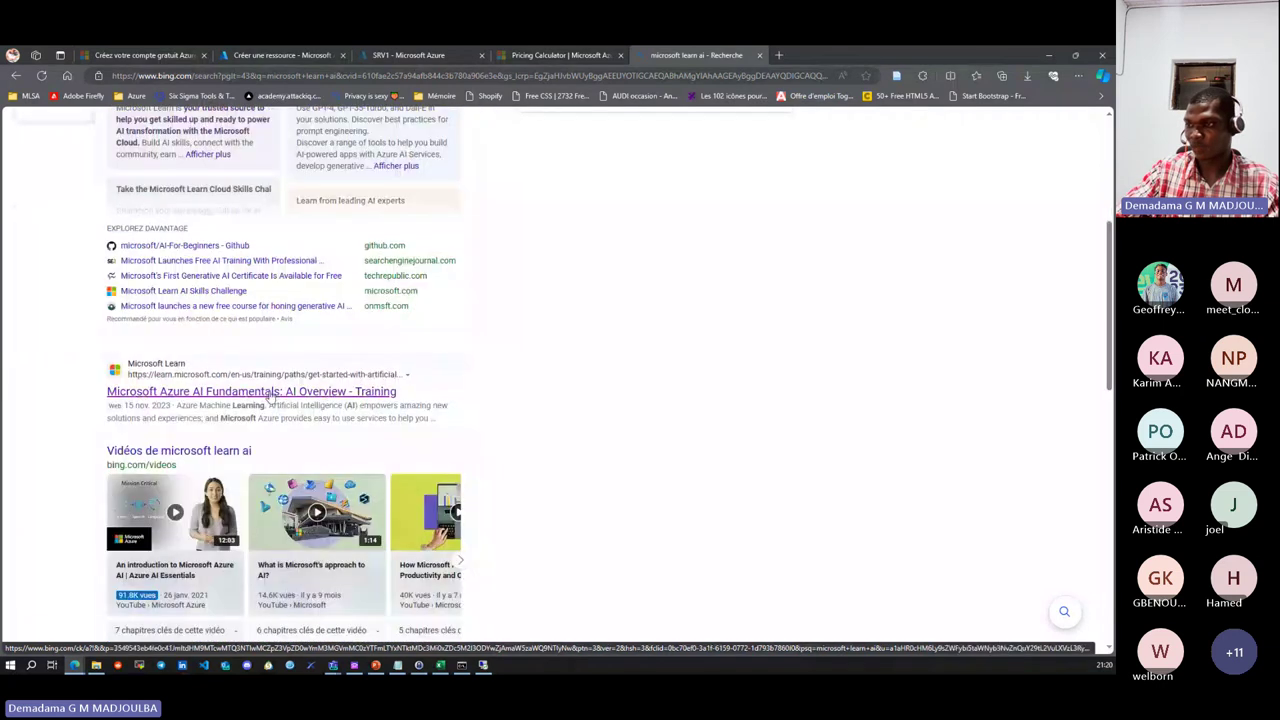
{"action": "middle_click", "coordinate": [270, 393]}
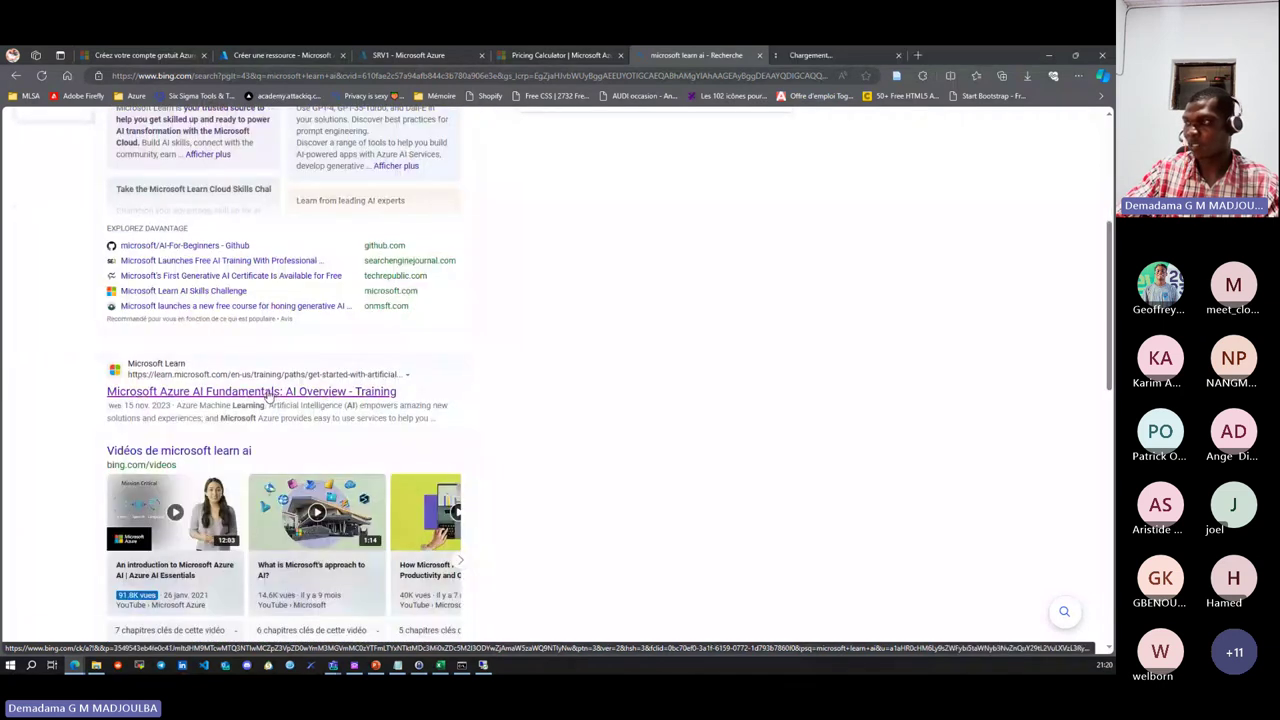
{"action": "left_click", "coordinate": [823, 54]}
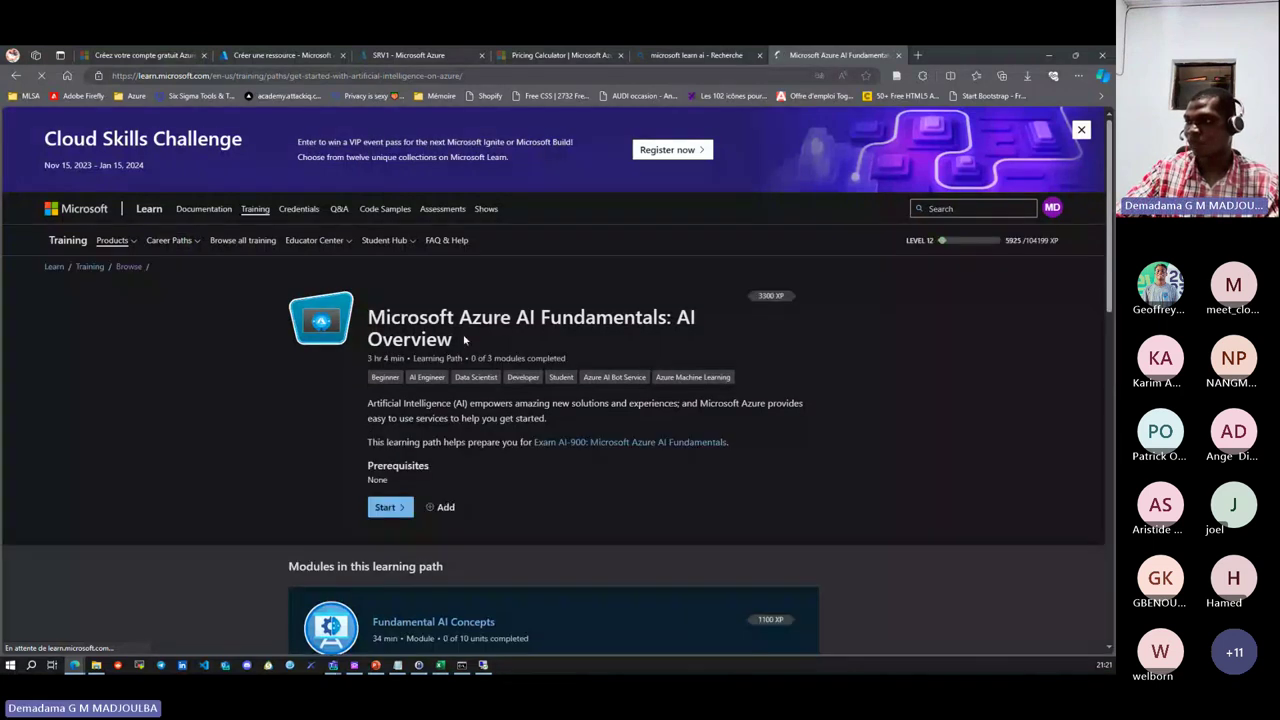
- Review the learning path's modules and expand the overviews of Fundamentals of machine learning and Fundamentals of Azure AI services
{"action": "scroll", "coordinate": [571, 342], "scroll_direction": "down", "scroll_amount": 5}
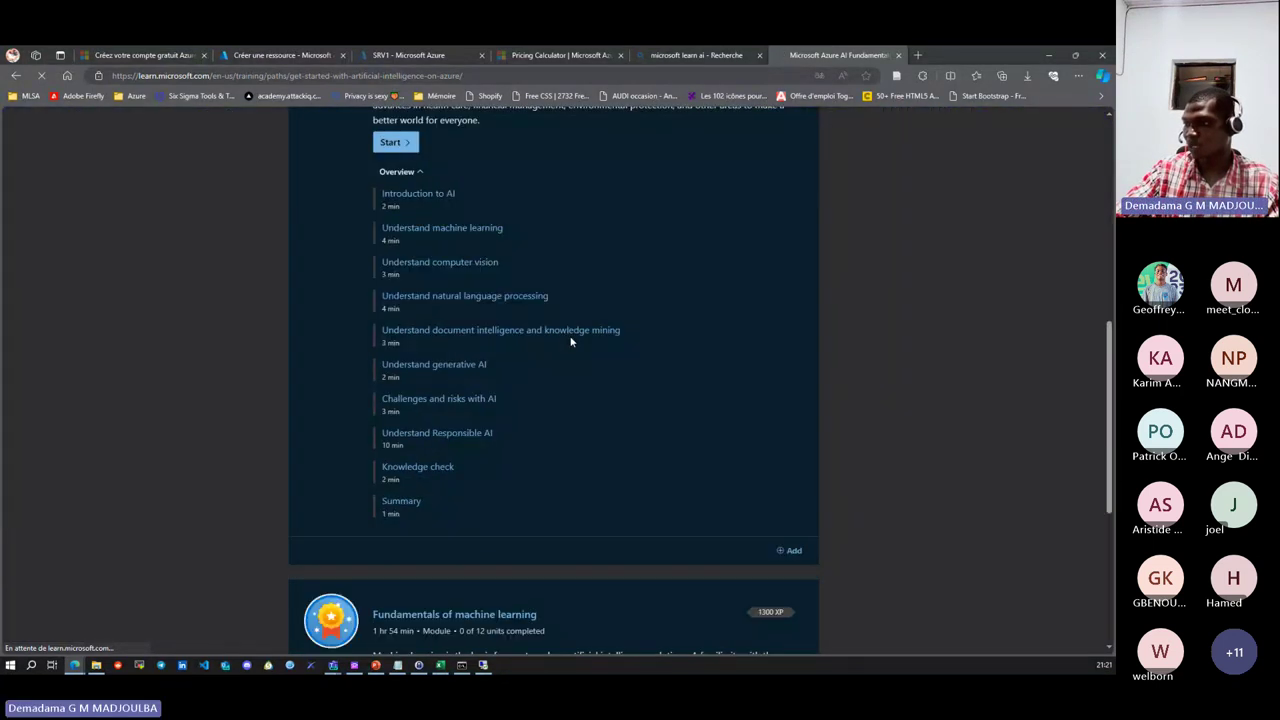
{"action": "scroll", "coordinate": [571, 342], "scroll_direction": "up", "scroll_amount": 2}
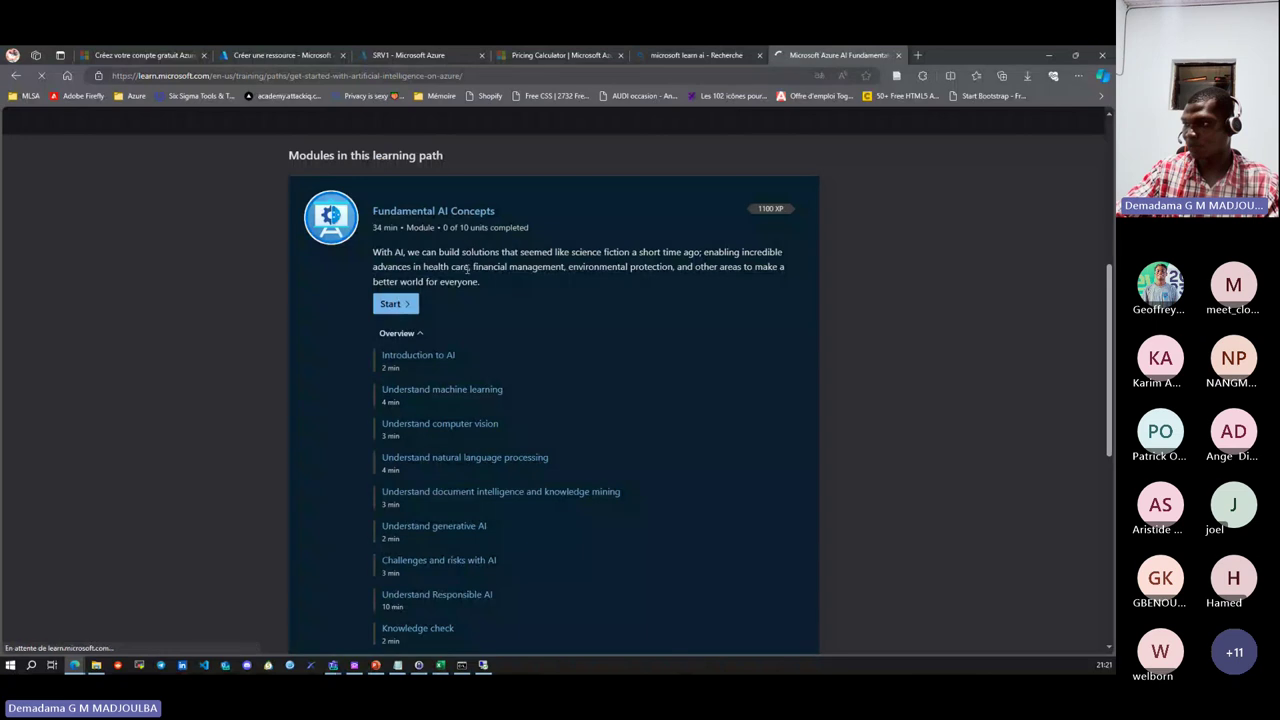
{"action": "scroll", "coordinate": [500, 370], "scroll_direction": "down", "scroll_amount": 5}
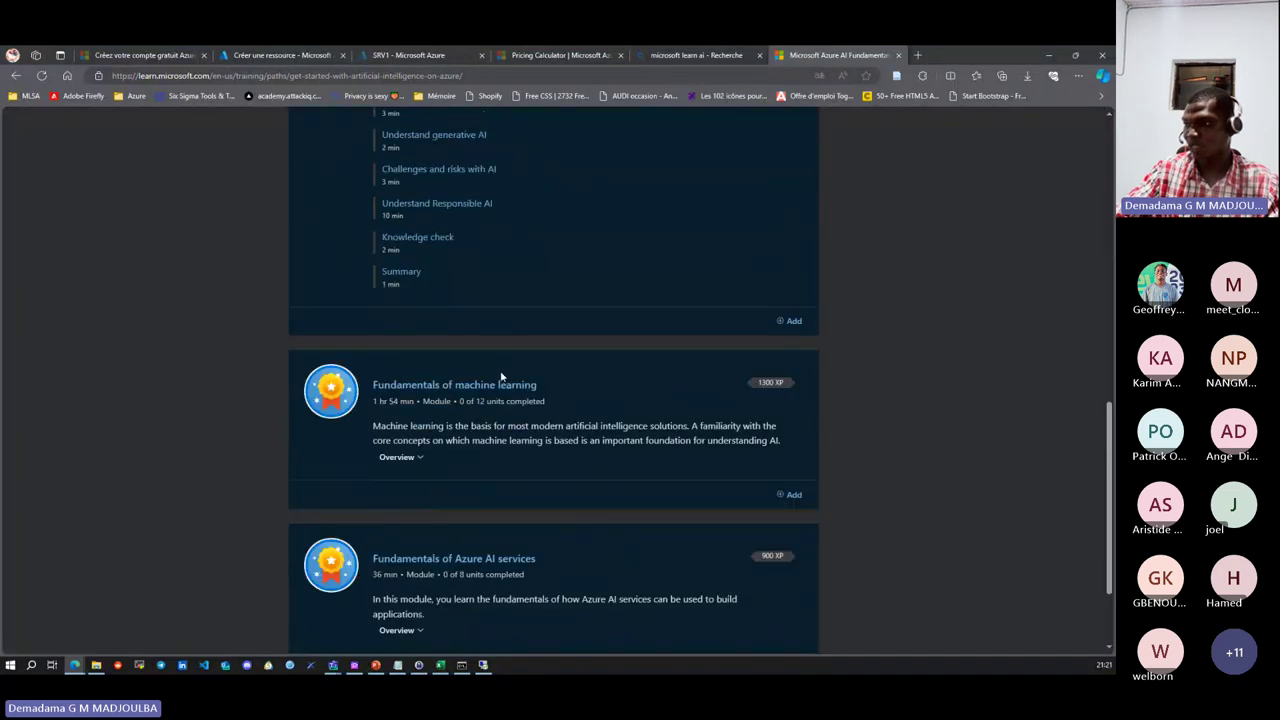
{"action": "left_click", "coordinate": [410, 357]}
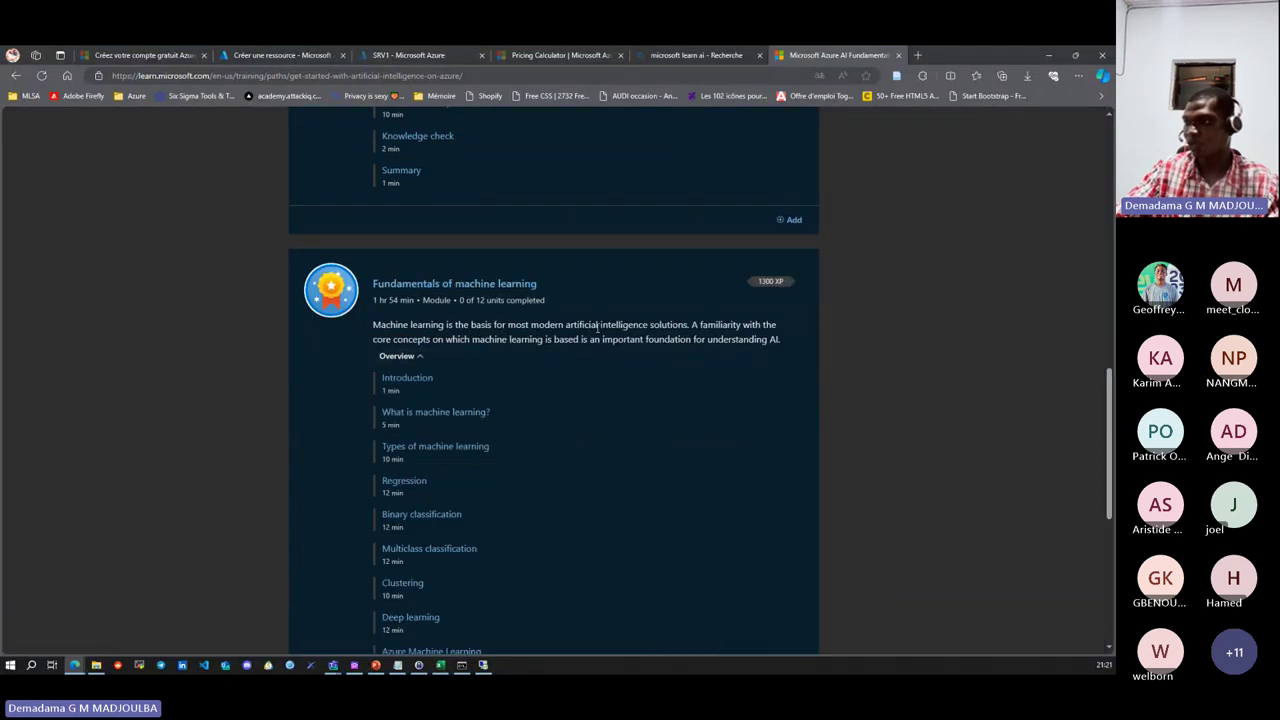
{"action": "scroll", "coordinate": [598, 327], "scroll_direction": "down", "scroll_amount": 4}
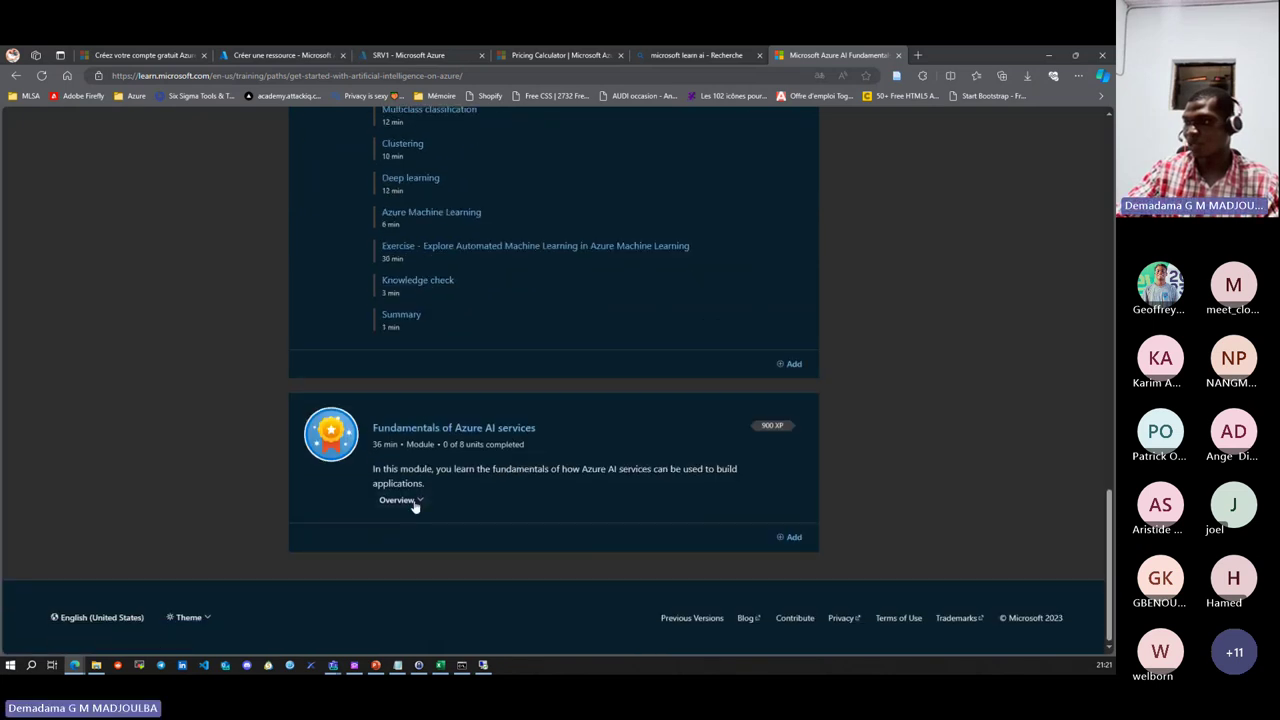
{"action": "left_click", "coordinate": [415, 505]}
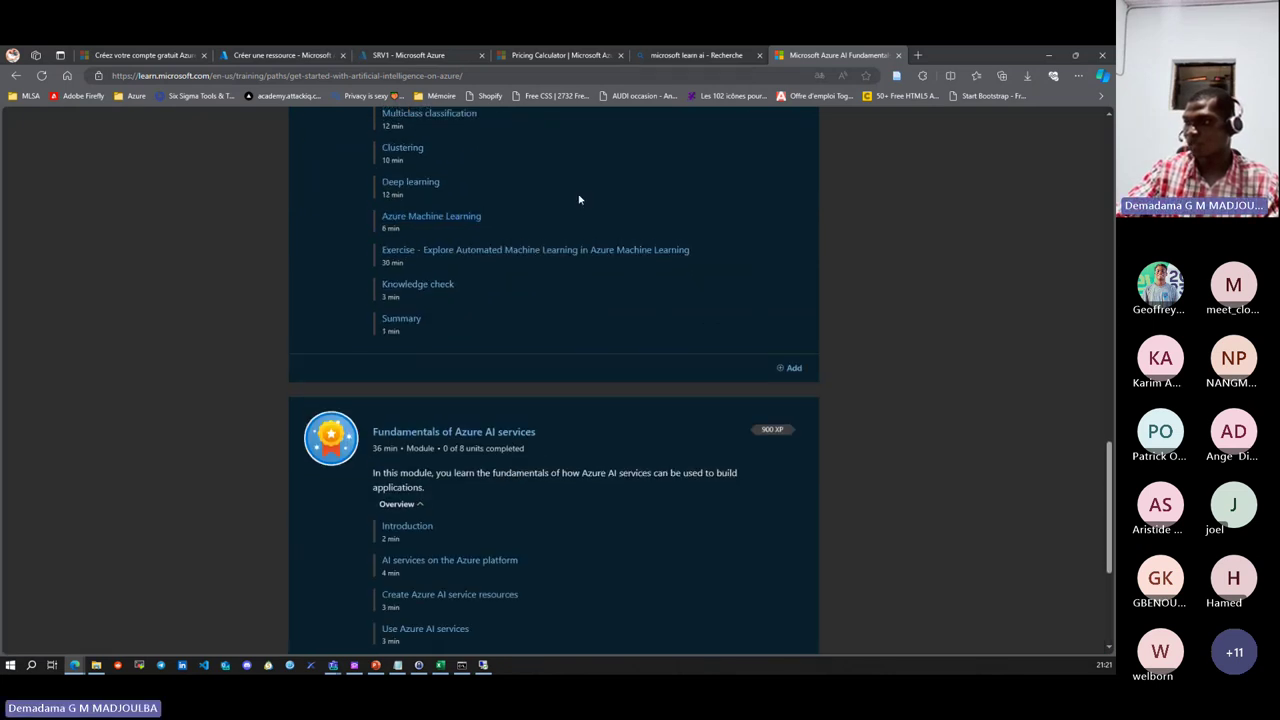
- Open the Explore Automated Machine Learning in Azure Machine Learning exercise unit and launch its lab instructions
{"action": "scroll", "coordinate": [527, 217], "scroll_direction": "up", "scroll_amount": 1}
{"action": "scroll", "coordinate": [527, 217], "scroll_direction": "up", "scroll_amount": 2}
{"action": "scroll", "coordinate": [526, 215], "scroll_direction": "down", "scroll_amount": 2}
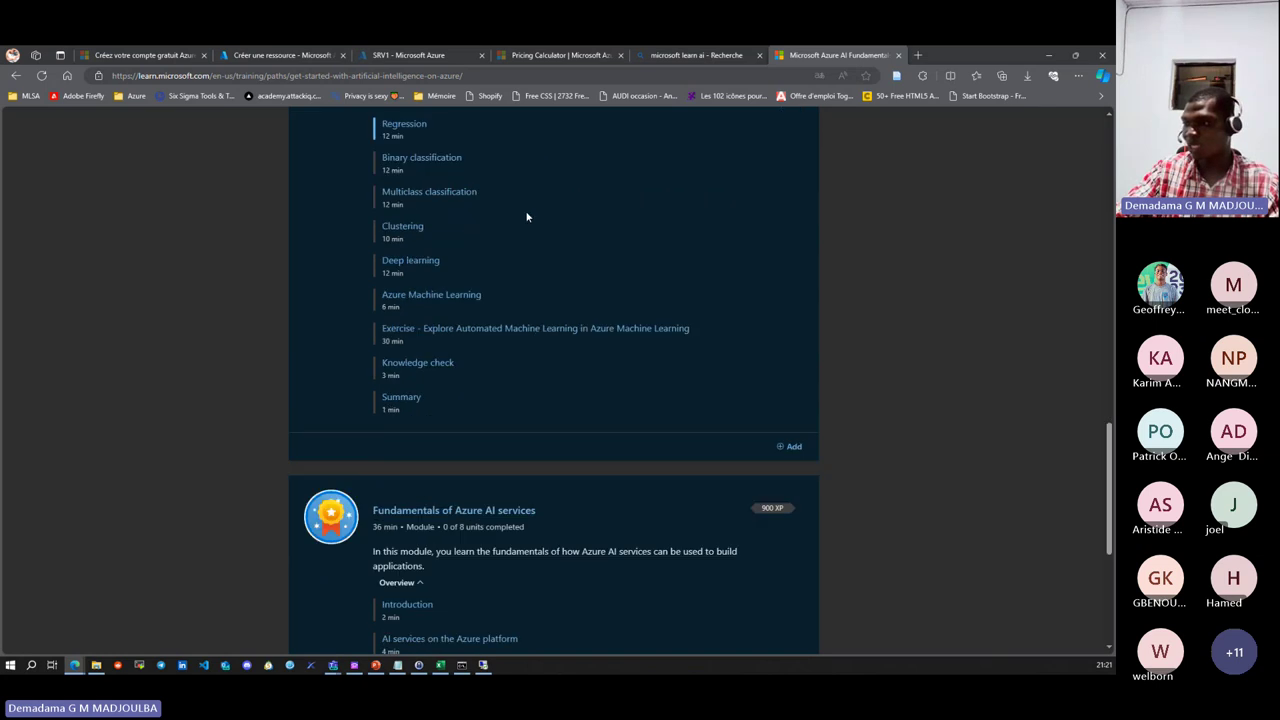
{"action": "scroll", "coordinate": [550, 334], "scroll_direction": "down", "scroll_amount": 3}
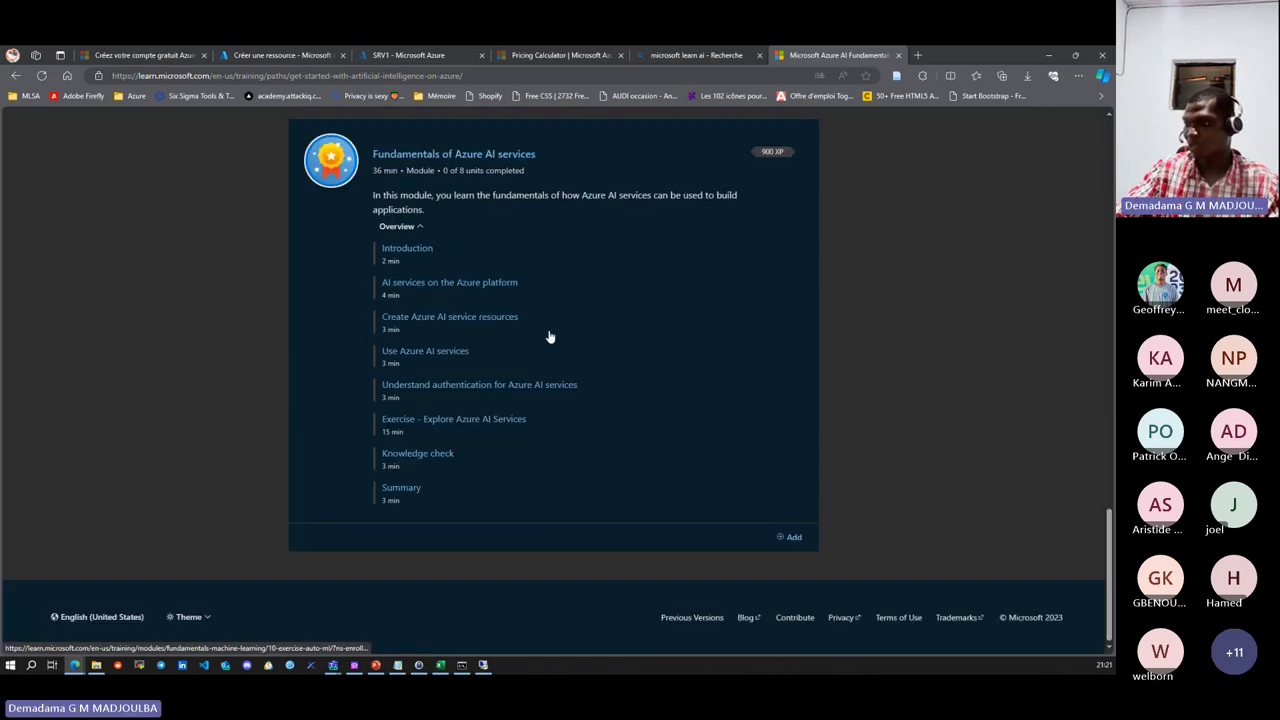
{"action": "scroll", "coordinate": [547, 330], "scroll_direction": "up", "scroll_amount": 2}
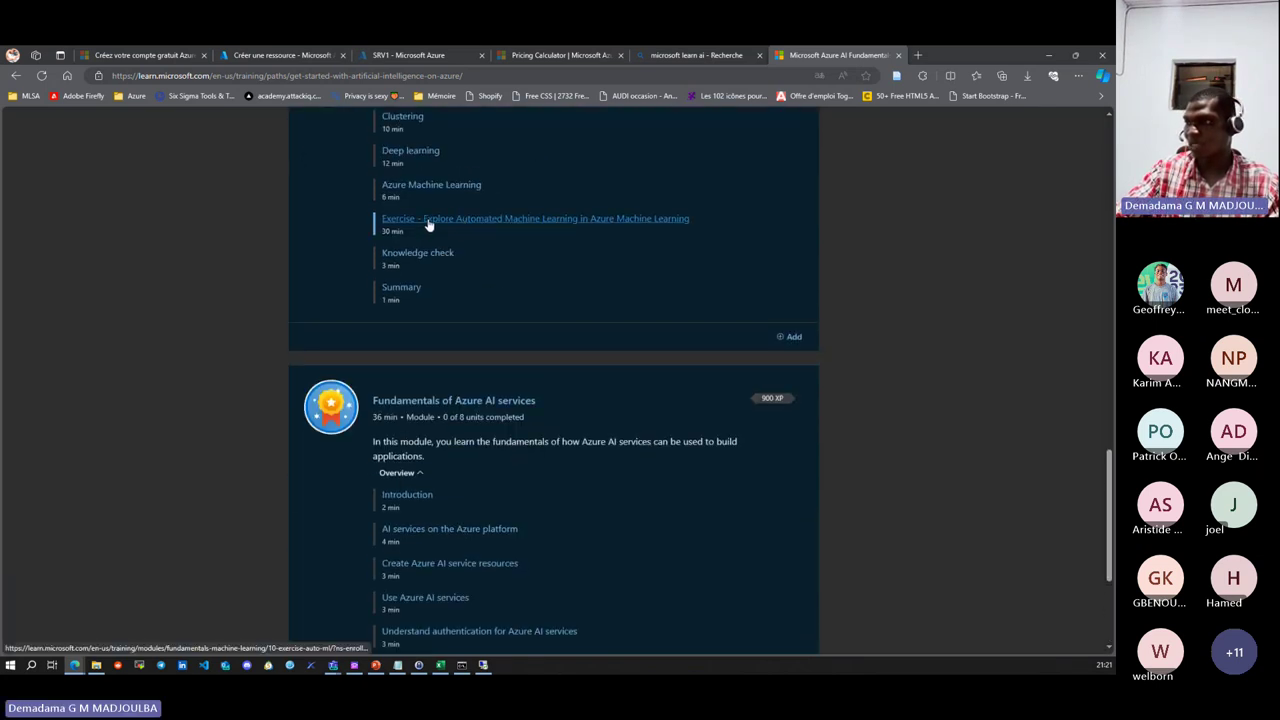
{"action": "left_click", "coordinate": [503, 220]}
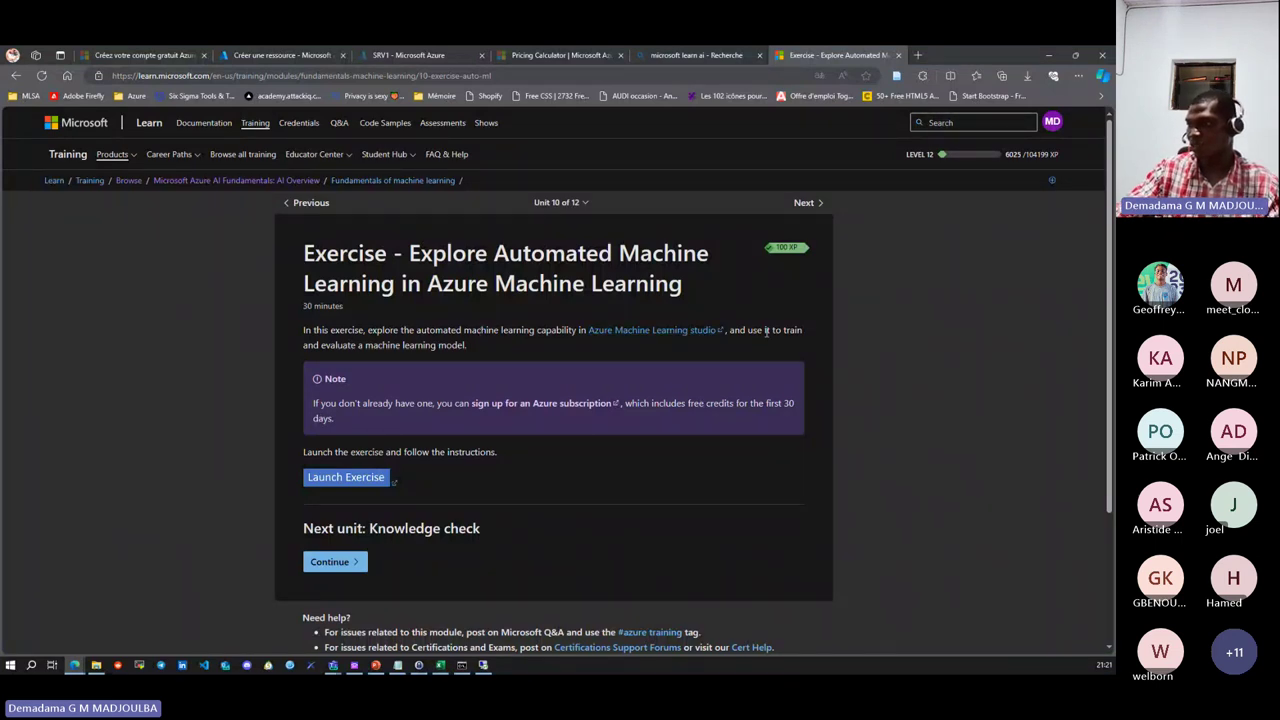
{"action": "left_click", "coordinate": [352, 479]}
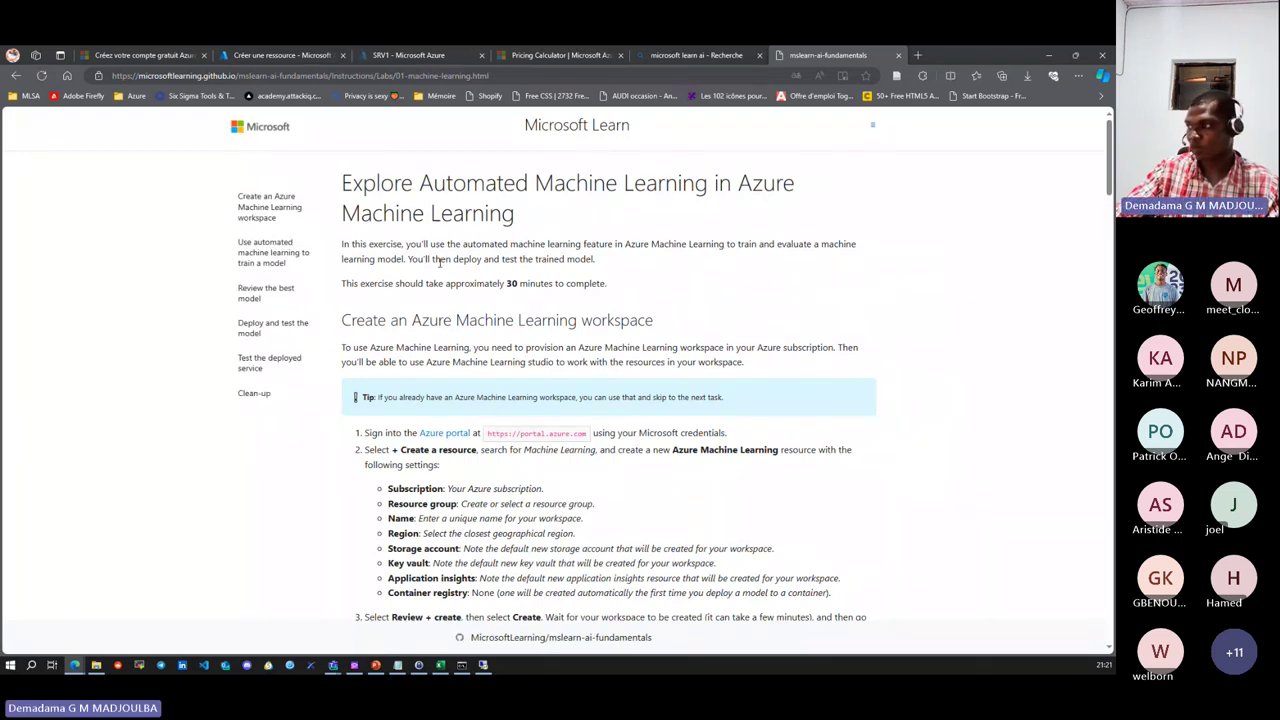
- Examine the lab instructions, from dataset and task settings to the deployed service test, and return to the beginning of the page
{"action": "scroll", "coordinate": [439, 262], "scroll_direction": "down", "scroll_amount": 15}
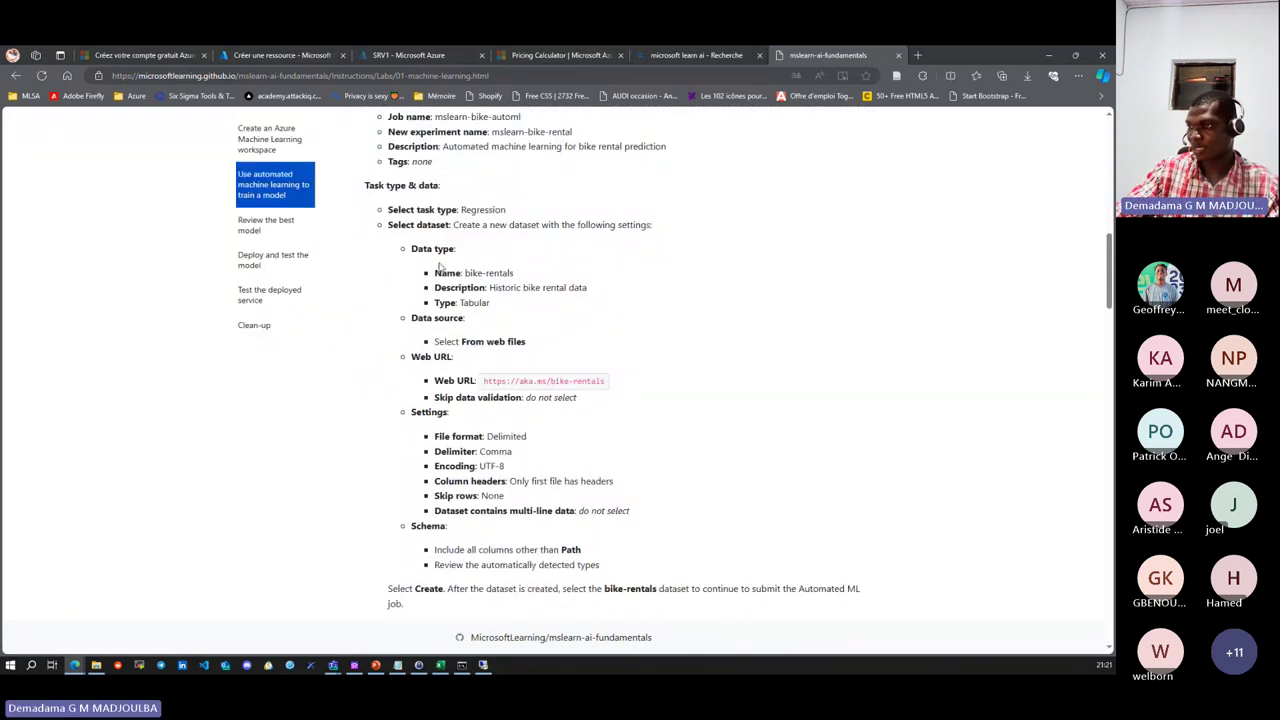
{"action": "scroll", "coordinate": [439, 262], "scroll_direction": "up", "scroll_amount": 3}
{"action": "scroll", "coordinate": [437, 265], "scroll_direction": "down", "scroll_amount": 6}
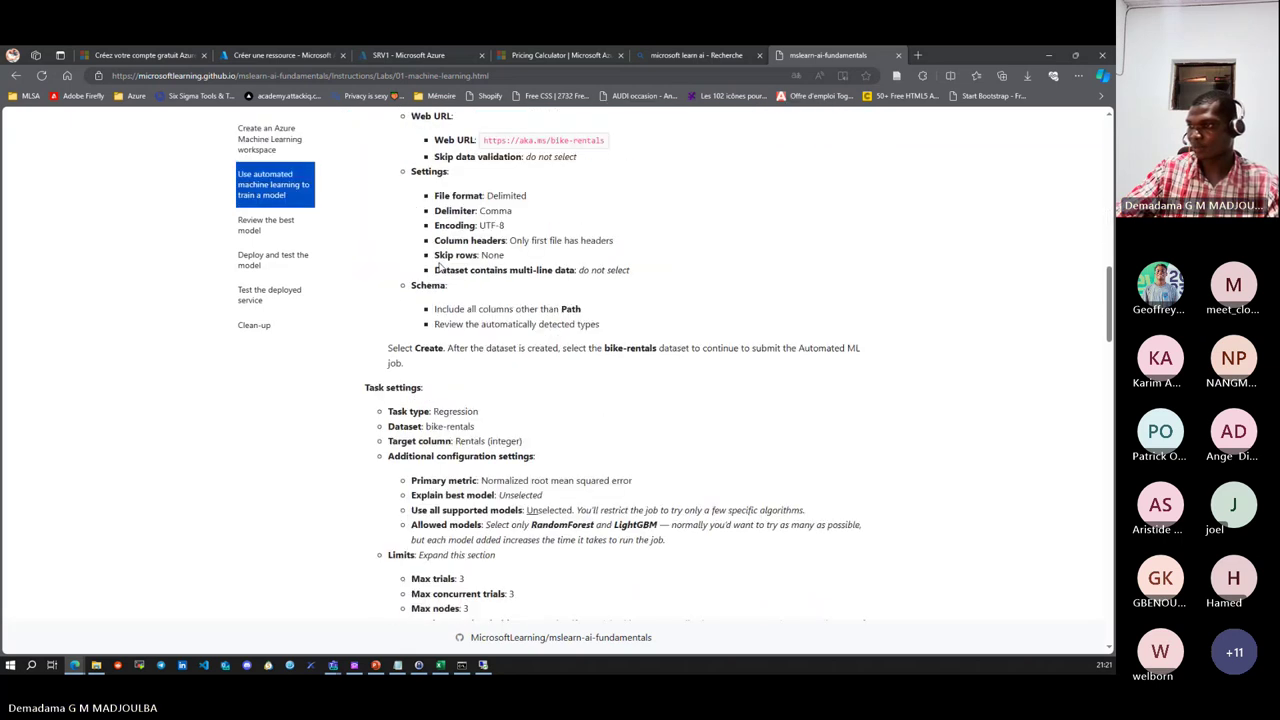
{"action": "scroll", "coordinate": [438, 265], "scroll_direction": "down", "scroll_amount": 20}
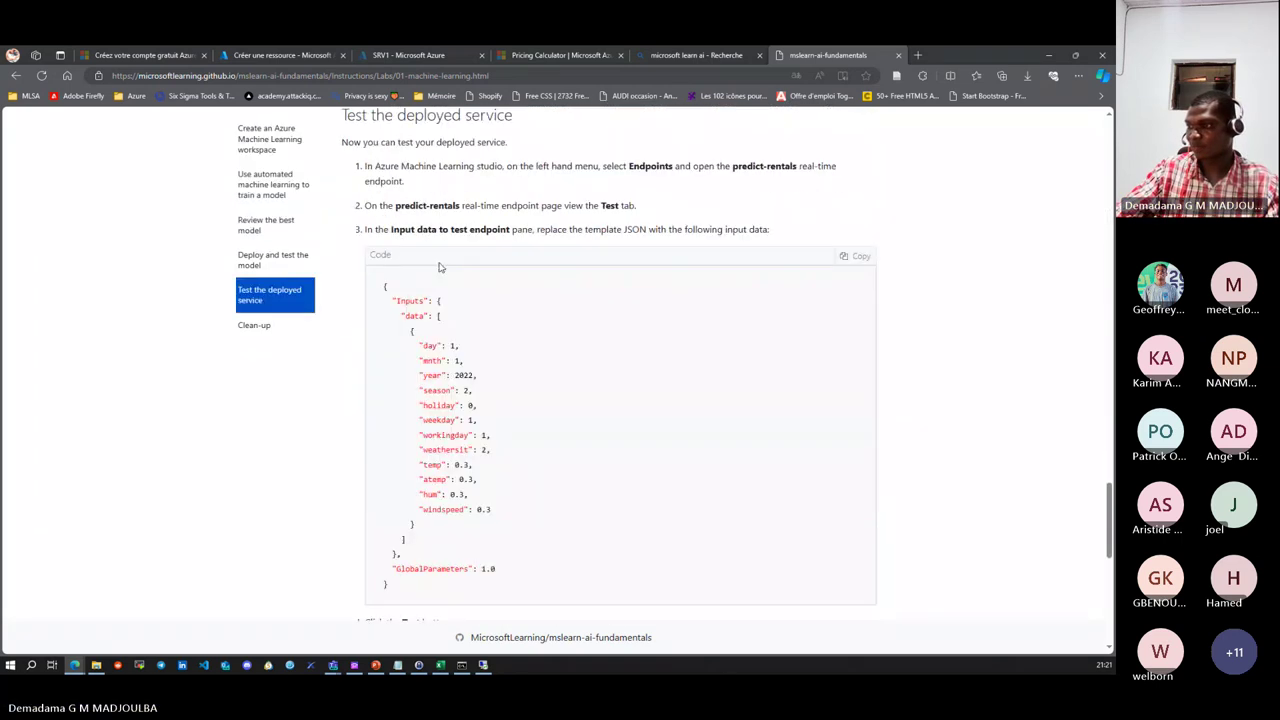
{"action": "scroll", "coordinate": [439, 268], "scroll_direction": "down", "scroll_amount": 2}
{"action": "scroll", "coordinate": [437, 268], "scroll_direction": "up", "scroll_amount": 2}
{"action": "scroll", "coordinate": [432, 270], "scroll_direction": "down", "scroll_amount": 3}
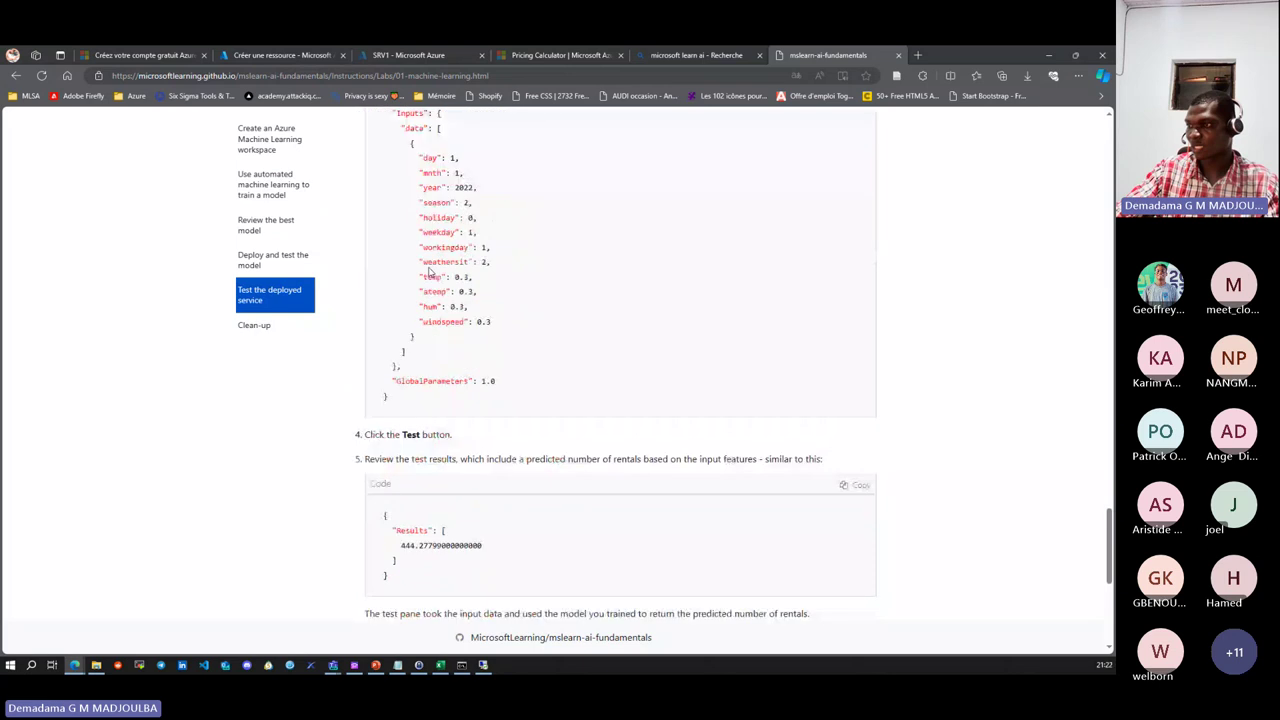
{"action": "scroll", "coordinate": [430, 272], "scroll_direction": "down", "scroll_amount": 4}
{"action": "scroll", "coordinate": [430, 270], "scroll_direction": "up", "scroll_amount": 5}
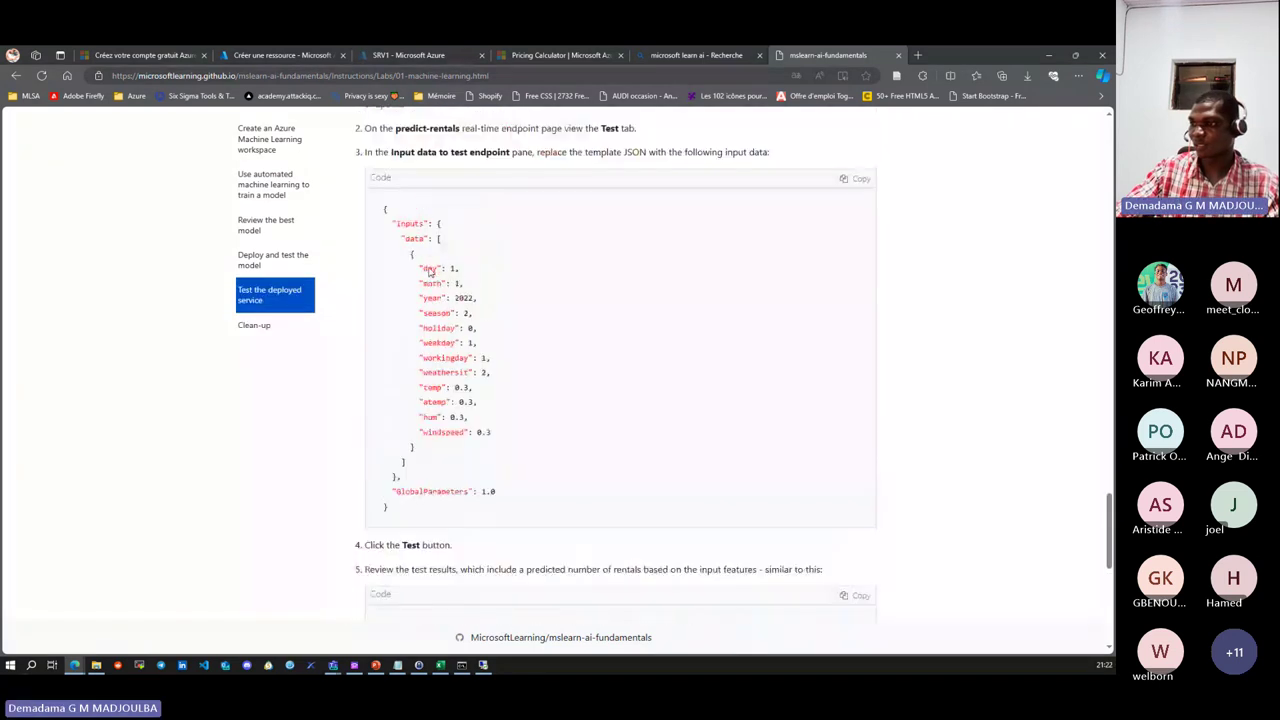
{"action": "scroll", "coordinate": [430, 270], "scroll_direction": "up", "scroll_amount": 15}
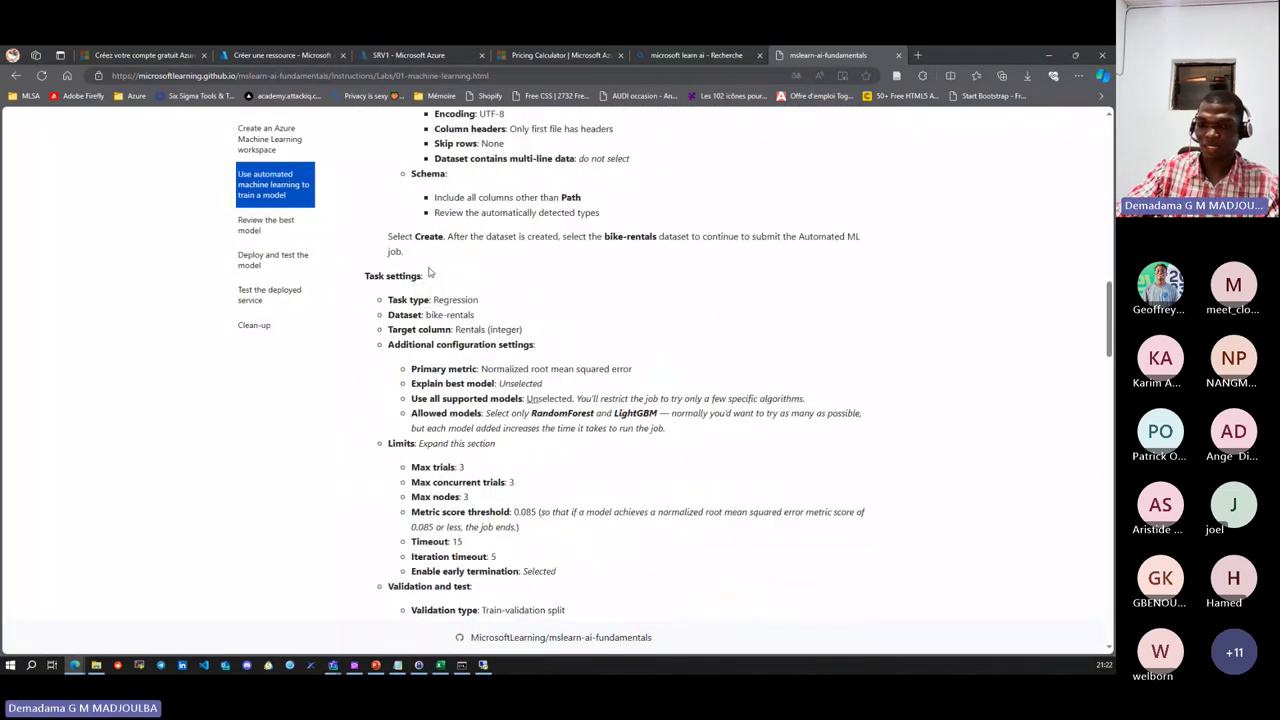
{"action": "scroll", "coordinate": [430, 272], "scroll_direction": "up", "scroll_amount": 10}
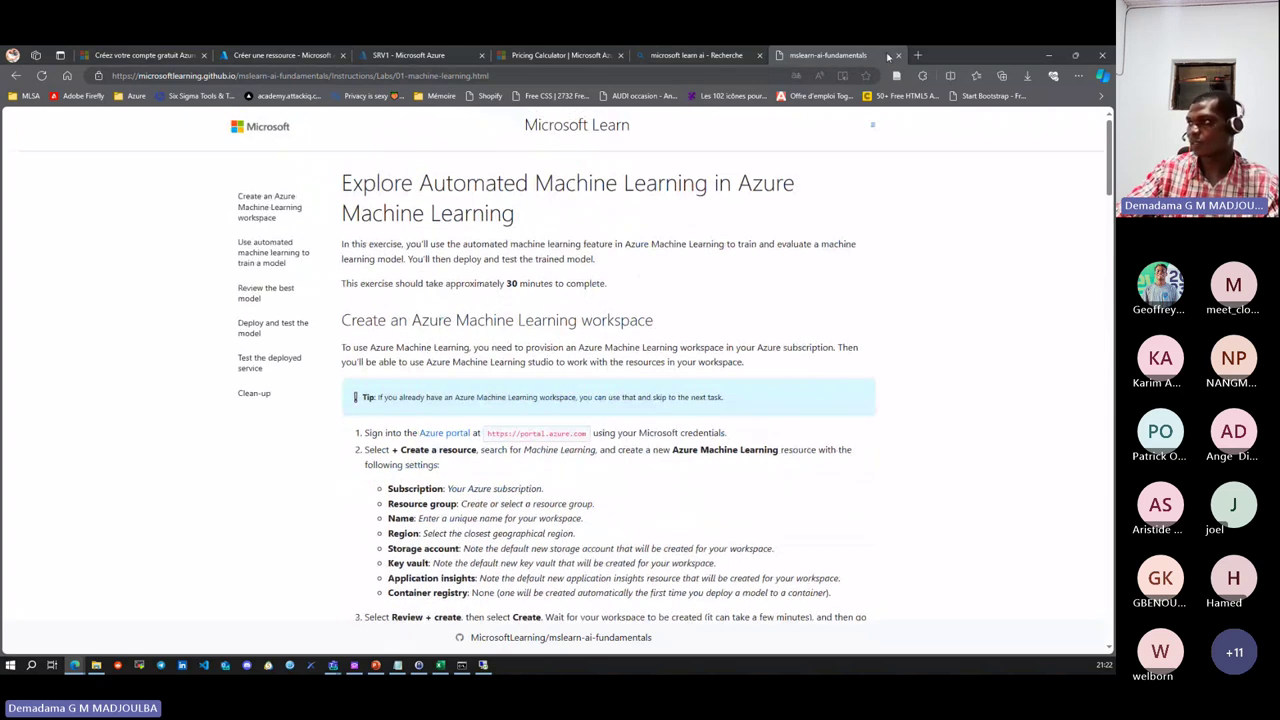
- Close the lab instructions and copy the link of the Microsoft Azure AI Fundamentals: AI Overview training search result
{"action": "left_click", "coordinate": [898, 55]}
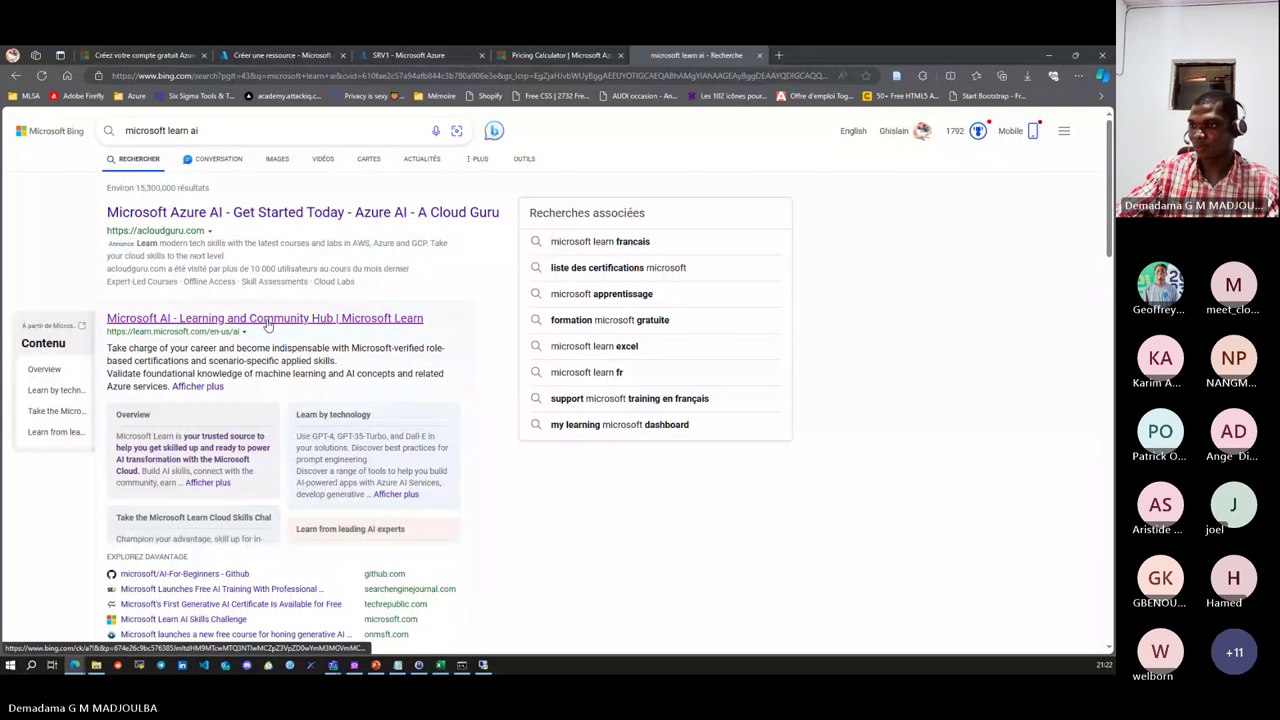
{"action": "scroll", "coordinate": [268, 325], "scroll_direction": "down", "scroll_amount": 3}
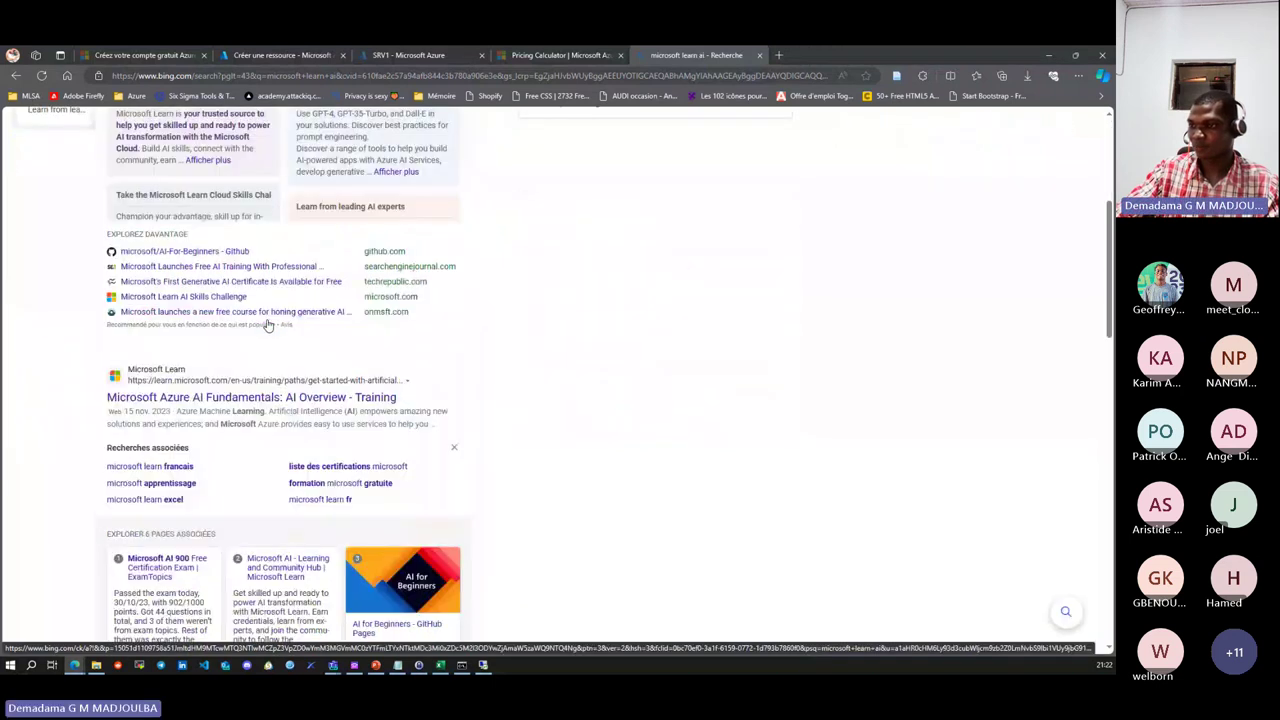
{"action": "right_click", "coordinate": [218, 394]}
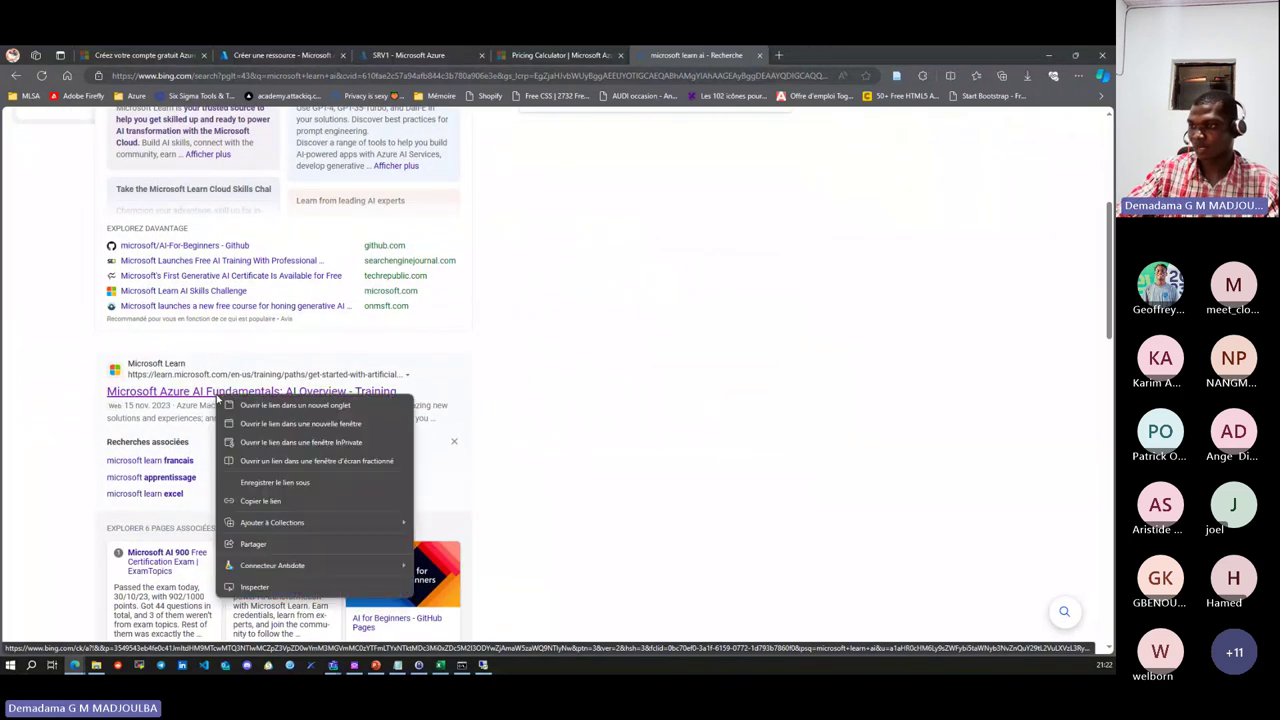
{"action": "left_click", "coordinate": [260, 502]}
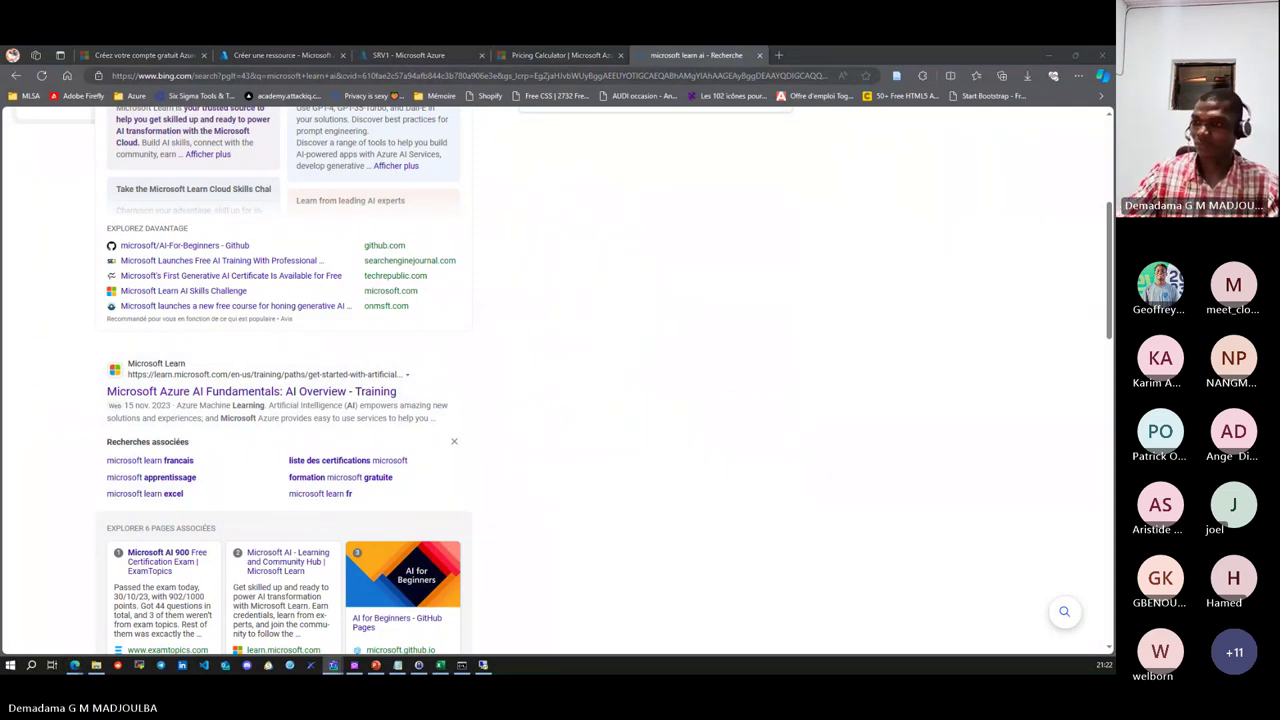
- Open the Microsoft Azure AI Fundamentals: AI Overview training page from the search results and select its web address
{"action": "left_click", "coordinate": [336, 396]}
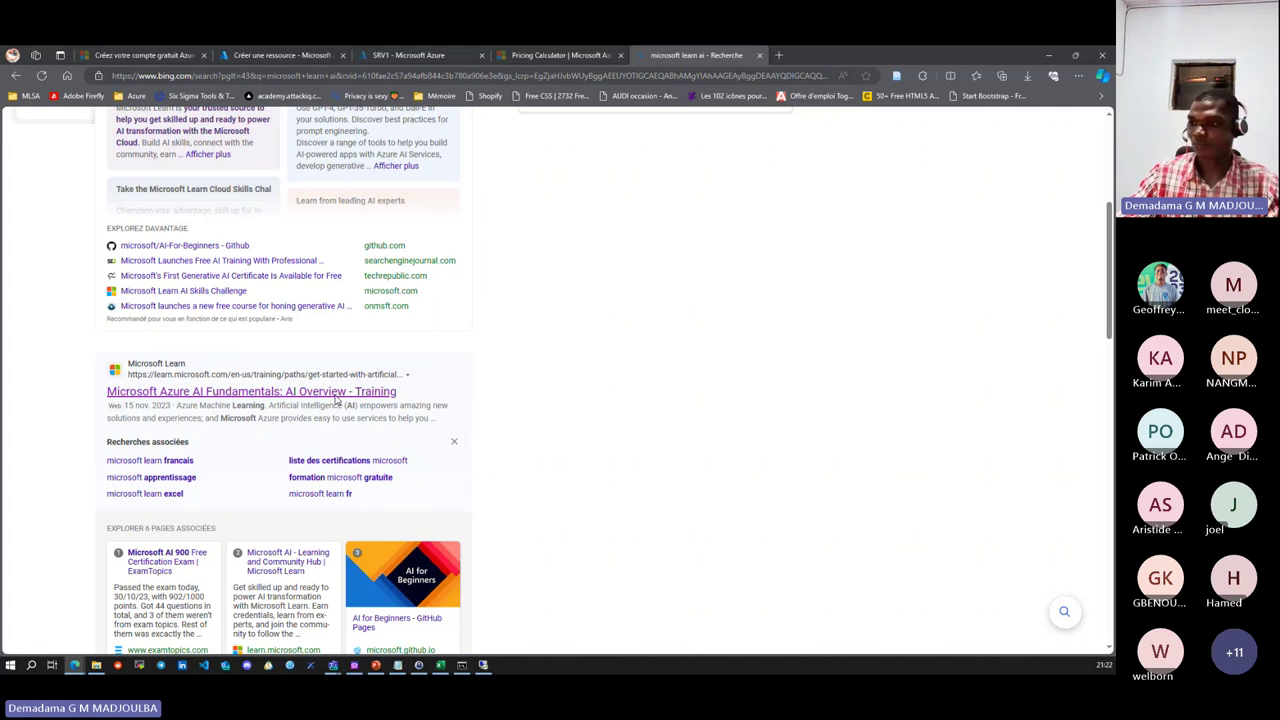
{"action": "left_click", "coordinate": [336, 396]}
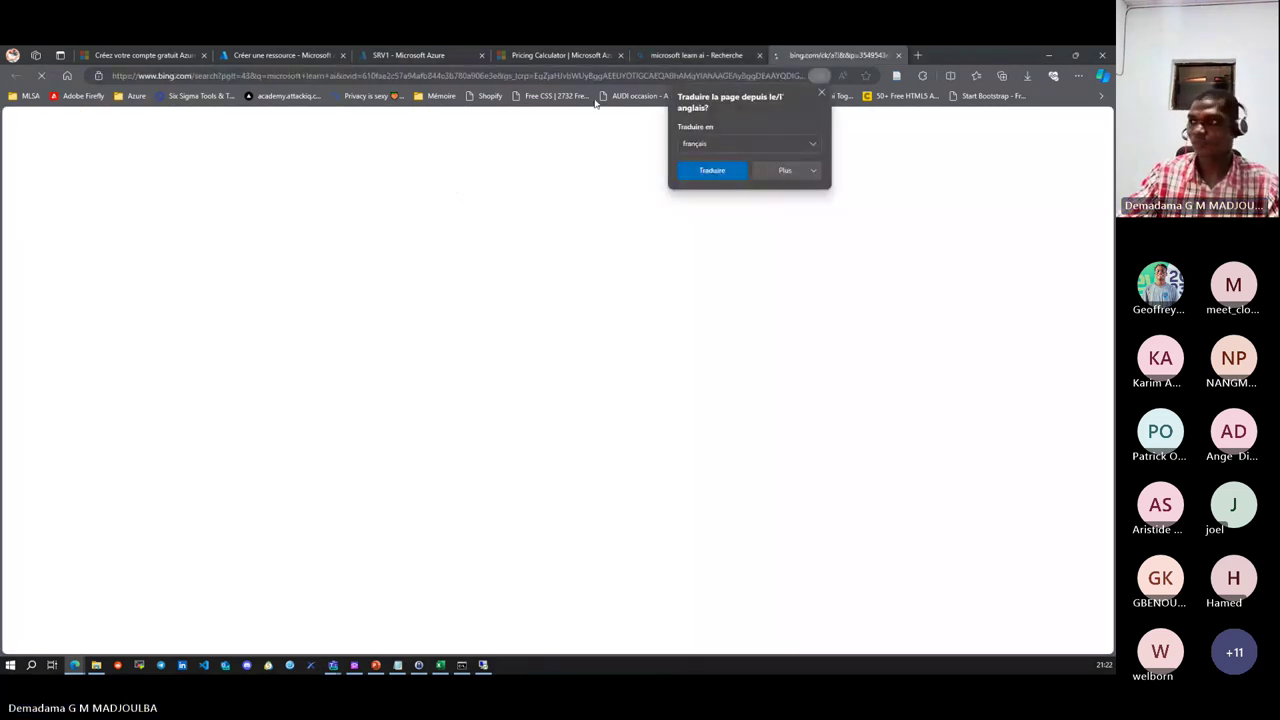
{"action": "left_click", "coordinate": [498, 76]}
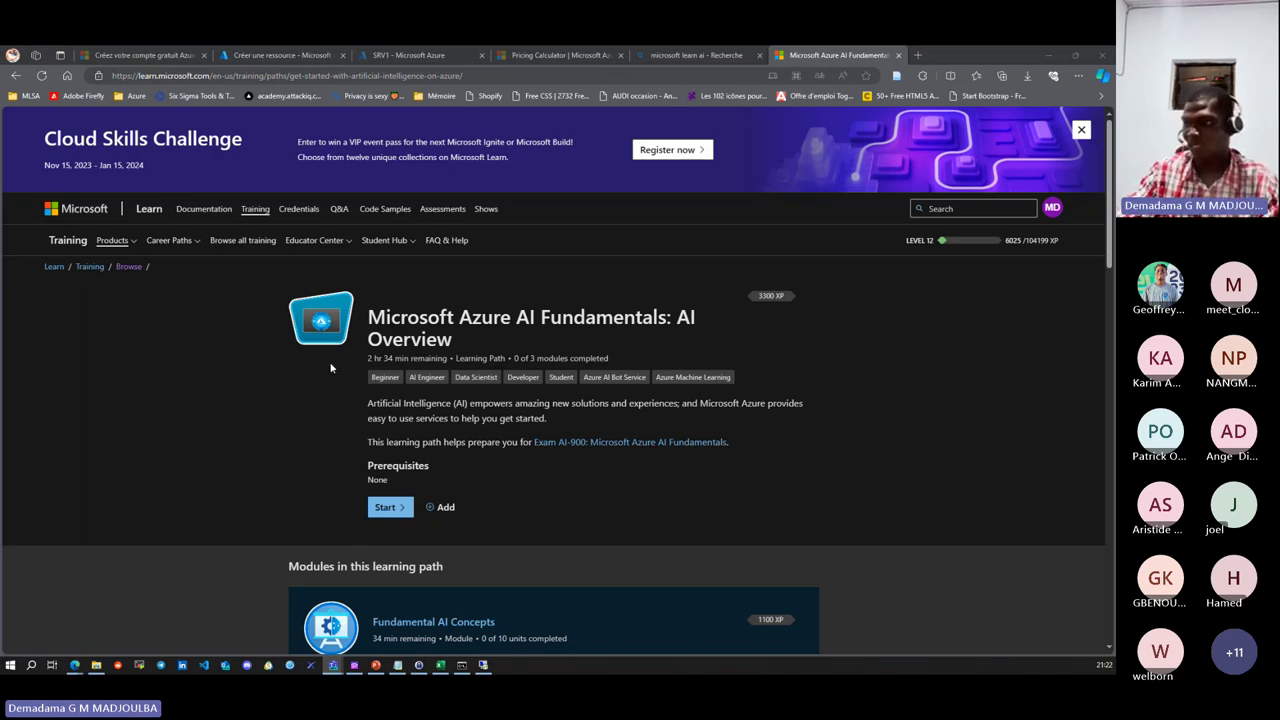
- Switch to the Azure Pricing calculator page and add a Virtual Machines product to the estimate
{"action": "left_click", "coordinate": [170, 56]}
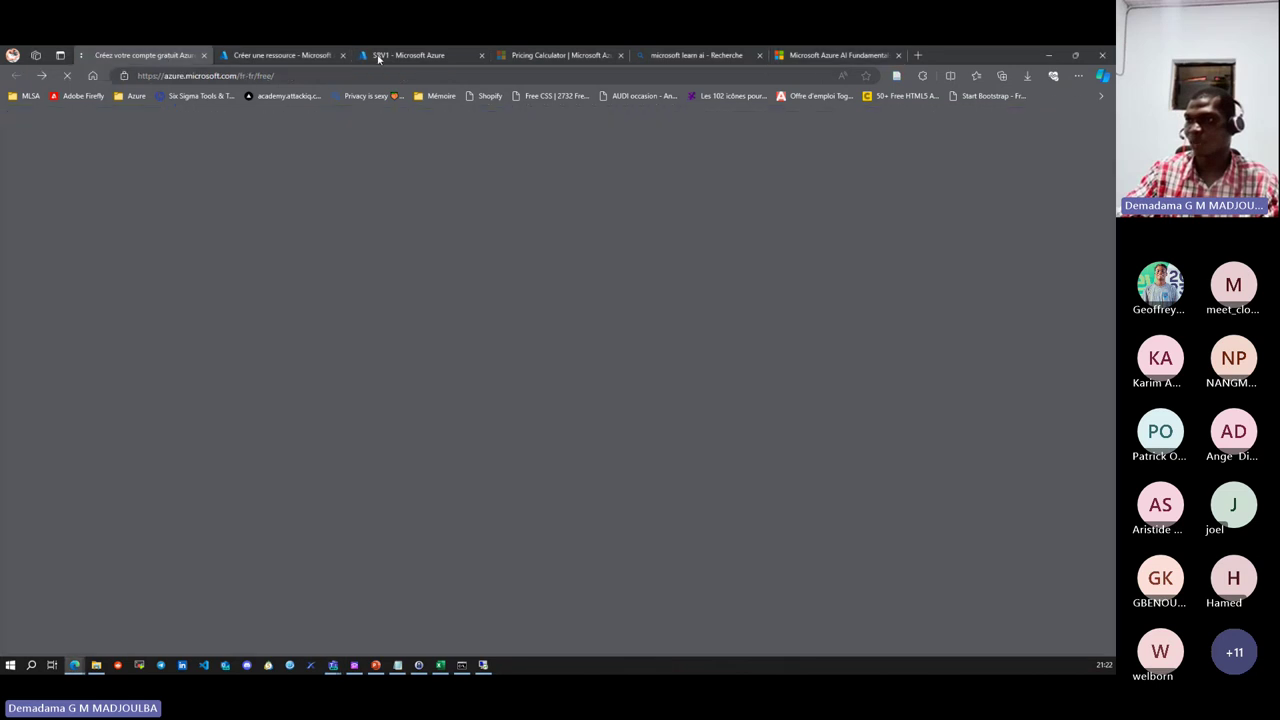
{"action": "left_click", "coordinate": [403, 55]}
{"action": "left_click", "coordinate": [535, 57]}
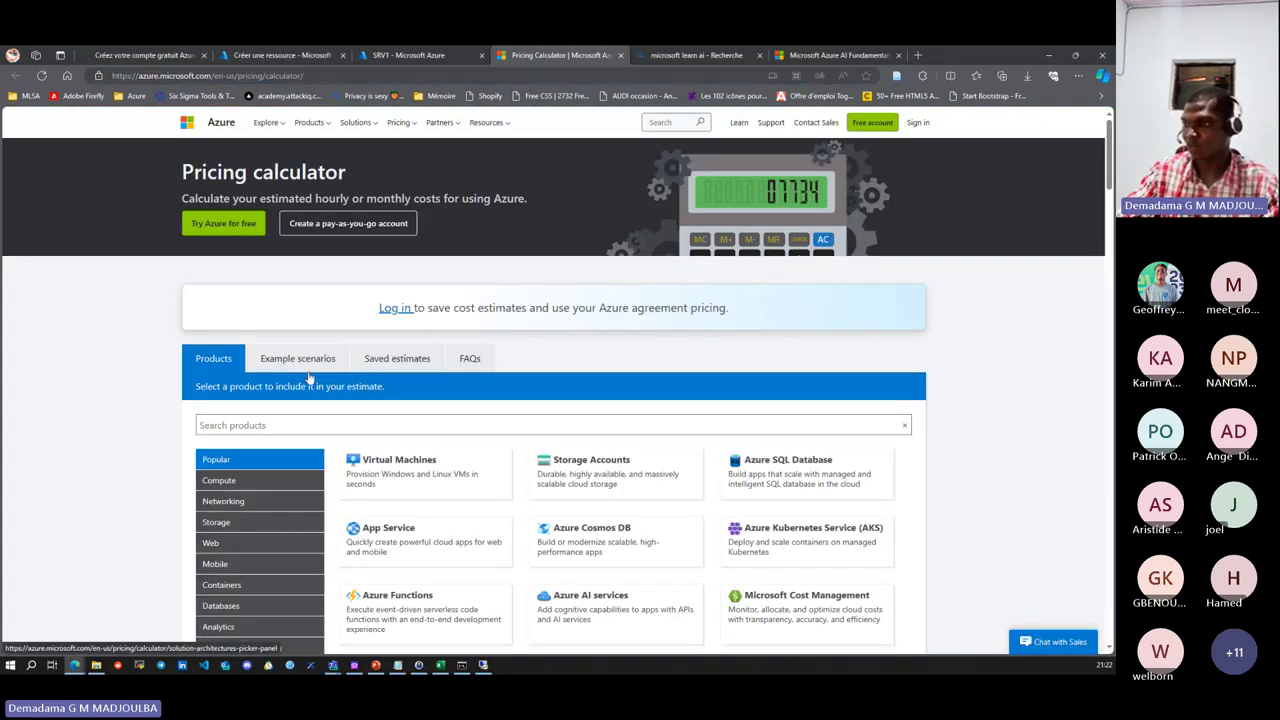
{"action": "scroll", "coordinate": [312, 375], "scroll_direction": "down", "scroll_amount": 3}
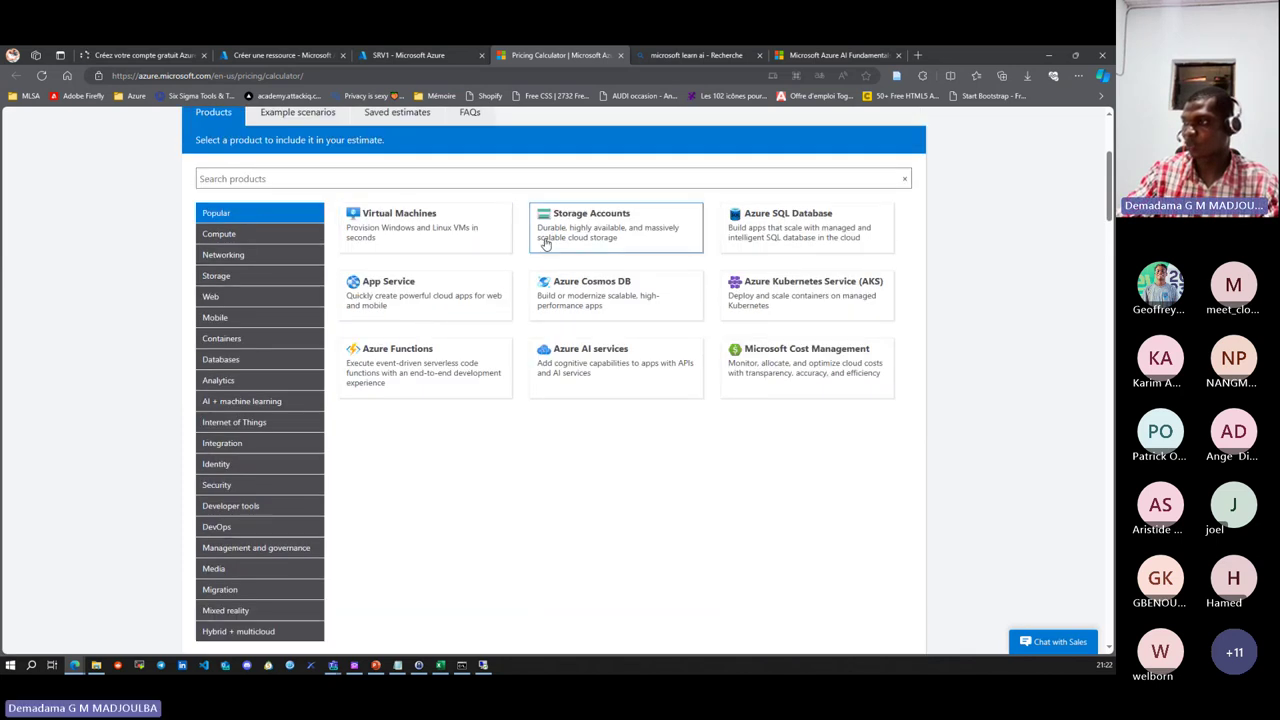
{"action": "left_click", "coordinate": [405, 238]}
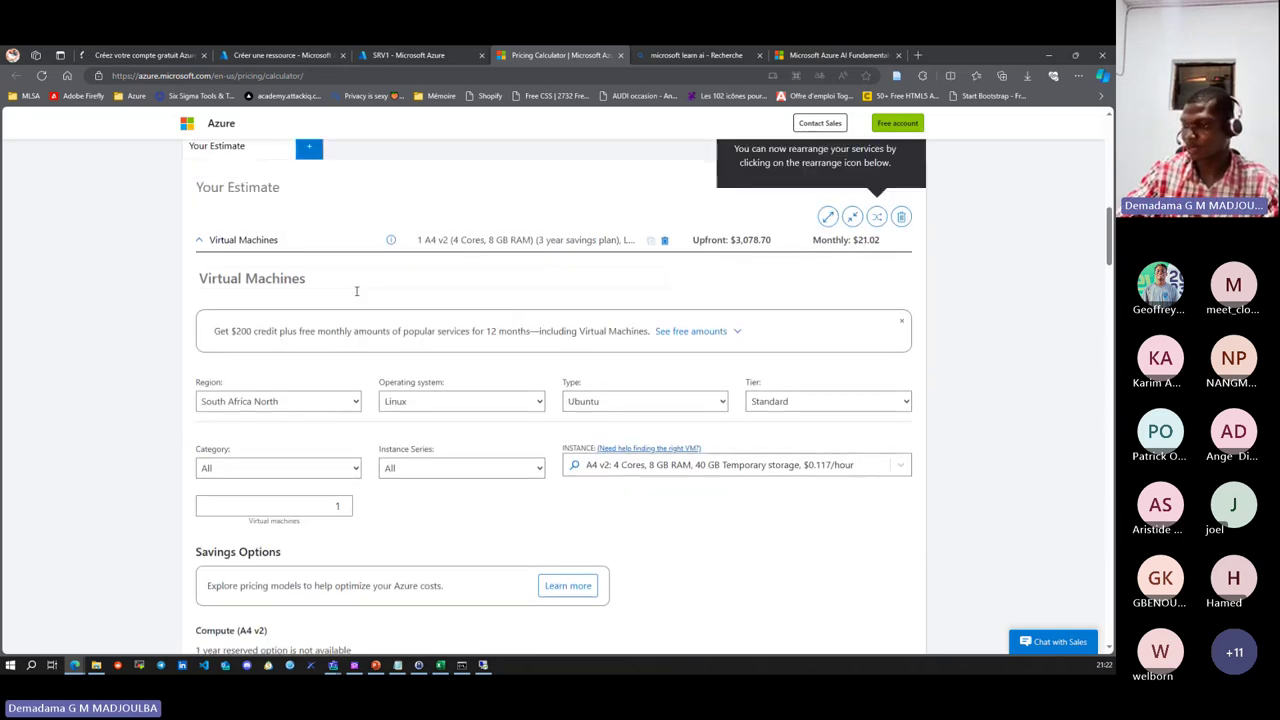
- Compare the configurations and costs of the two Virtual Machines entries in the estimate
{"action": "scroll", "coordinate": [397, 329], "scroll_direction": "down", "scroll_amount": 8}
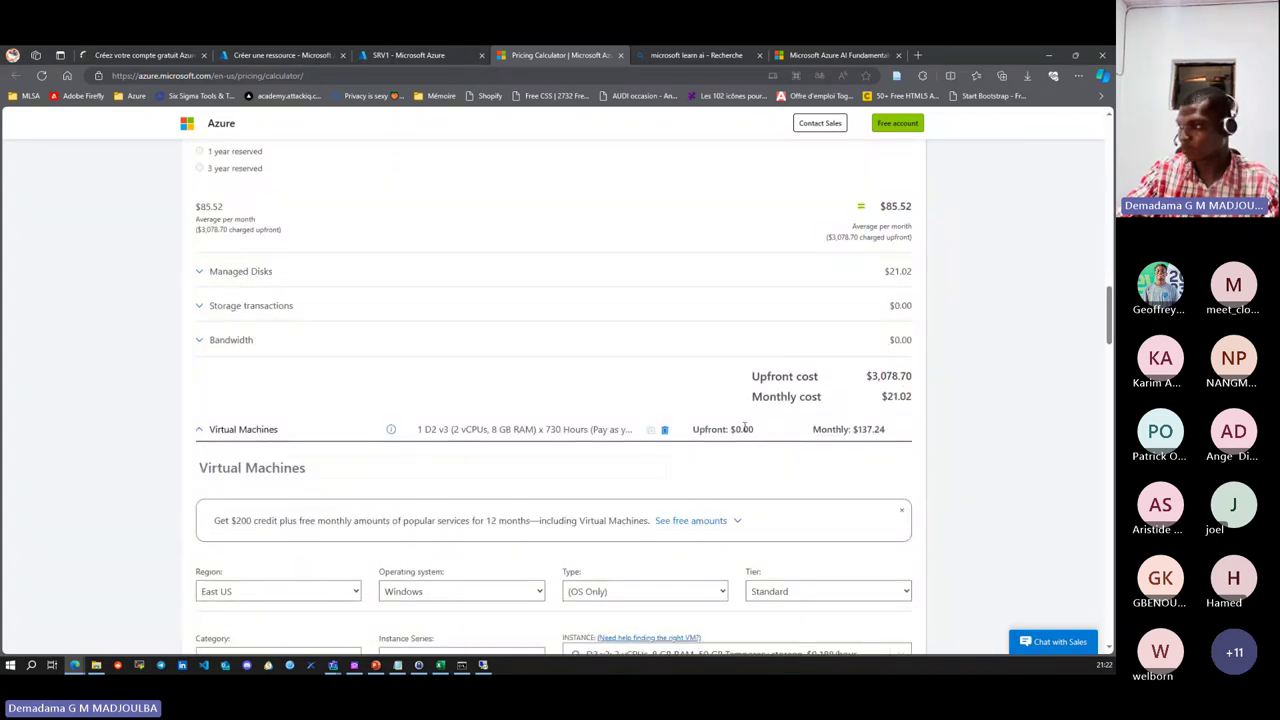
{"action": "scroll", "coordinate": [818, 430], "scroll_direction": "down", "scroll_amount": 2}
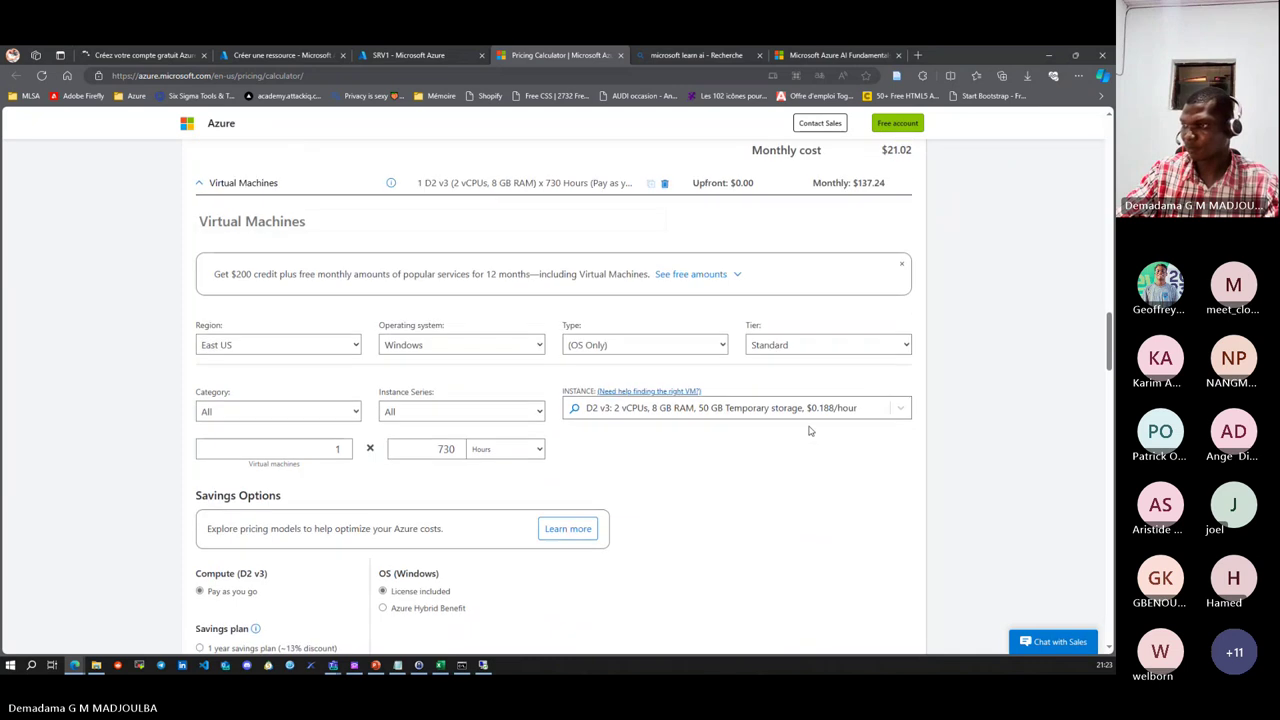
{"action": "scroll", "coordinate": [810, 430], "scroll_direction": "up", "scroll_amount": 1}
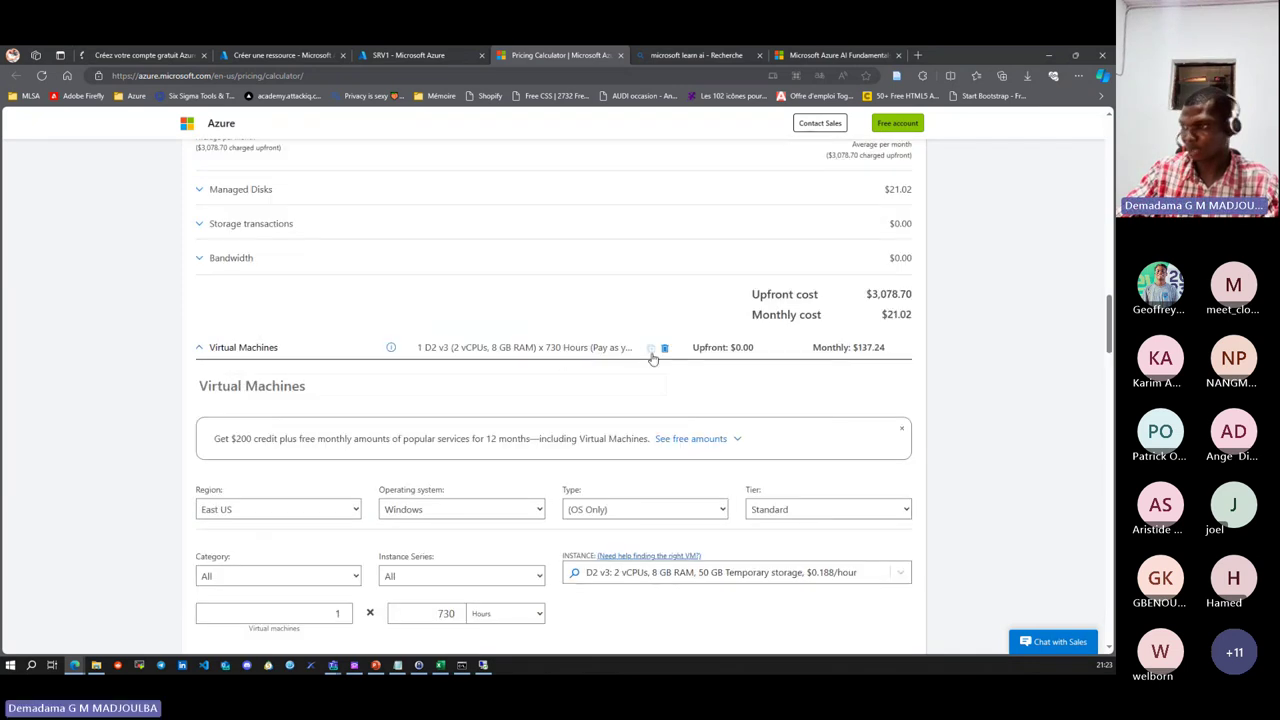
{"action": "scroll", "coordinate": [581, 344], "scroll_direction": "up", "scroll_amount": 10}
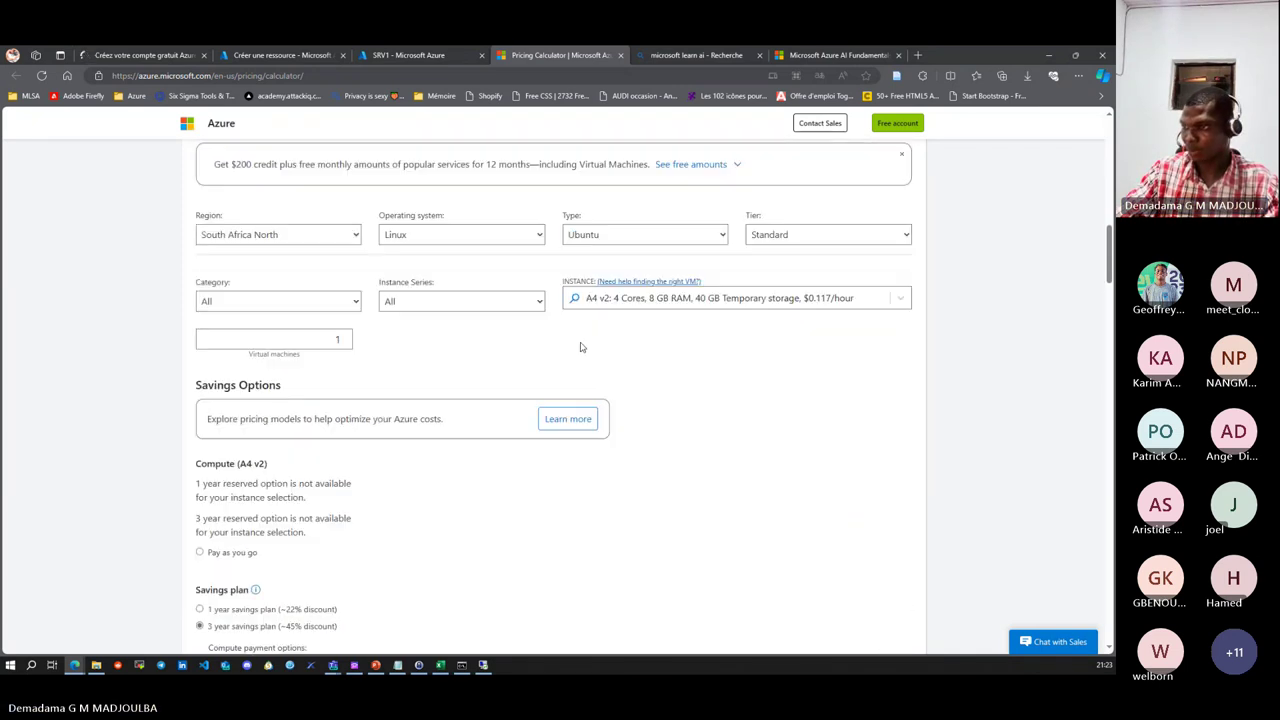
- Review the instance options for the South Africa North virtual machine, choose A4 v2, and return to the calculator's product list
{"action": "left_click", "coordinate": [863, 476]}
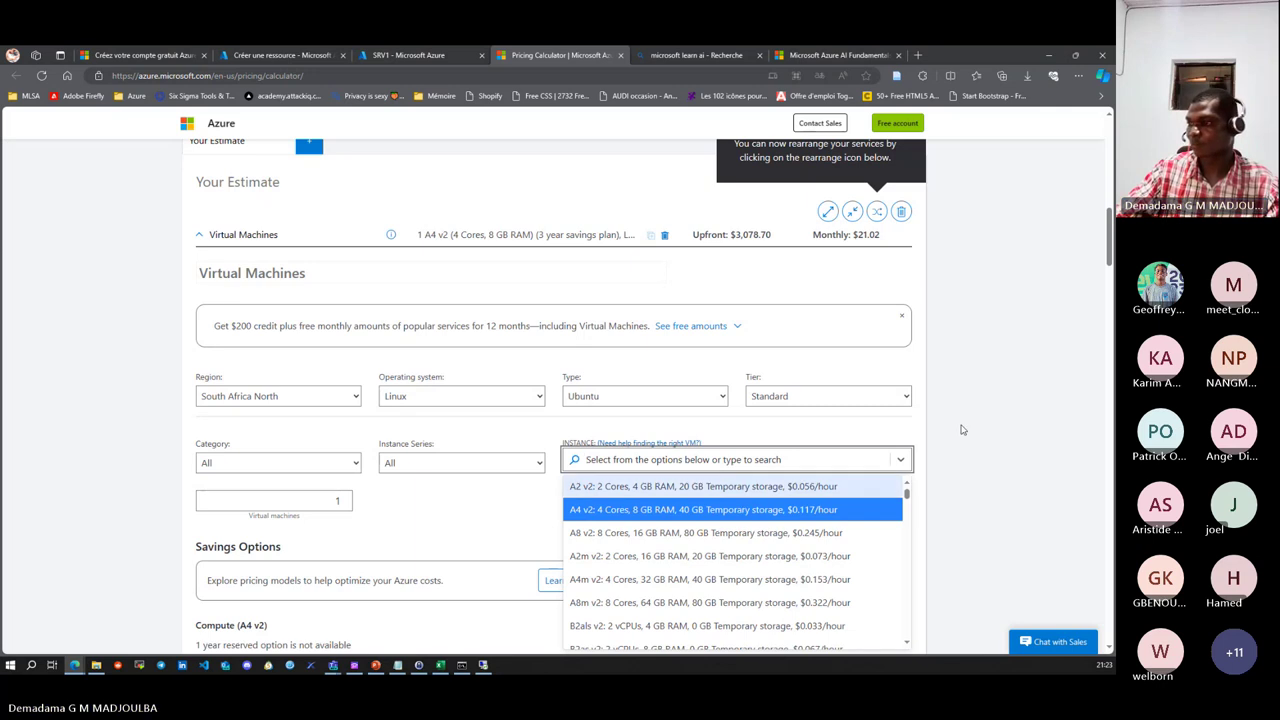
{"action": "left_click", "coordinate": [743, 510]}
{"action": "scroll", "coordinate": [429, 415], "scroll_direction": "up", "scroll_amount": 5}
{"action": "scroll", "coordinate": [429, 415], "scroll_direction": "up", "scroll_amount": 3}
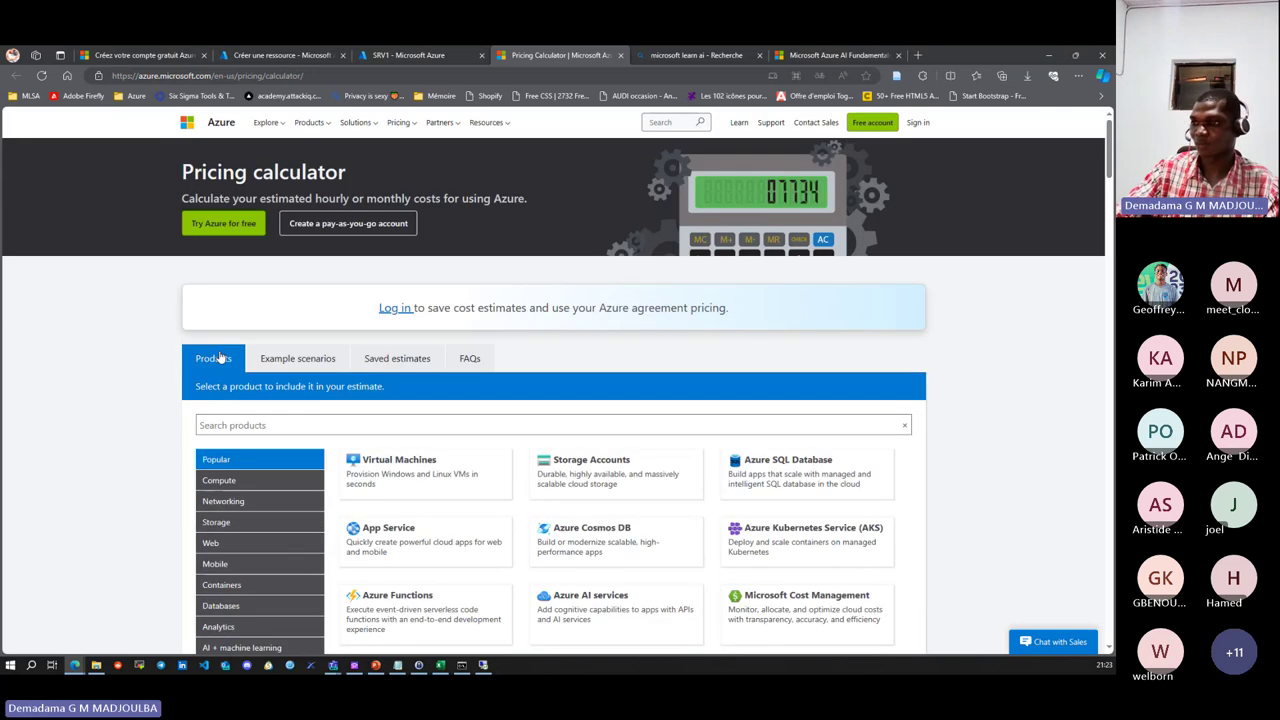